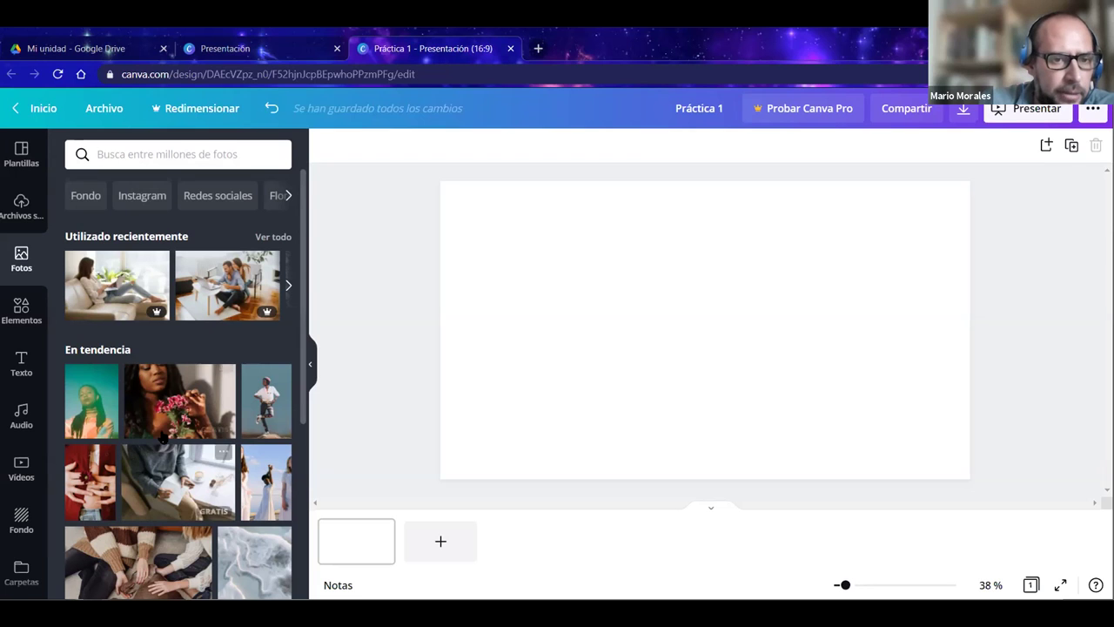
# Search the photo library for "arn" and browse the results.
pyautogui.scroll(-10, 161, 424)
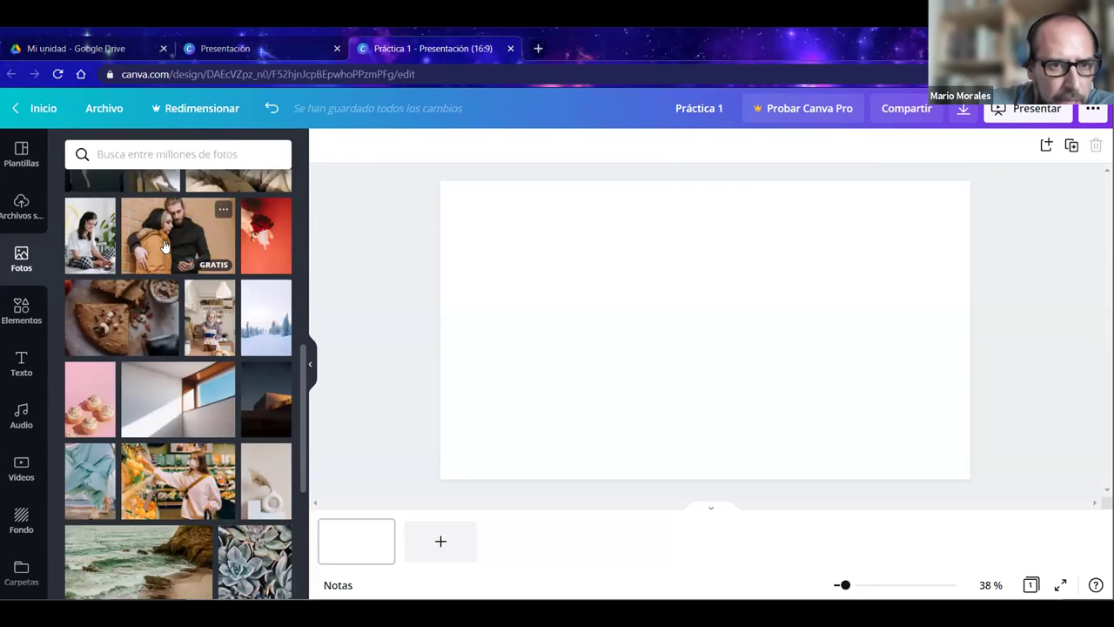
pyautogui.scroll(1, 121, 447)
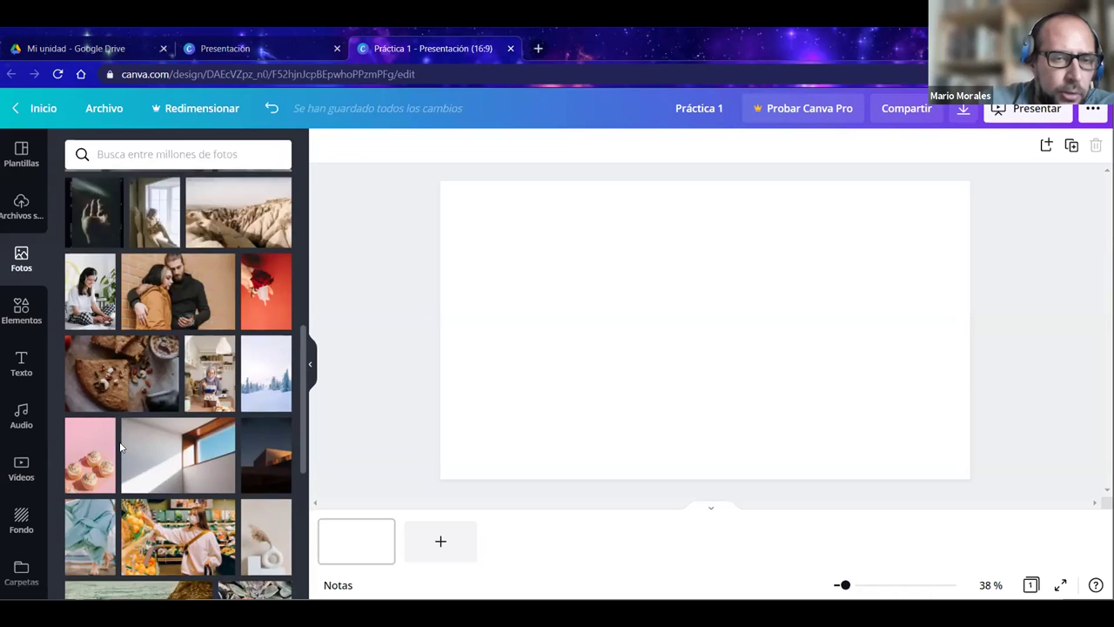
pyautogui.scroll(10, 119, 442)
pyautogui.click(139, 154)
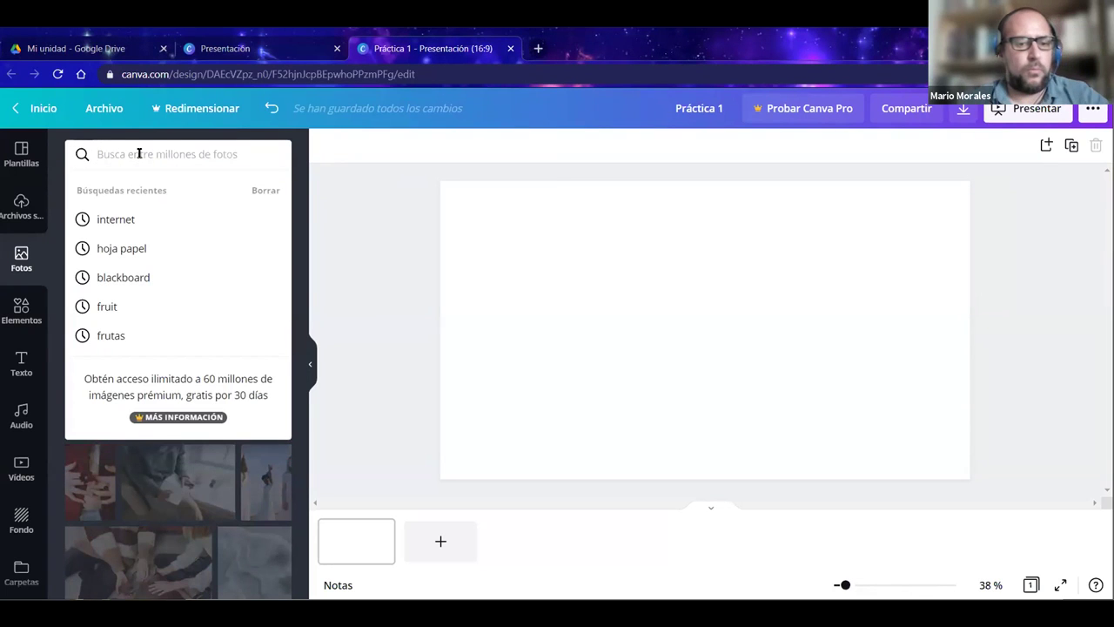
pyautogui.write('arn')
pyautogui.press('Return')
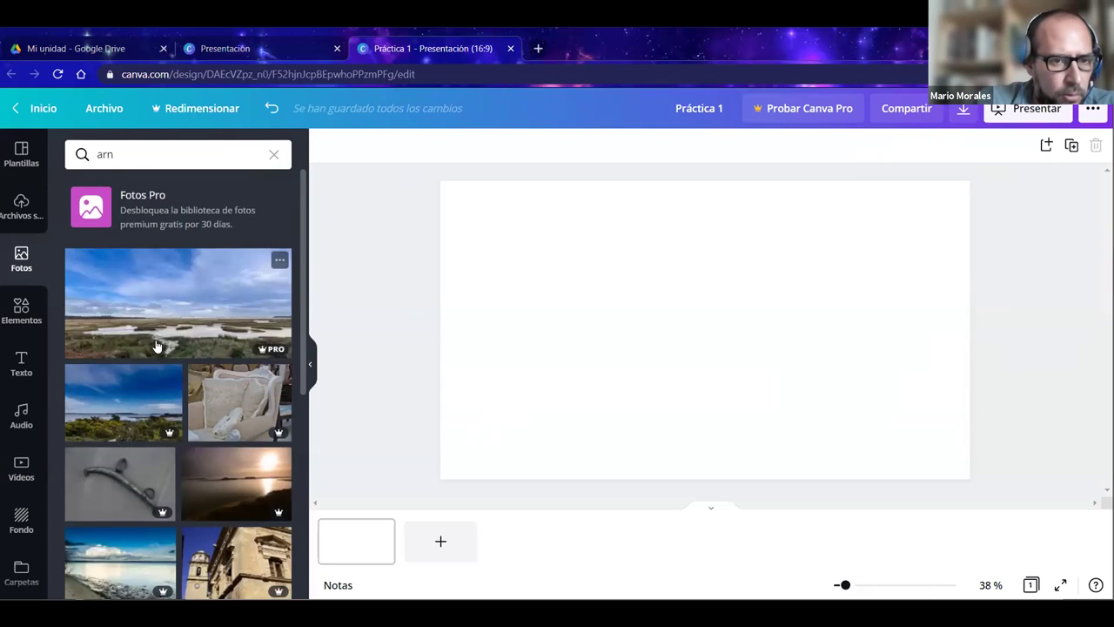
pyautogui.scroll(-3, 174, 322)
pyautogui.scroll(2, 157, 339)
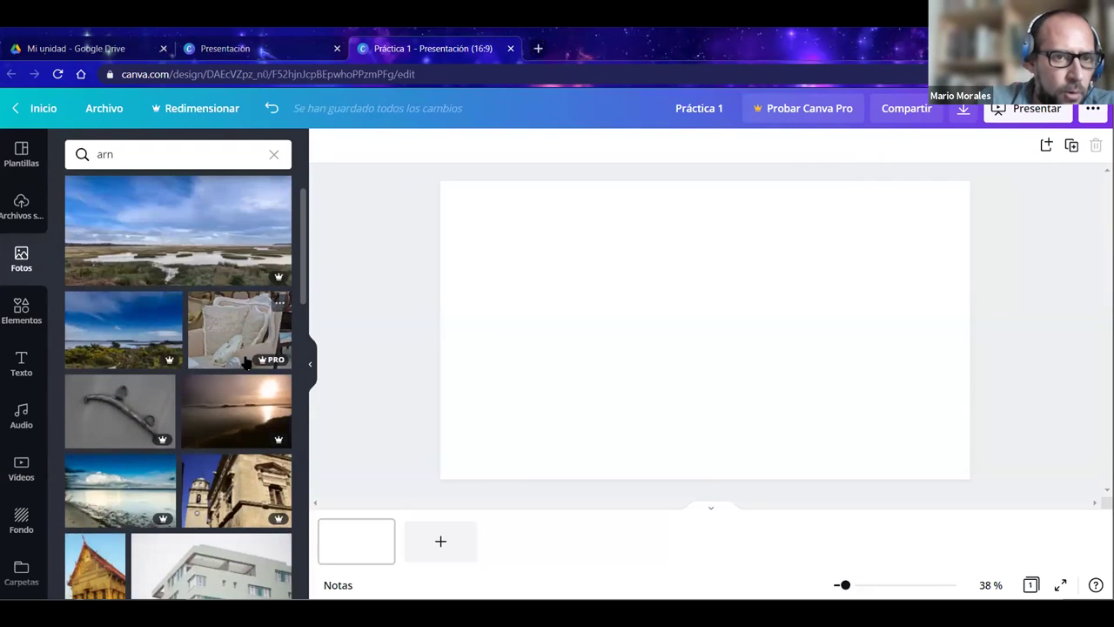
pyautogui.moveTo(266, 362)
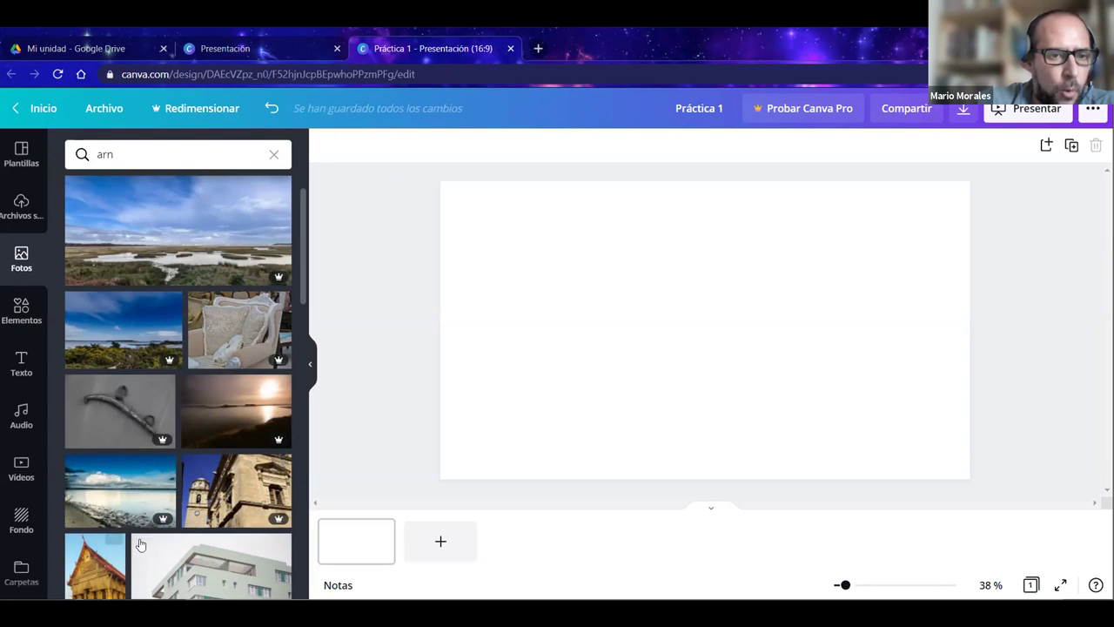
pyautogui.scroll(-5, 191, 474)
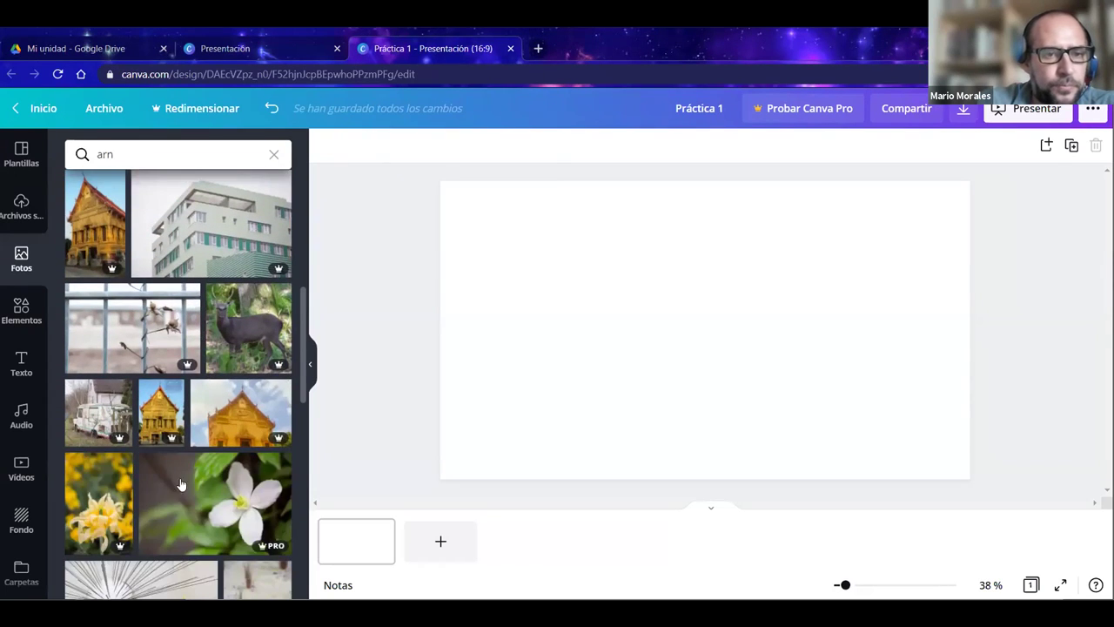
pyautogui.scroll(-5, 194, 503)
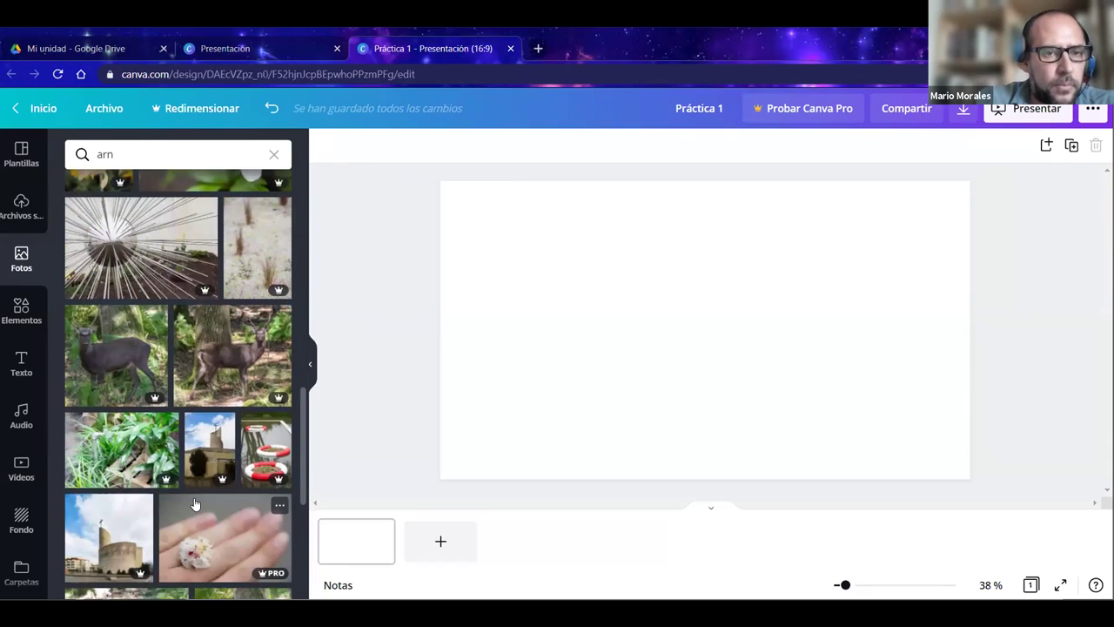
pyautogui.scroll(-10, 195, 503)
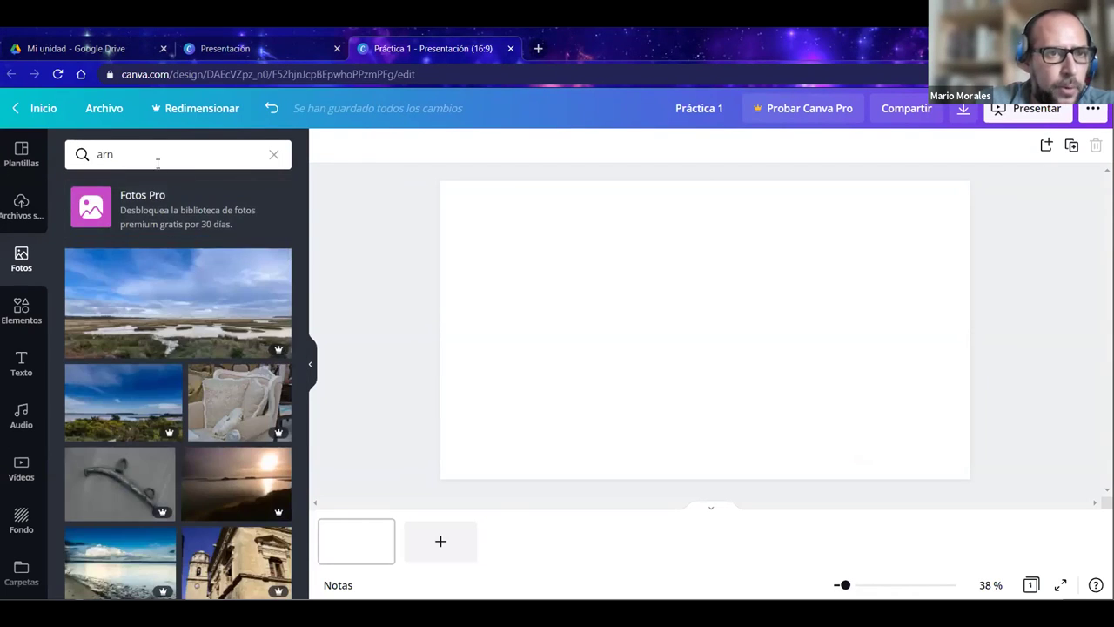
# Replace the photo search with "volcan" and add the photo of the smoking volcanic island in the blue sea to the page.
pyautogui.click(153, 157)
pyautogui.press('BackSpace')
pyautogui.press('BackSpace')
pyautogui.press('BackSpace')
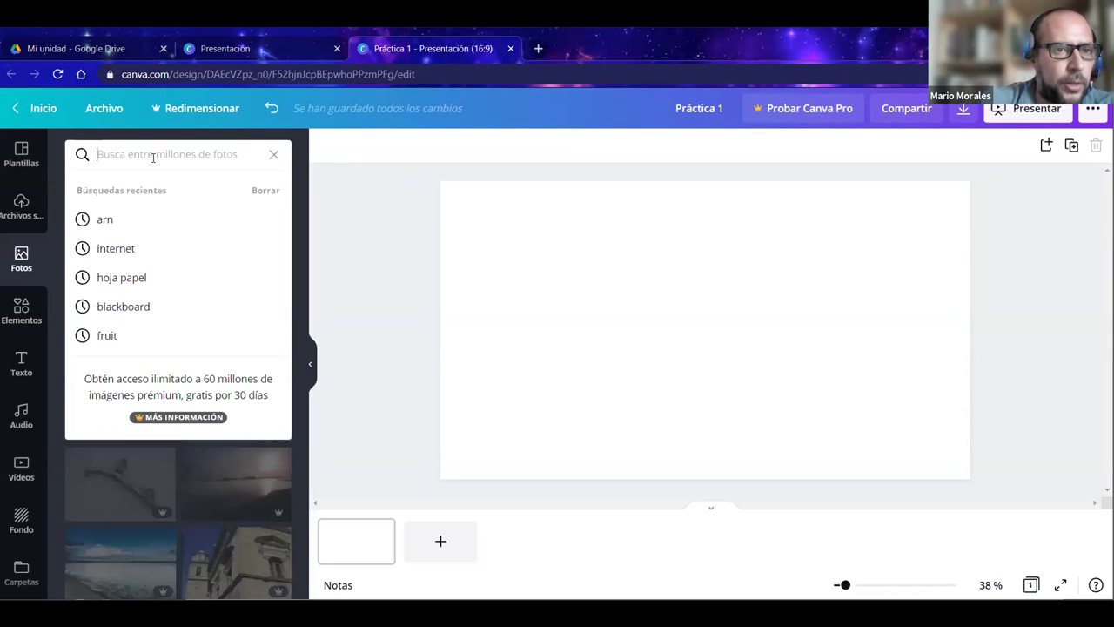
pyautogui.click(57, 159)
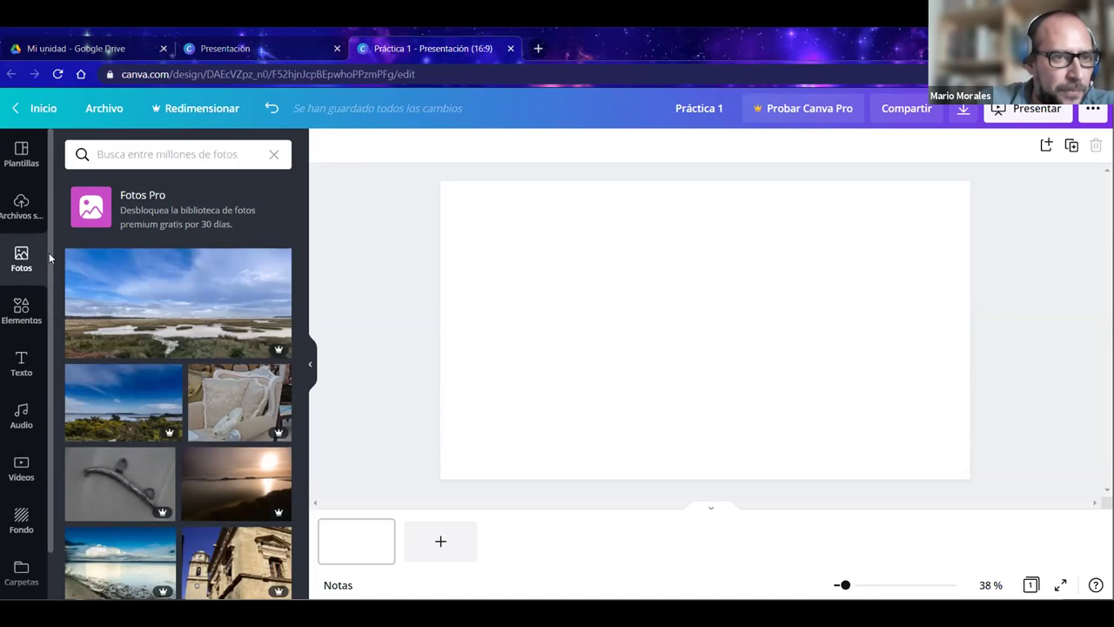
pyautogui.scroll(-1, 48, 252)
pyautogui.scroll(1, 45, 239)
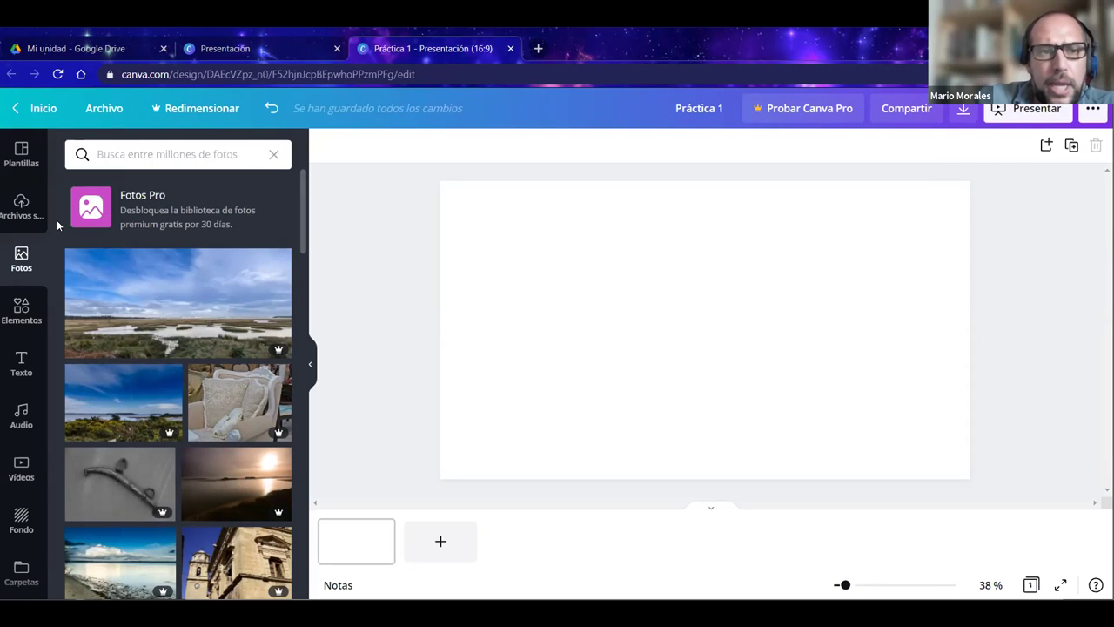
pyautogui.click(155, 153)
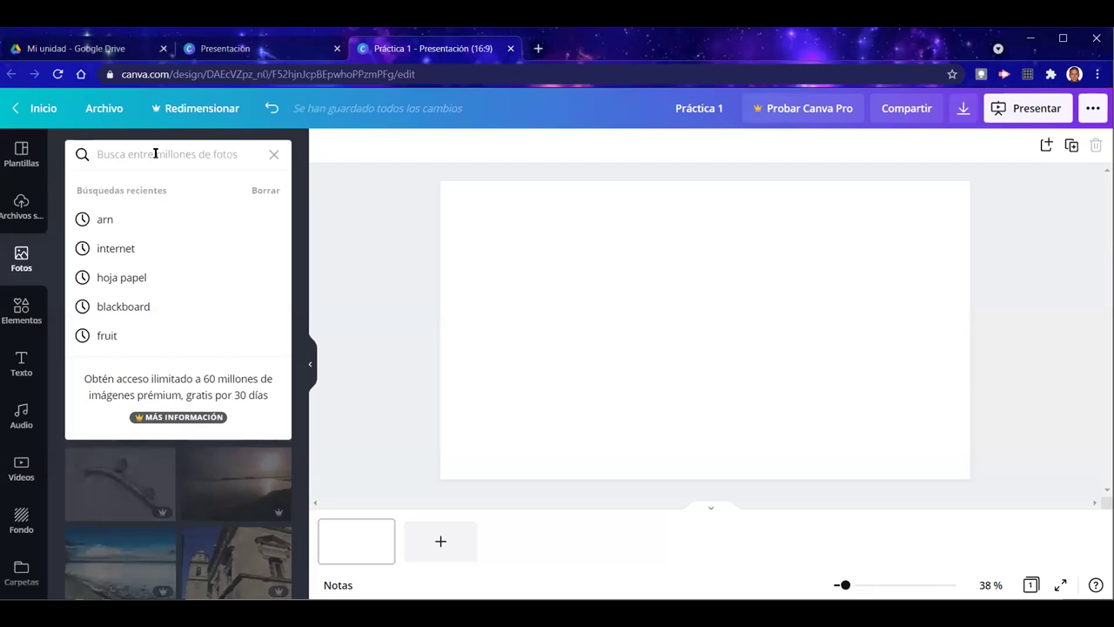
pyautogui.write('volcan')
pyautogui.press('Return')
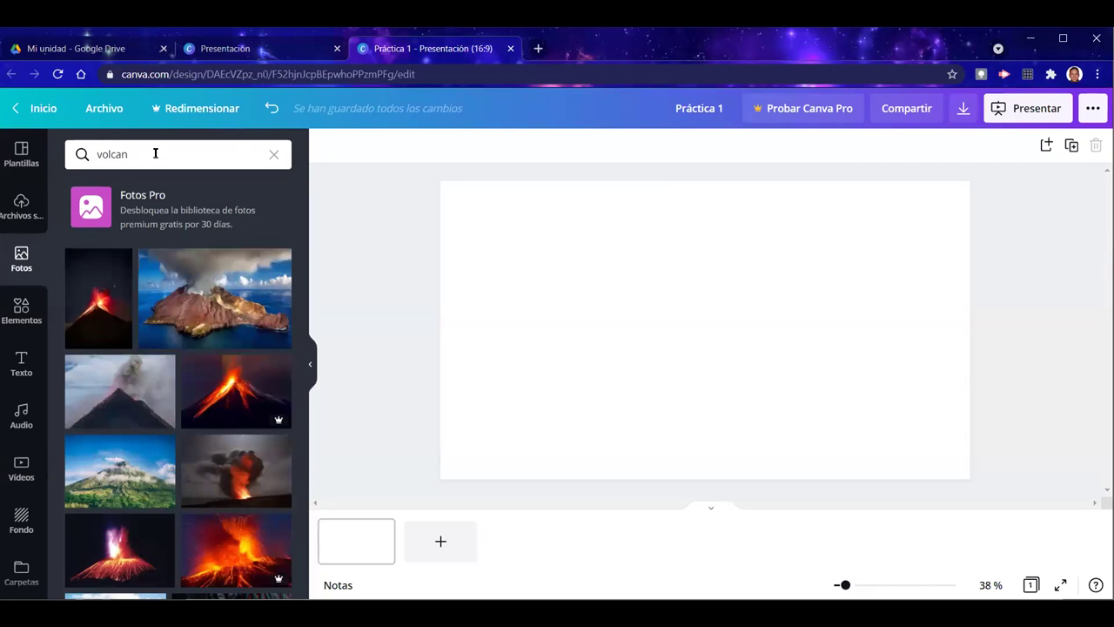
pyautogui.click(188, 288)
# Align the volcano photo with the page's upper-left corner and enlarge it to cover the whole page as its background.
pyautogui.moveTo(548, 321); pyautogui.dragTo(467, 292)
pyautogui.moveTo(803, 419); pyautogui.dragTo(1081, 599)
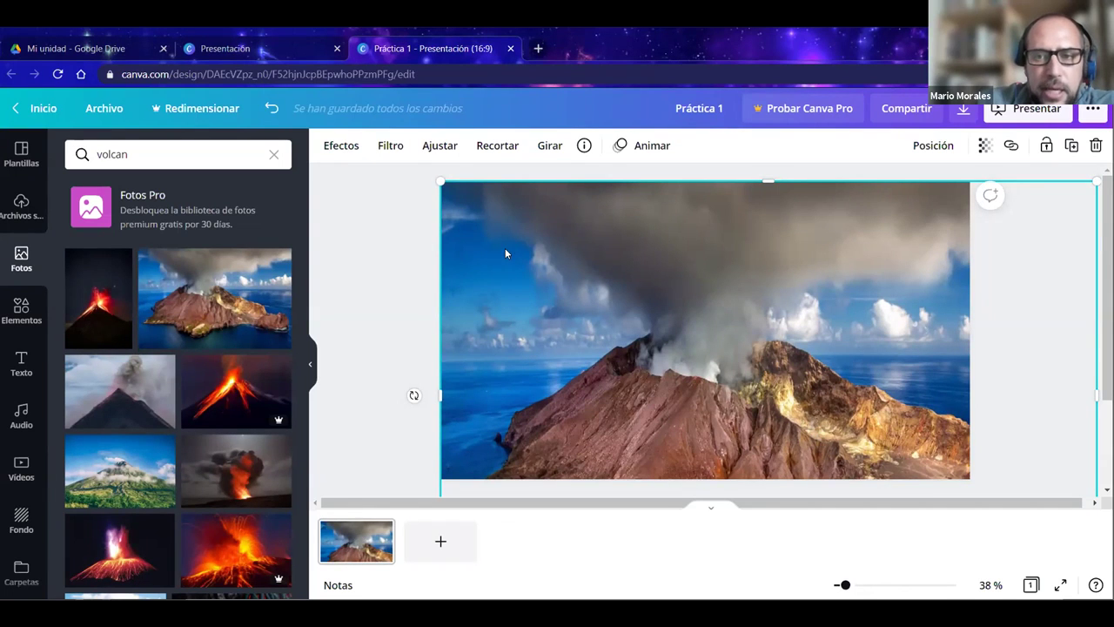
pyautogui.click(391, 294)
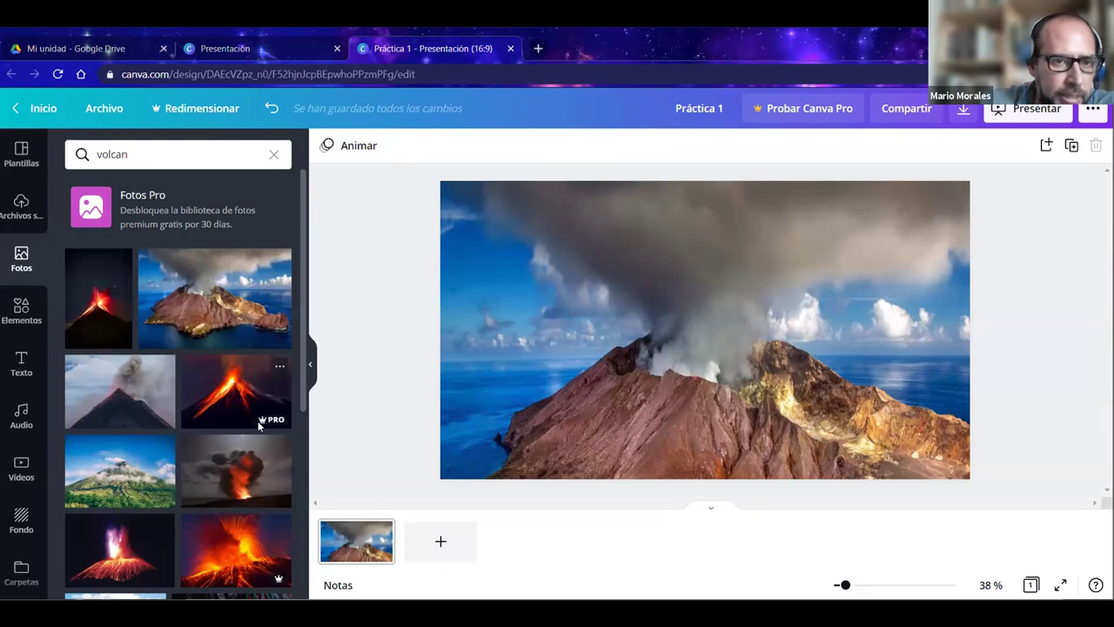
pyautogui.click(546, 264)
pyautogui.click(367, 301)
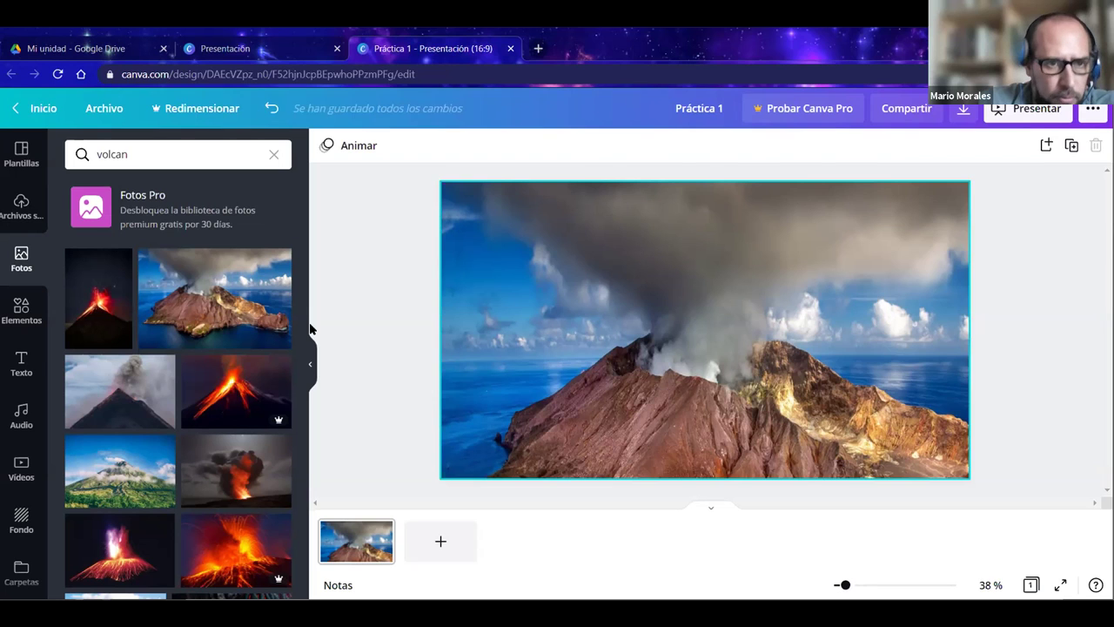
pyautogui.click(578, 279)
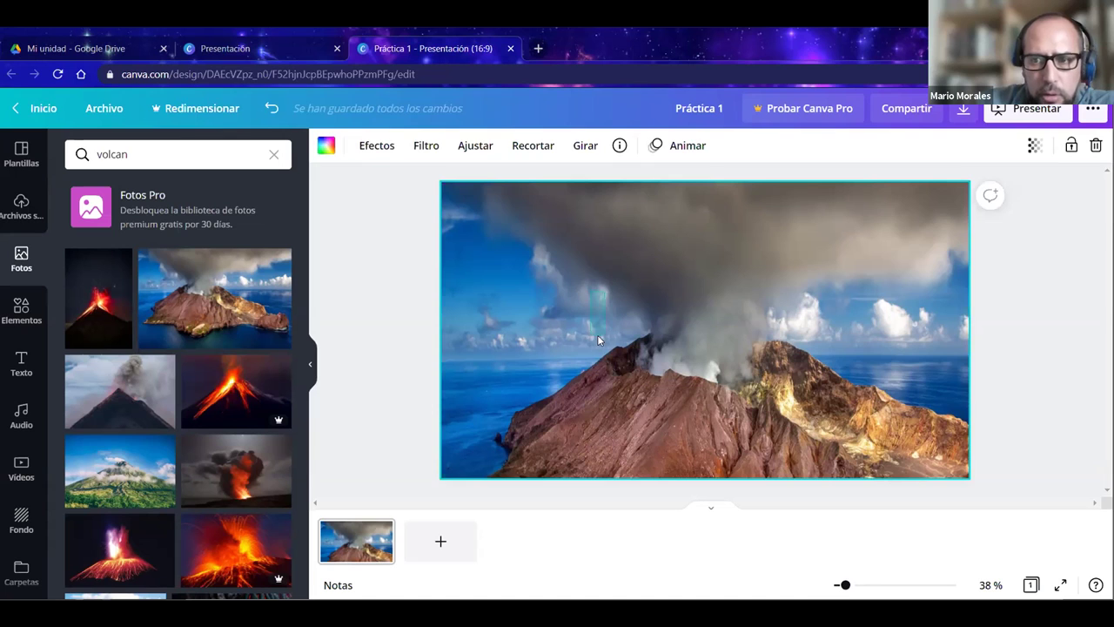
pyautogui.click(395, 301)
pyautogui.click(582, 311)
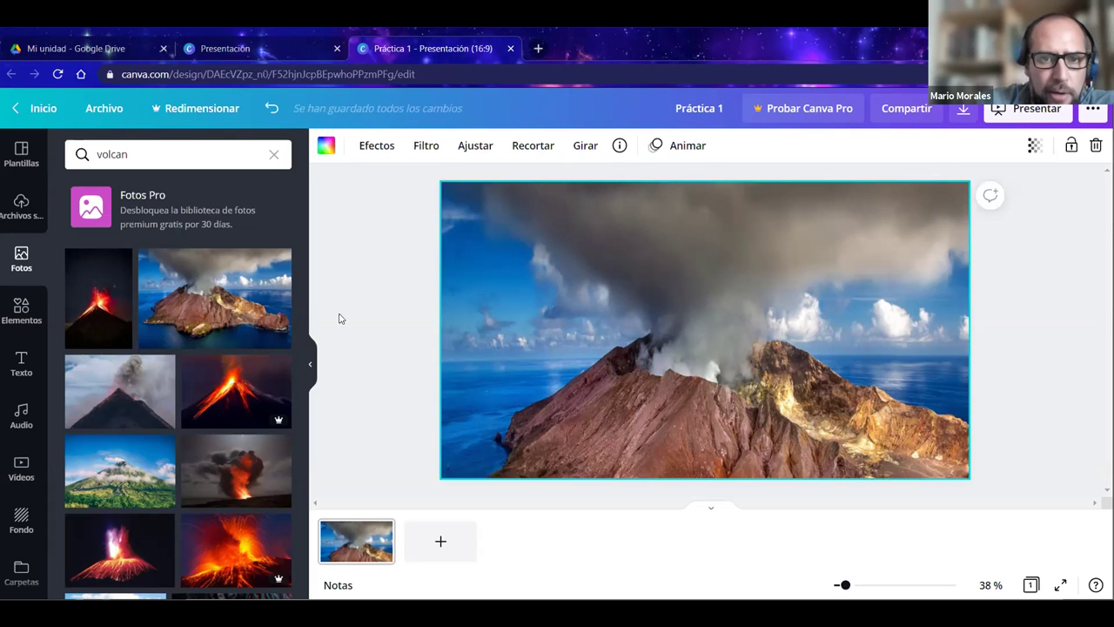
pyautogui.click(391, 298)
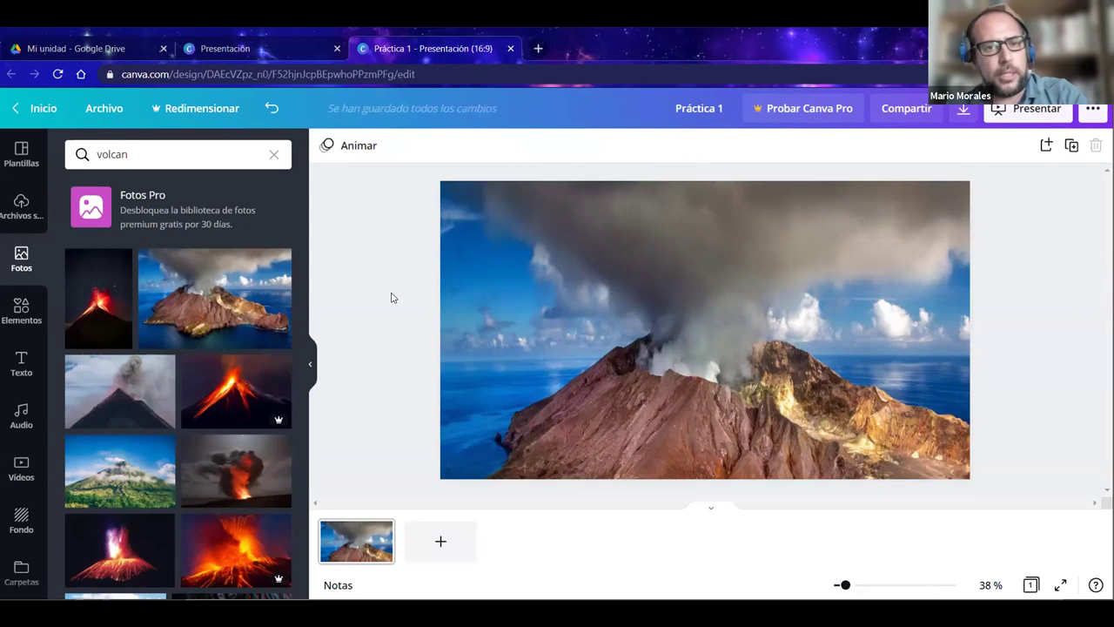
# Bring the volcano photo off the page background at its smaller size and place it slightly below the page's centre.
pyautogui.moveTo(433, 304); pyautogui.dragTo(571, 325)
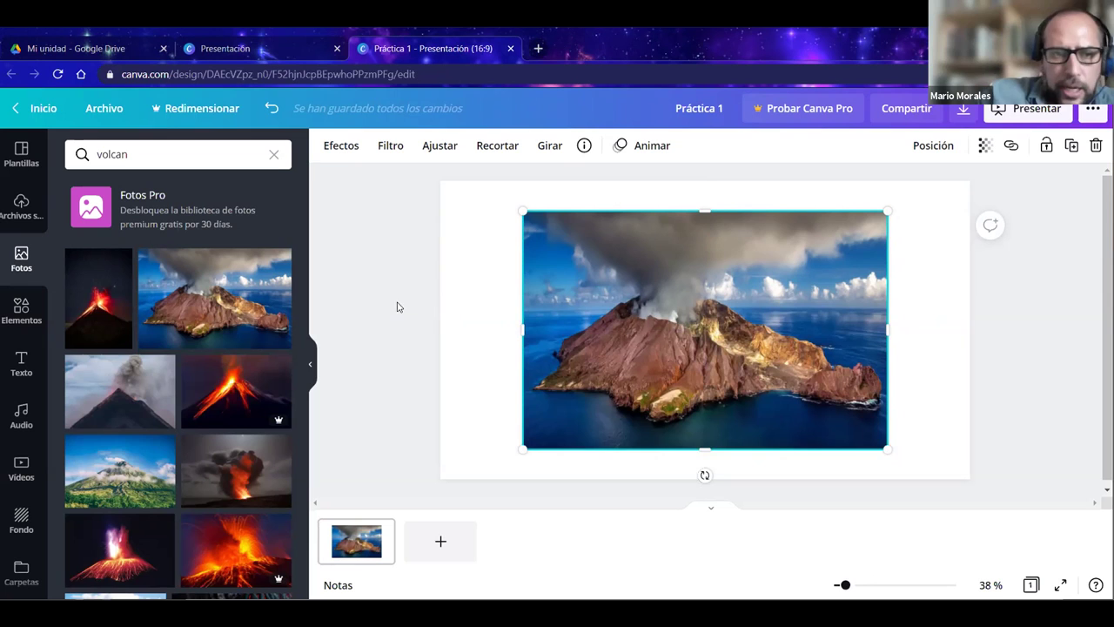
pyautogui.moveTo(628, 329)
pyautogui.mouseDown()
pyautogui.moveTo(630, 359)
pyautogui.moveTo(644, 321)
pyautogui.mouseUp()
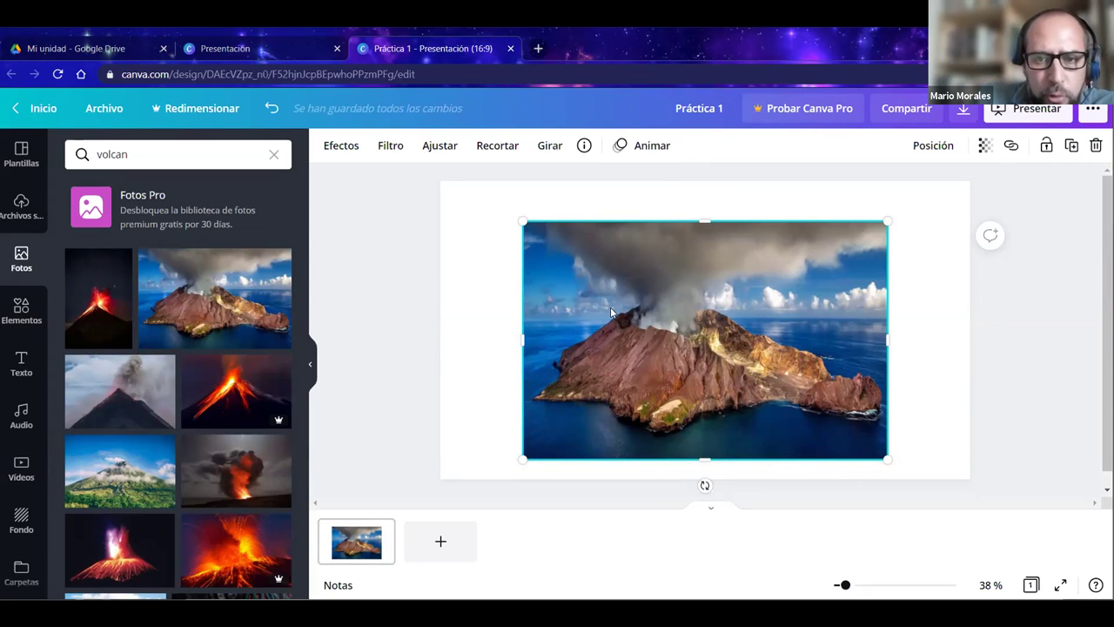
# Browse the Fotogénico effects for the volcano photo and preview the Scandi effect on it.
pyautogui.click(337, 148)
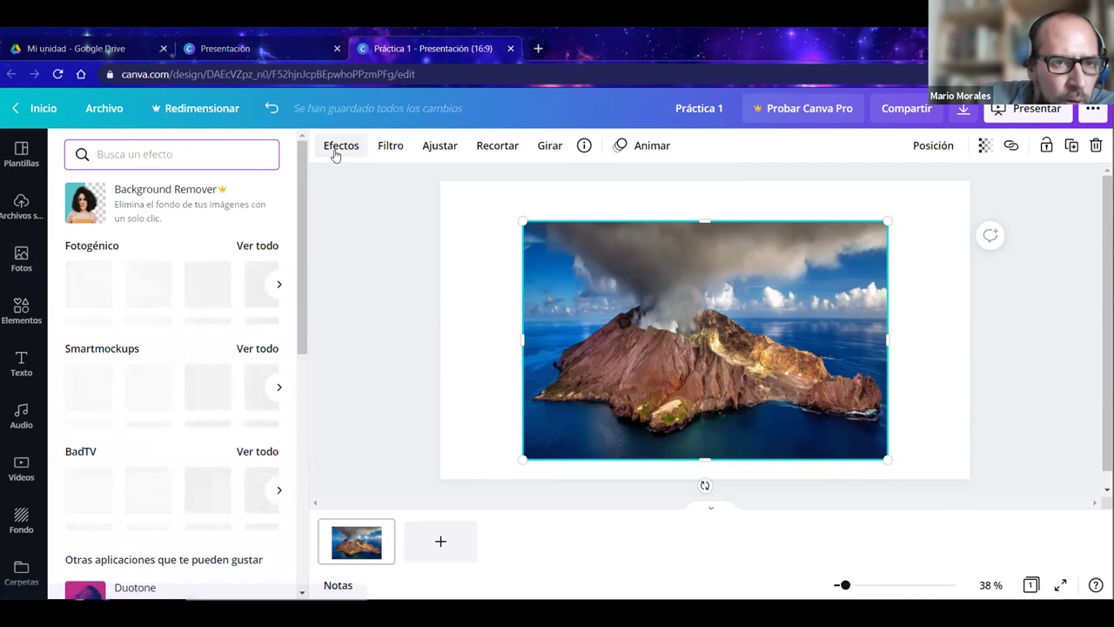
pyautogui.click(276, 284)
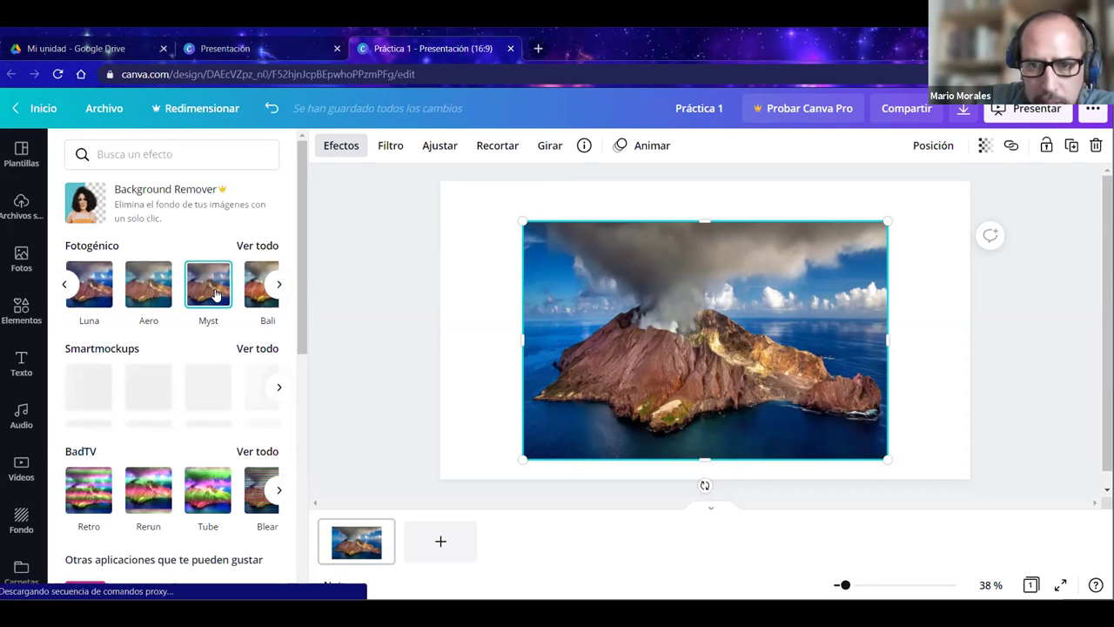
pyautogui.click(277, 285)
pyautogui.click(266, 292)
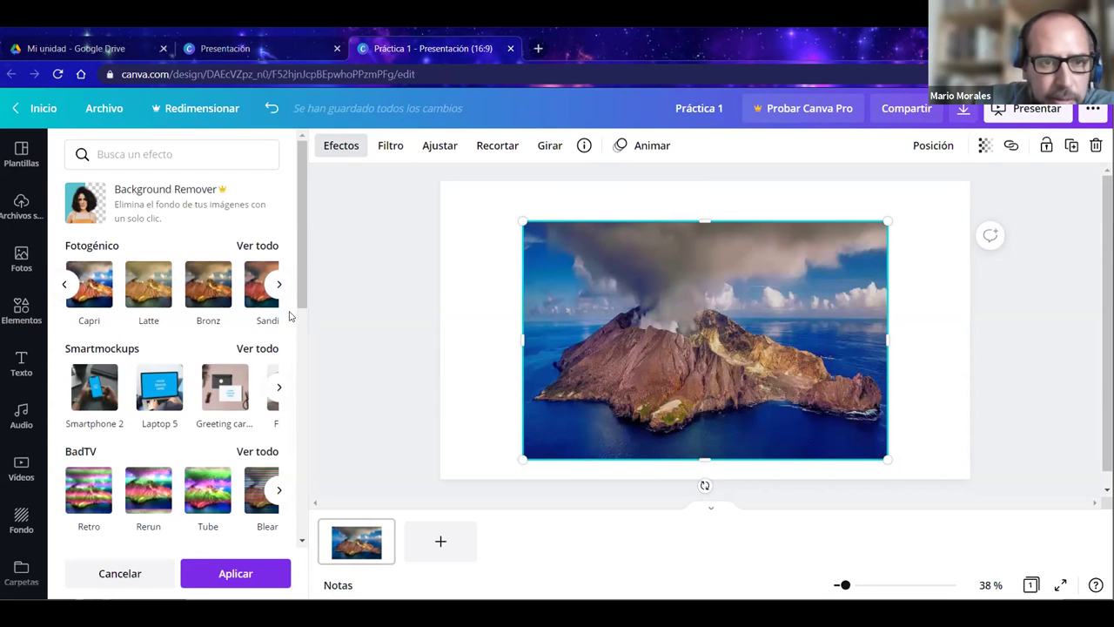
pyautogui.click(278, 285)
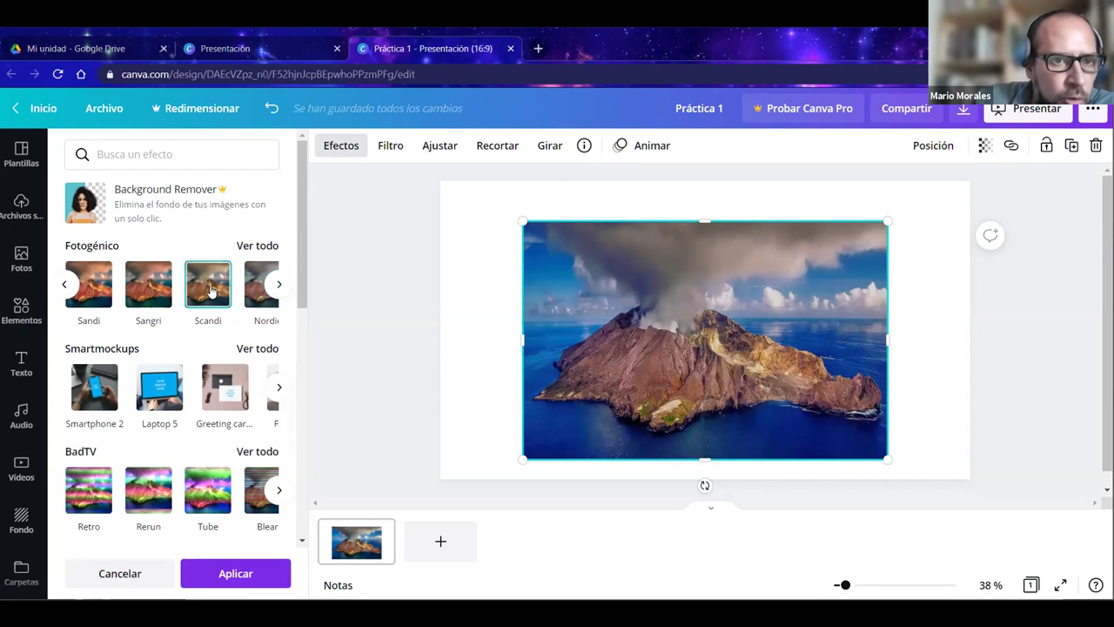
pyautogui.click(210, 291)
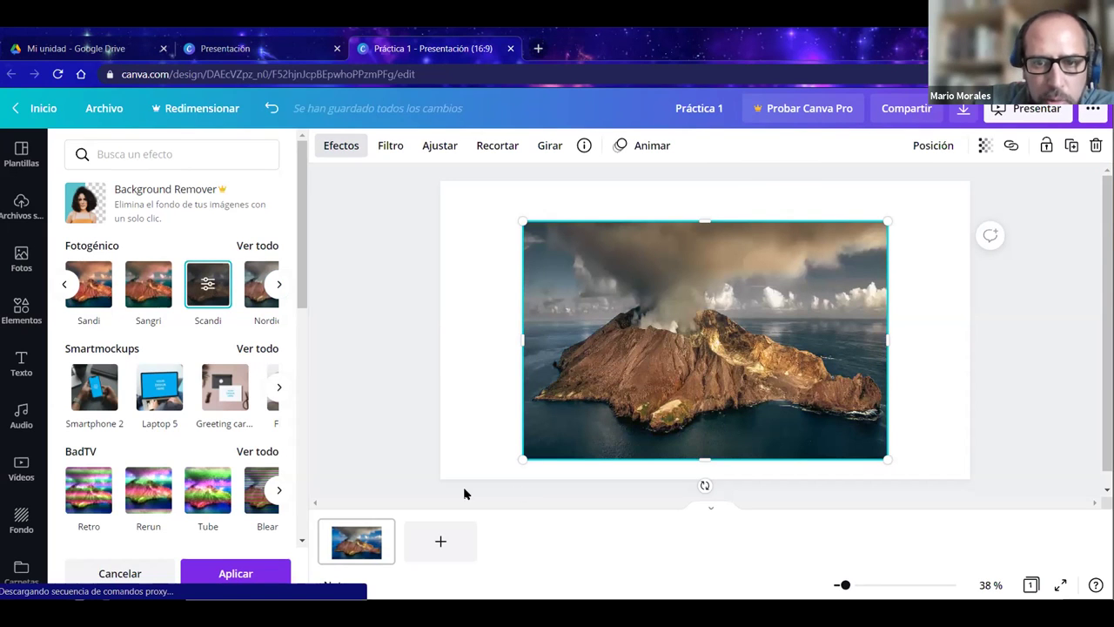
# Preview the Fresco effect on the volcano photo, open its intensity setting, and discard it.
pyautogui.click(66, 287)
pyautogui.click(66, 287)
pyautogui.click(66, 287)
pyautogui.click(71, 290)
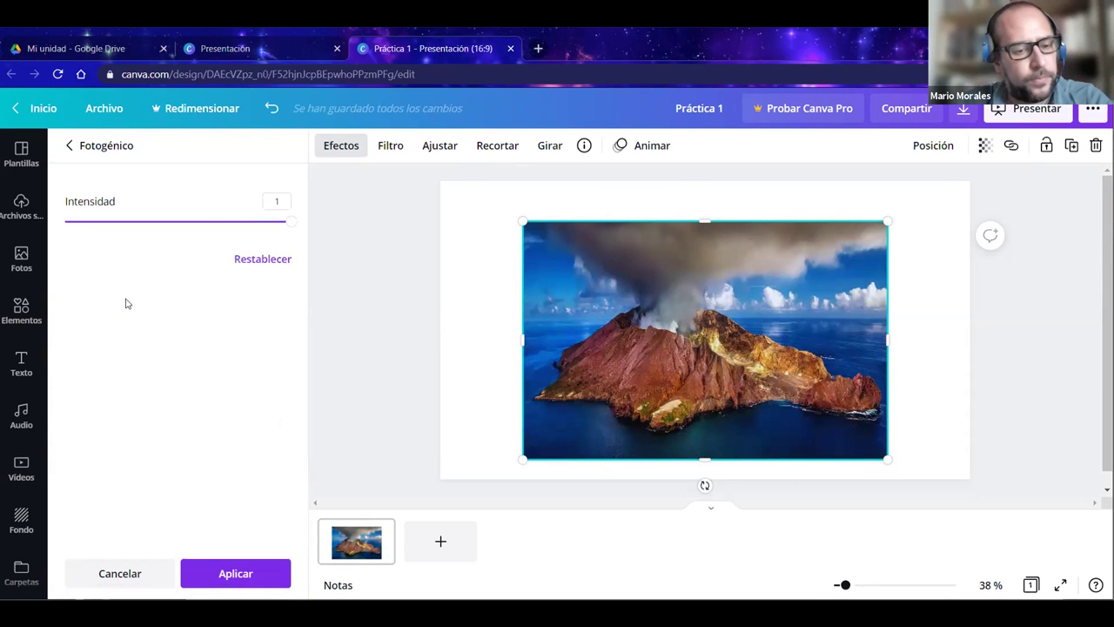
pyautogui.click(120, 572)
# Try the Fresco and Belvedere effects on the photo, lower Belvedere's intensity and return it to 1, then discard the effect.
pyautogui.click(102, 285)
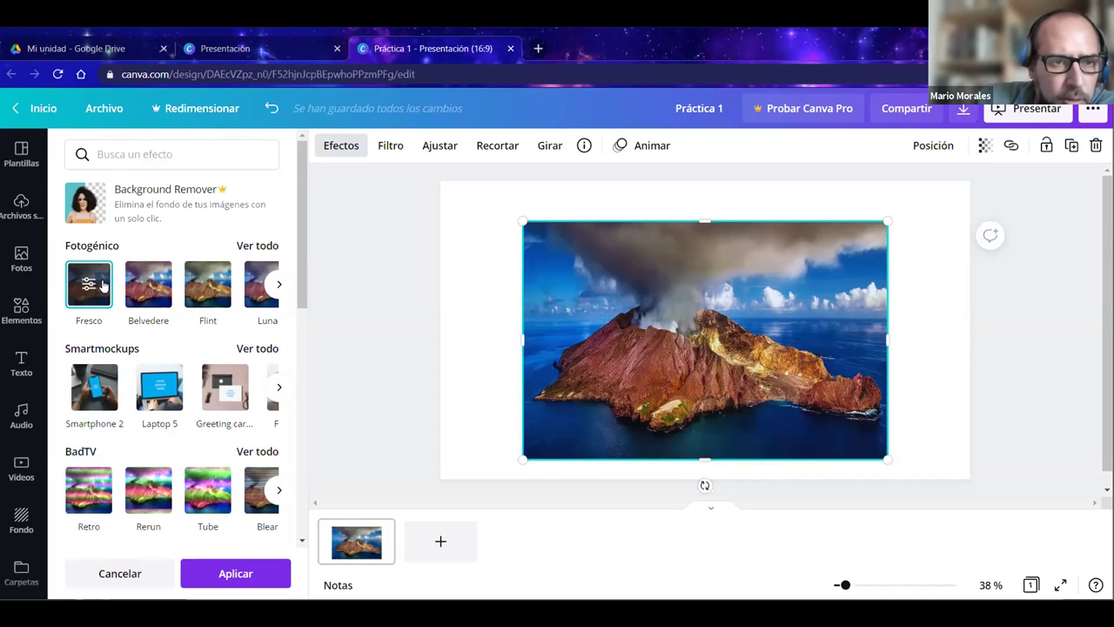
pyautogui.click(143, 294)
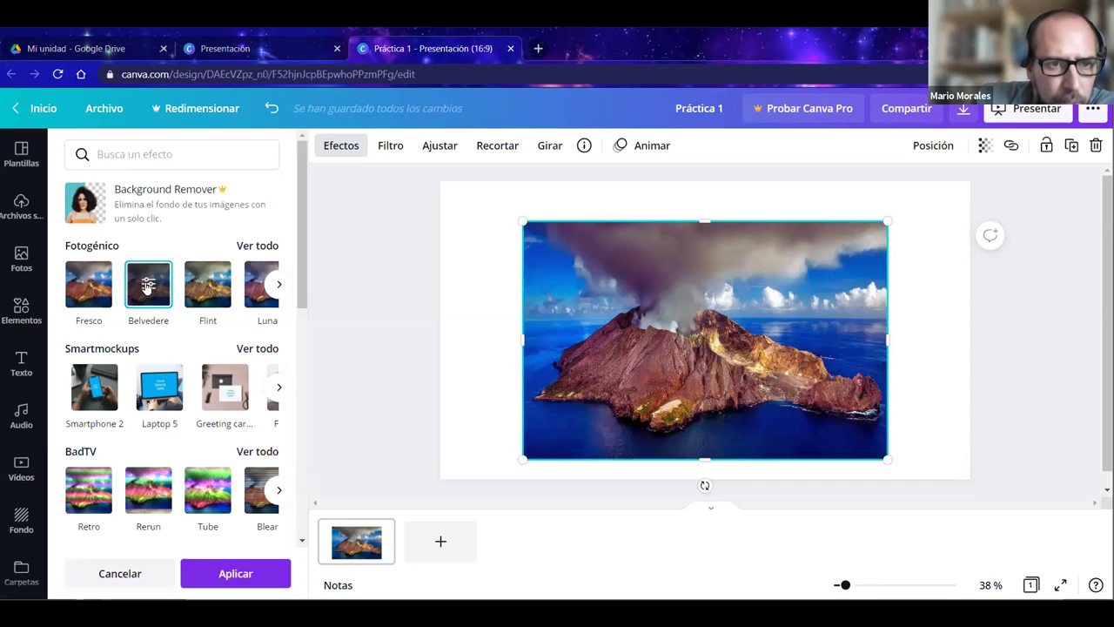
pyautogui.click(148, 285)
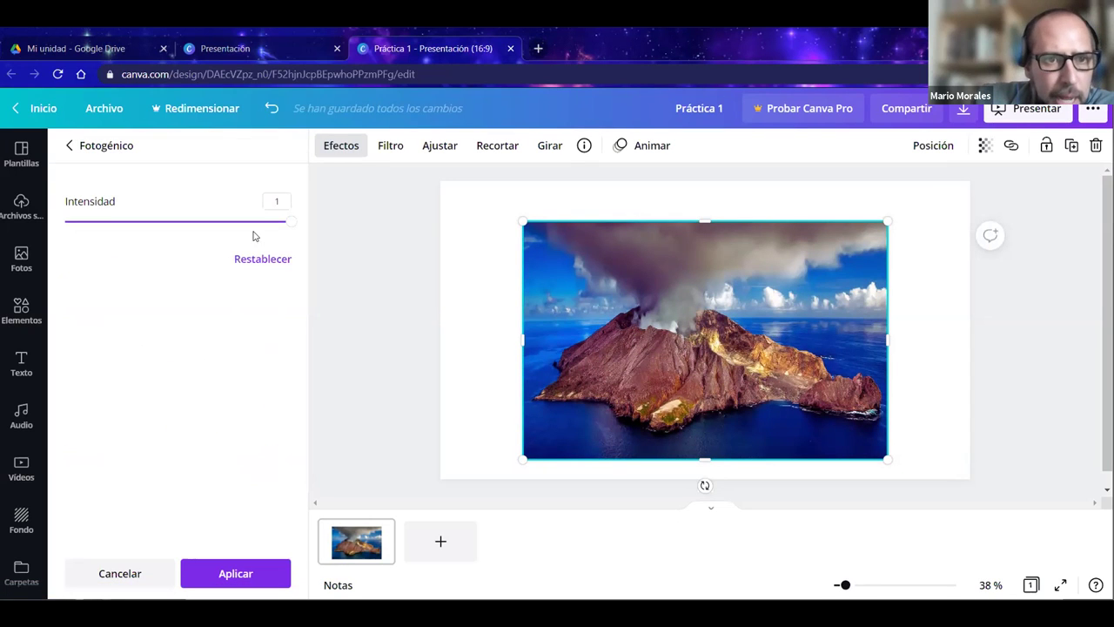
pyautogui.moveTo(285, 223); pyautogui.dragTo(255, 225)
pyautogui.click(292, 229)
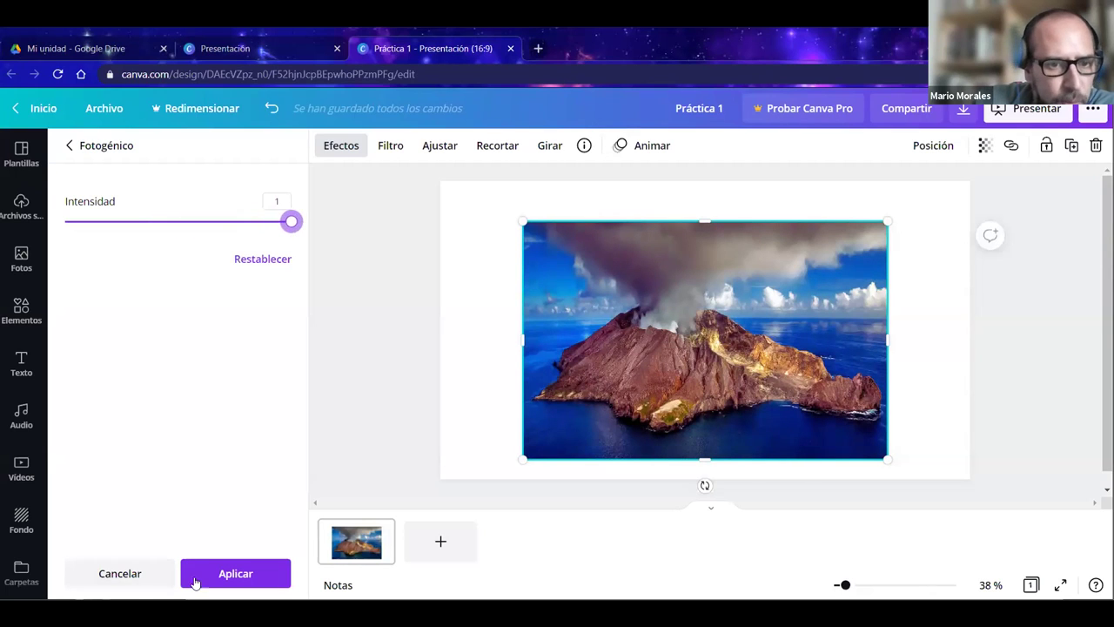
pyautogui.click(119, 573)
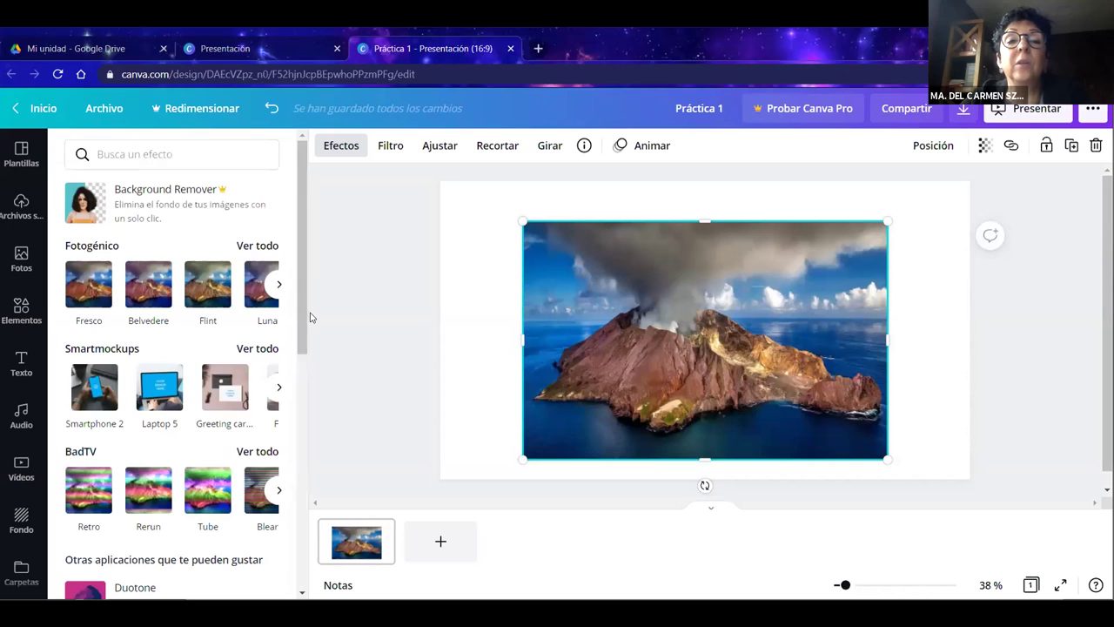
pyautogui.click(376, 273)
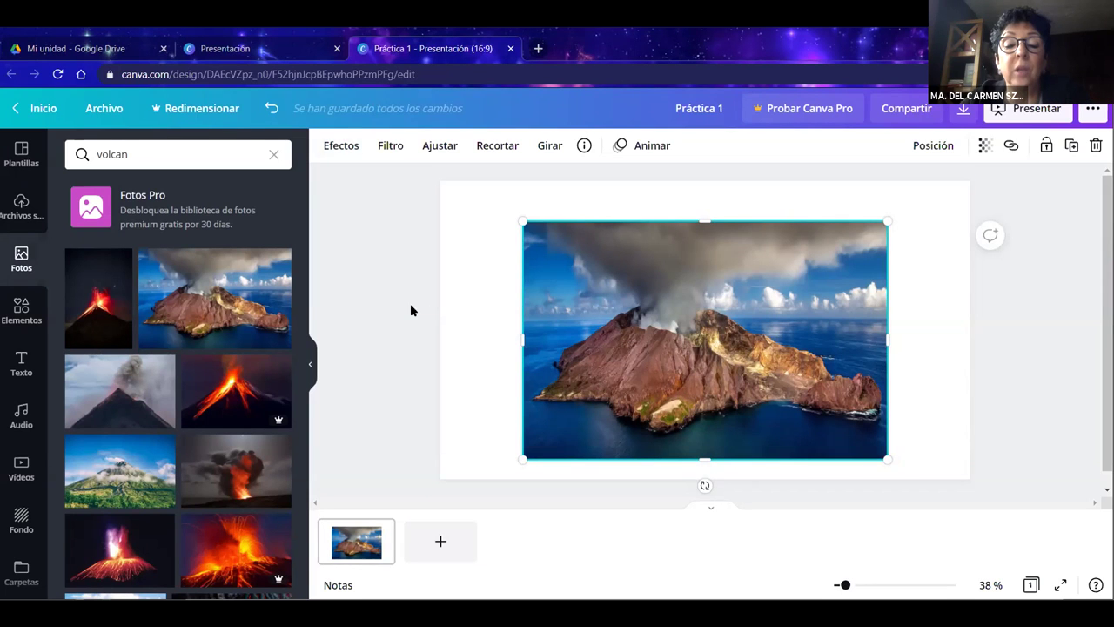
pyautogui.click(341, 146)
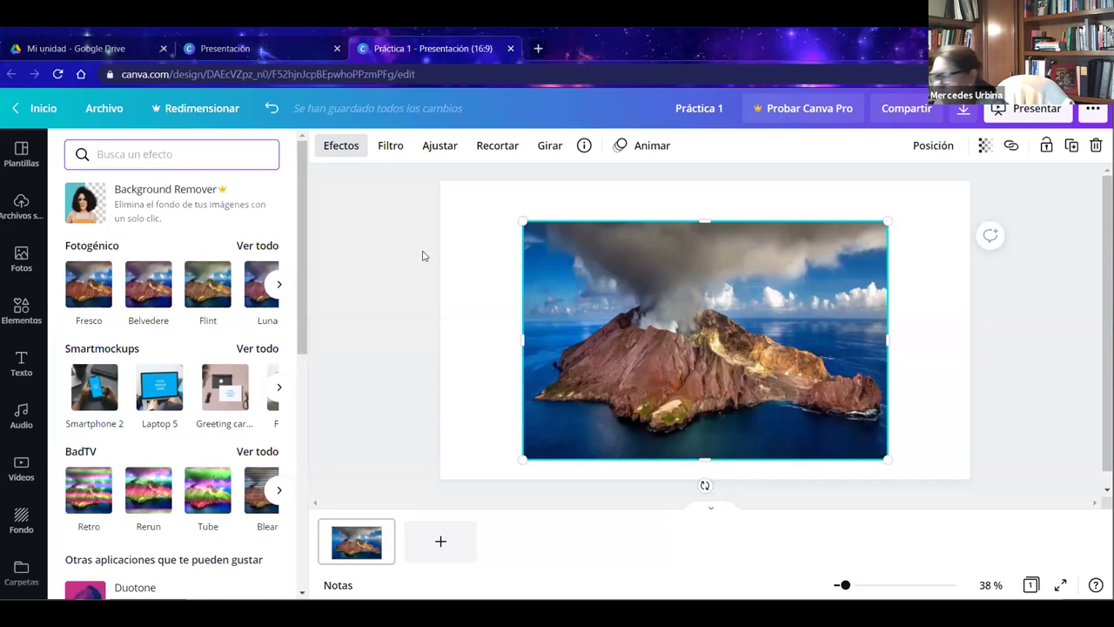
pyautogui.click(370, 255)
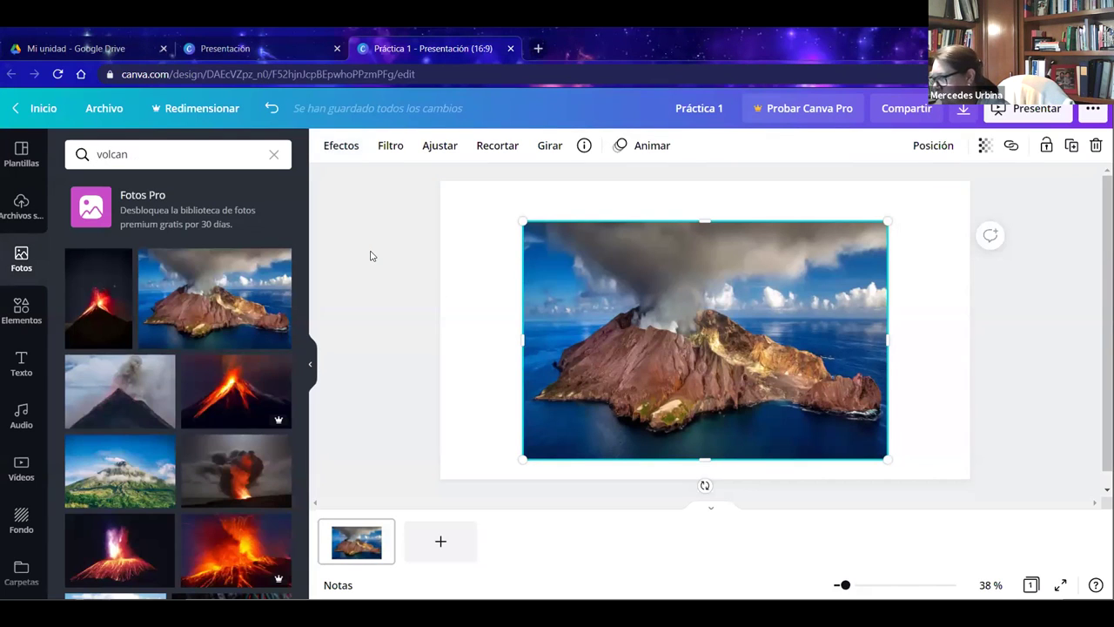
pyautogui.click(340, 148)
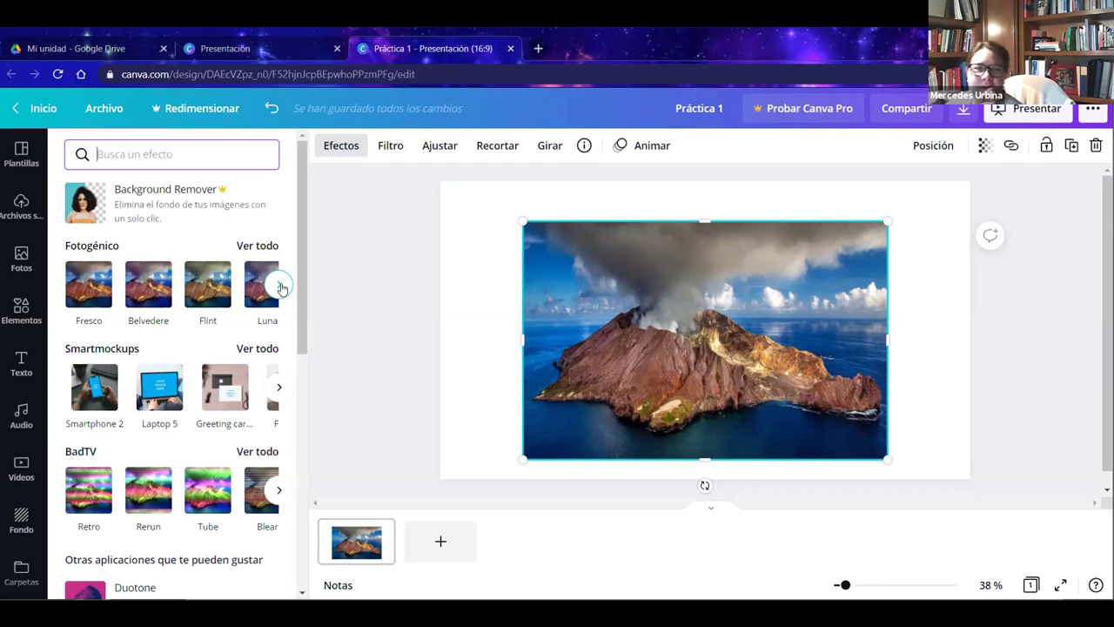
pyautogui.click(270, 109)
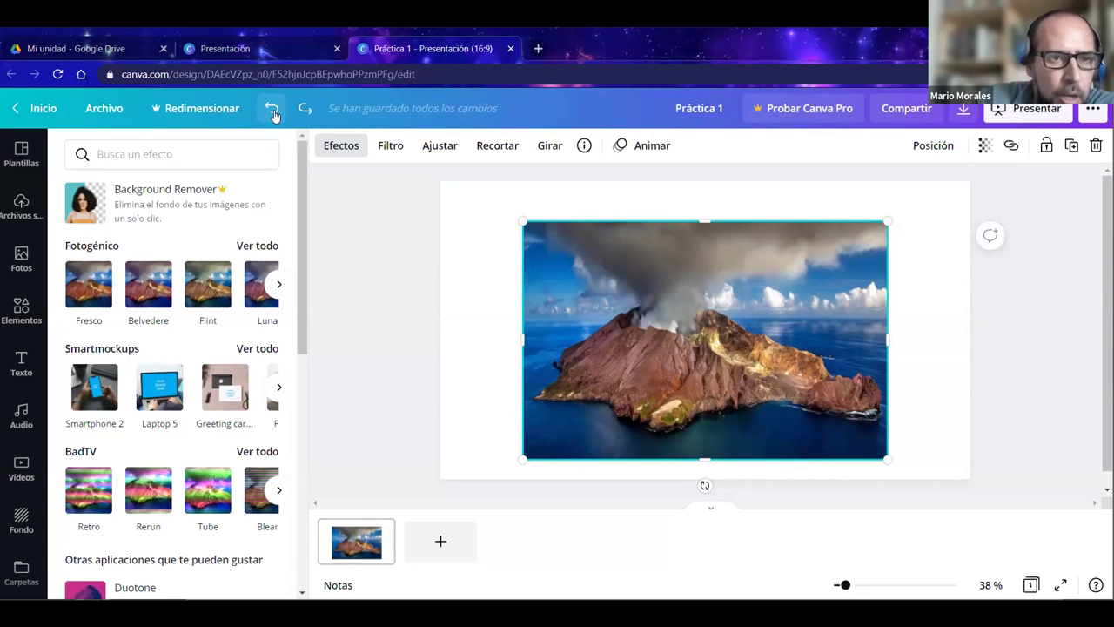
pyautogui.click(23, 261)
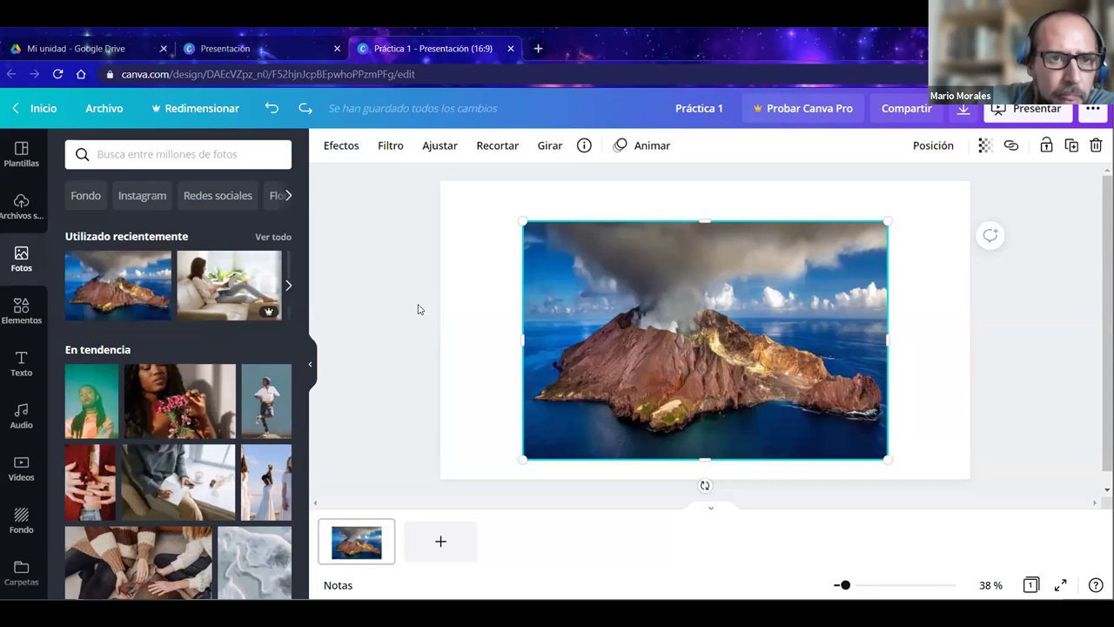
# Try the BadTV effects Retro, Tube and Warp on the volcano photo, then undo the effect.
pyautogui.click(350, 150)
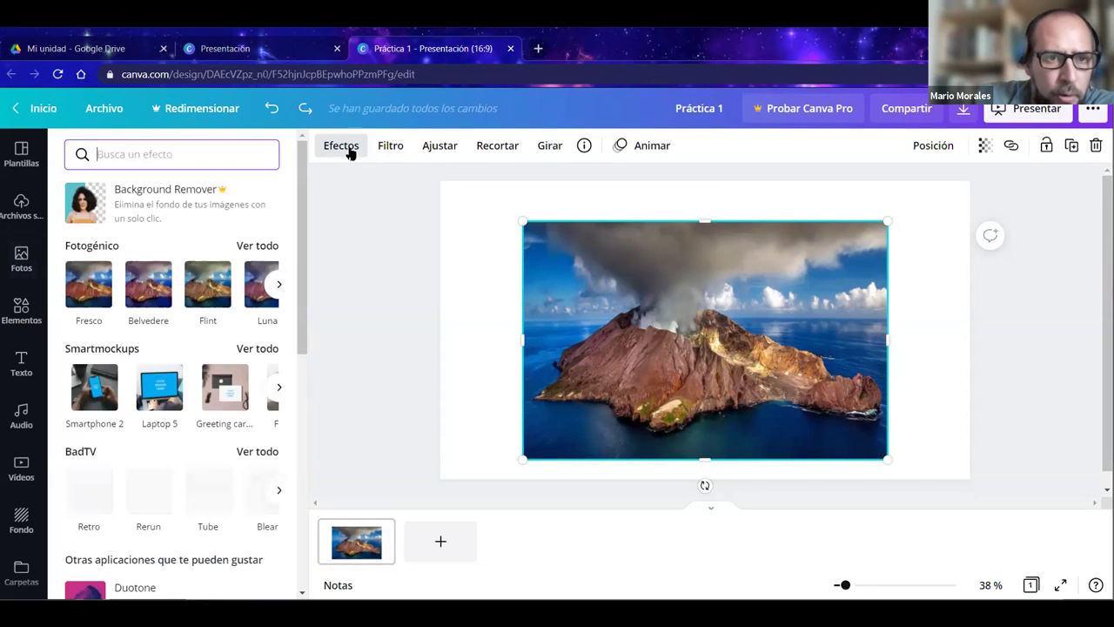
pyautogui.scroll(-3, 195, 464)
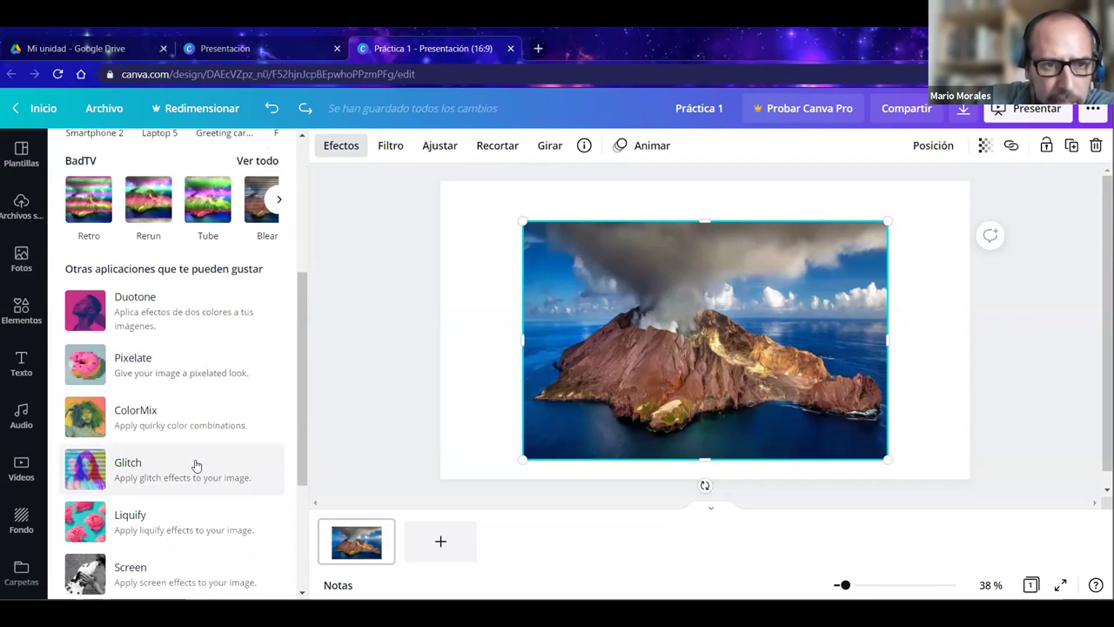
pyautogui.scroll(2, 195, 465)
pyautogui.click(89, 339)
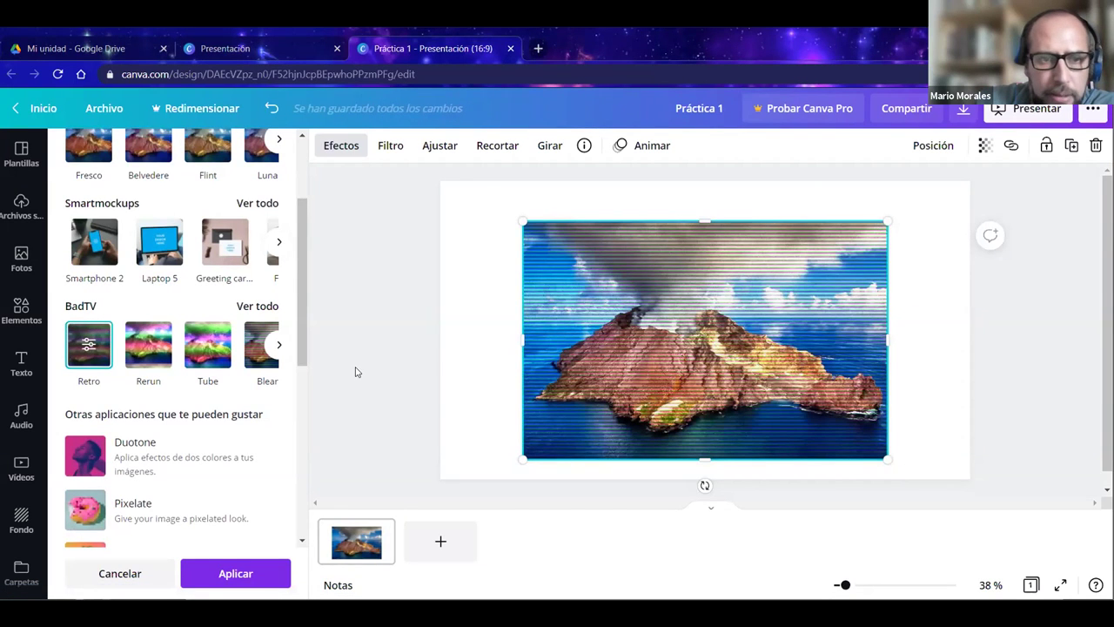
pyautogui.click(200, 346)
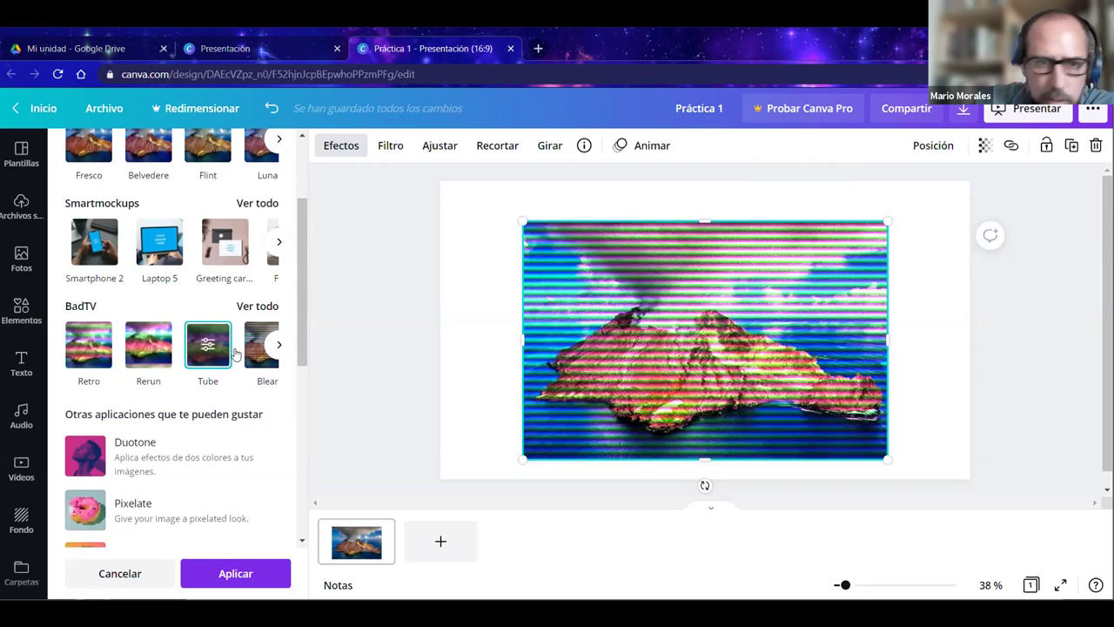
pyautogui.click(278, 345)
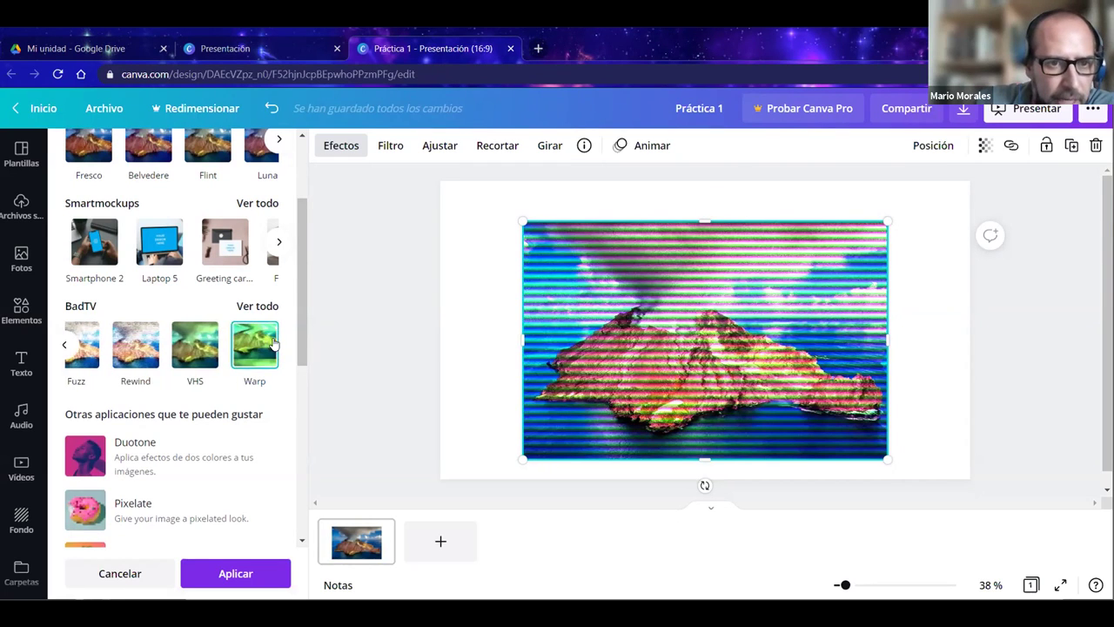
pyautogui.click(254, 348)
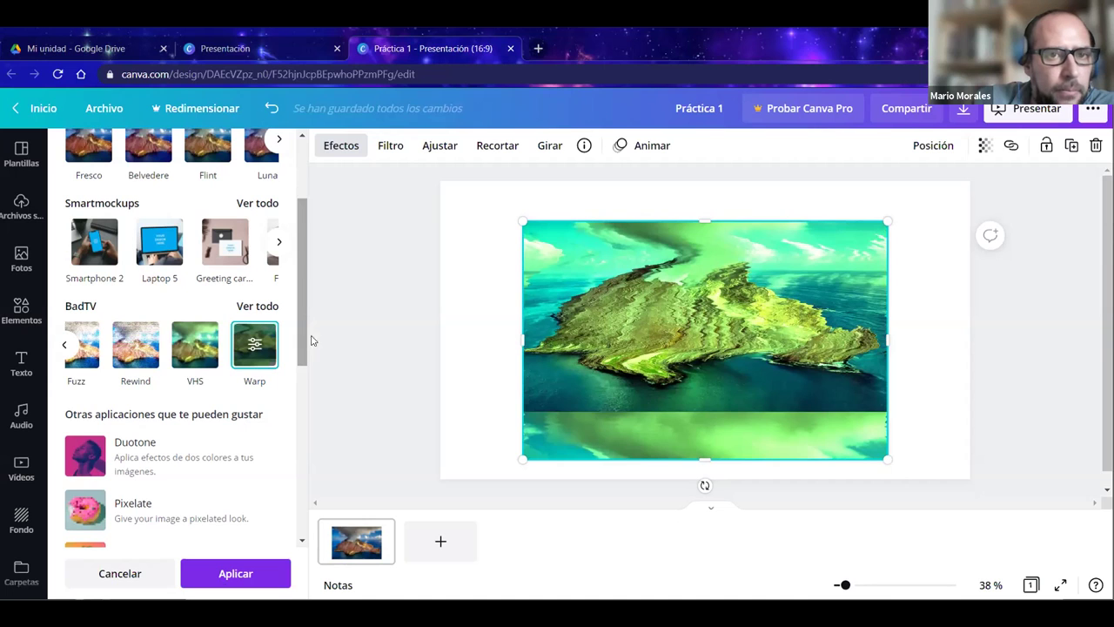
pyautogui.click(270, 107)
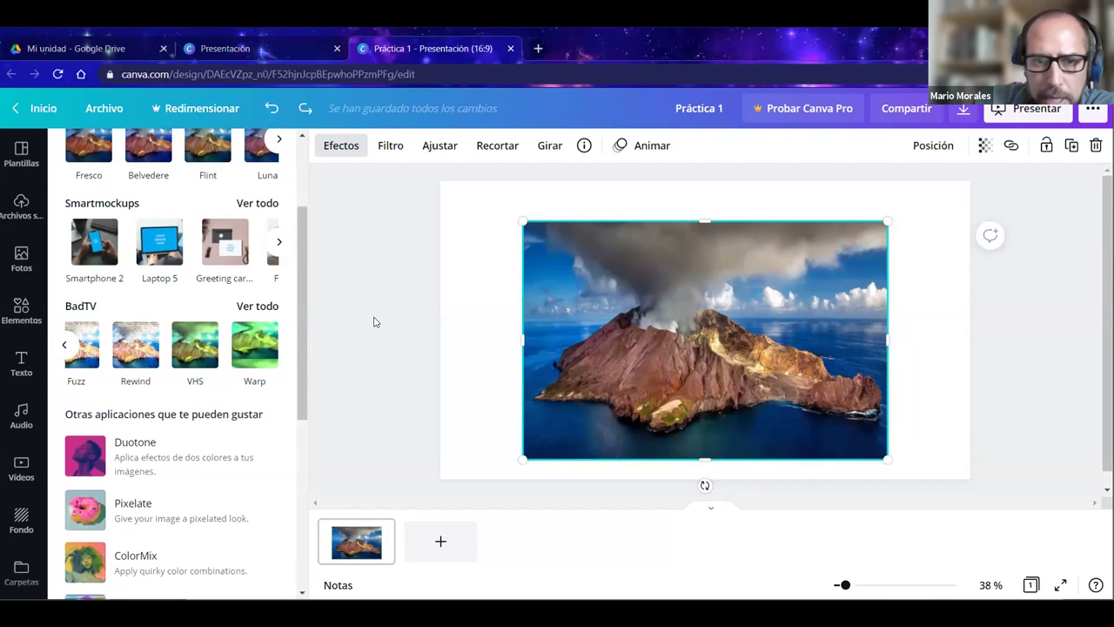
# Try the Dare filter on the volcano photo, then apply the Drama filter with its intensity set to 25.
pyautogui.click(391, 146)
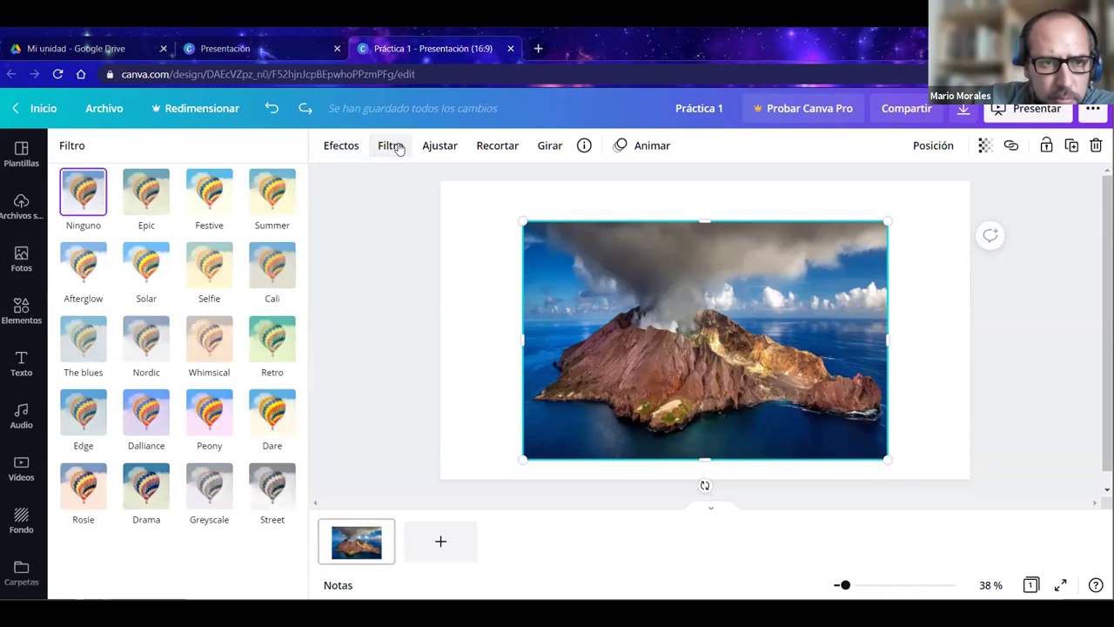
pyautogui.click(270, 416)
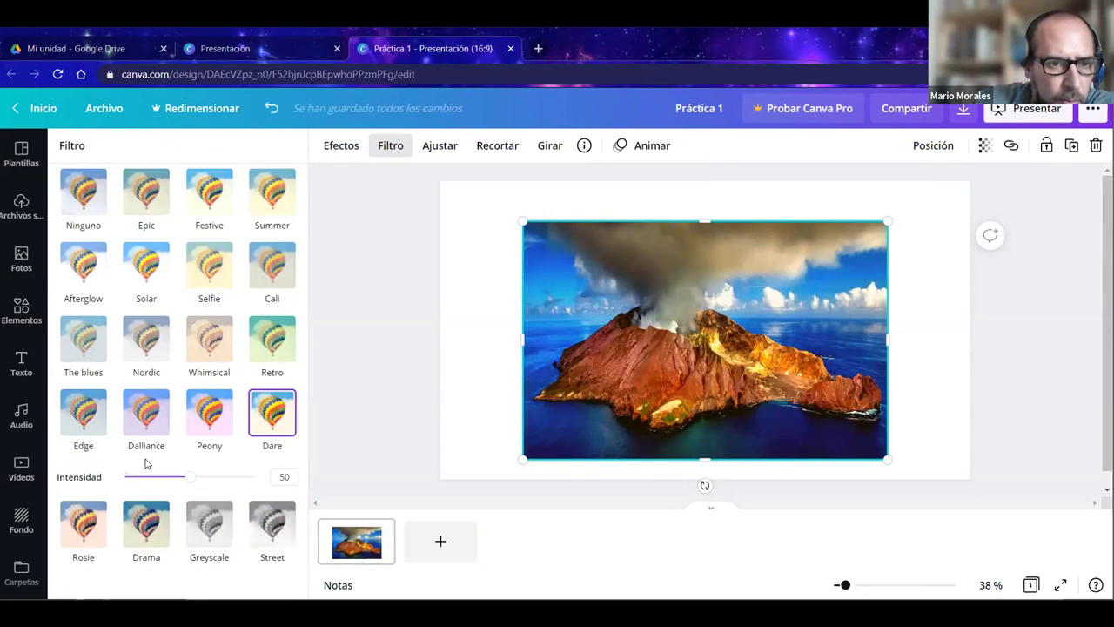
pyautogui.click(147, 526)
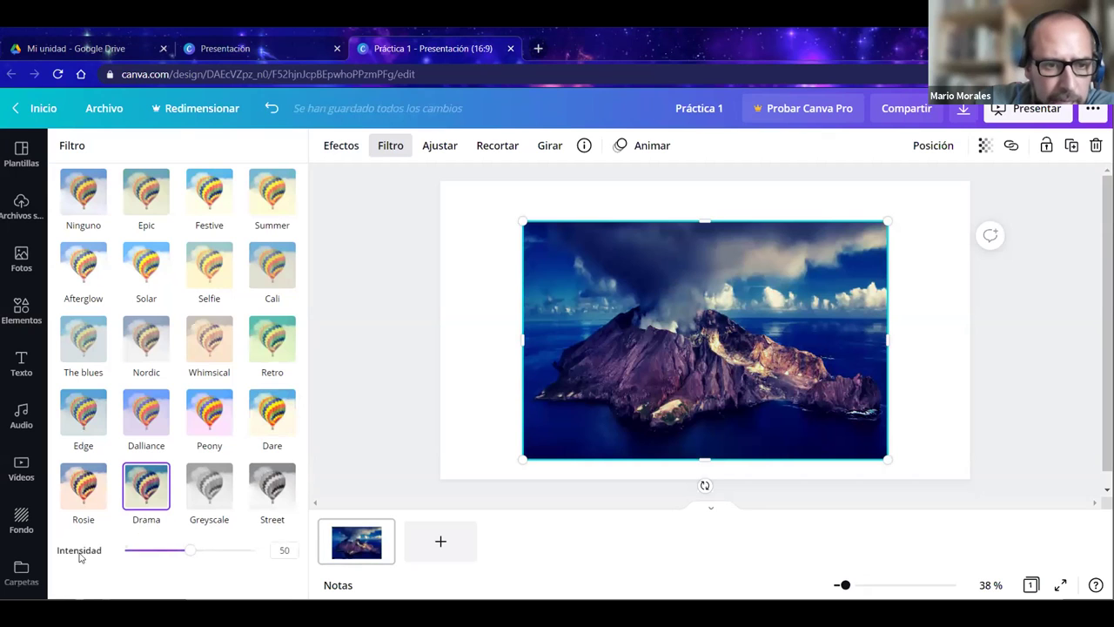
pyautogui.moveTo(190, 550); pyautogui.dragTo(157, 550)
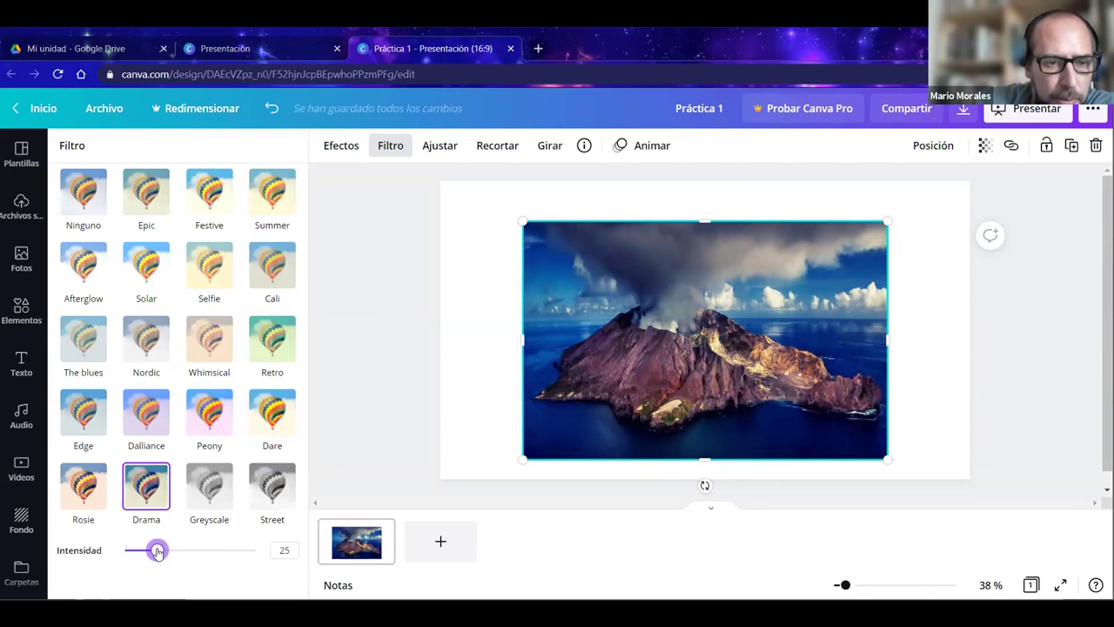
# Try the Whimsical filter on the volcano photo at intensity 65, then undo it back to the Drama filter.
pyautogui.click(199, 340)
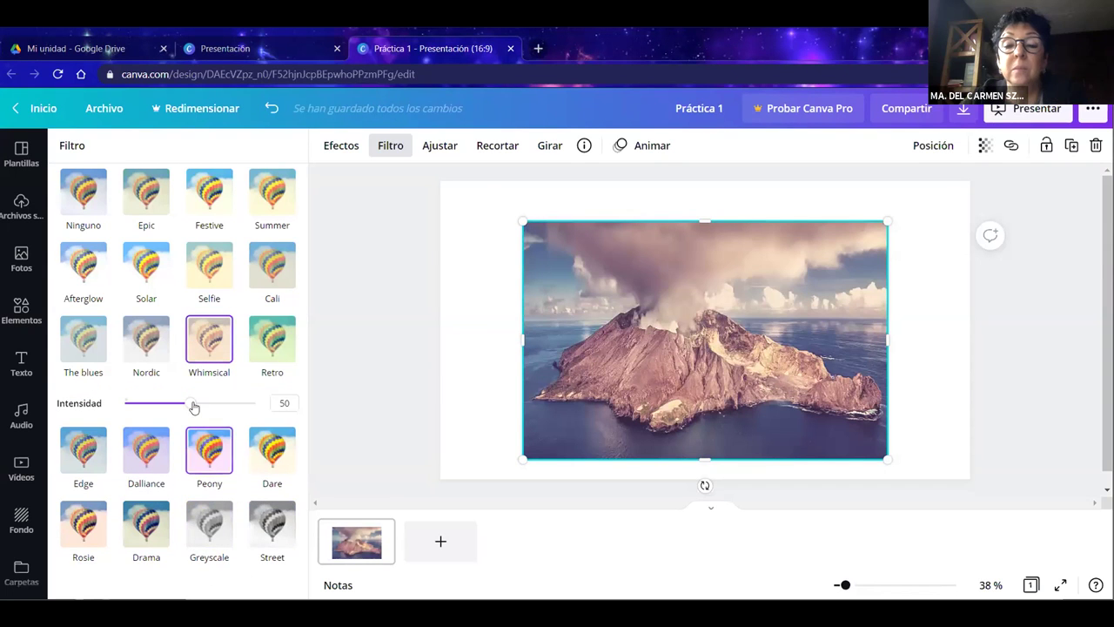
pyautogui.click(225, 405)
pyautogui.moveTo(226, 406)
pyautogui.mouseDown()
pyautogui.moveTo(159, 405)
pyautogui.moveTo(220, 405)
pyautogui.moveTo(210, 405)
pyautogui.mouseUp()
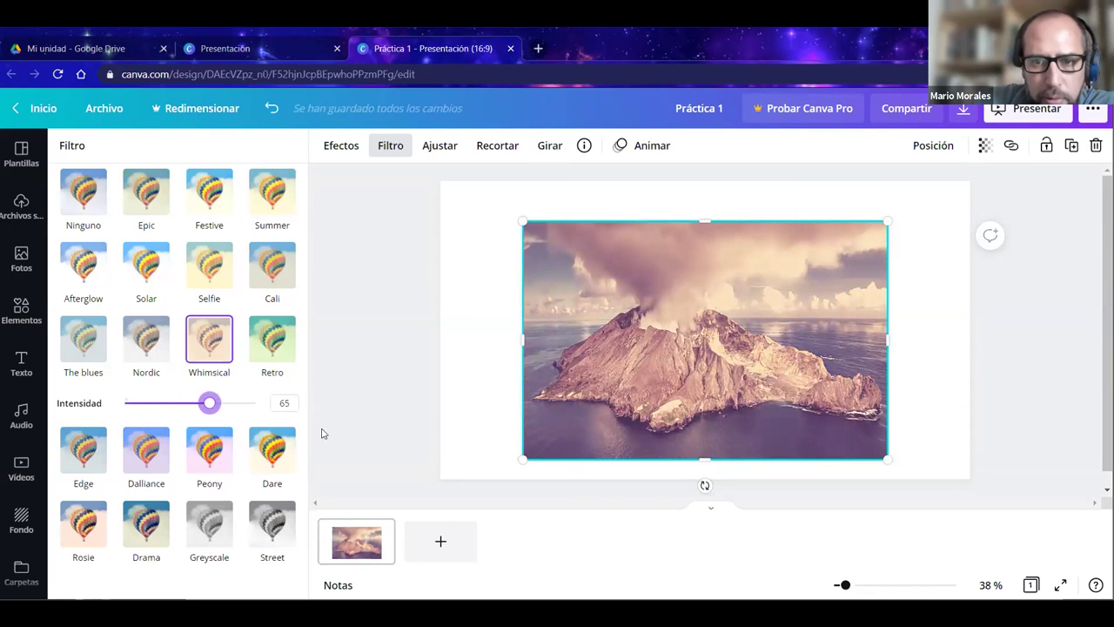
pyautogui.click(353, 358)
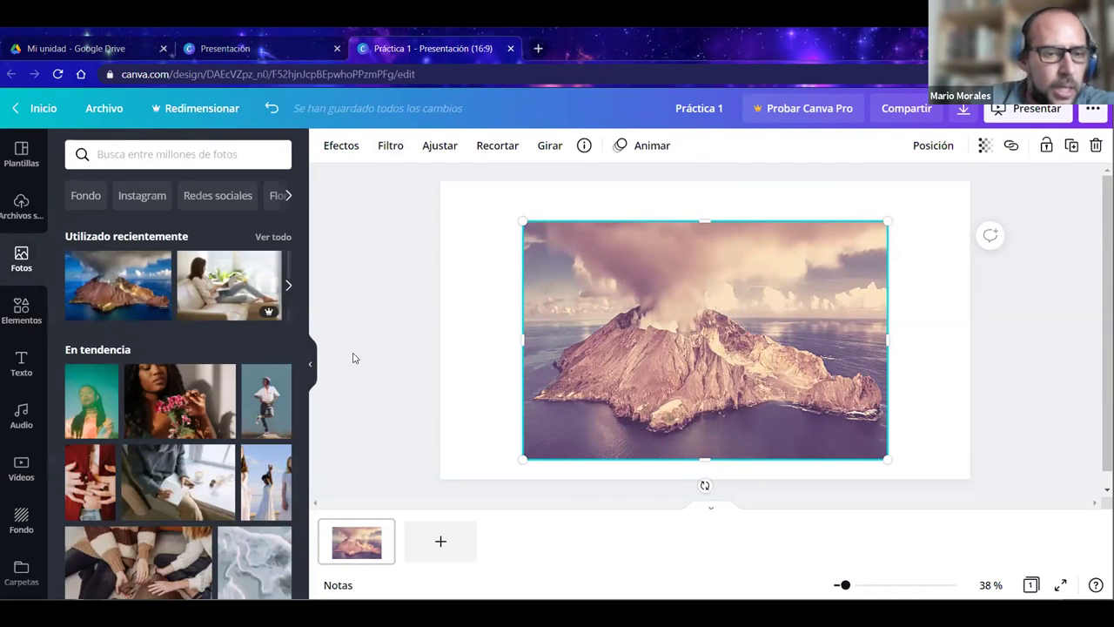
pyautogui.hotkey('ctrl', 'z')
pyautogui.hotkey('ctrl', 'z')
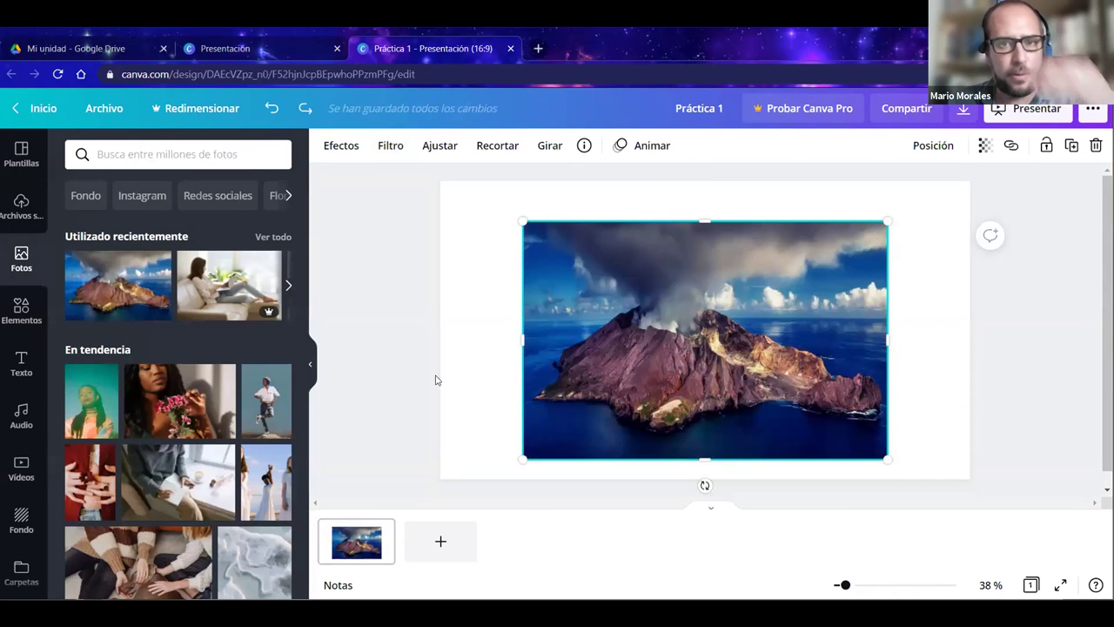
# Try the photo's saturation at -100, then set both its saturation and its hue (Matiz) to 0.
pyautogui.click(437, 150)
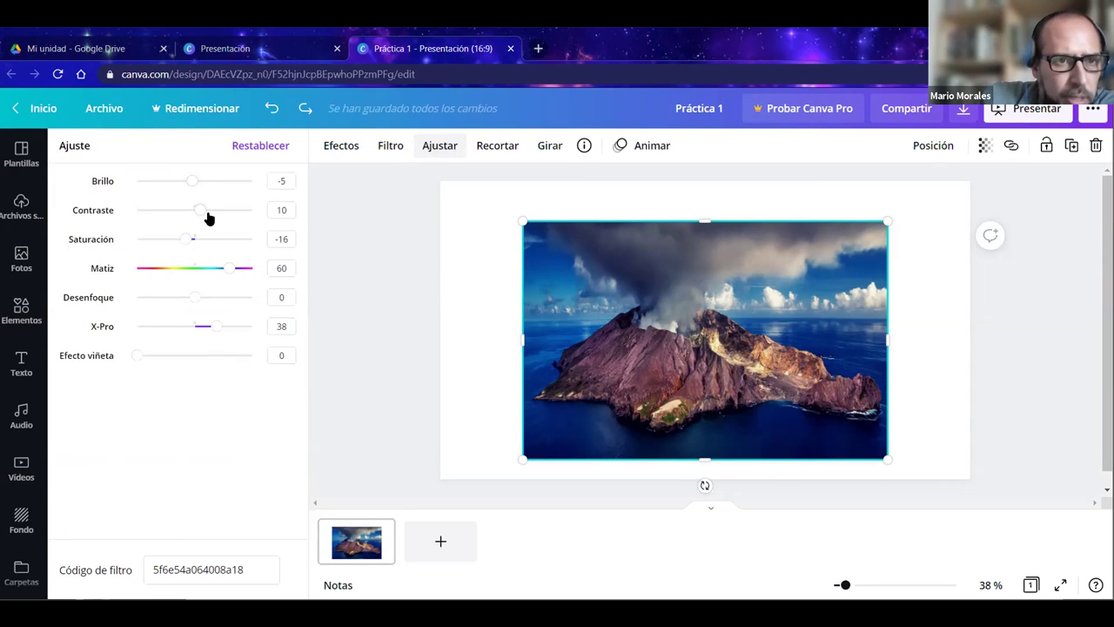
pyautogui.moveTo(187, 240); pyautogui.dragTo(122, 248)
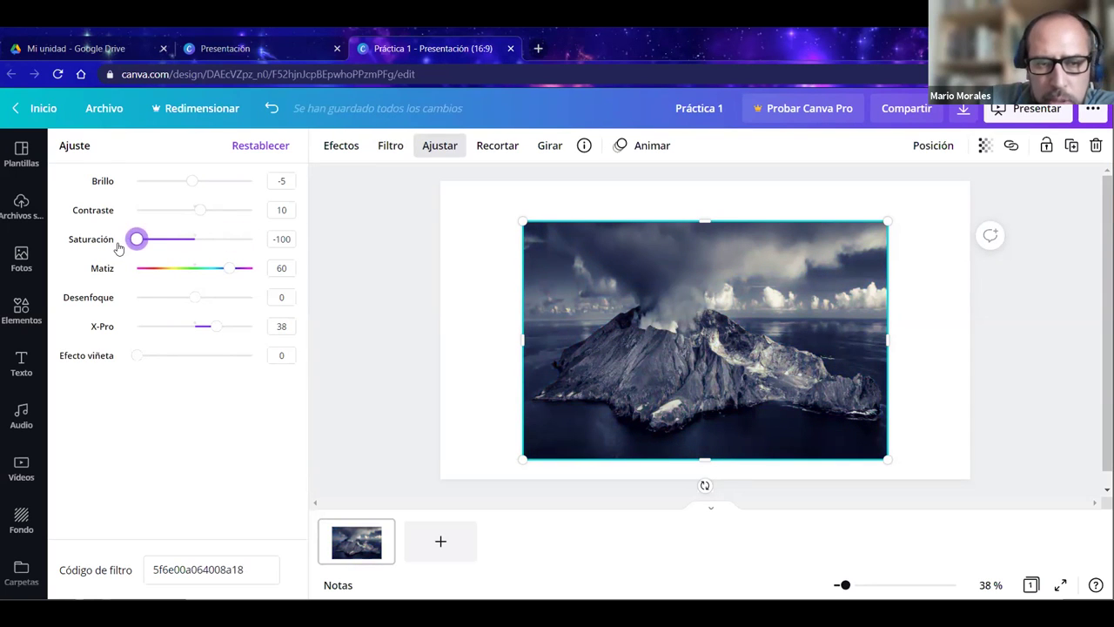
pyautogui.moveTo(137, 240); pyautogui.dragTo(197, 245)
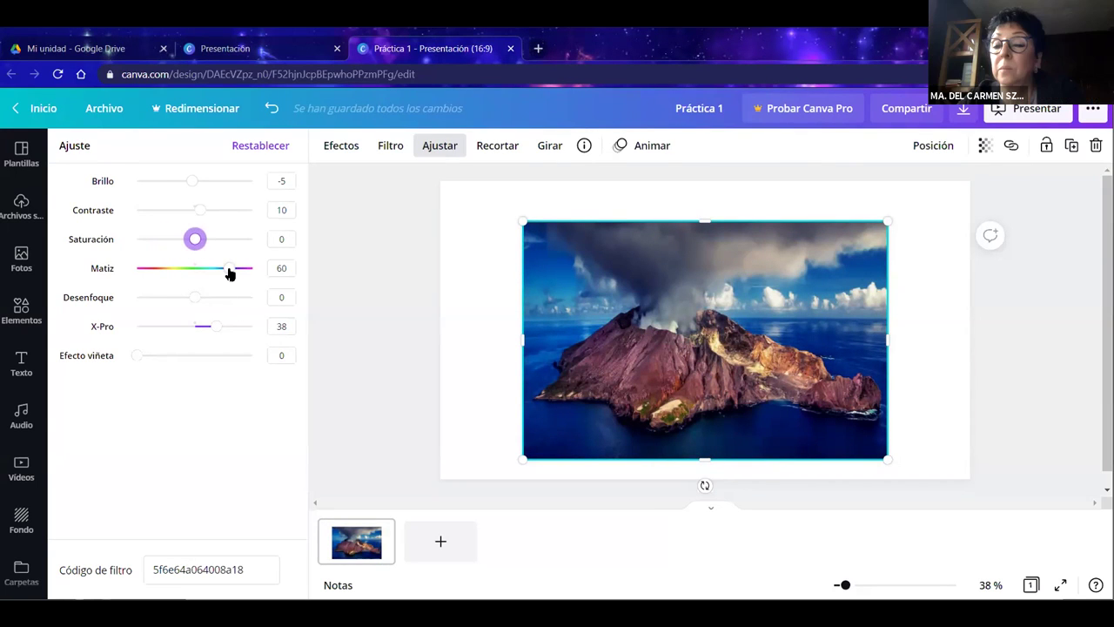
pyautogui.moveTo(229, 274); pyautogui.dragTo(198, 275)
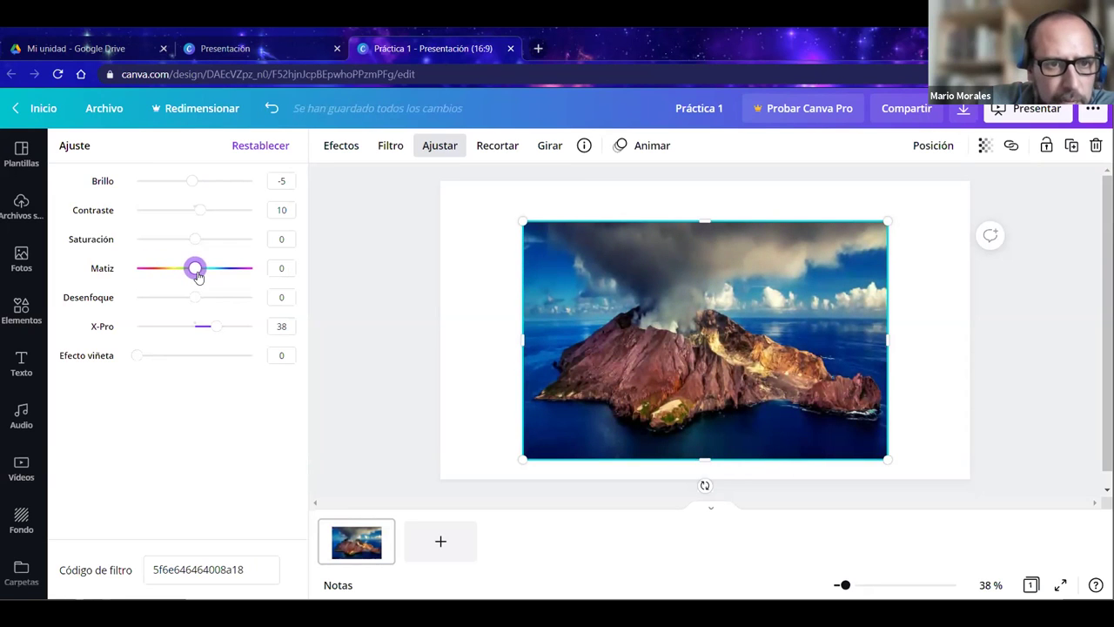
pyautogui.press('Escape')
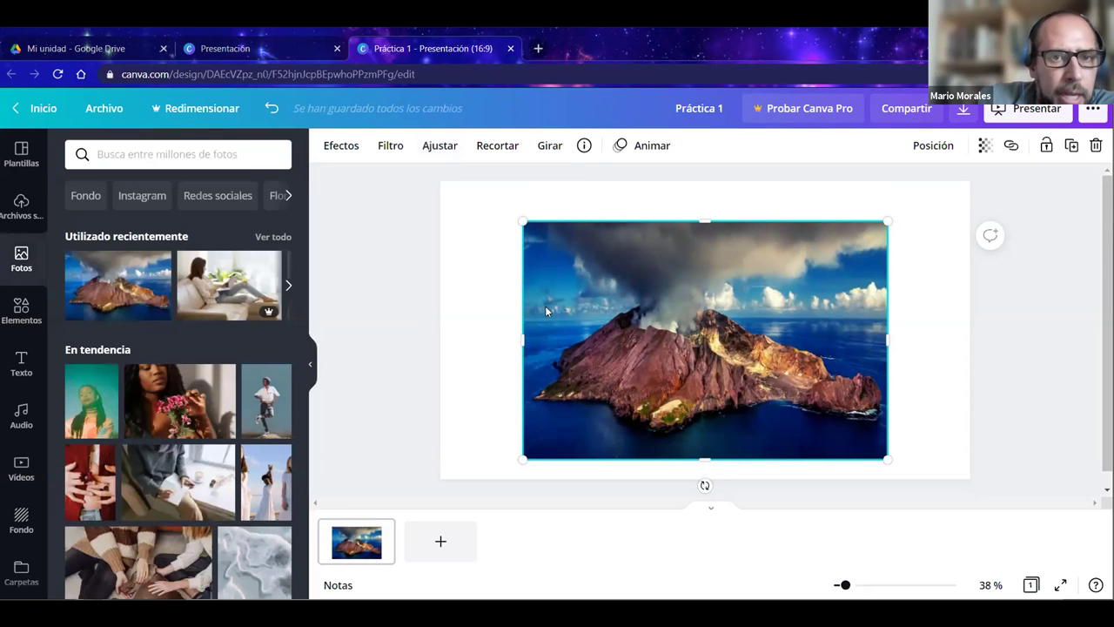
# Try the blur (Desenfoque) adjustment on the volcano photo and return it to 0.
pyautogui.click(430, 153)
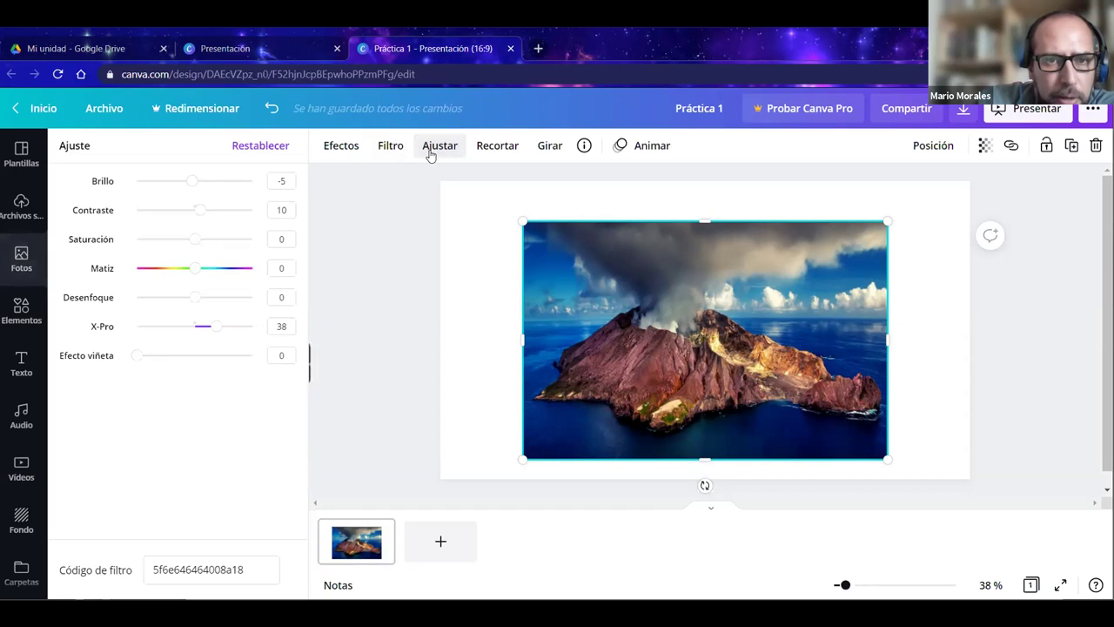
pyautogui.click(195, 298)
pyautogui.moveTo(200, 300)
pyautogui.mouseDown()
pyautogui.moveTo(185, 299)
pyautogui.moveTo(194, 299)
pyautogui.mouseUp()
pyautogui.click(375, 321)
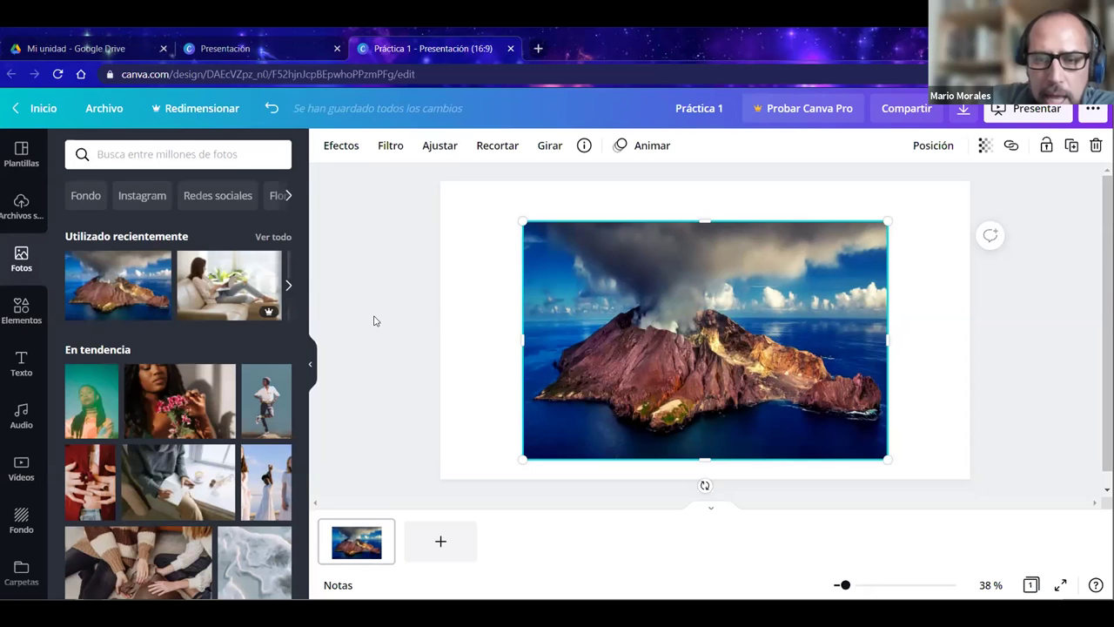
pyautogui.click(374, 320)
pyautogui.click(617, 247)
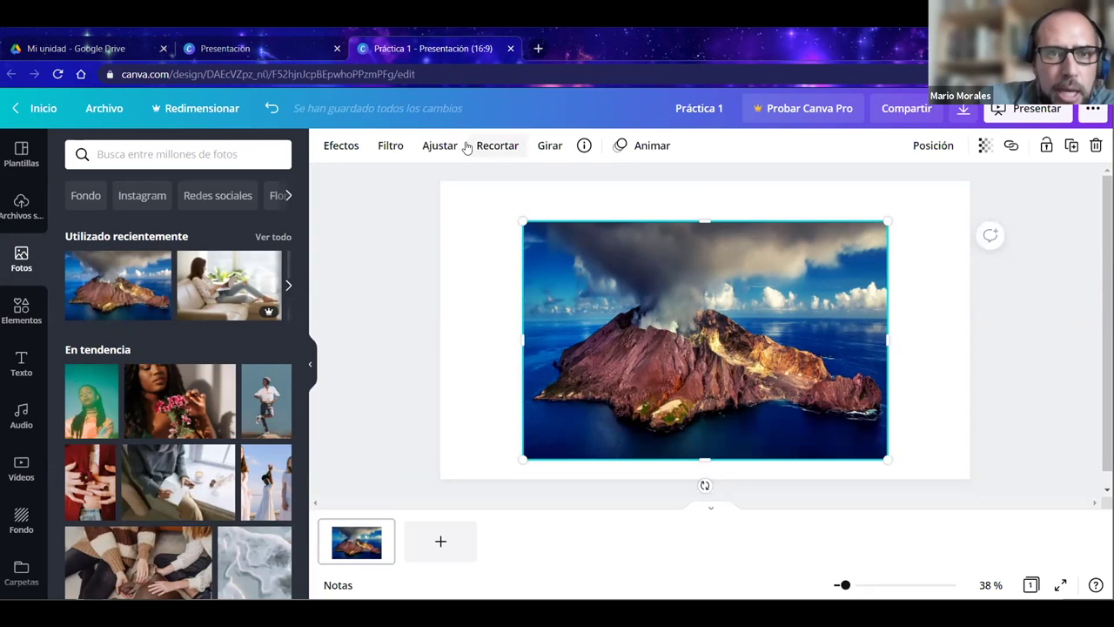
# Try the photo's X-Pro adjustment at -100, then set it to -2.
pyautogui.click(452, 146)
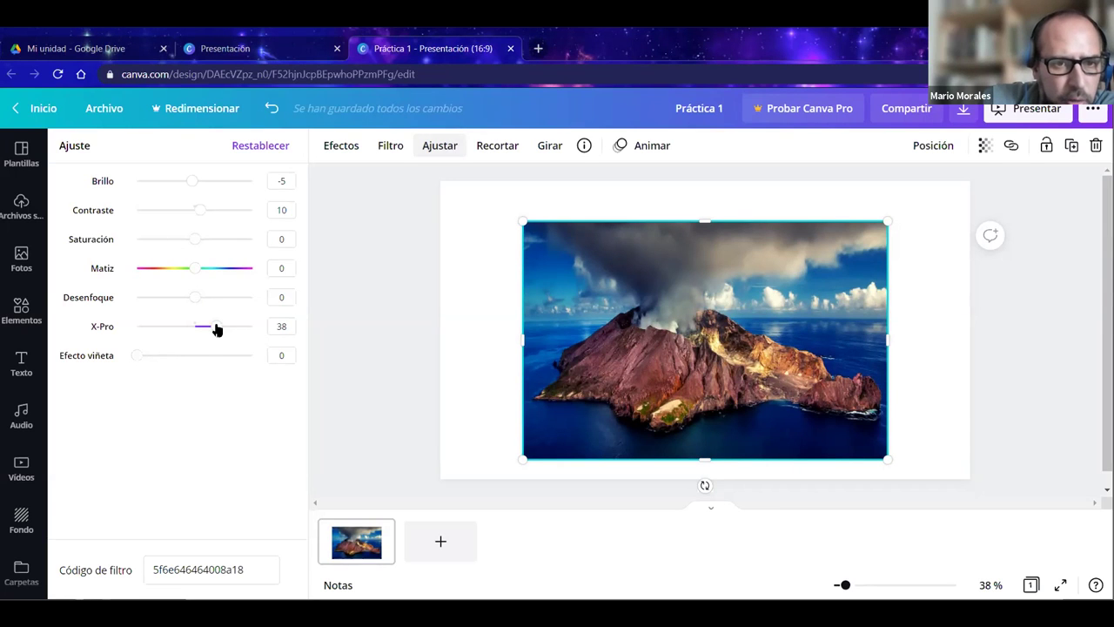
pyautogui.moveTo(217, 326); pyautogui.dragTo(127, 333)
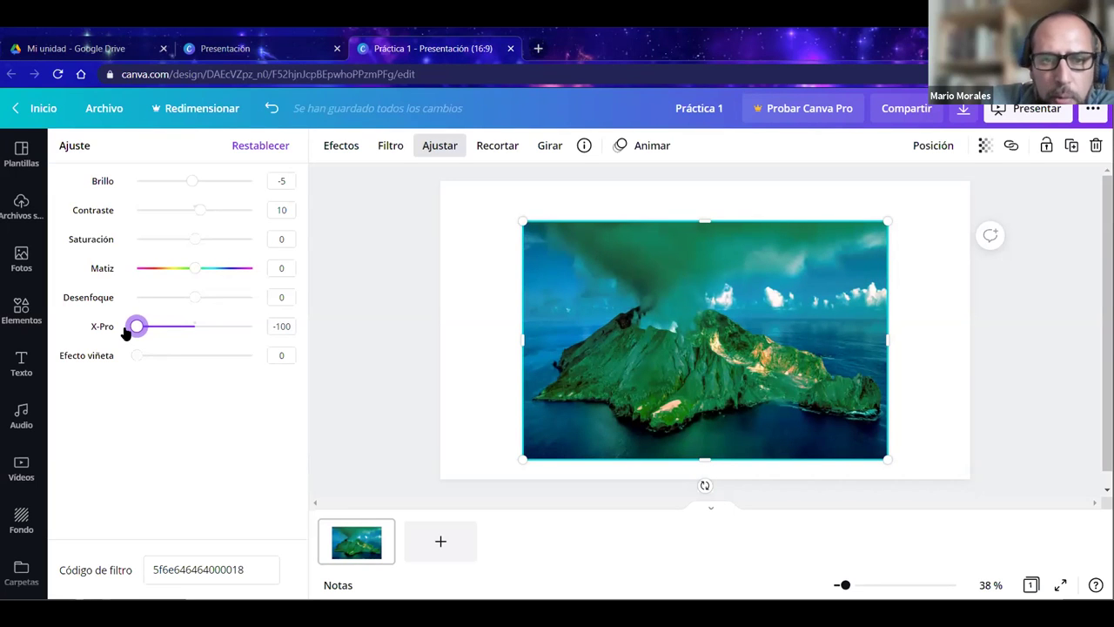
pyautogui.click(194, 333)
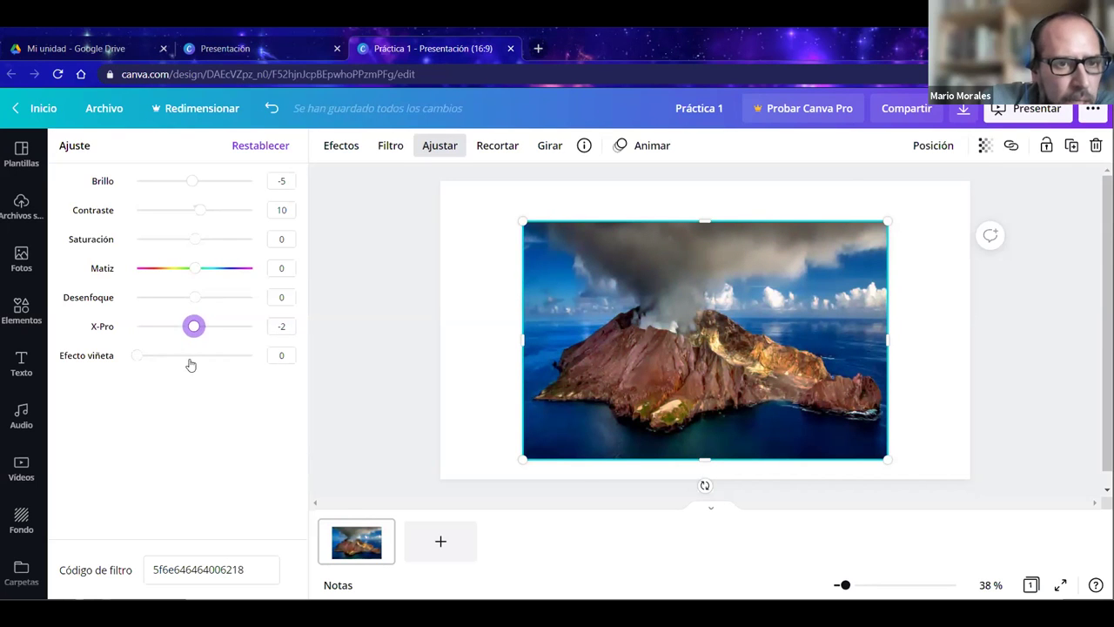
# Try the vignette effect (Efecto viñeta) at 5 and at 100 on the photo, then return it to 0.
pyautogui.moveTo(138, 357); pyautogui.dragTo(143, 357)
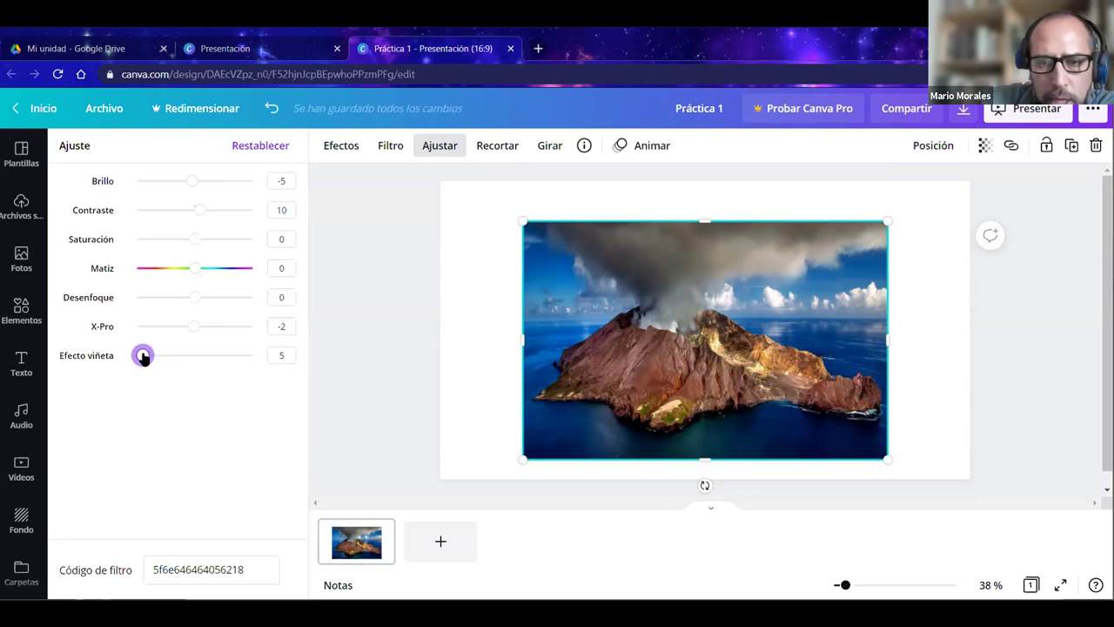
pyautogui.moveTo(144, 357); pyautogui.dragTo(284, 356)
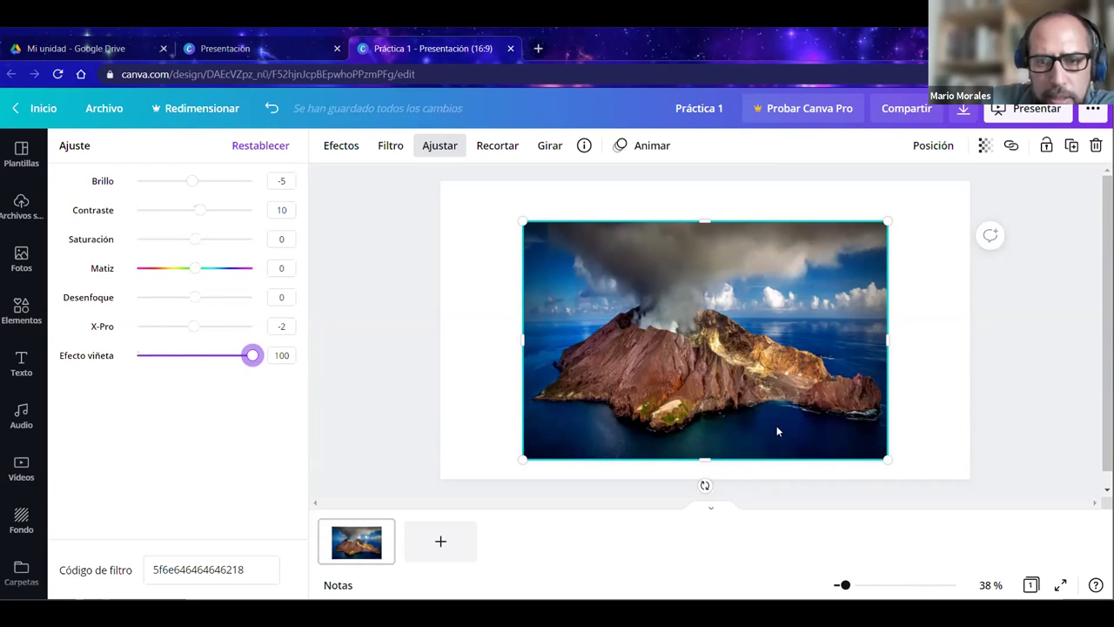
pyautogui.moveTo(251, 356); pyautogui.dragTo(137, 355)
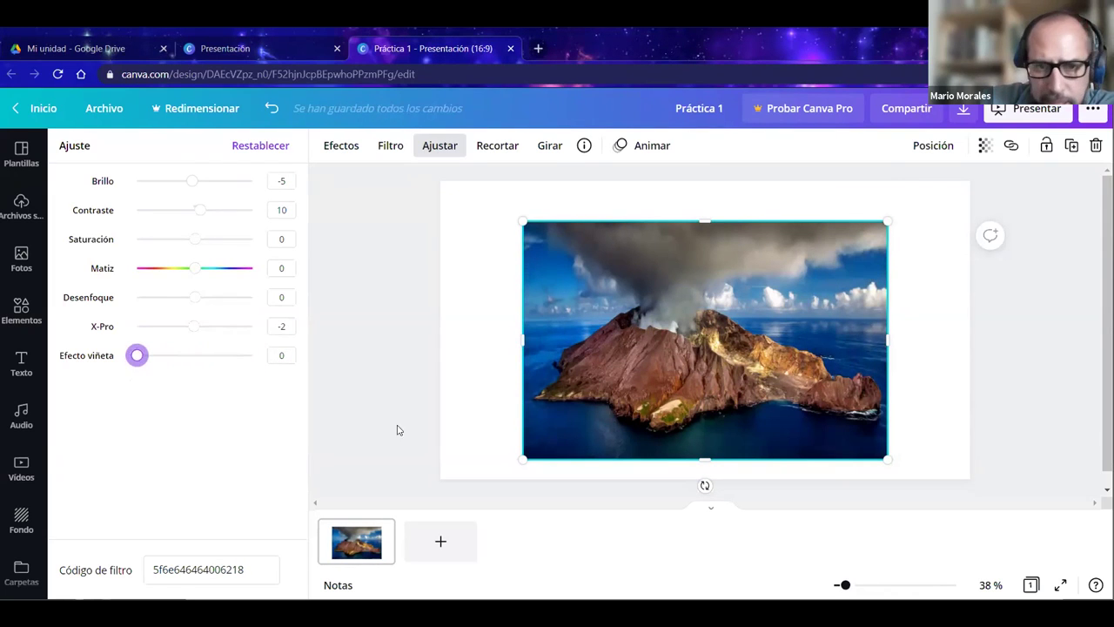
pyautogui.press('Escape')
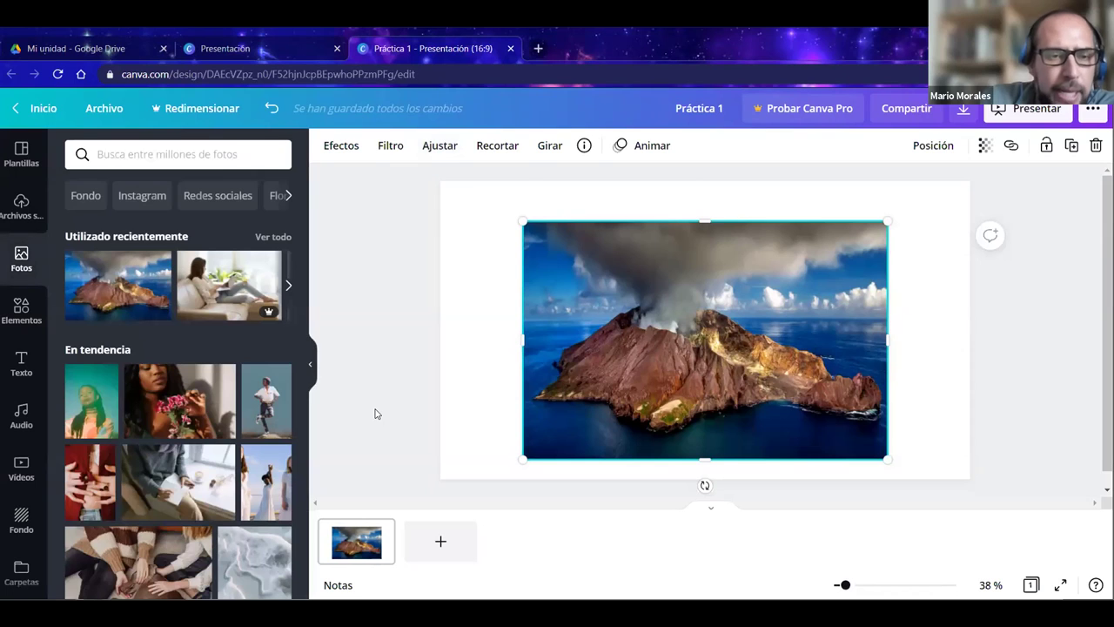
# Set the island volcano photo's vignette (Efecto viñeta) to 70, saturation to 60 and brightness (Brillo) to 32, then copy its filter code.
pyautogui.click(445, 146)
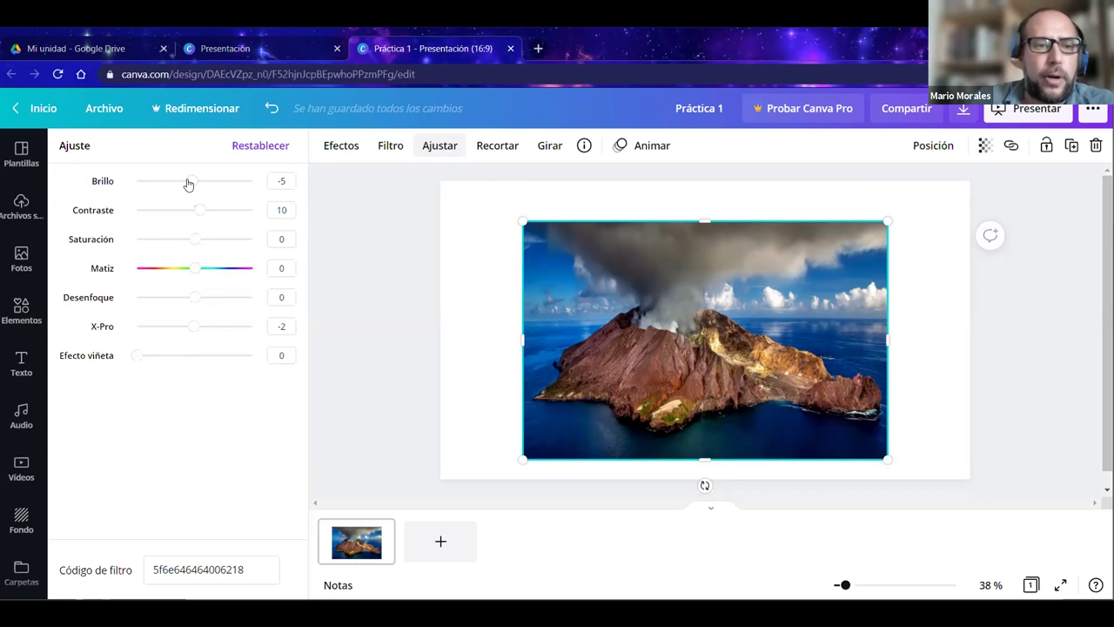
pyautogui.click(188, 355)
pyautogui.moveTo(188, 355); pyautogui.dragTo(218, 357)
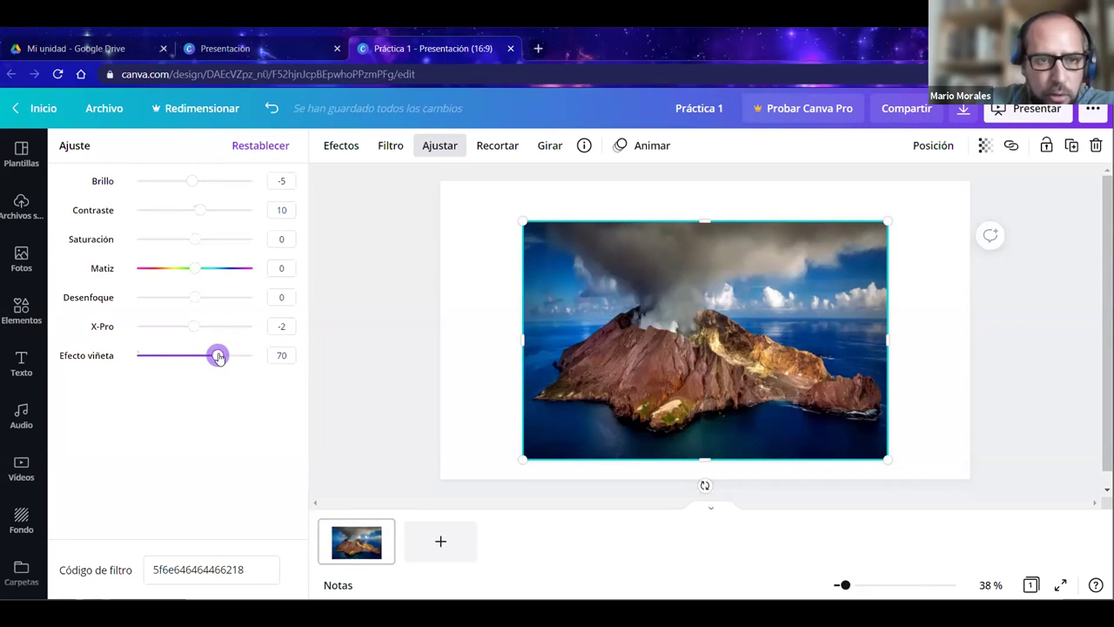
pyautogui.moveTo(199, 244); pyautogui.dragTo(229, 240)
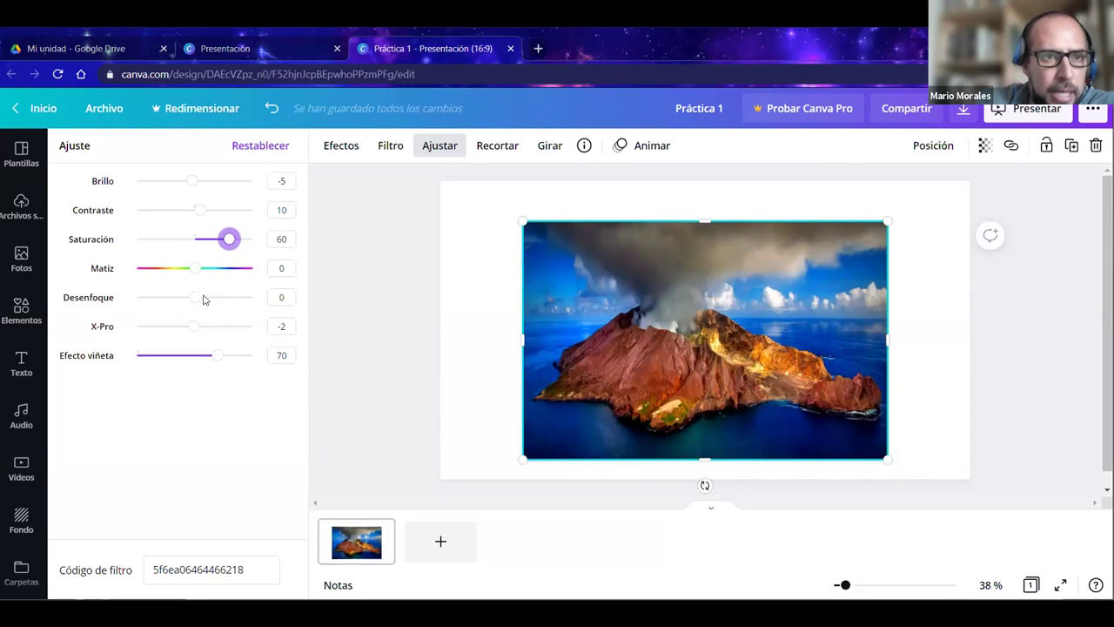
pyautogui.moveTo(195, 183); pyautogui.dragTo(213, 181)
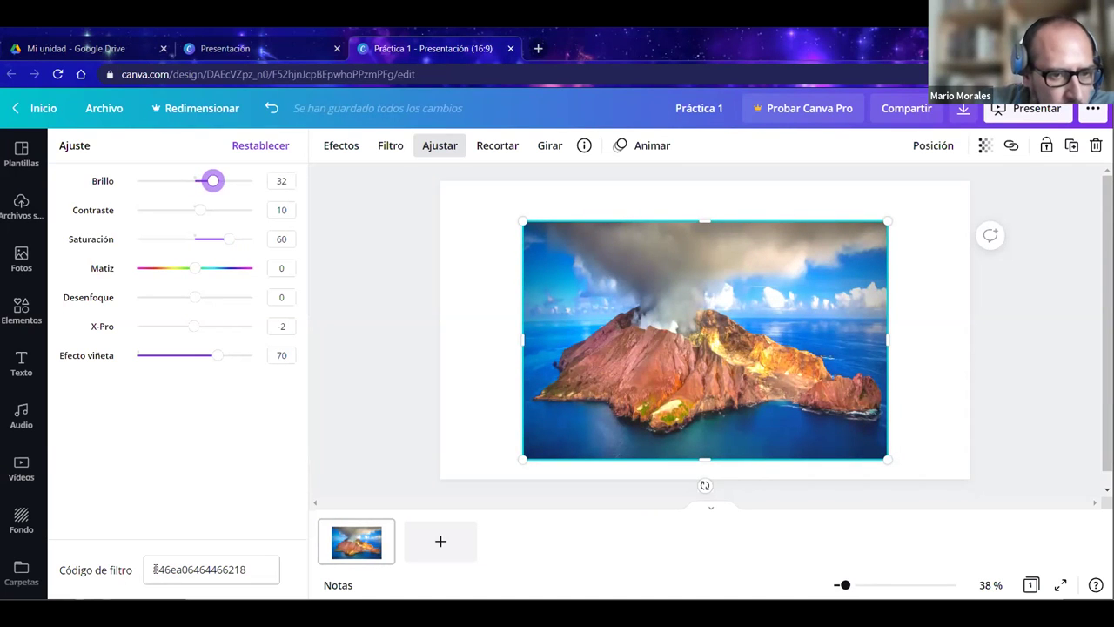
pyautogui.moveTo(153, 570); pyautogui.dragTo(243, 567)
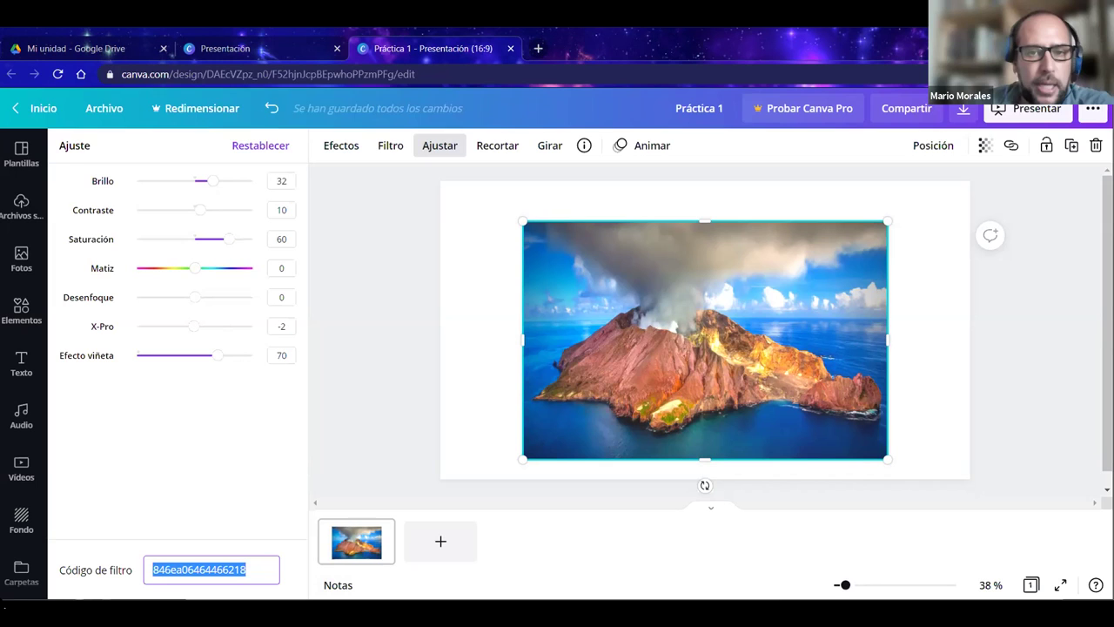
# Add a second page and insert the green volcano photo with clouds from a "volcan" photo search.
pyautogui.click(440, 541)
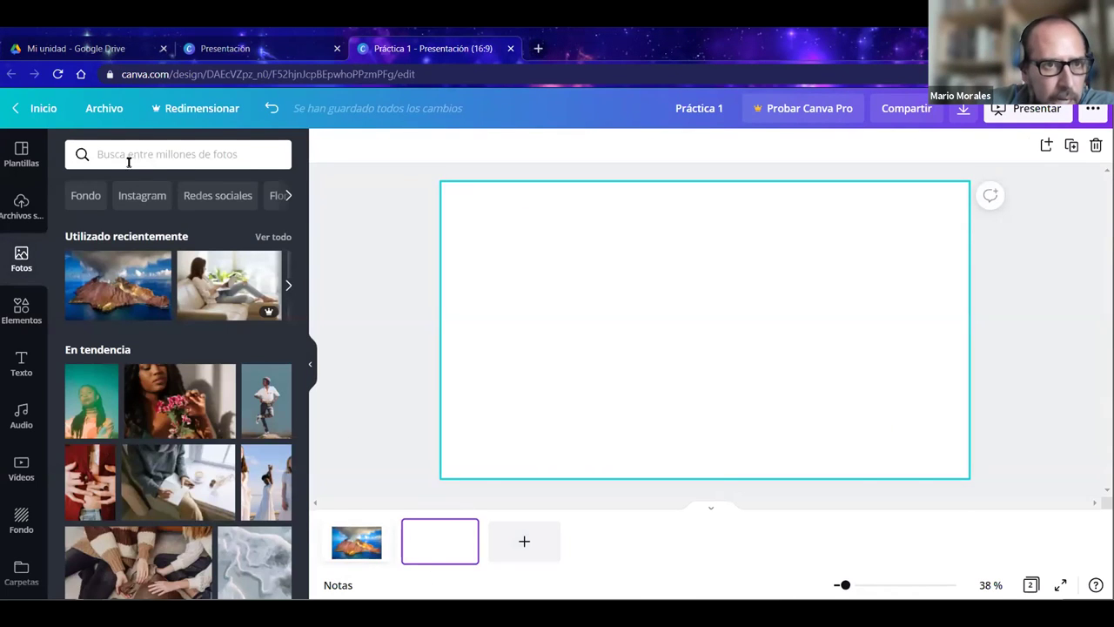
pyautogui.click(132, 157)
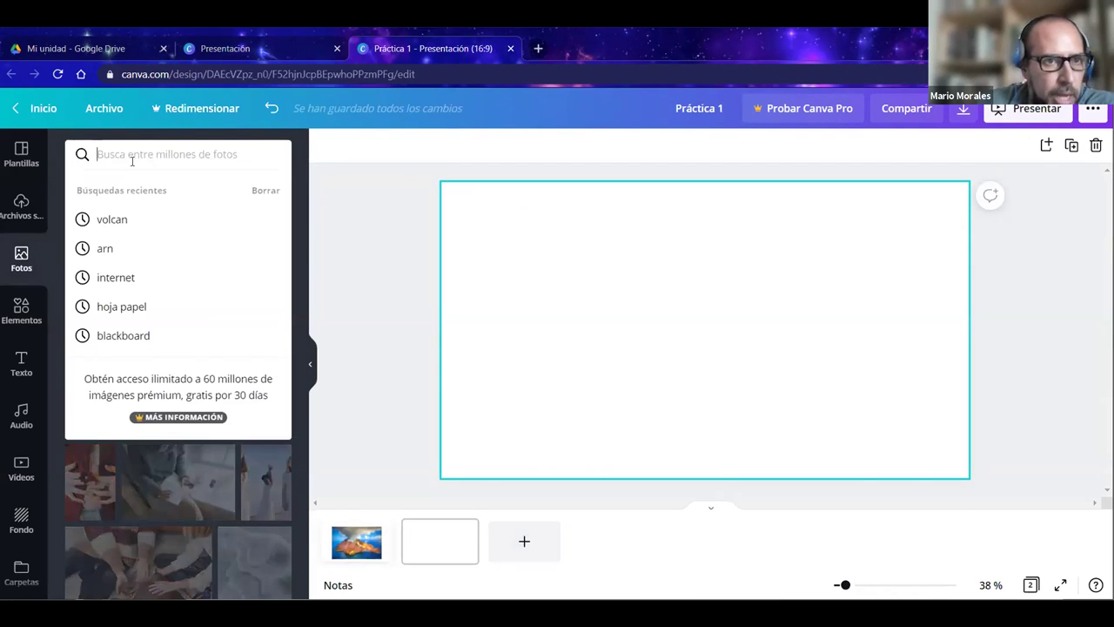
pyautogui.click(121, 219)
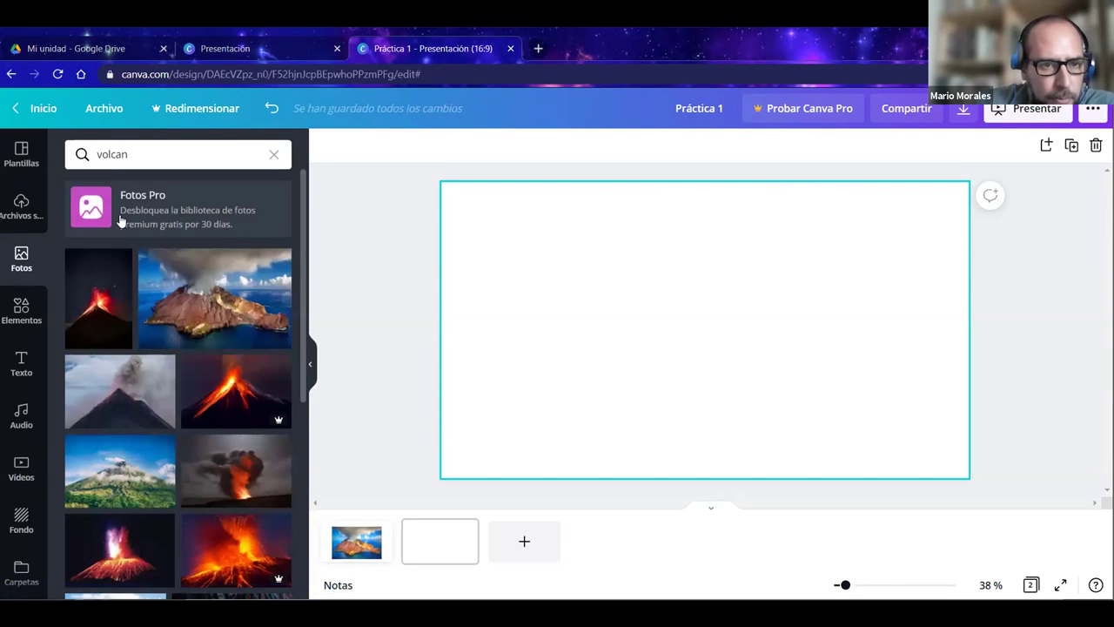
pyautogui.click(111, 483)
pyautogui.click(397, 317)
pyautogui.click(631, 294)
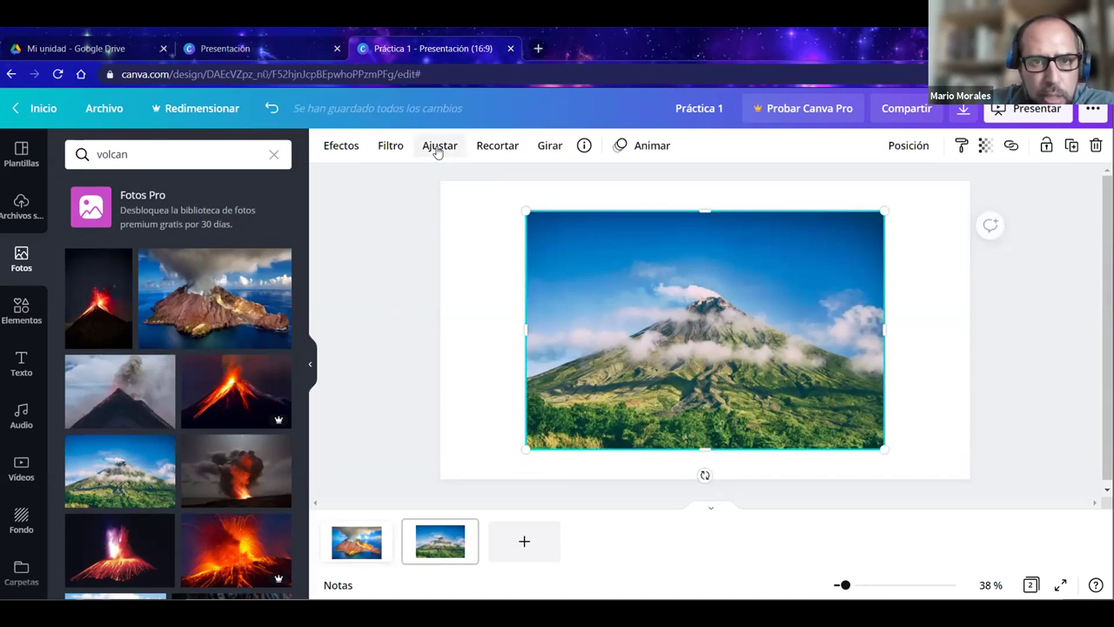
pyautogui.click(438, 147)
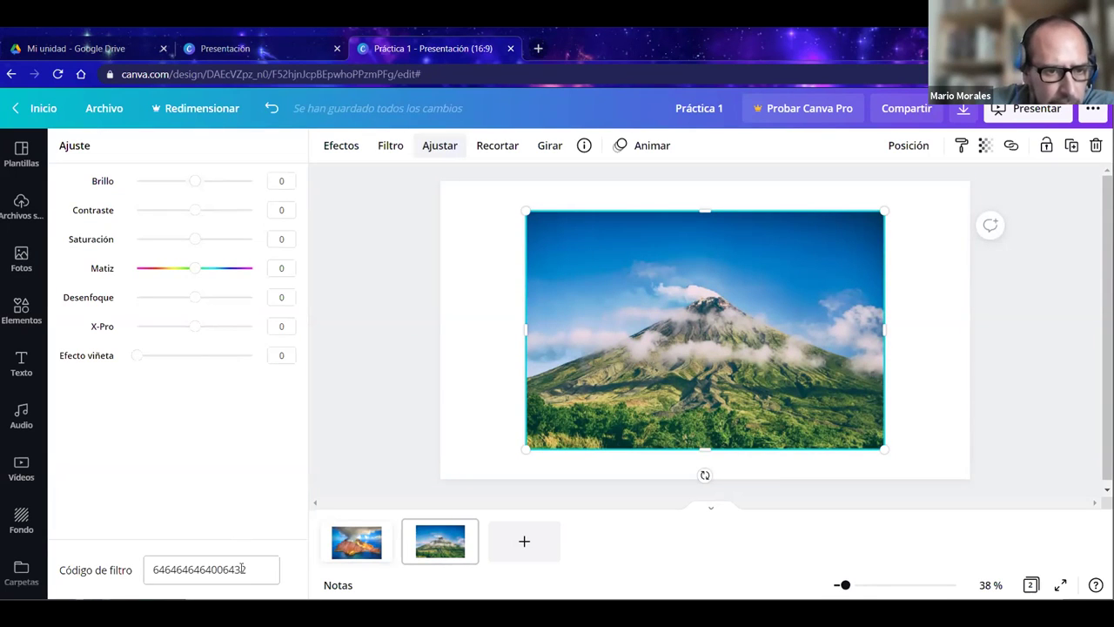
pyautogui.moveTo(254, 570); pyautogui.dragTo(128, 567)
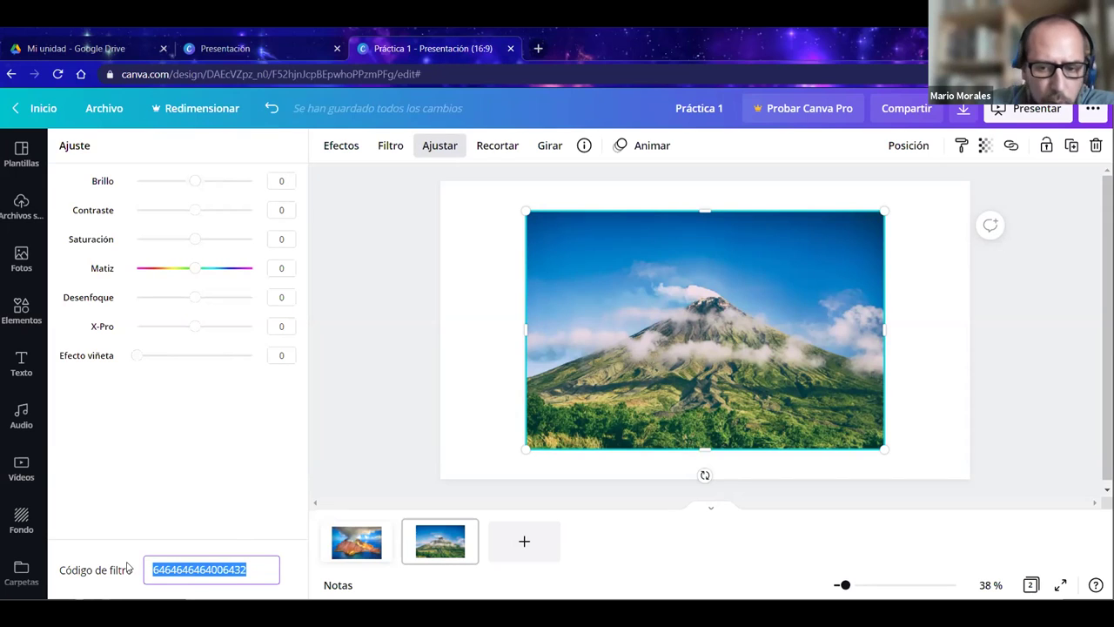
pyautogui.press('BackSpace')
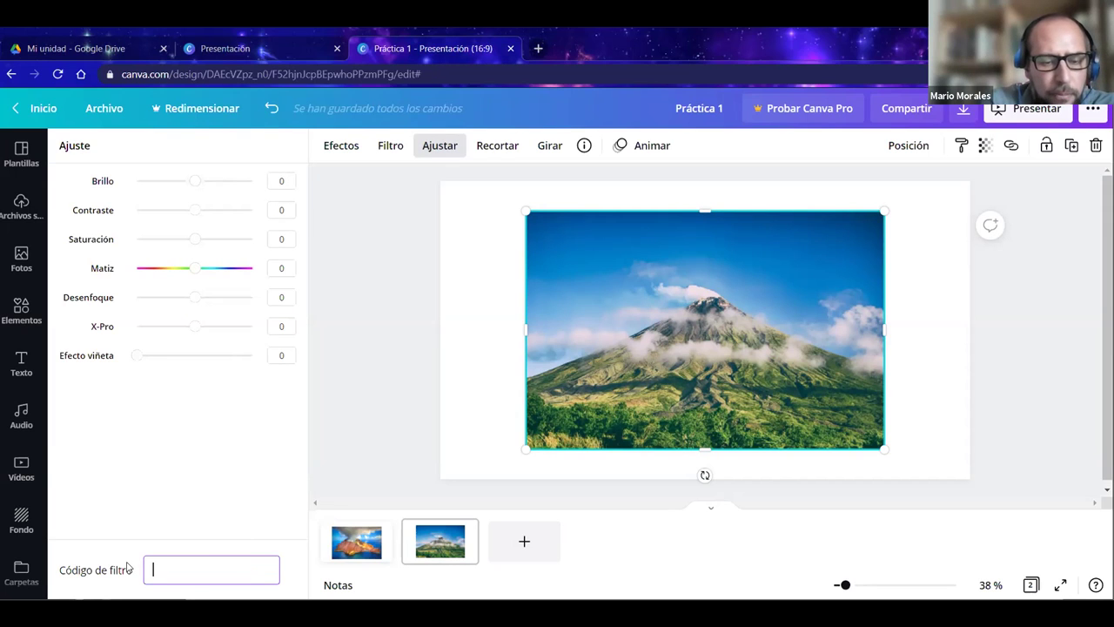
pyautogui.hotkey('ctrl', 'v')
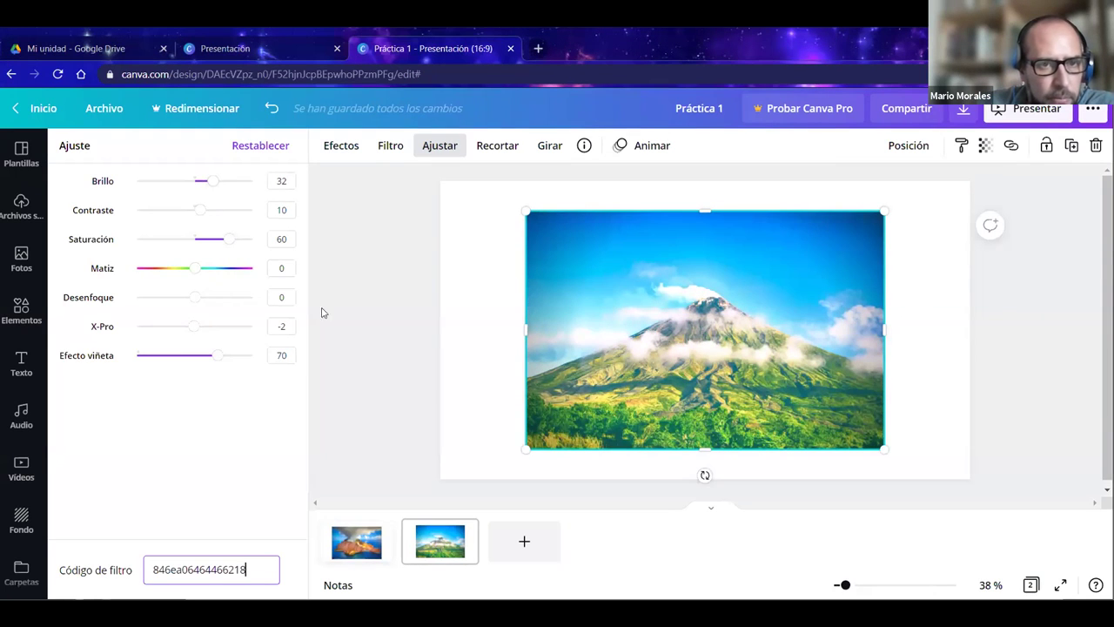
pyautogui.press('Escape')
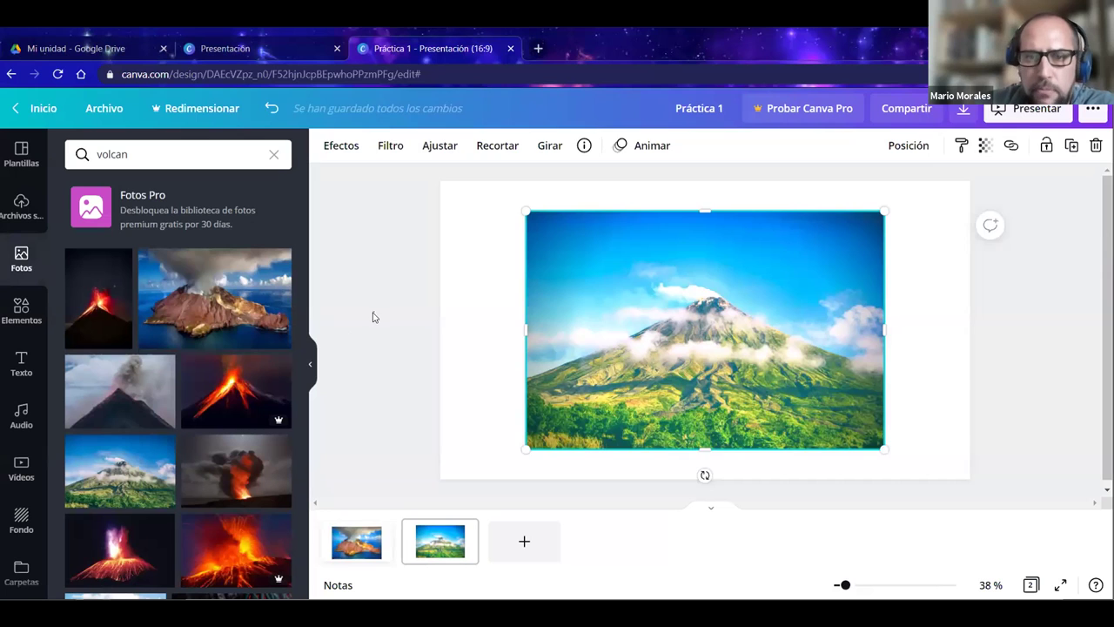
pyautogui.click(373, 316)
# Compare the photos on pages 1 and 2 and review the green volcano photo's adjustment values.
pyautogui.click(361, 545)
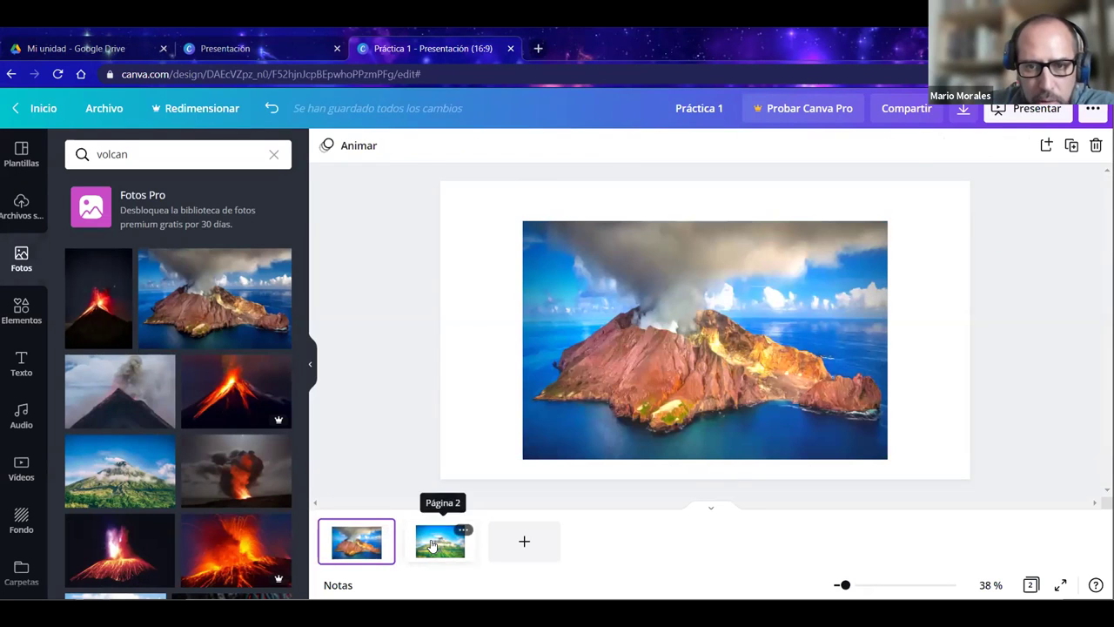
pyautogui.click(433, 545)
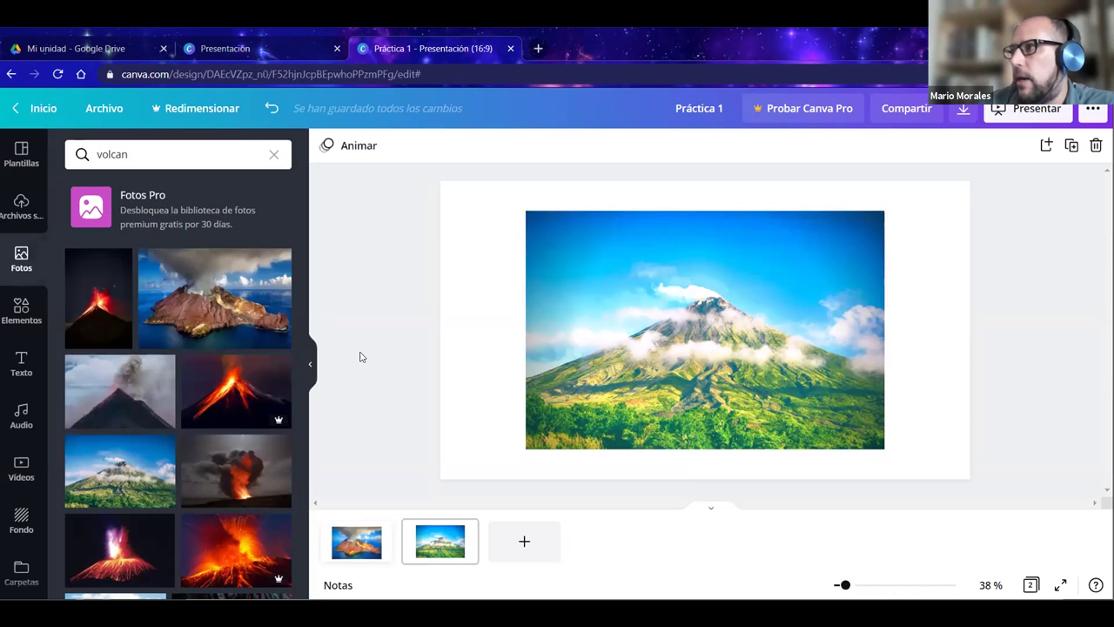
pyautogui.click(662, 435)
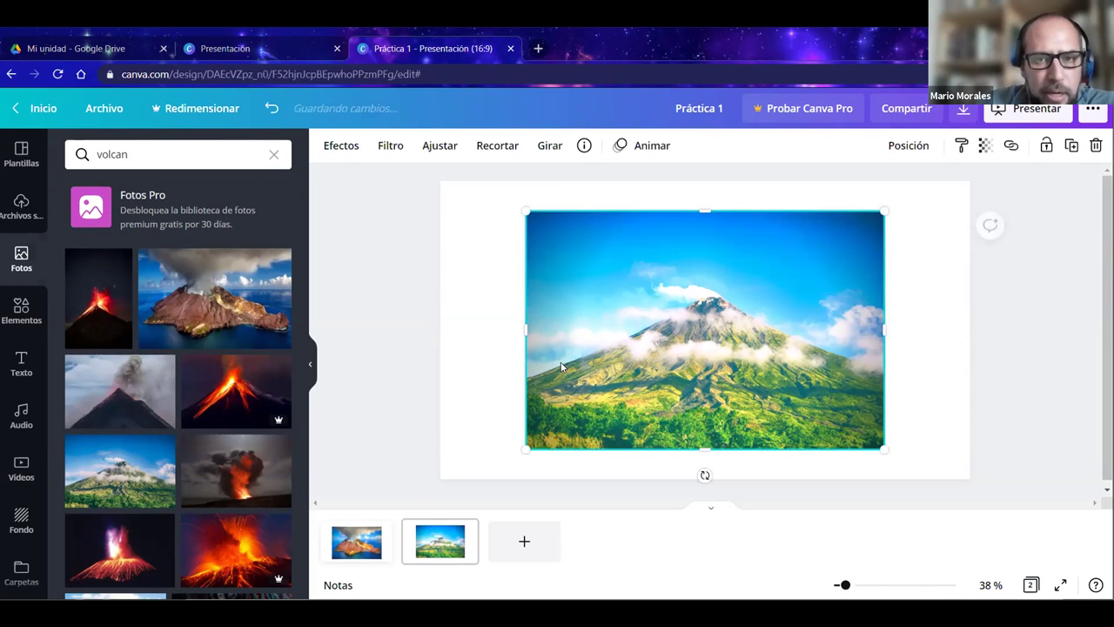
pyautogui.click(440, 146)
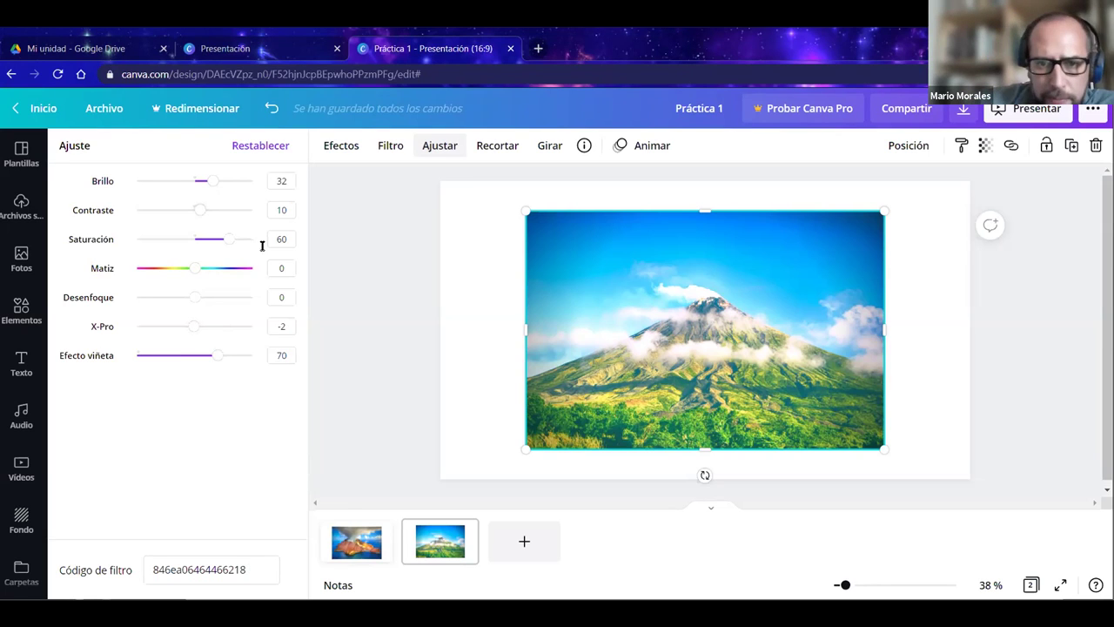
pyautogui.press('Escape')
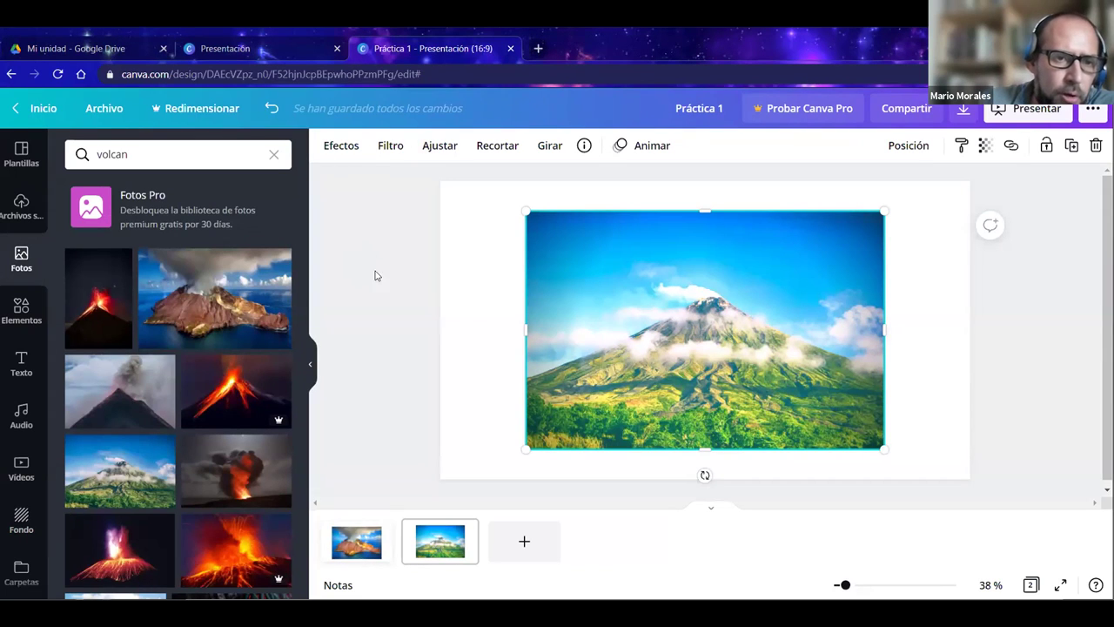
# Try moving the green volcano photo to the page's upper-left corner and enlarging it over the page, then undo the changes.
pyautogui.moveTo(565, 313); pyautogui.dragTo(467, 276)
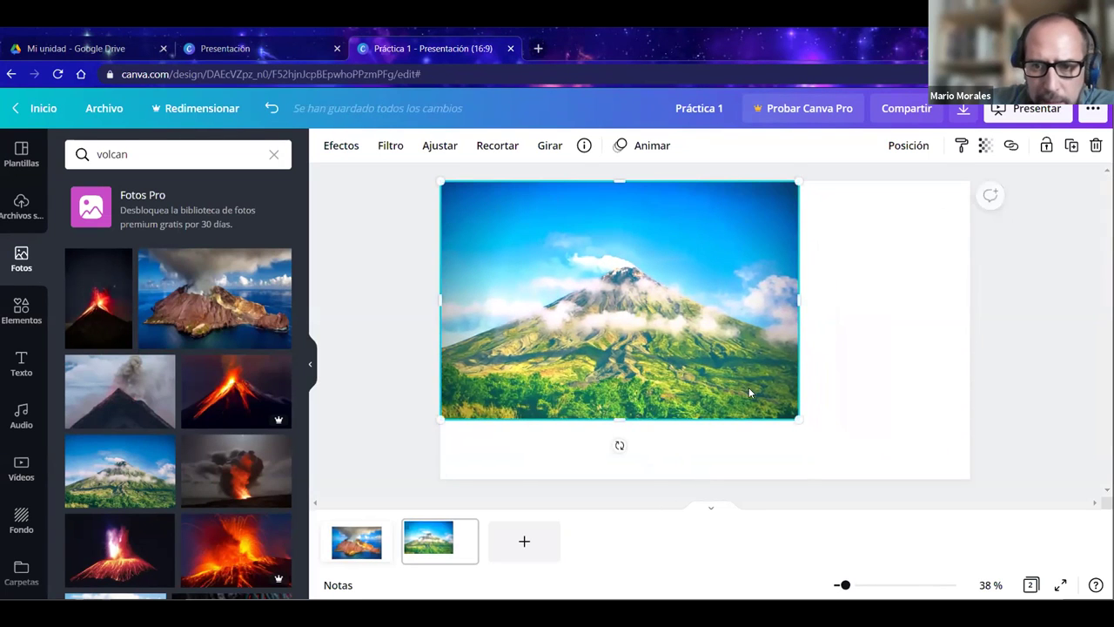
pyautogui.moveTo(798, 417); pyautogui.dragTo(1052, 492)
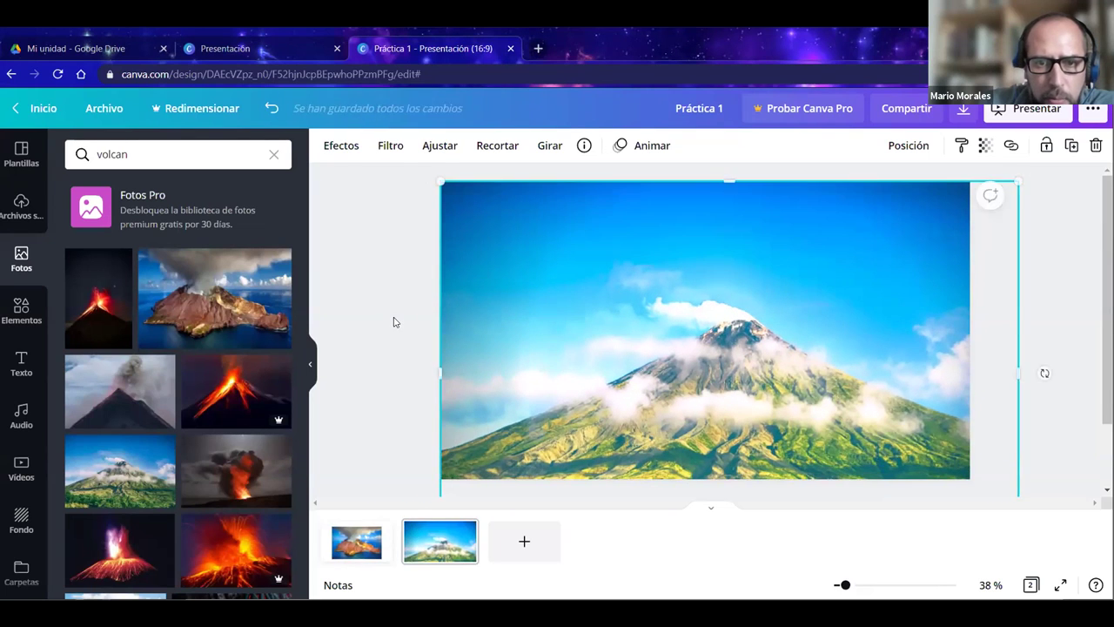
pyautogui.click(393, 322)
pyautogui.moveTo(524, 334); pyautogui.dragTo(587, 379)
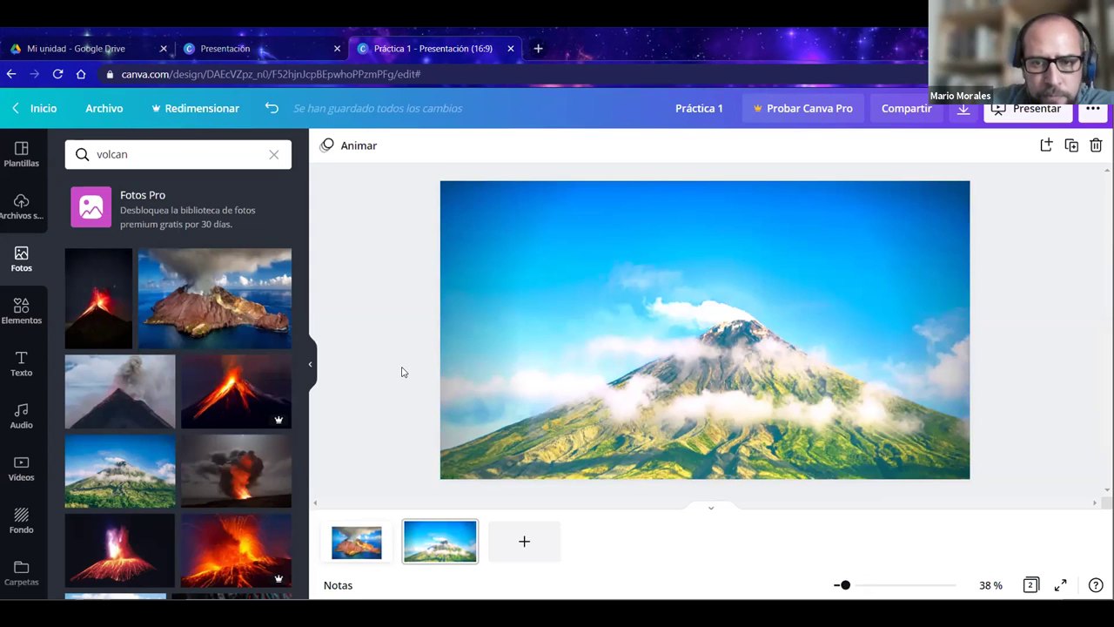
pyautogui.hotkey('ctrl', 'z')
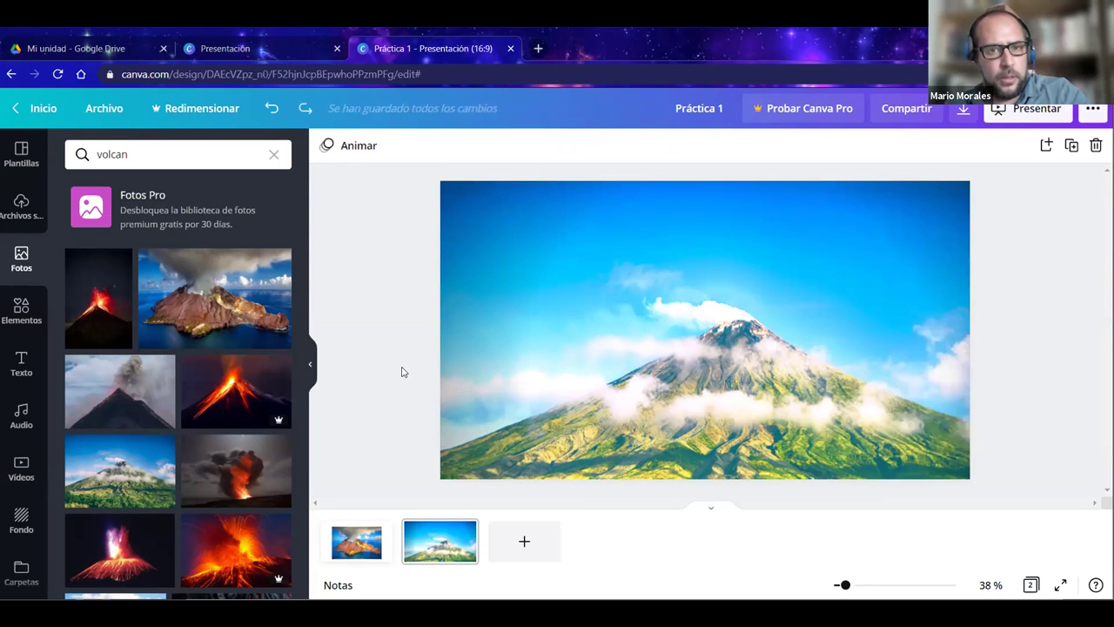
pyautogui.hotkey('ctrl', 'z')
pyautogui.hotkey('ctrl', 'z')
pyautogui.hotkey('ctrl', 'z')
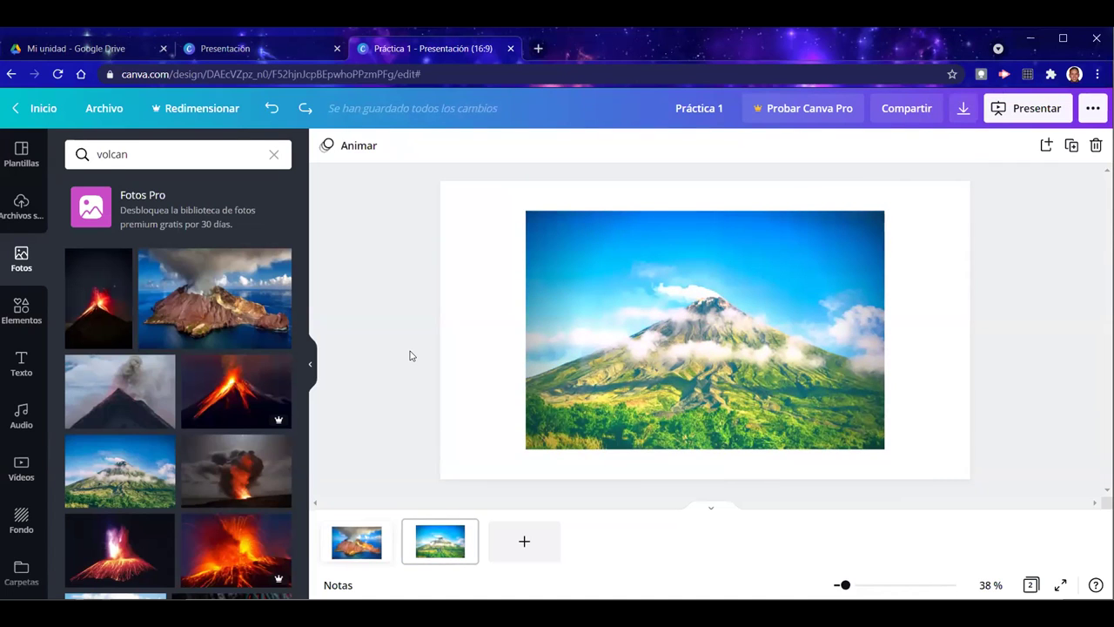
# Try enlarging the photo to about 2201 × 1462 and shifting it to frame the volcano across the page, then undo this.
pyautogui.click(619, 332)
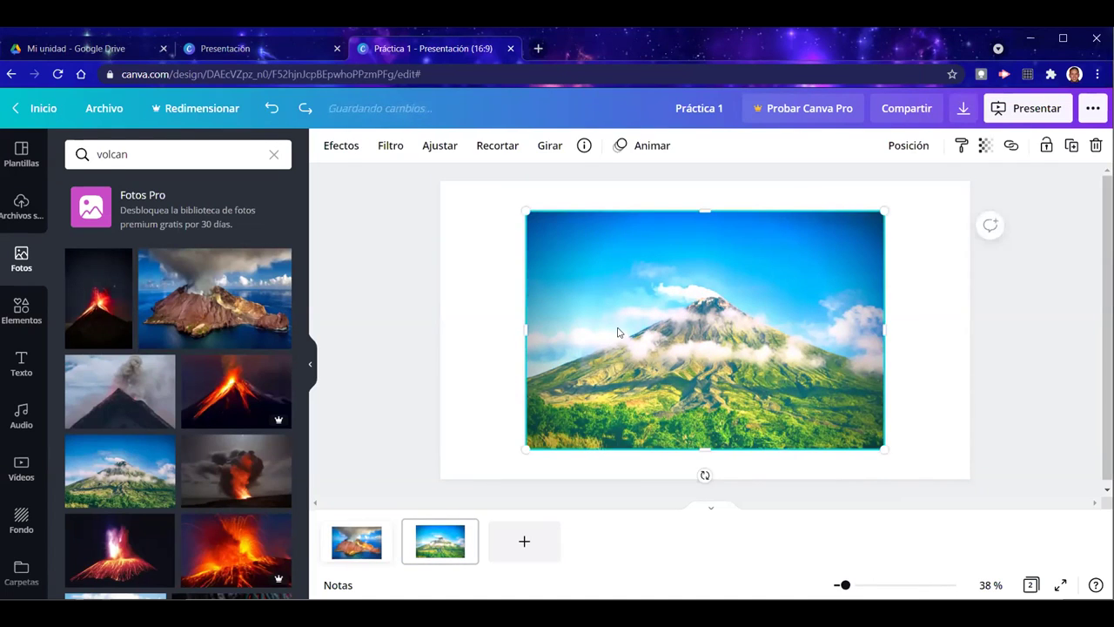
pyautogui.moveTo(632, 295); pyautogui.dragTo(546, 264)
pyautogui.moveTo(797, 415); pyautogui.dragTo(1072, 534)
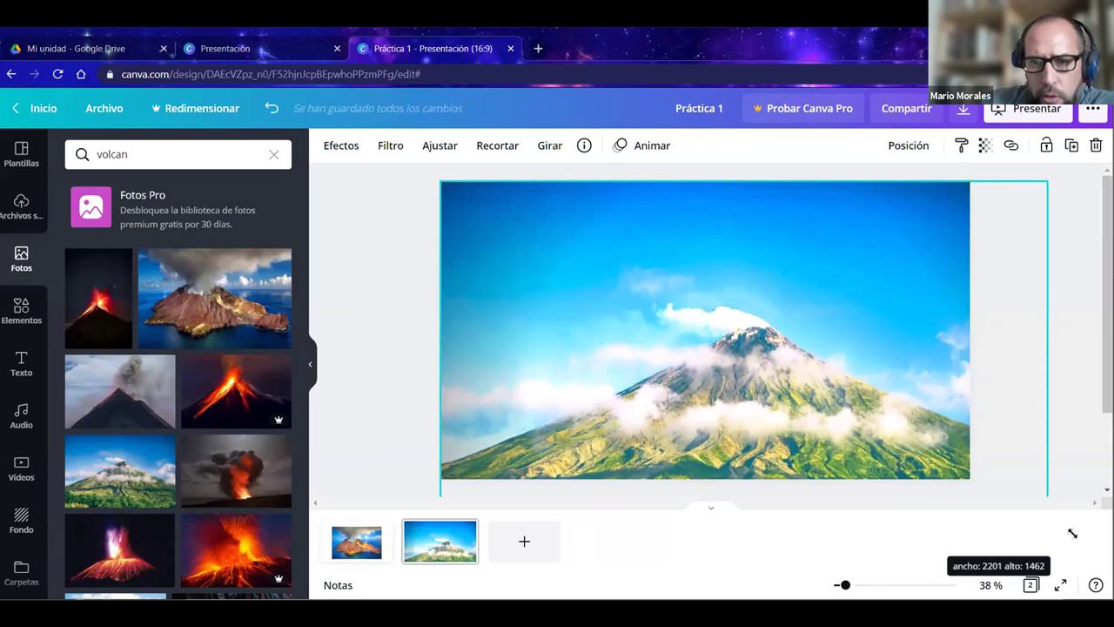
pyautogui.moveTo(511, 361); pyautogui.dragTo(509, 309)
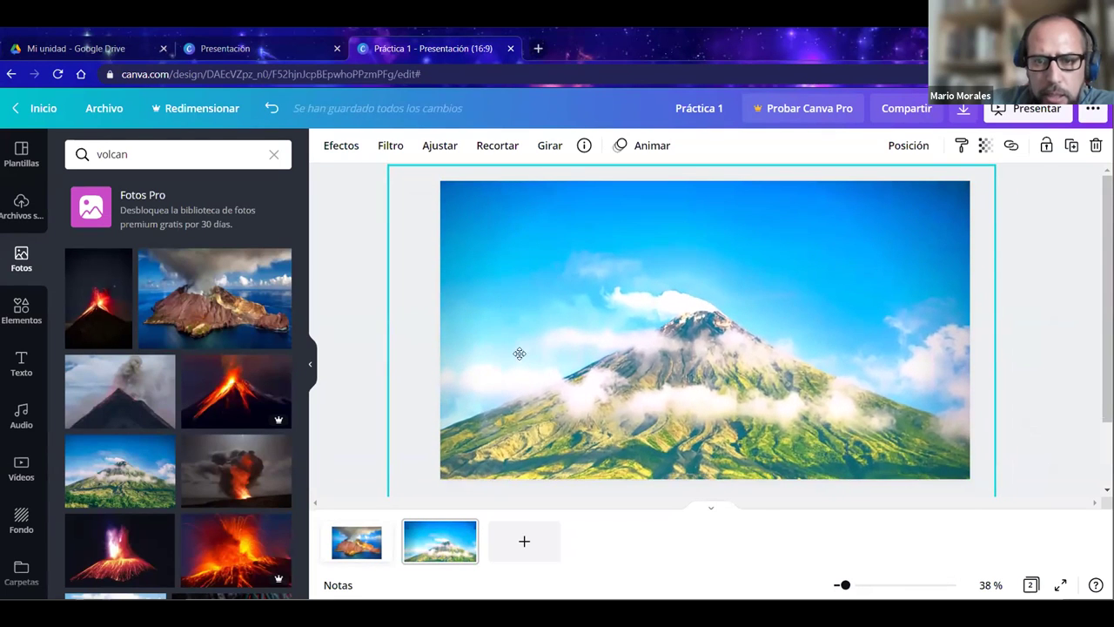
pyautogui.click(366, 326)
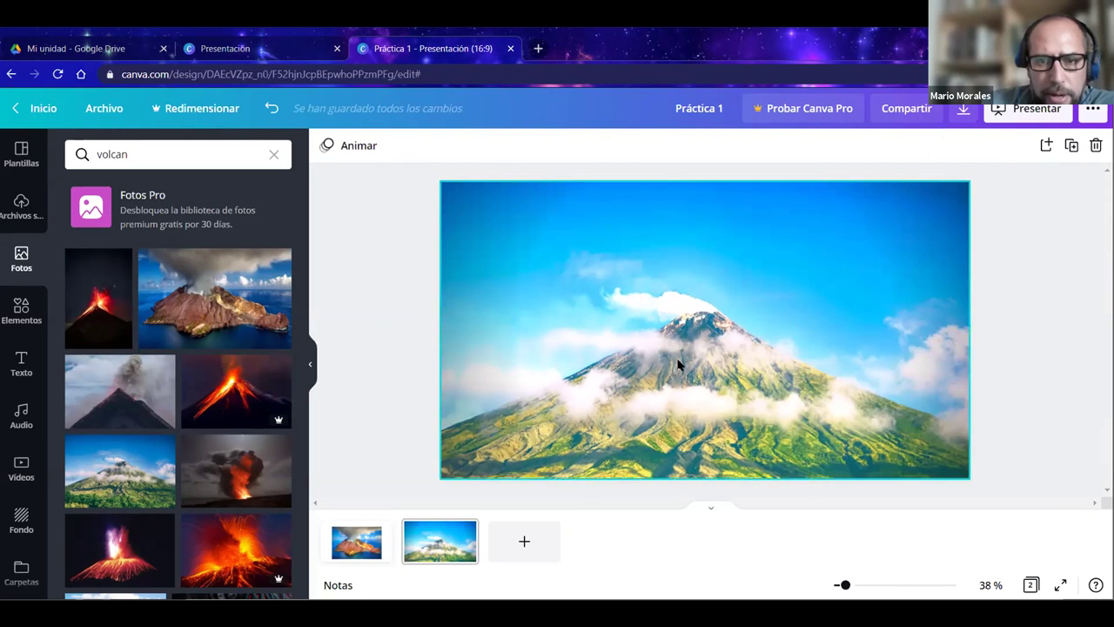
pyautogui.hotkey('ctrl', 'z')
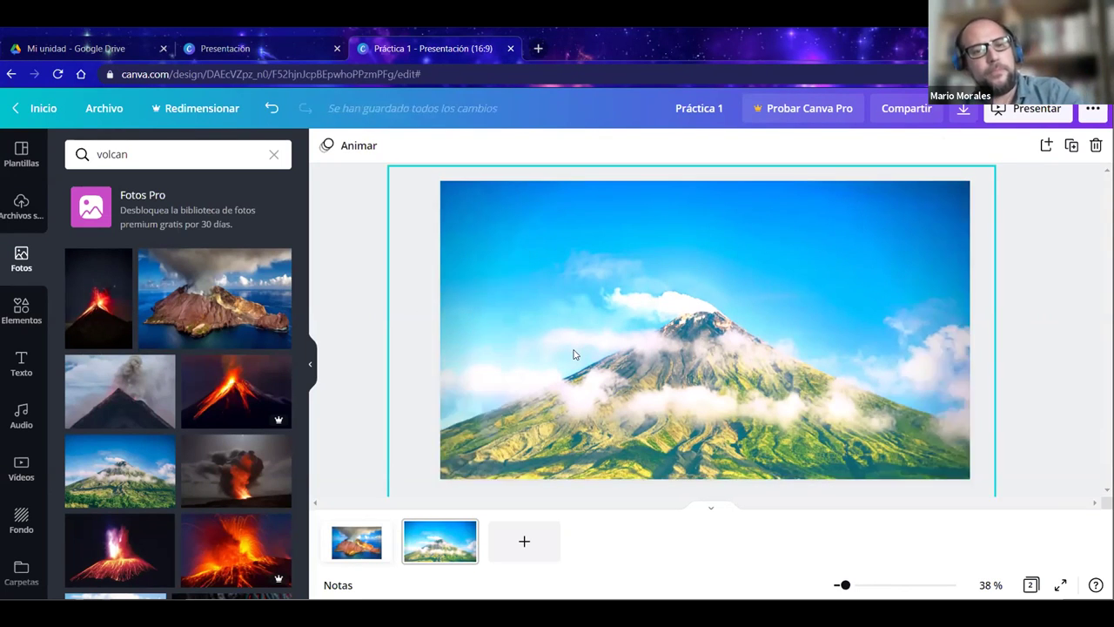
pyautogui.hotkey('ctrl', 'z')
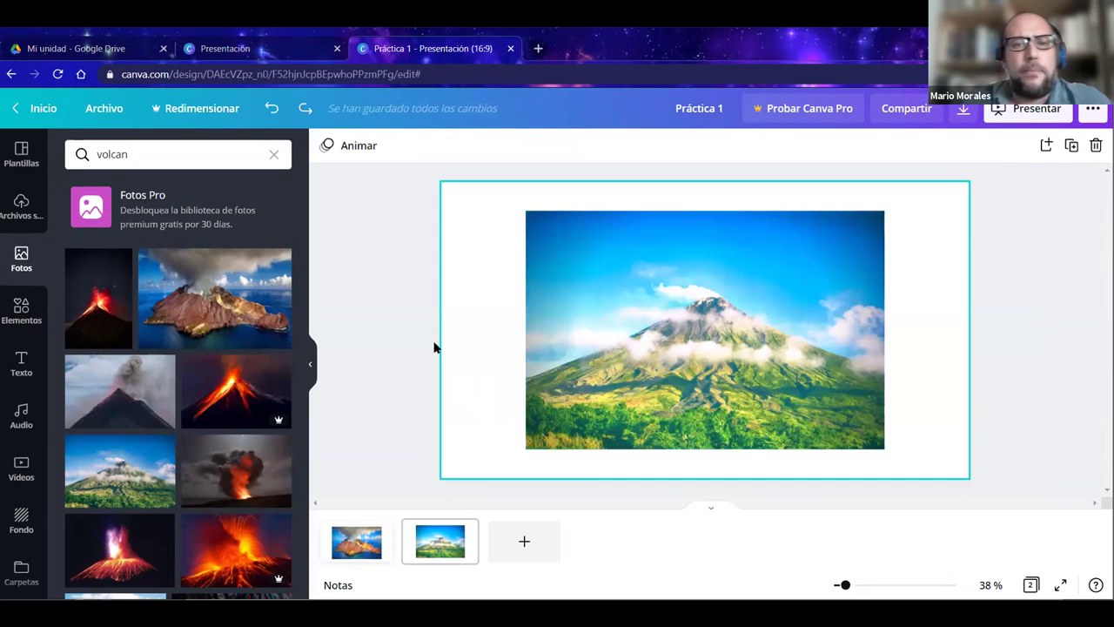
# Crop the green volcano photo on all sides to its central area around the summit.
pyautogui.click(621, 332)
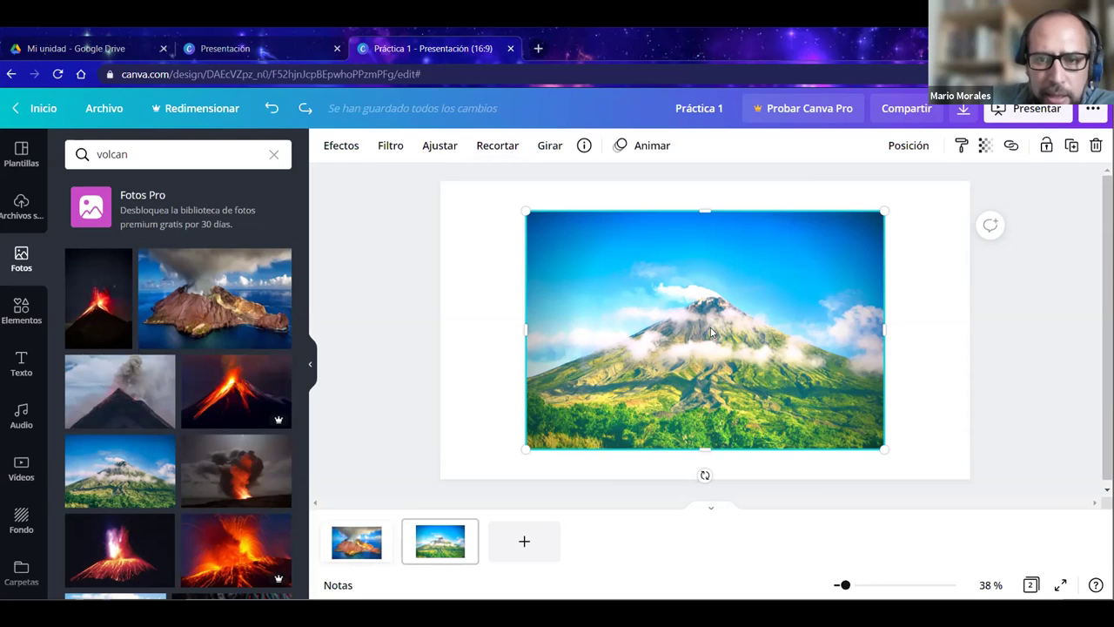
pyautogui.click(495, 148)
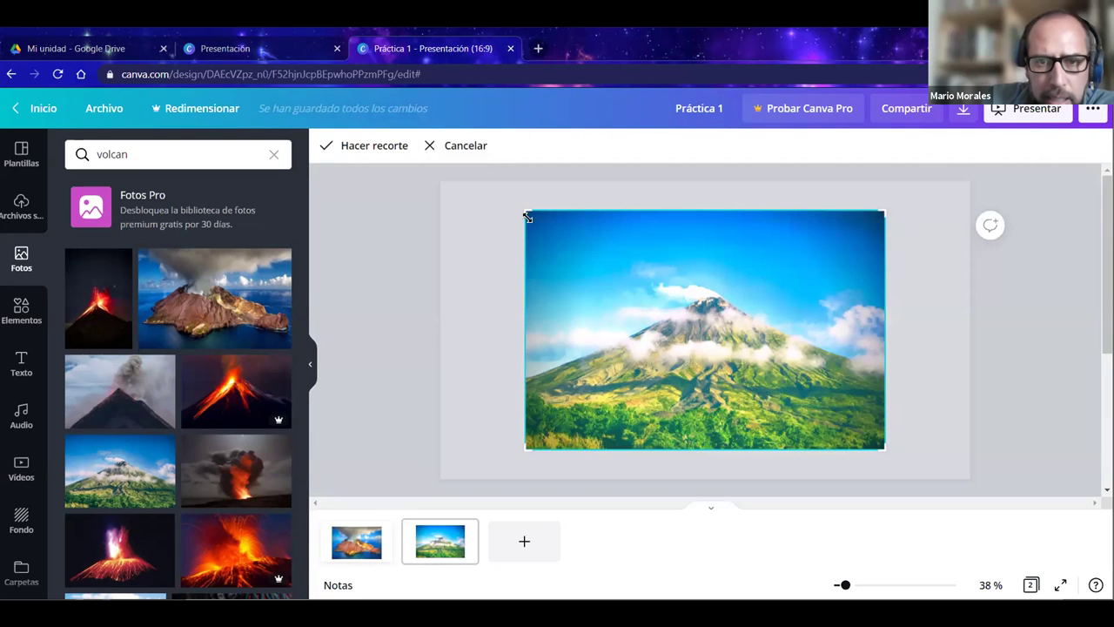
pyautogui.moveTo(543, 218); pyautogui.dragTo(594, 244)
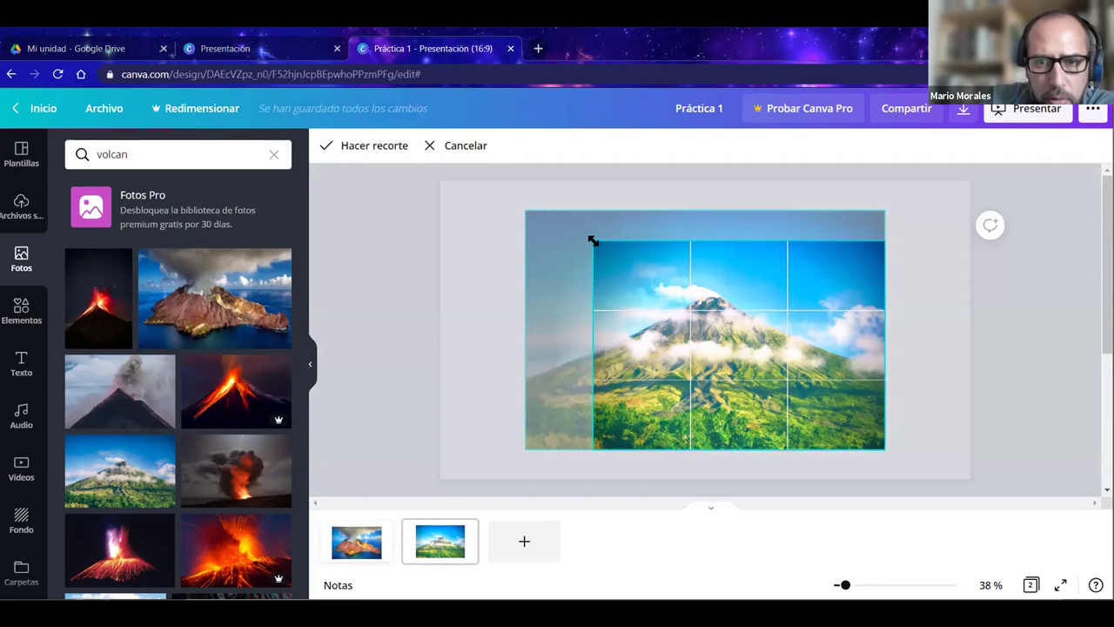
pyautogui.moveTo(882, 448); pyautogui.dragTo(815, 396)
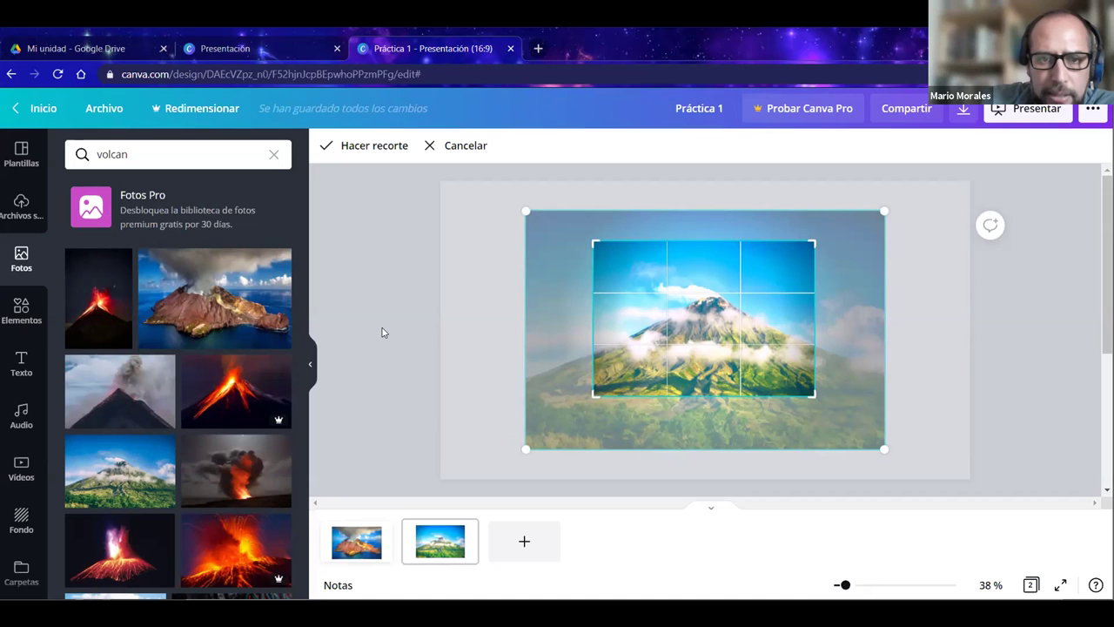
pyautogui.click(357, 148)
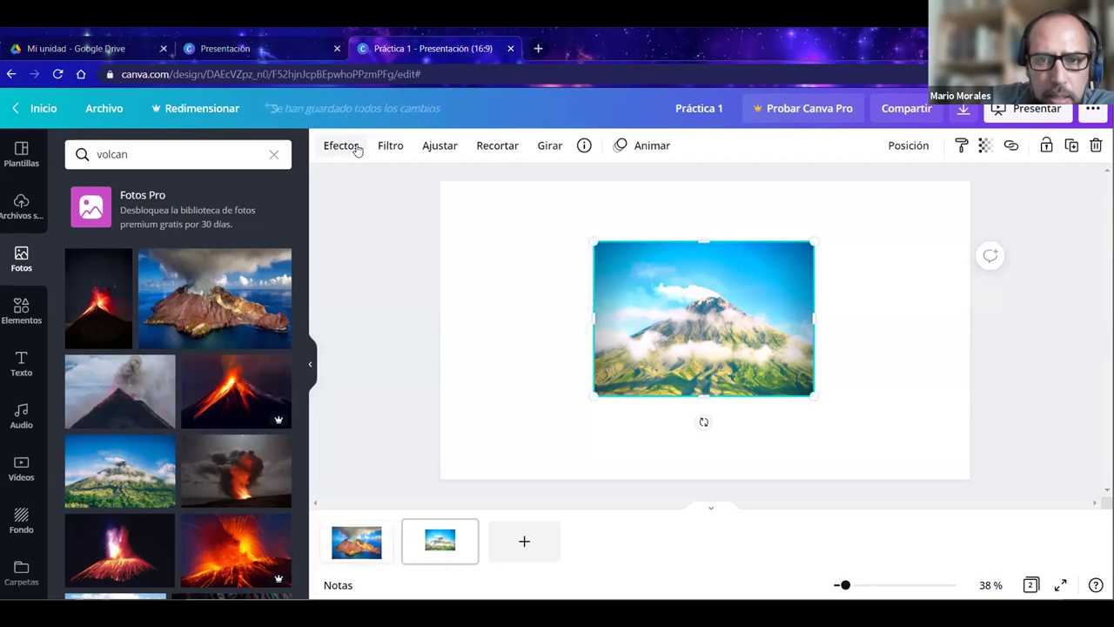
# Enlarge the cropped green volcano photo to most of the page's height and centre it horizontally on page 2.
pyautogui.moveTo(595, 397); pyautogui.dragTo(527, 443)
pyautogui.moveTo(810, 241); pyautogui.dragTo(874, 200)
pyautogui.moveTo(667, 333); pyautogui.dragTo(671, 344)
pyautogui.click(390, 291)
# Adjust the green volcano photo to saturation 0, brightness 1 and vignette effect 0.
pyautogui.click(619, 322)
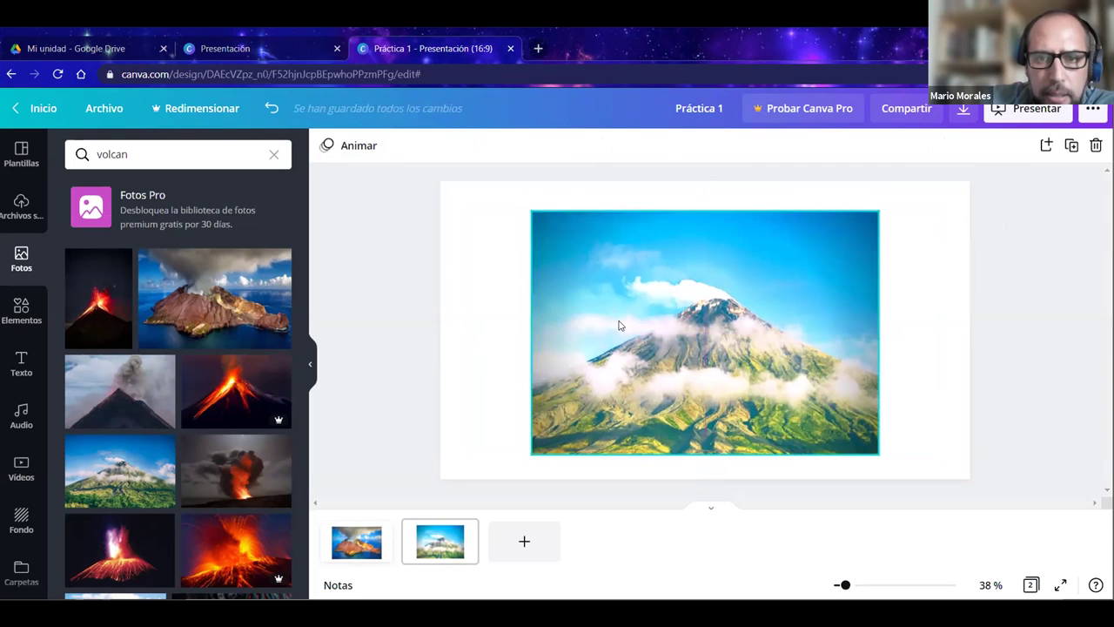
pyautogui.click(439, 148)
pyautogui.moveTo(222, 242); pyautogui.dragTo(194, 239)
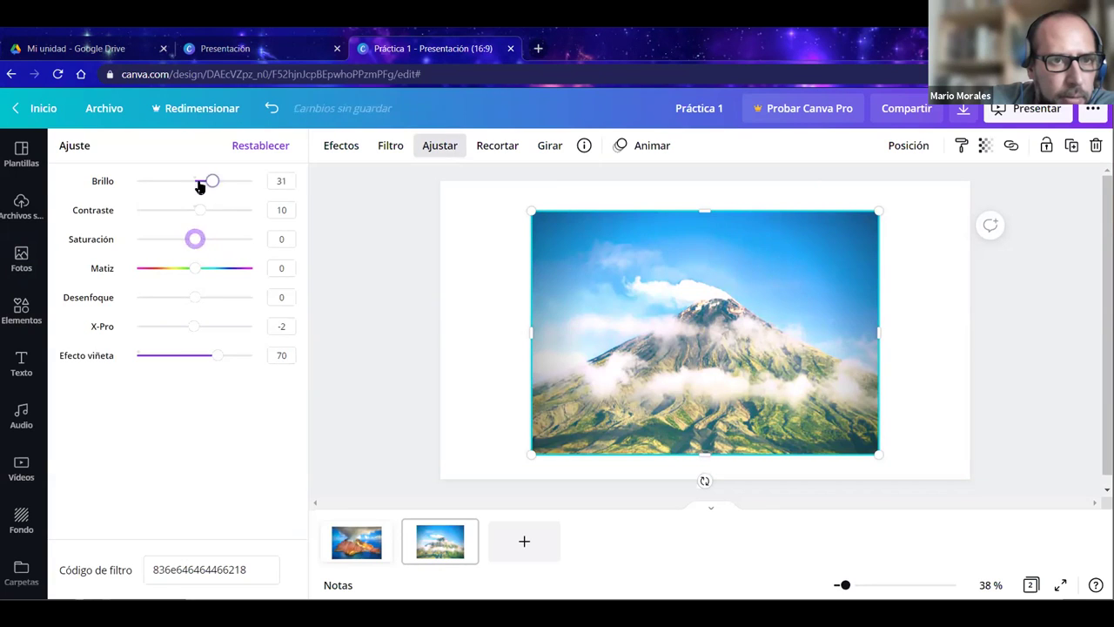
pyautogui.moveTo(199, 184); pyautogui.dragTo(195, 181)
pyautogui.moveTo(219, 363); pyautogui.dragTo(136, 356)
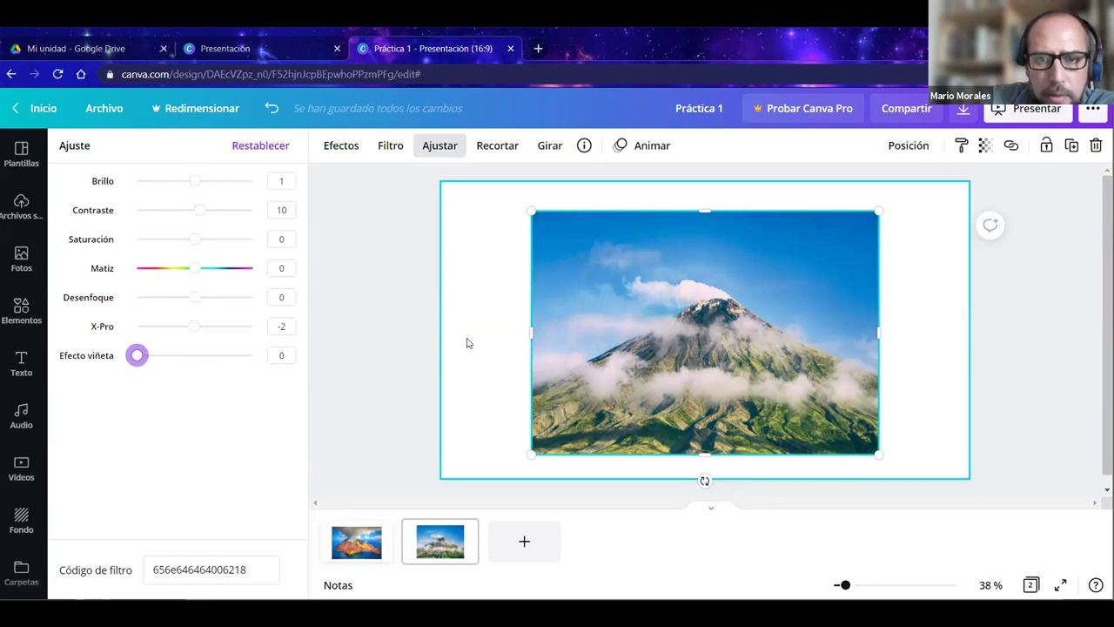
pyautogui.click(385, 357)
# Flip the green volcano photo horizontally.
pyautogui.click(606, 328)
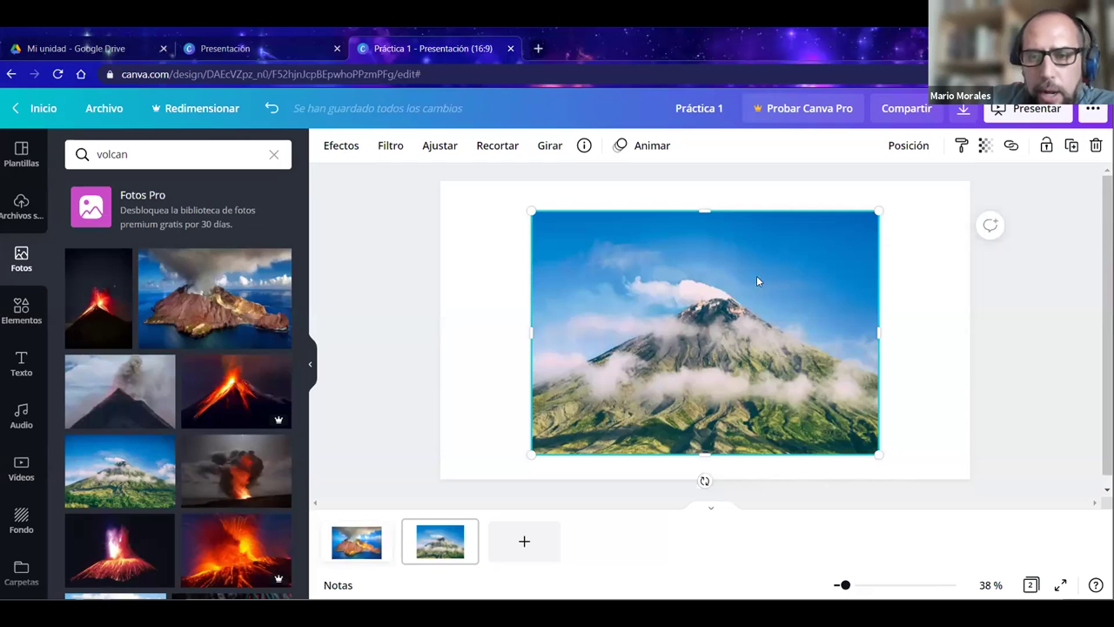
pyautogui.click(546, 148)
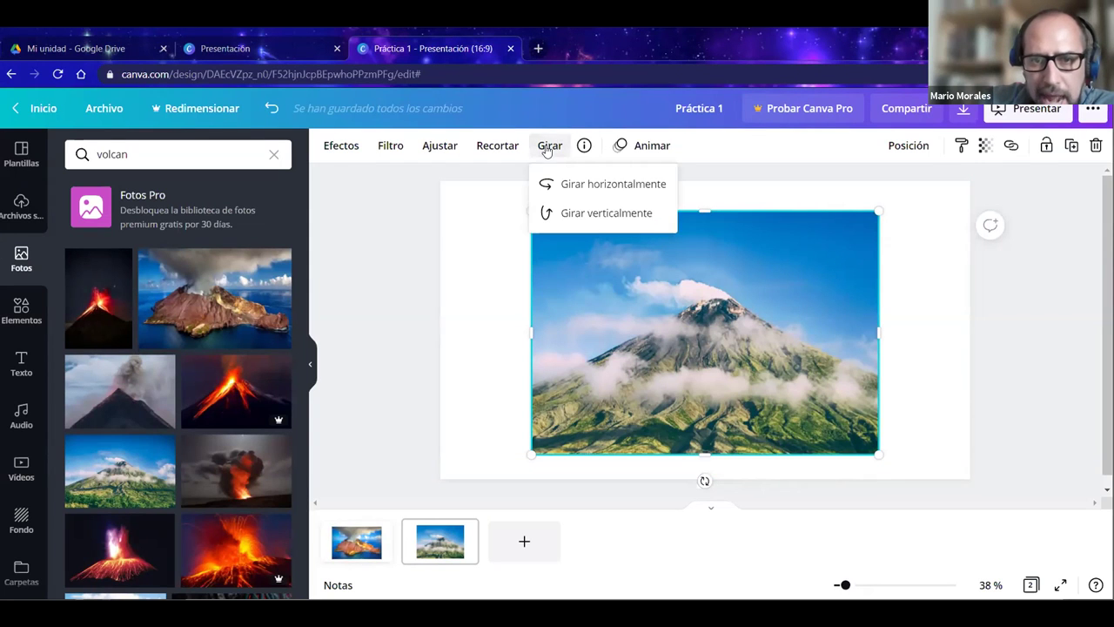
pyautogui.click(568, 184)
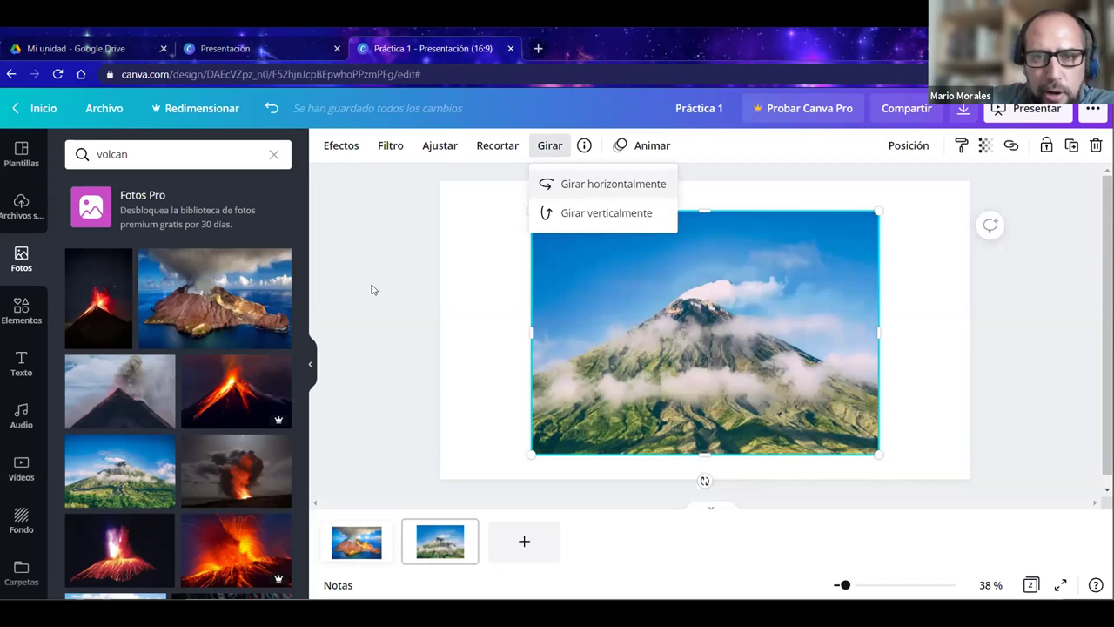
# Try flipping the photo vertically and horizontally, reversing each flip with a second one.
pyautogui.click(590, 217)
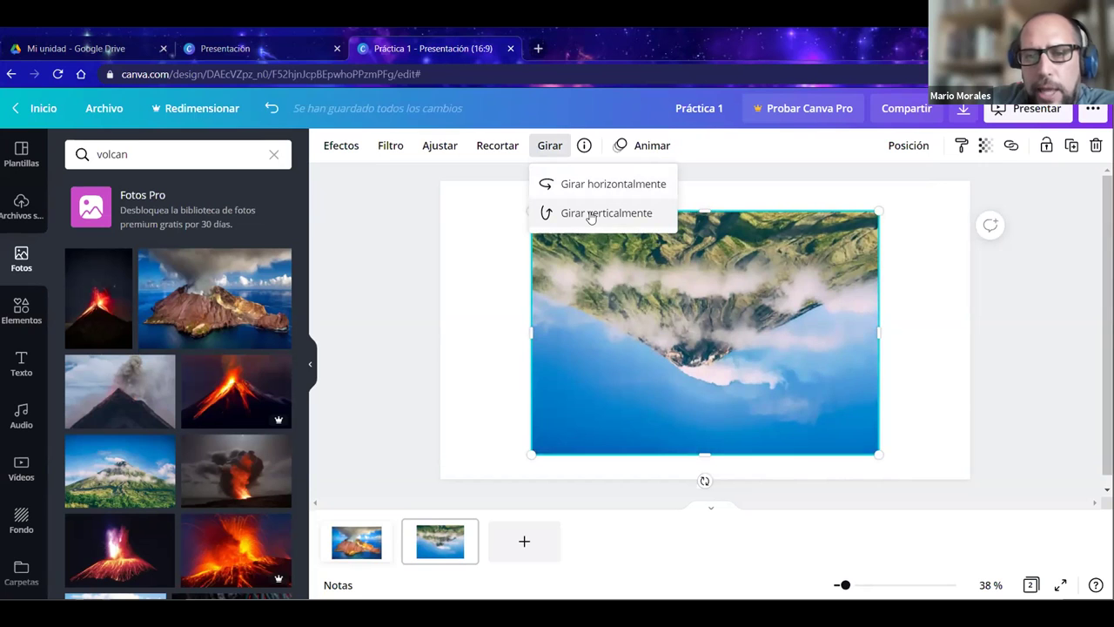
pyautogui.click(590, 216)
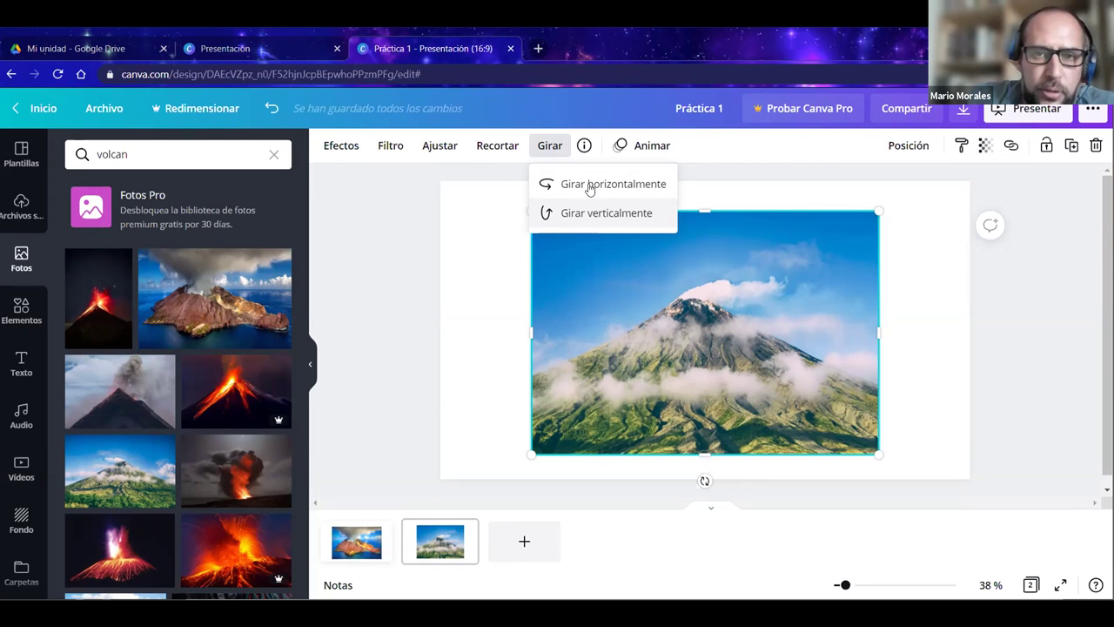
pyautogui.click(589, 185)
pyautogui.click(589, 185)
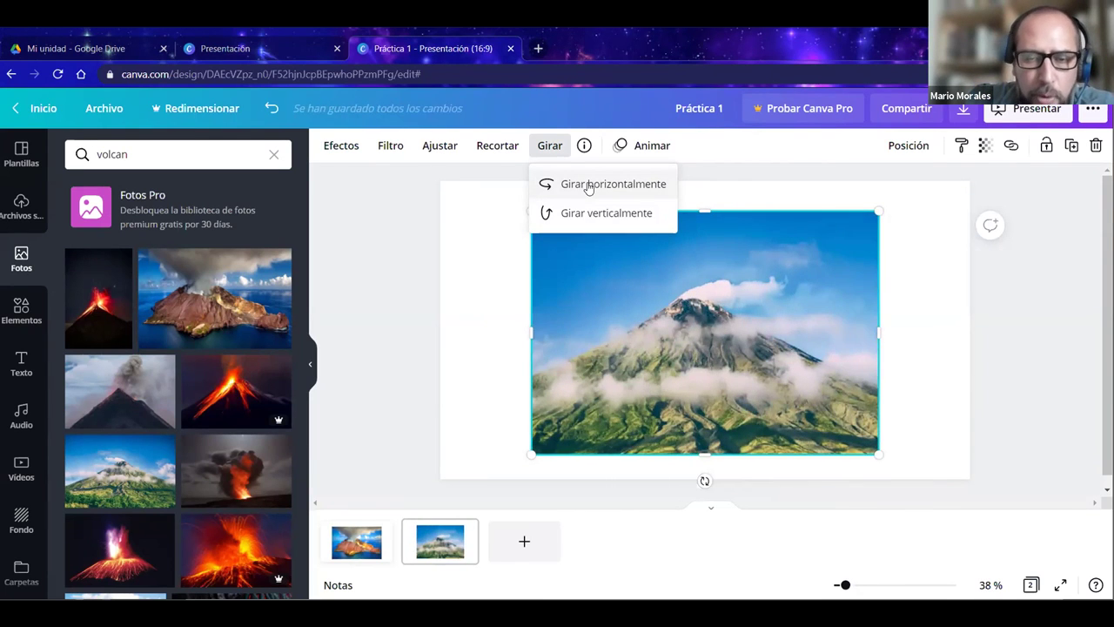
pyautogui.click(418, 259)
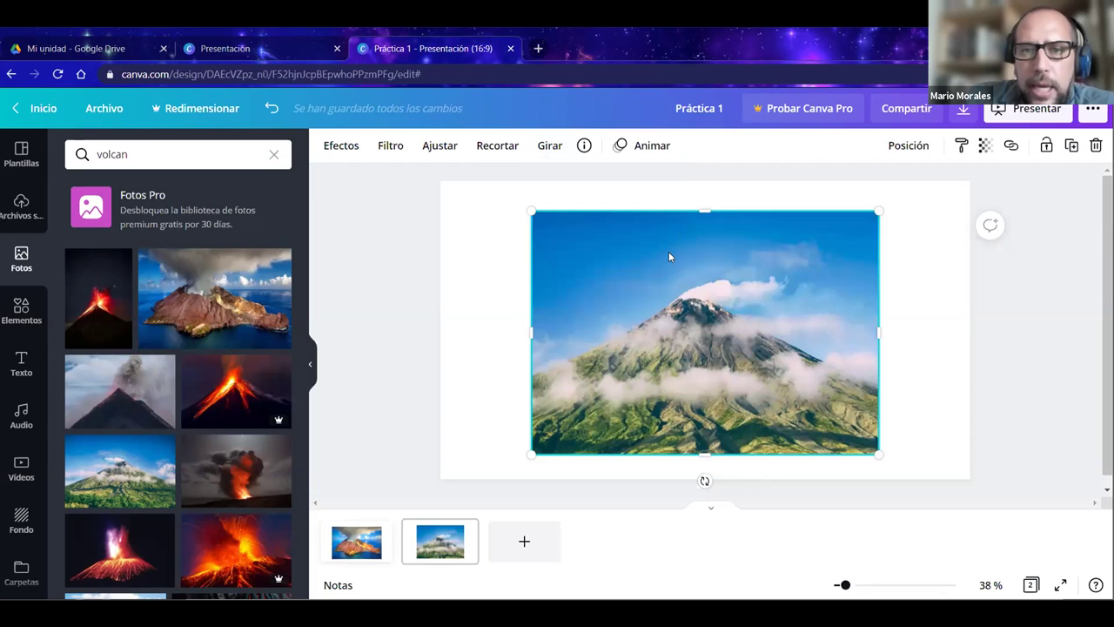
# Preview photo animations such as Alejar, Aparecer, Rodar, Paneo, Subir and Fluir on the green volcano photo without applying any.
pyautogui.click(666, 153)
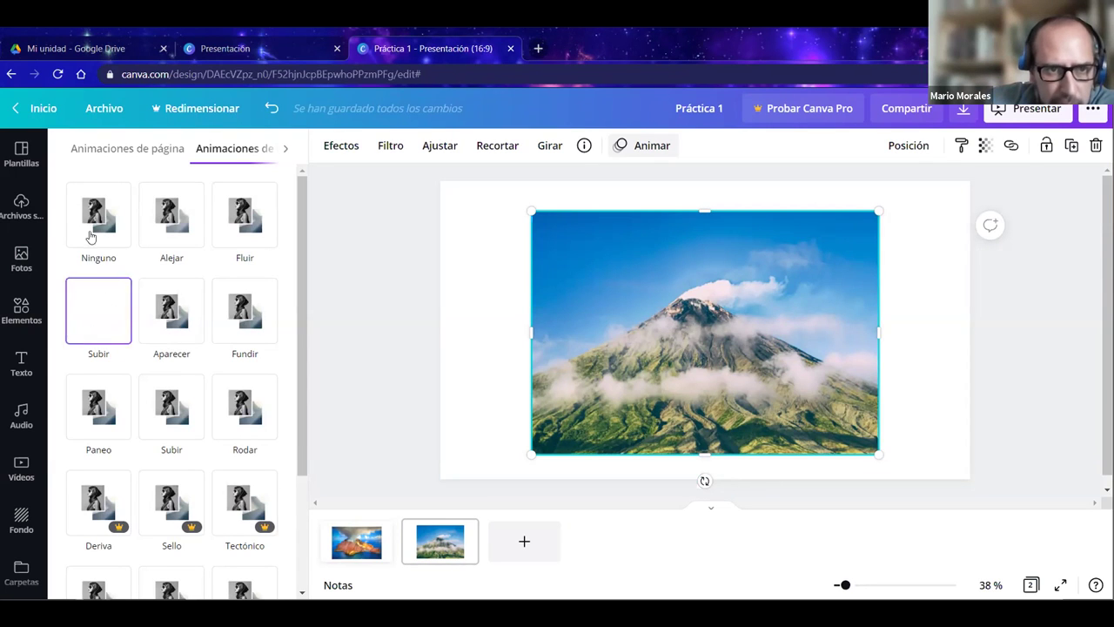
pyautogui.moveTo(174, 239)
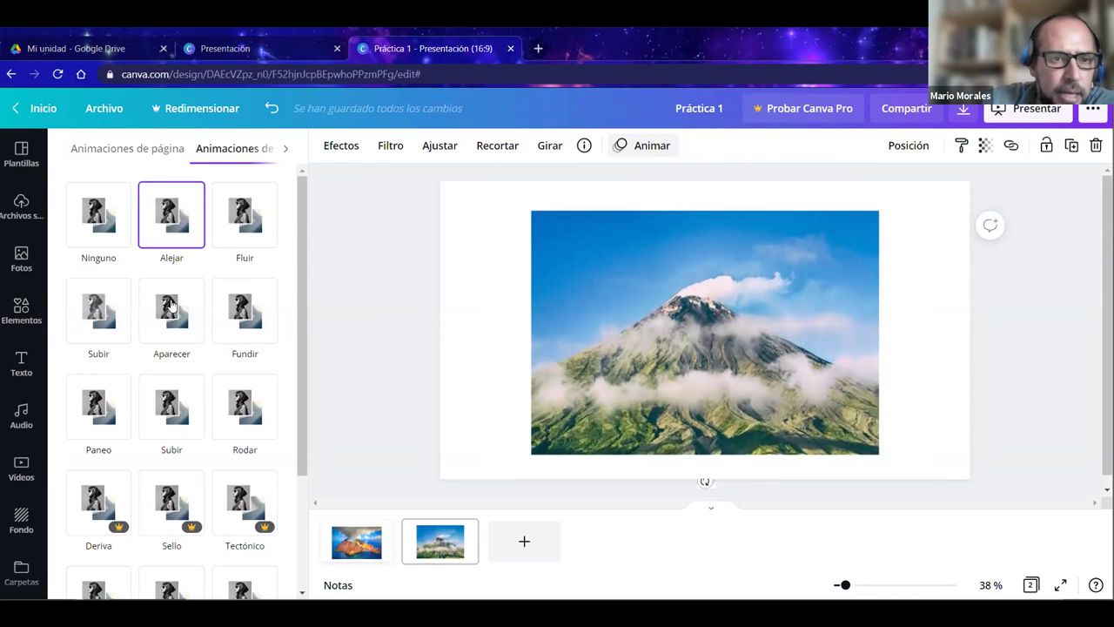
pyautogui.moveTo(172, 322)
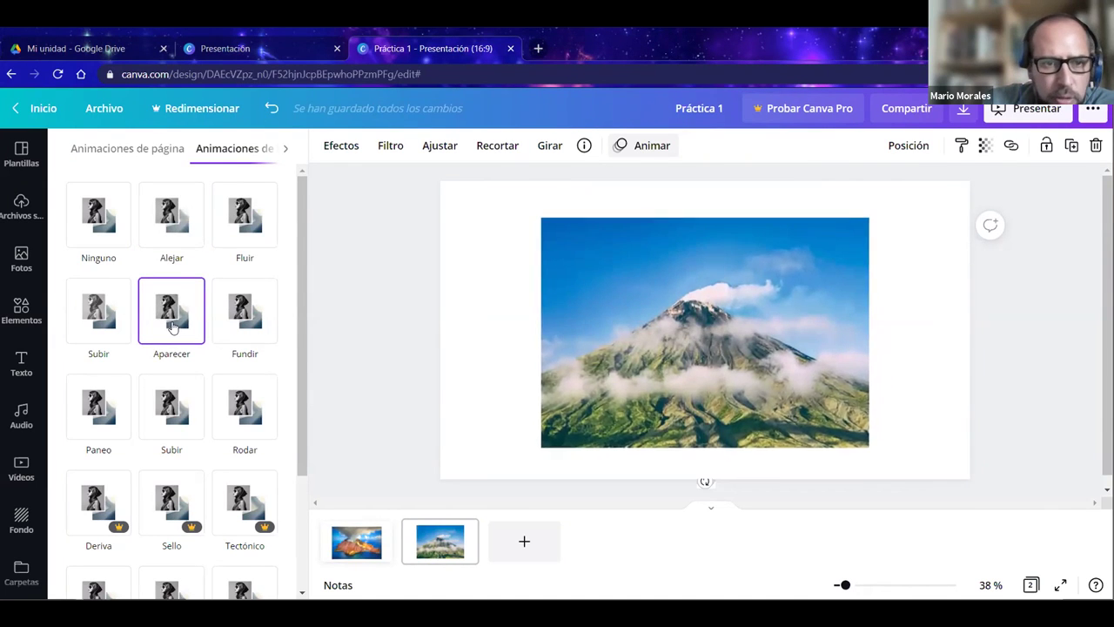
pyautogui.moveTo(238, 428)
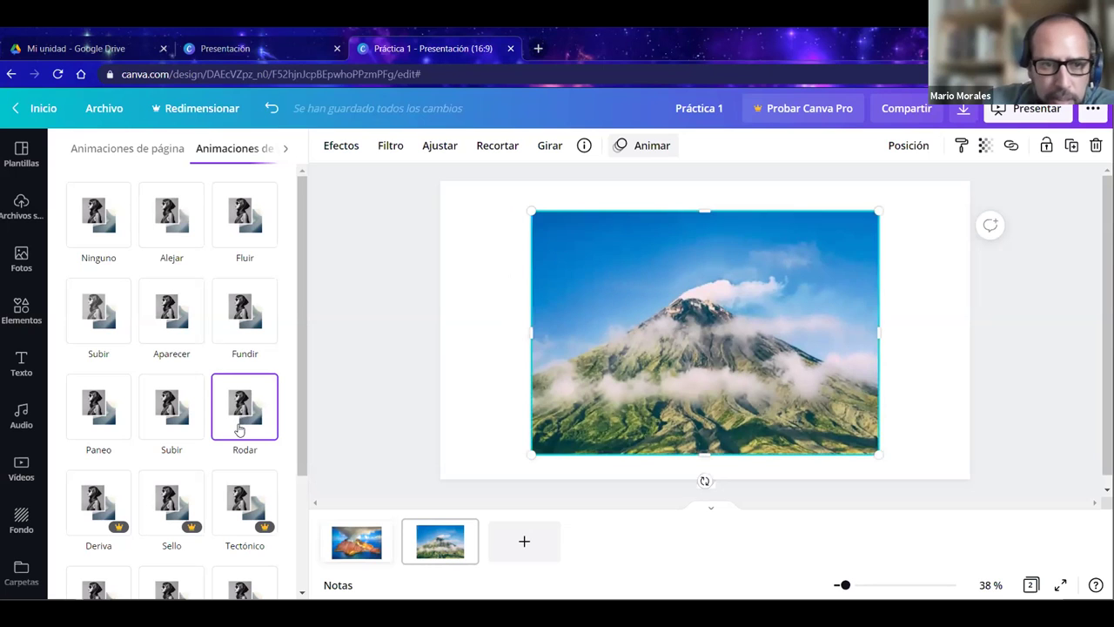
pyautogui.moveTo(99, 420)
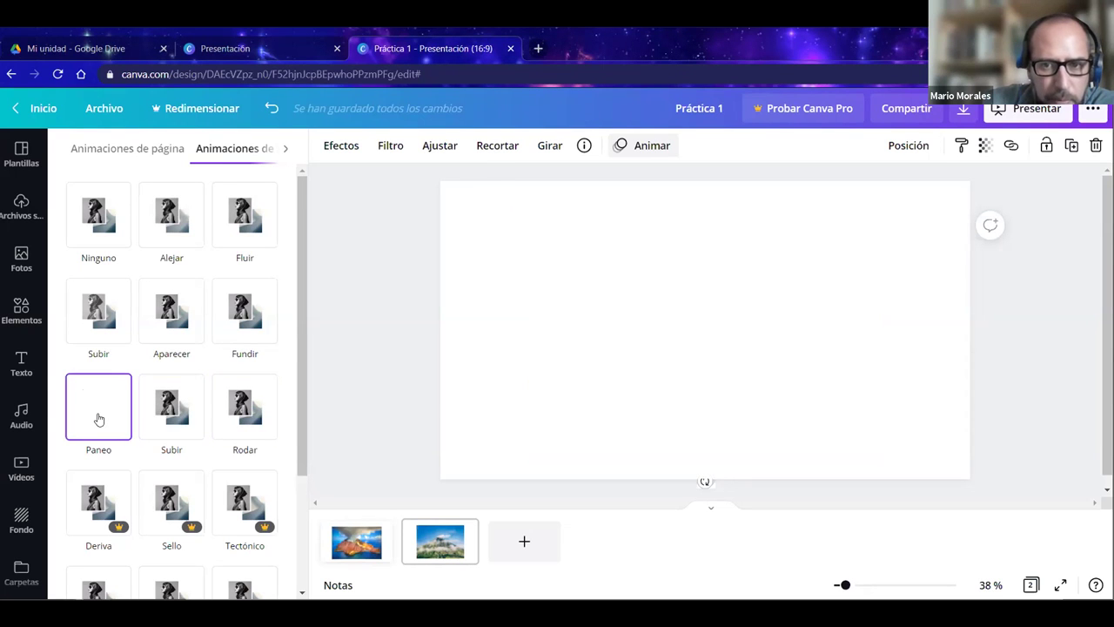
pyautogui.moveTo(237, 303)
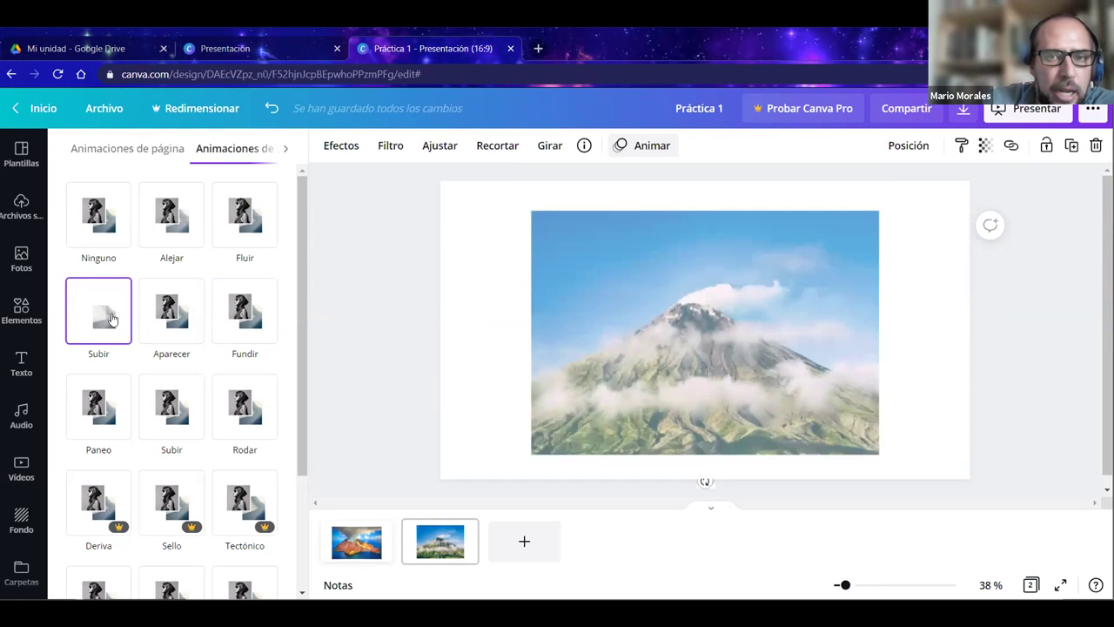
pyautogui.moveTo(242, 235)
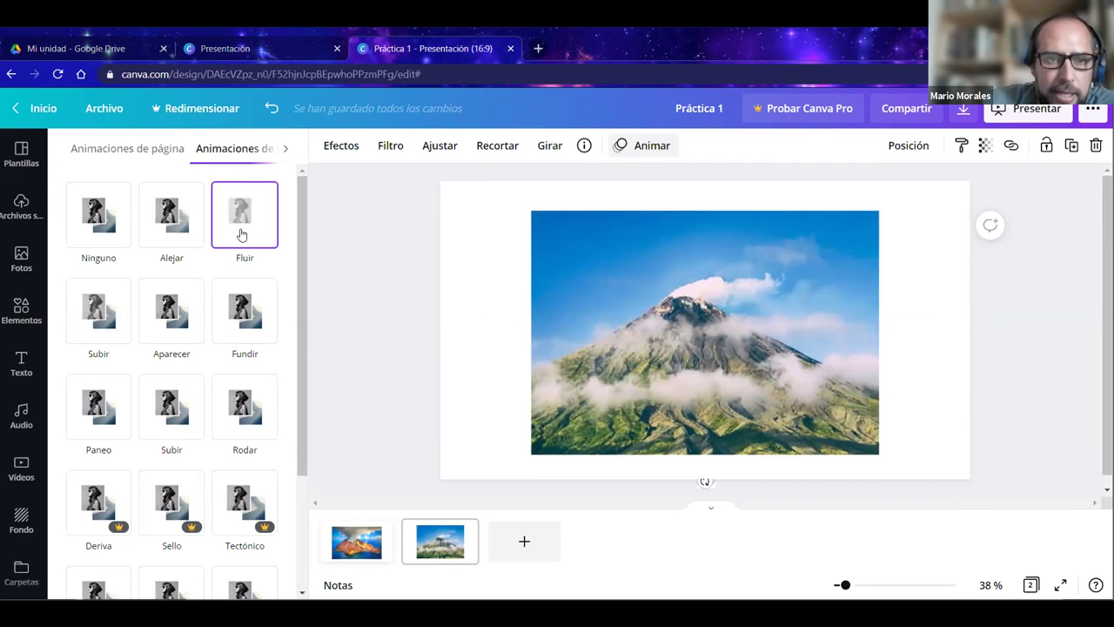
pyautogui.click(649, 145)
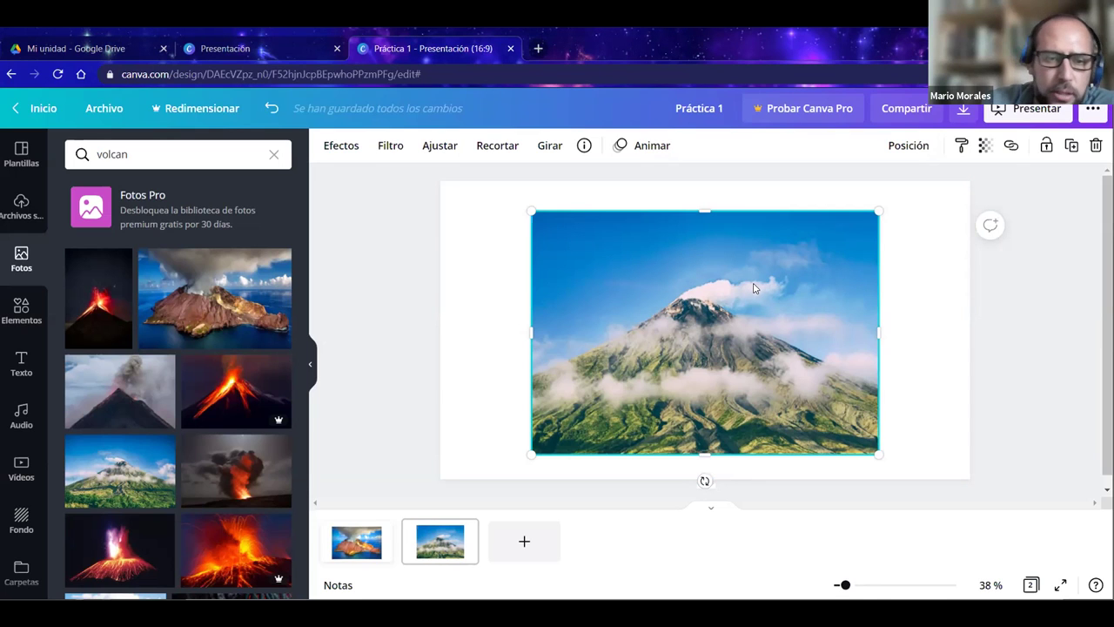
# Try aligning the volcano photo to the page's top, middle, bottom, right and left, and to the top again.
pyautogui.click(908, 146)
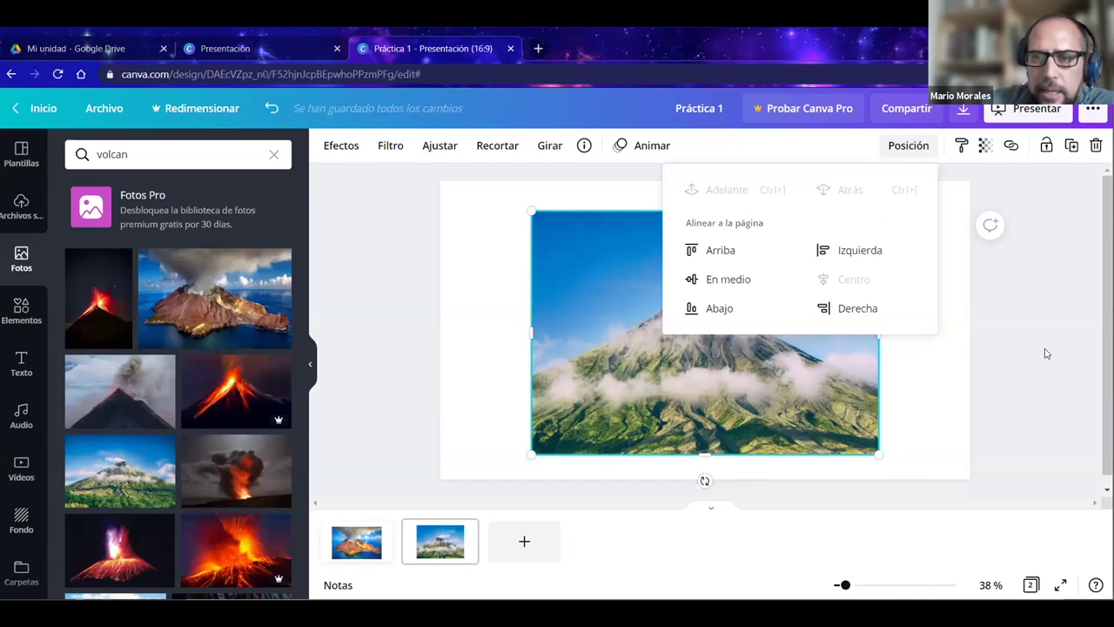
pyautogui.click(716, 251)
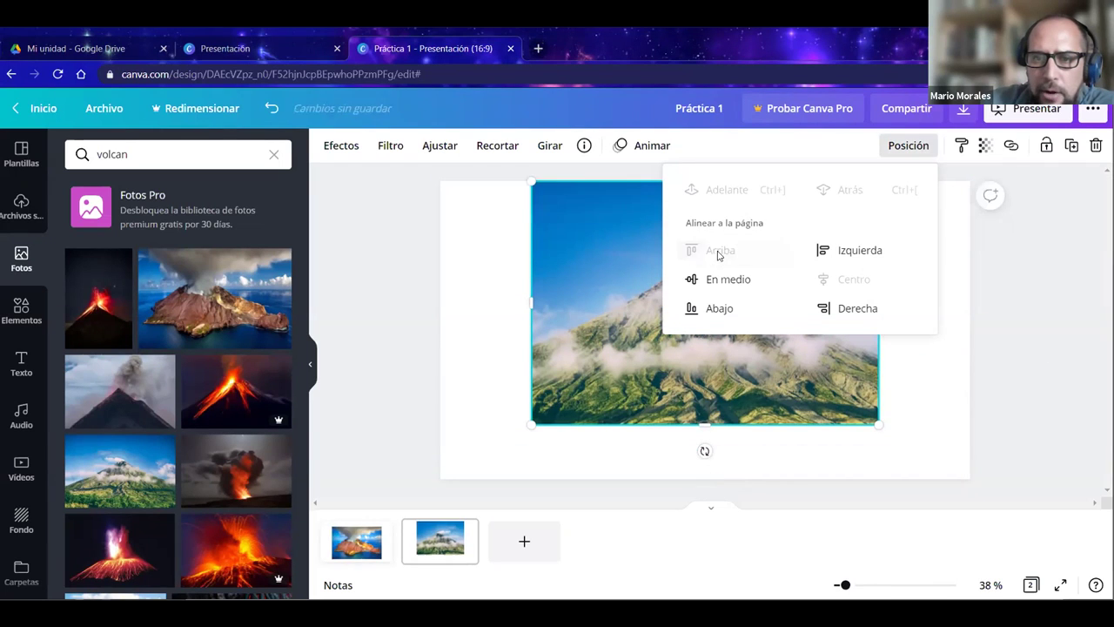
pyautogui.click(723, 279)
pyautogui.click(717, 308)
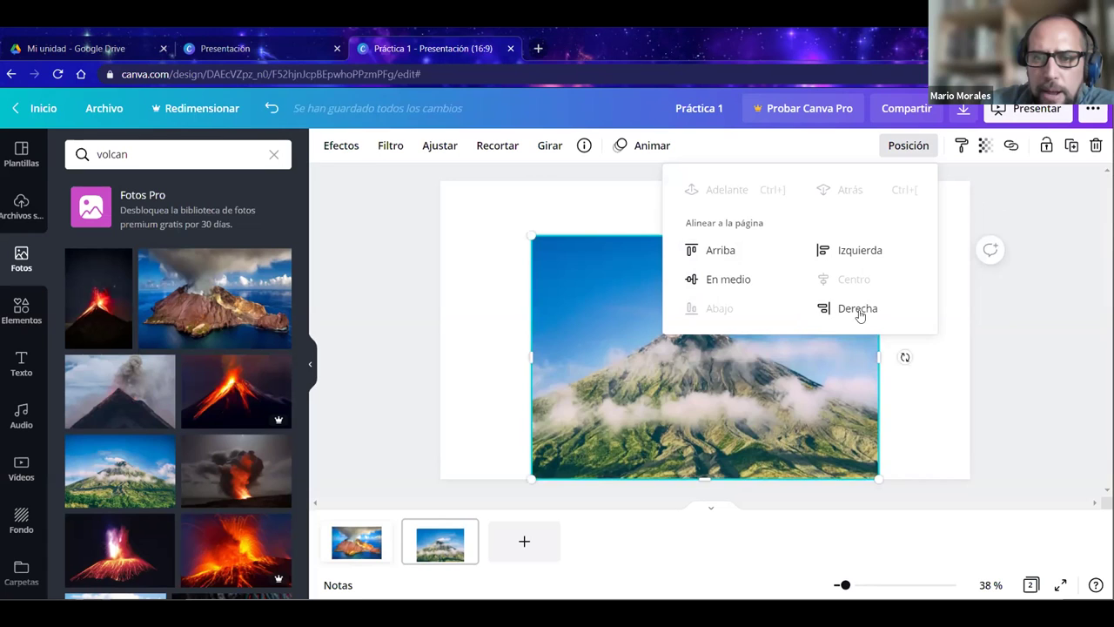
pyautogui.click(855, 310)
pyautogui.click(857, 254)
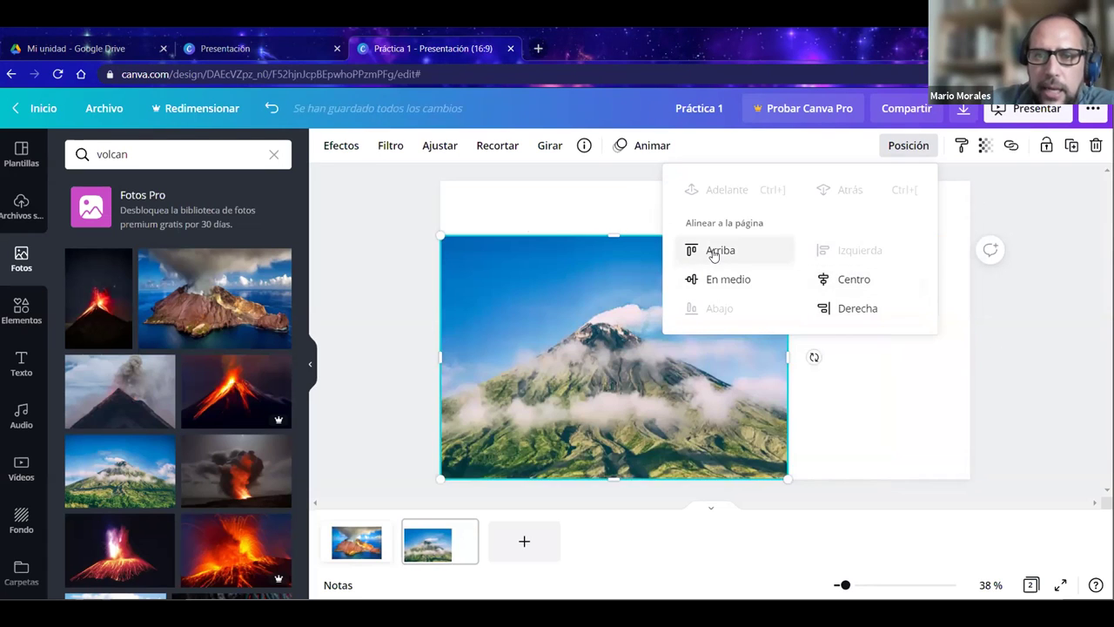
pyautogui.click(714, 254)
# Align the volcano photo to the page's middle and centre, centring it again after shifting it slightly left.
pyautogui.click(721, 278)
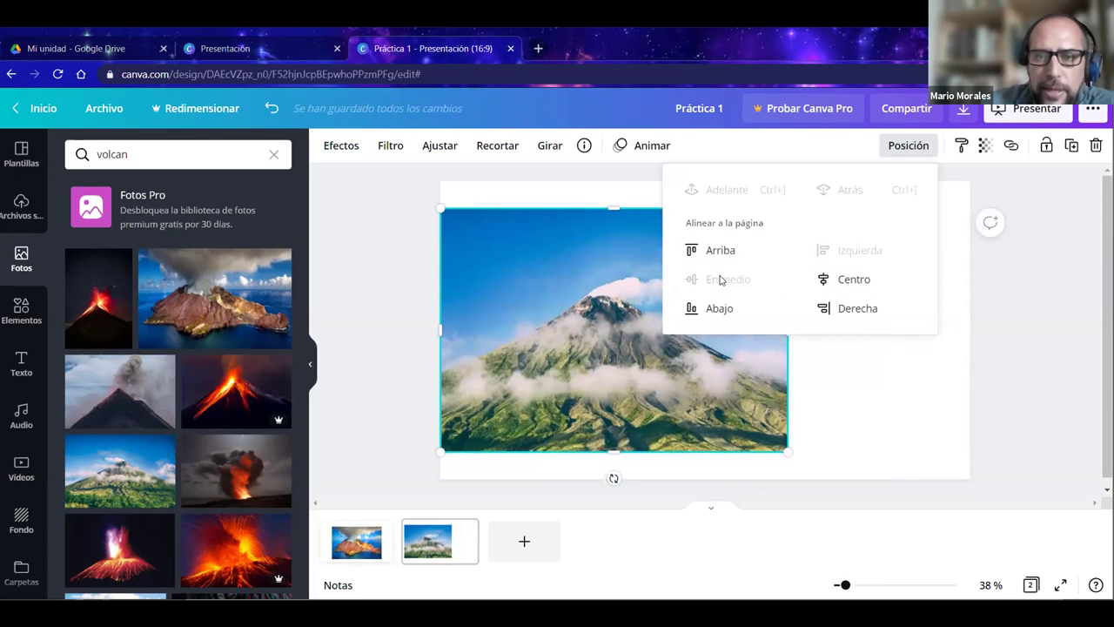
pyautogui.click(846, 281)
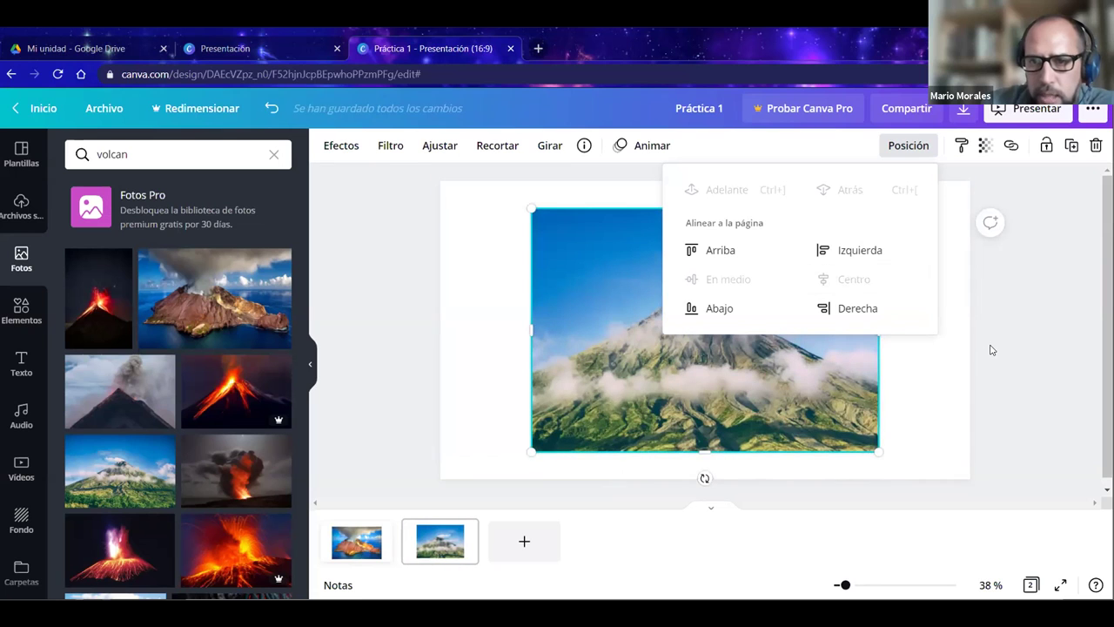
pyautogui.moveTo(714, 333); pyautogui.dragTo(681, 333)
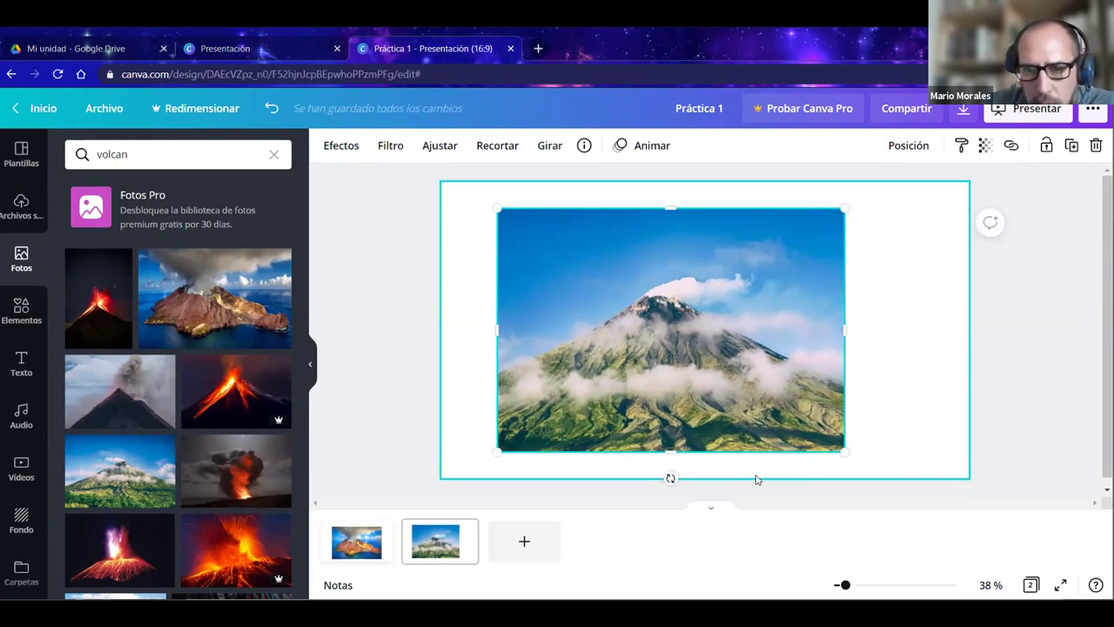
pyautogui.click(908, 145)
pyautogui.click(844, 284)
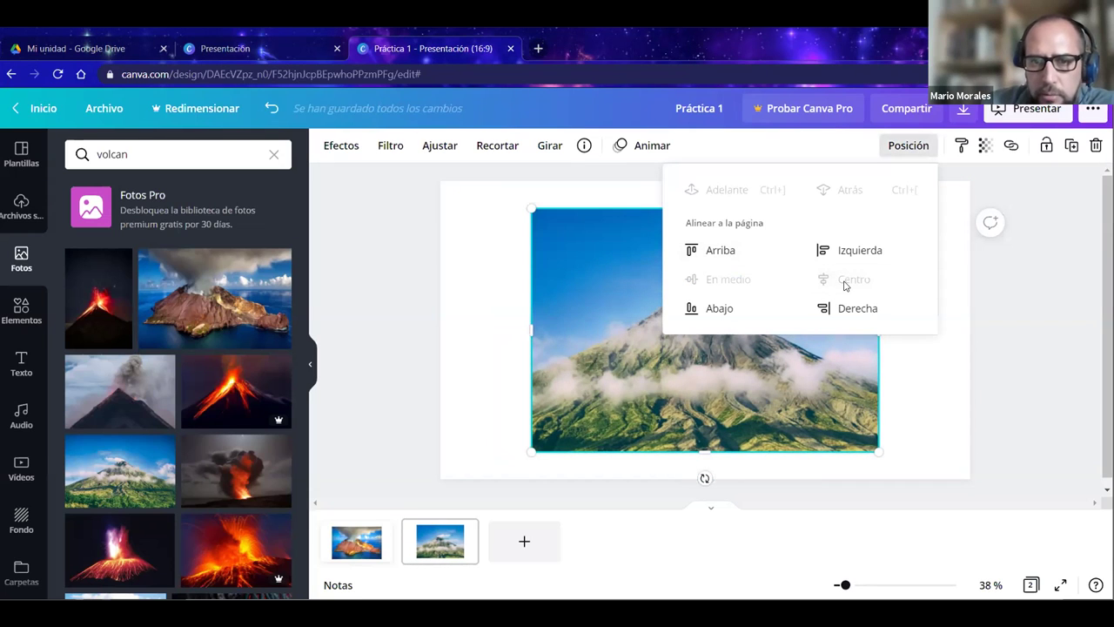
pyautogui.click(417, 336)
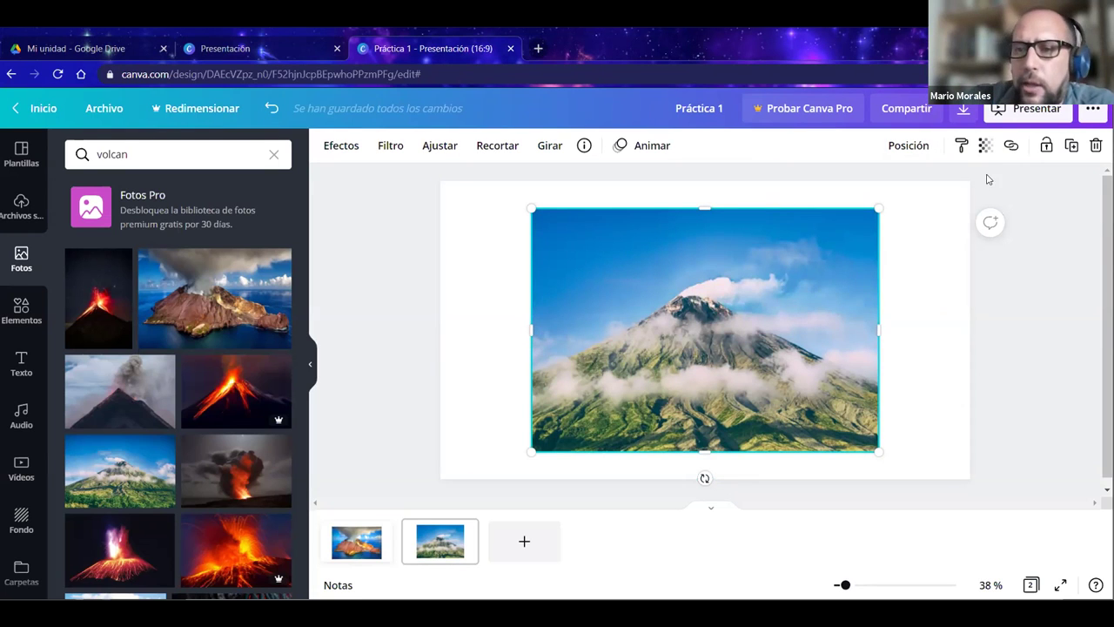
# Try out the volcano photo's transparency setting and leave it at 100.
pyautogui.click(984, 146)
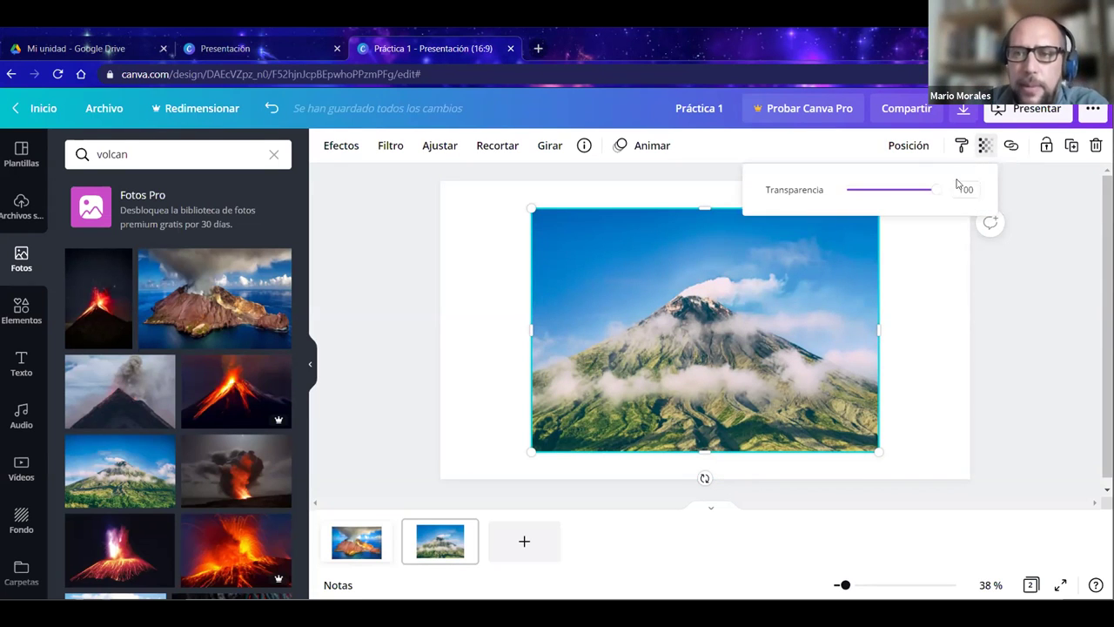
pyautogui.moveTo(938, 194)
pyautogui.mouseDown()
pyautogui.moveTo(855, 196)
pyautogui.moveTo(941, 199)
pyautogui.moveTo(945, 189)
pyautogui.mouseUp()
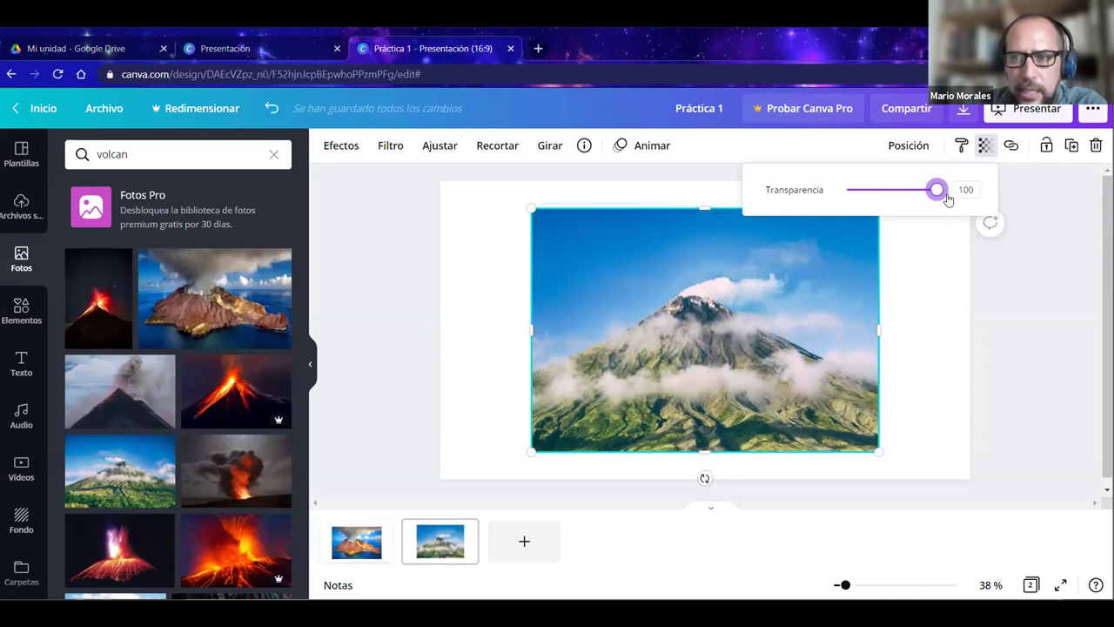
pyautogui.click(1035, 193)
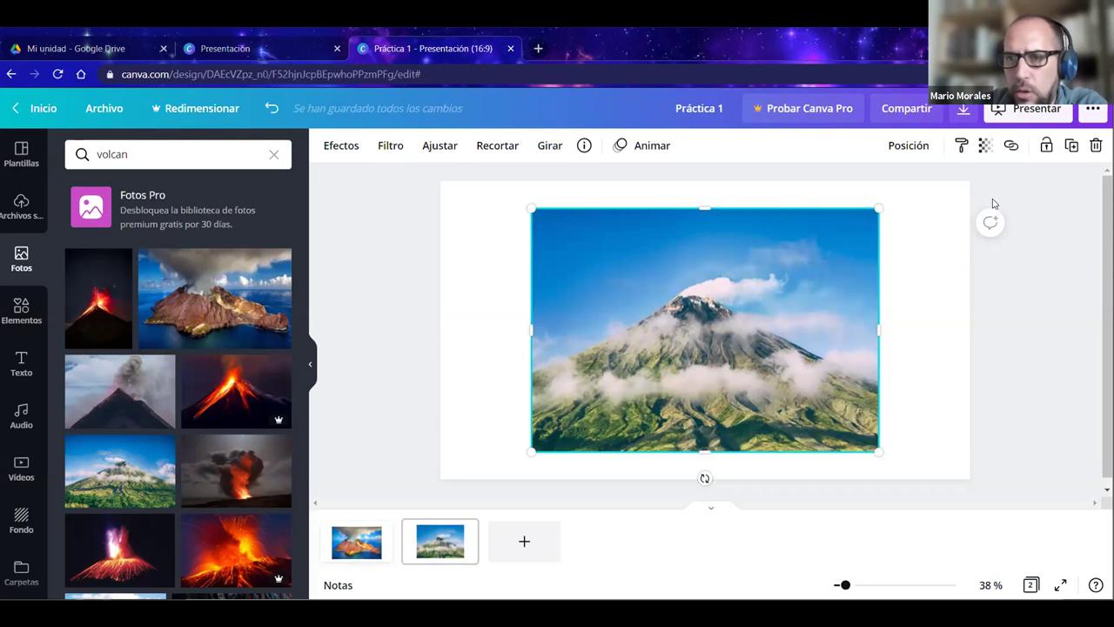
# Start adding a link to the green volcano photo with the address volcanes.com.
pyautogui.click(1011, 148)
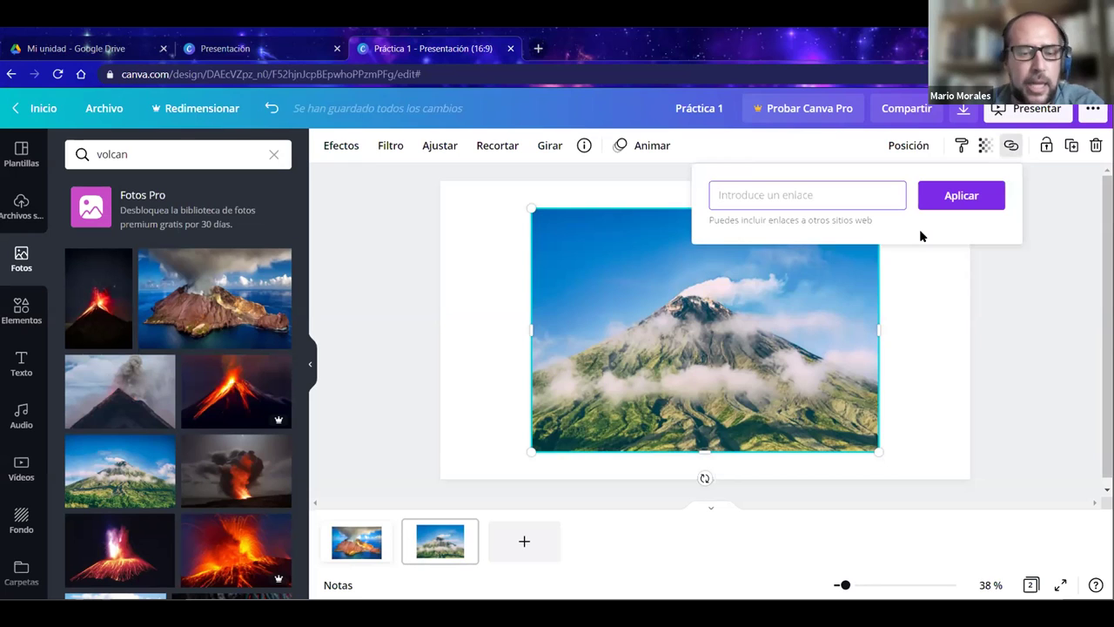
pyautogui.write('volcane.com')
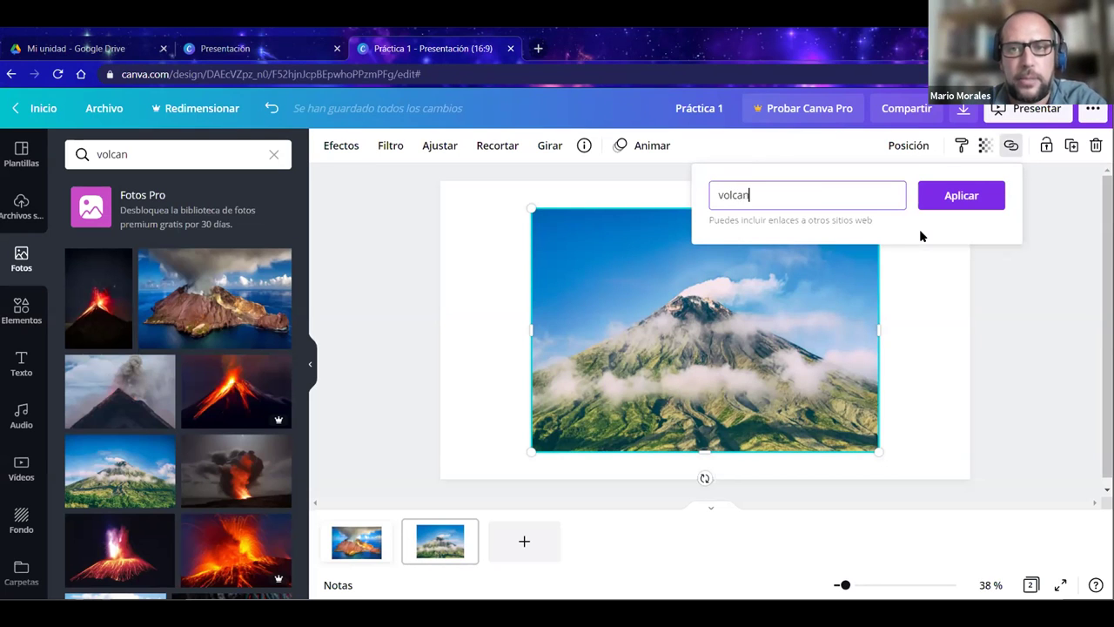
pyautogui.press('BackSpace')
pyautogui.press('BackSpace')
pyautogui.press('BackSpace')
pyautogui.press('BackSpace')
pyautogui.write('s.com')
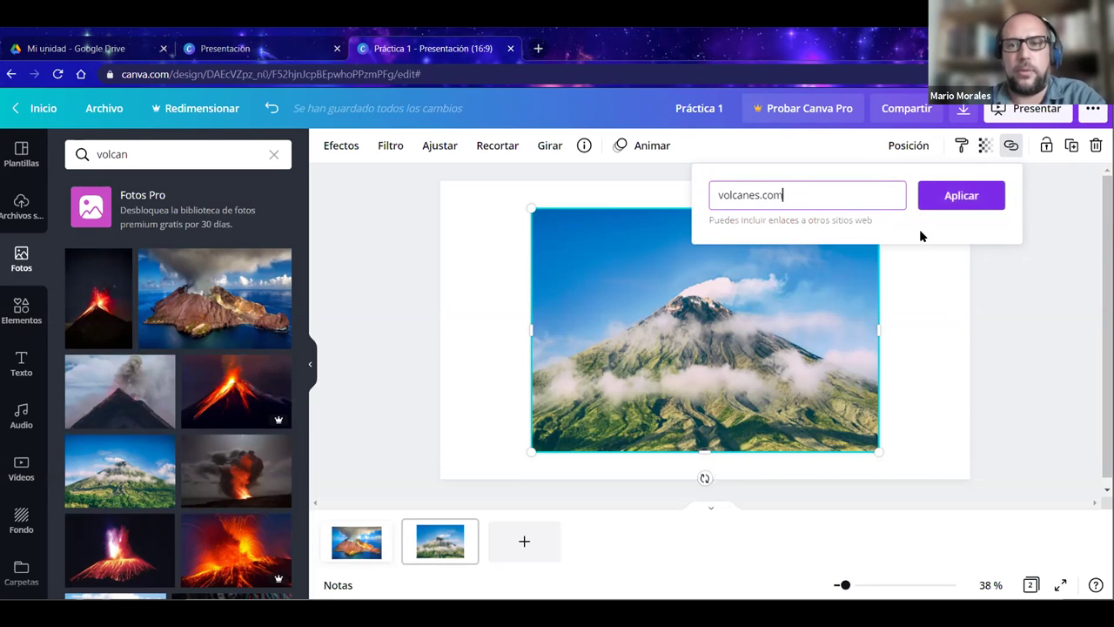
pyautogui.click(716, 195)
pyautogui.write('http')
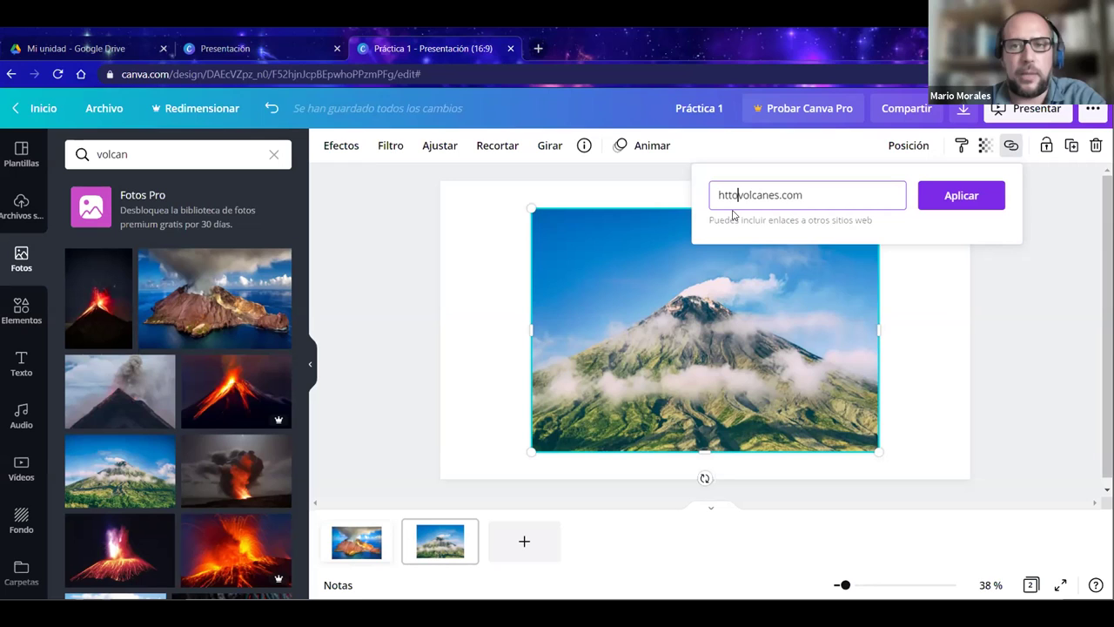
pyautogui.write(':')
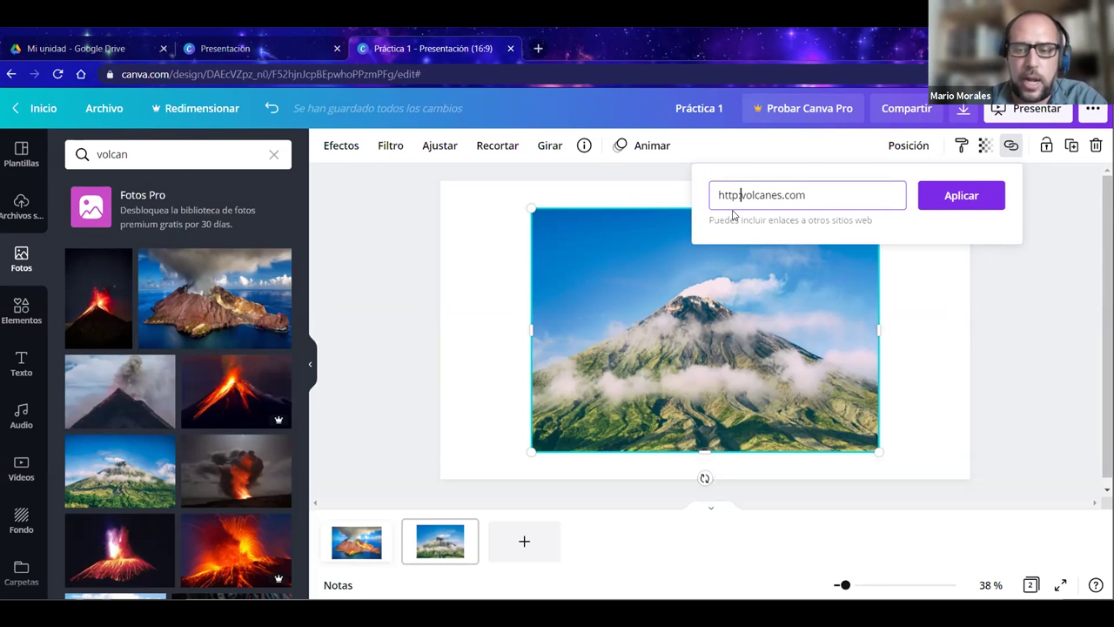
pyautogui.write('//')
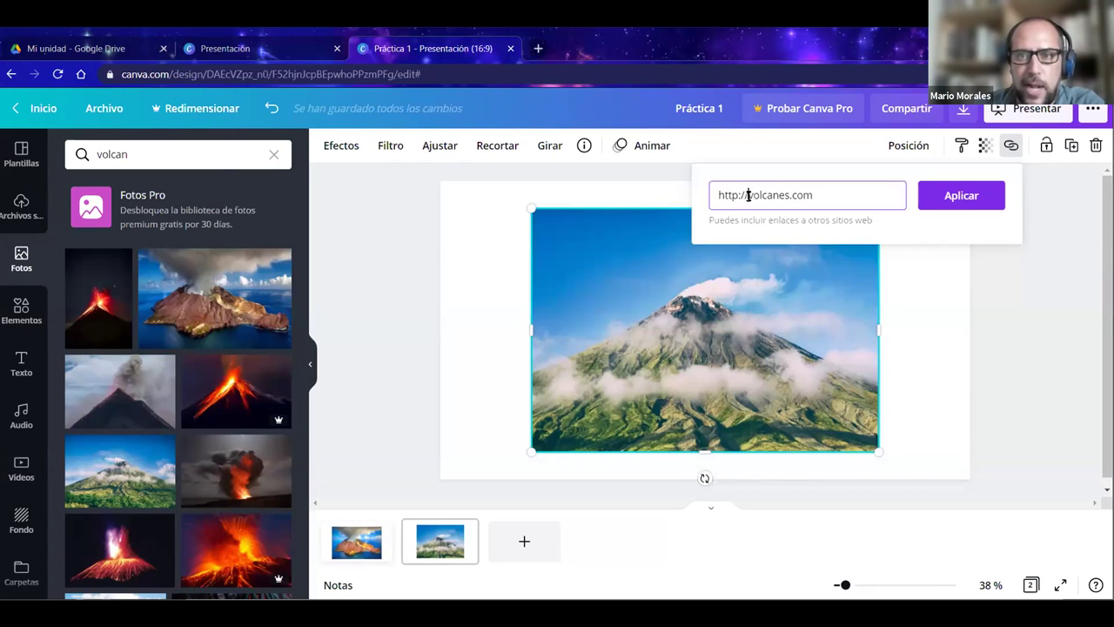
pyautogui.write('ww.')
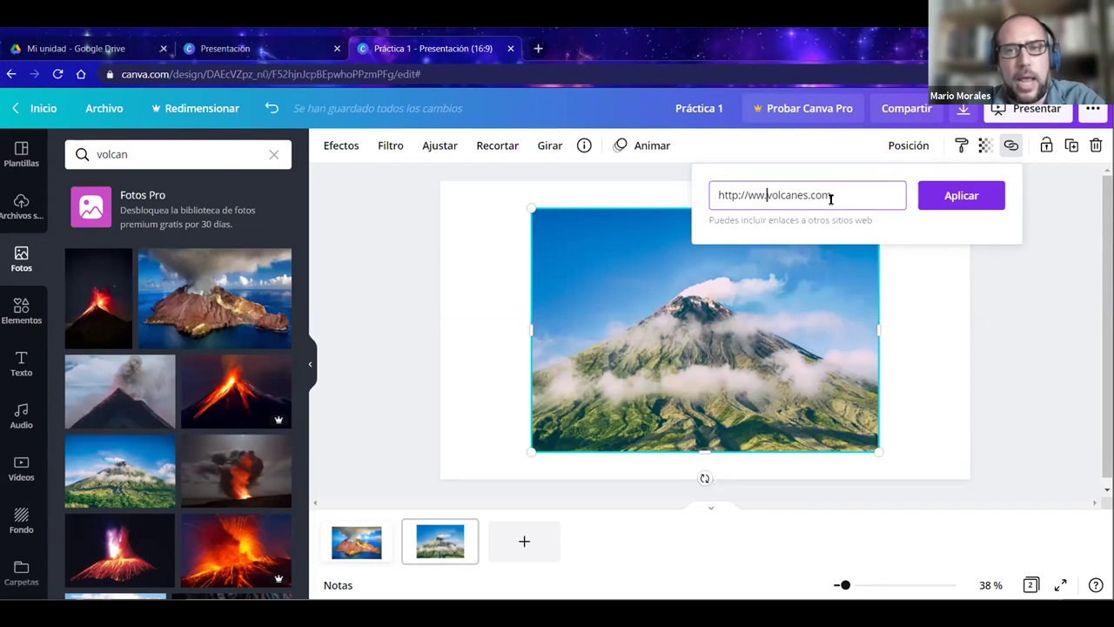
pyautogui.click(940, 202)
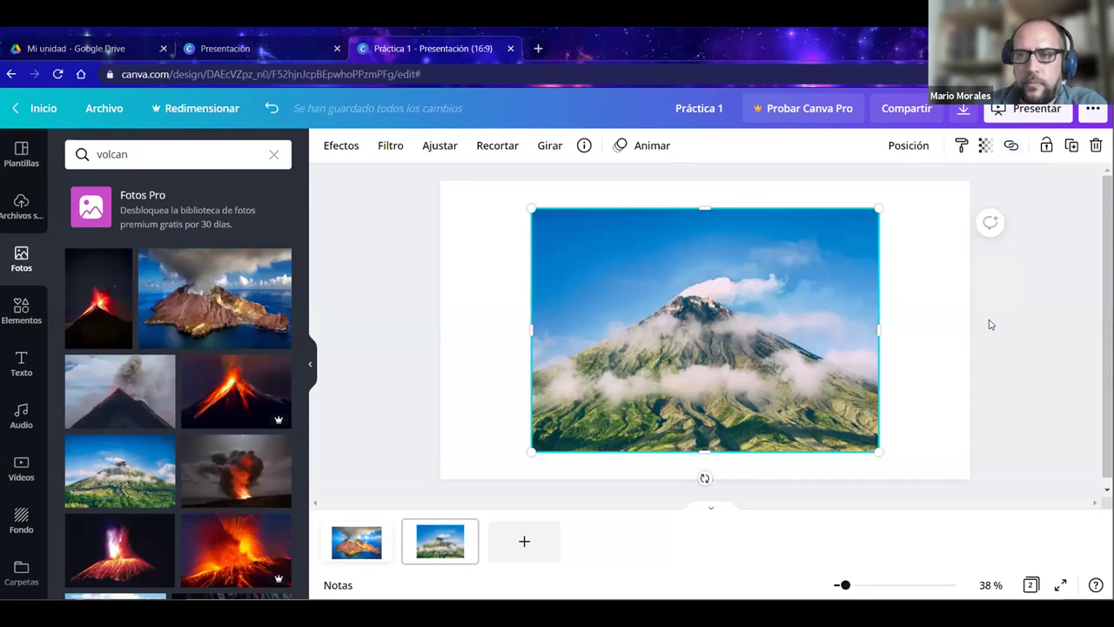
pyautogui.click(988, 323)
pyautogui.click(791, 348)
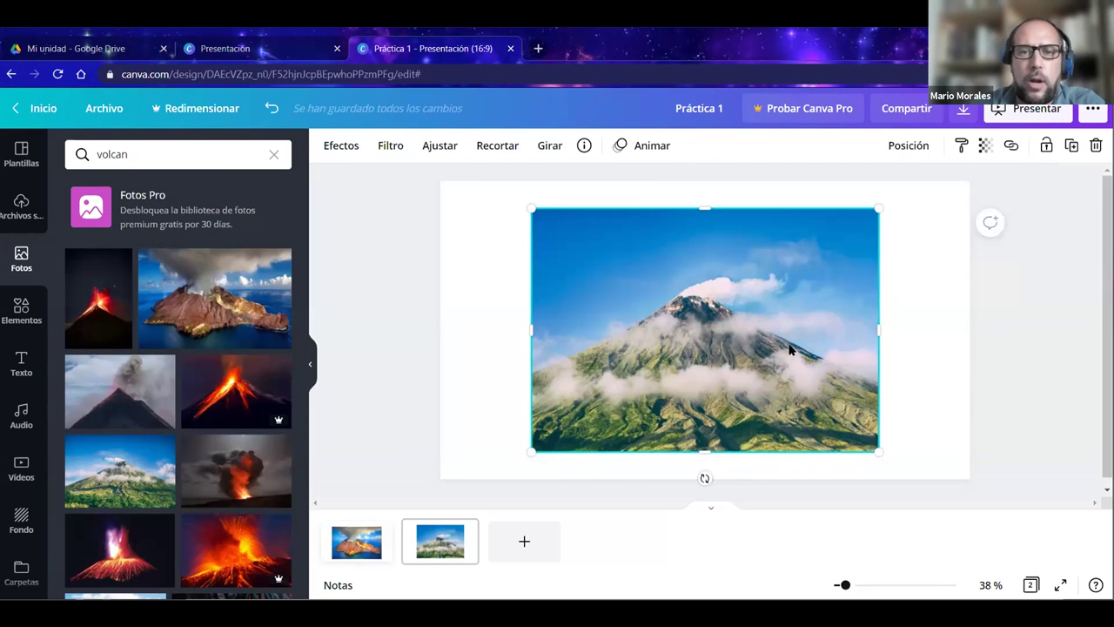
pyautogui.click(1017, 364)
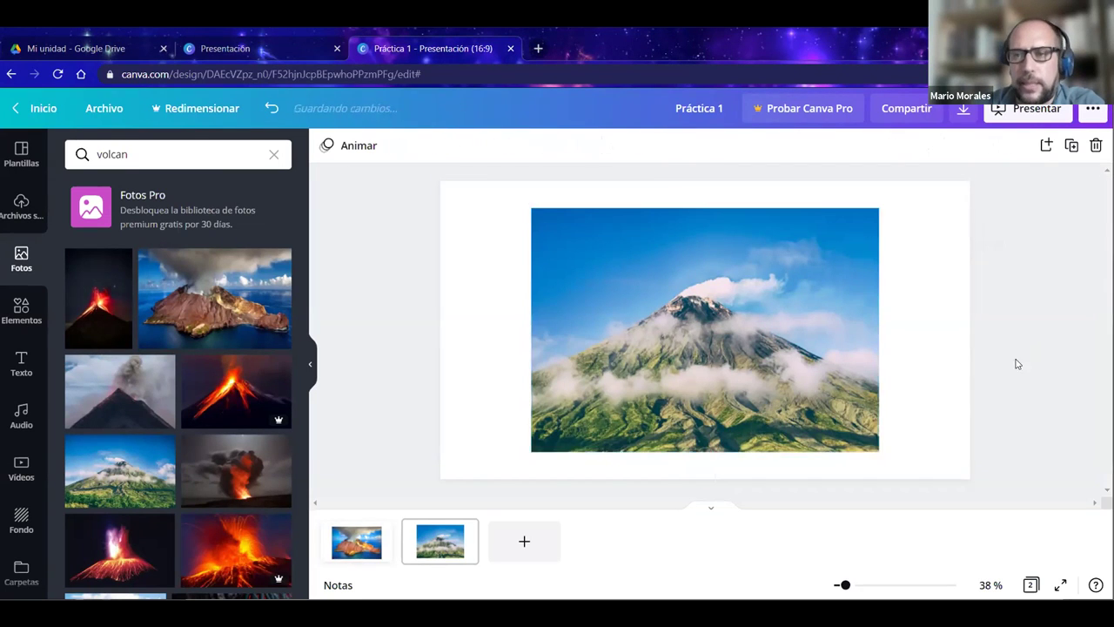
# Present the page in Estándar mode, test the volcano photo's link, close the opened site and exit the presentation.
pyautogui.click(1023, 113)
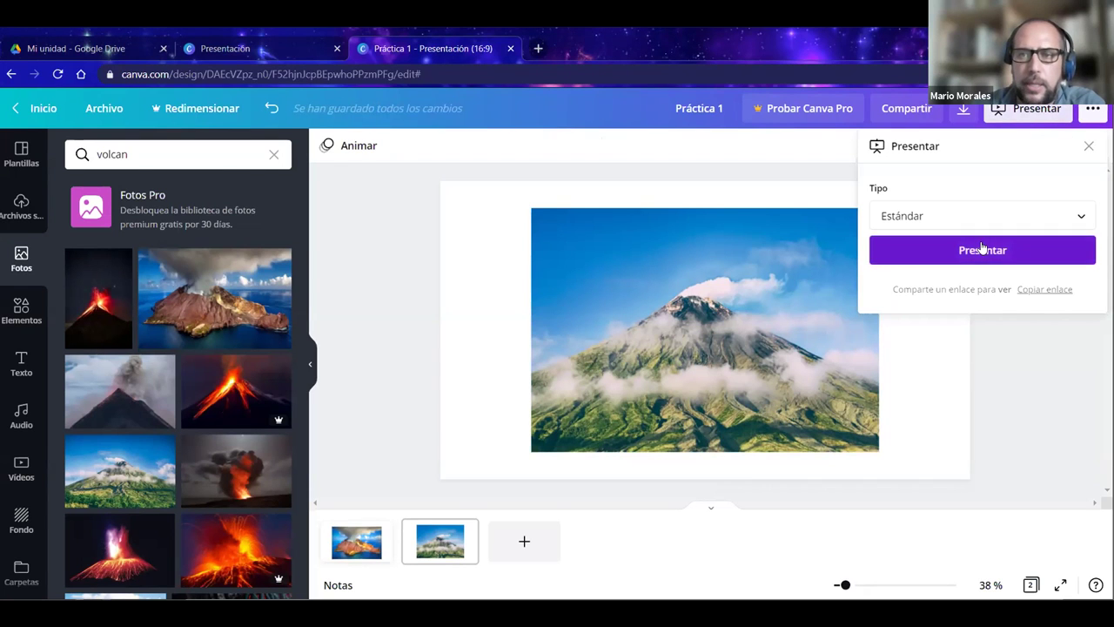
pyautogui.click(982, 250)
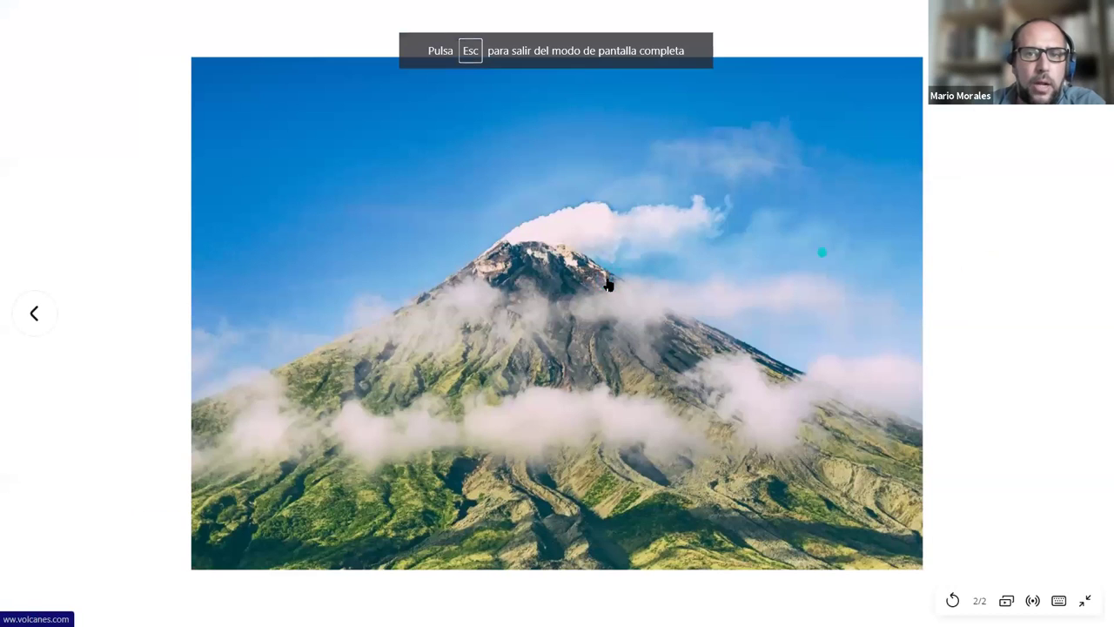
pyautogui.click(580, 285)
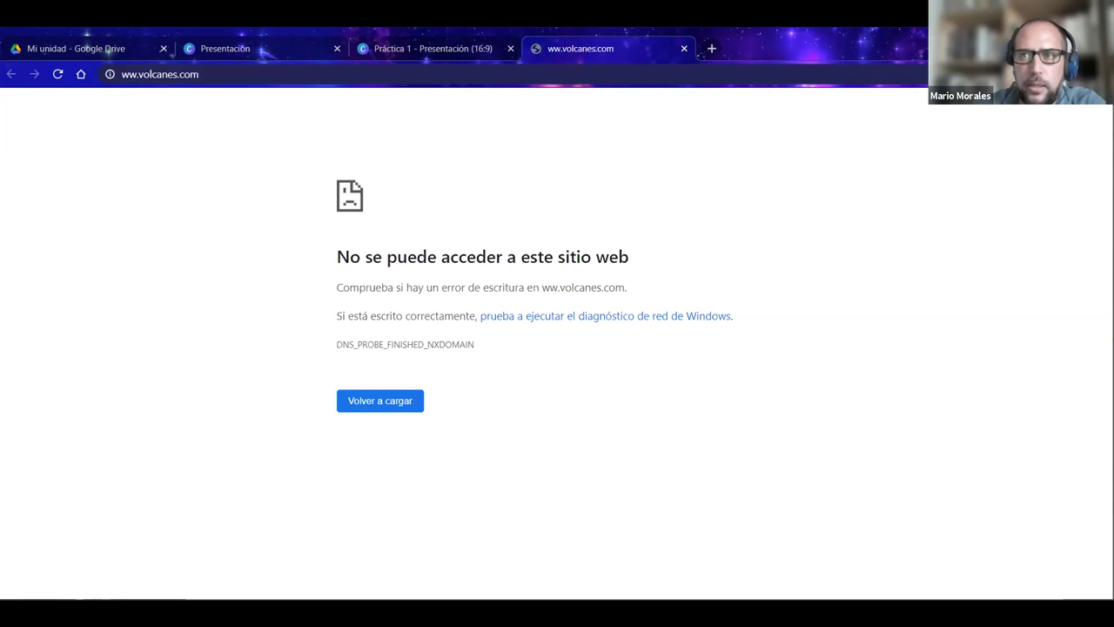
pyautogui.click(684, 48)
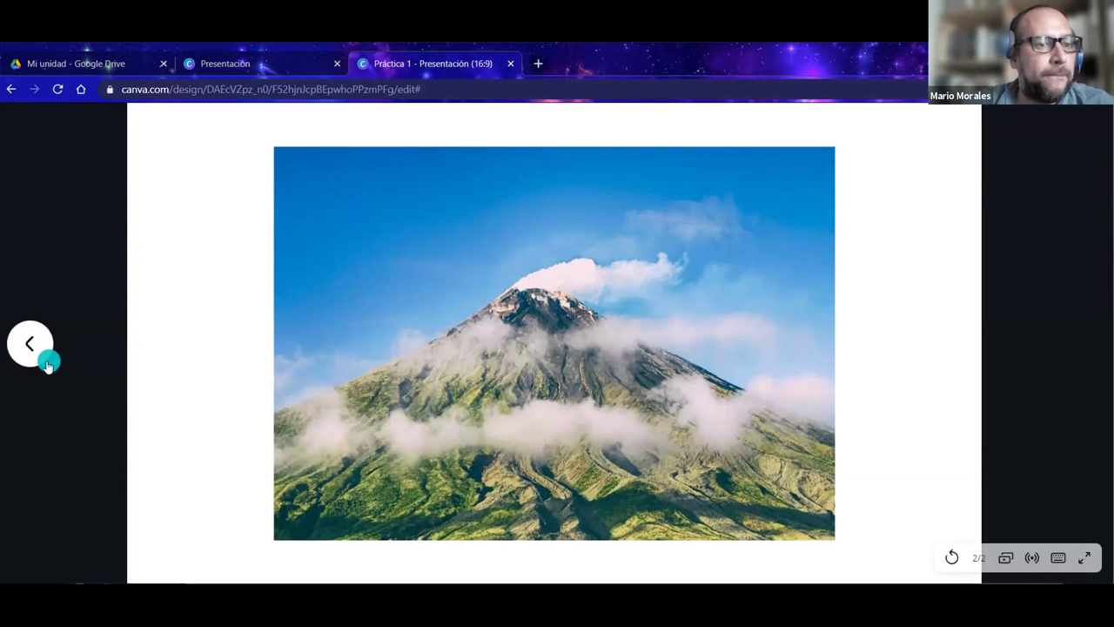
pyautogui.press('f')
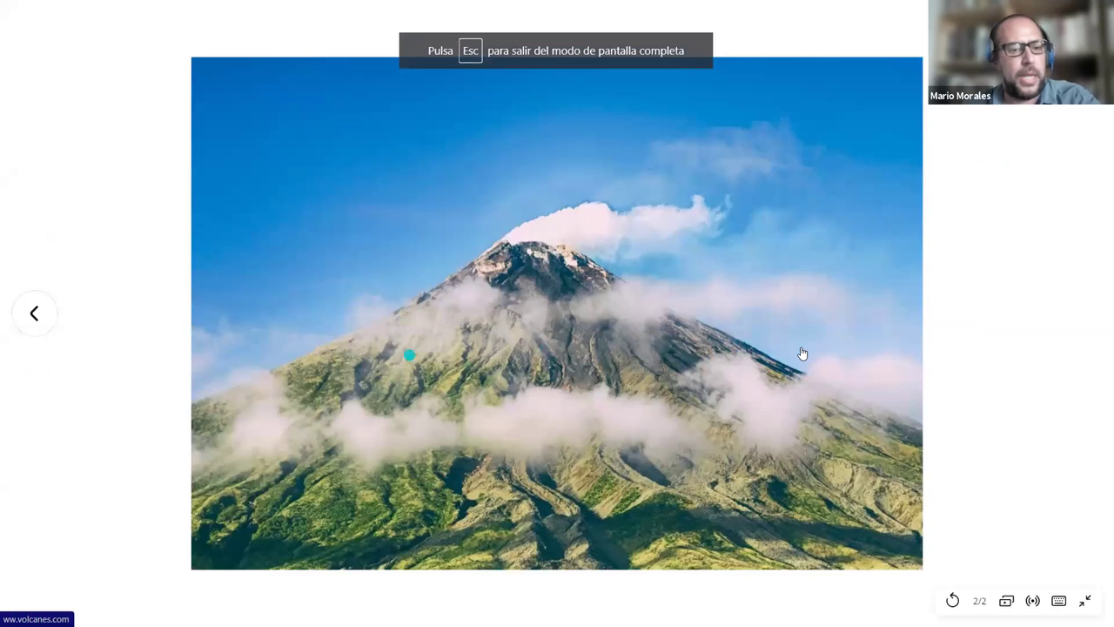
pyautogui.press('Escape')
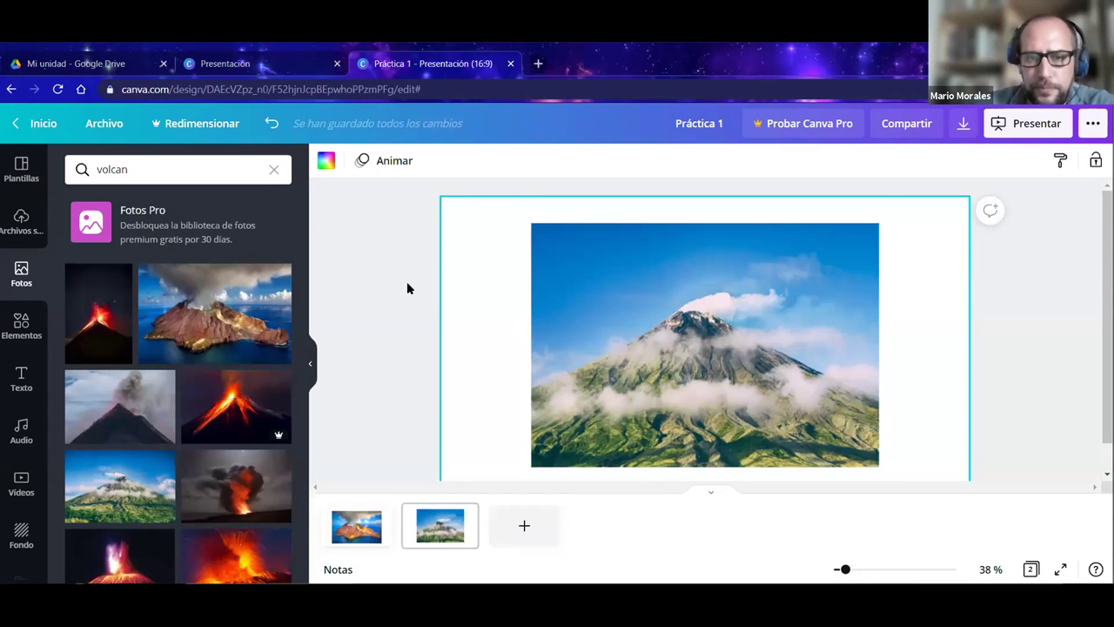
# Shrink the green volcano photo to under half its width and move it into the page's upper-right corner.
pyautogui.click(406, 284)
pyautogui.click(656, 329)
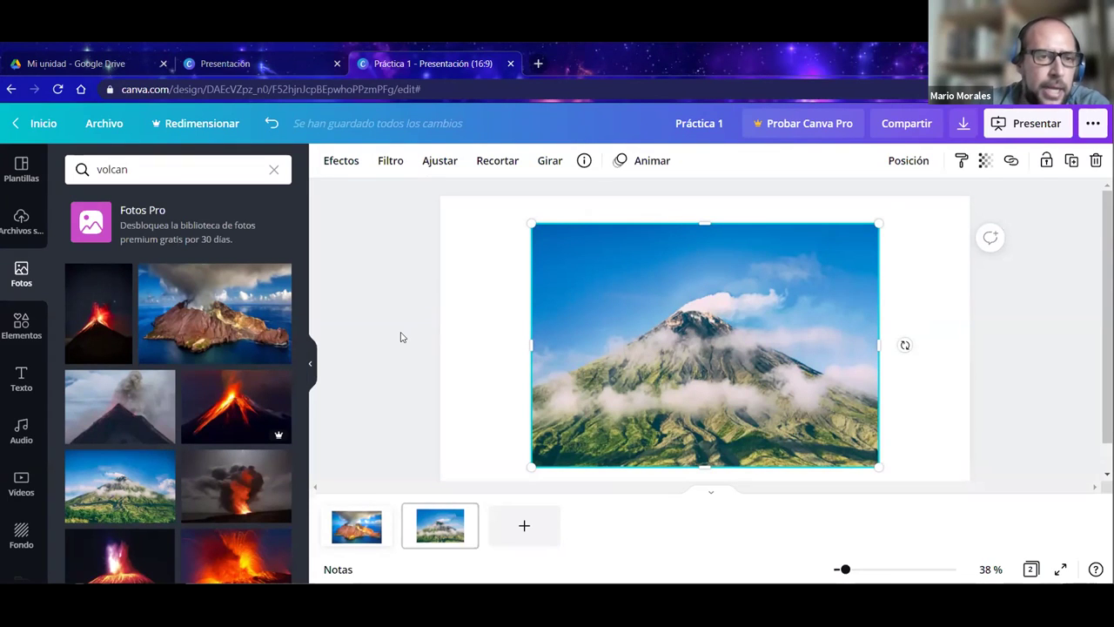
pyautogui.click(19, 338)
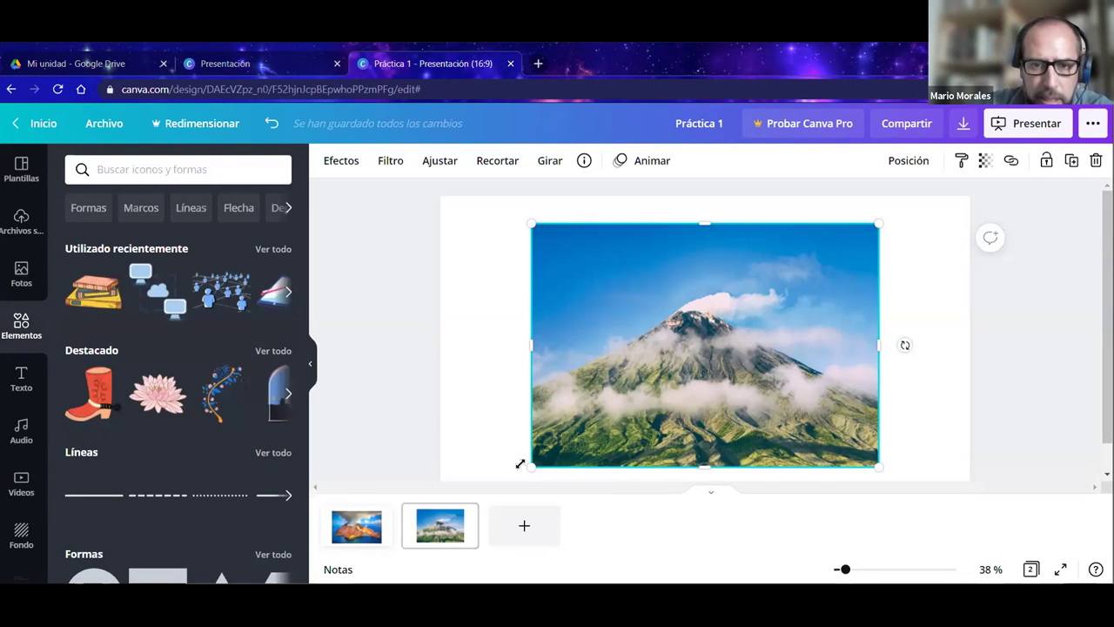
pyautogui.moveTo(531, 466); pyautogui.dragTo(722, 317)
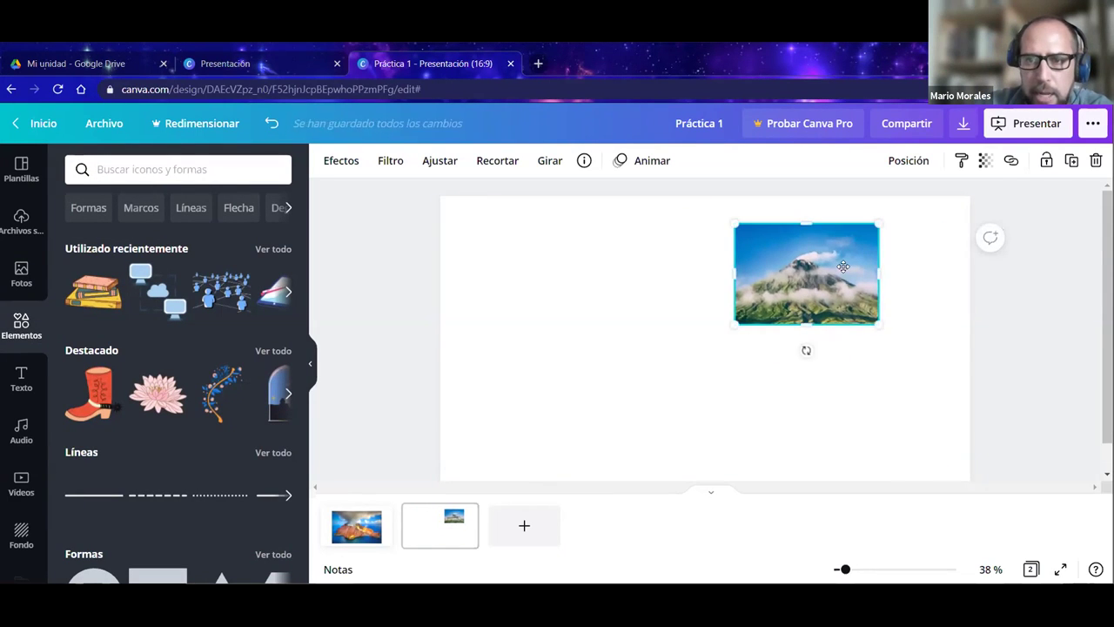
pyautogui.moveTo(802, 276); pyautogui.dragTo(861, 263)
pyautogui.click(368, 323)
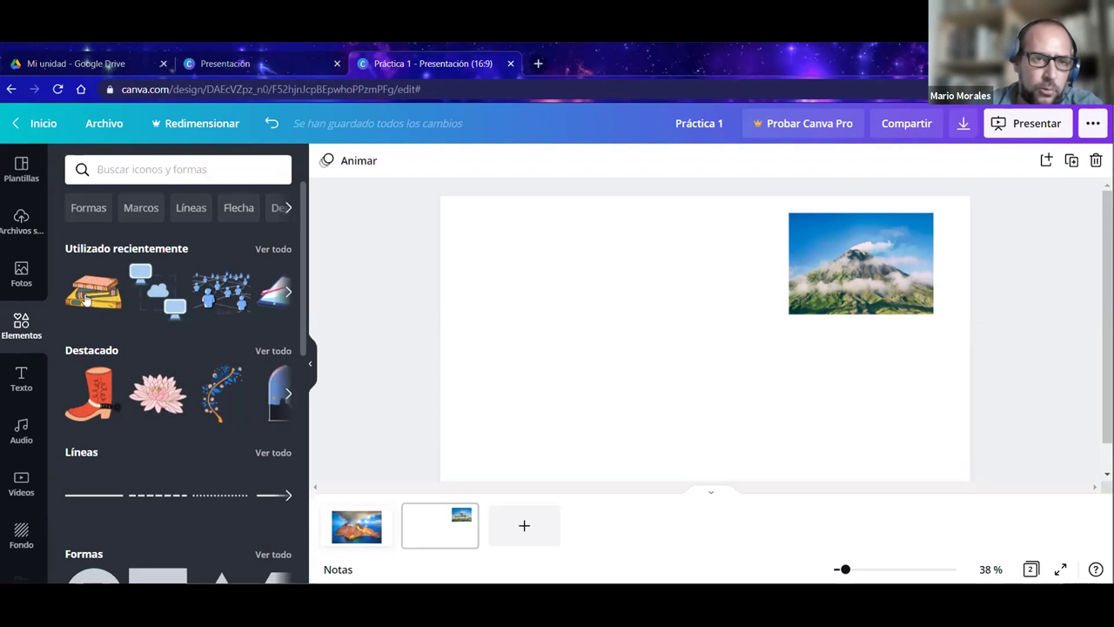
# Add two plain solid lines from the Líneas collection, one horizontal and one vertical, crossing at the page's centre.
pyautogui.scroll(-2, 193, 361)
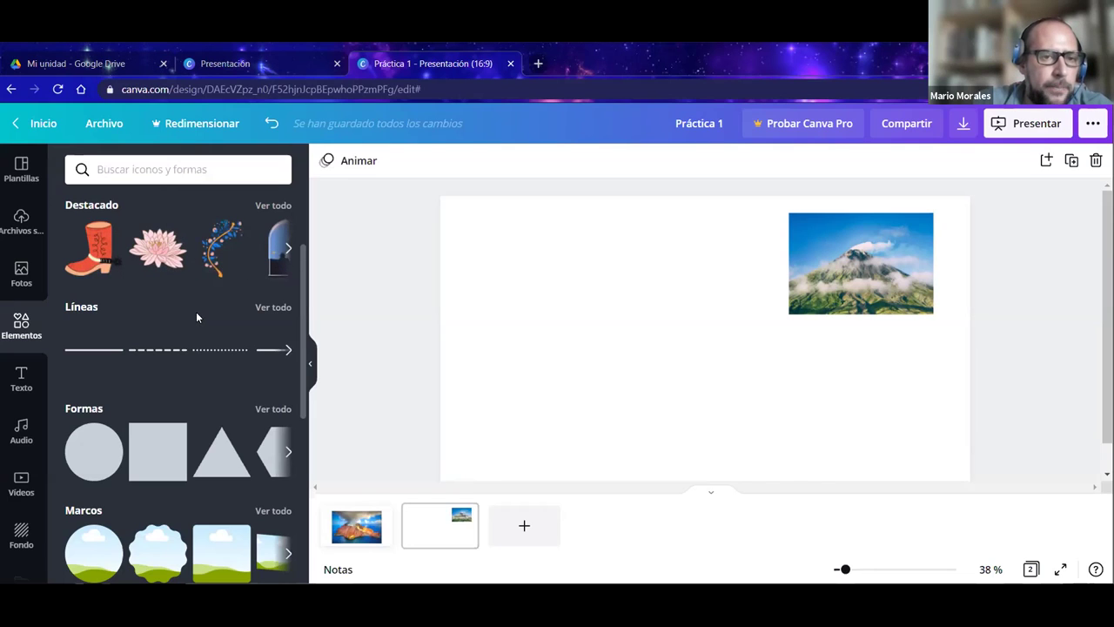
pyautogui.click(275, 309)
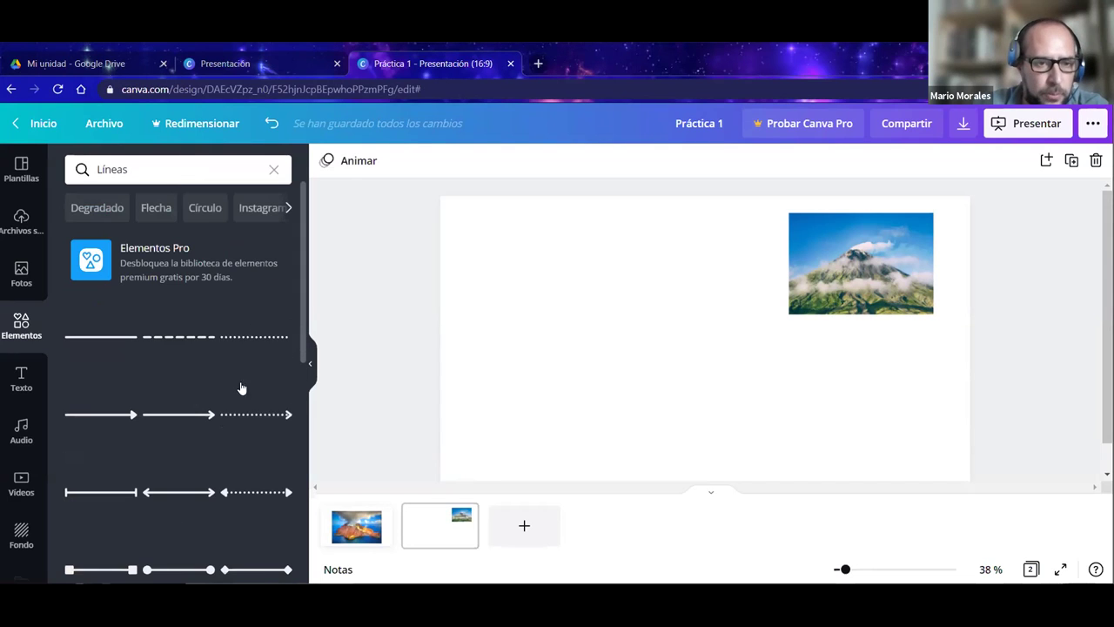
pyautogui.scroll(-3, 218, 409)
pyautogui.scroll(-2, 214, 409)
pyautogui.scroll(5, 211, 409)
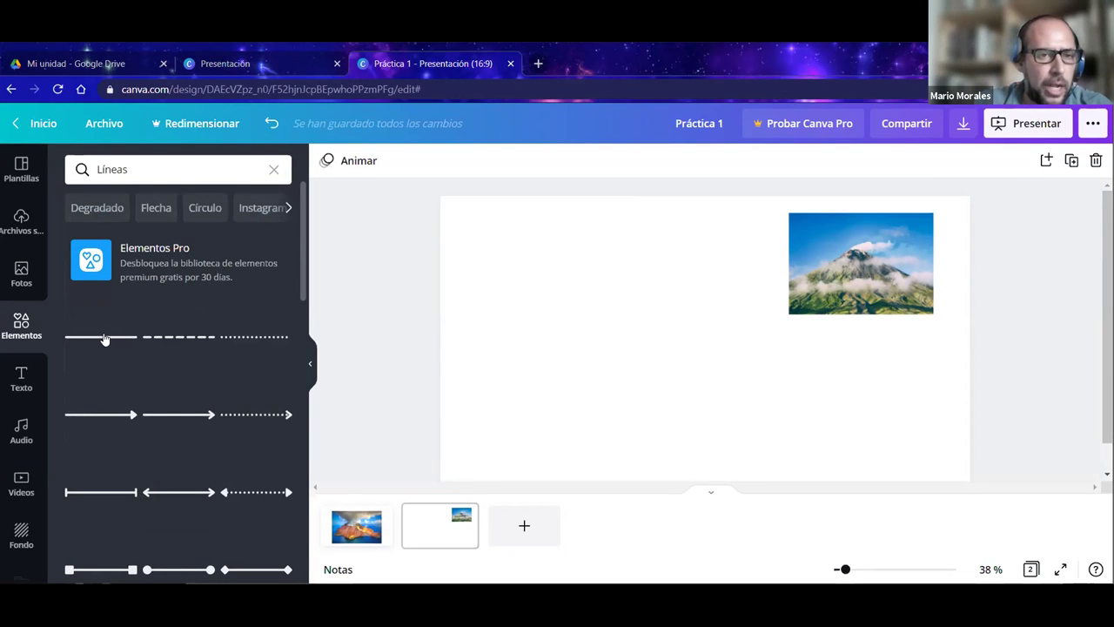
pyautogui.click(103, 336)
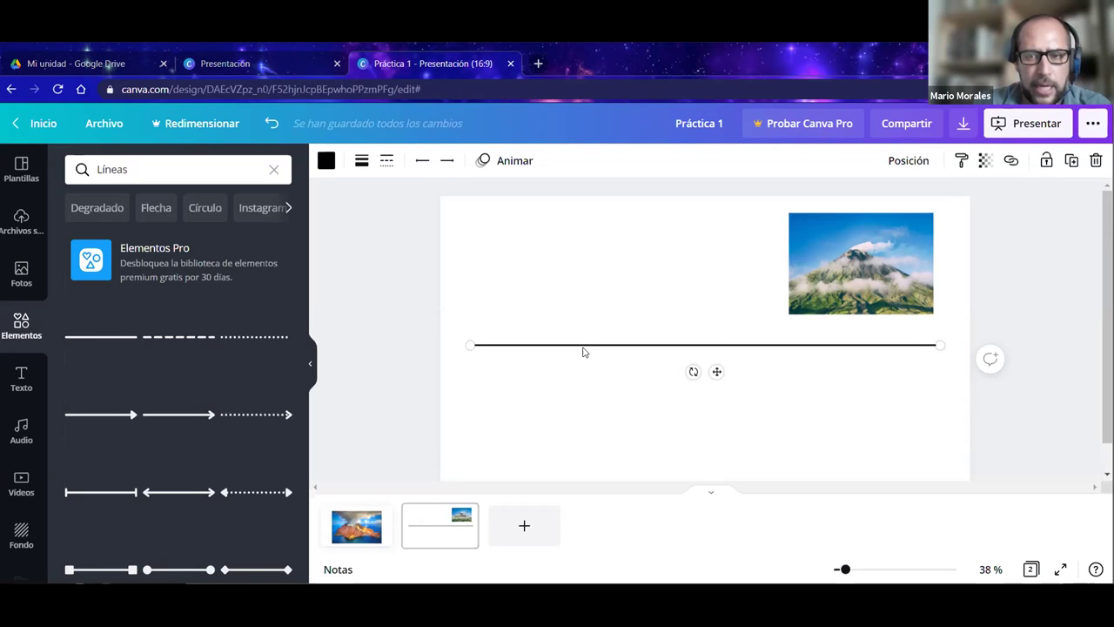
pyautogui.moveTo(466, 344); pyautogui.dragTo(707, 479)
pyautogui.moveTo(944, 344); pyautogui.dragTo(703, 203)
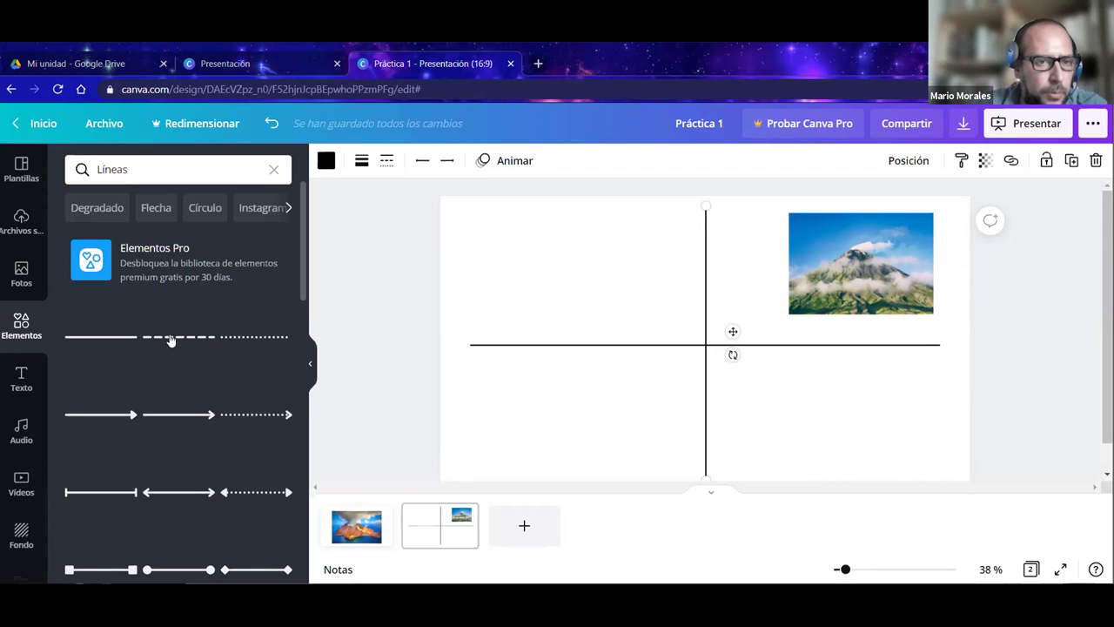
# Try out the horizontal line's thickness setting and change its style to dashed.
pyautogui.click(518, 350)
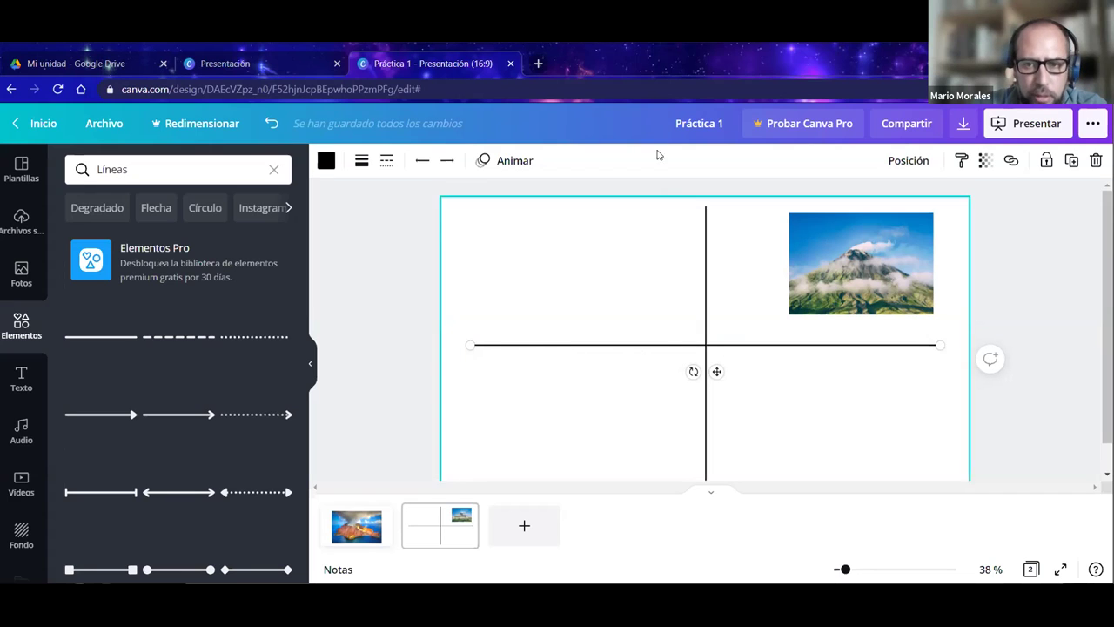
pyautogui.click(362, 162)
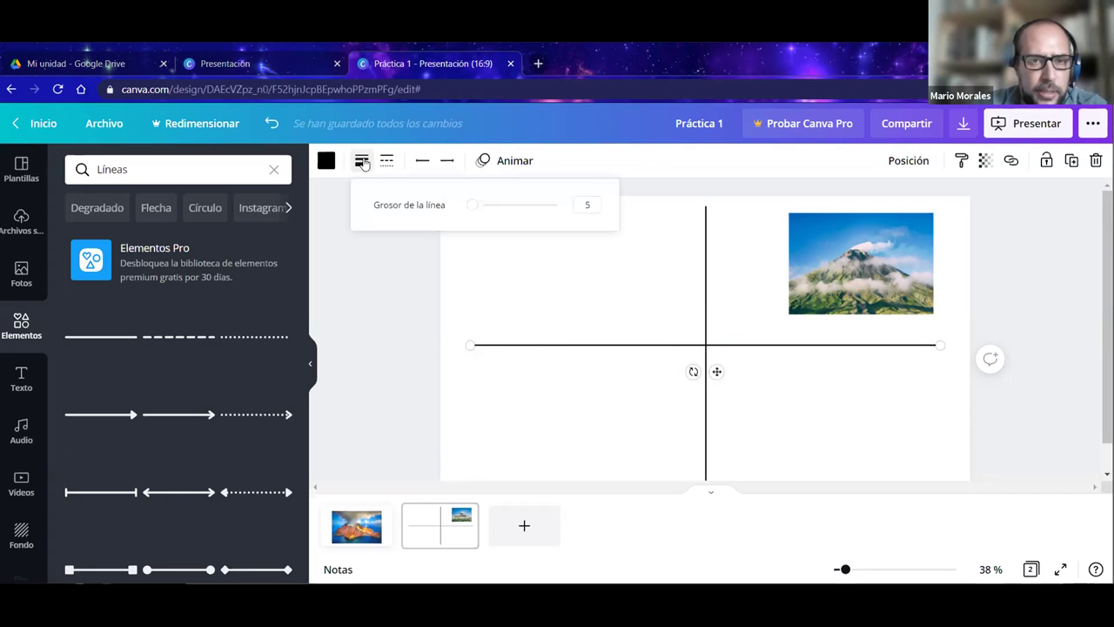
pyautogui.moveTo(478, 212); pyautogui.dragTo(448, 207)
pyautogui.click(362, 162)
pyautogui.click(386, 162)
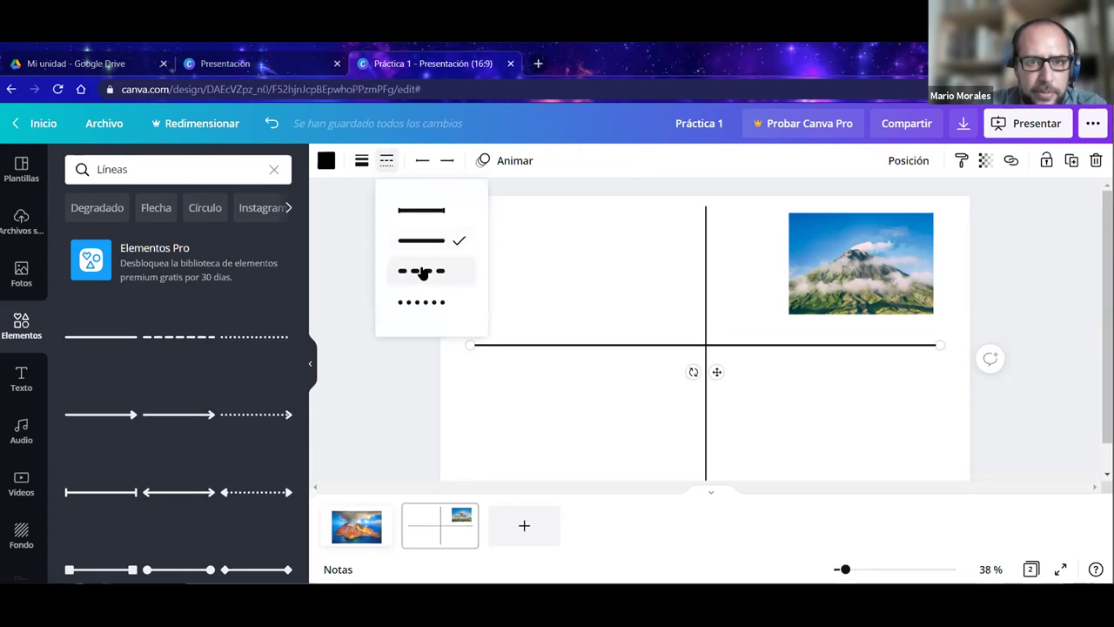
pyautogui.click(422, 271)
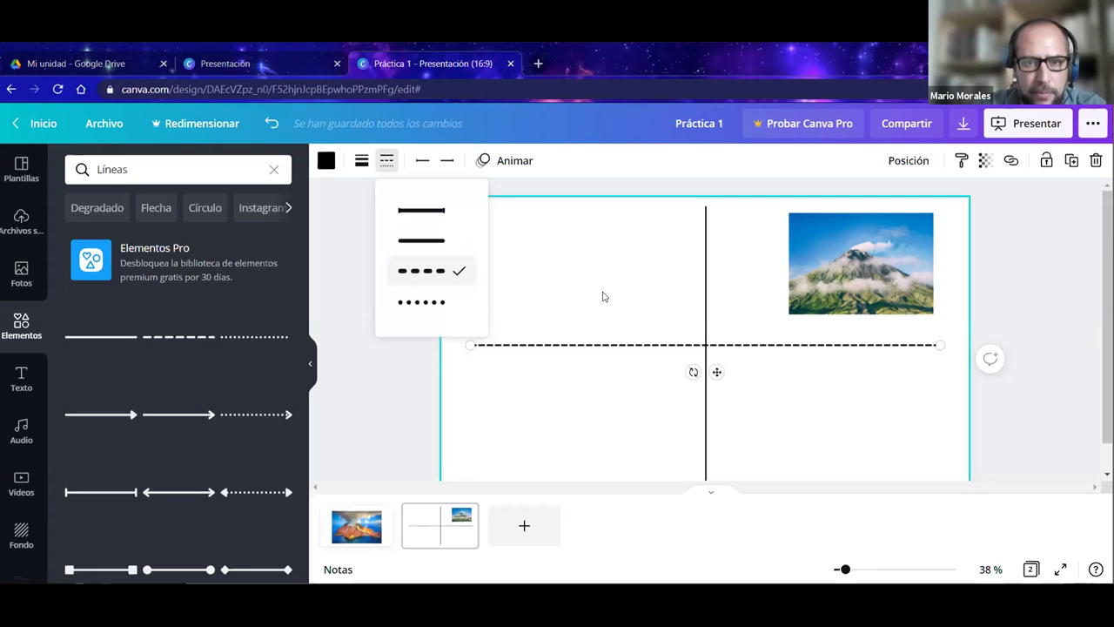
# Change the vertical line's style to dashed, matching the horizontal line.
pyautogui.click(709, 275)
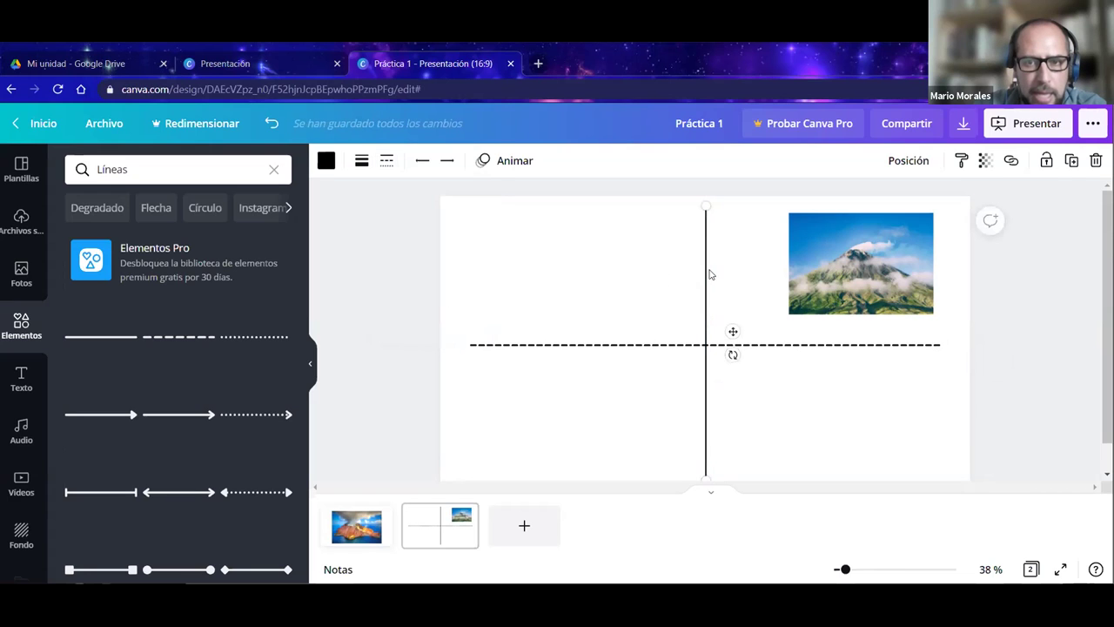
pyautogui.click(389, 162)
pyautogui.click(424, 270)
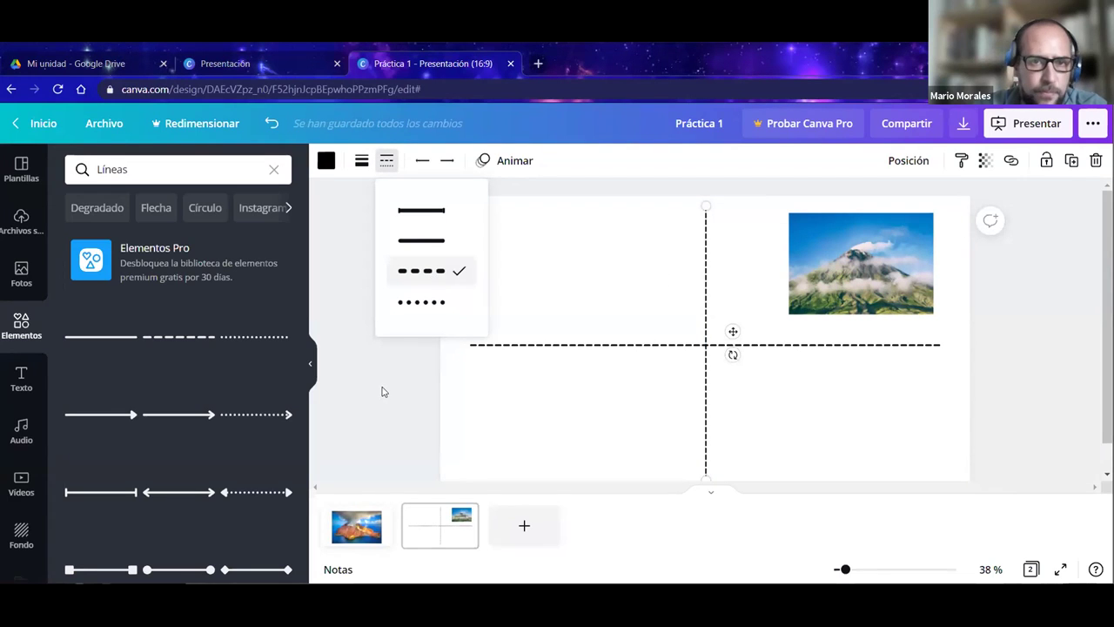
pyautogui.click(421, 224)
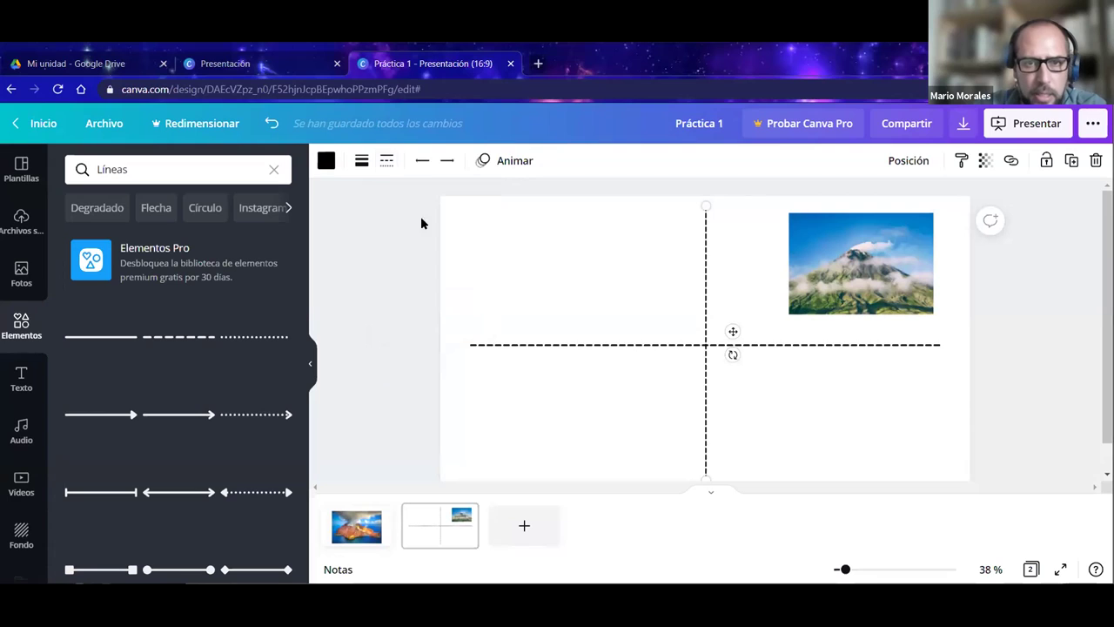
# Add an arrowhead to the vertical line's lower end and select the horizontal dashed line.
pyautogui.click(425, 167)
pyautogui.click(443, 268)
pyautogui.click(397, 349)
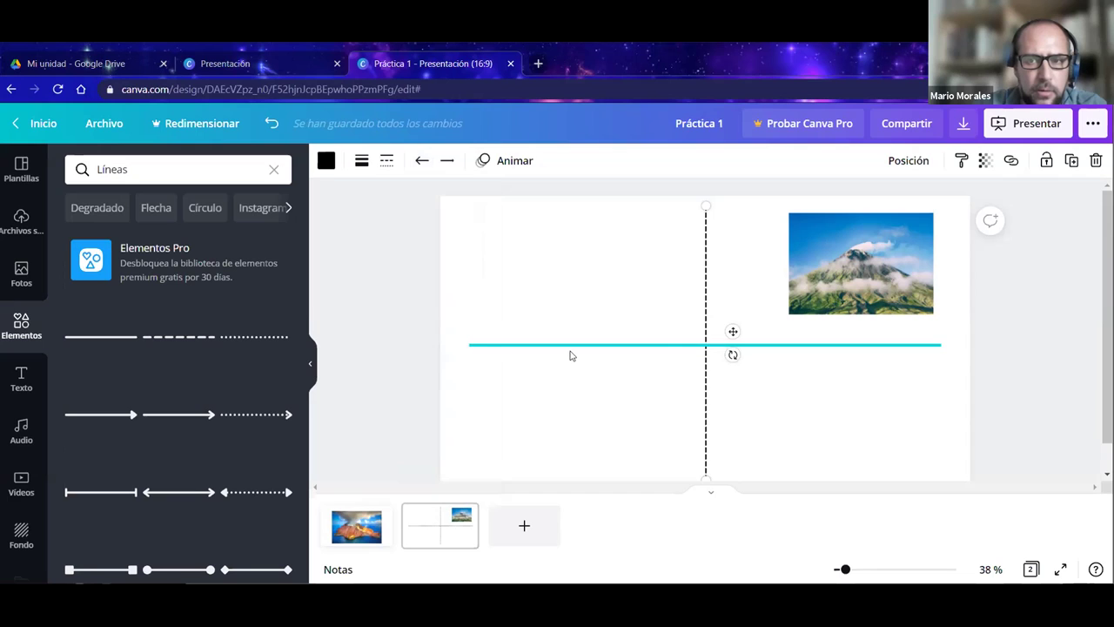
pyautogui.click(532, 386)
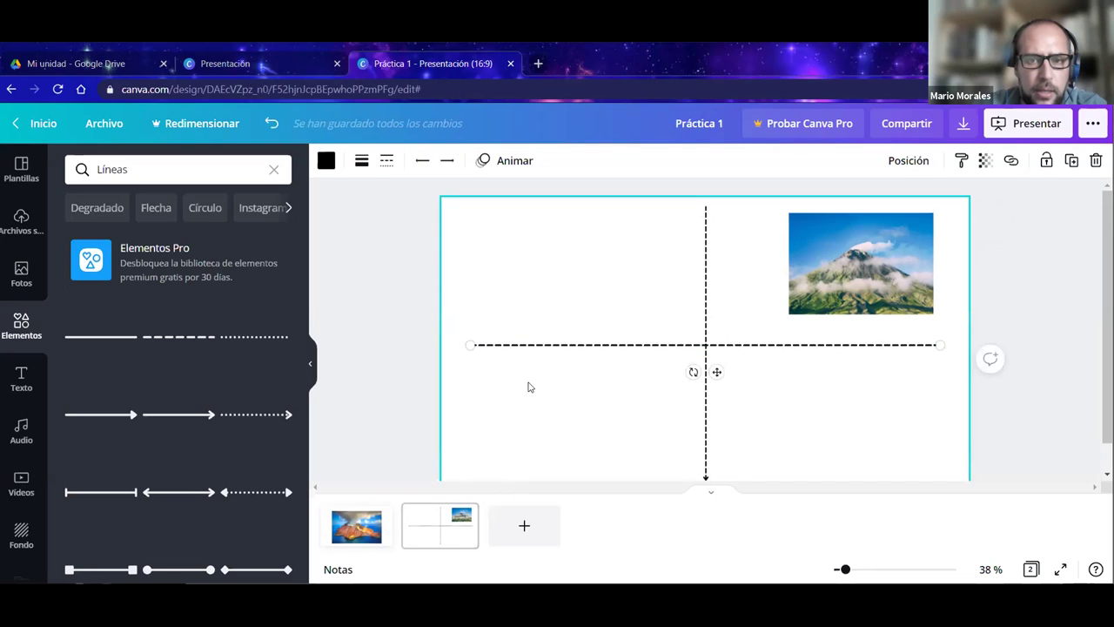
pyautogui.click(566, 347)
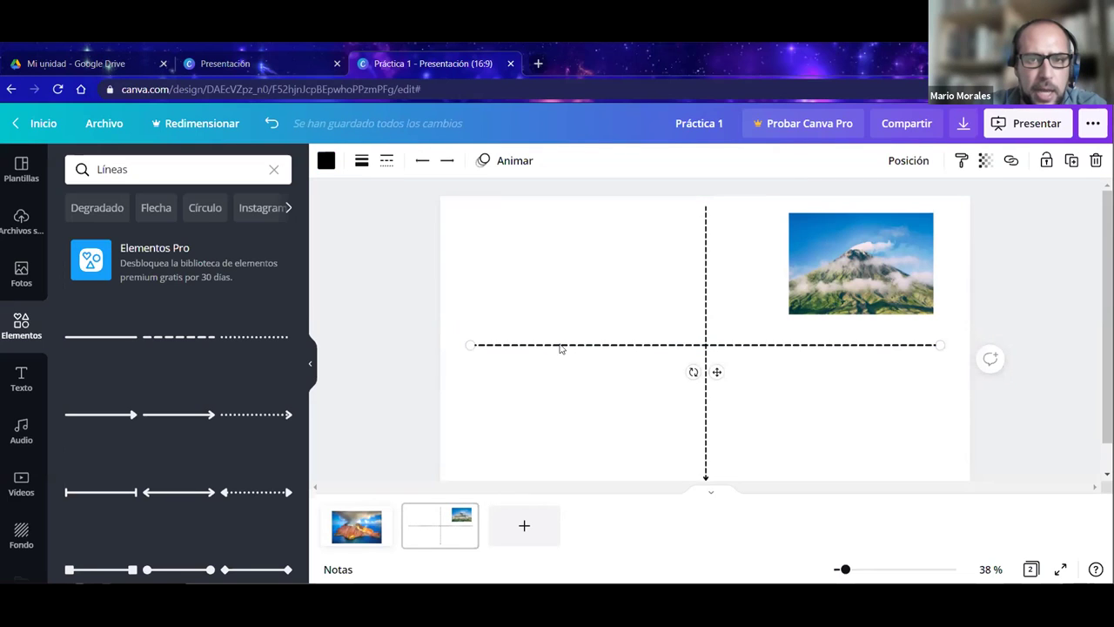
# Add a solid arrowhead to the right end of the horizontal dashed line.
pyautogui.click(445, 162)
pyautogui.click(388, 322)
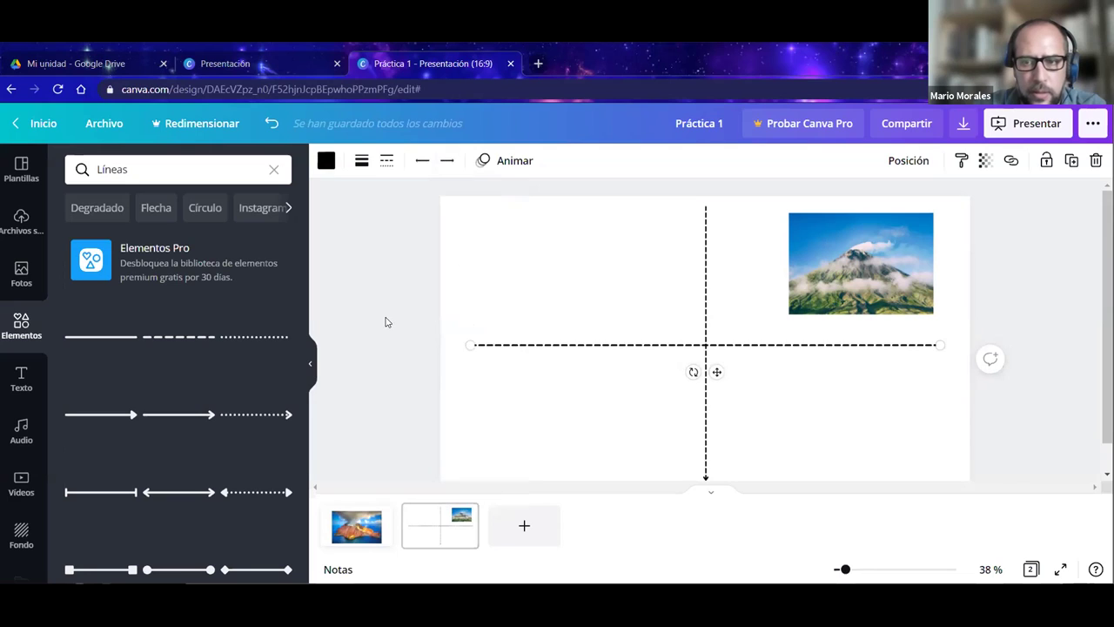
pyautogui.click(511, 401)
pyautogui.click(522, 347)
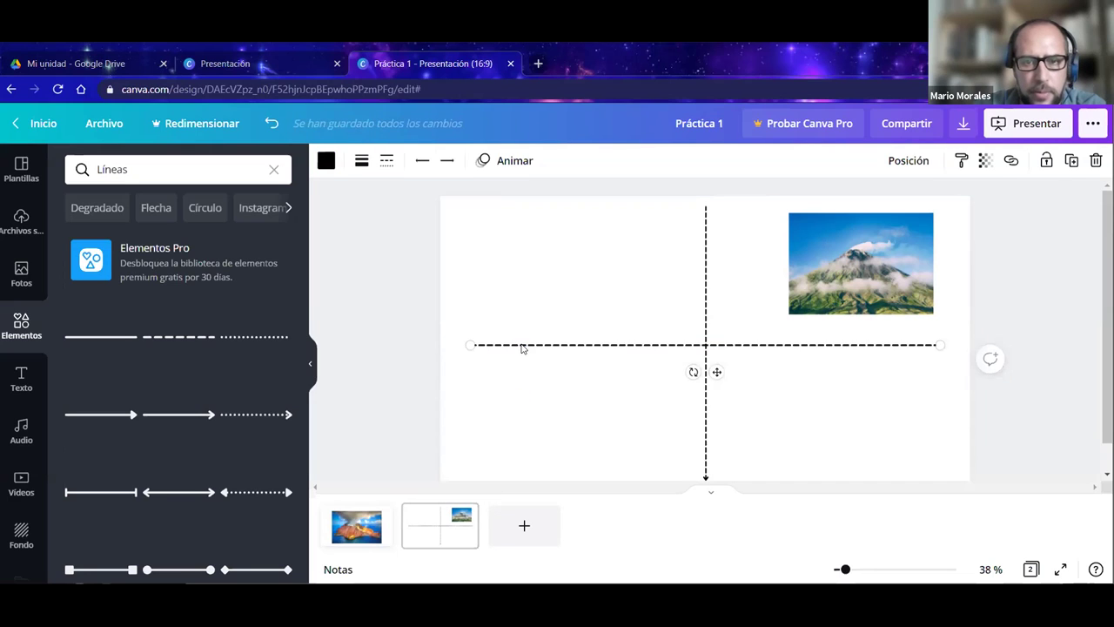
pyautogui.click(447, 162)
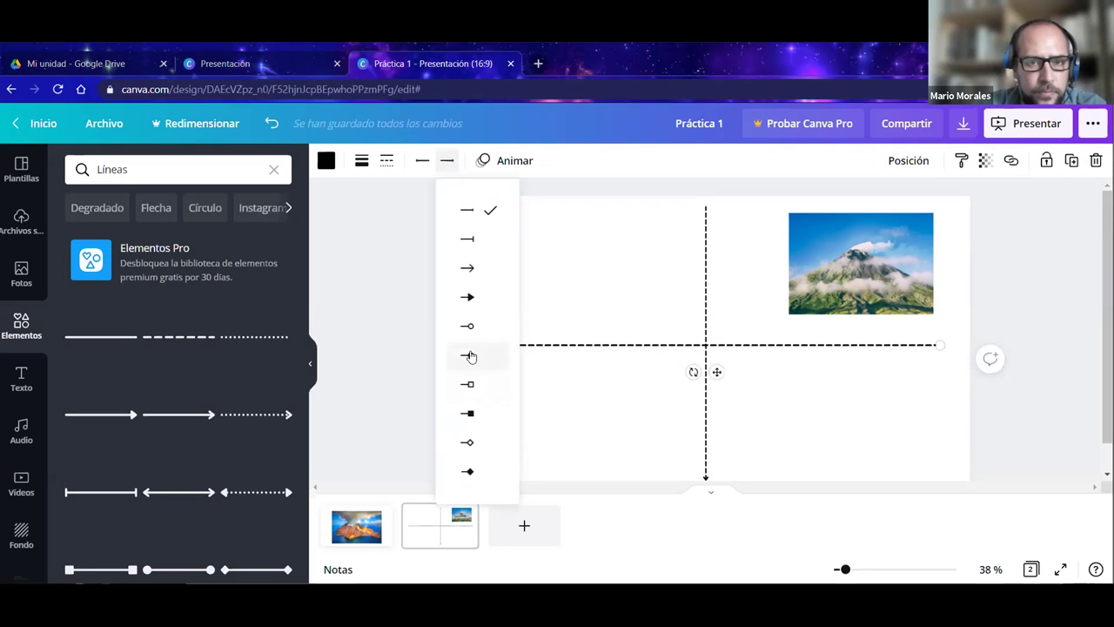
pyautogui.click(384, 349)
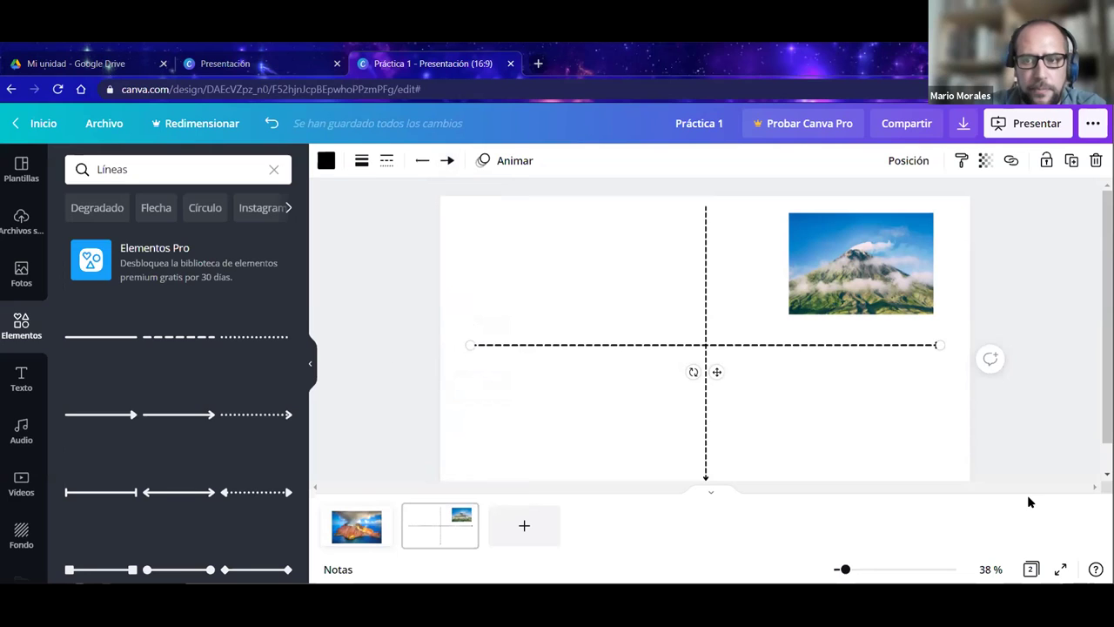
pyautogui.click(1006, 446)
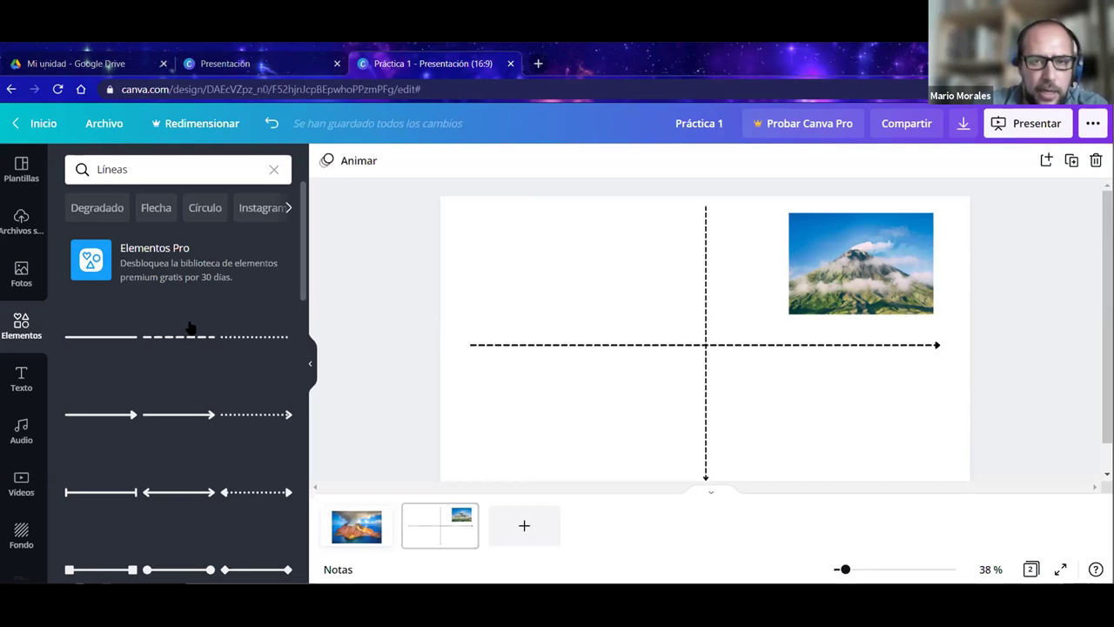
# Leave the Líneas results, open the full Formas collection and look through its shapes.
pyautogui.click(274, 168)
pyautogui.scroll(-2, 196, 416)
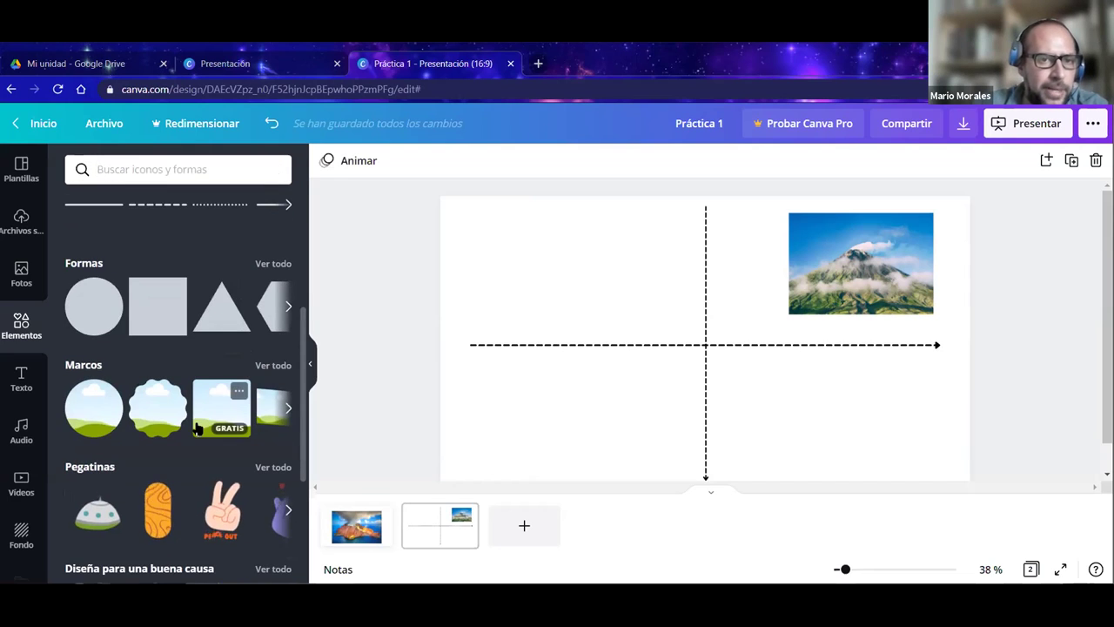
pyautogui.scroll(-1, 196, 427)
pyautogui.scroll(1, 197, 428)
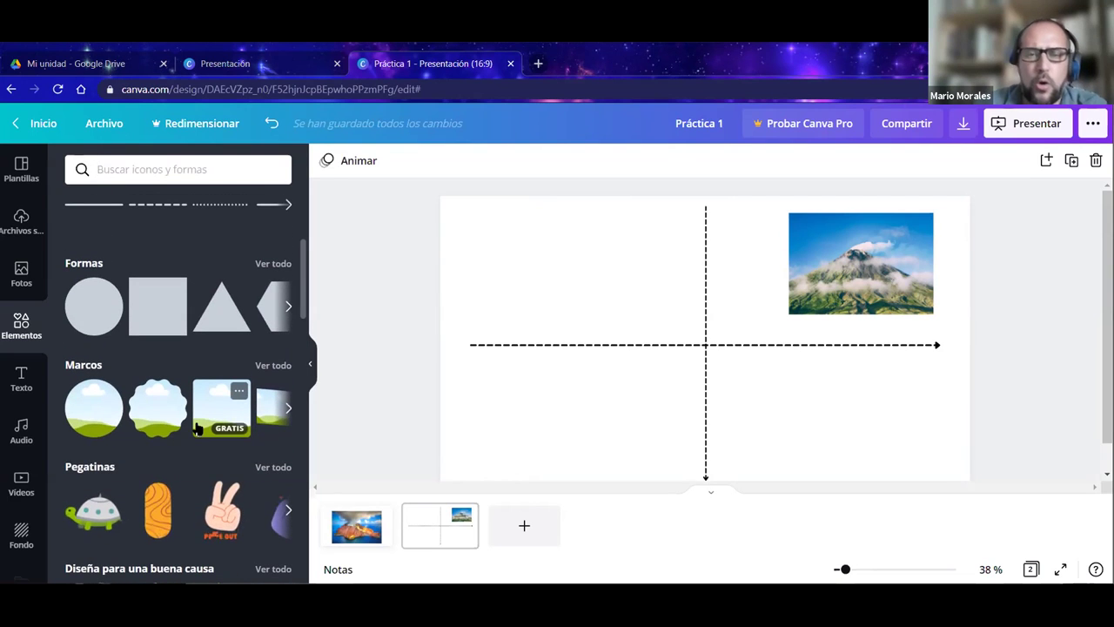
pyautogui.click(267, 265)
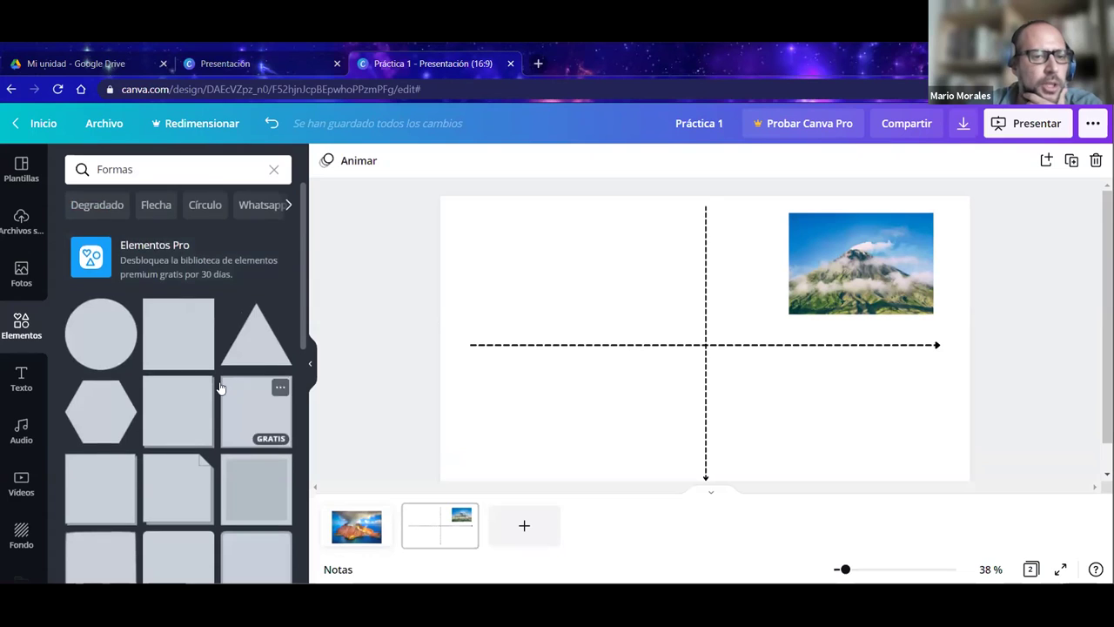
pyautogui.scroll(-10, 219, 386)
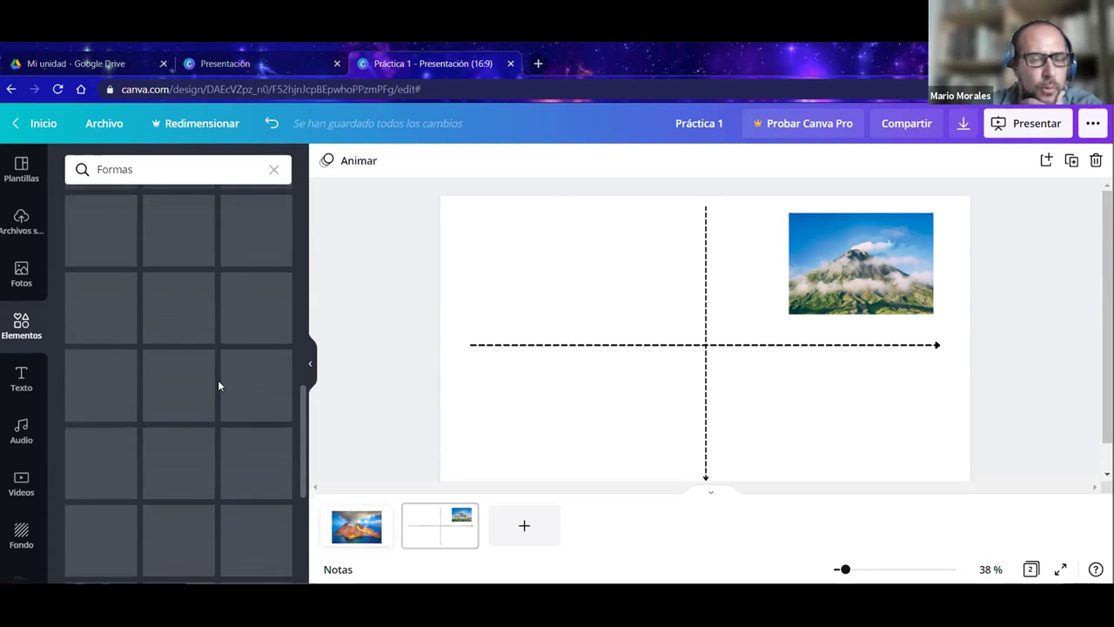
pyautogui.scroll(-5, 219, 386)
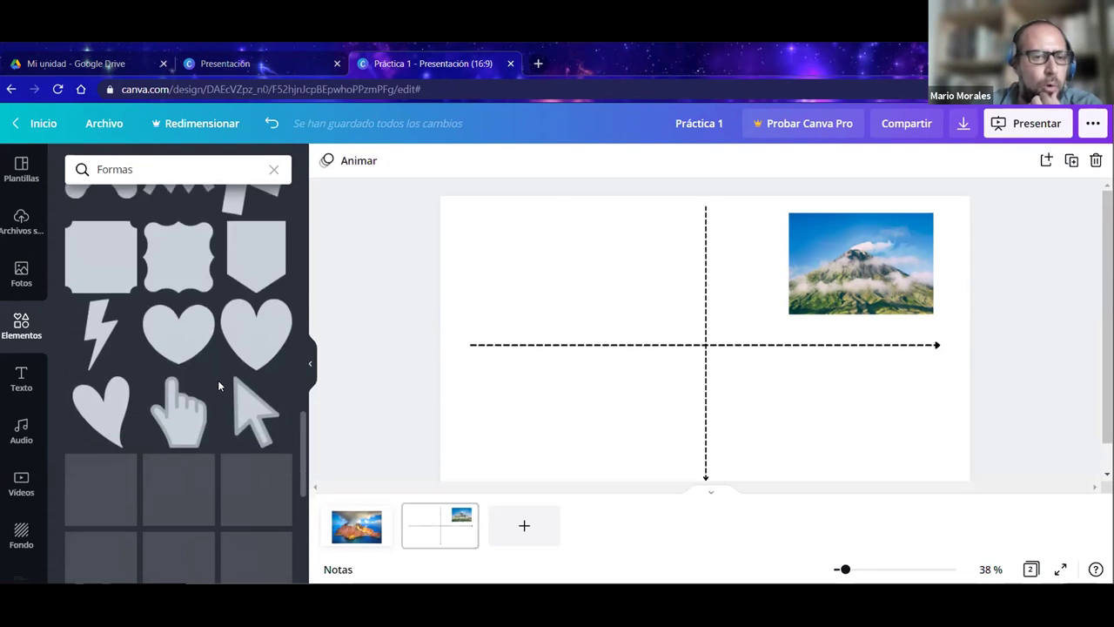
pyautogui.scroll(-4, 218, 383)
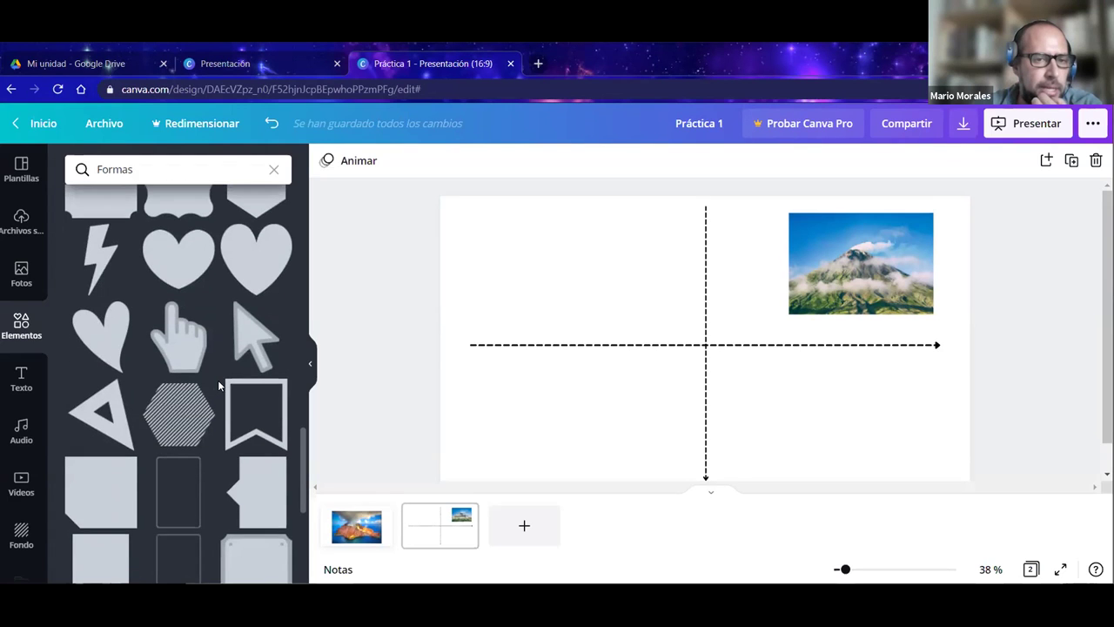
pyautogui.scroll(5, 217, 380)
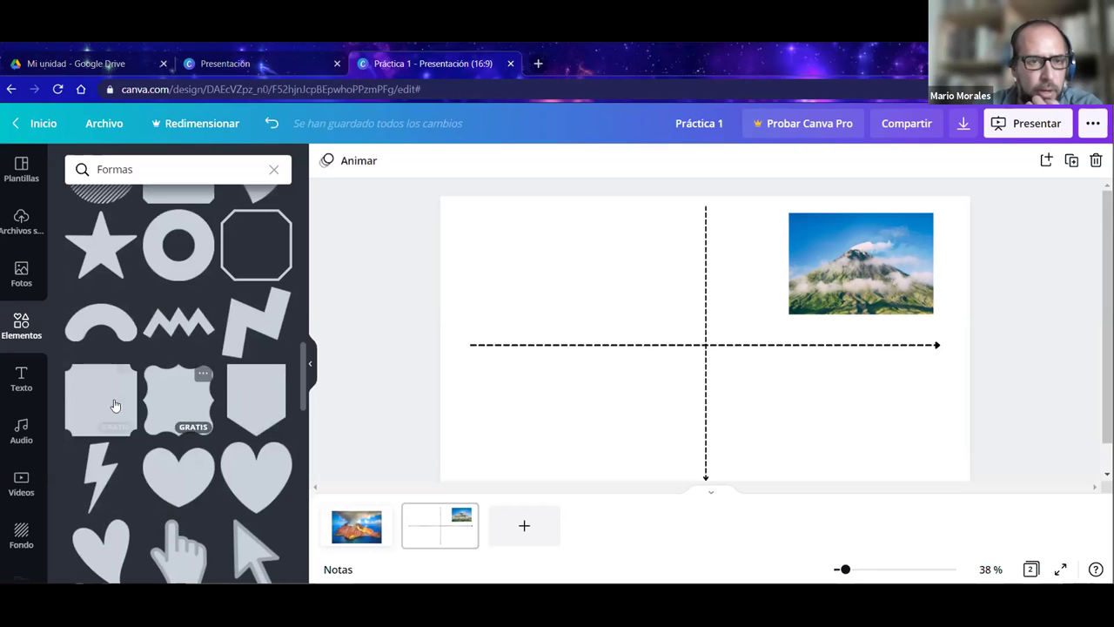
# Try out a wavy-edged square, shrunk to fit the page's upper-left quadrant, and delete it.
pyautogui.click(178, 400)
pyautogui.moveTo(682, 328); pyautogui.dragTo(532, 273)
pyautogui.moveTo(634, 369)
pyautogui.mouseDown()
pyautogui.moveTo(576, 310)
pyautogui.moveTo(591, 326)
pyautogui.mouseUp()
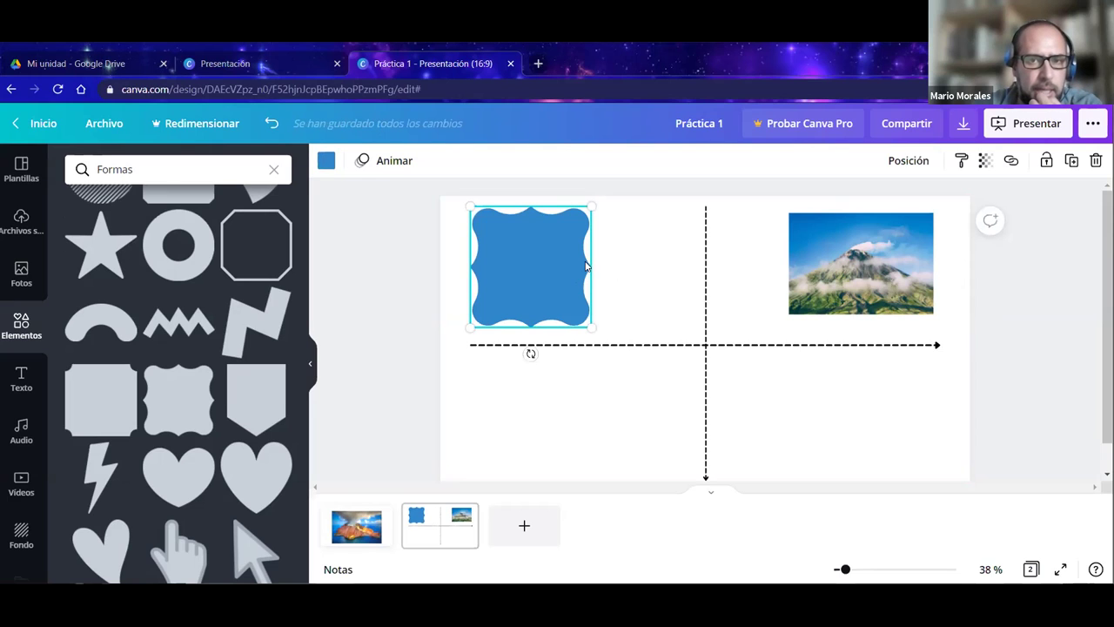
pyautogui.click(372, 278)
pyautogui.scroll(3, 193, 372)
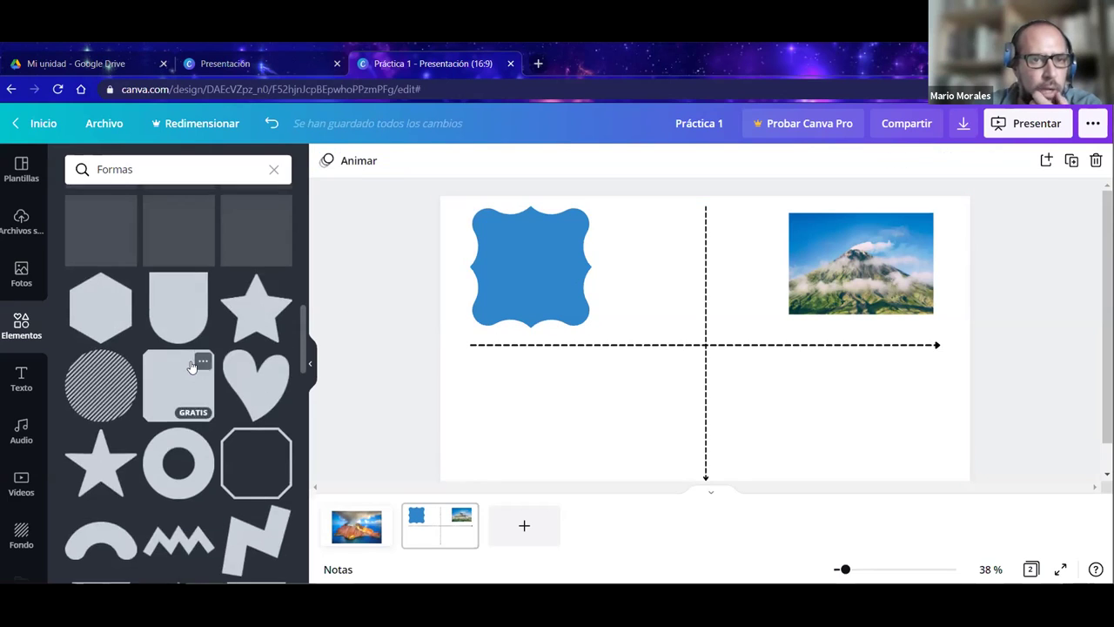
pyautogui.click(517, 291)
pyautogui.press('Delete')
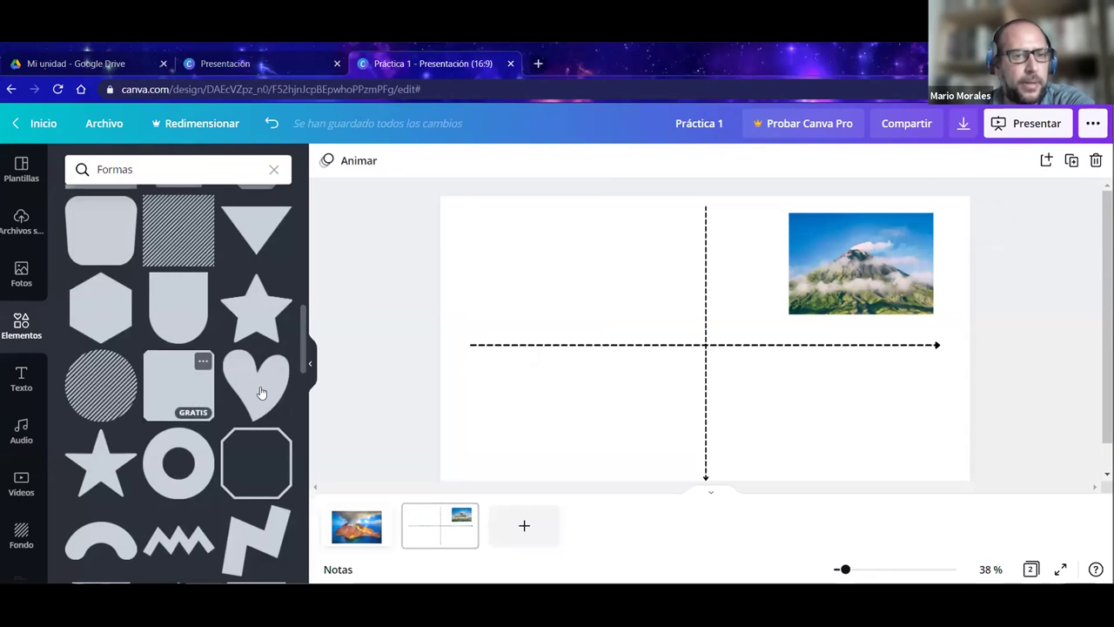
# Add the square with cut corners from Formas and stretch it into a wide rectangle filling the page's upper-left quadrant.
pyautogui.click(179, 385)
pyautogui.moveTo(672, 336); pyautogui.dragTo(532, 264)
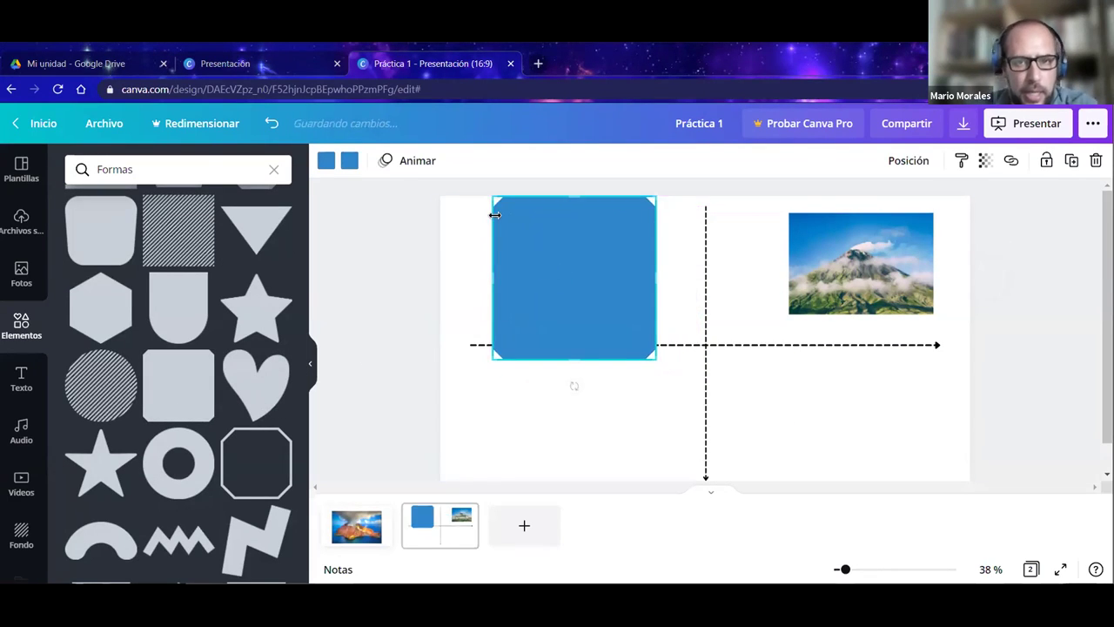
pyautogui.moveTo(493, 199); pyautogui.dragTo(493, 262)
pyautogui.moveTo(617, 267); pyautogui.dragTo(683, 267)
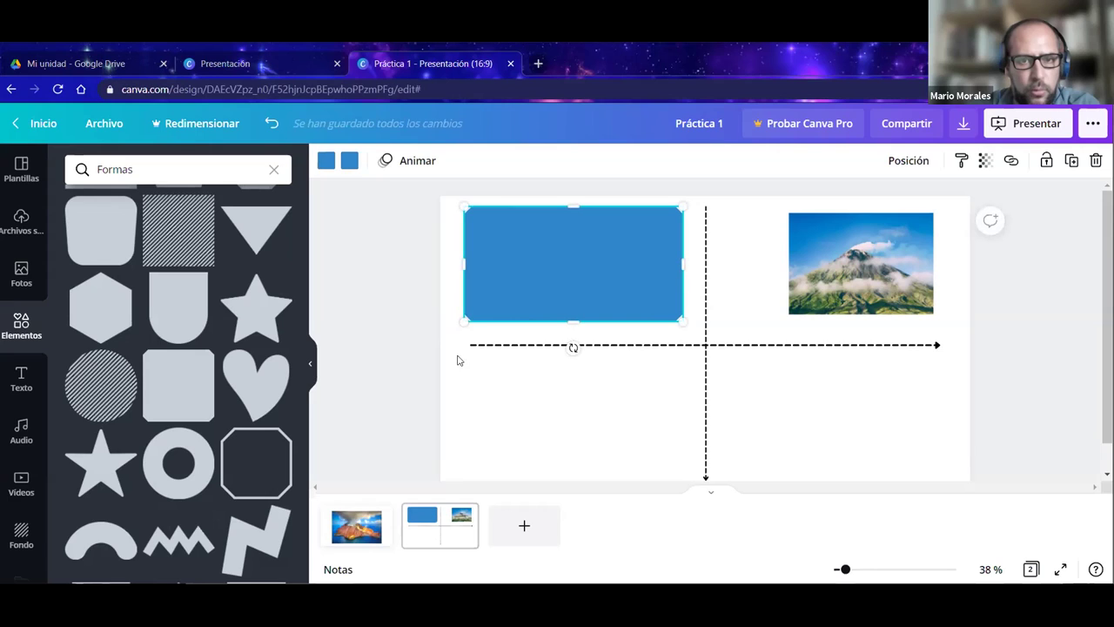
pyautogui.click(459, 361)
pyautogui.click(498, 261)
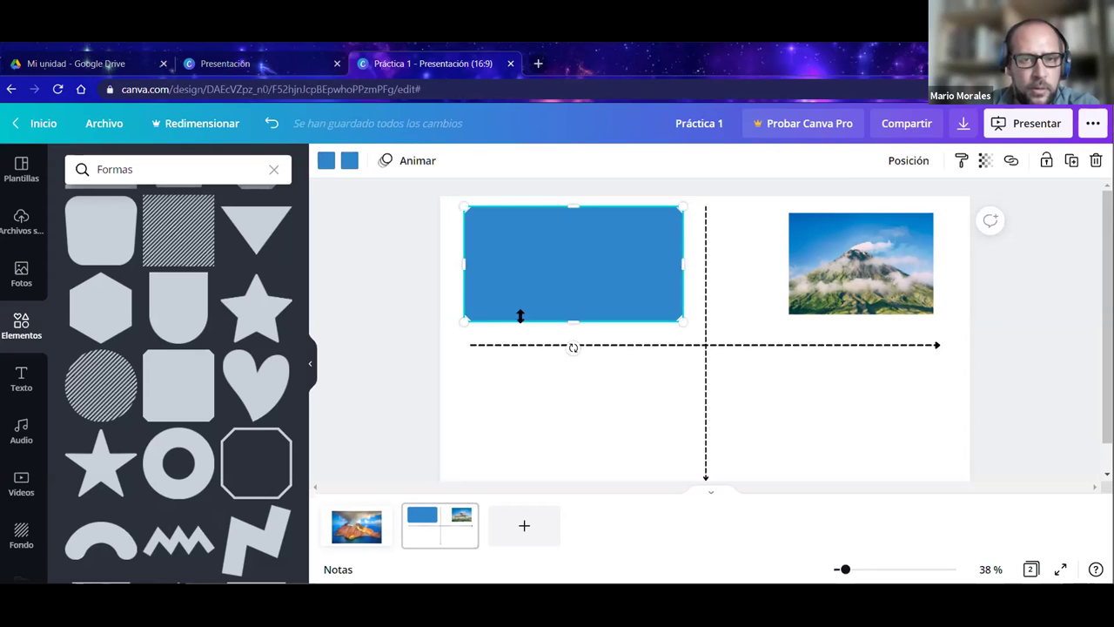
pyautogui.click(409, 311)
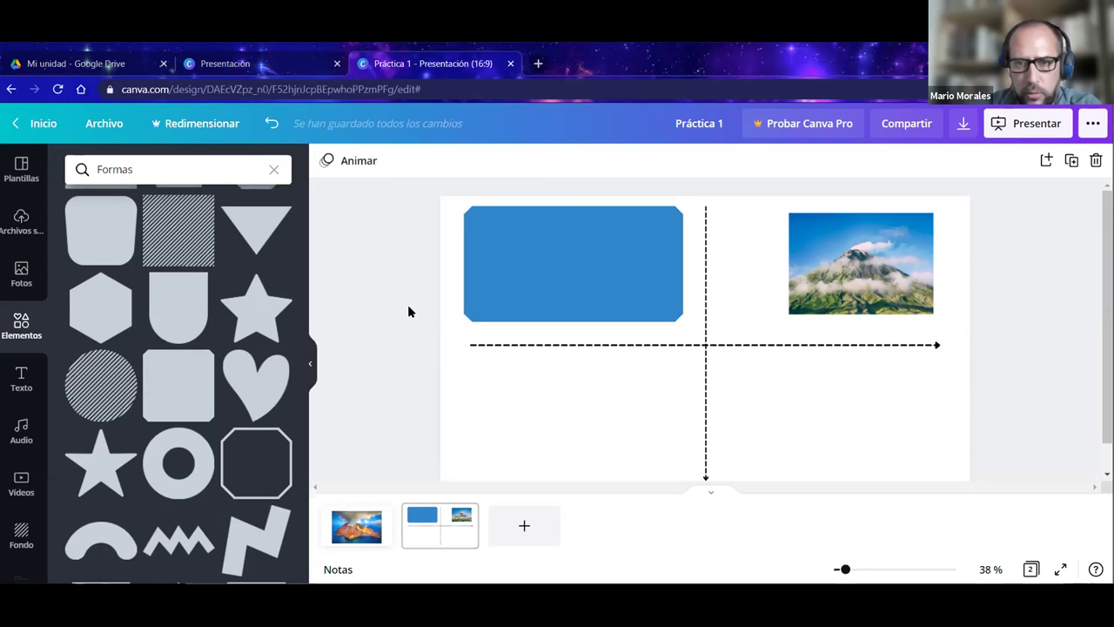
# Look through the rest of the Formas collection, including banners, speech bubbles and outlined frames, and close it.
pyautogui.scroll(-10, 130, 409)
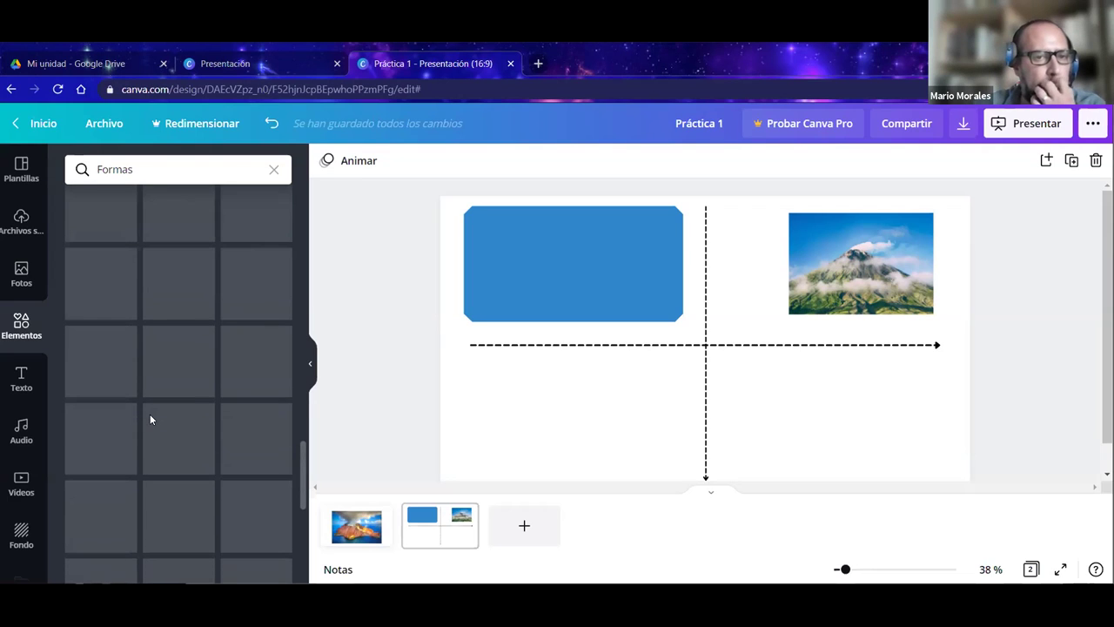
pyautogui.scroll(-5, 150, 420)
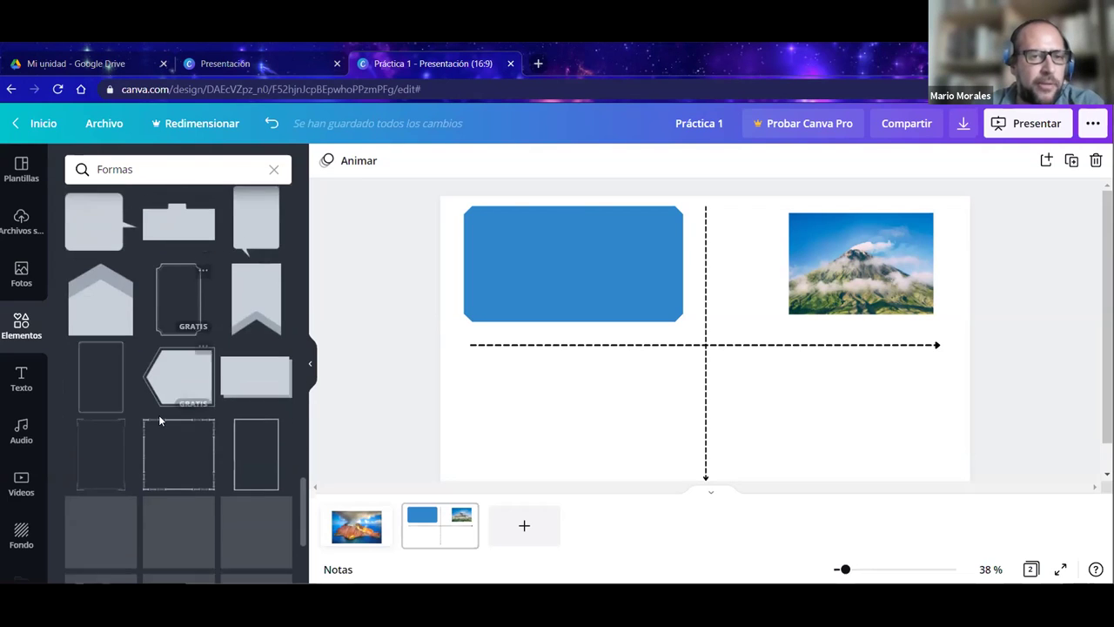
pyautogui.scroll(-5, 160, 421)
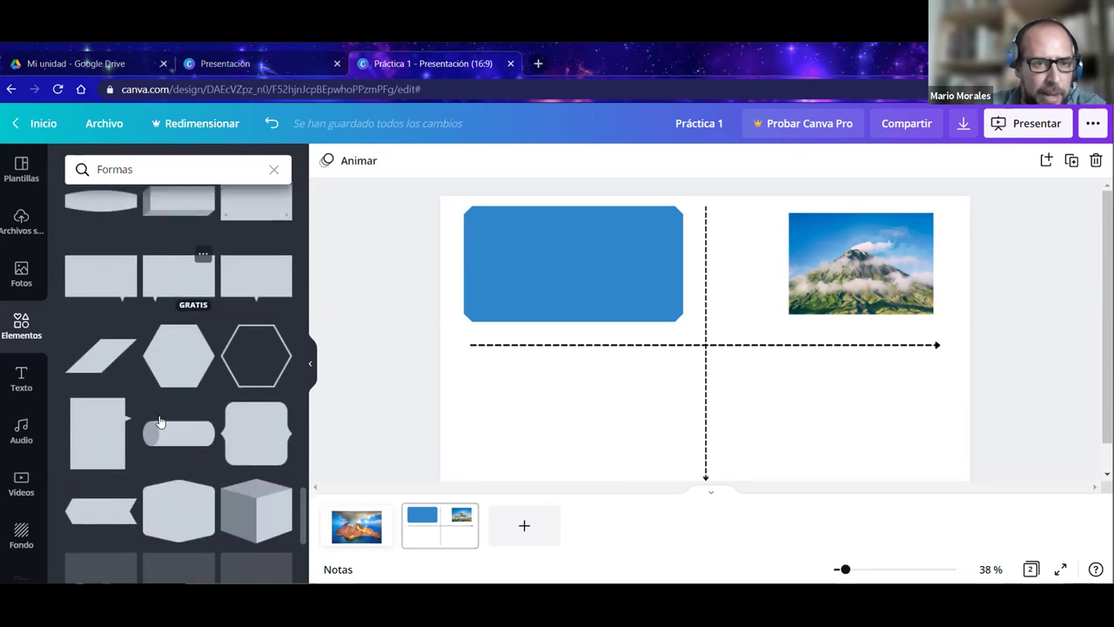
pyautogui.scroll(-5, 159, 422)
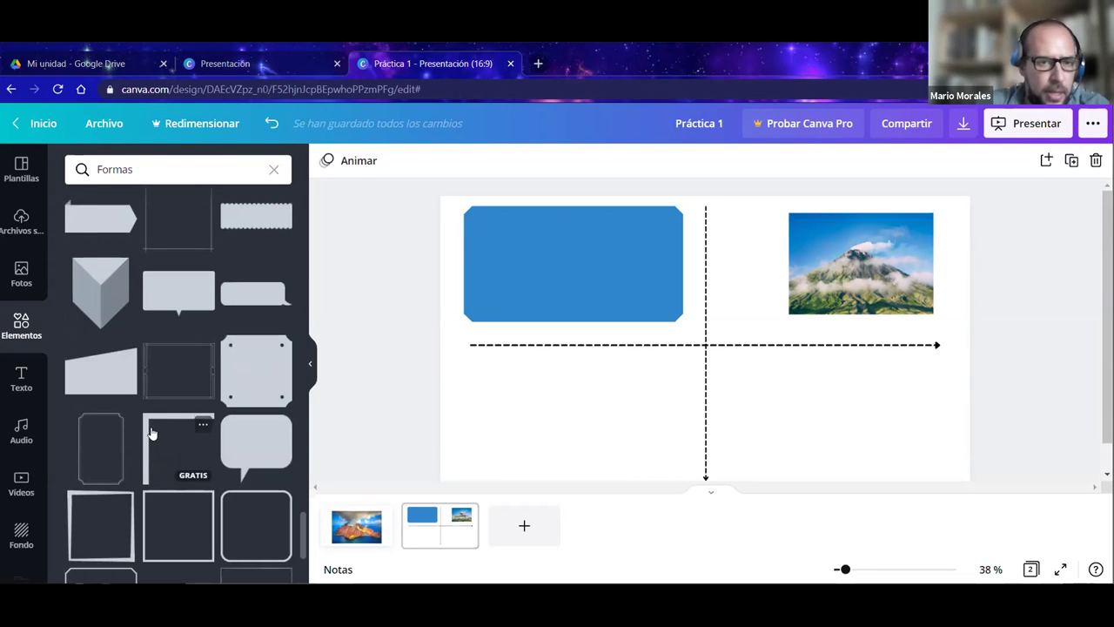
pyautogui.scroll(-3, 150, 433)
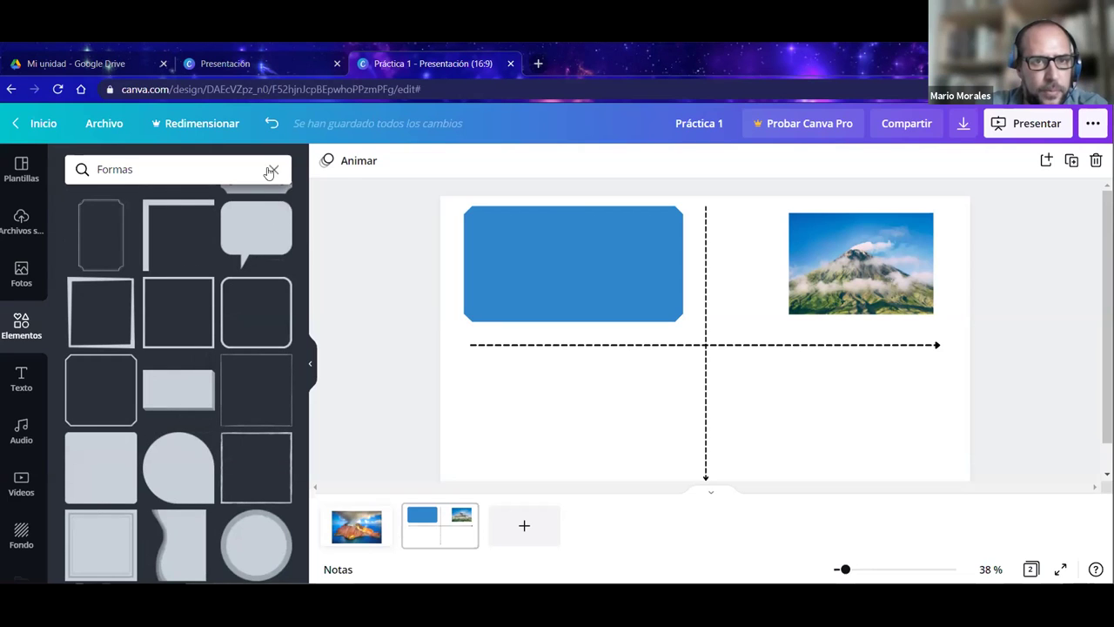
pyautogui.click(272, 171)
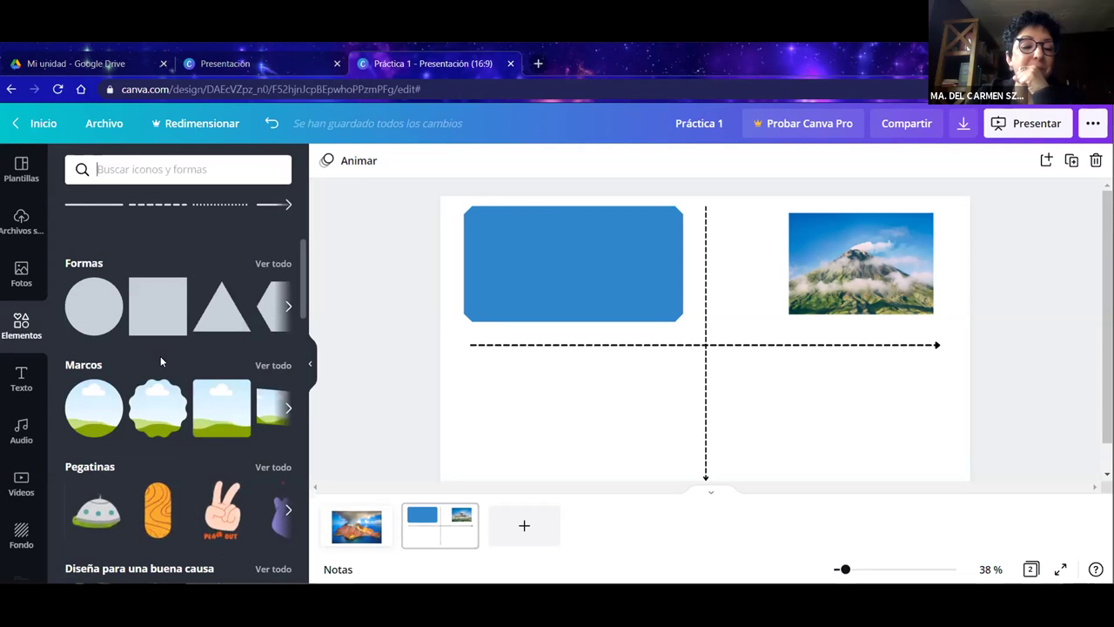
# Add the wide ragged brush-stroke frame from the full Marcos collection and move it clear of the volcano photo.
pyautogui.scroll(-2, 160, 356)
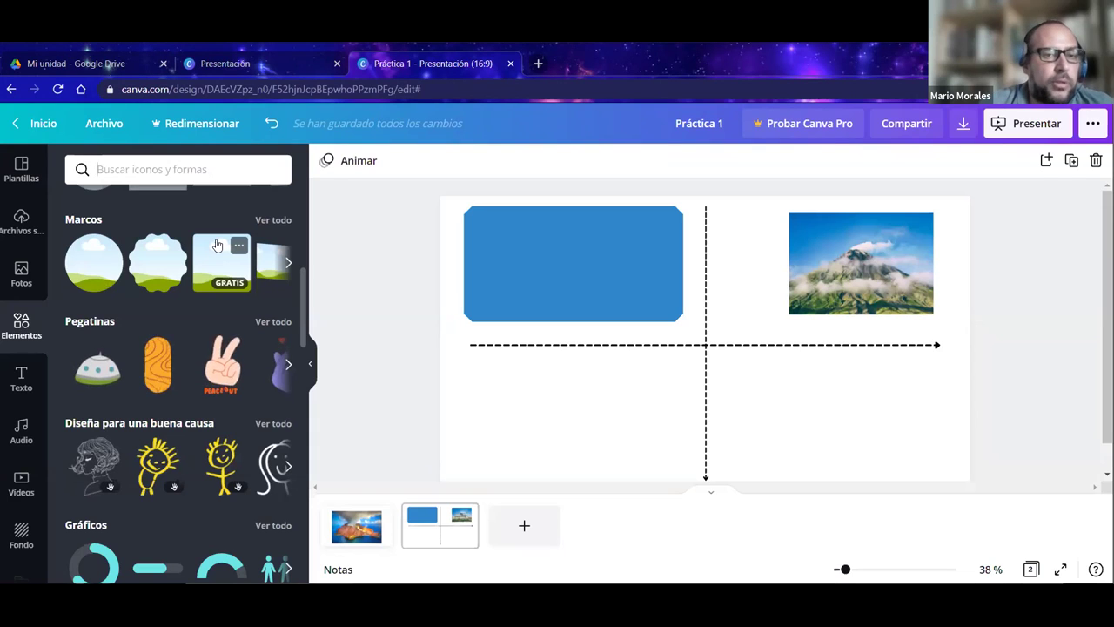
pyautogui.click(275, 222)
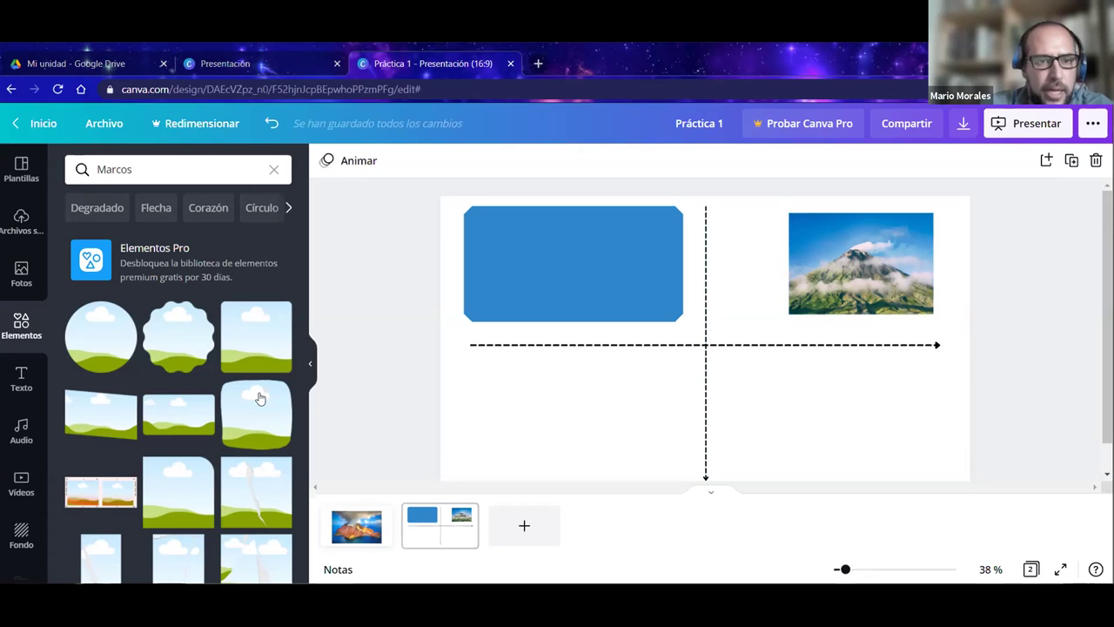
pyautogui.scroll(-5, 179, 417)
pyautogui.scroll(-5, 181, 412)
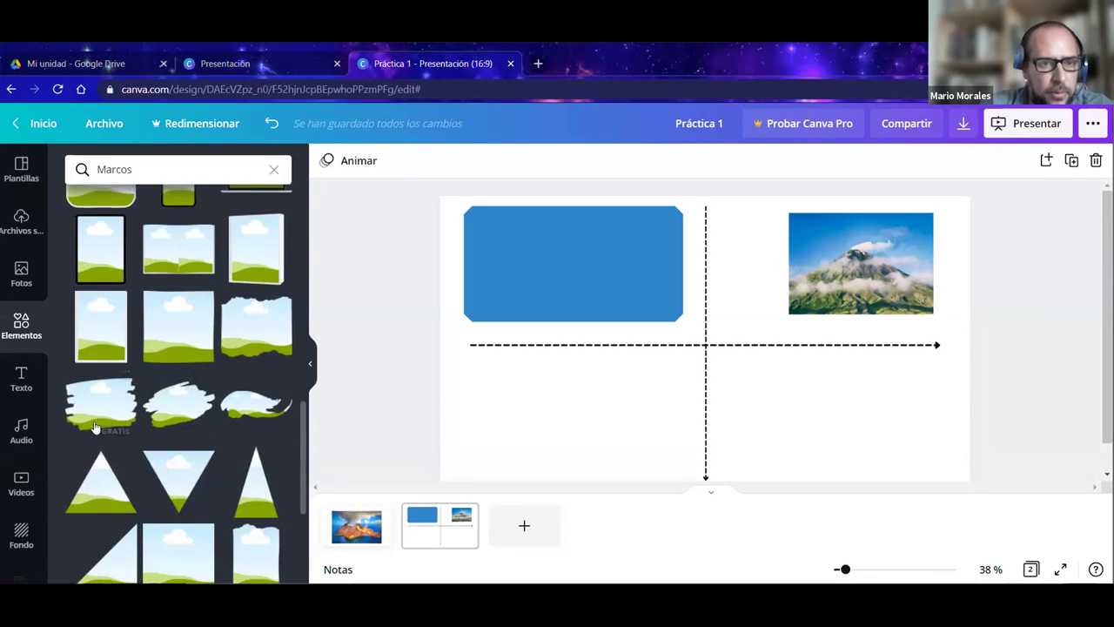
pyautogui.click(95, 412)
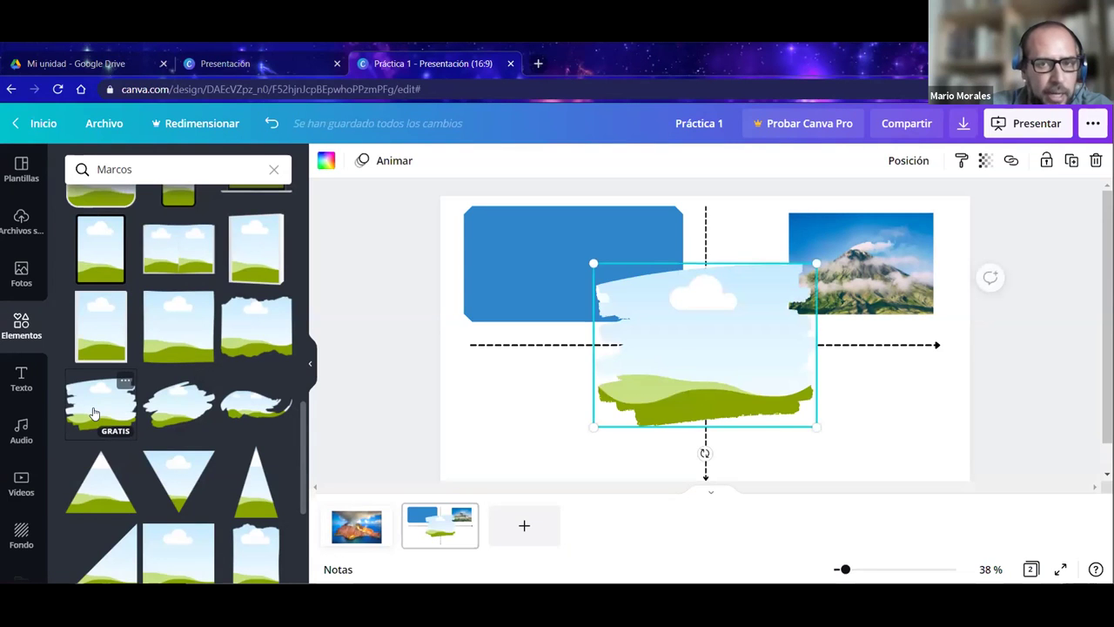
pyautogui.moveTo(699, 386)
pyautogui.mouseDown()
pyautogui.moveTo(790, 449)
pyautogui.moveTo(766, 393)
pyautogui.moveTo(594, 388)
pyautogui.moveTo(574, 346)
pyautogui.mouseUp()
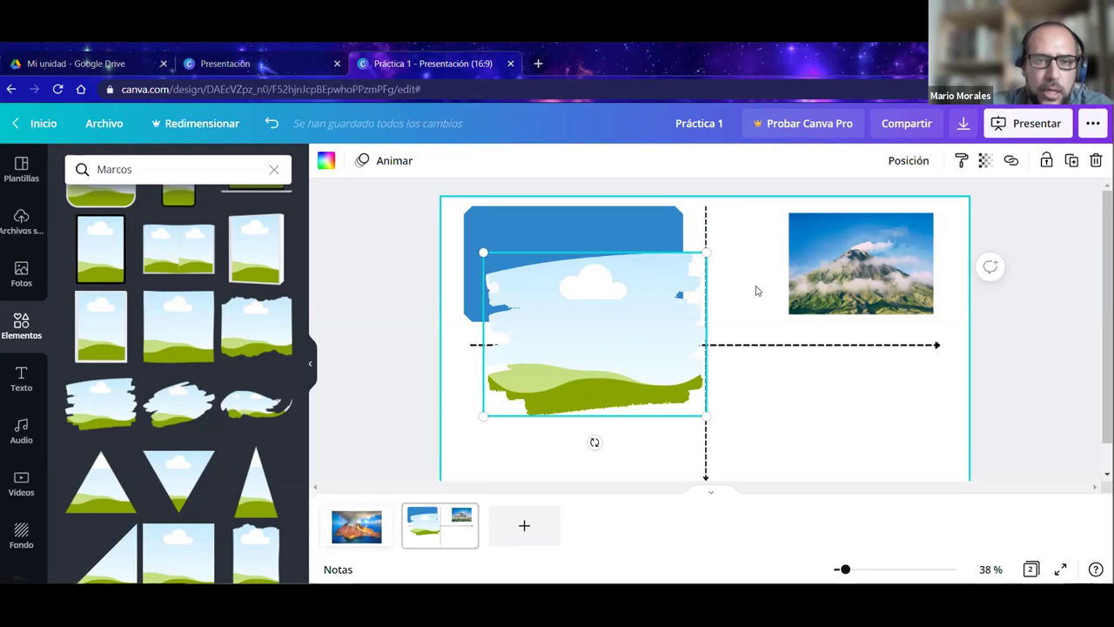
# Place the volcano photo inside the brush-stroke frame and shrink the frame to fit the page's upper-right quadrant.
pyautogui.click(859, 267)
pyautogui.moveTo(857, 268)
pyautogui.mouseDown()
pyautogui.moveTo(579, 349)
pyautogui.moveTo(774, 298)
pyautogui.moveTo(834, 323)
pyautogui.mouseUp()
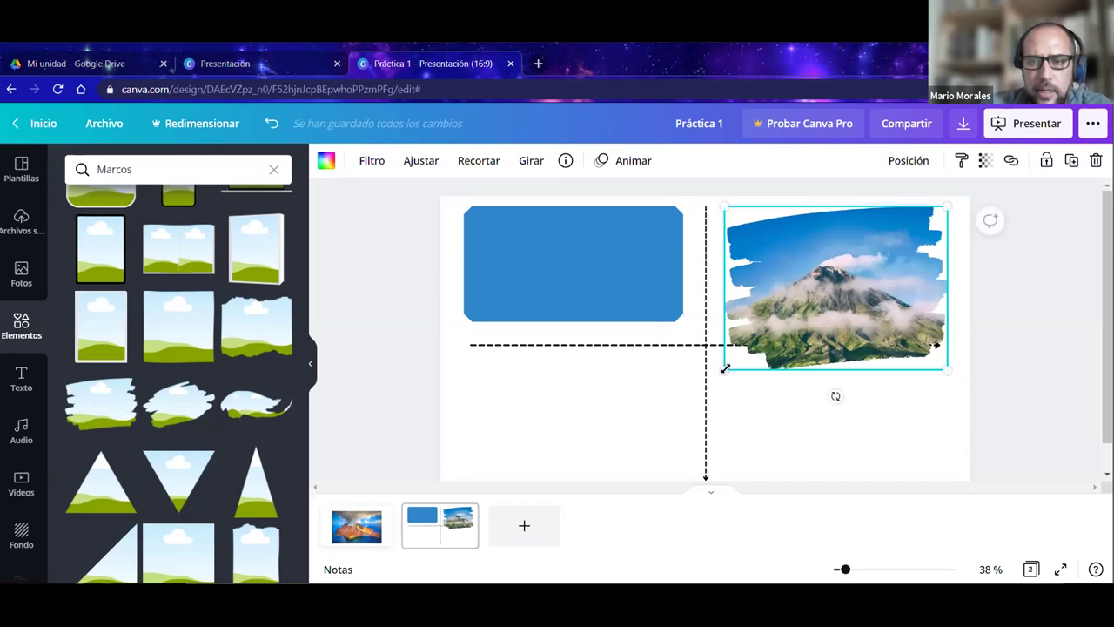
pyautogui.moveTo(753, 337); pyautogui.dragTo(777, 298)
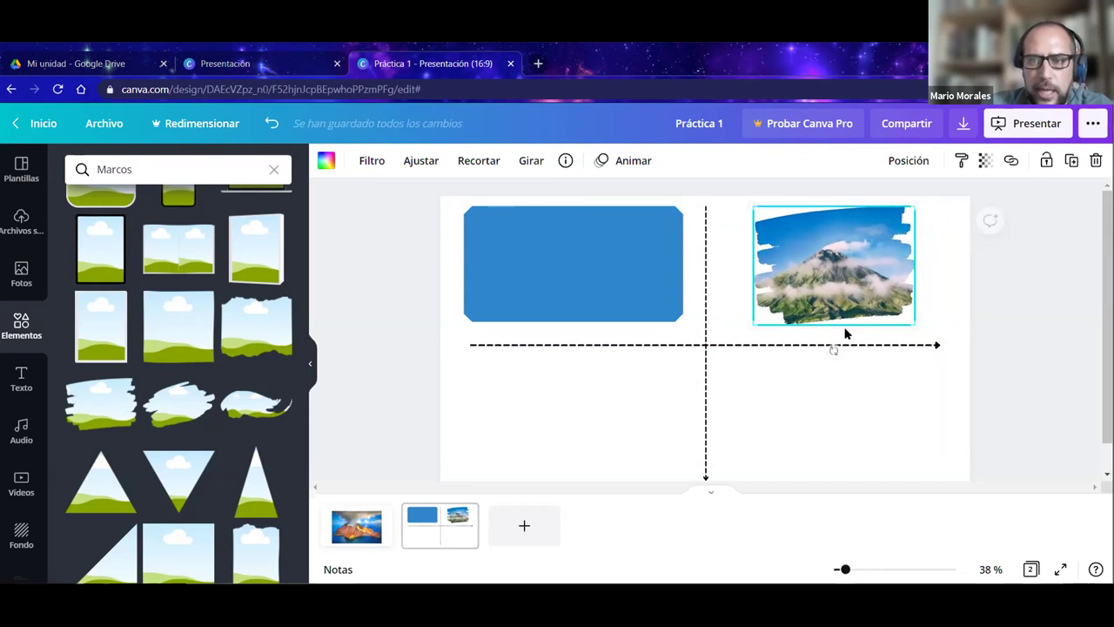
# Adjust the volcano photo's crop inside the brush-stroke frame by scaling it down slightly and repositioning it.
pyautogui.doubleClick(829, 278)
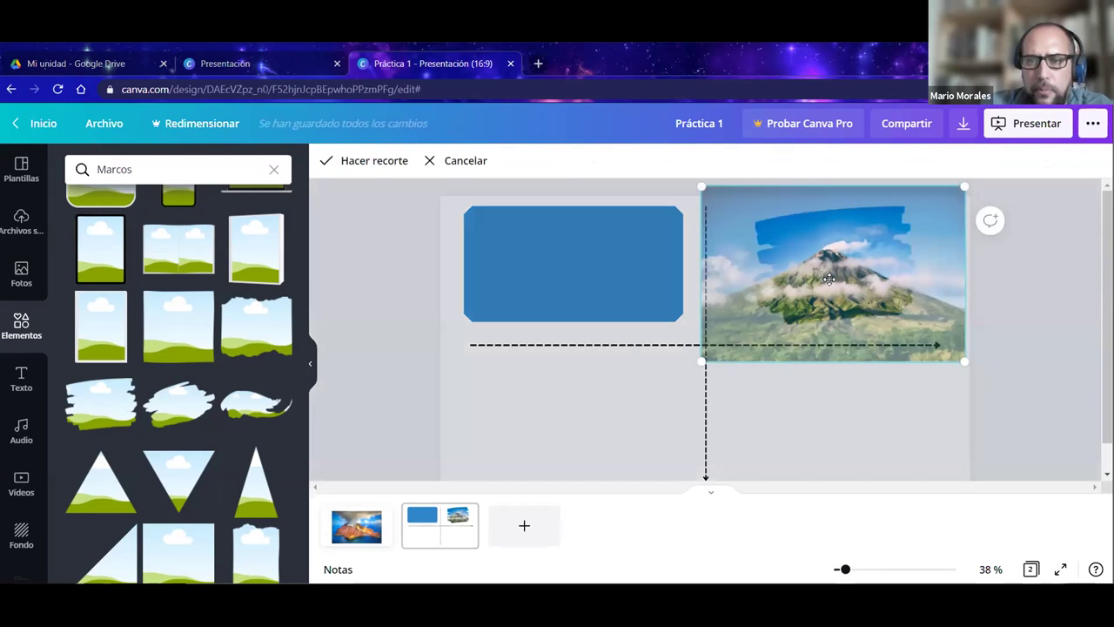
pyautogui.moveTo(700, 363); pyautogui.dragTo(718, 344)
pyautogui.moveTo(838, 286); pyautogui.dragTo(821, 295)
pyautogui.click(830, 404)
pyautogui.click(830, 404)
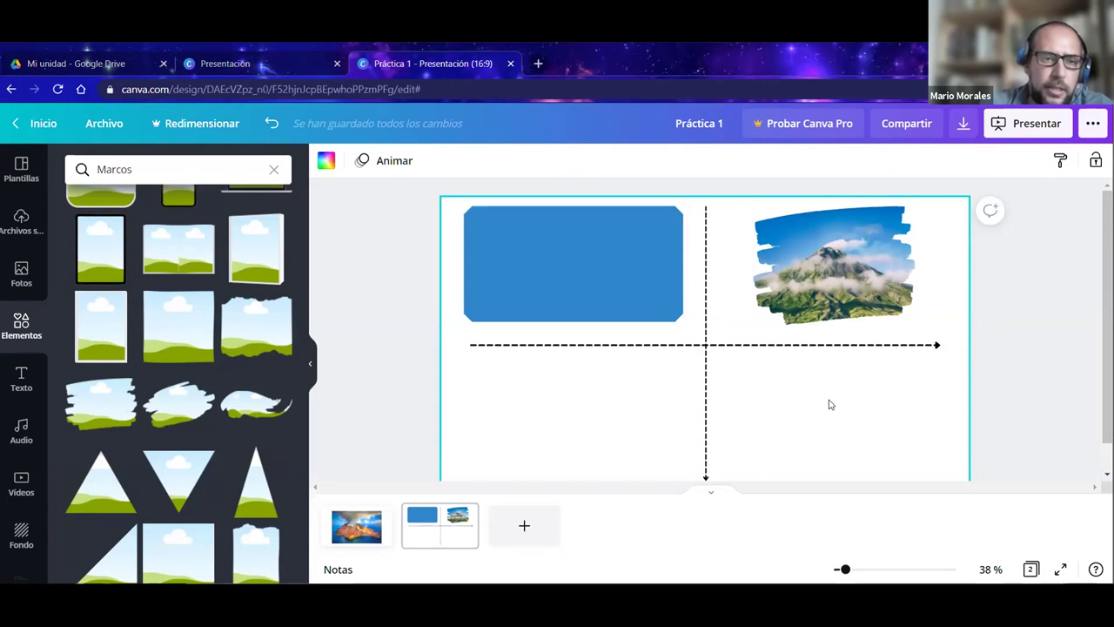
# Add the curved swoosh brush frame to page 2 and cut the volcanic island photo from page 1.
pyautogui.click(275, 418)
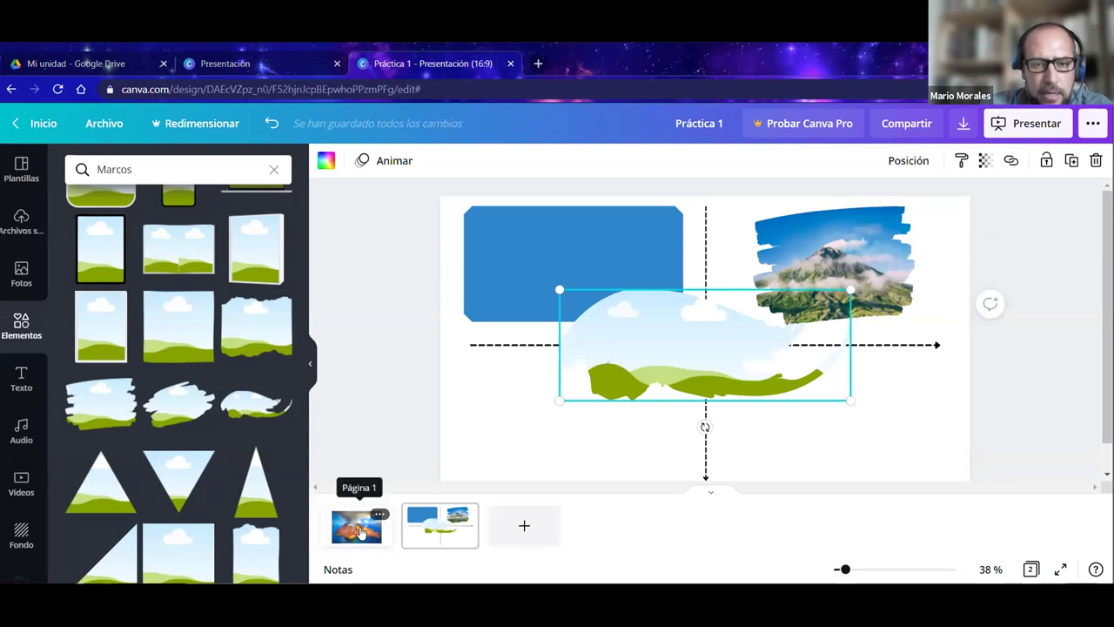
pyautogui.click(362, 533)
pyautogui.click(640, 359)
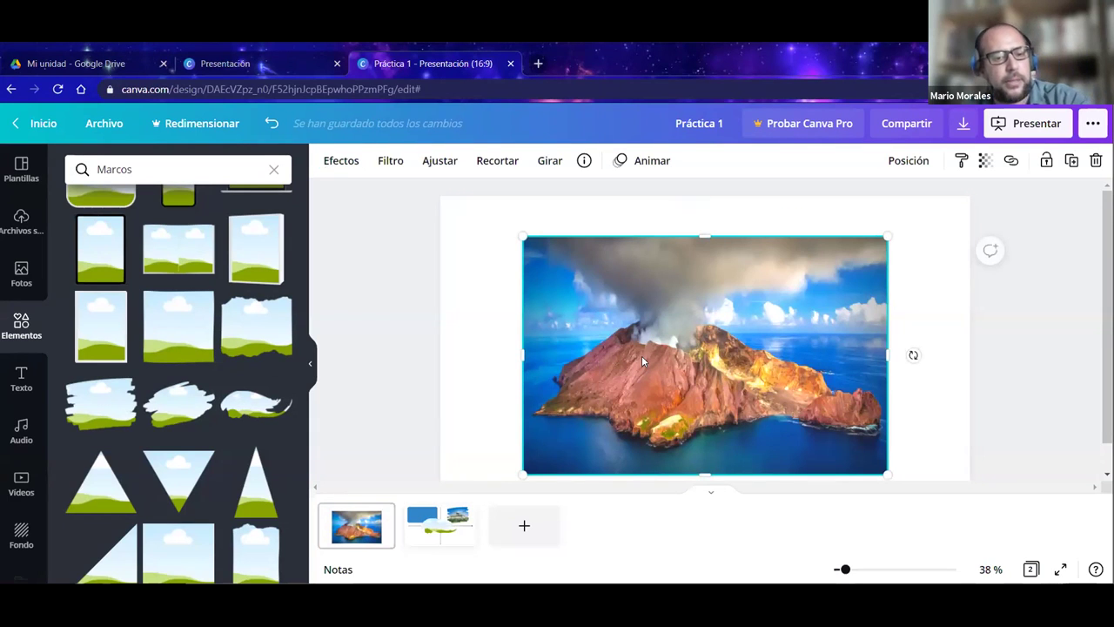
pyautogui.press('Delete')
# Move the swoosh frame on page 2 below the horizontal arrow at the page's left margin and paste the volcanic island photo into it.
pyautogui.click(462, 524)
pyautogui.moveTo(694, 350); pyautogui.dragTo(597, 416)
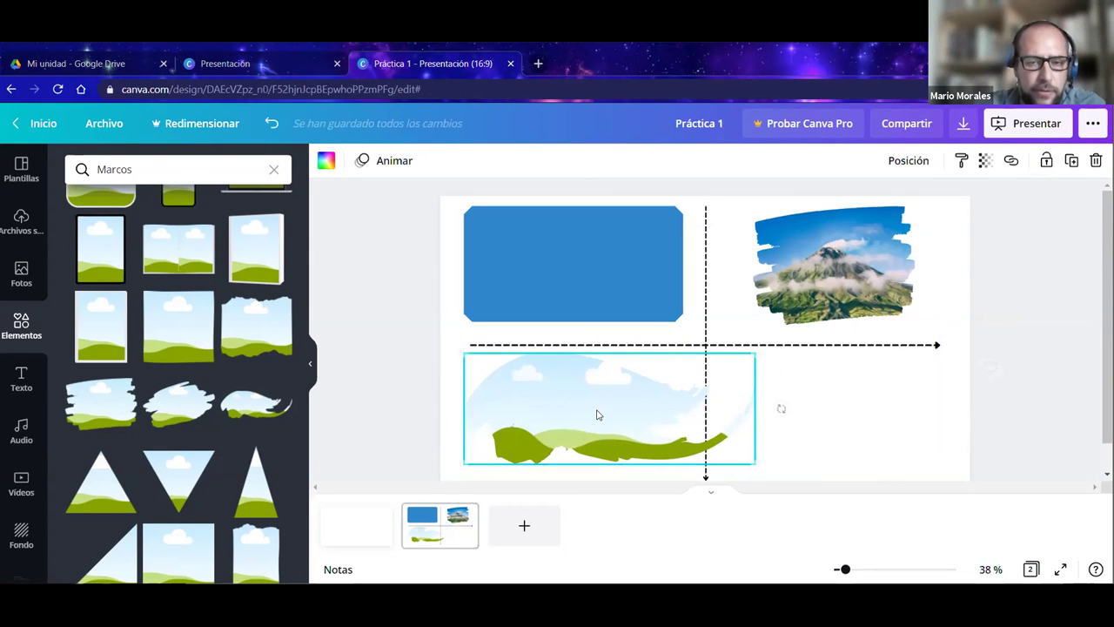
pyautogui.click(801, 387)
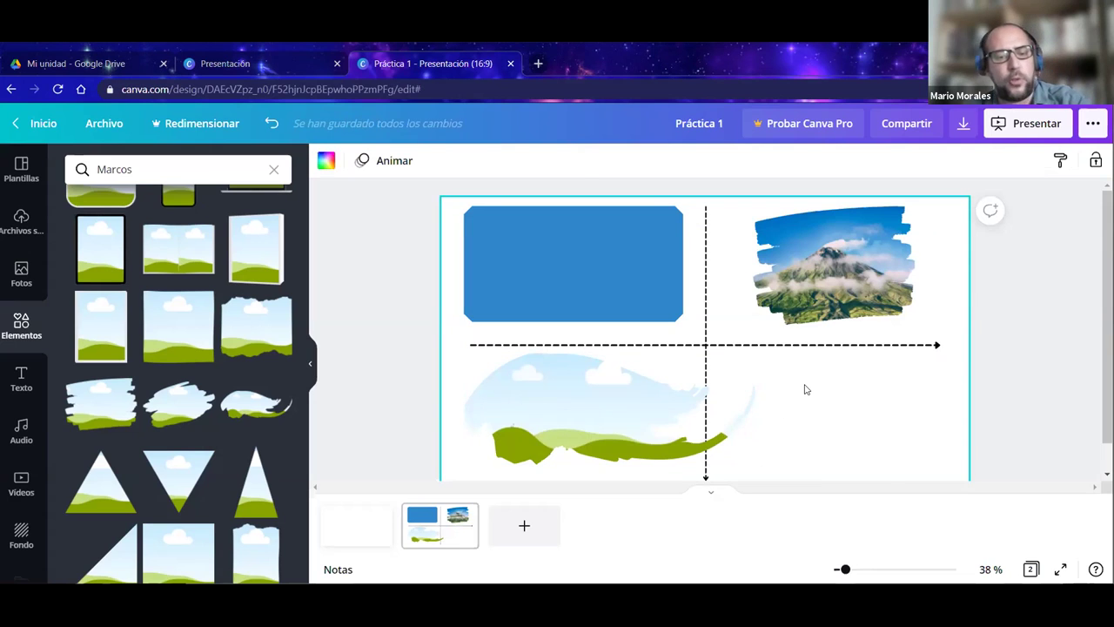
pyautogui.hotkey('ctrl', 'v')
pyautogui.moveTo(728, 338); pyautogui.dragTo(553, 404)
pyautogui.click(830, 450)
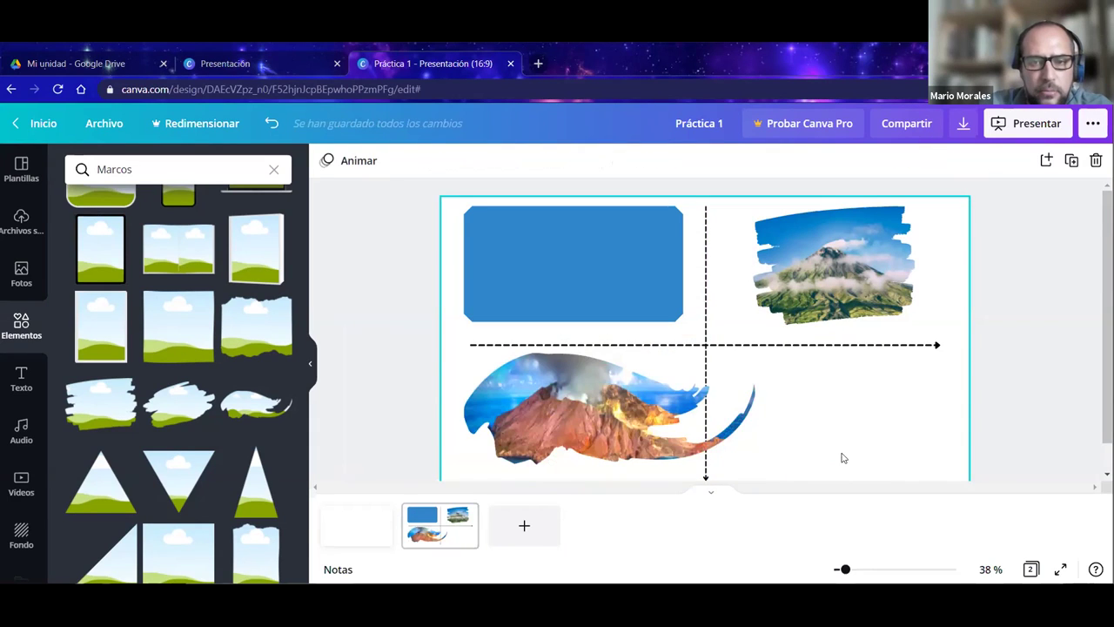
# Try to reposition and rescale the island photo's crop inside the swoosh frame.
pyautogui.doubleClick(579, 411)
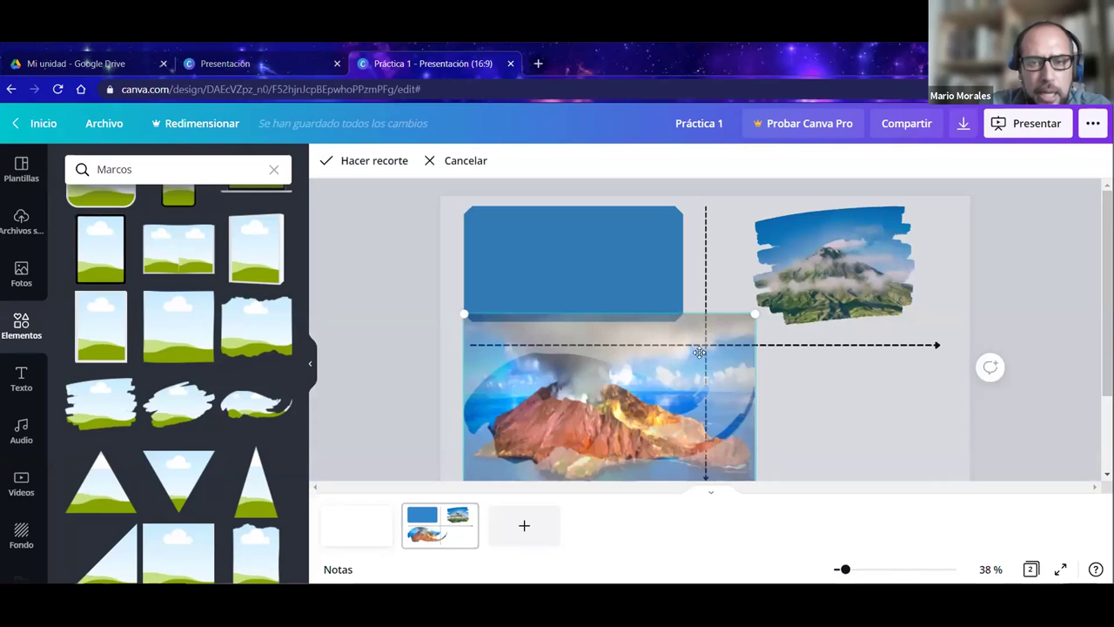
pyautogui.moveTo(718, 349); pyautogui.dragTo(717, 349)
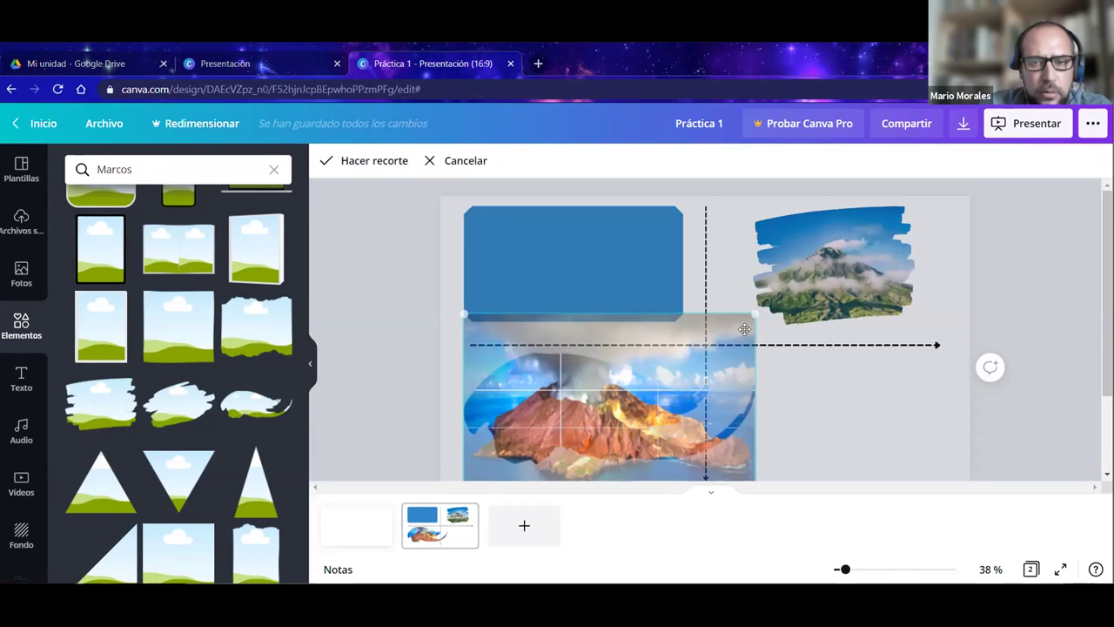
pyautogui.click(799, 403)
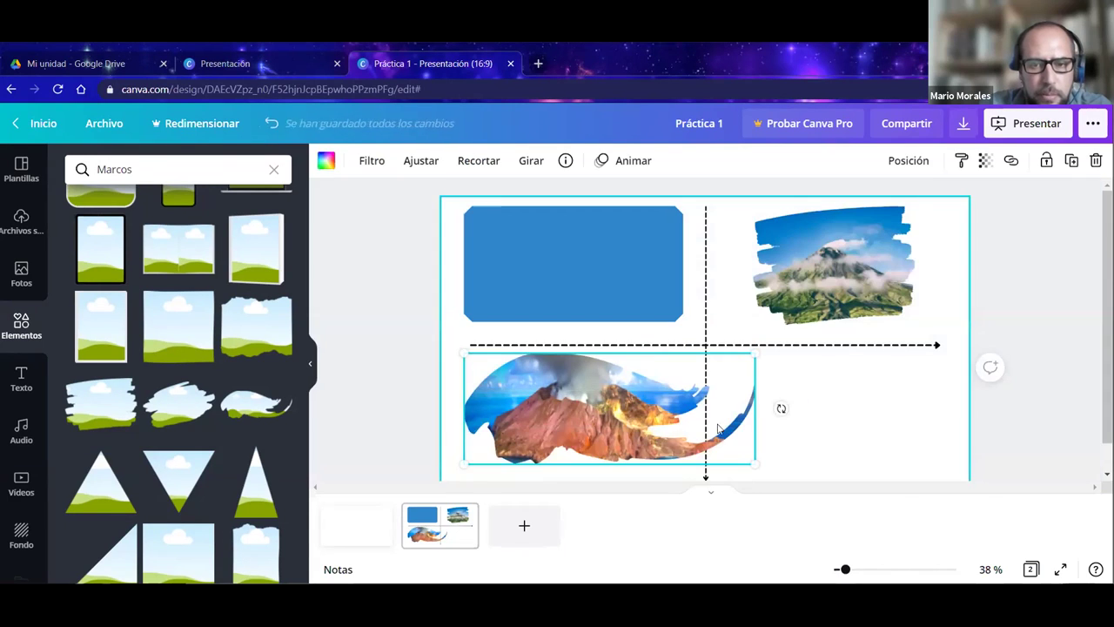
pyautogui.doubleClick(584, 391)
pyautogui.scroll(-1, 550, 466)
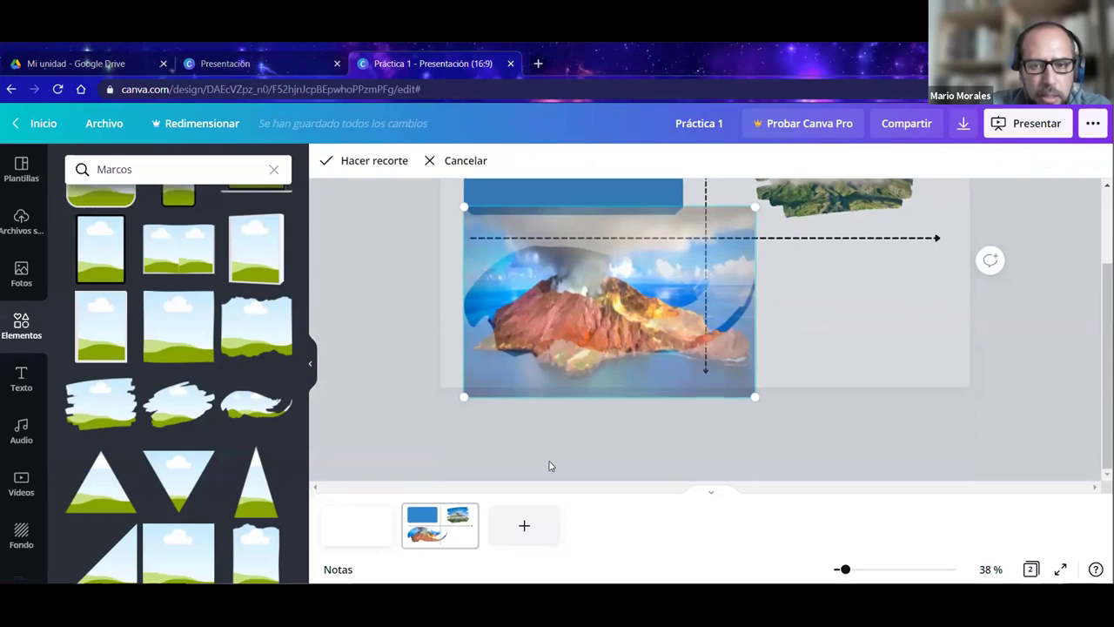
pyautogui.moveTo(498, 361); pyautogui.dragTo(503, 359)
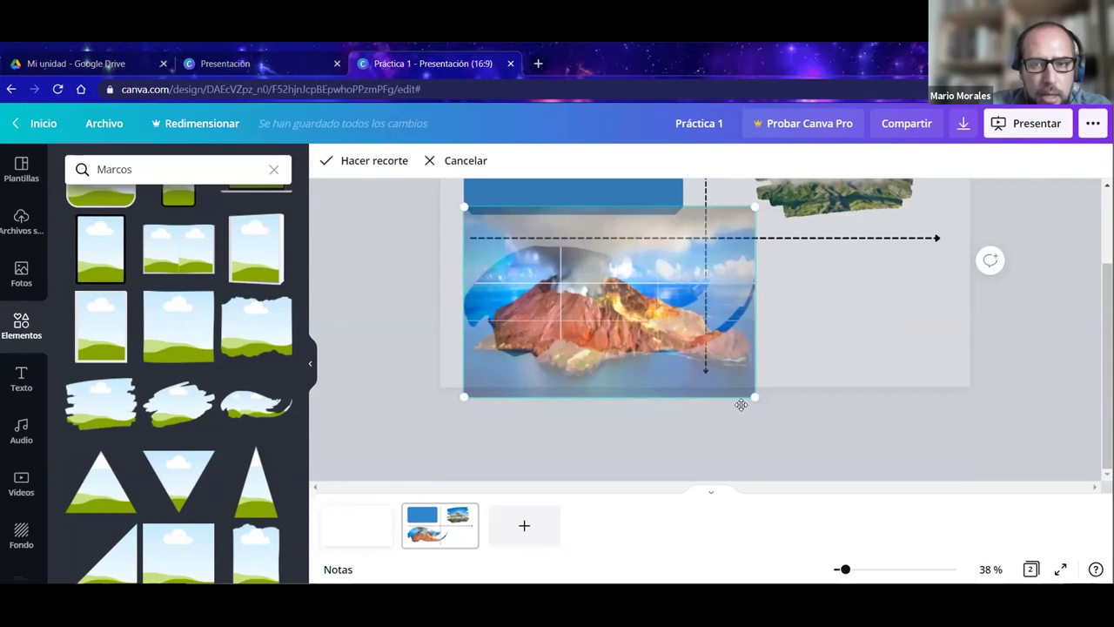
pyautogui.scroll(1, 544, 399)
pyautogui.scroll(-1, 578, 469)
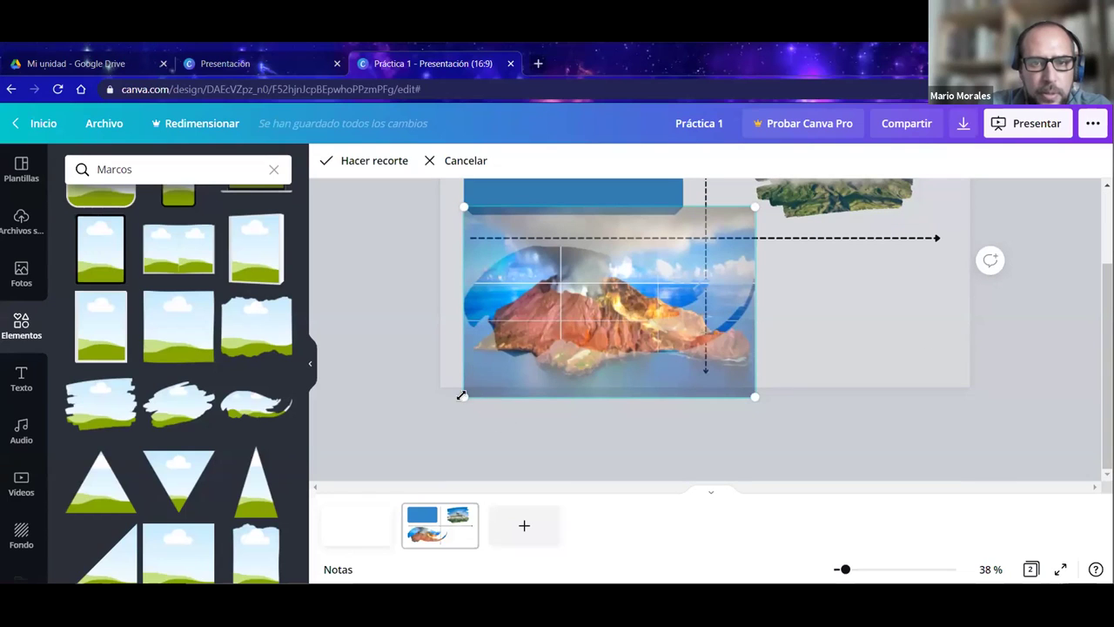
pyautogui.moveTo(591, 378)
pyautogui.mouseDown()
pyautogui.moveTo(564, 383)
pyautogui.moveTo(542, 351)
pyautogui.moveTo(559, 371)
pyautogui.moveTo(593, 372)
pyautogui.mouseUp()
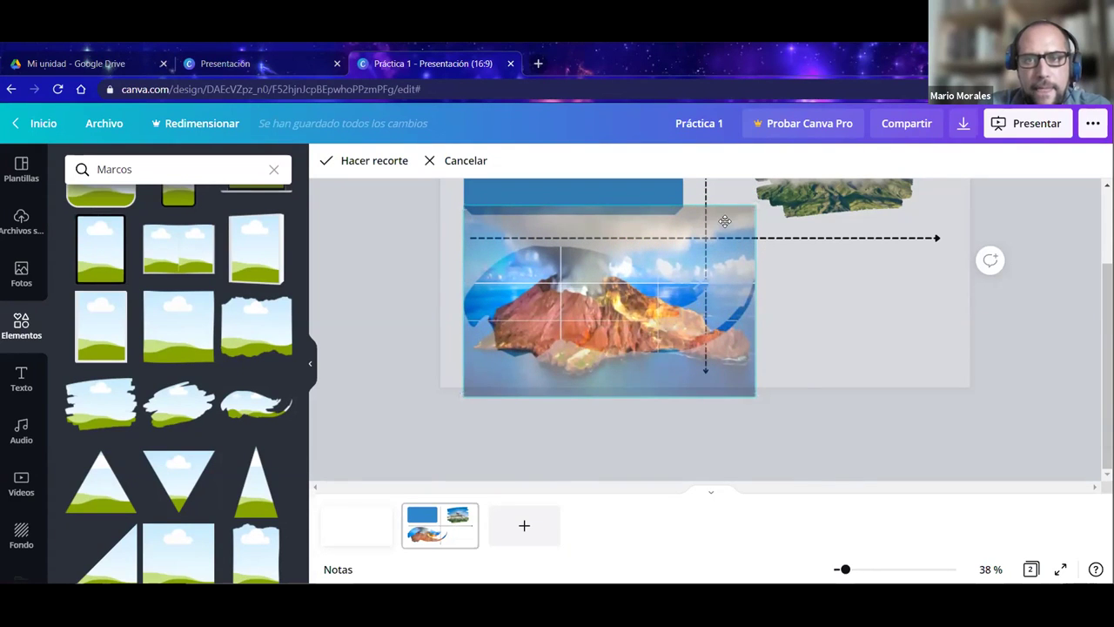
pyautogui.click(825, 284)
# Shrink the swoosh photo frame to fit the page's lower-left quadrant and position it between the blue shape's edges.
pyautogui.click(818, 374)
pyautogui.click(741, 416)
pyautogui.moveTo(657, 414); pyautogui.dragTo(671, 435)
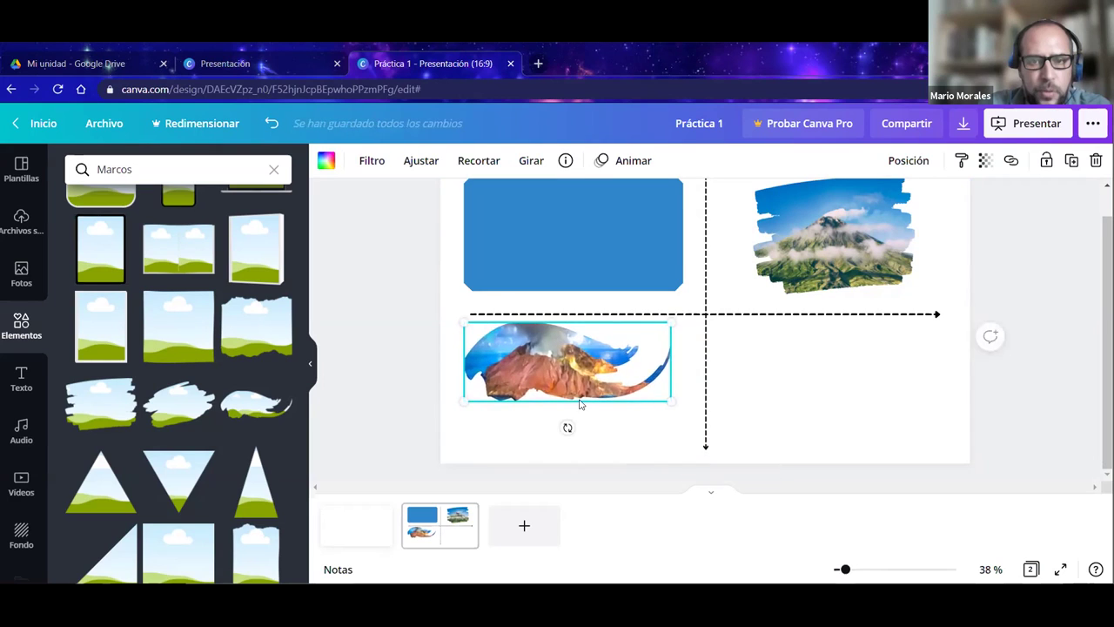
pyautogui.moveTo(581, 404); pyautogui.dragTo(590, 406)
pyautogui.click(463, 389)
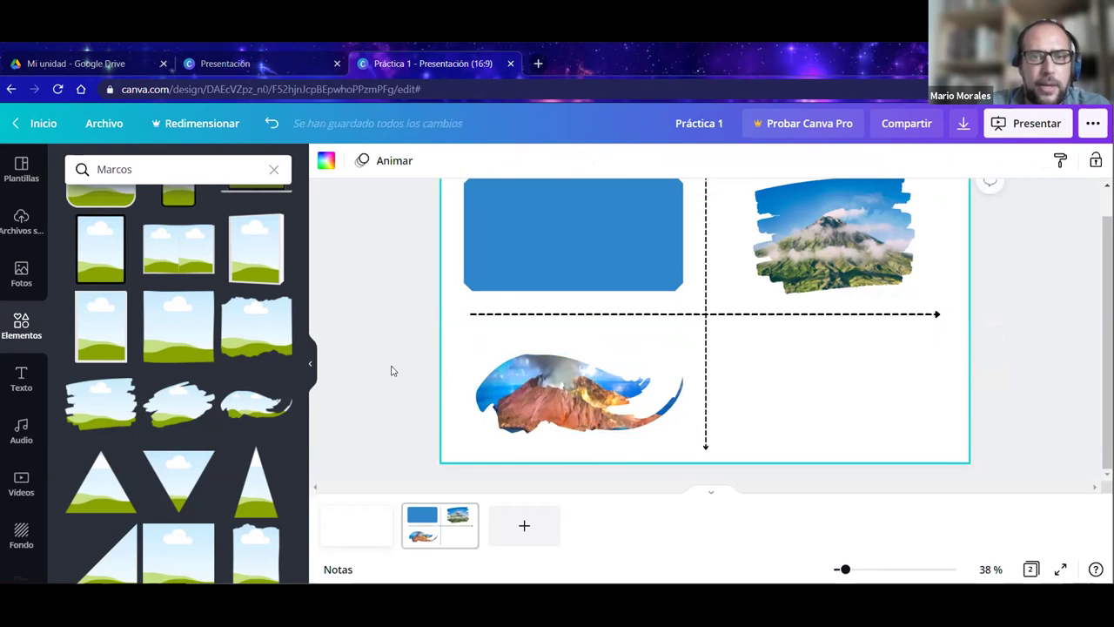
pyautogui.click(391, 371)
pyautogui.click(489, 425)
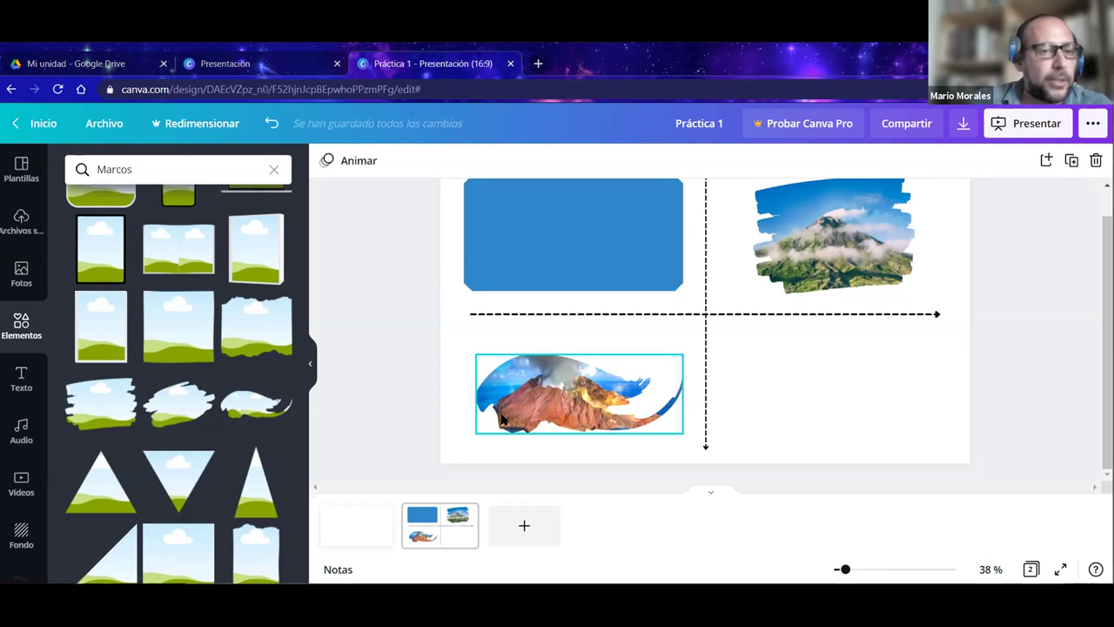
# Add the number 7 frame from the Marcos collection, shrink it to about 268 × 441 and place it in the page's lower-right quadrant.
pyautogui.scroll(-10, 188, 388)
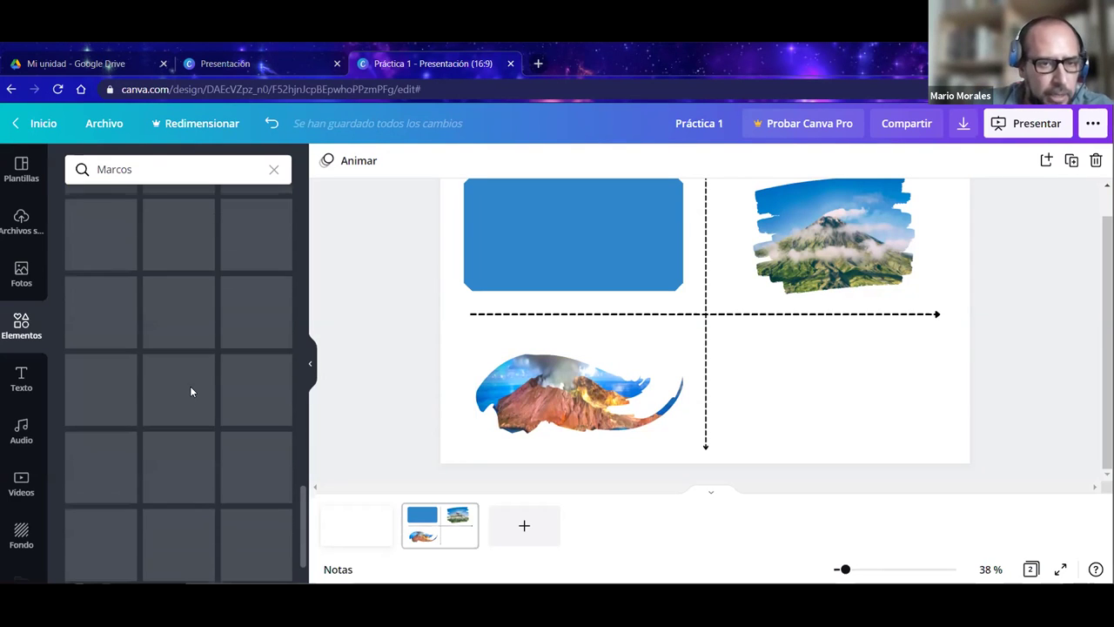
pyautogui.scroll(-2, 190, 391)
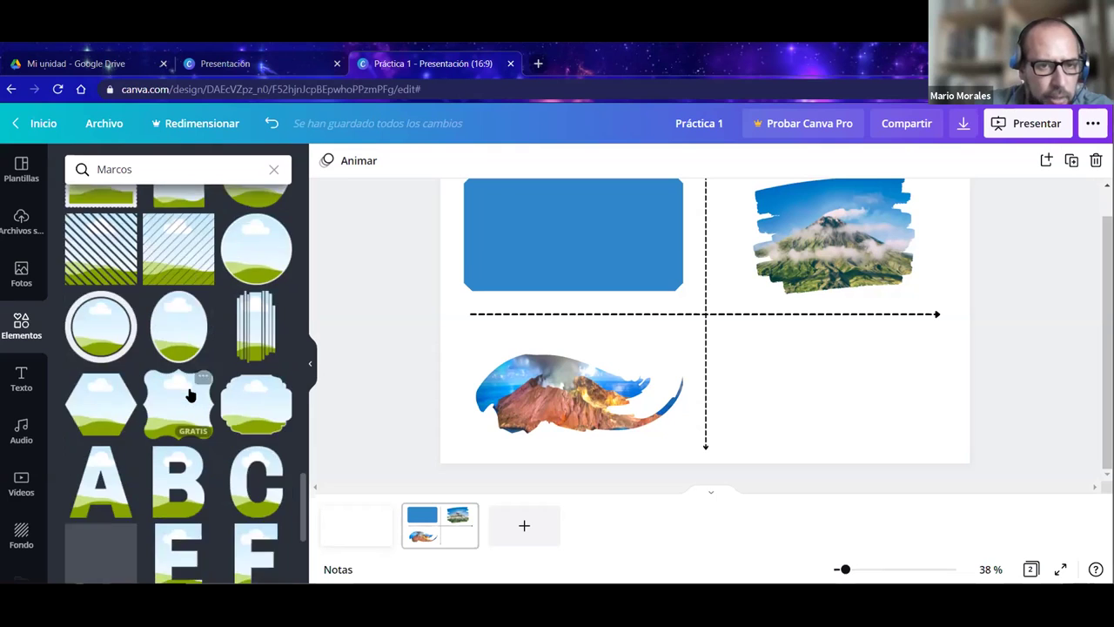
pyautogui.scroll(-6, 190, 394)
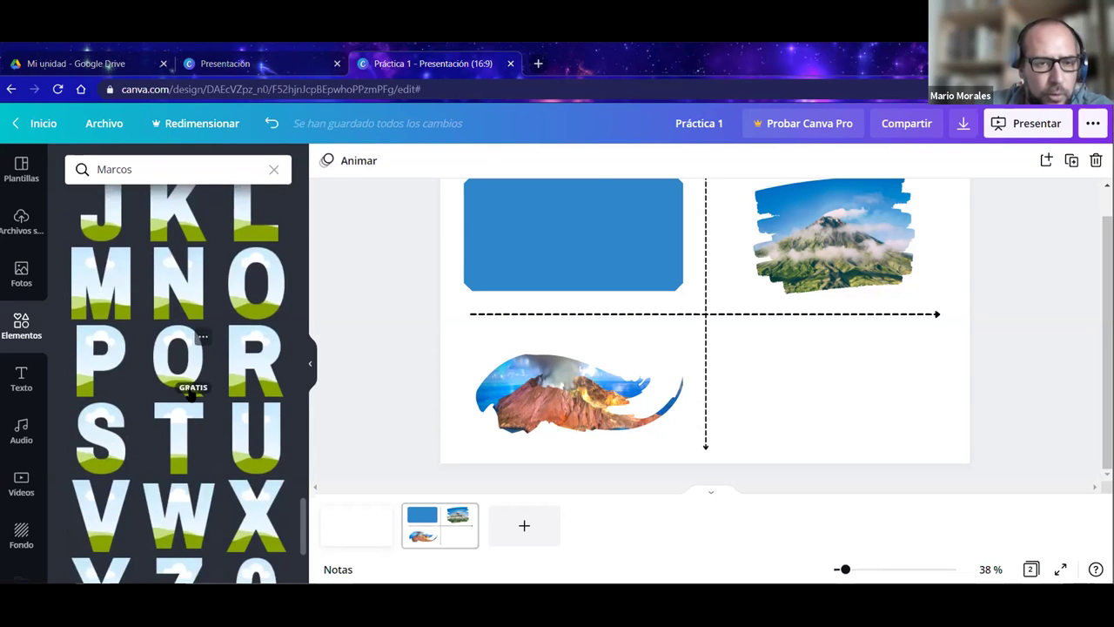
pyautogui.scroll(5, 190, 394)
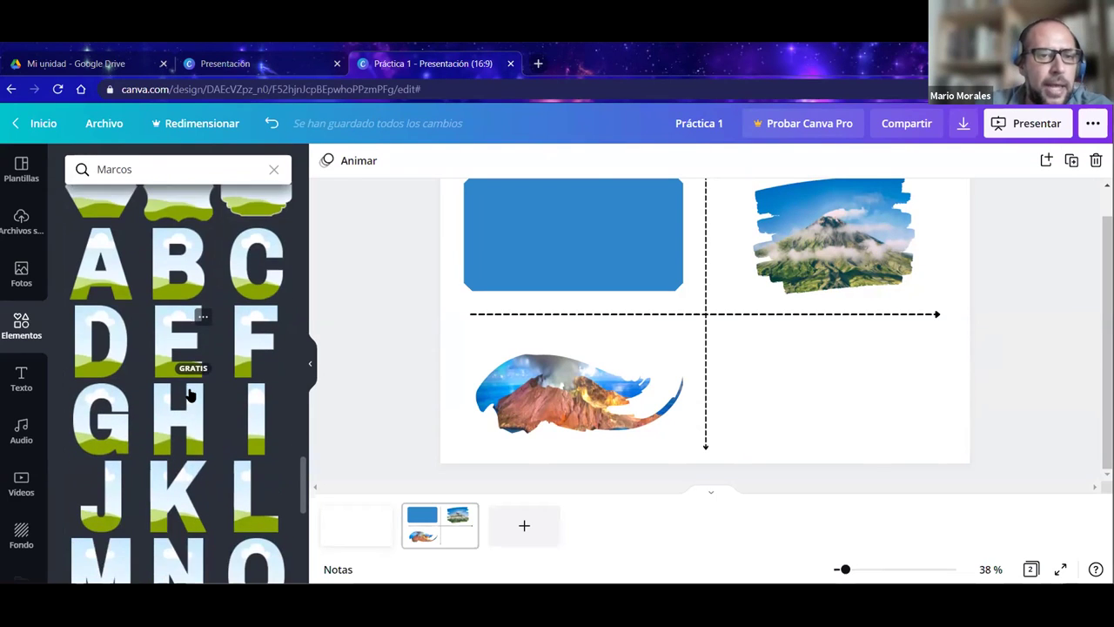
pyautogui.scroll(-5, 190, 394)
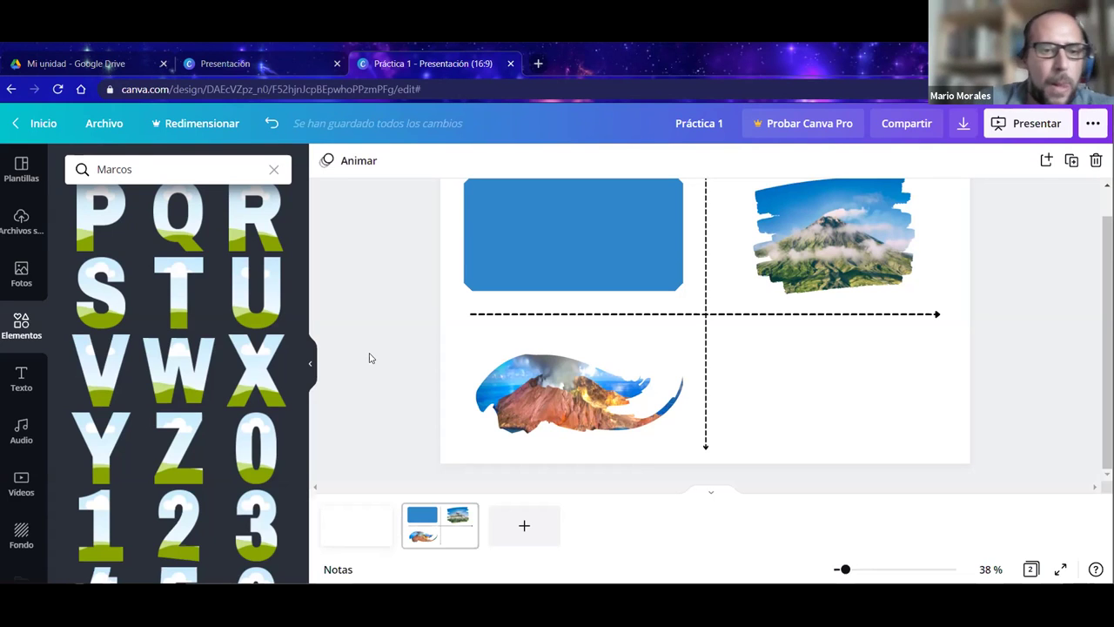
pyautogui.scroll(-5, 255, 484)
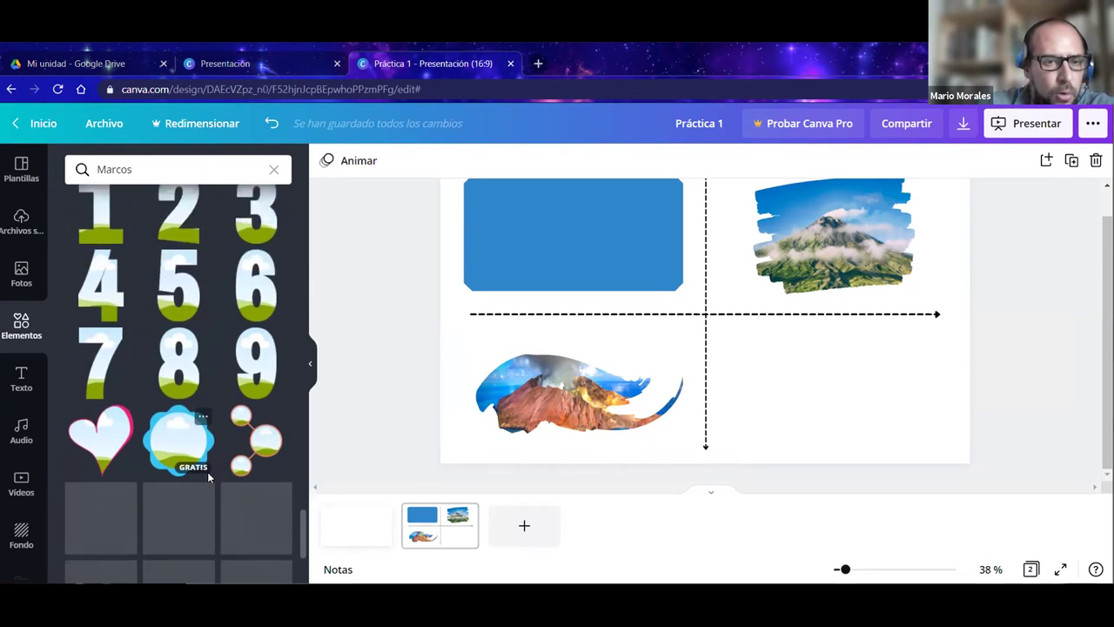
pyautogui.scroll(2, 207, 472)
pyautogui.click(120, 395)
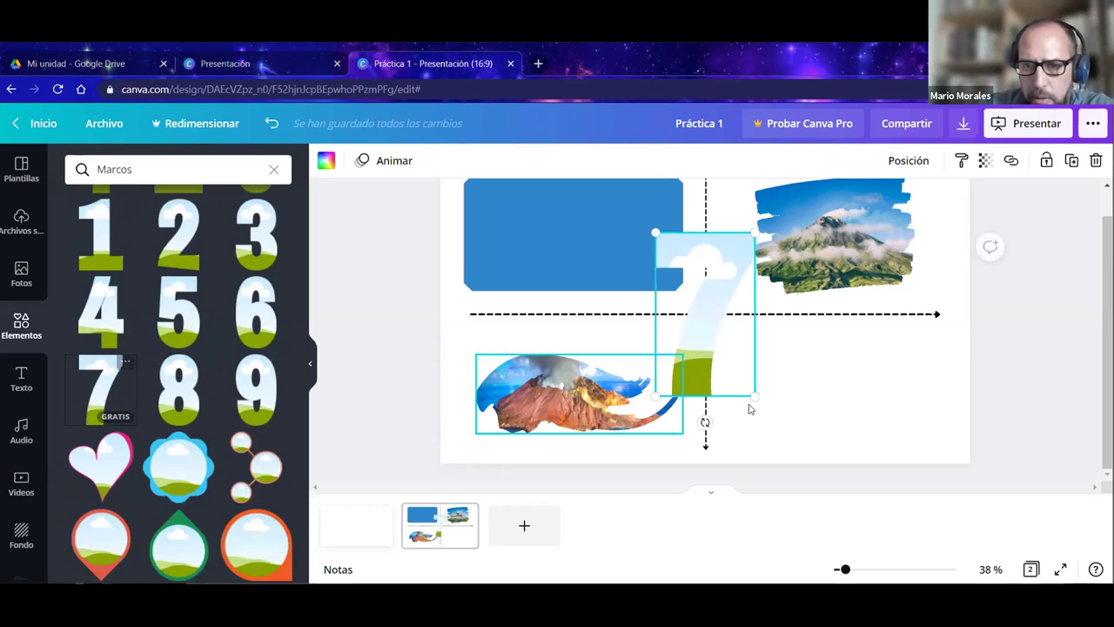
pyautogui.moveTo(656, 391); pyautogui.dragTo(676, 348)
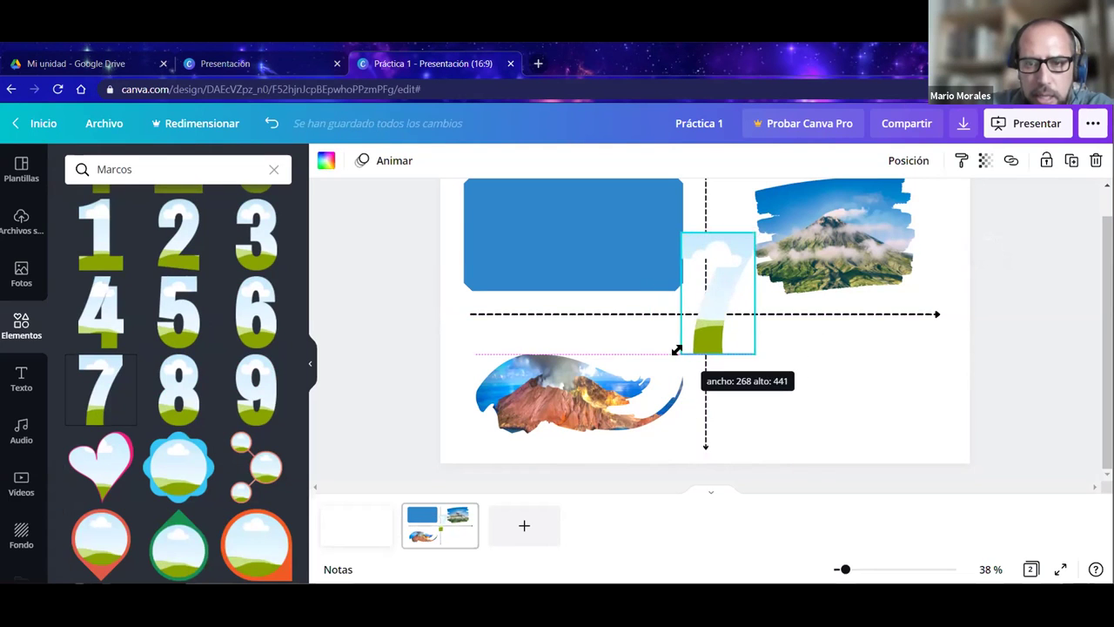
pyautogui.moveTo(711, 309); pyautogui.dragTo(766, 403)
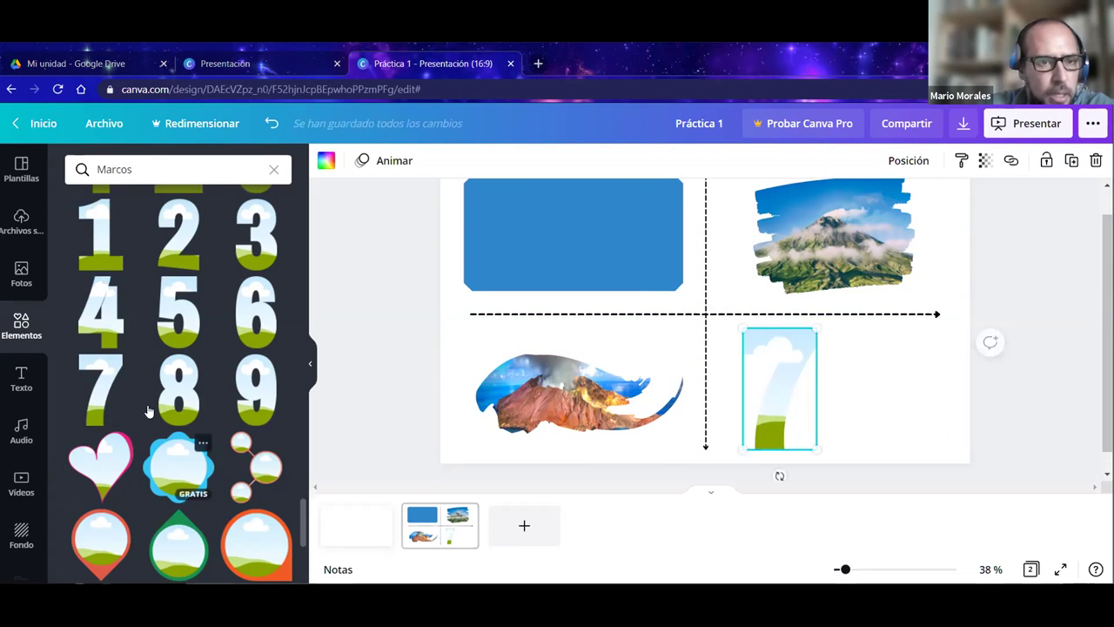
# Add a second number 7 frame, shrink it to match the first and align it to the first one's right.
pyautogui.click(100, 390)
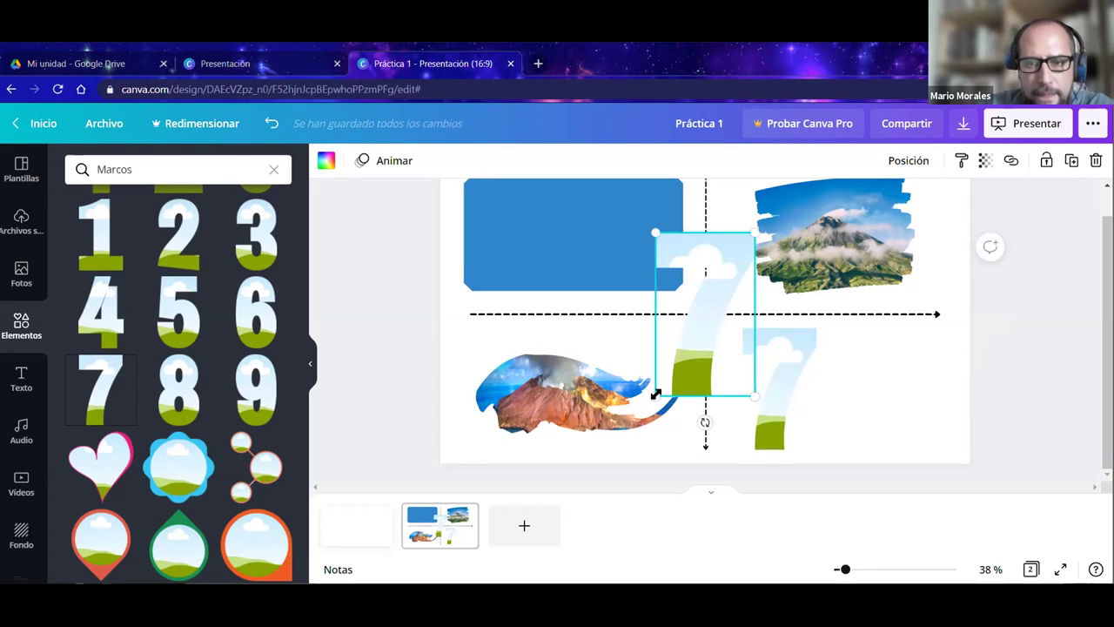
pyautogui.moveTo(704, 323); pyautogui.dragTo(779, 415)
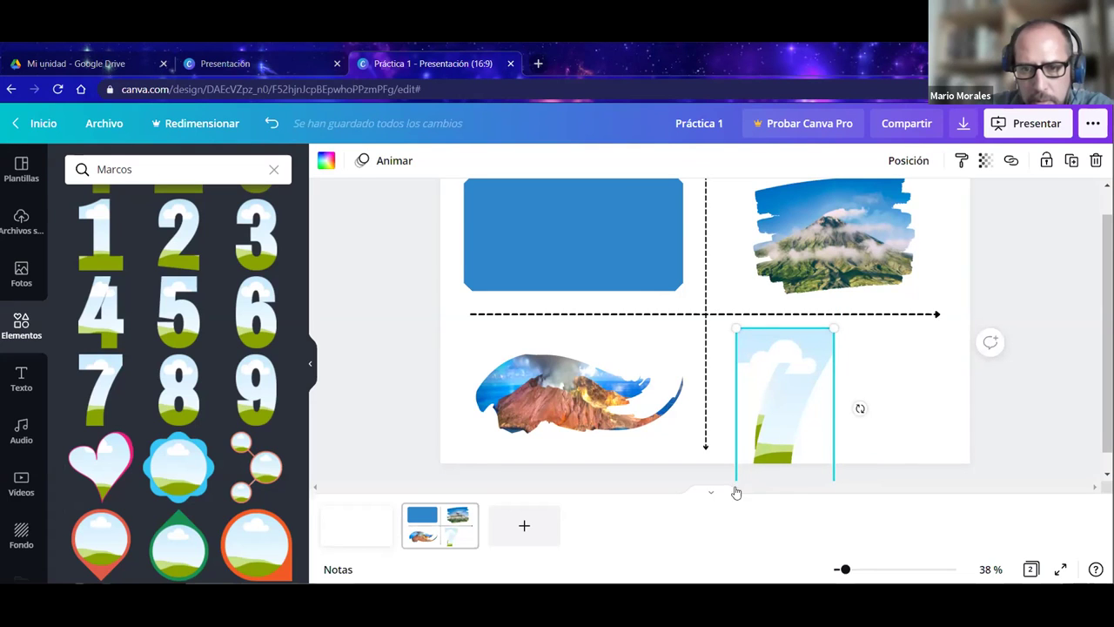
pyautogui.scroll(-1, 803, 487)
pyautogui.moveTo(746, 450); pyautogui.dragTo(763, 431)
pyautogui.keyDown('alt'); pyautogui.moveTo(798, 373); pyautogui.dragTo(869, 373); pyautogui.keyUp('alt')
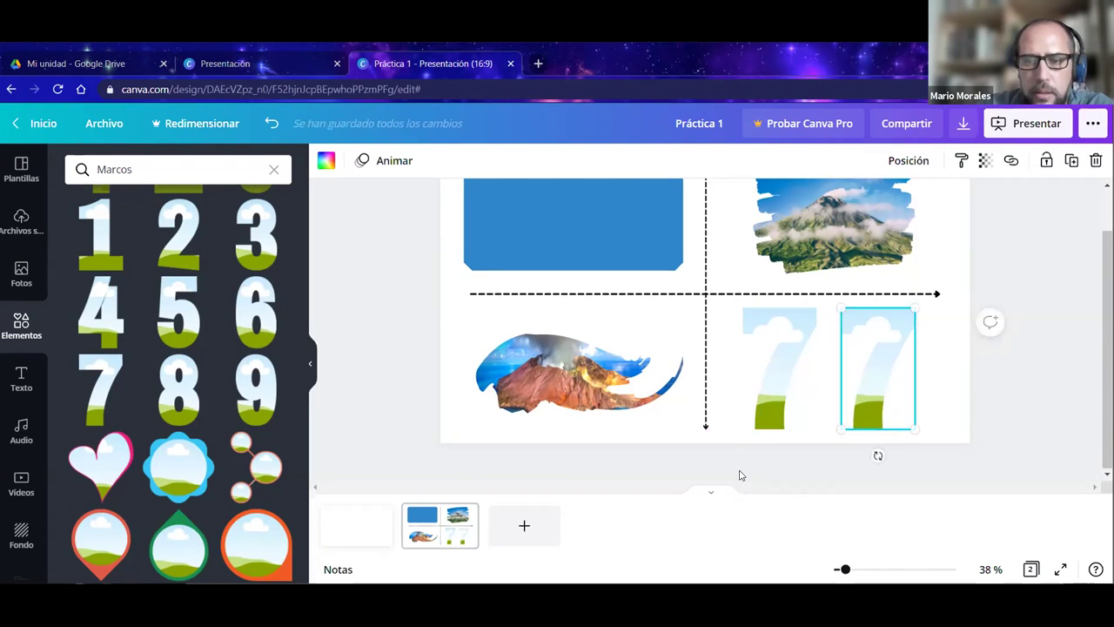
pyautogui.click(739, 472)
pyautogui.scroll(1, 739, 473)
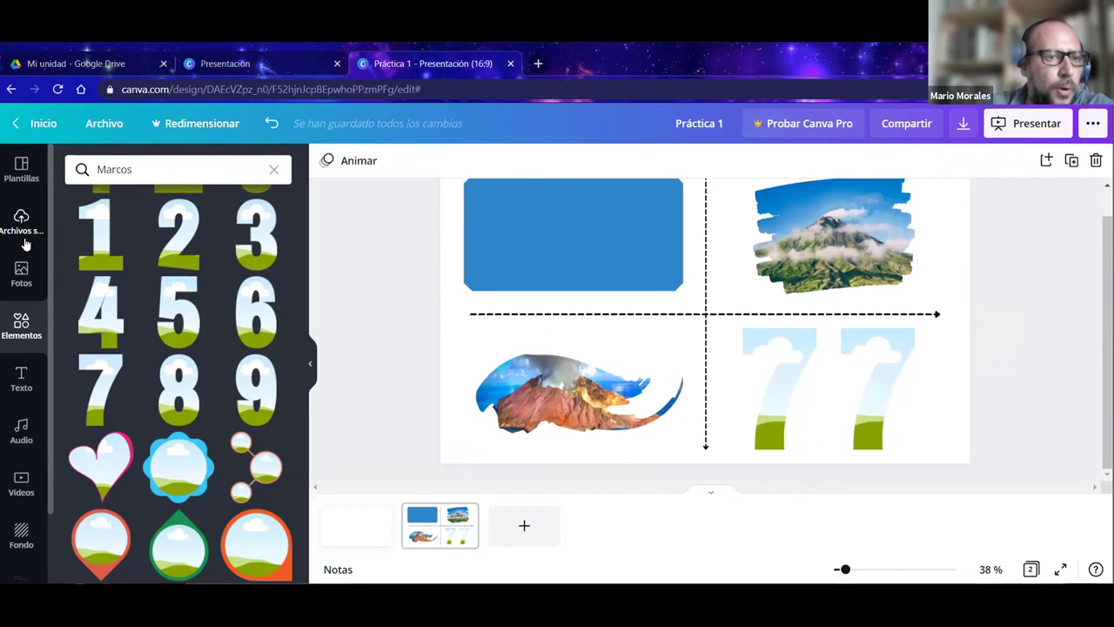
# Fill the first 7 frame with the dark erupting volcano photo and the second with the purple-and-red eruption photo from the volcan results.
pyautogui.click(22, 272)
pyautogui.moveTo(89, 309); pyautogui.dragTo(760, 348)
pyautogui.click(720, 403)
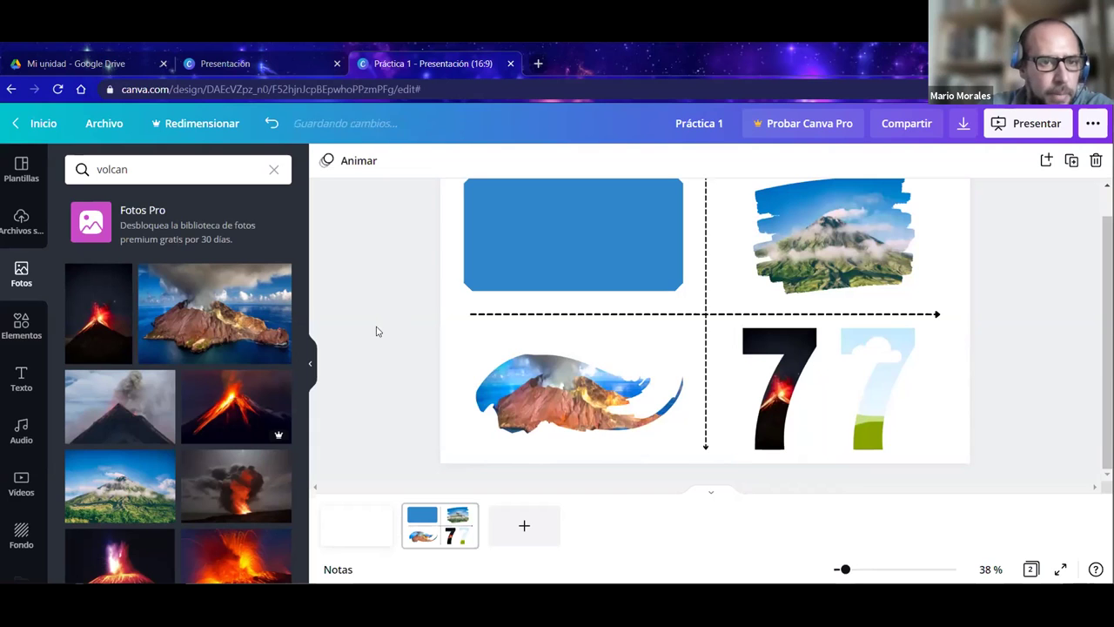
pyautogui.scroll(-3, 157, 409)
pyautogui.click(119, 347)
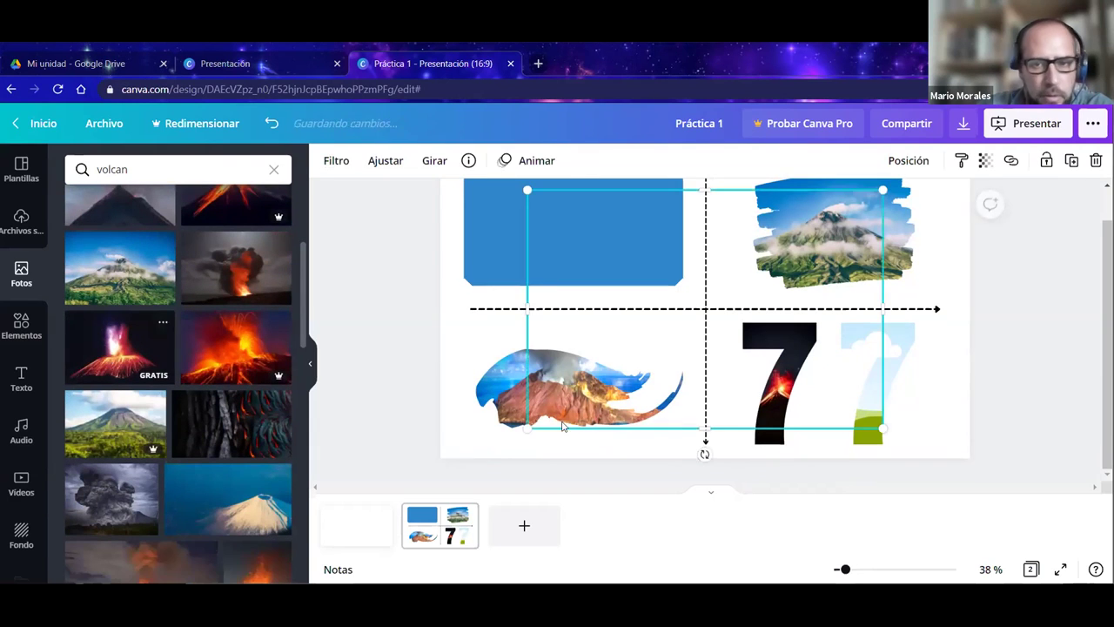
pyautogui.moveTo(795, 378); pyautogui.dragTo(861, 384)
pyautogui.click(1015, 405)
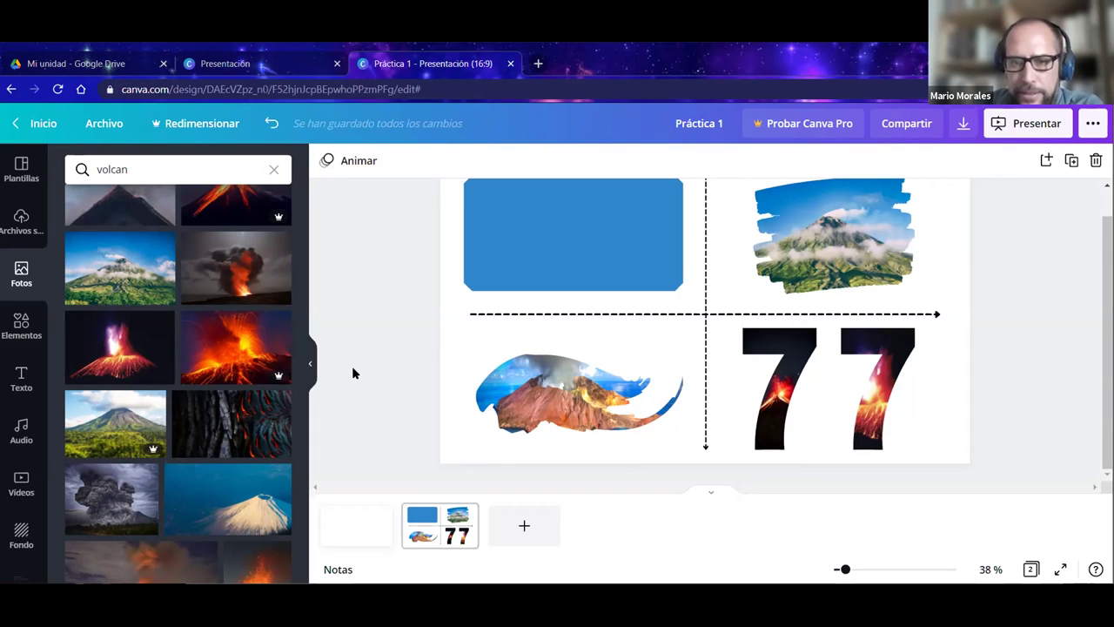
# Add a blank third page and open the full Pegatinas collection in place of the Marcos one.
pyautogui.click(21, 329)
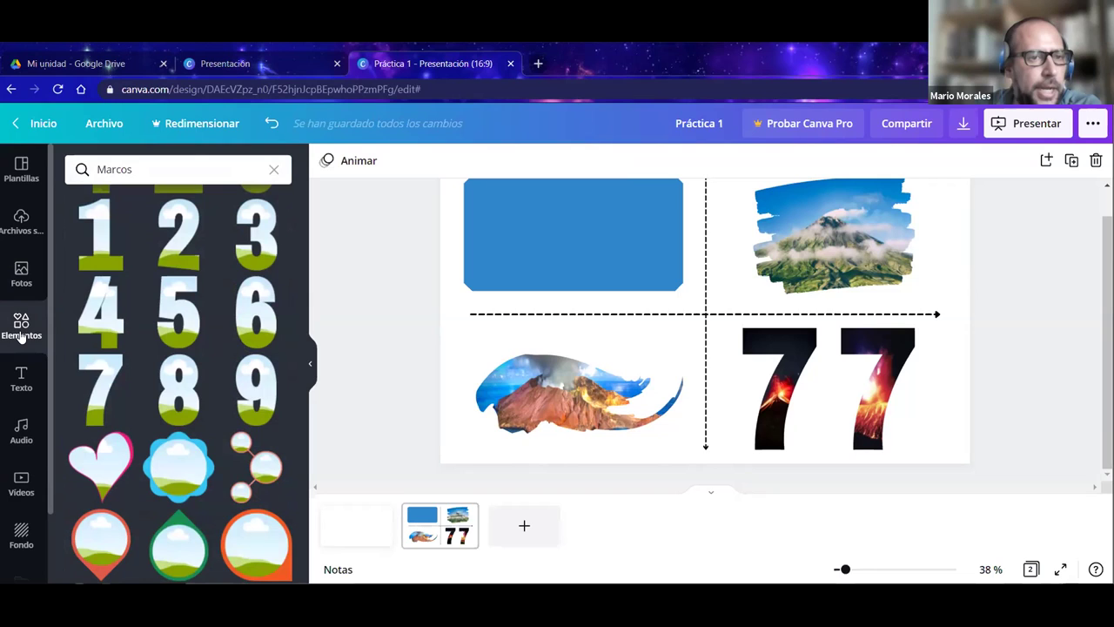
pyautogui.click(273, 169)
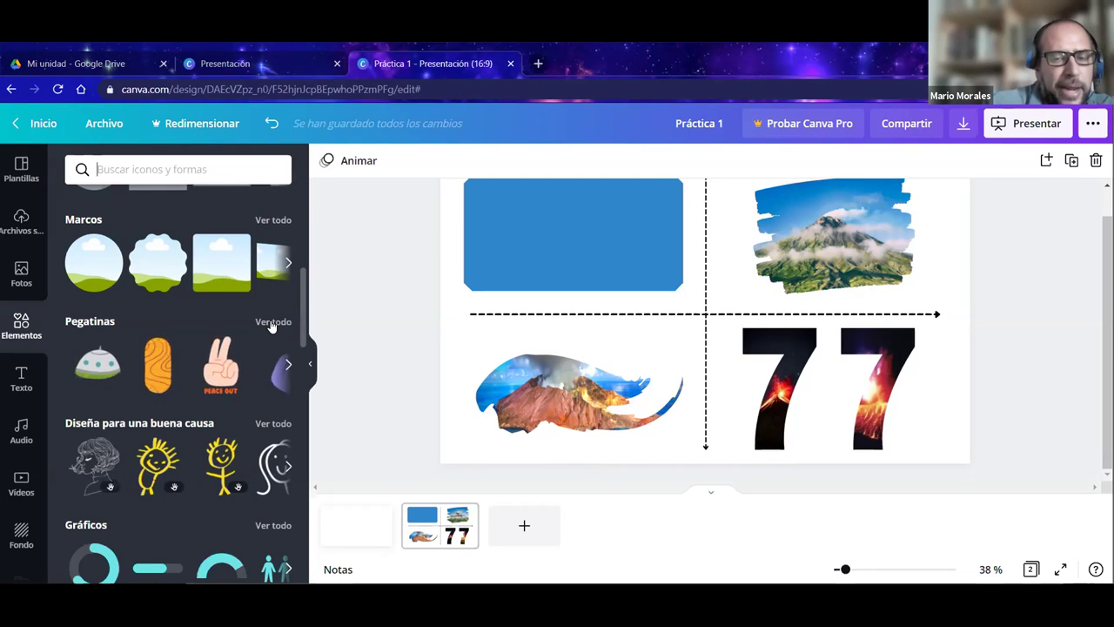
pyautogui.click(523, 531)
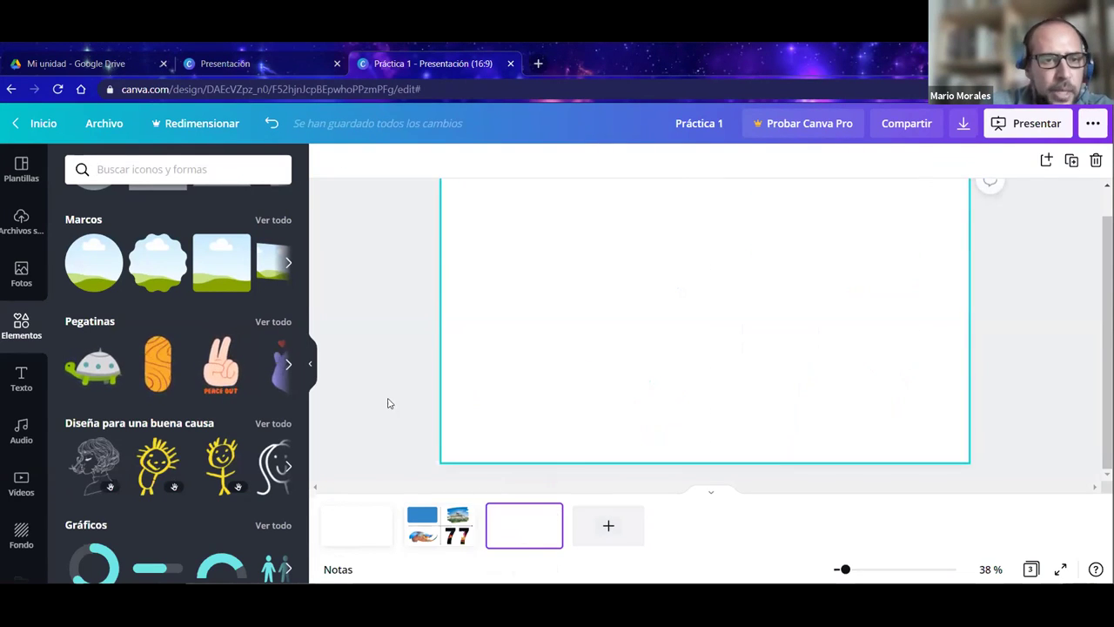
pyautogui.click(274, 321)
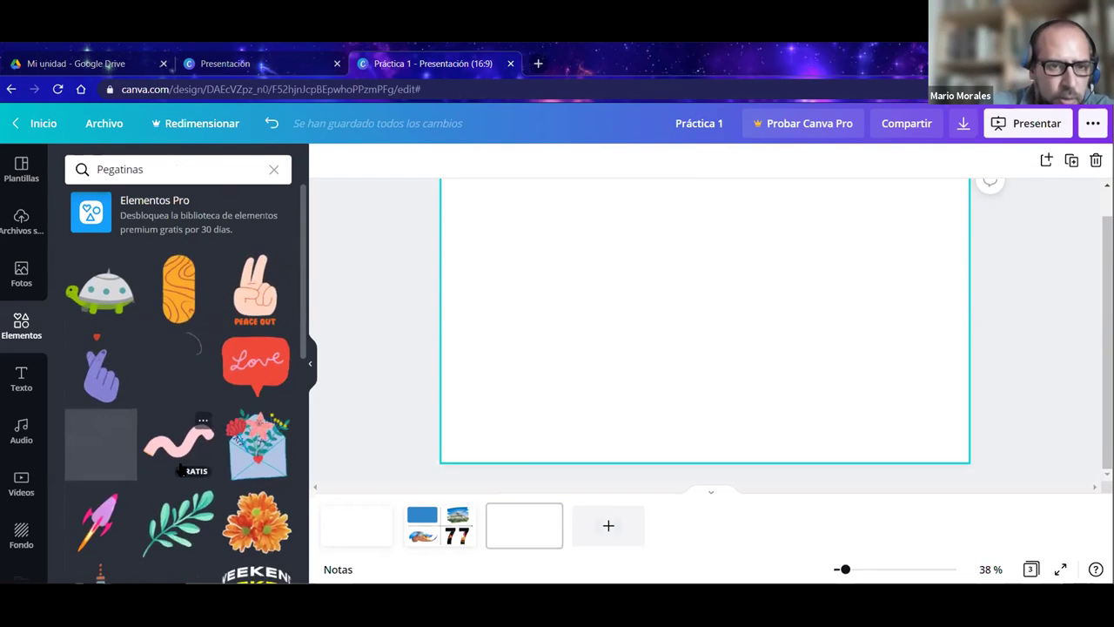
# Look through the general sticker collection and narrow it by searching for "Pegatinas navidad".
pyautogui.scroll(-3, 181, 470)
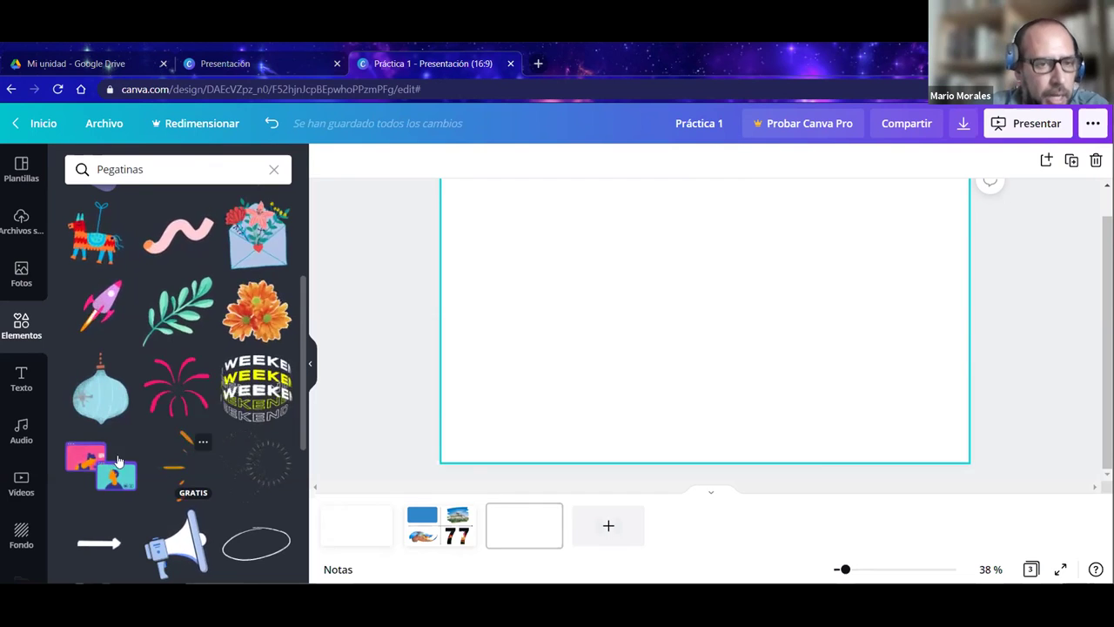
pyautogui.scroll(-1, 138, 420)
pyautogui.scroll(2, 155, 257)
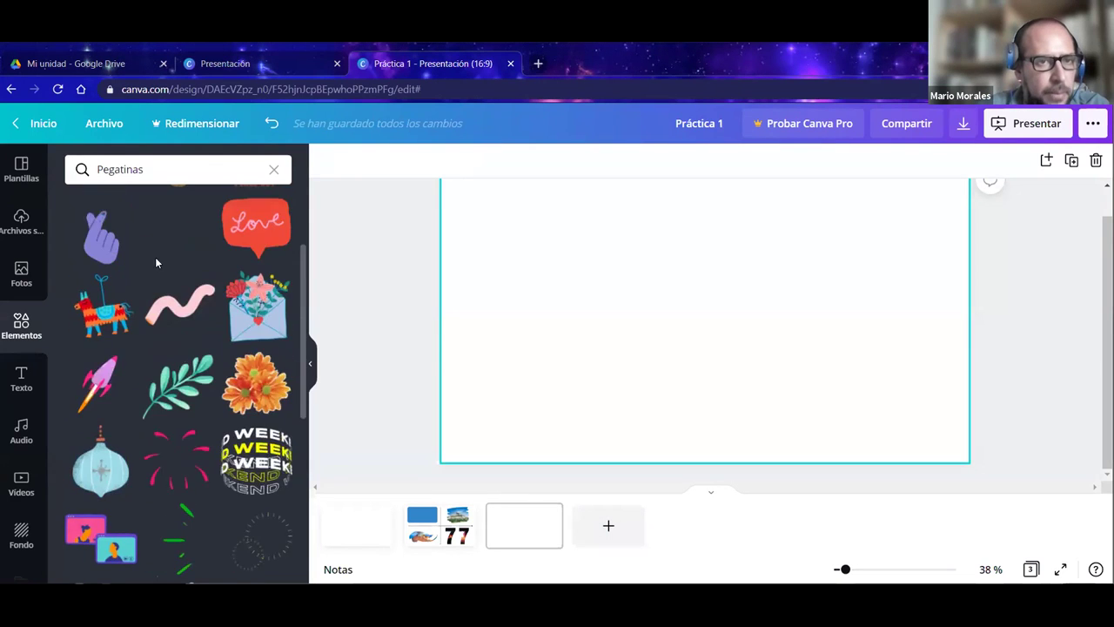
pyautogui.click(164, 170)
pyautogui.doubleClick(163, 171)
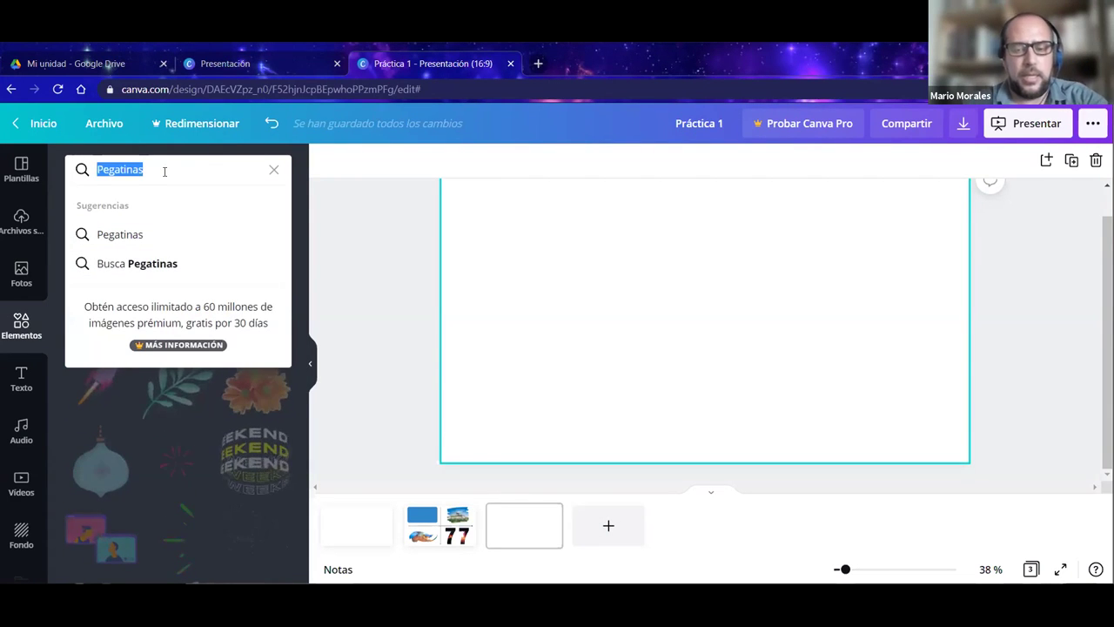
pyautogui.click(164, 170)
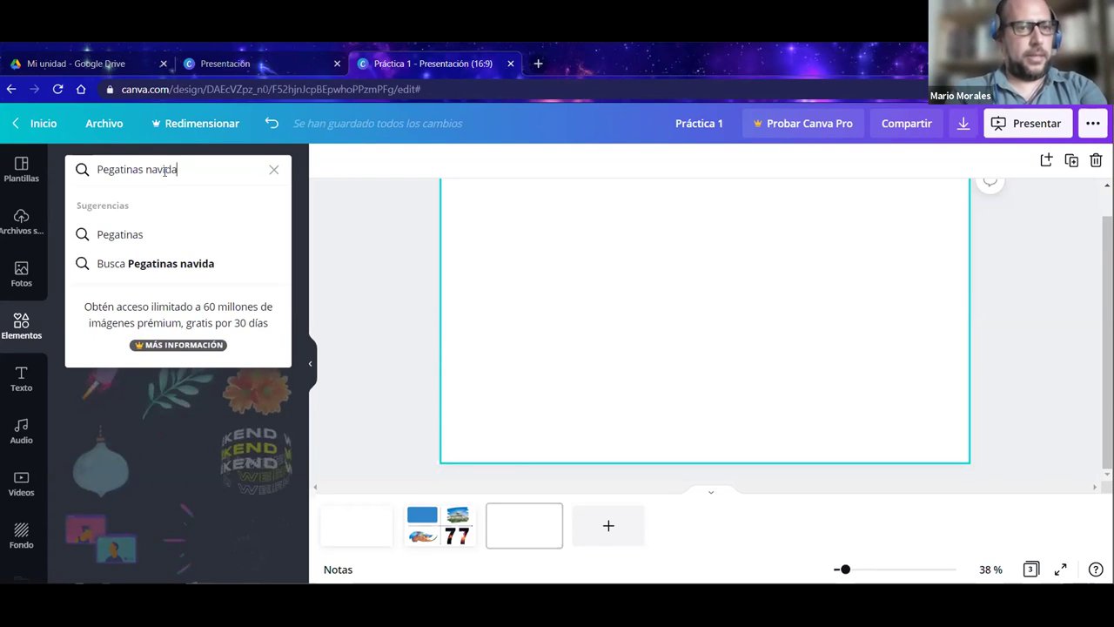
pyautogui.press('Return')
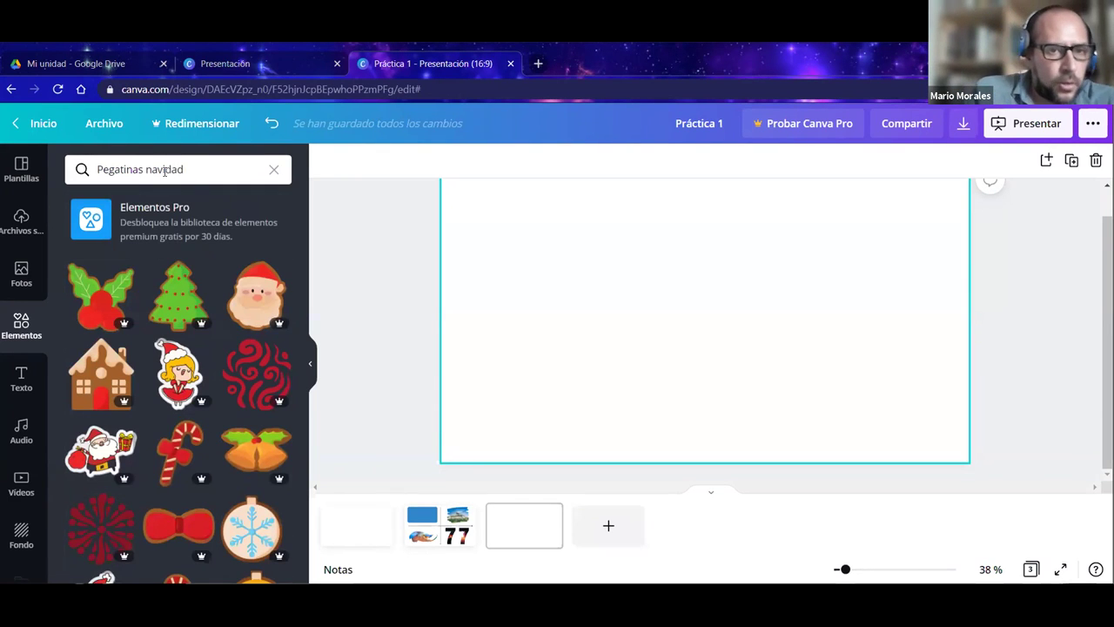
# Add the free hanging striped bauble and the Merry Christmas lettering stickers to the blank third page.
pyautogui.scroll(-2, 235, 317)
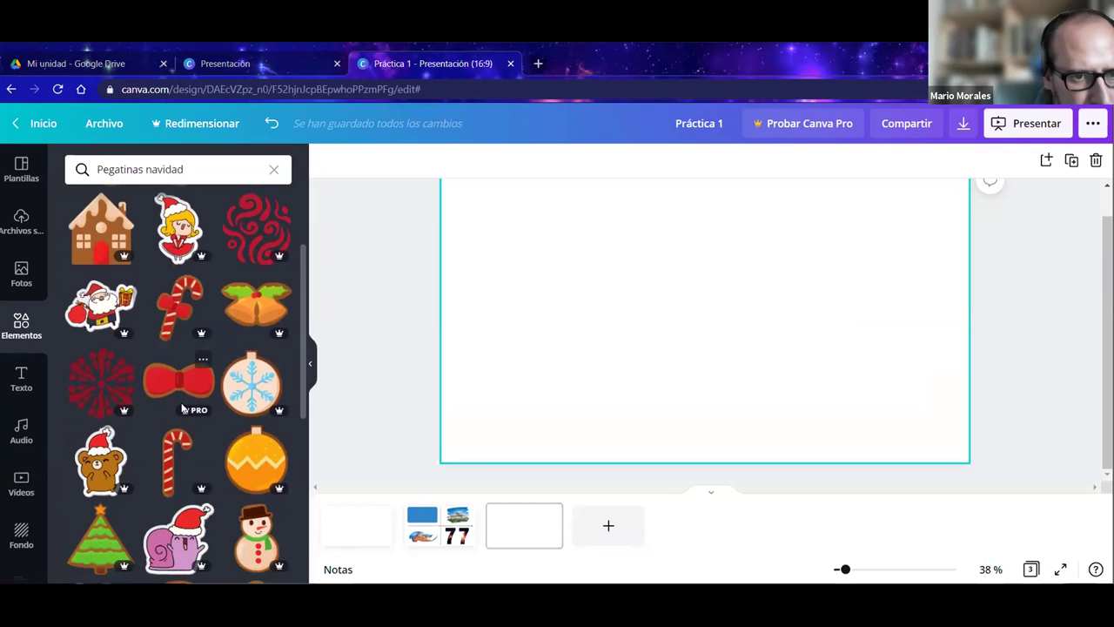
pyautogui.scroll(-4, 157, 481)
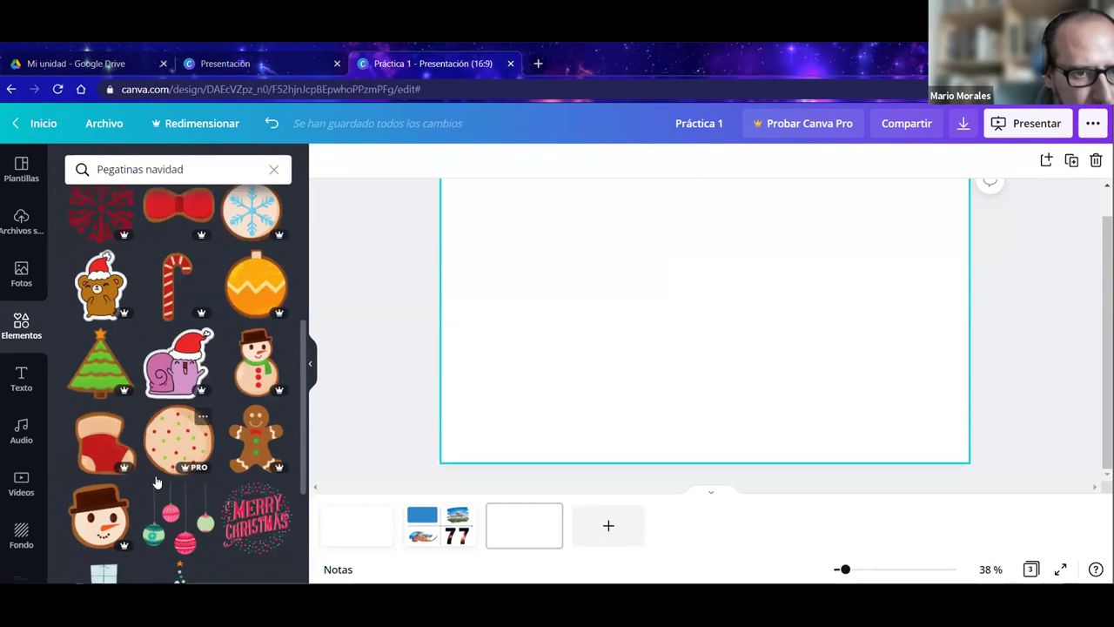
pyautogui.scroll(-1, 157, 481)
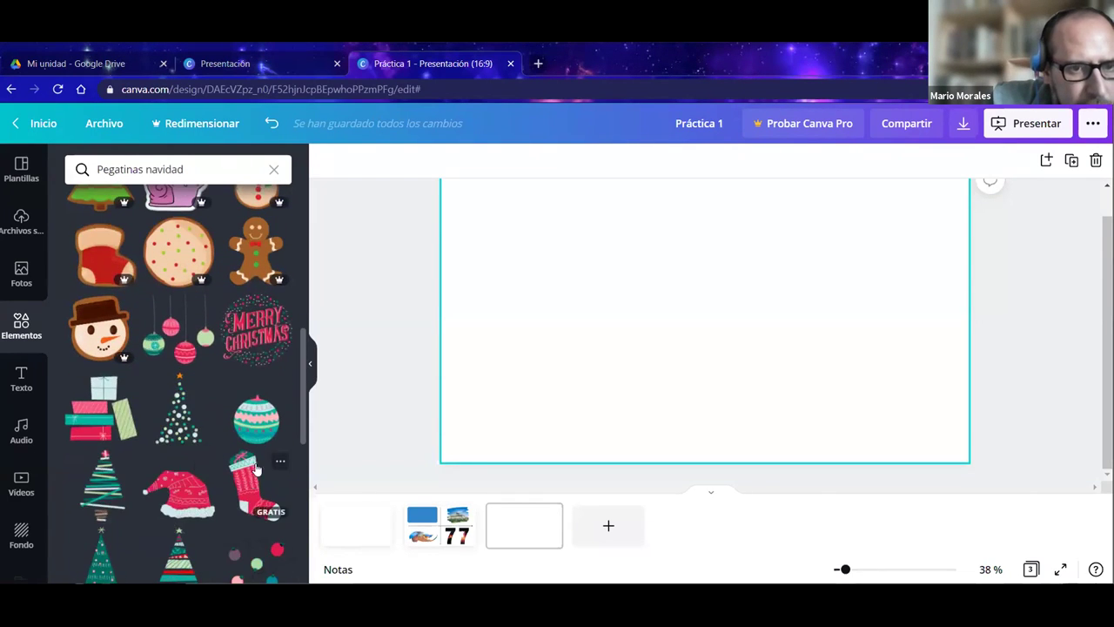
pyautogui.click(184, 484)
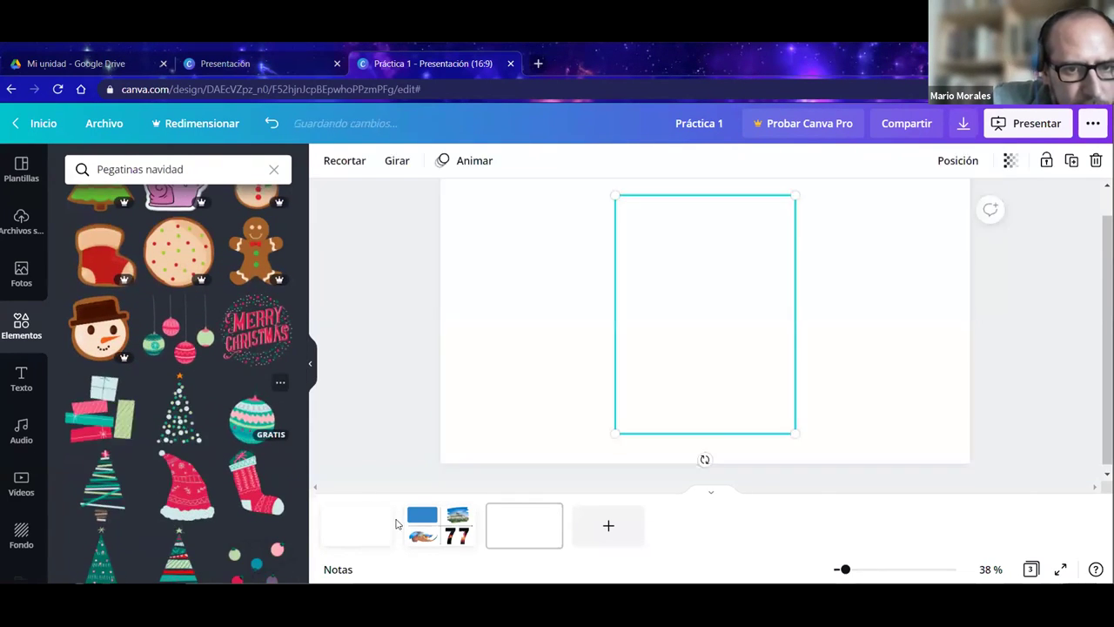
pyautogui.click(256, 329)
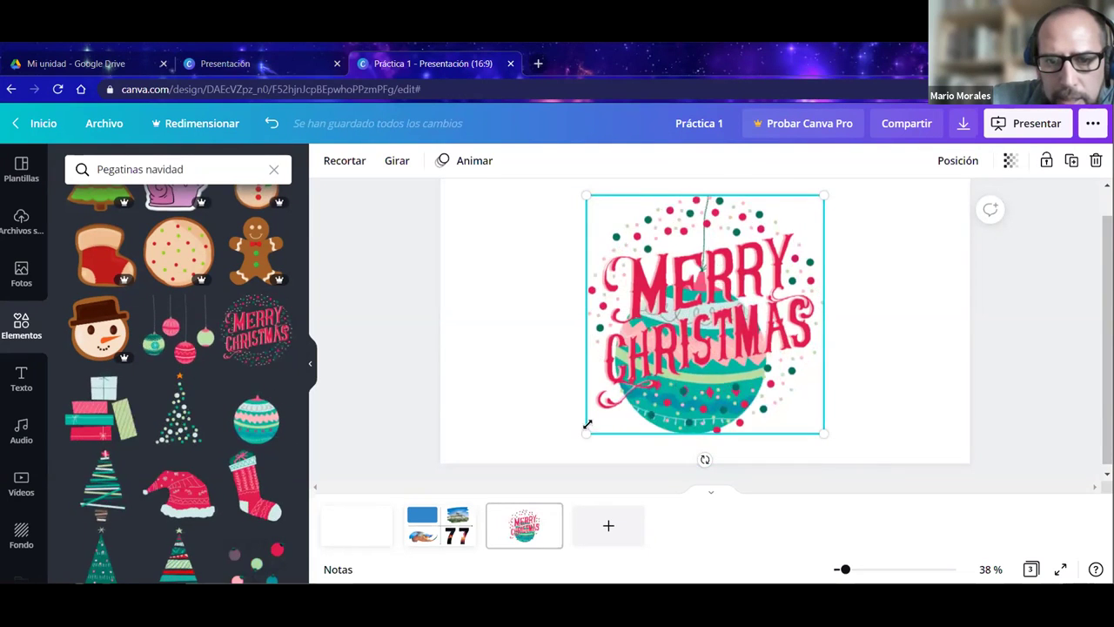
# Shrink the Merry Christmas sticker into the page's upper-left area and the bauble into its lower-right area.
pyautogui.moveTo(586, 432); pyautogui.dragTo(687, 324)
pyautogui.moveTo(735, 279); pyautogui.dragTo(522, 285)
pyautogui.click(627, 409)
pyautogui.moveTo(617, 432); pyautogui.dragTo(665, 392)
pyautogui.moveTo(714, 339); pyautogui.dragTo(820, 388)
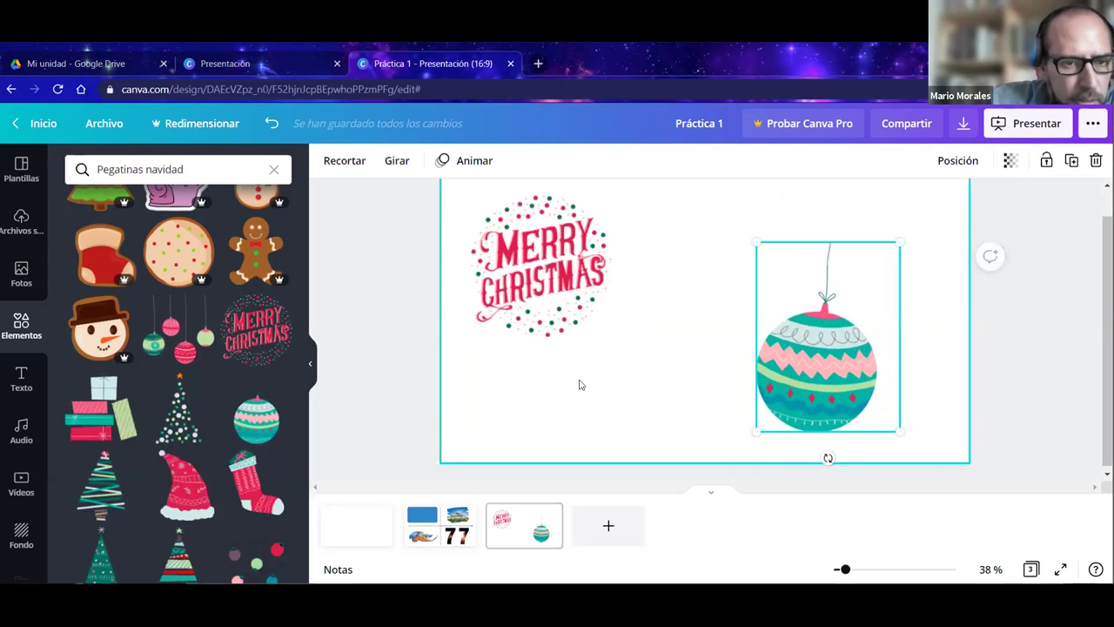
pyautogui.click(374, 413)
# Add the Christmas tree sticker made of coloured strips, shrink it and place it between the lettering and the bauble.
pyautogui.scroll(-3, 145, 491)
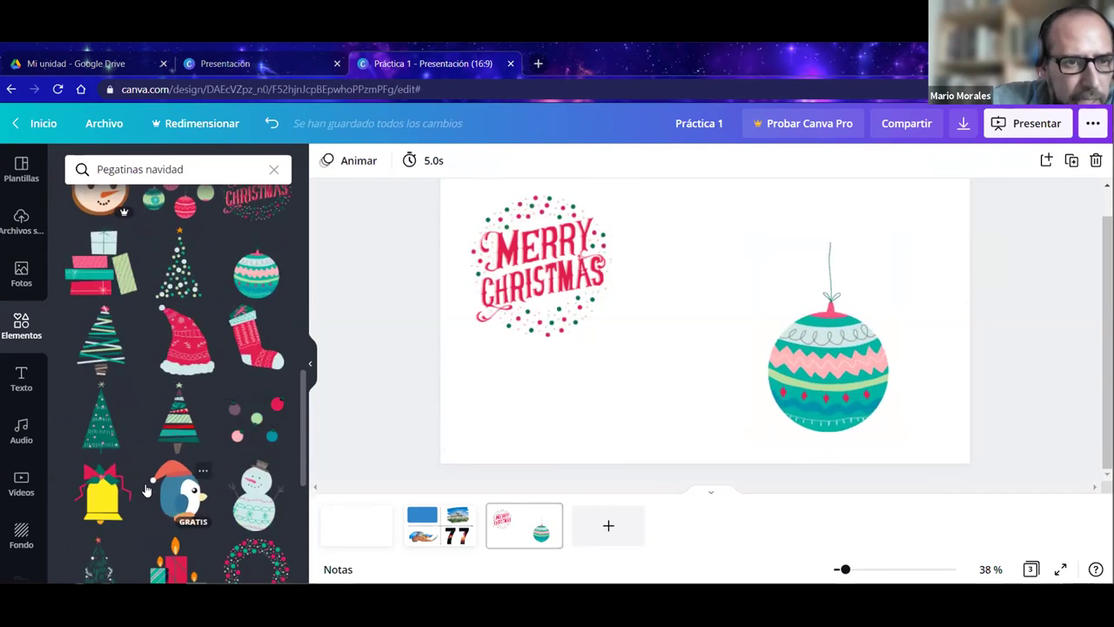
pyautogui.click(103, 344)
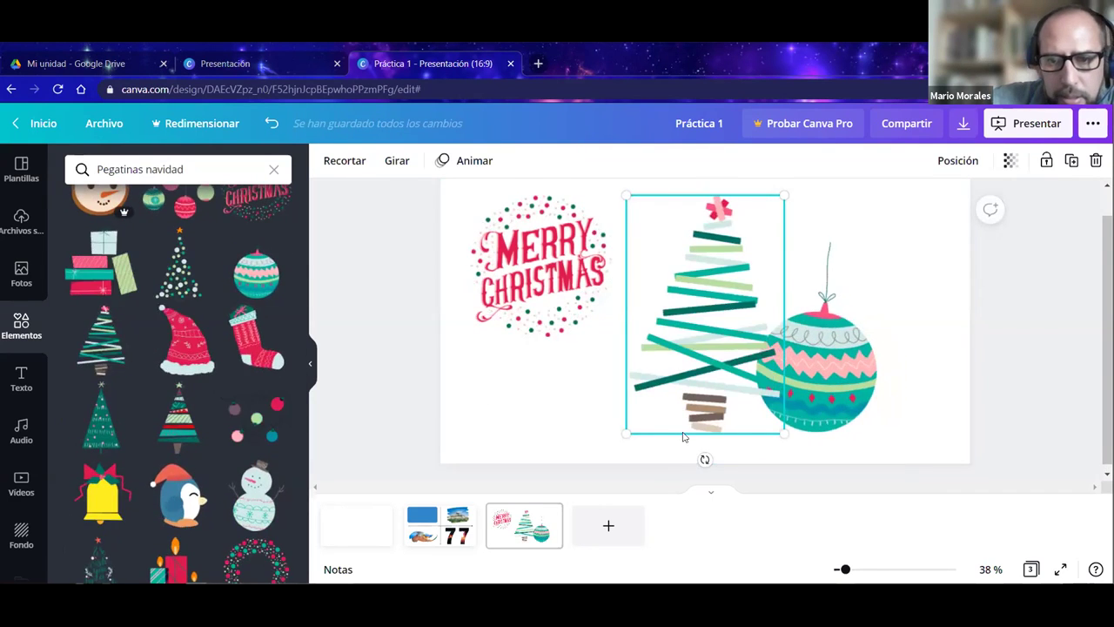
pyautogui.moveTo(627, 433); pyautogui.dragTo(655, 393)
pyautogui.moveTo(674, 318); pyautogui.dragTo(623, 376)
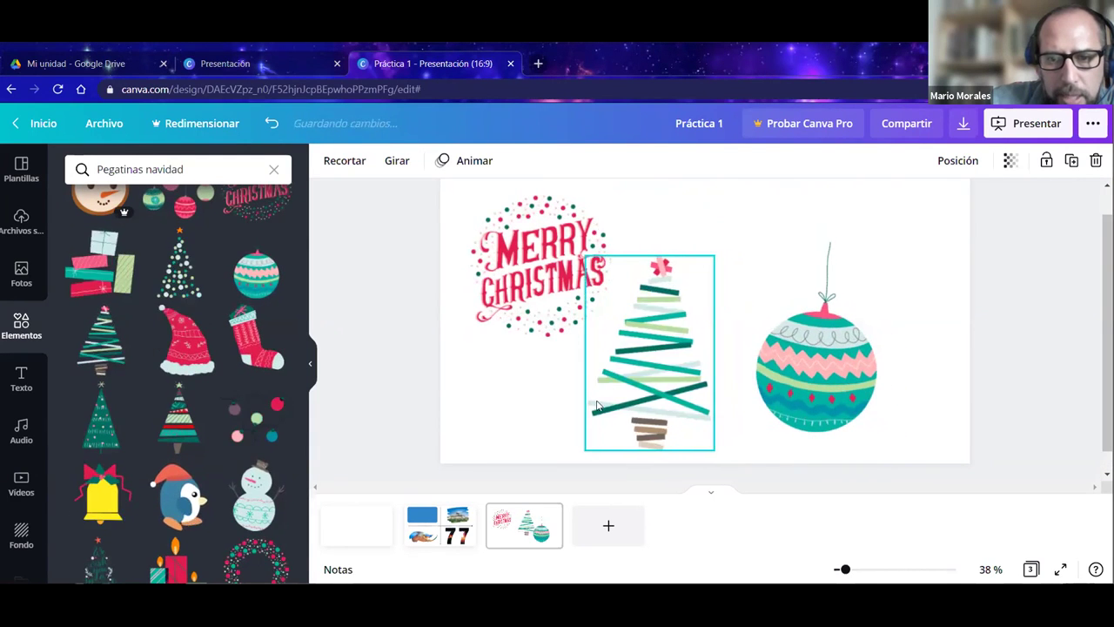
# Add the penguin sticker with the red hat, shrink it and stand it on top of the bauble.
pyautogui.click(391, 381)
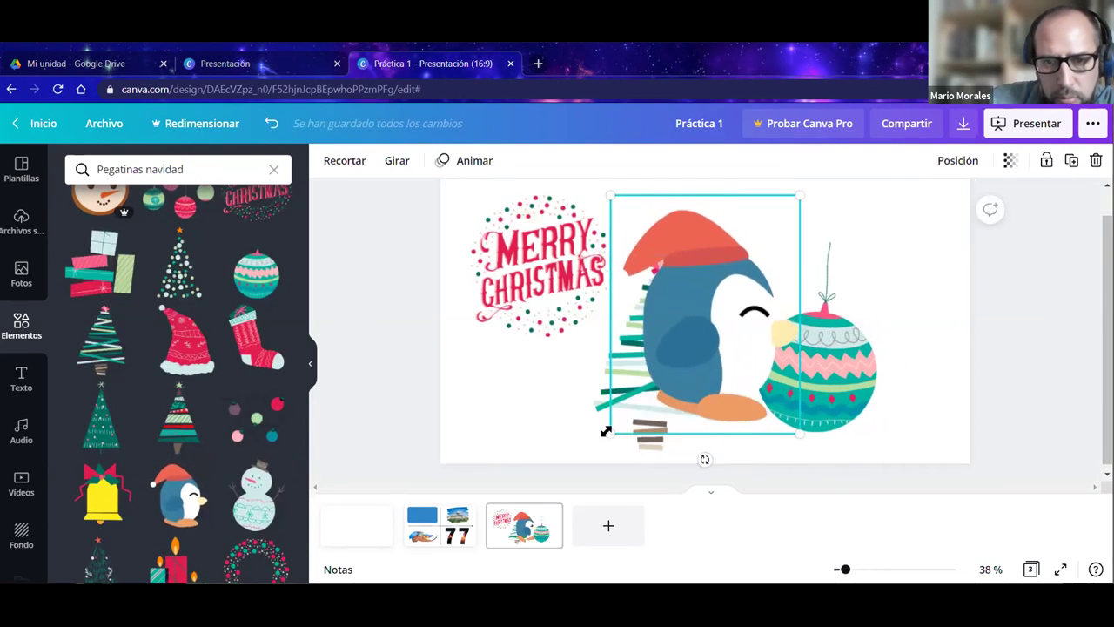
pyautogui.moveTo(611, 433); pyautogui.dragTo(712, 354)
pyautogui.moveTo(741, 293); pyautogui.dragTo(790, 284)
pyautogui.click(375, 402)
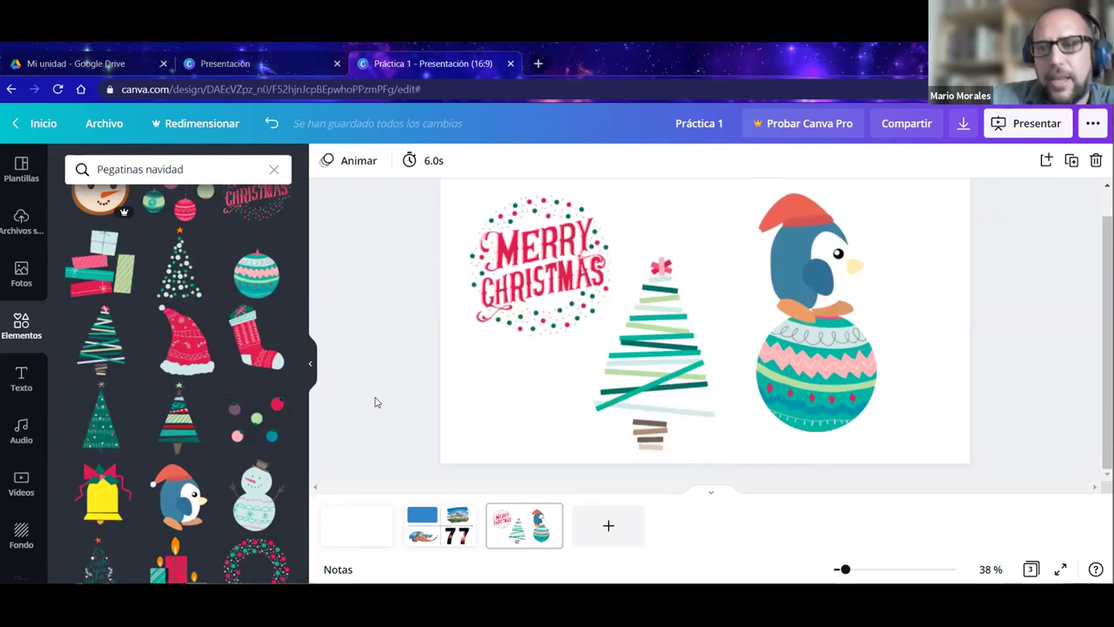
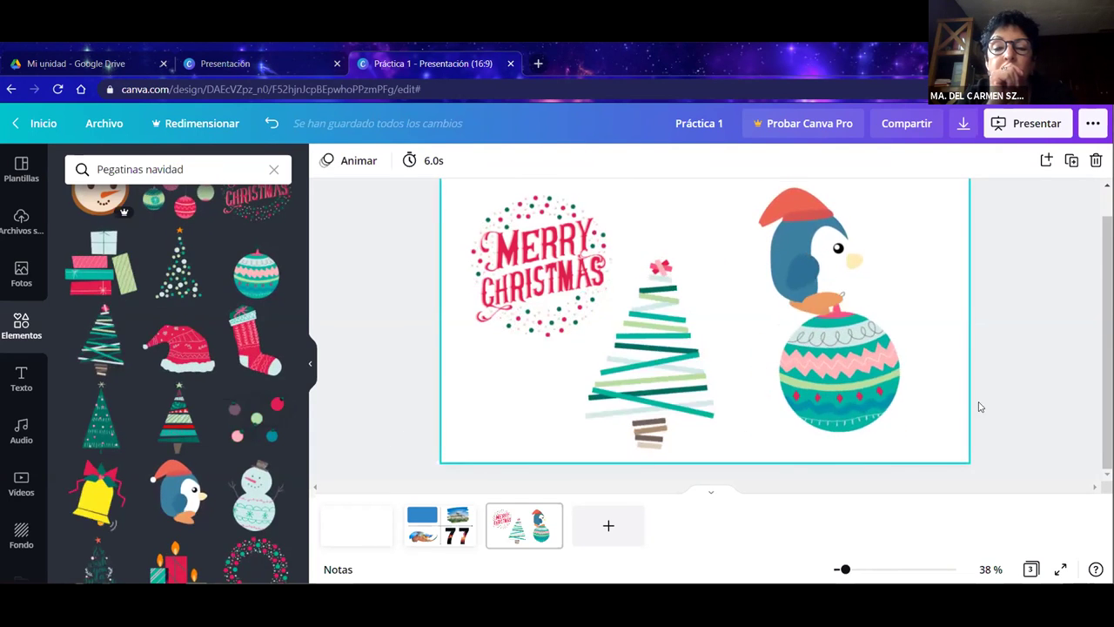
pyautogui.scroll(1, 982, 406)
pyautogui.scroll(-1, 984, 407)
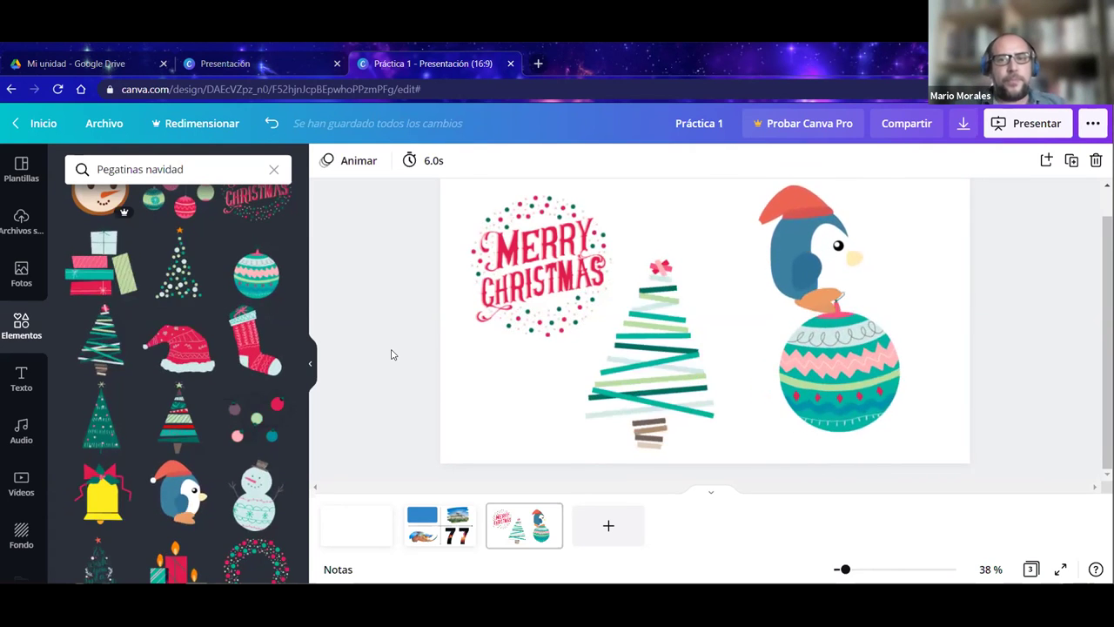
pyautogui.scroll(1, 396, 400)
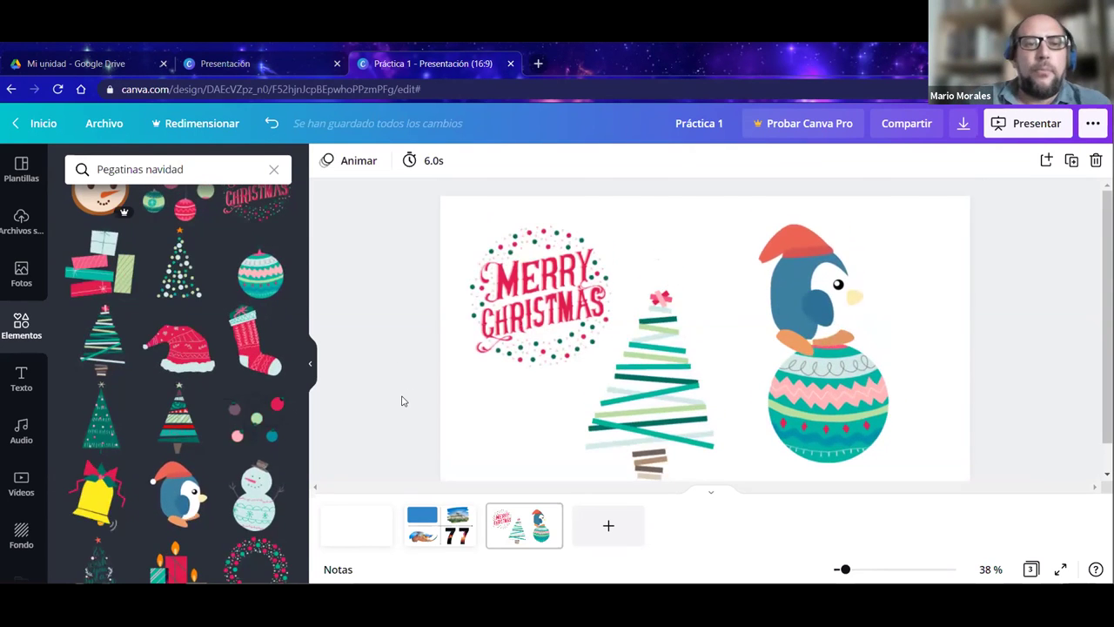
# Clear the "Pegatinas navidad" search and go through the element categories to Gráficos.
pyautogui.click(200, 169)
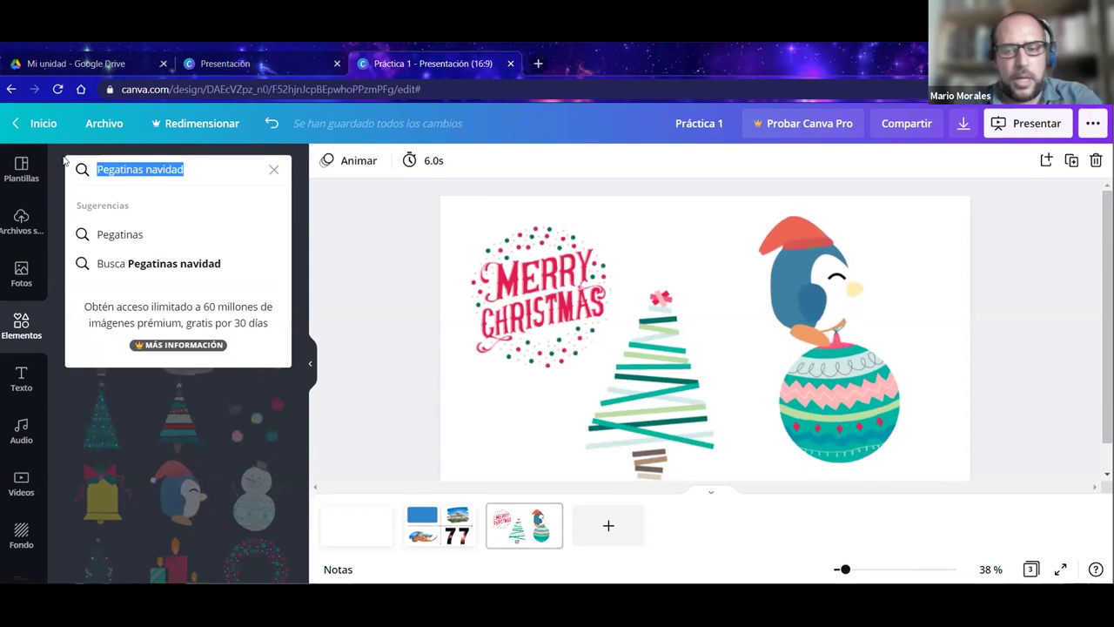
pyautogui.press('BackSpace')
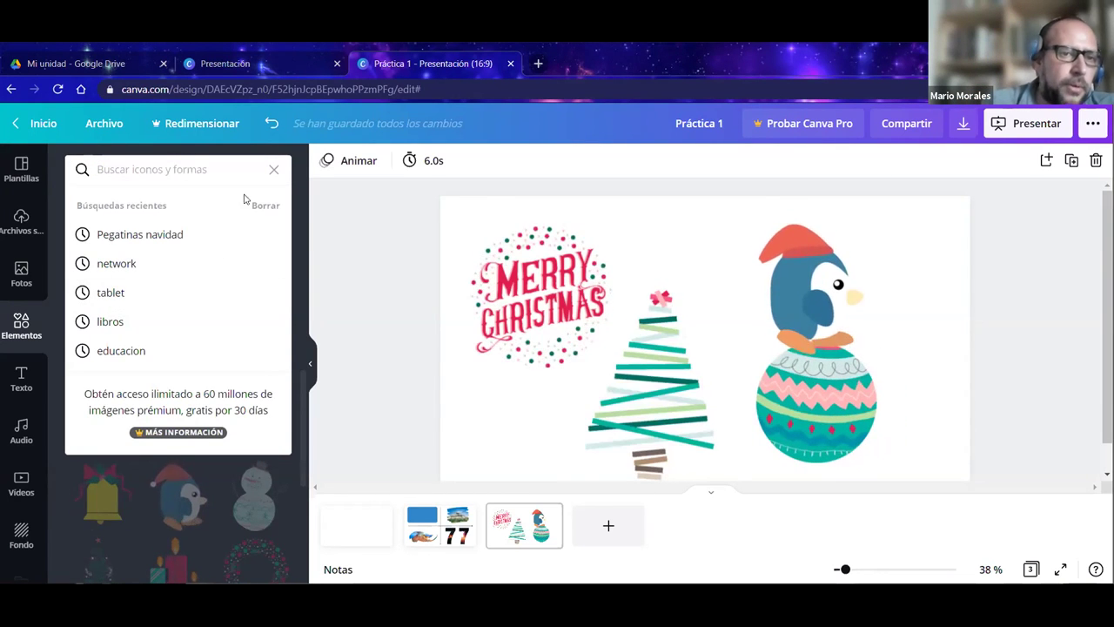
pyautogui.click(275, 170)
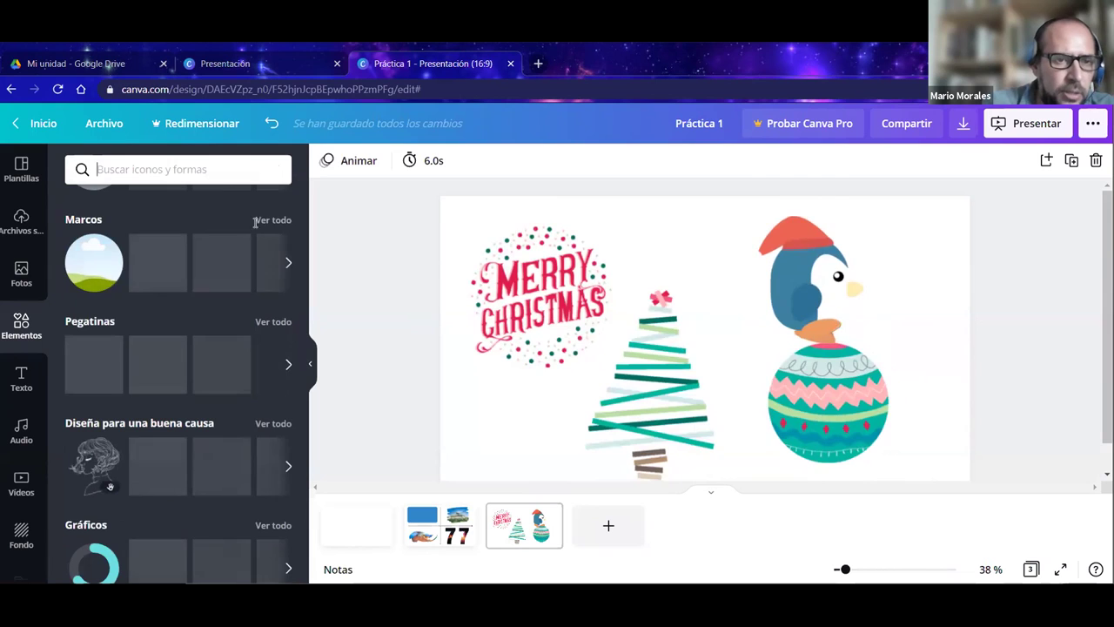
pyautogui.scroll(-3, 231, 386)
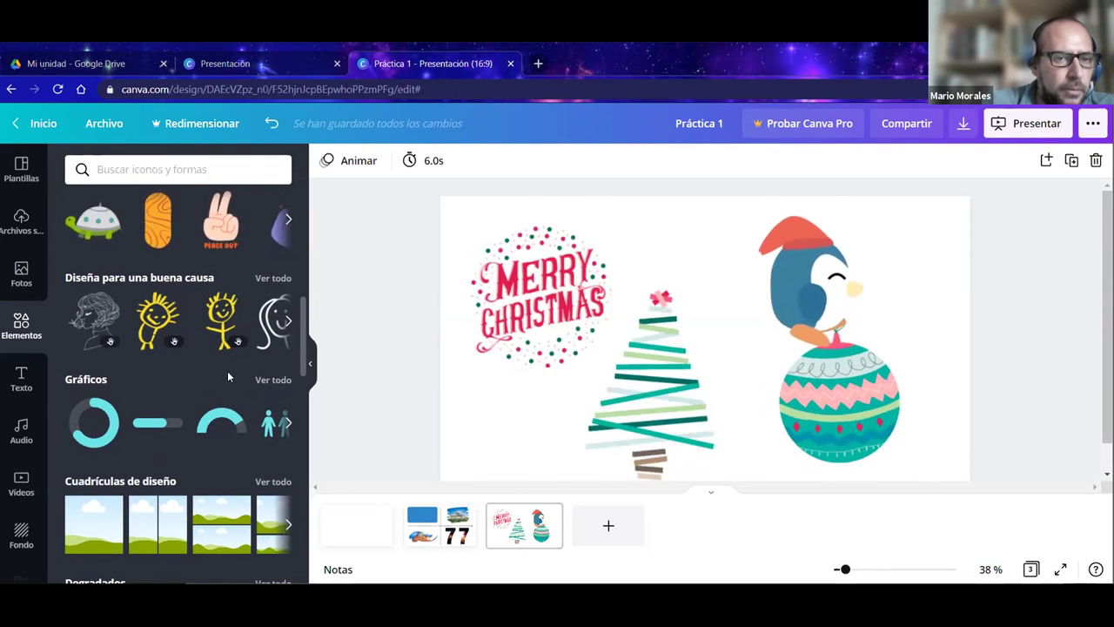
pyautogui.scroll(-1, 227, 371)
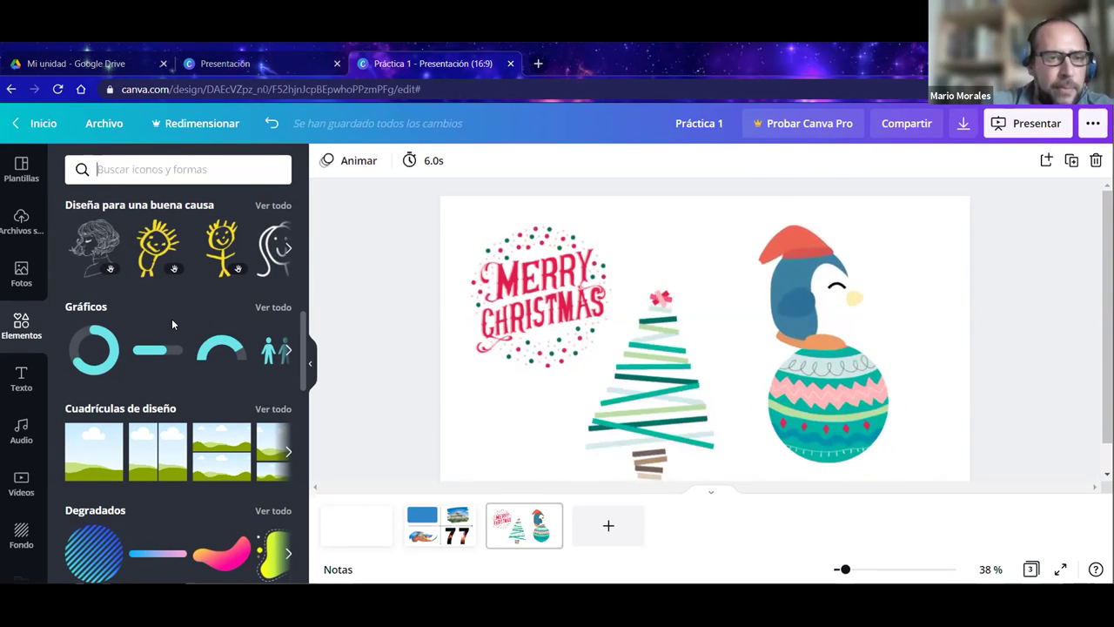
pyautogui.scroll(-1, 172, 324)
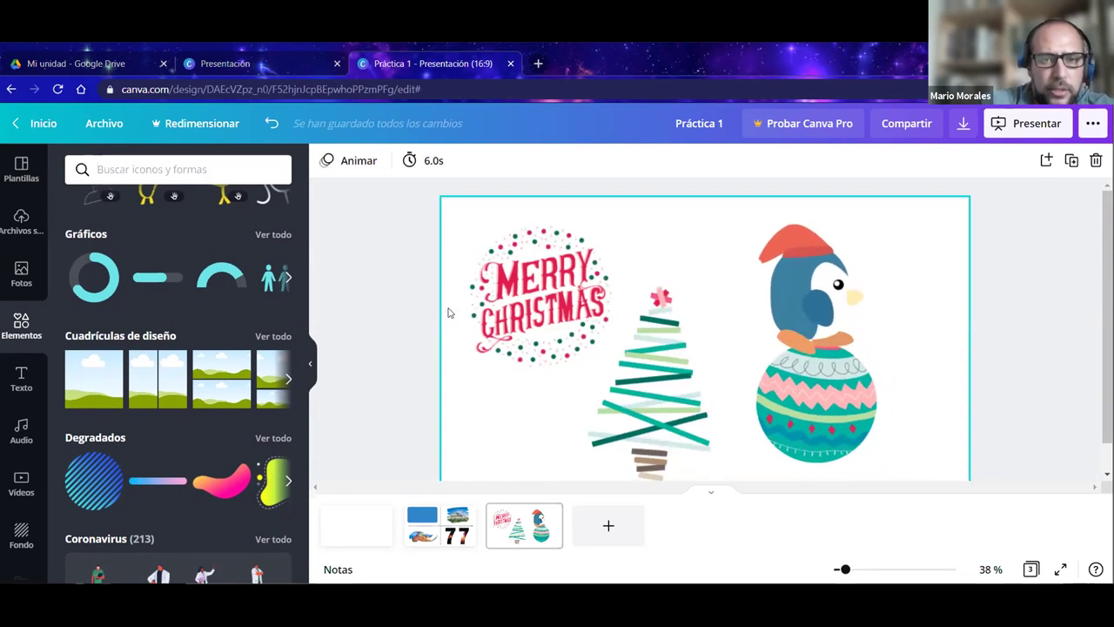
# Delete the Merry Christmas, tree, penguin and bauble stickers from the third page.
pyautogui.click(521, 272)
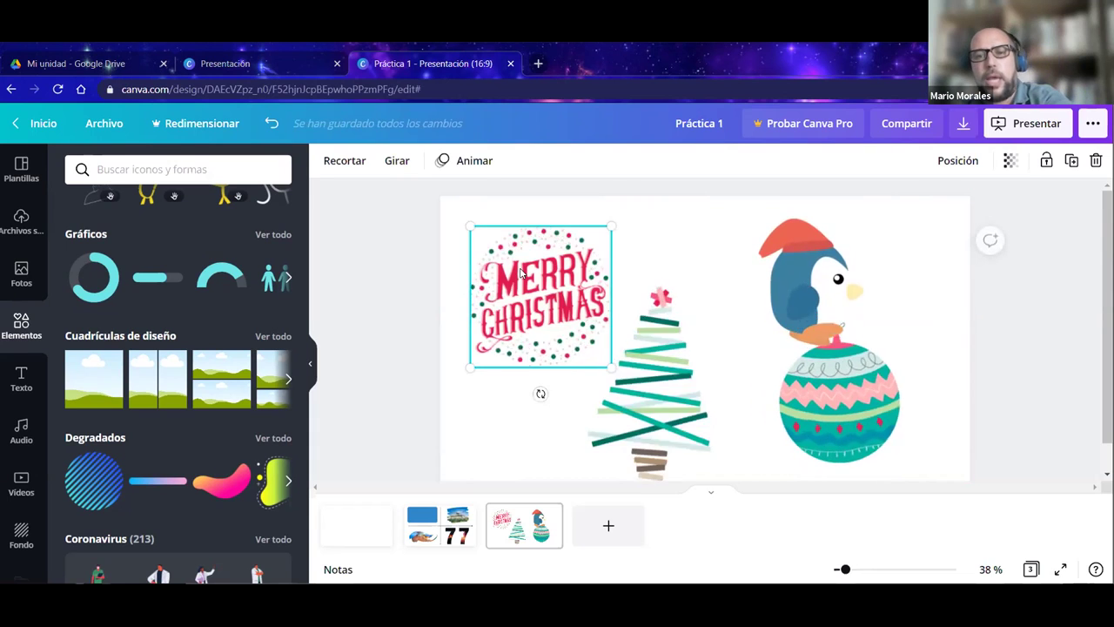
pyautogui.press('Delete')
pyautogui.click(650, 325)
pyautogui.press('Delete')
pyautogui.click(803, 290)
pyautogui.press('Delete')
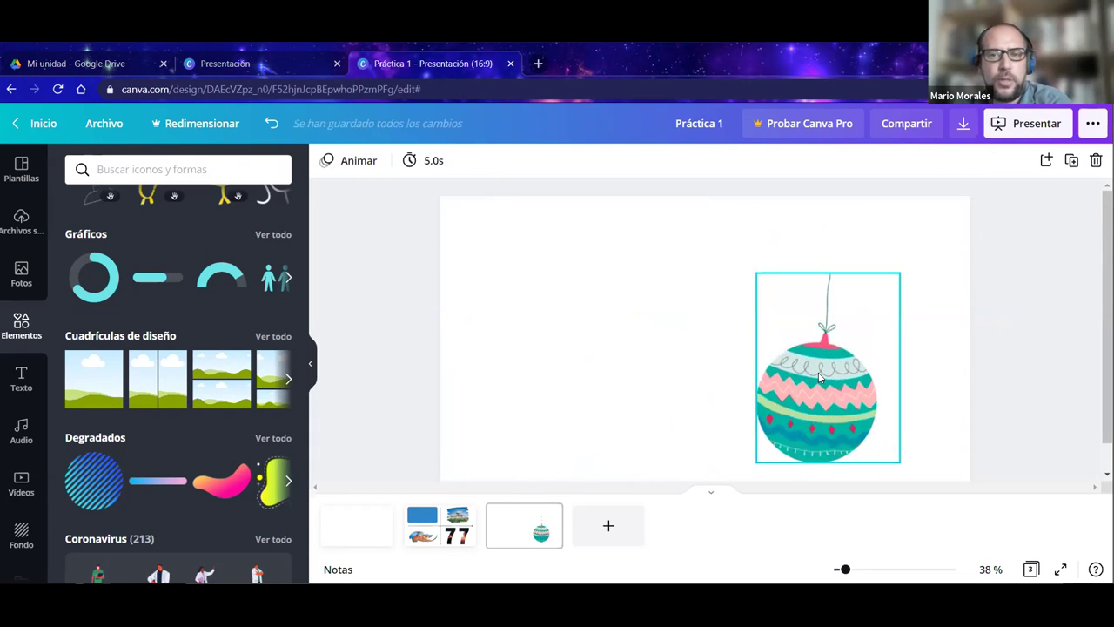
pyautogui.click(818, 375)
pyautogui.press('Delete')
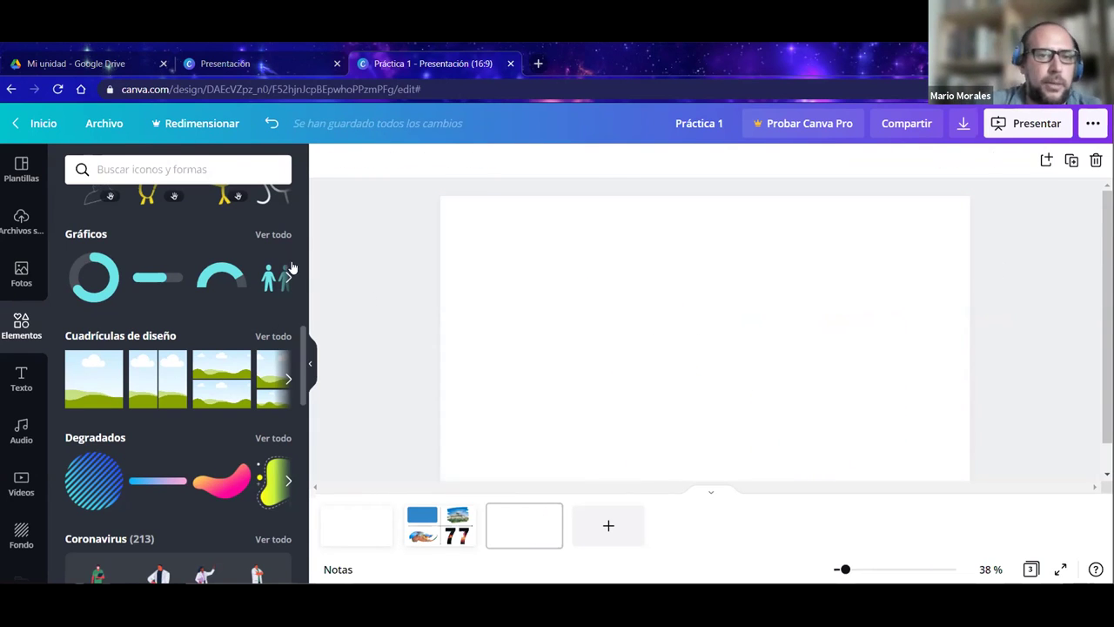
# Open the full Gráficos collection and look through its progress rings, bars, gauges and column charts.
pyautogui.click(272, 235)
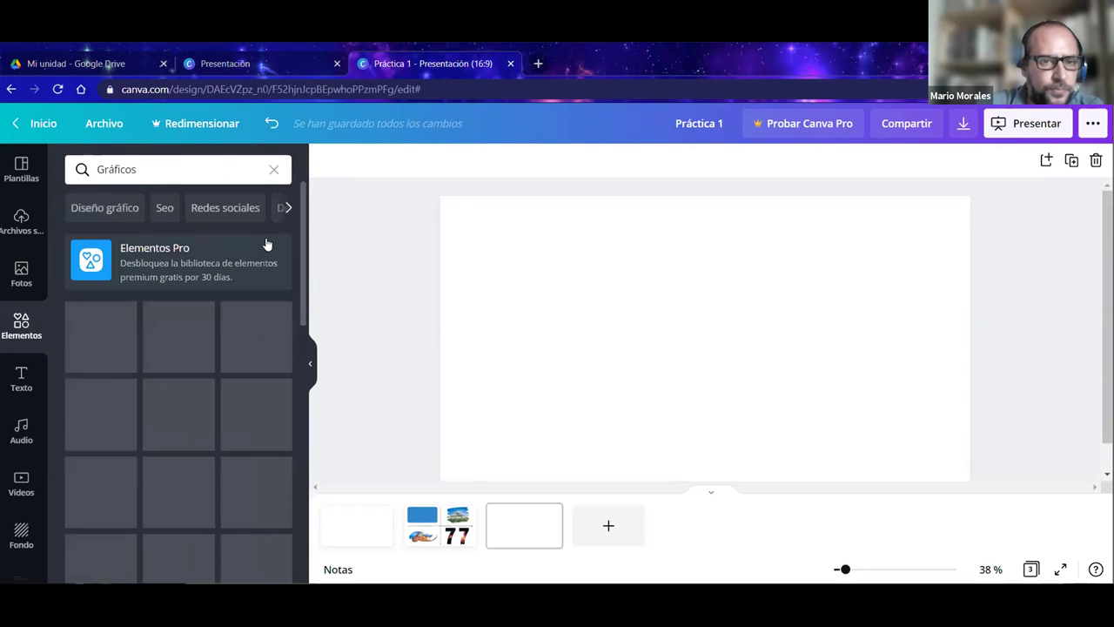
pyautogui.scroll(-2, 304, 254)
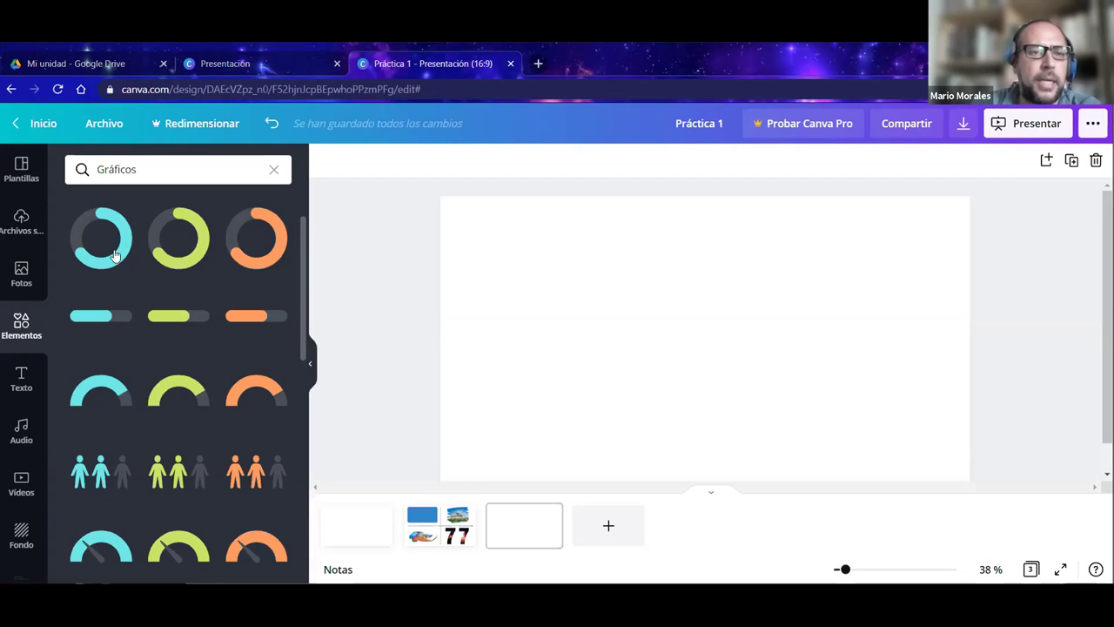
pyautogui.scroll(-3, 139, 348)
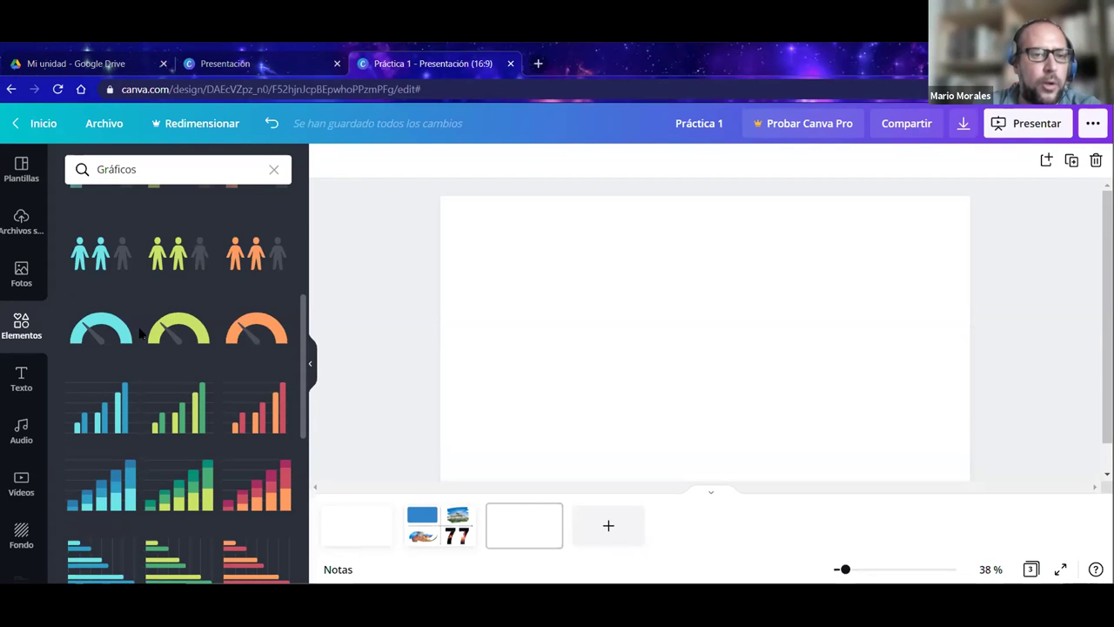
pyautogui.scroll(3, 151, 317)
pyautogui.scroll(1, 151, 317)
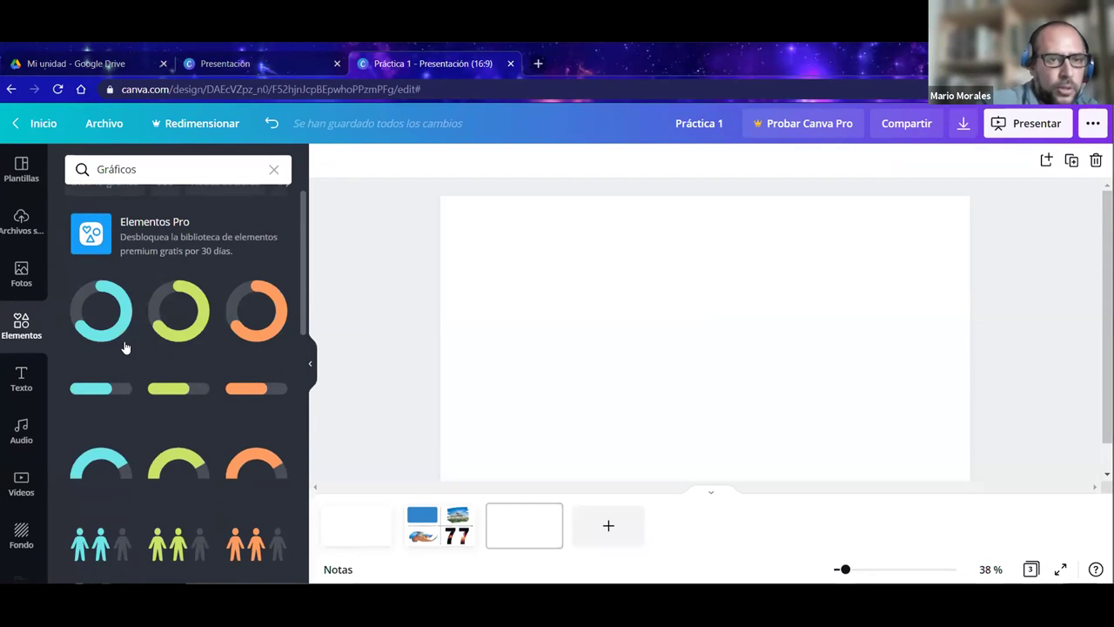
pyautogui.scroll(-1, 123, 352)
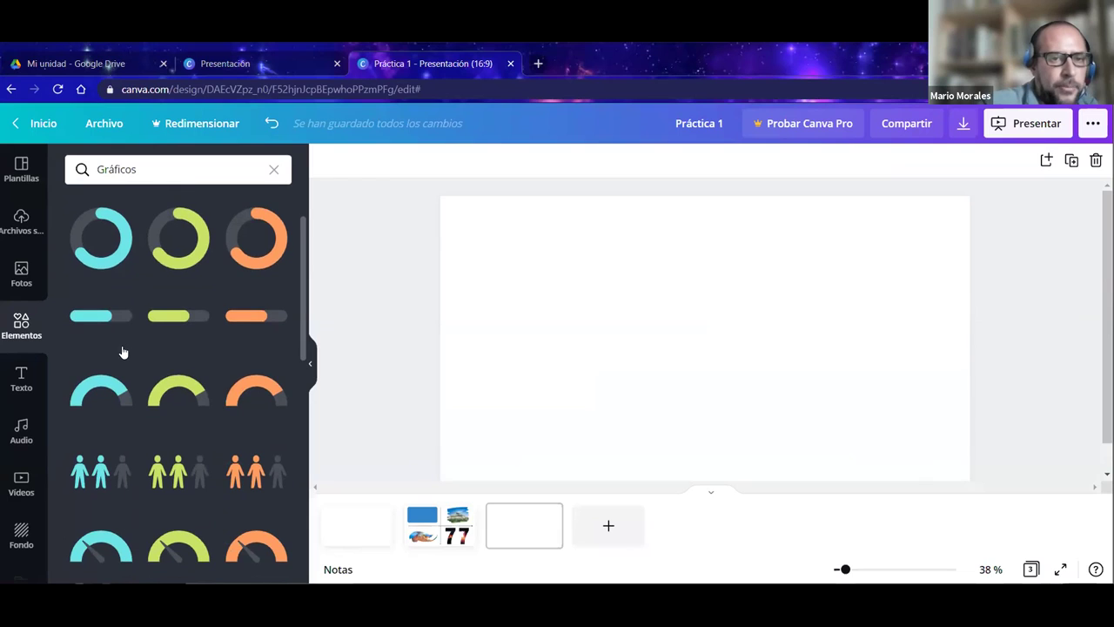
# Add the turquoise progress ring to the page and recolour its turquoise arc with the volcano photo palette's red.
pyautogui.click(109, 261)
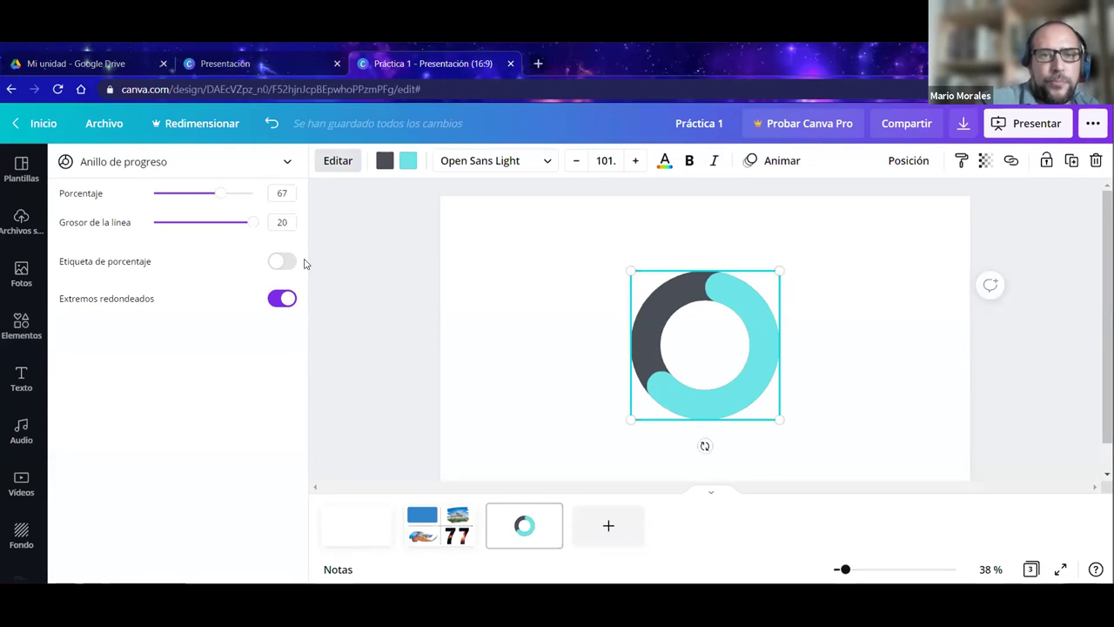
pyautogui.click(409, 174)
pyautogui.click(197, 439)
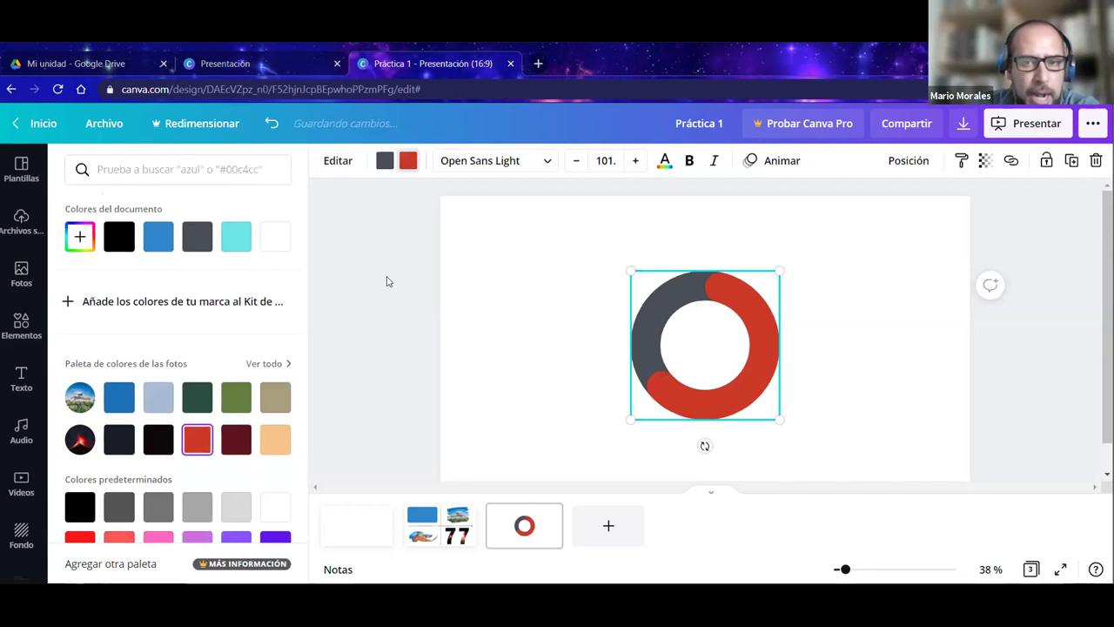
# Recolour the ring's dark grey remaining arc with the light orange from the volcano photo palette.
pyautogui.click(390, 266)
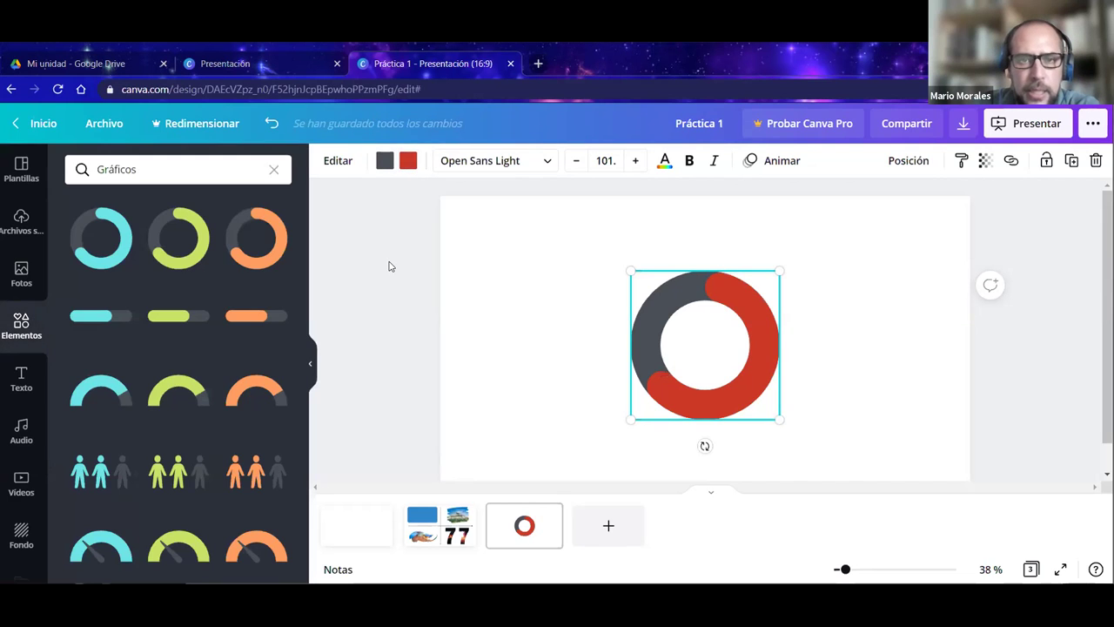
pyautogui.click(384, 162)
pyautogui.scroll(-1, 244, 409)
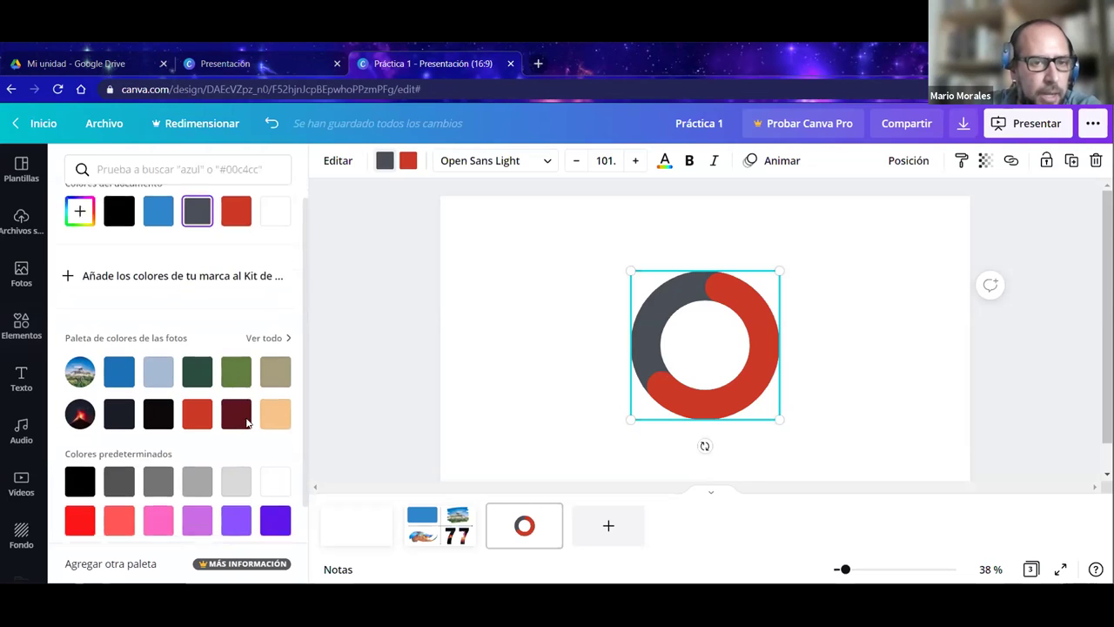
pyautogui.scroll(-1, 246, 422)
pyautogui.click(275, 375)
pyautogui.click(392, 287)
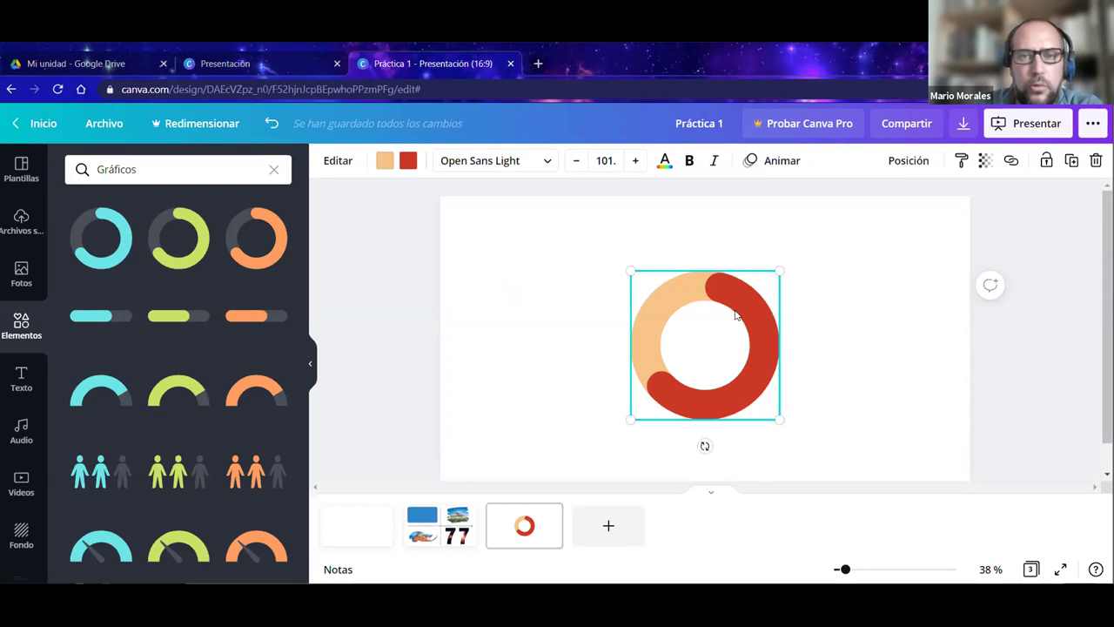
# Reduce the progress ring's line thickness to 14 and set its percentage to 70.
pyautogui.click(337, 164)
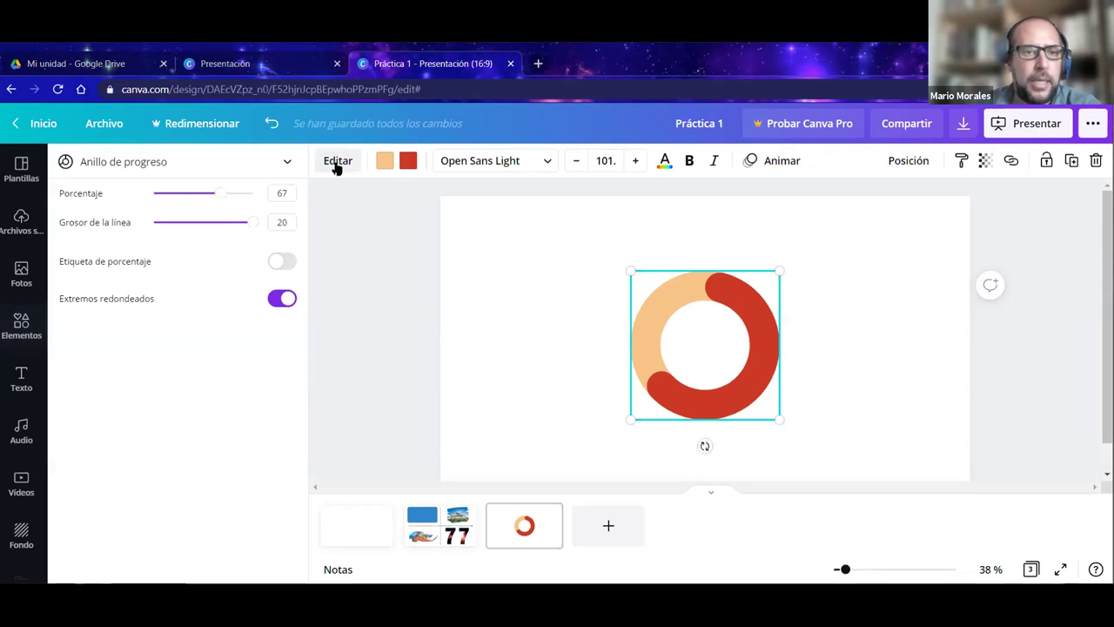
pyautogui.click(288, 194)
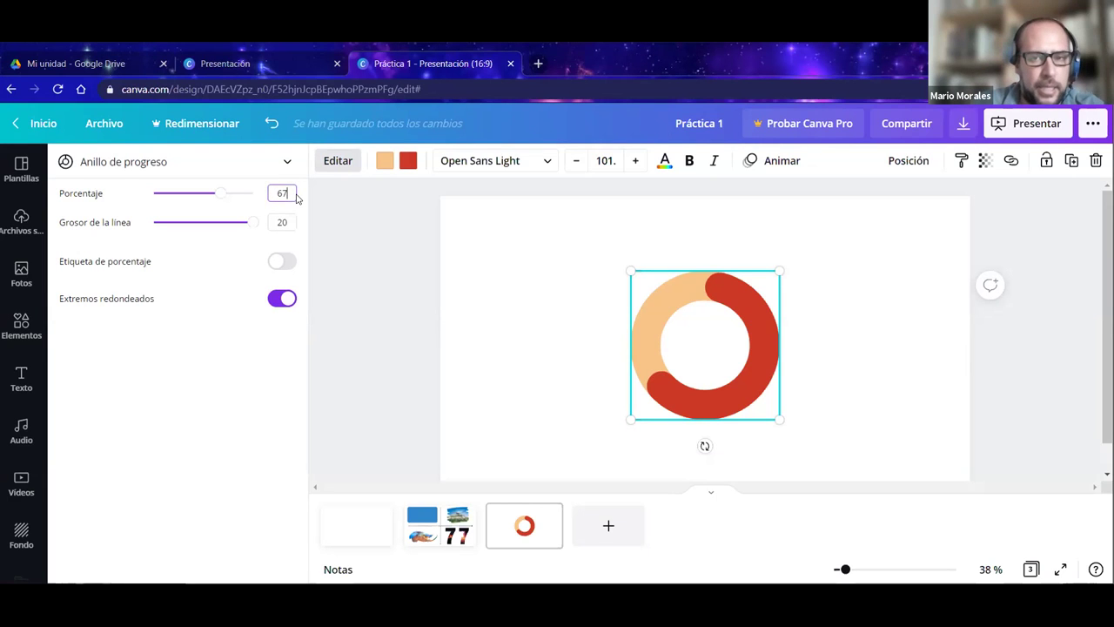
pyautogui.doubleClick(281, 221)
pyautogui.moveTo(251, 225); pyautogui.dragTo(224, 224)
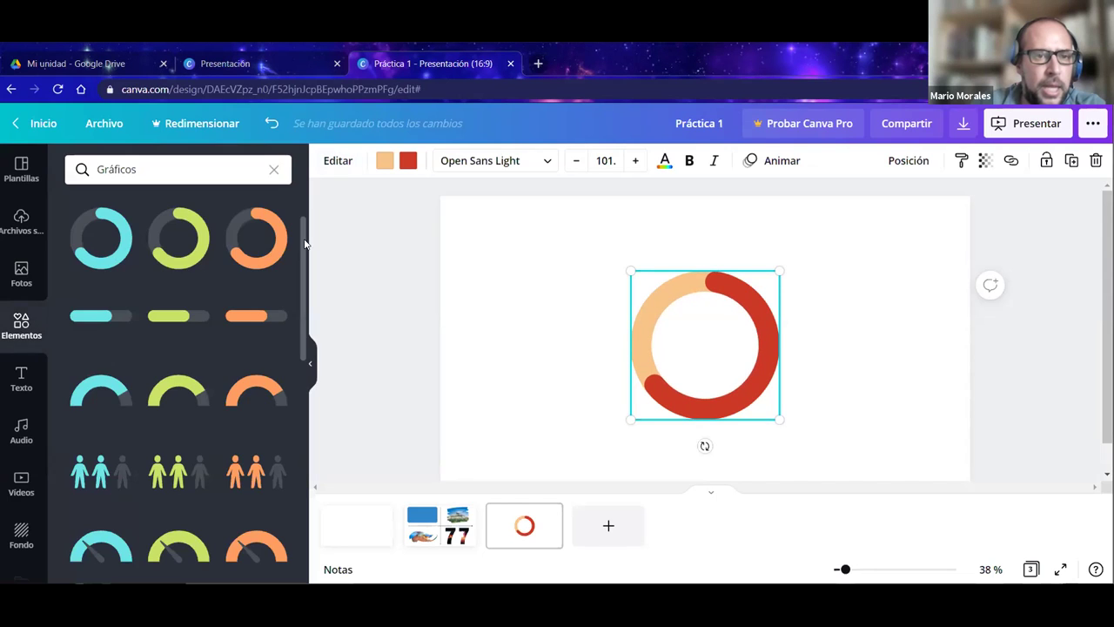
pyautogui.click(342, 170)
pyautogui.click(292, 193)
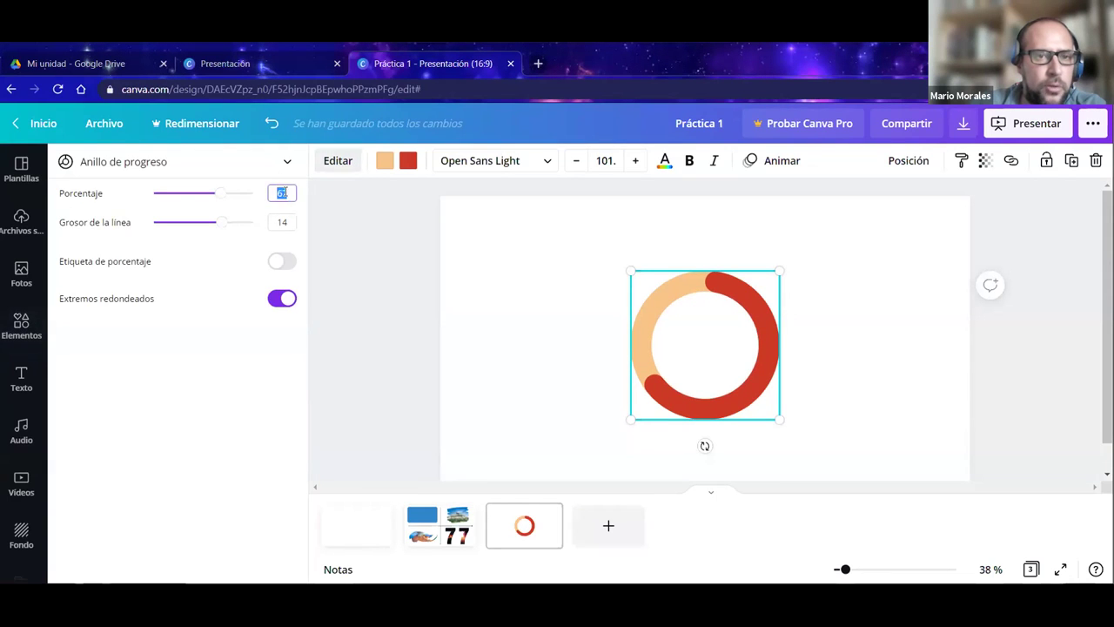
pyautogui.moveTo(291, 192); pyautogui.dragTo(275, 192)
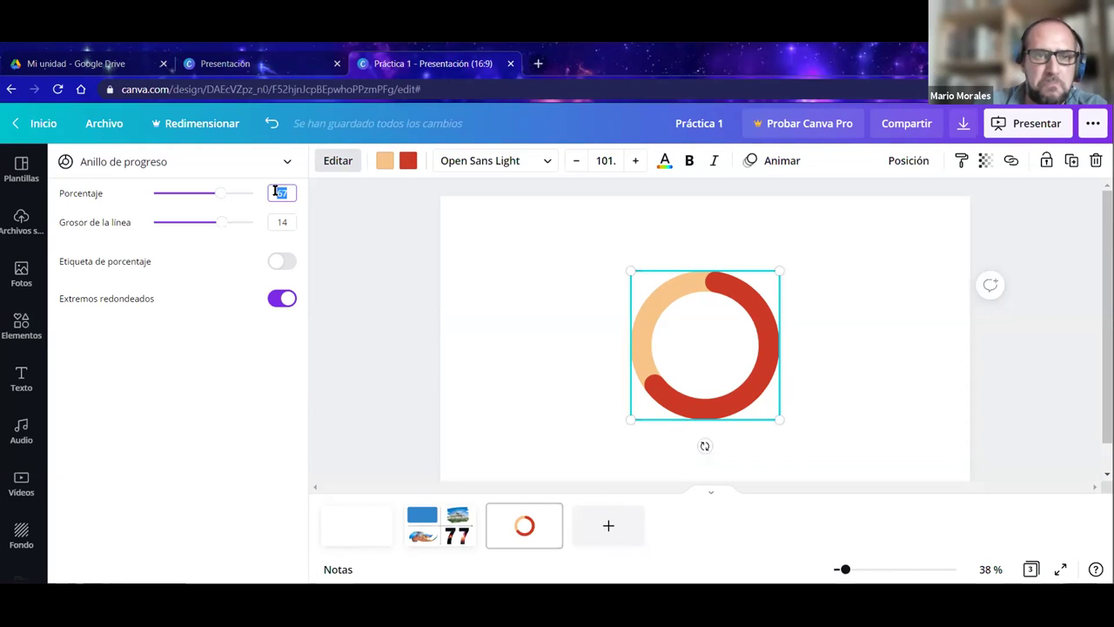
pyautogui.write('70')
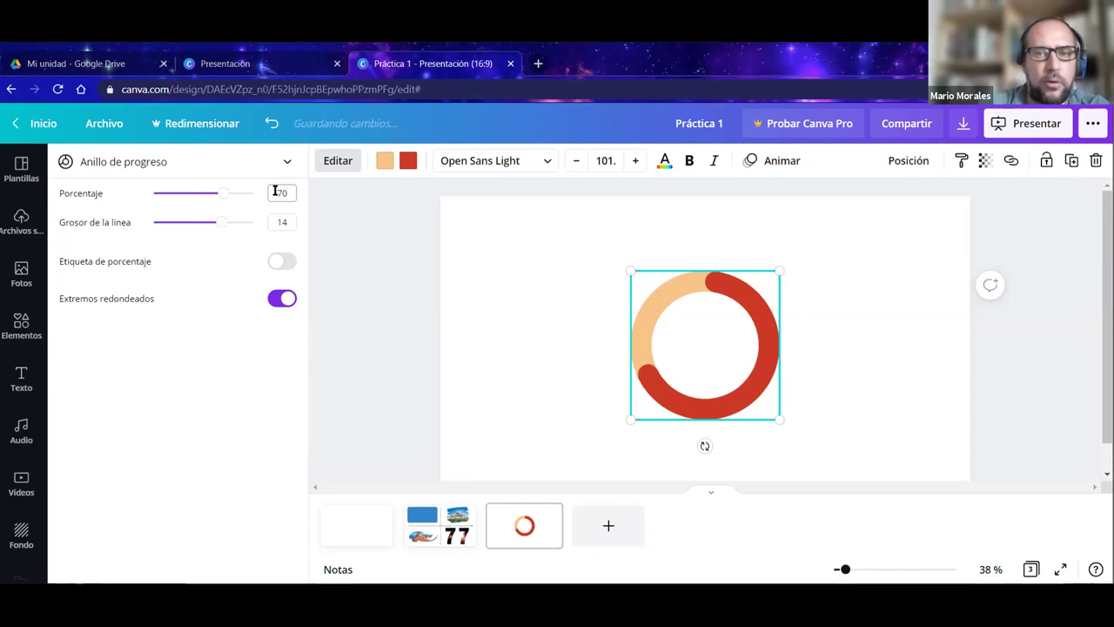
# Move the progress ring to the page's upper-left corner and shrink it to about a sixth of the page width.
pyautogui.click(633, 361)
pyautogui.moveTo(656, 351); pyautogui.dragTo(517, 306)
pyautogui.moveTo(640, 374); pyautogui.dragTo(580, 336)
pyautogui.click(387, 268)
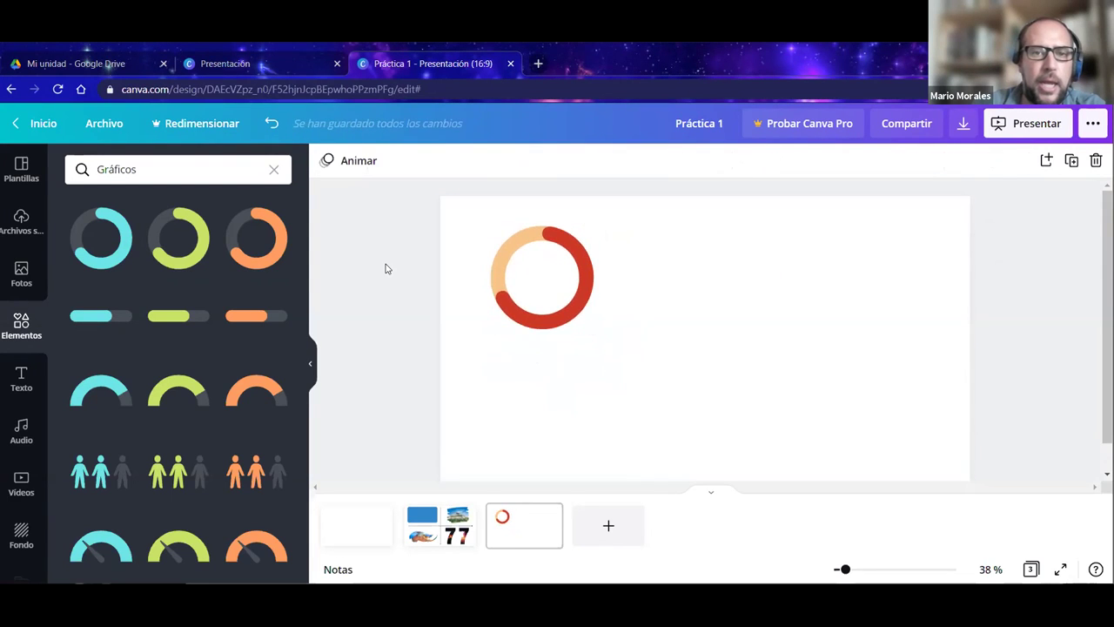
pyautogui.click(510, 258)
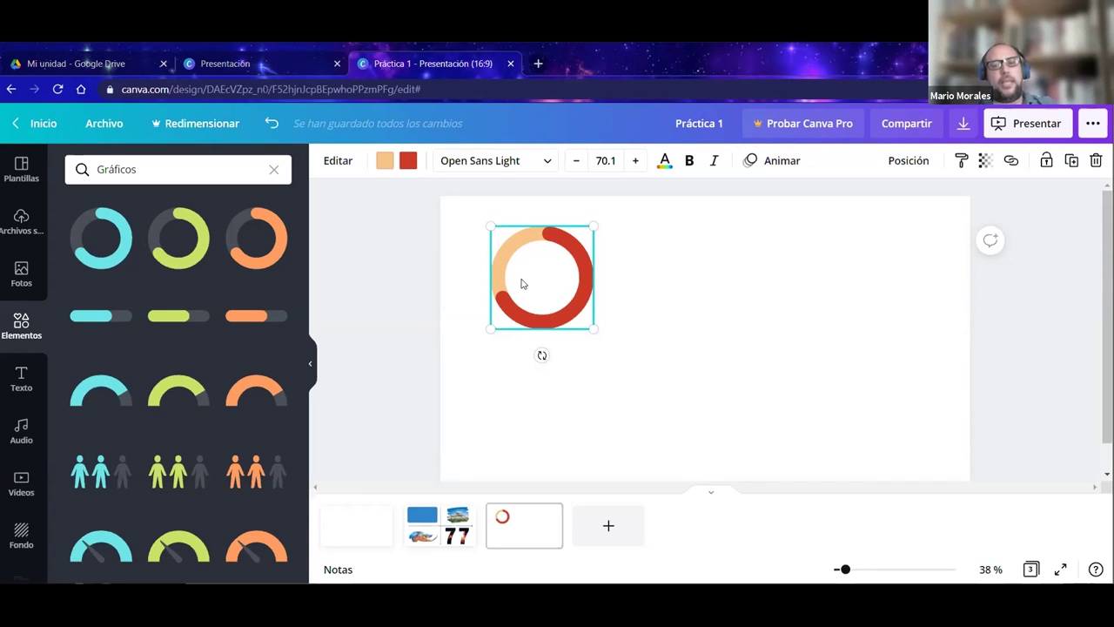
pyautogui.moveTo(593, 329)
pyautogui.mouseDown()
pyautogui.moveTo(568, 304)
pyautogui.moveTo(581, 314)
pyautogui.mouseUp()
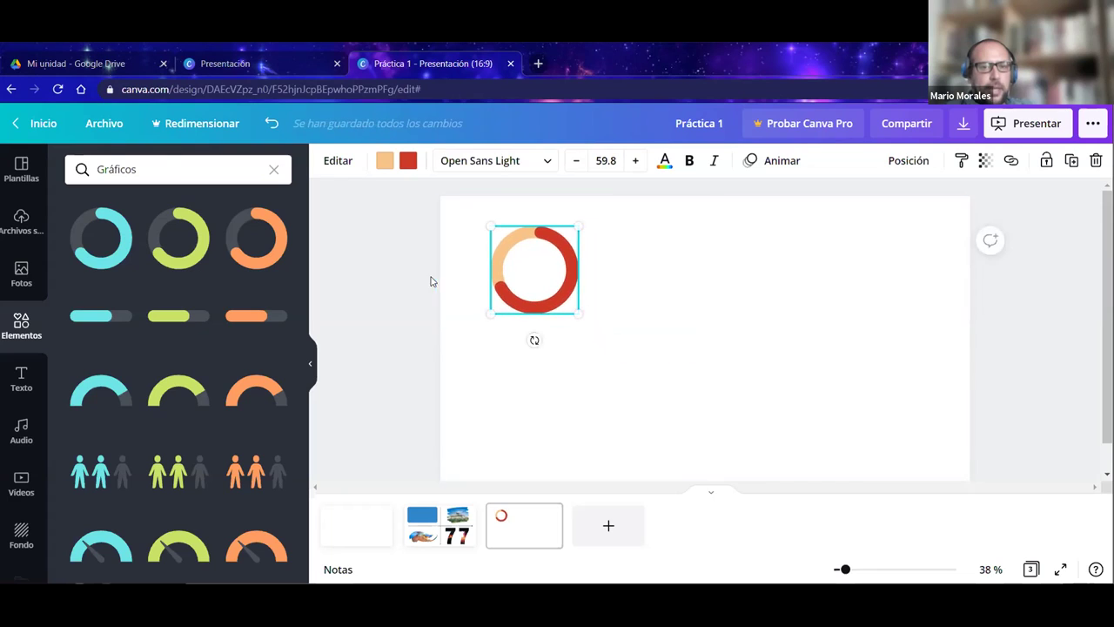
pyautogui.click(399, 275)
# Duplicate the progress ring and place the copy in the lower-right area of the page.
pyautogui.click(493, 294)
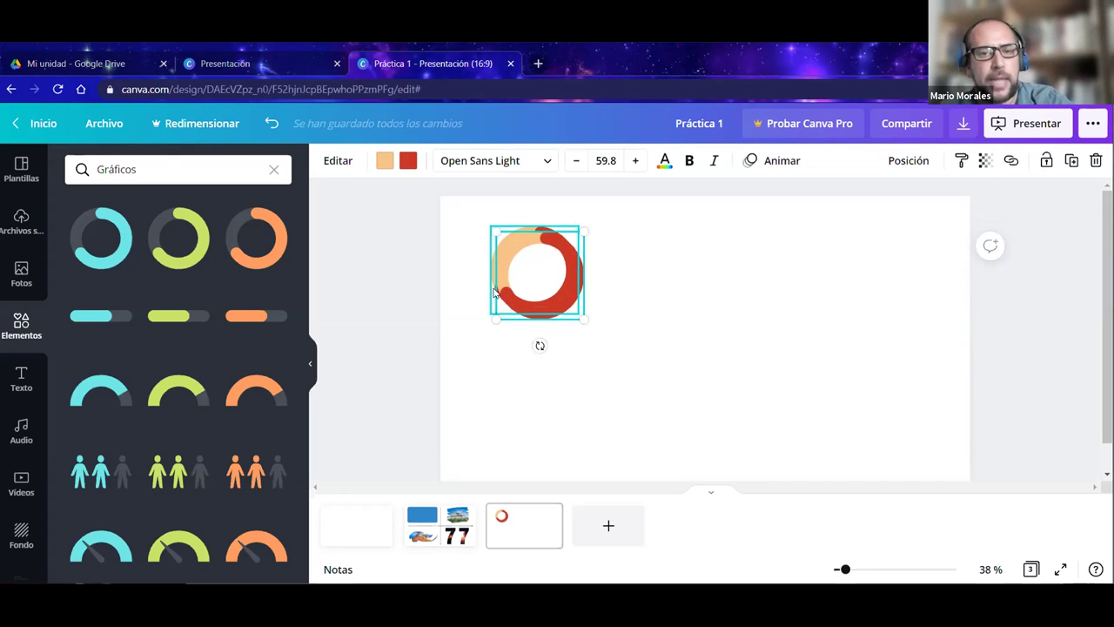
pyautogui.hotkey('ctrl', 'd')
pyautogui.moveTo(560, 331); pyautogui.dragTo(881, 425)
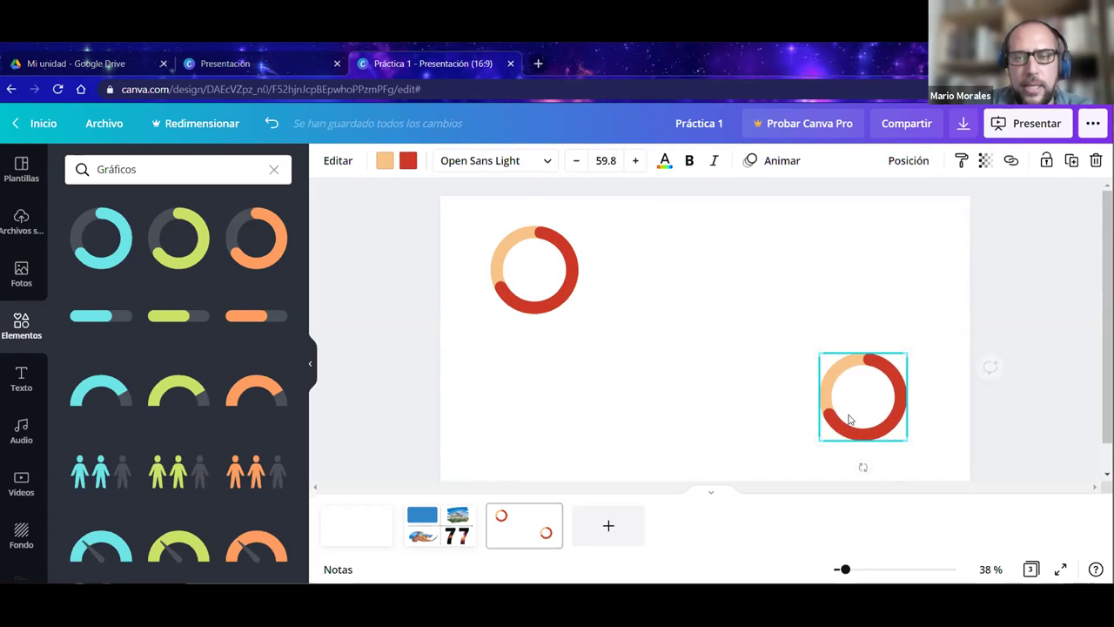
# Recolour the copied ring's red arc with the document blue and its light orange arc with the volcano palette's dark navy.
pyautogui.click(409, 162)
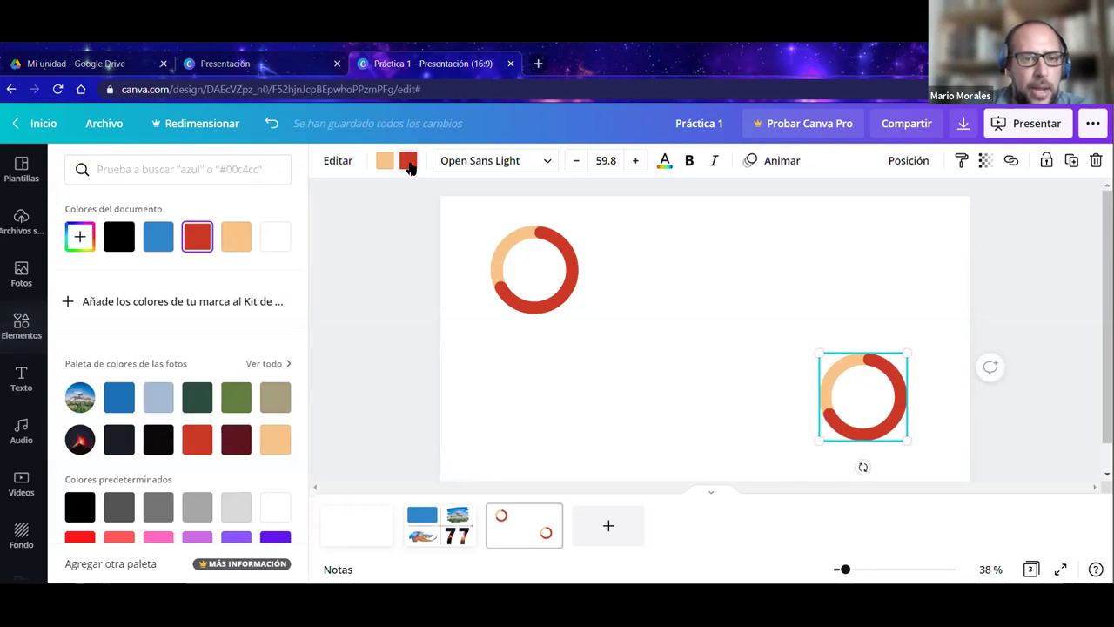
pyautogui.click(159, 236)
pyautogui.click(383, 161)
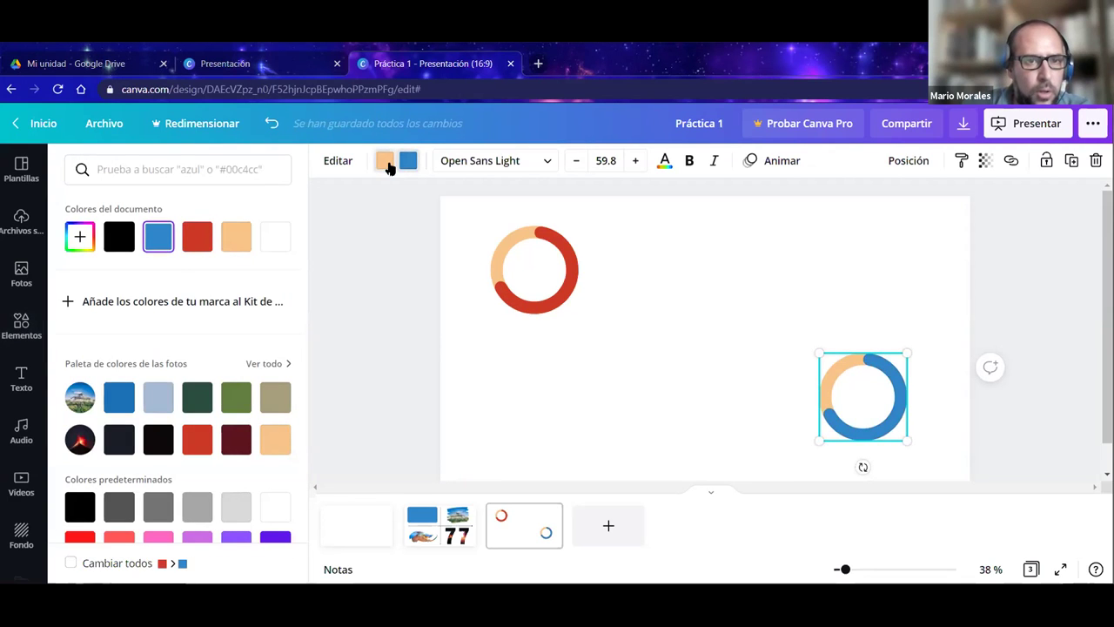
pyautogui.click(119, 439)
pyautogui.press('Escape')
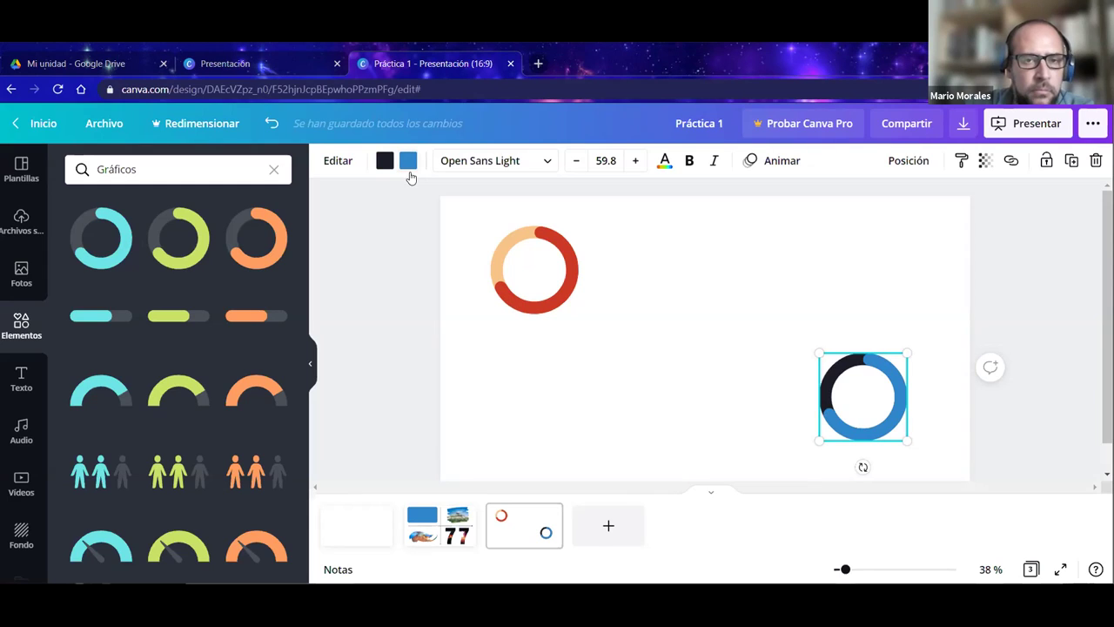
# Set the copied blue ring's percentage to 30 and deselect it.
pyautogui.click(338, 162)
pyautogui.doubleClick(283, 193)
pyautogui.doubleClick(290, 193)
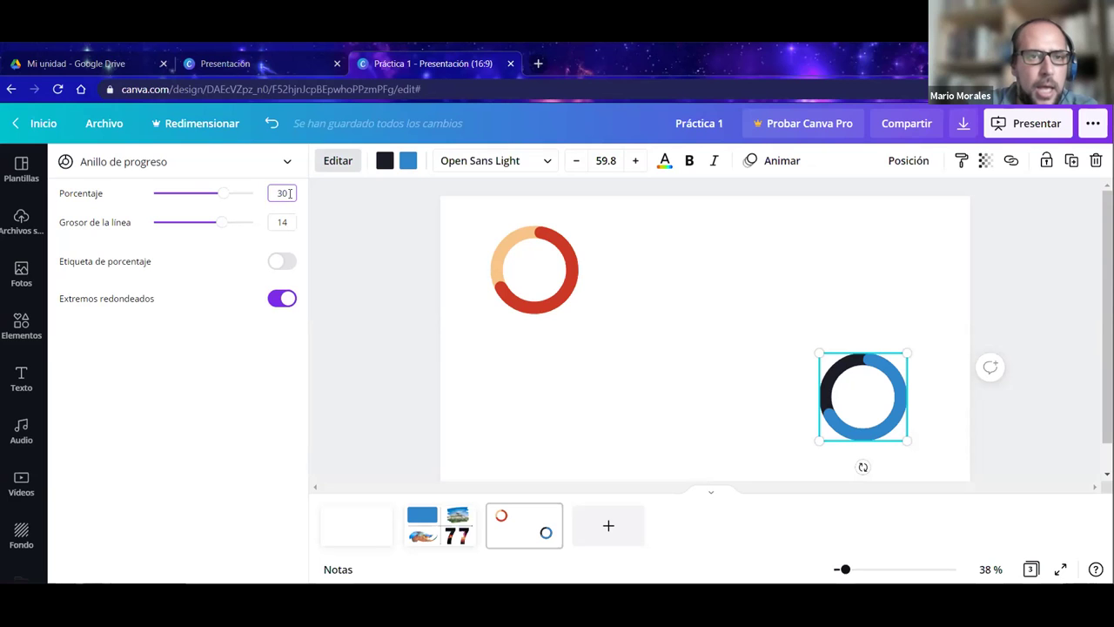
pyautogui.write('30')
pyautogui.press('Return')
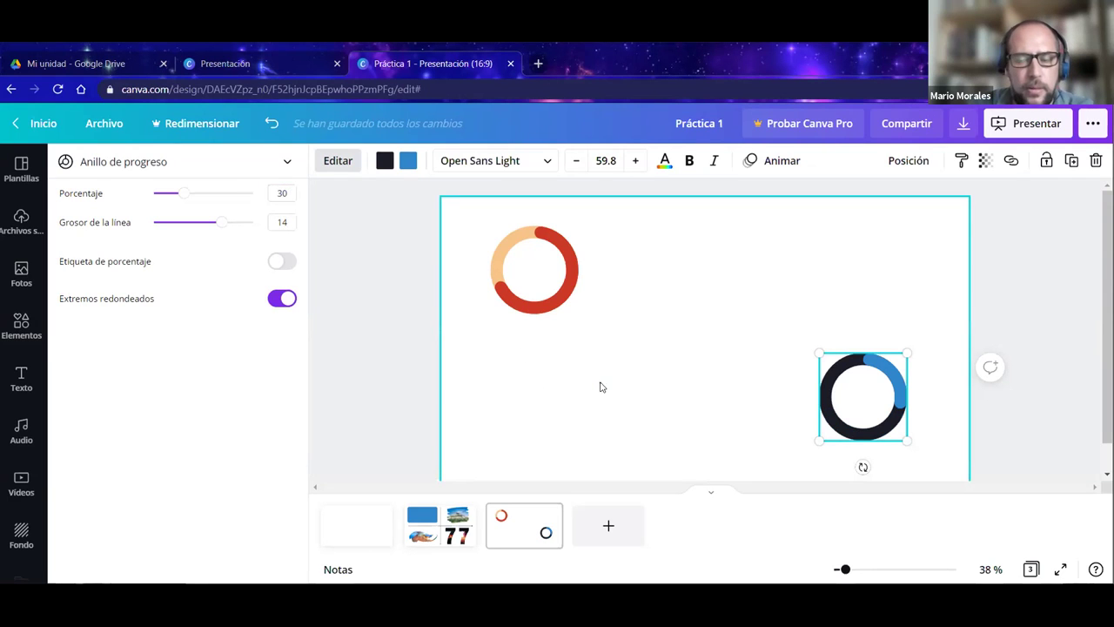
pyautogui.press('Escape')
pyautogui.click(685, 405)
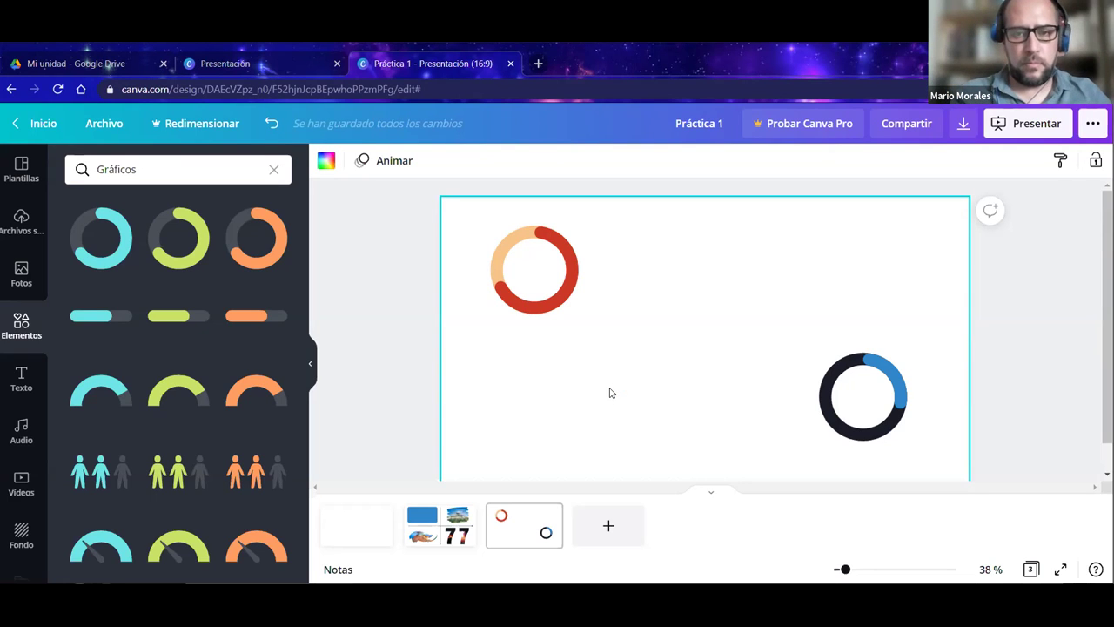
# Delete the blue and dark navy progress ring from the page.
pyautogui.click(840, 421)
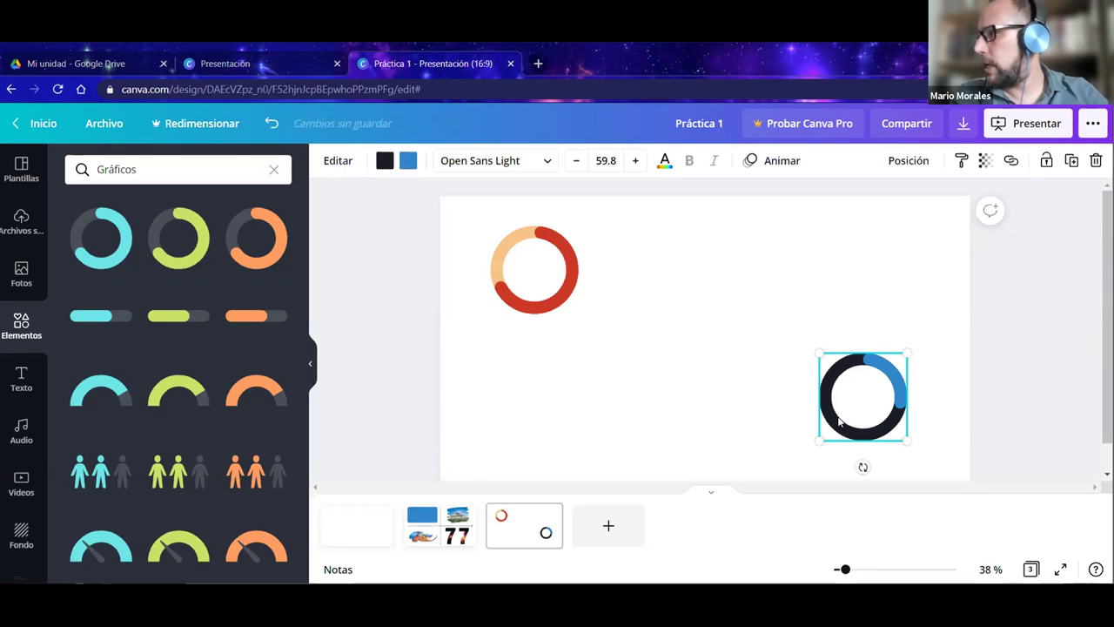
pyautogui.press('Delete')
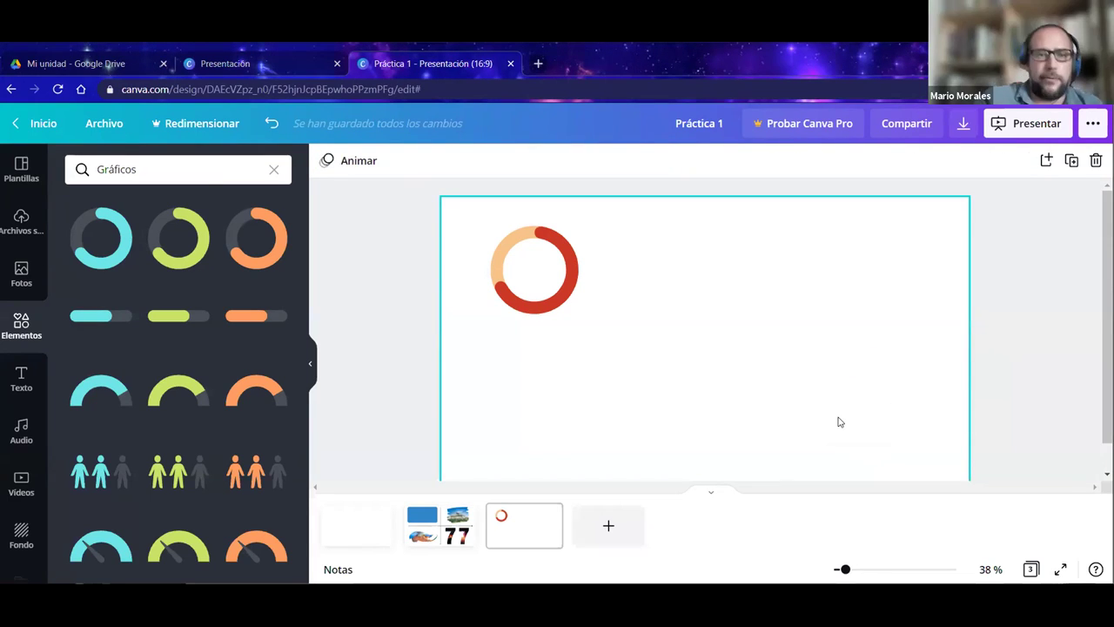
# Add the turquoise people pictogram, place it in the page's upper-right corner and change its icon to the car.
pyautogui.click(111, 478)
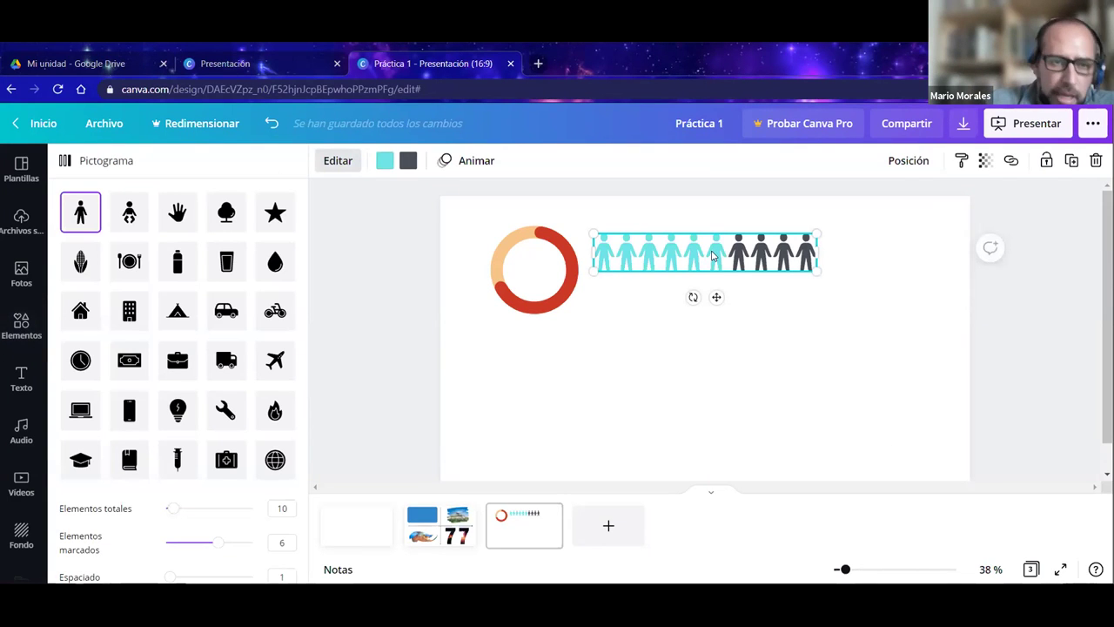
pyautogui.moveTo(696, 261); pyautogui.dragTo(817, 248)
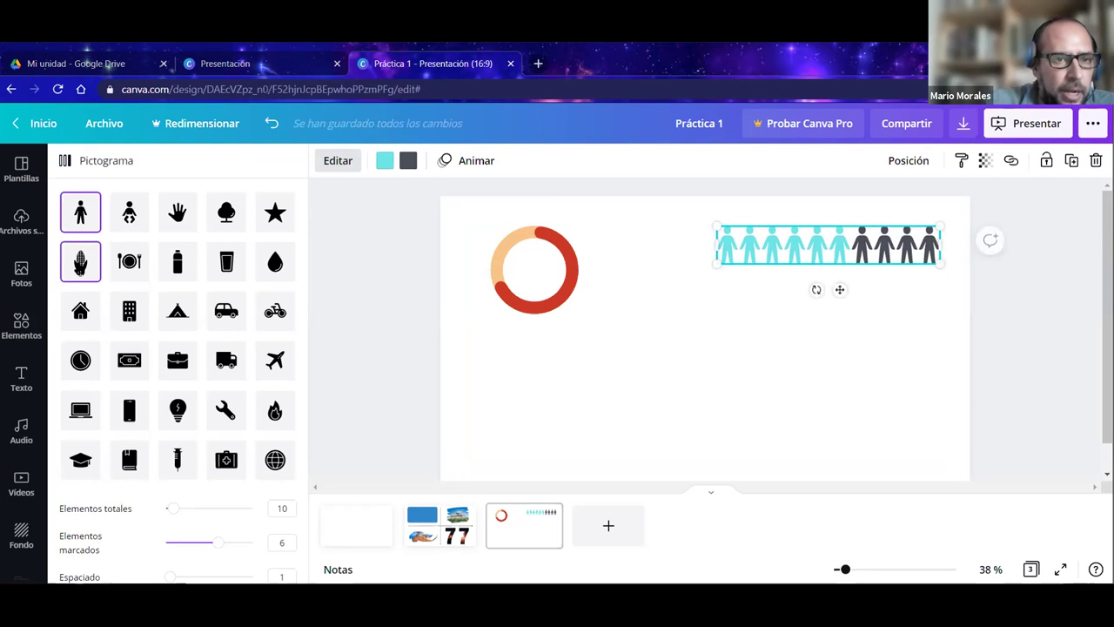
pyautogui.click(129, 265)
pyautogui.click(226, 311)
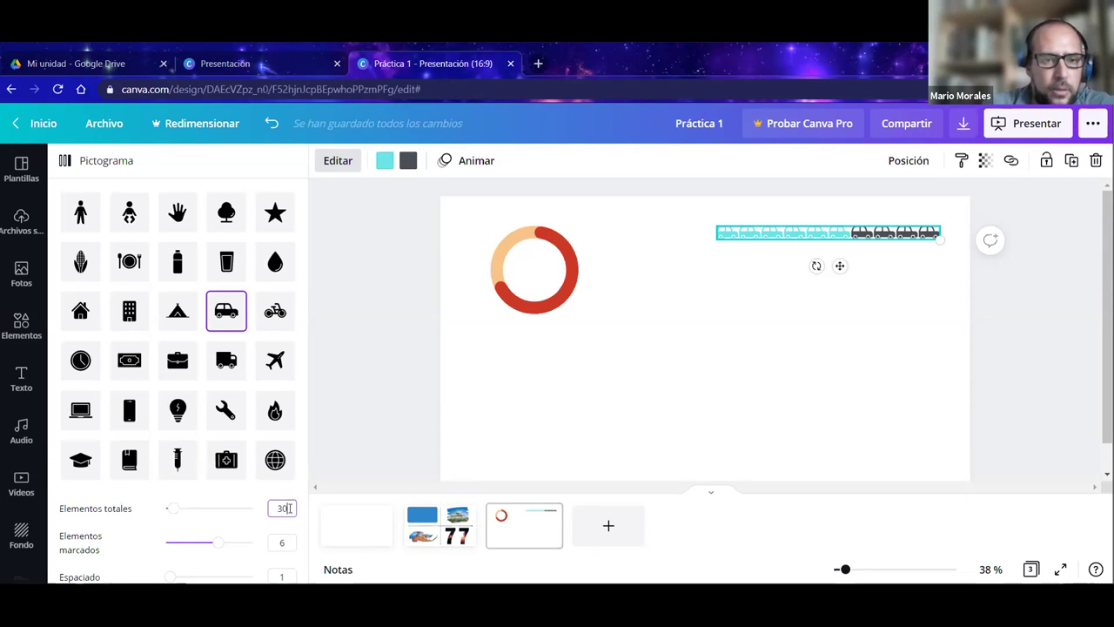
# Set the car pictogram to 30 total elements with 23 marked elements.
pyautogui.press('Tab')
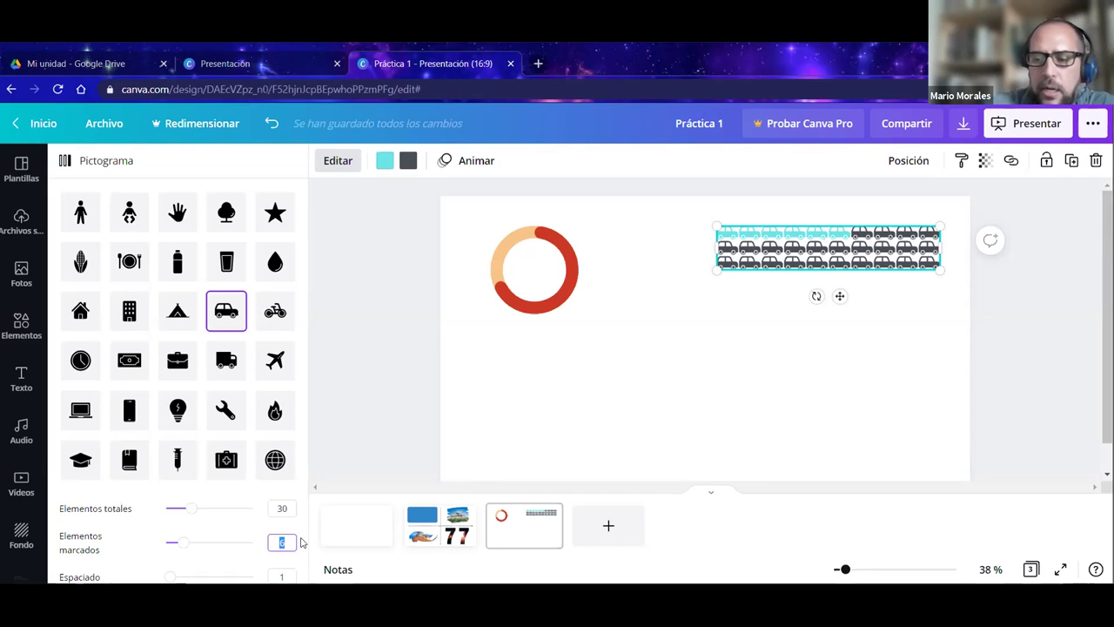
pyautogui.write('20')
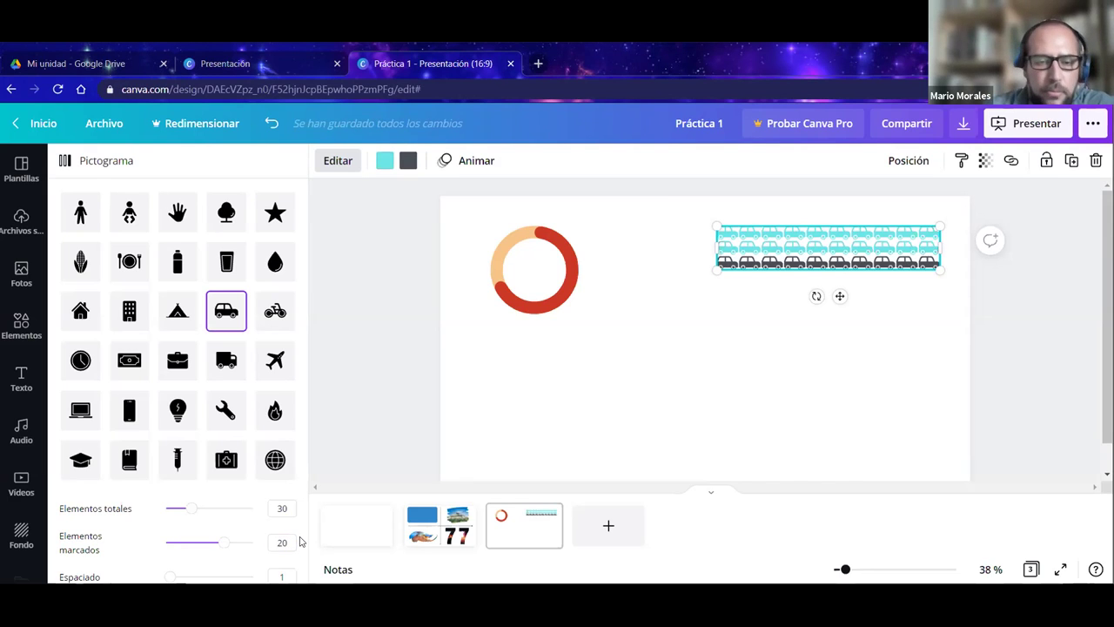
pyautogui.click(275, 542)
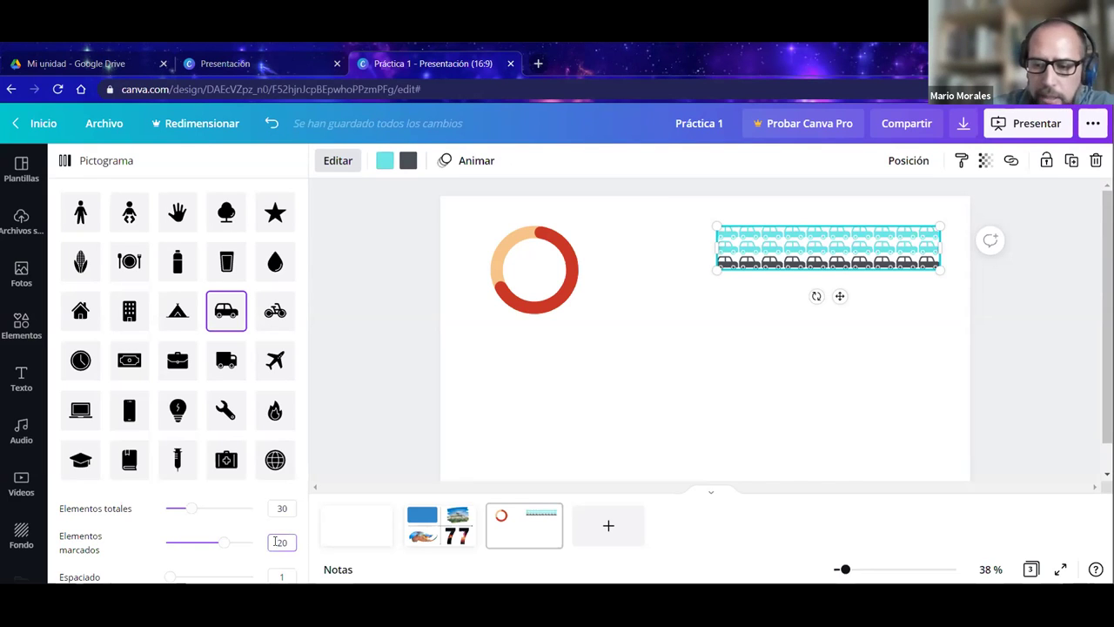
pyautogui.press('BackSpace')
pyautogui.press('BackSpace')
pyautogui.write('23')
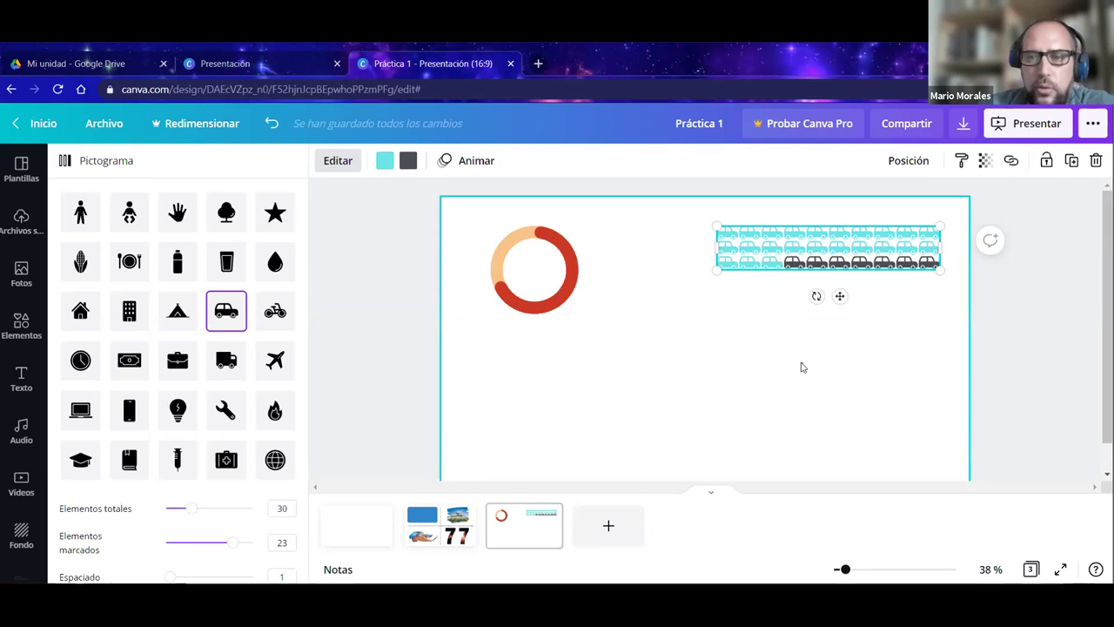
pyautogui.press('Escape')
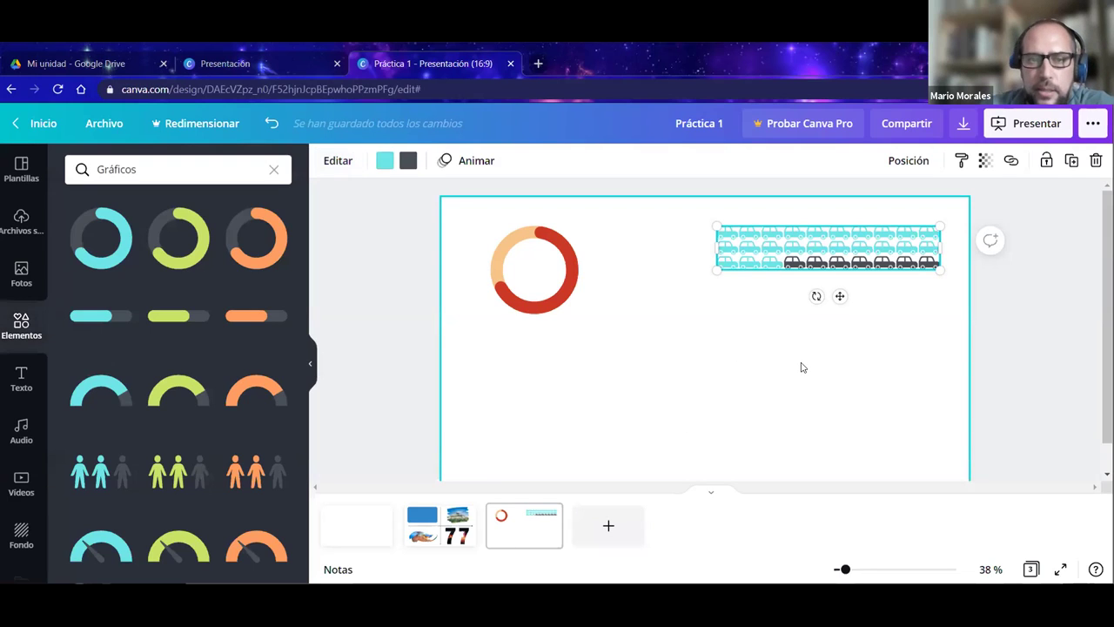
pyautogui.click(771, 303)
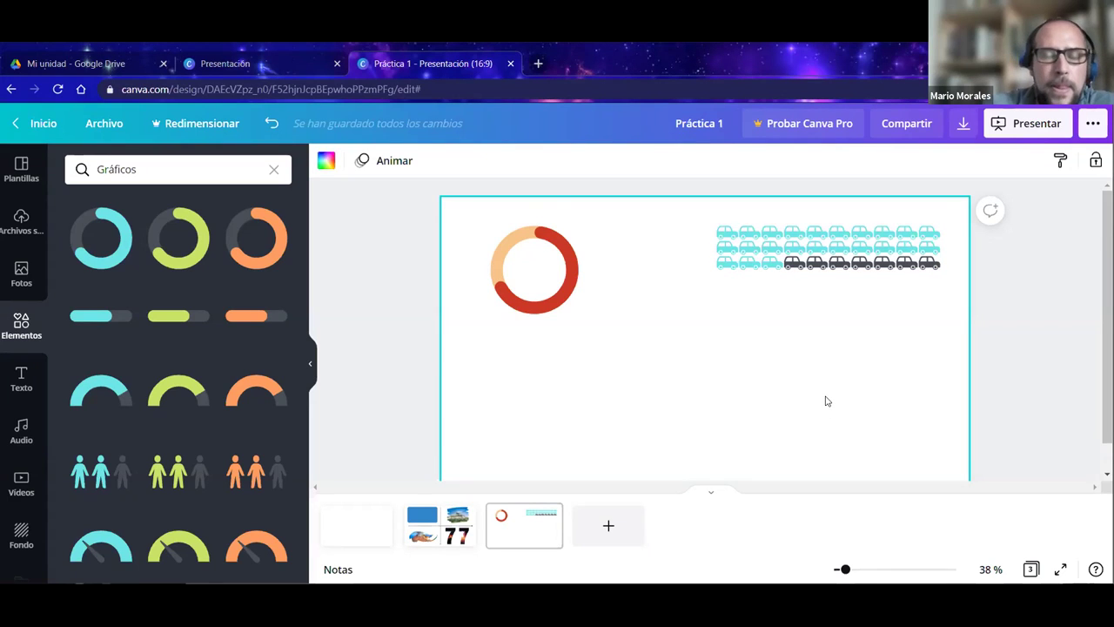
# Reopen the car pictogram's settings to review its icon and element options, and close them again.
pyautogui.click(796, 260)
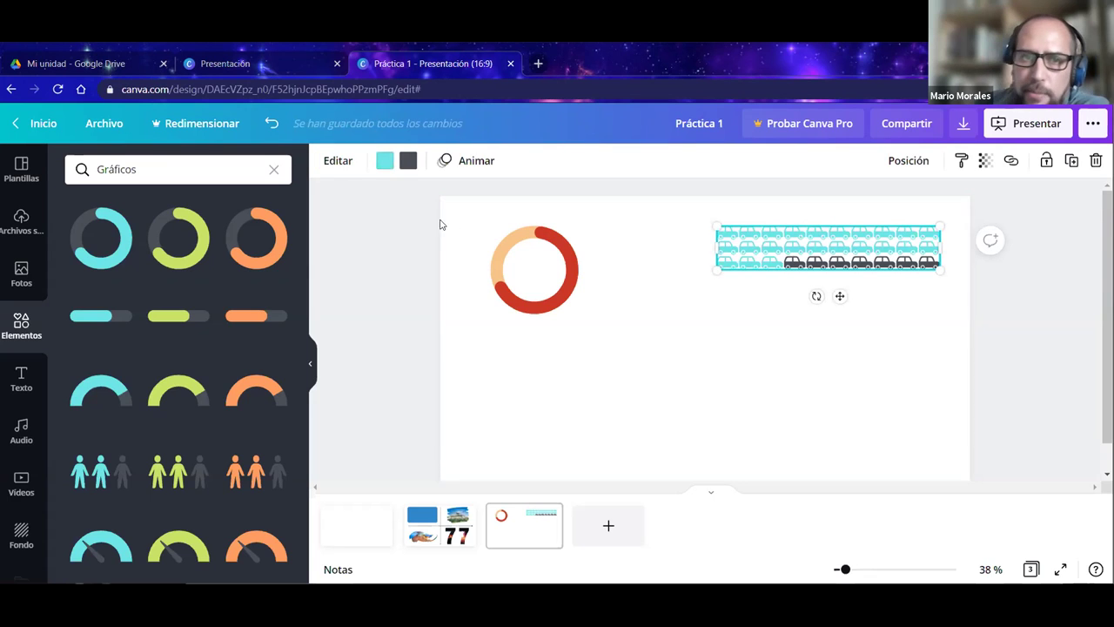
pyautogui.click(338, 160)
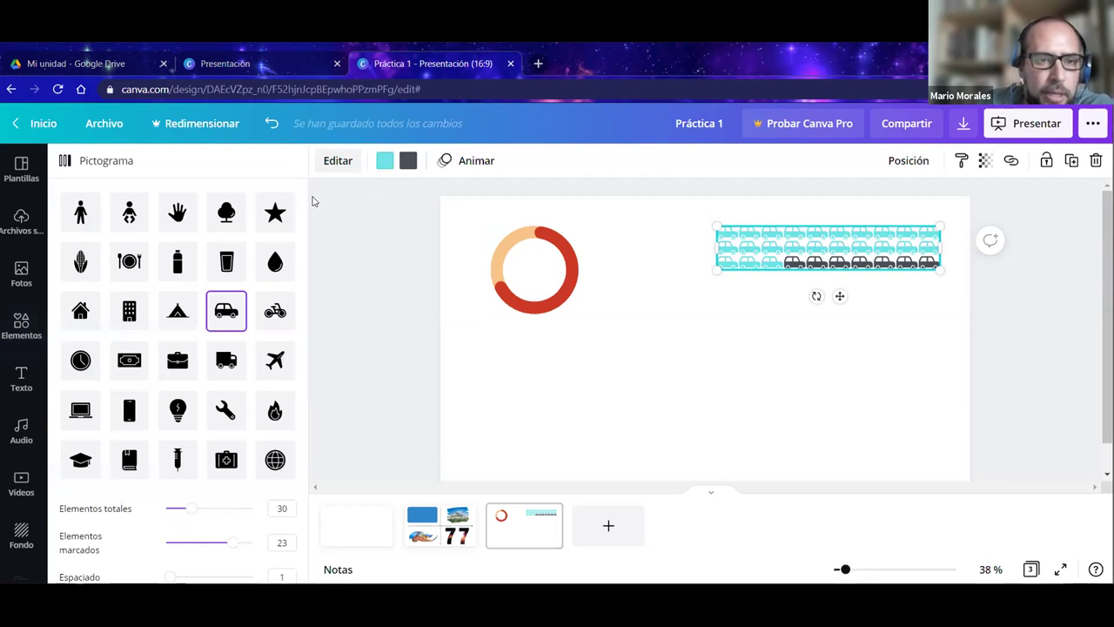
pyautogui.click(329, 168)
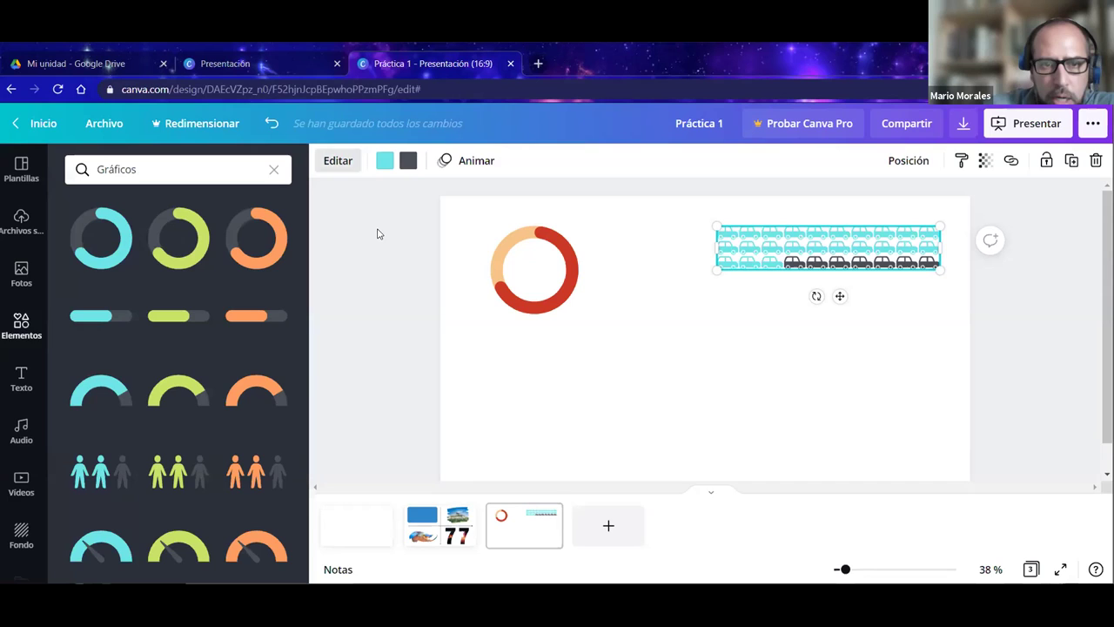
# Browse the chart elements, from gauges and bar charts through line, area, scatter, pie and donut charts to the chart graphics.
pyautogui.scroll(-3, 101, 477)
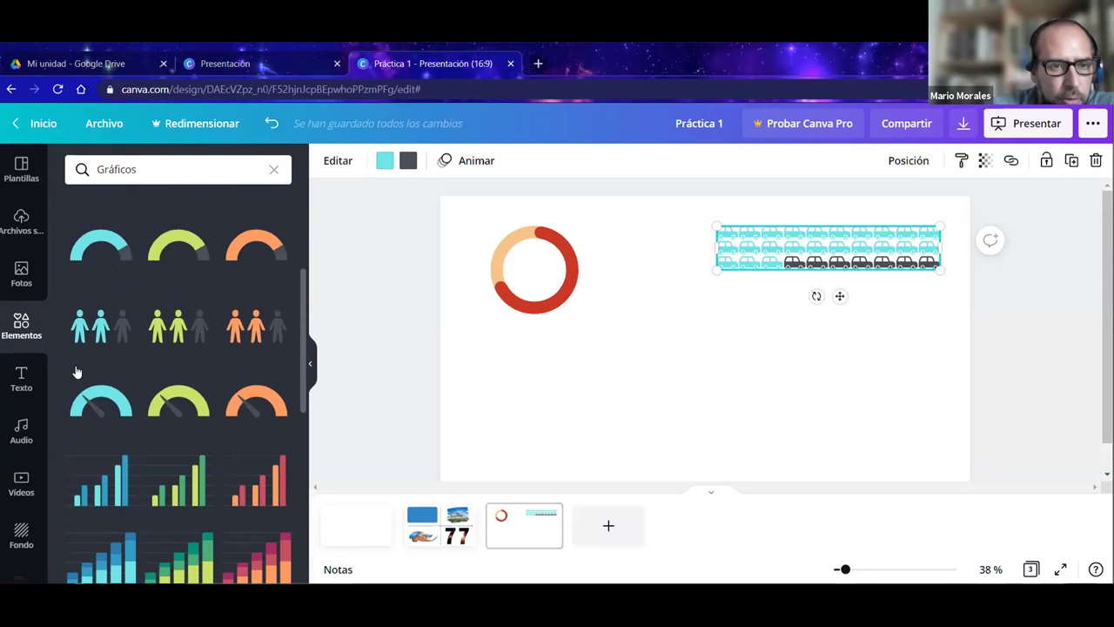
pyautogui.click(370, 384)
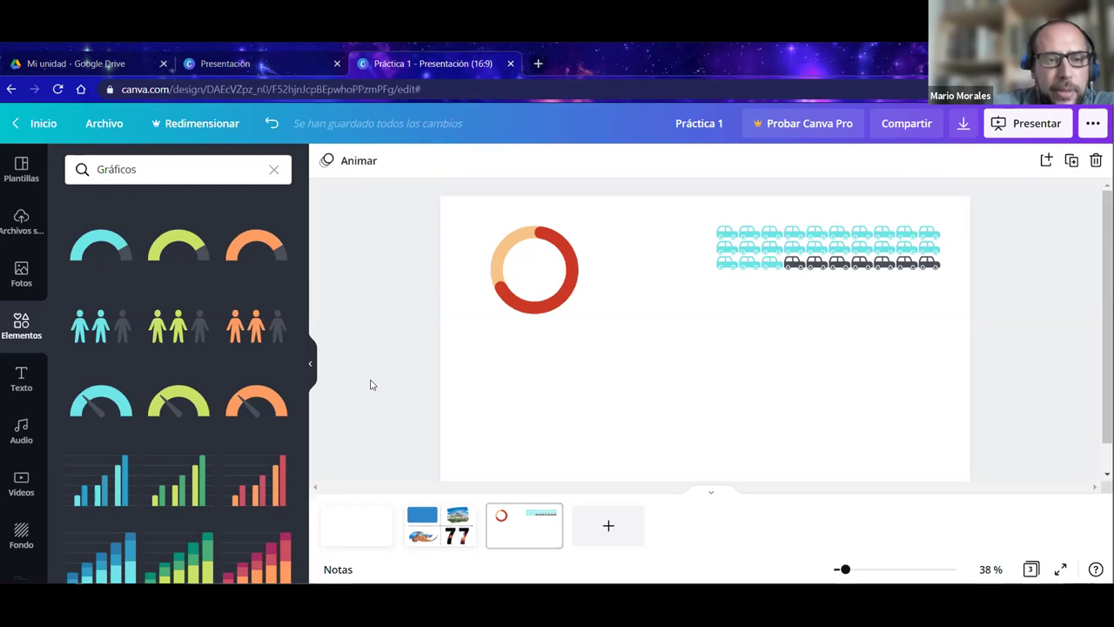
pyautogui.scroll(-1, 370, 384)
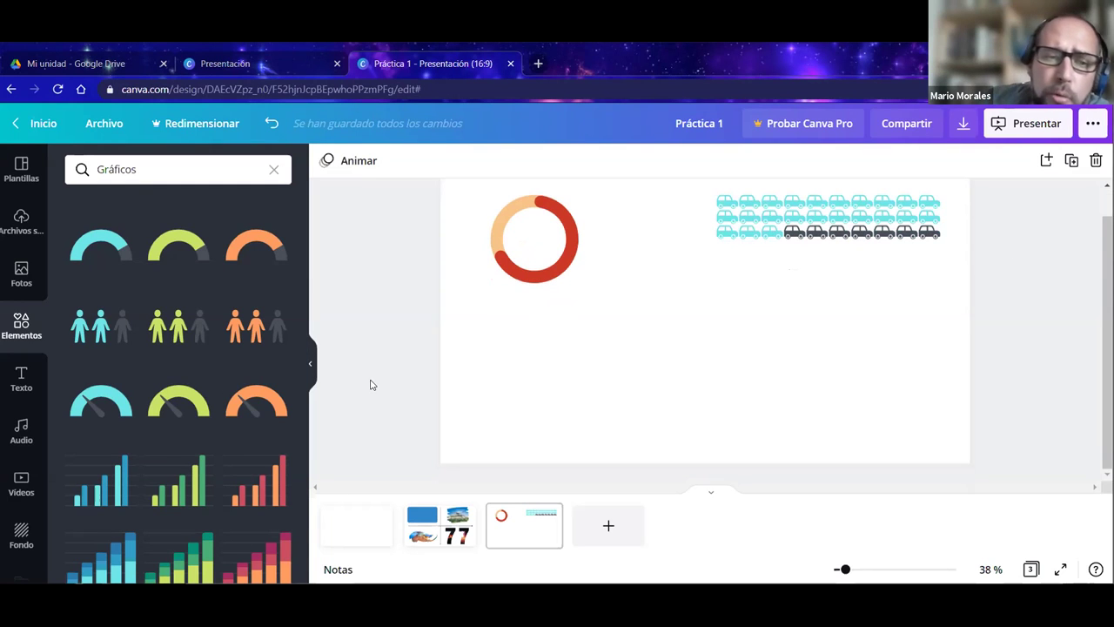
pyautogui.scroll(-5, 216, 448)
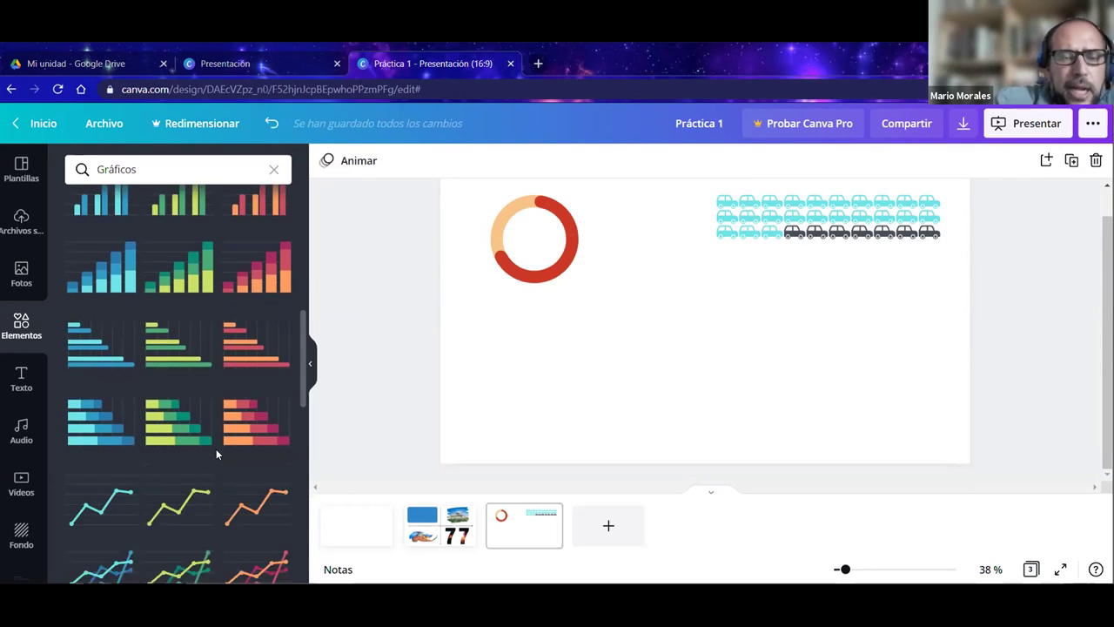
pyautogui.scroll(2, 216, 449)
pyautogui.scroll(-6, 216, 448)
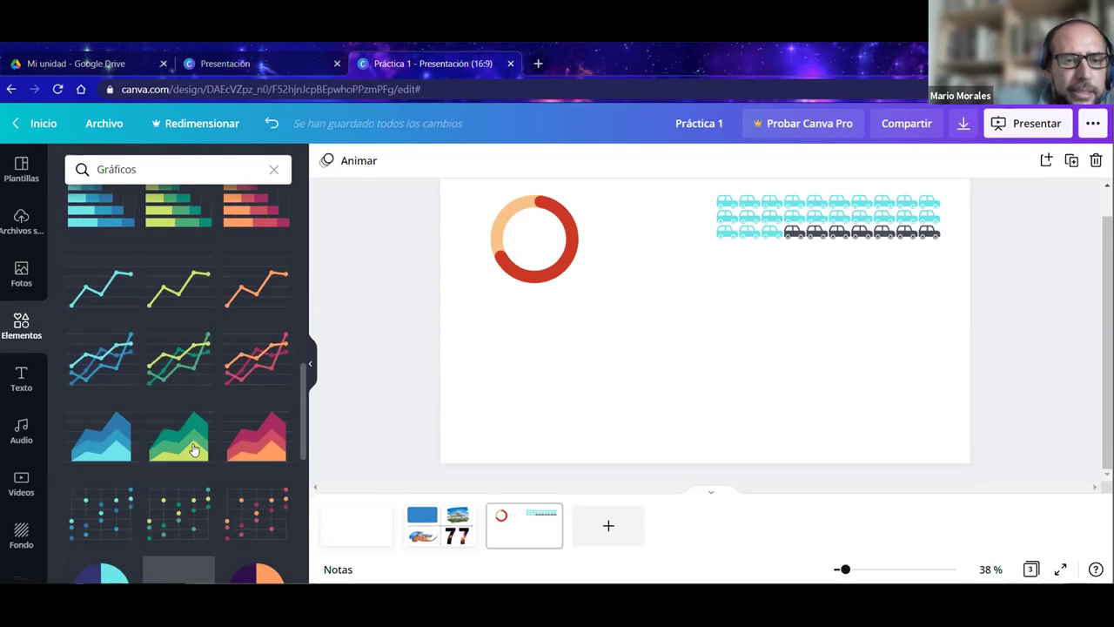
pyautogui.scroll(-3, 217, 406)
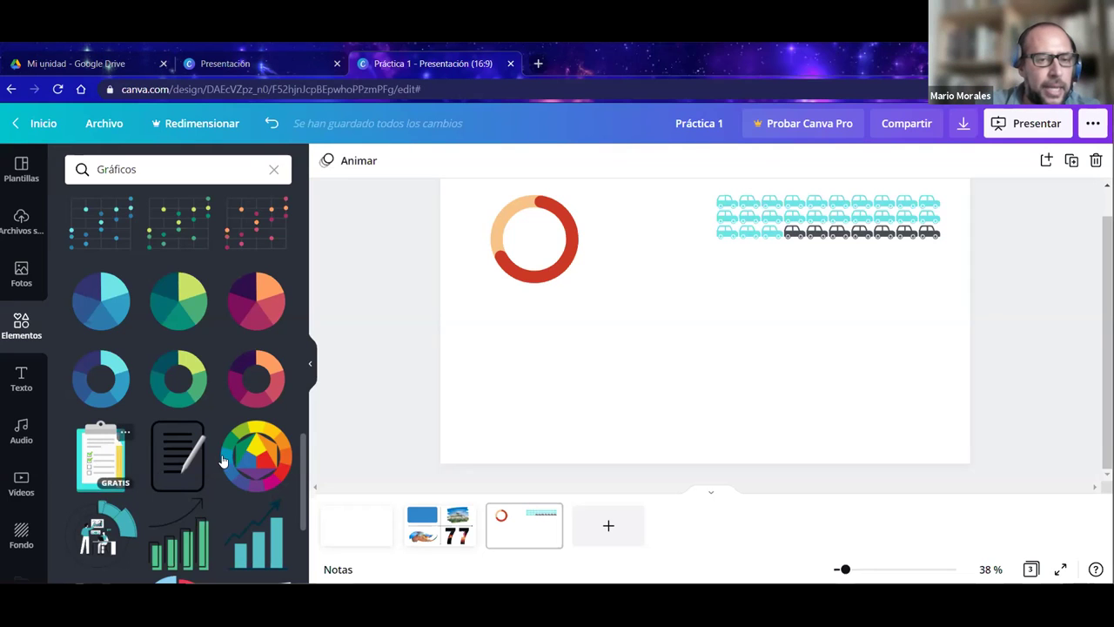
pyautogui.scroll(-1, 218, 484)
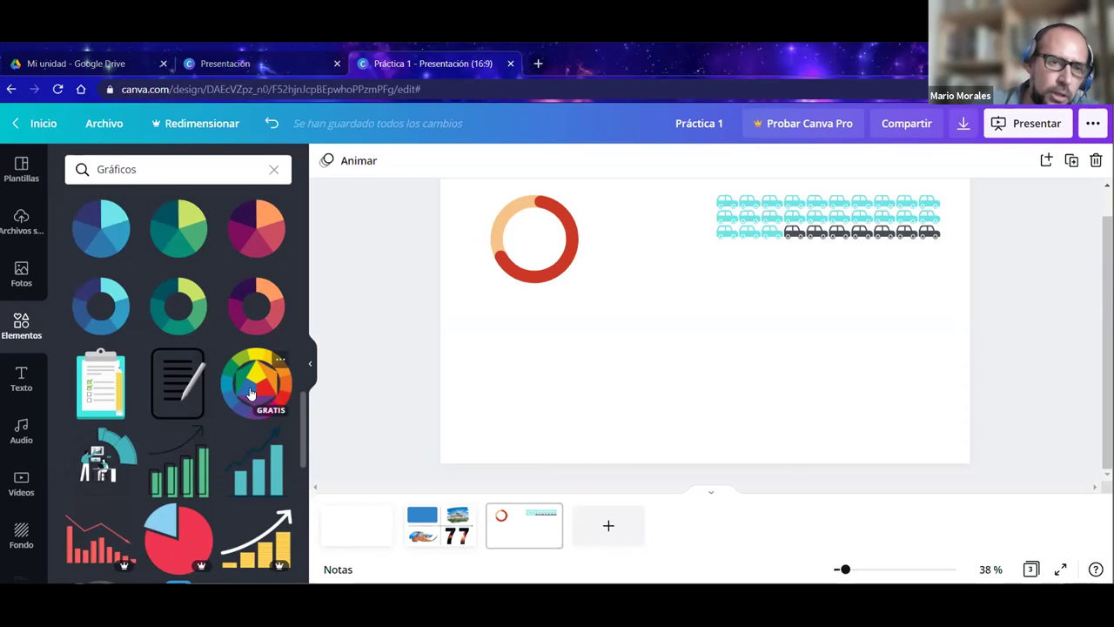
pyautogui.scroll(-2, 183, 481)
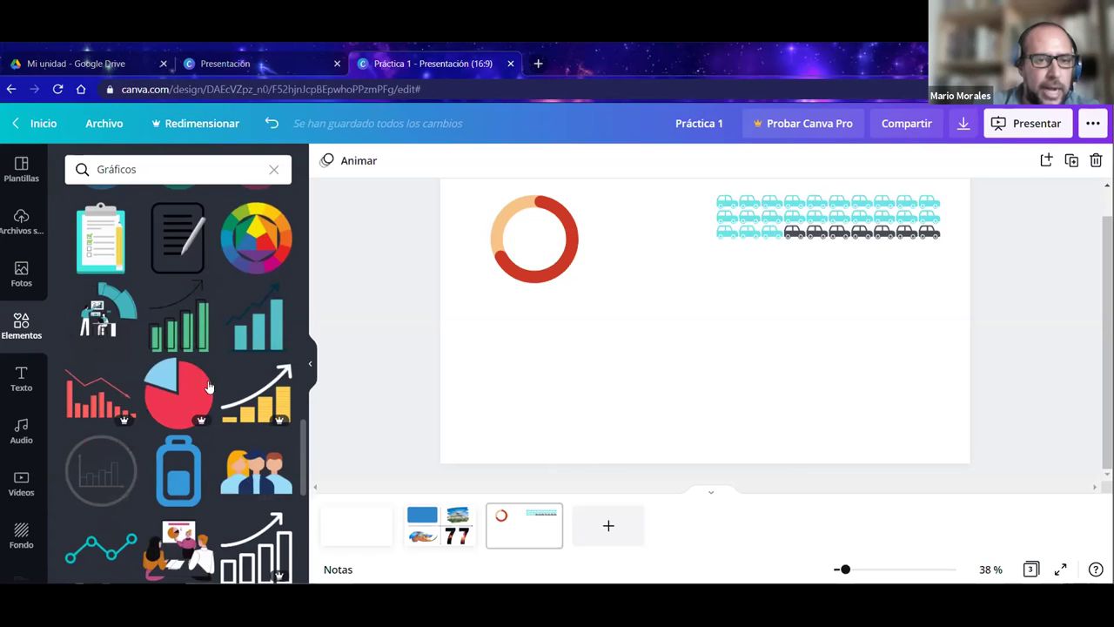
pyautogui.scroll(4, 178, 481)
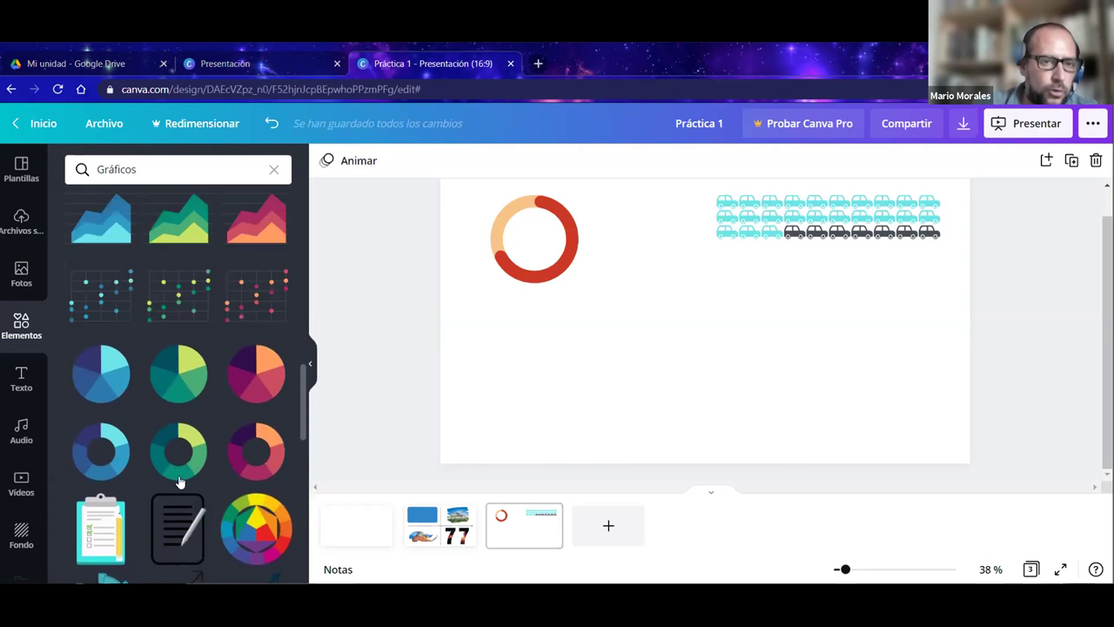
# Add the blue grouped vertical bar chart, shrink it and place it in the page's lower middle below the ring and car pictogram.
pyautogui.scroll(5, 179, 479)
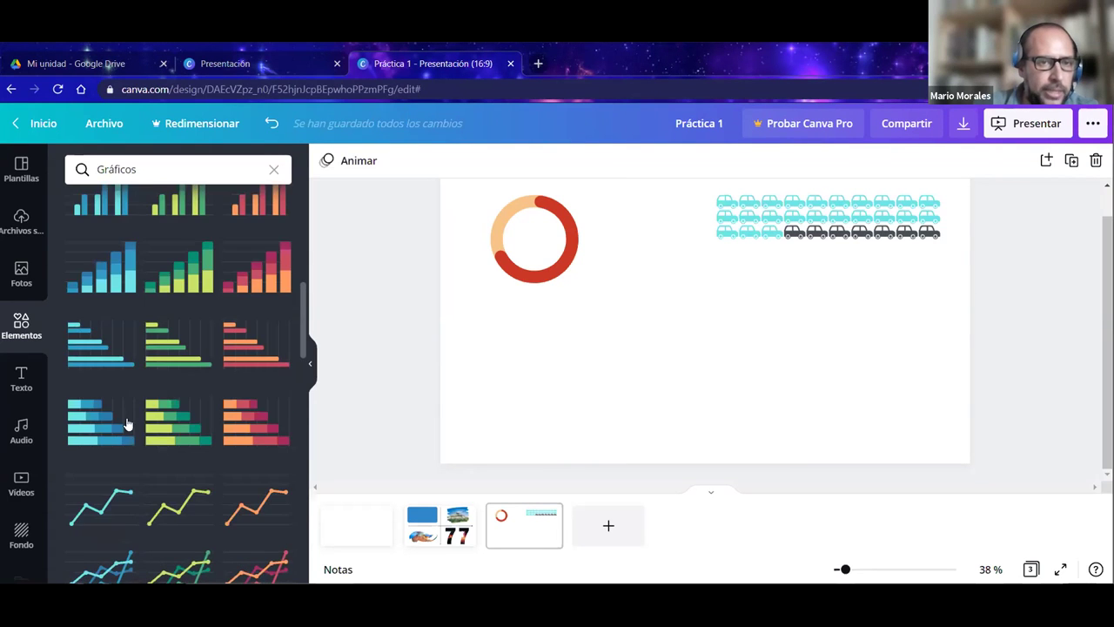
pyautogui.scroll(1, 124, 423)
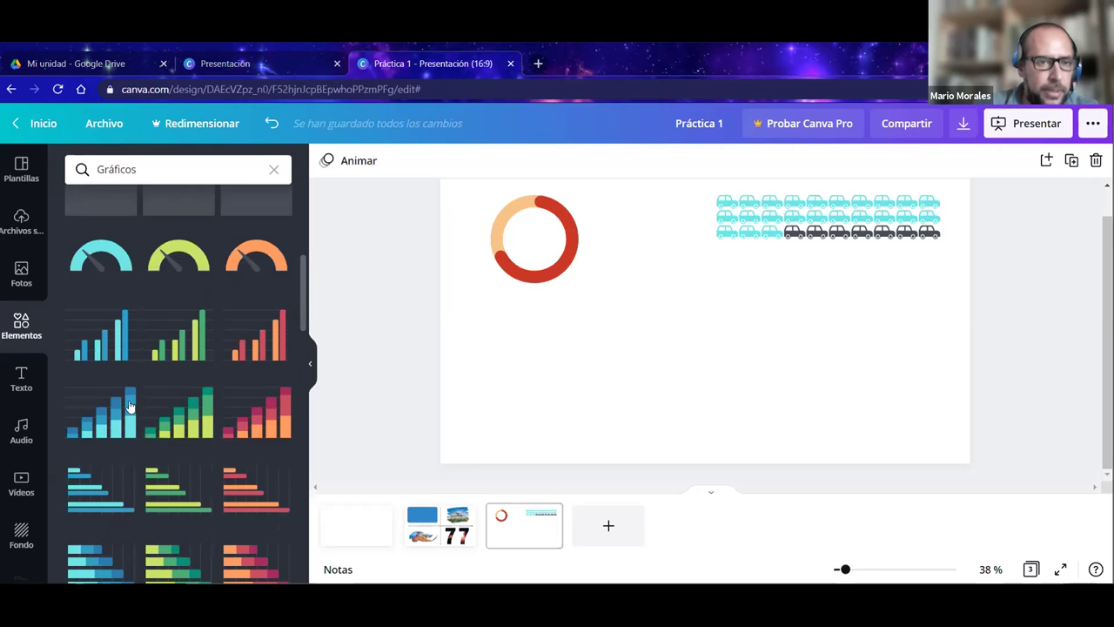
pyautogui.click(104, 352)
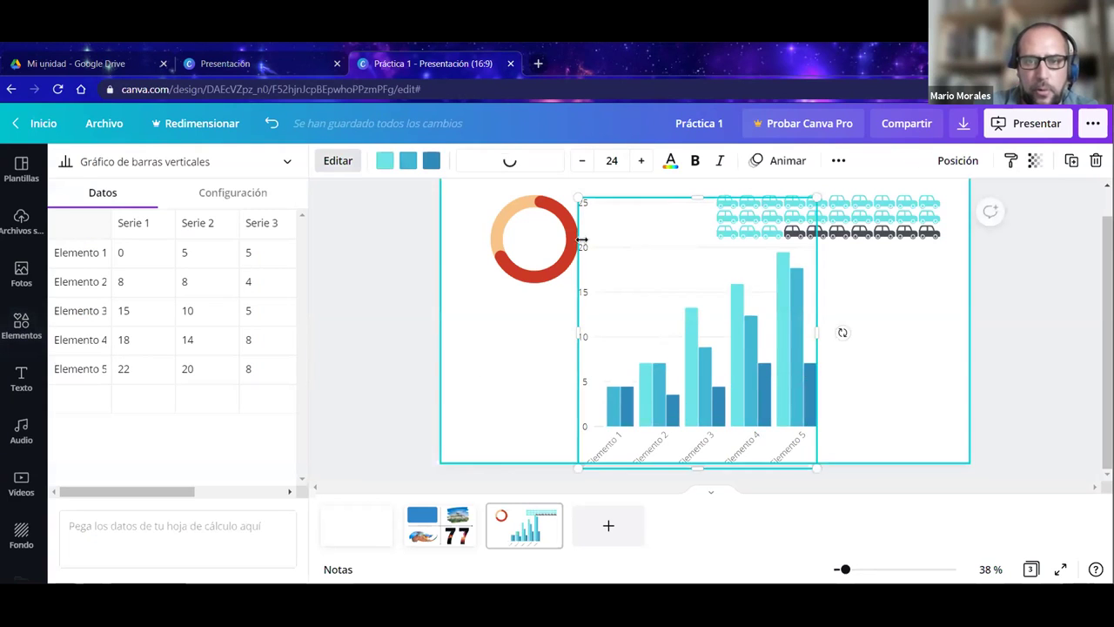
pyautogui.moveTo(626, 272); pyautogui.dragTo(640, 292)
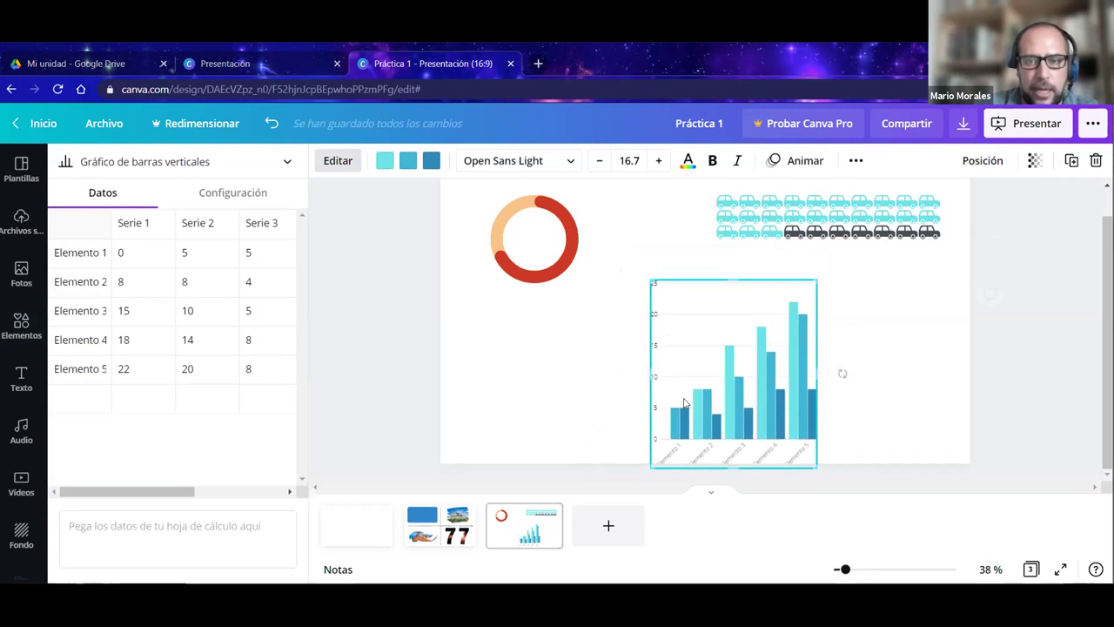
pyautogui.moveTo(700, 405); pyautogui.dragTo(686, 383)
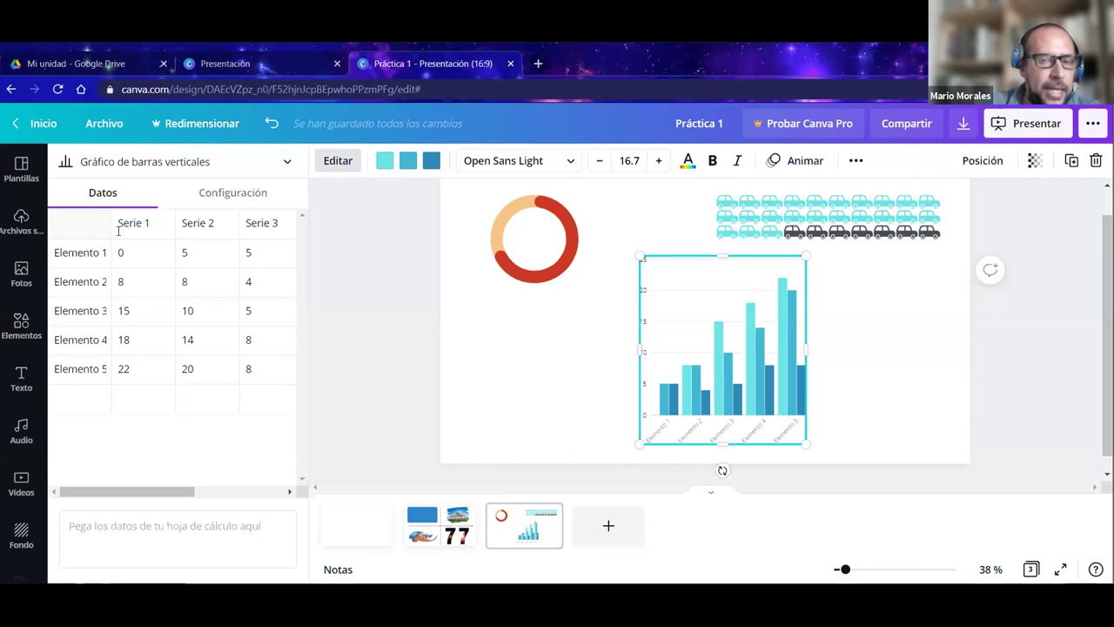
# Set the bar chart's Serie 1 values for Elemento 1 to 5 to 20, 25, 32, 45 and 58.
pyautogui.click(134, 254)
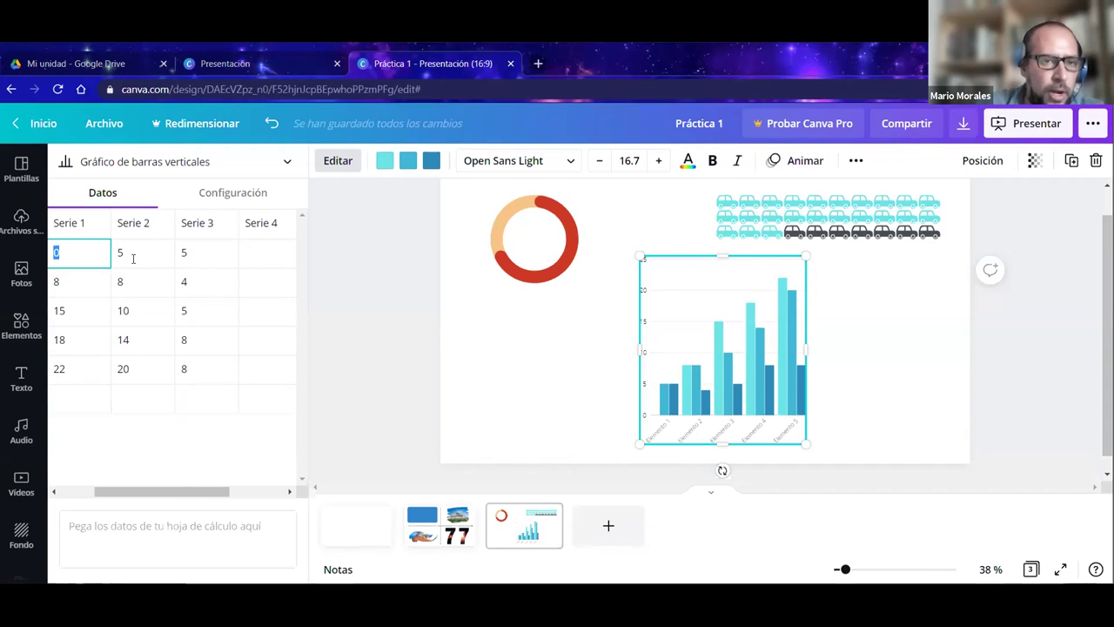
pyautogui.press('Tab')
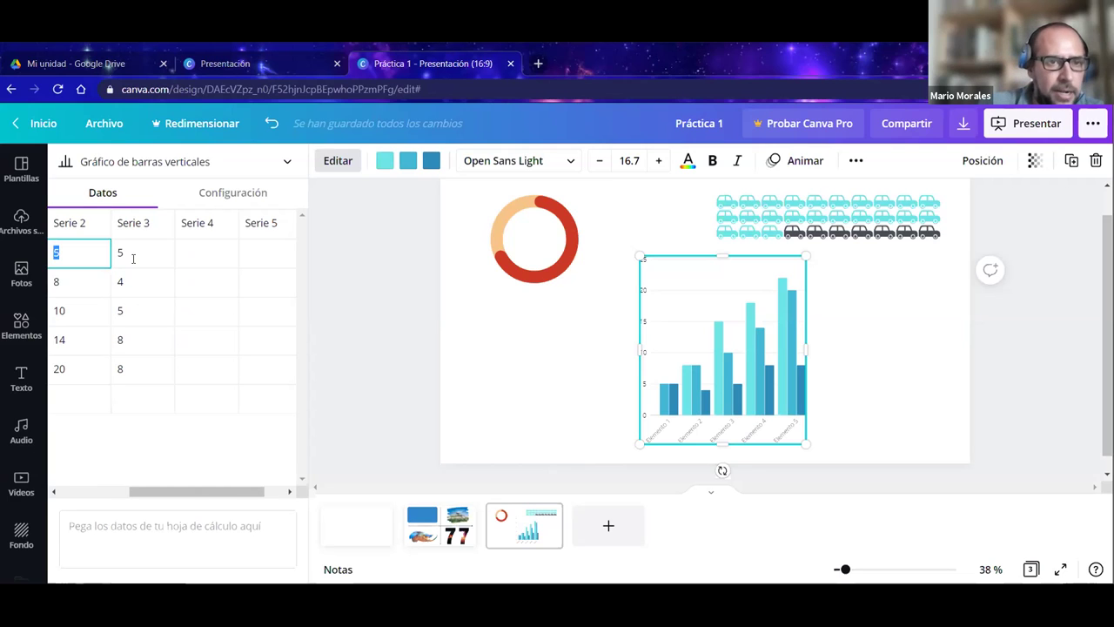
pyautogui.moveTo(172, 491); pyautogui.dragTo(103, 492)
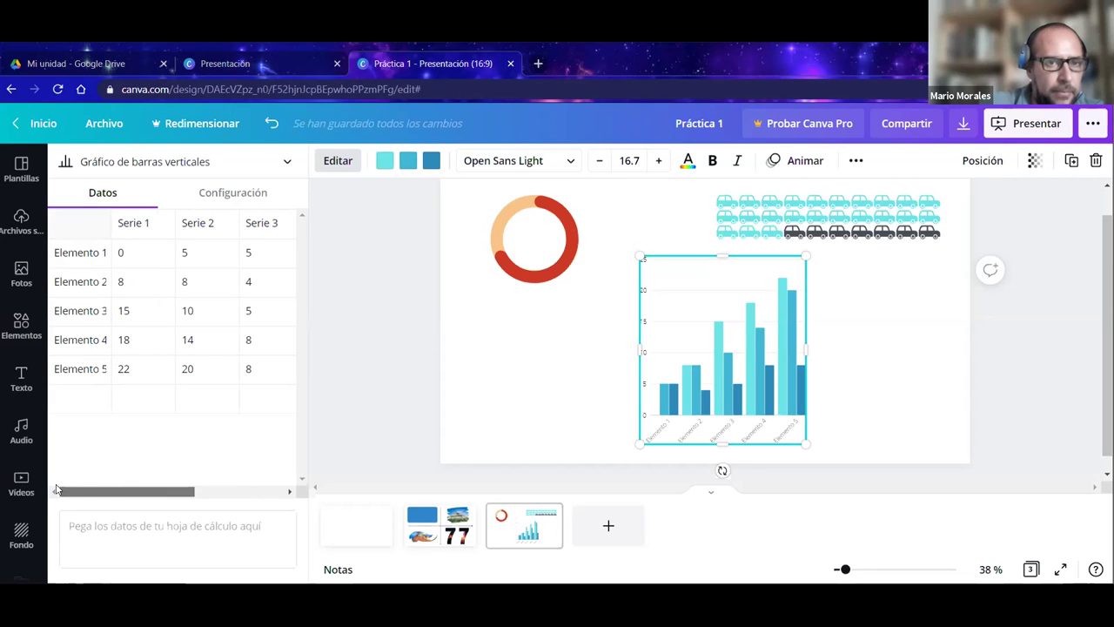
pyautogui.click(142, 253)
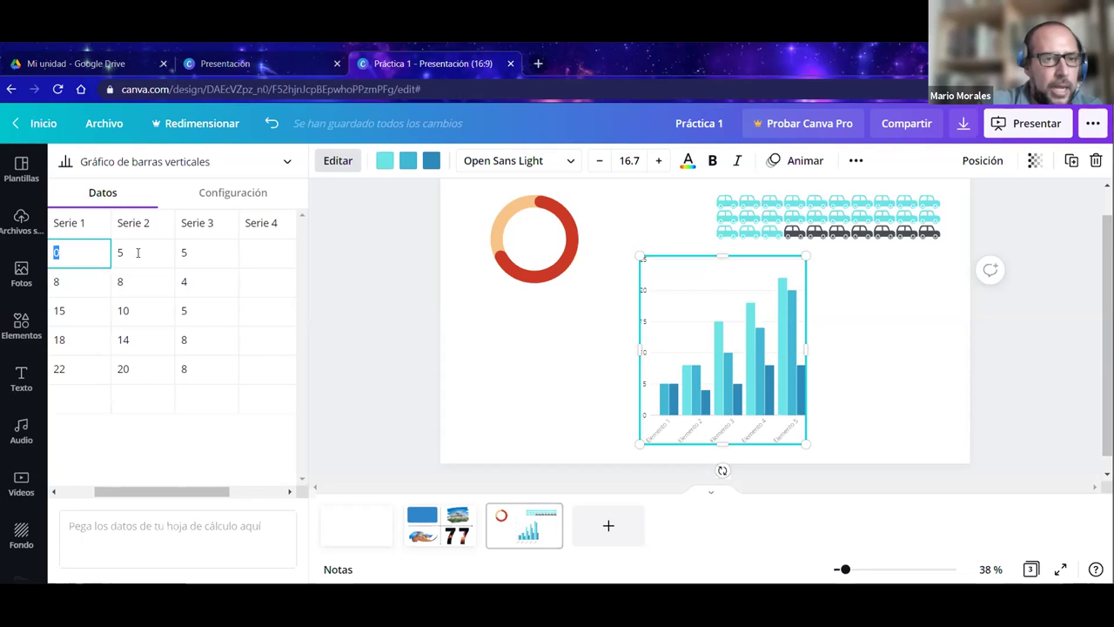
pyautogui.write('20')
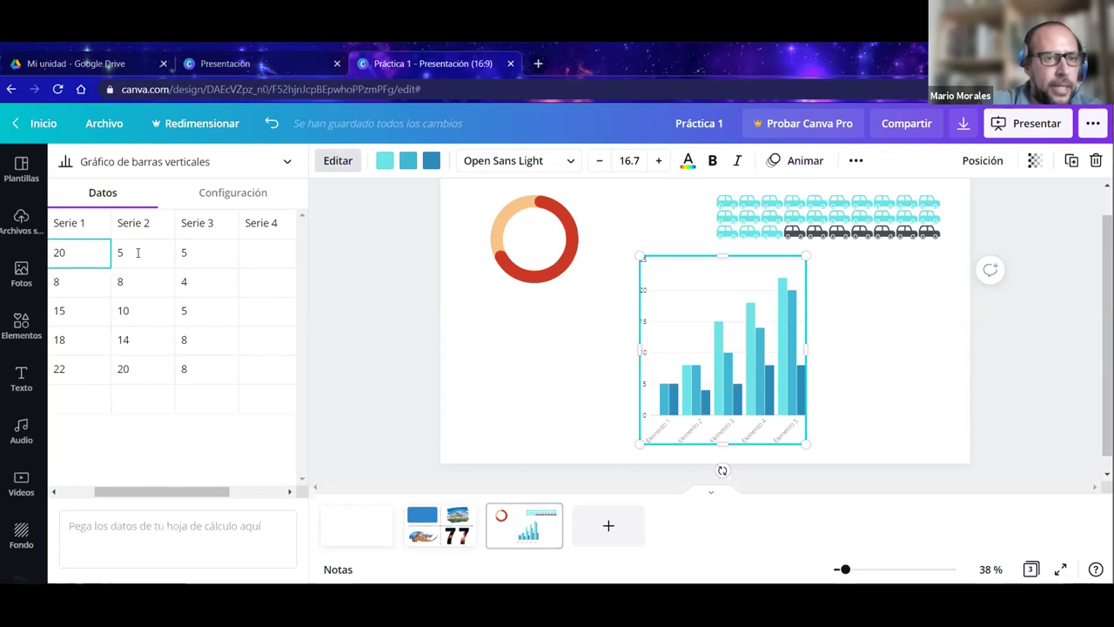
pyautogui.press('Return')
pyautogui.write('25')
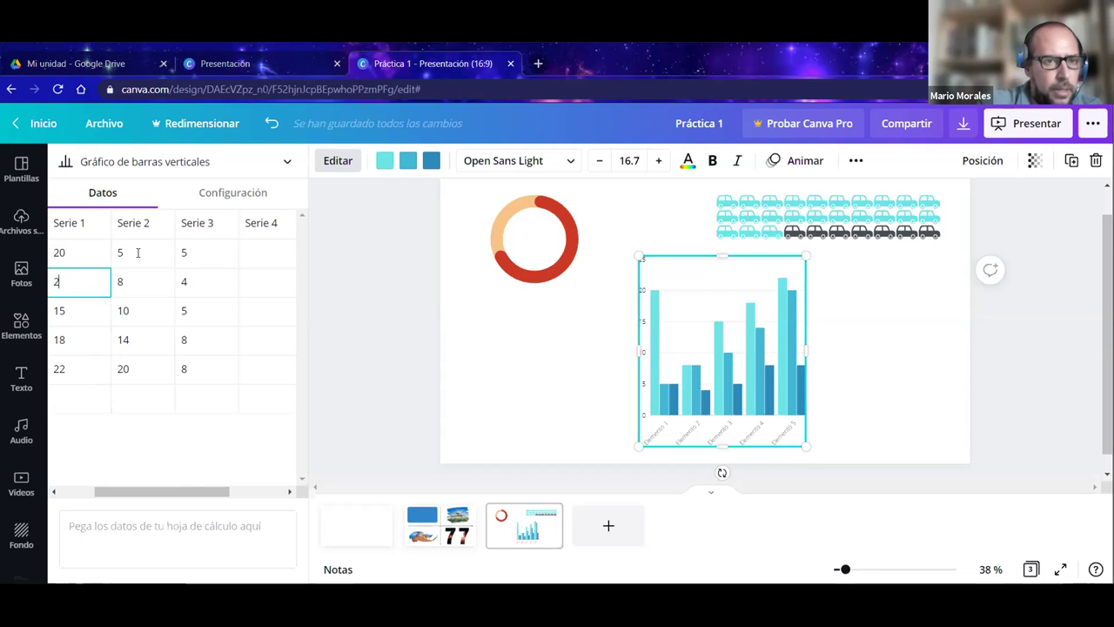
pyautogui.press('Return')
pyautogui.write('32')
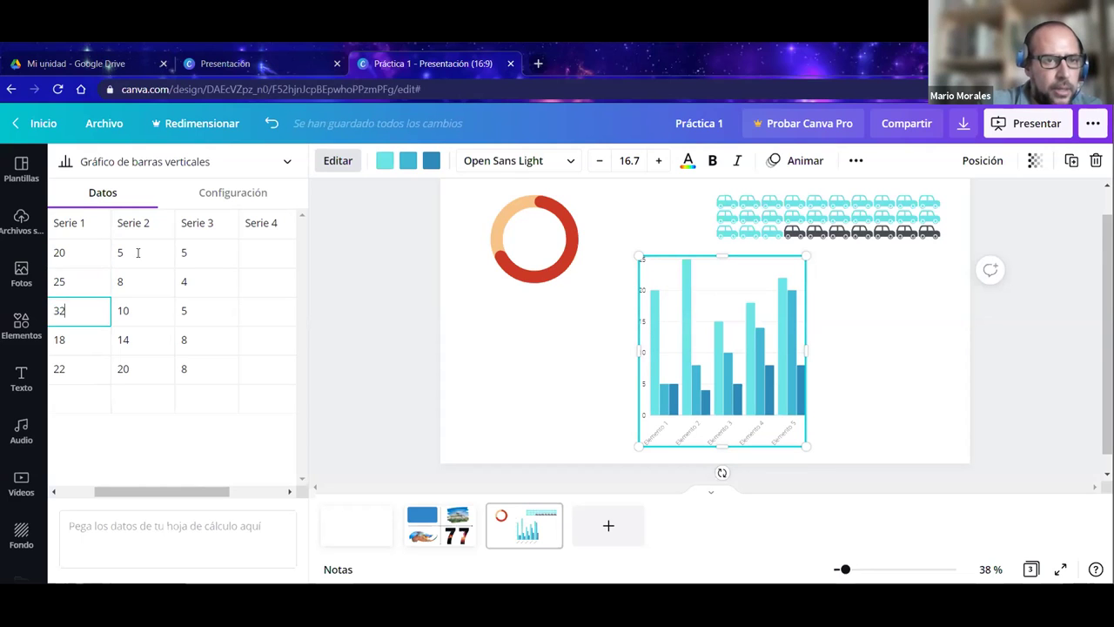
pyautogui.press('Return')
pyautogui.write('45')
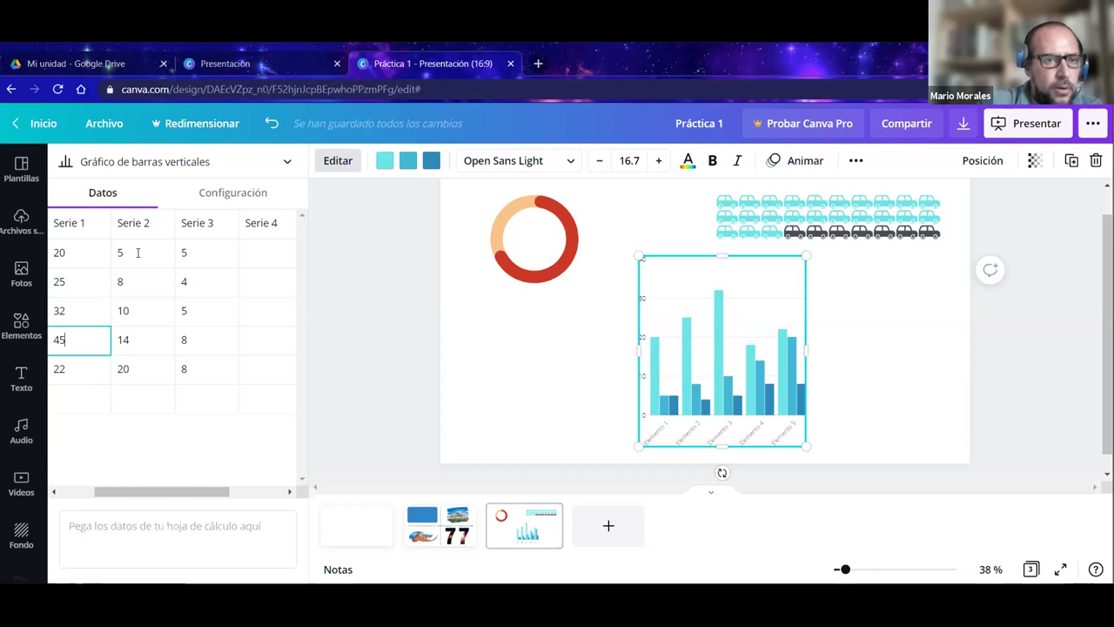
pyautogui.press('Return')
pyautogui.write('58')
pyautogui.press('Return')
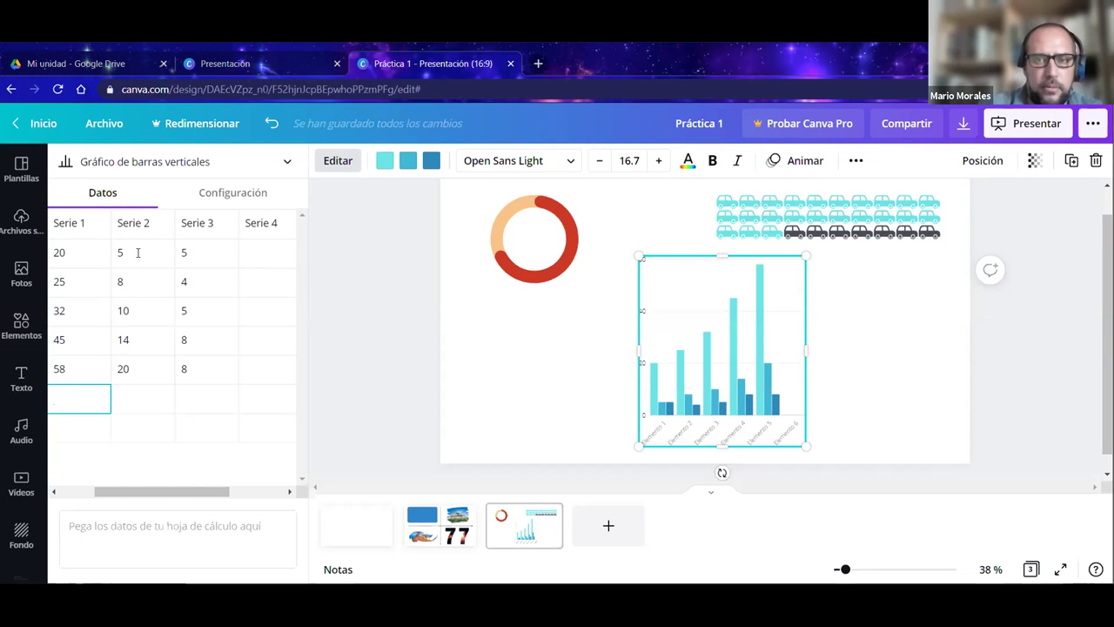
# Clear the Serie 3 heading and all five of its values from the bar chart's data table.
pyautogui.click(137, 251)
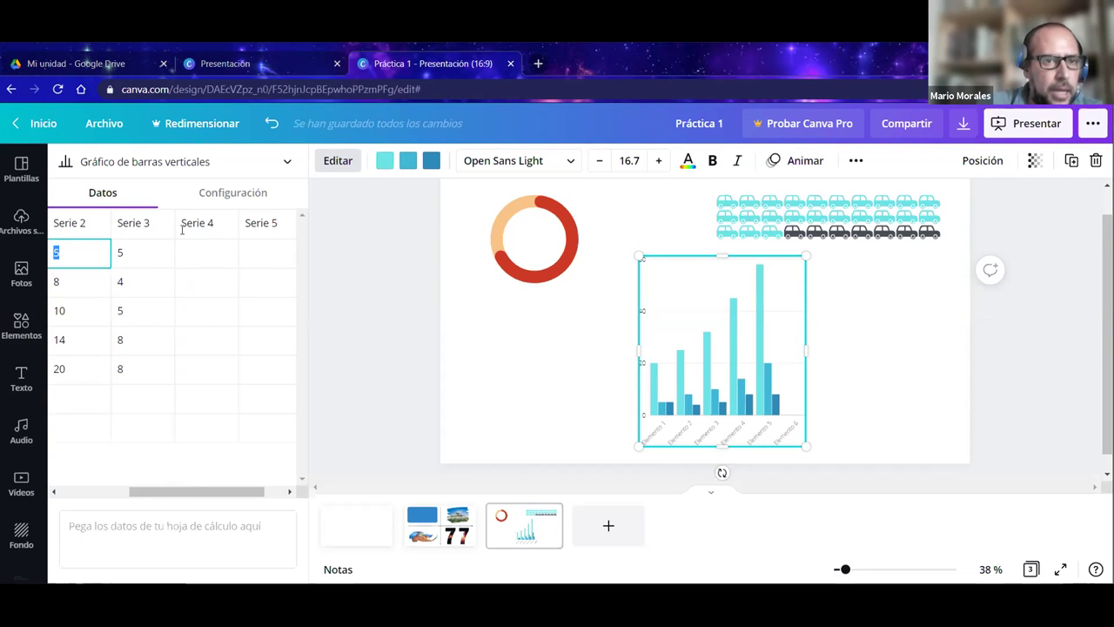
pyautogui.click(161, 227)
pyautogui.click(121, 224)
pyautogui.tripleClick(92, 217)
pyautogui.press('BackSpace')
pyautogui.click(94, 251)
pyautogui.press('BackSpace')
pyautogui.click(95, 282)
pyautogui.press('BackSpace')
pyautogui.click(94, 311)
pyautogui.press('BackSpace')
pyautogui.click(94, 339)
pyautogui.press('BackSpace')
pyautogui.click(100, 369)
pyautogui.press('BackSpace')
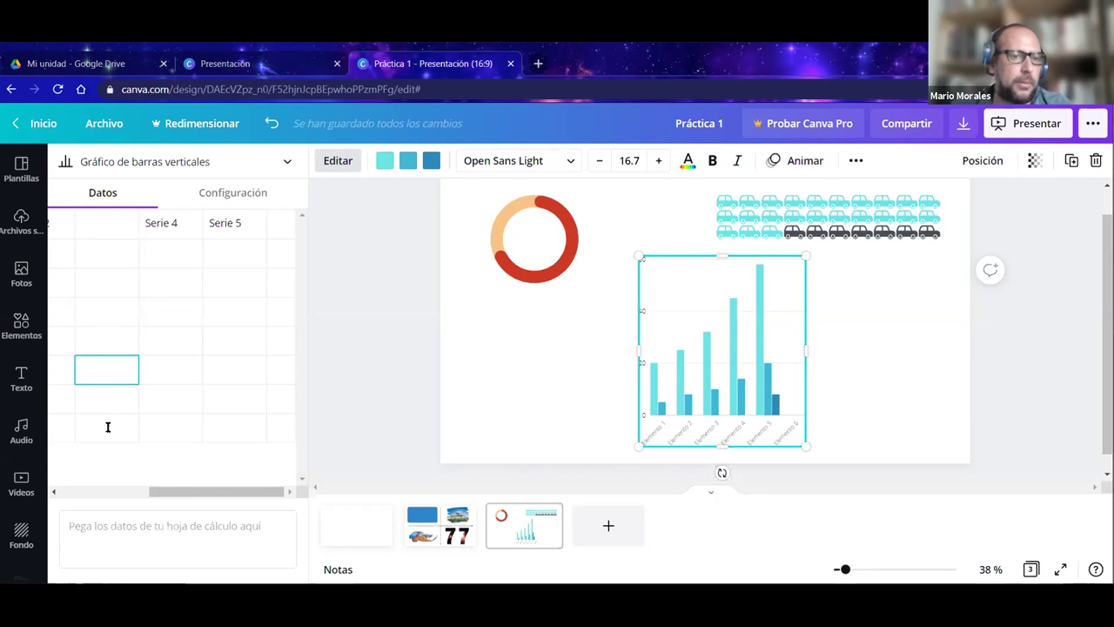
pyautogui.click(108, 427)
# Clear the empty Serie 4 and Serie 5 headings from the bar chart's data table.
pyautogui.hscroll(-2, 219, 498)
pyautogui.hscroll(2, 200, 392)
pyautogui.click(177, 223)
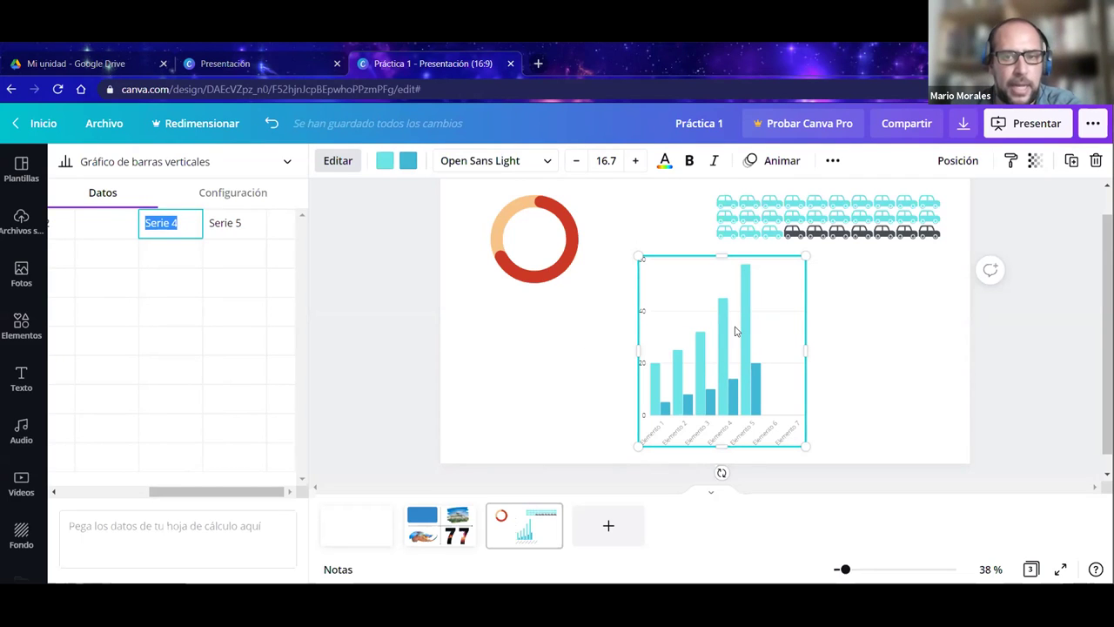
pyautogui.press('BackSpace')
pyautogui.click(245, 226)
pyautogui.press('BackSpace')
pyautogui.click(245, 388)
# Clear the extra Elemento 6 and Elemento 7 row labels from the bar chart's data table.
pyautogui.moveTo(237, 495); pyautogui.dragTo(146, 495)
pyautogui.click(138, 255)
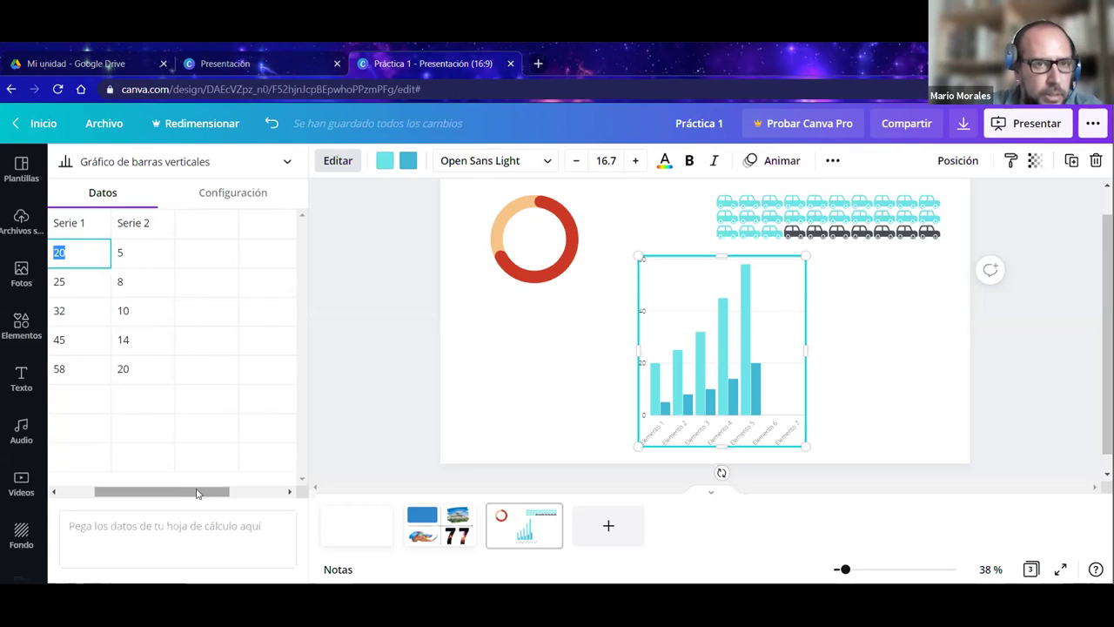
pyautogui.moveTo(199, 492); pyautogui.dragTo(303, 494)
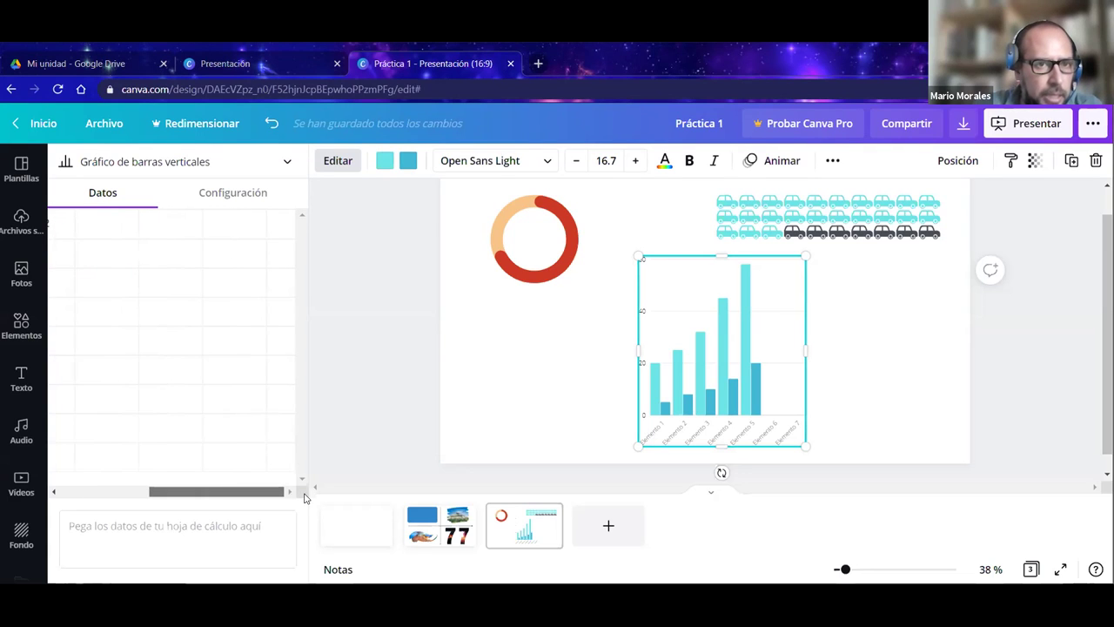
pyautogui.click(249, 224)
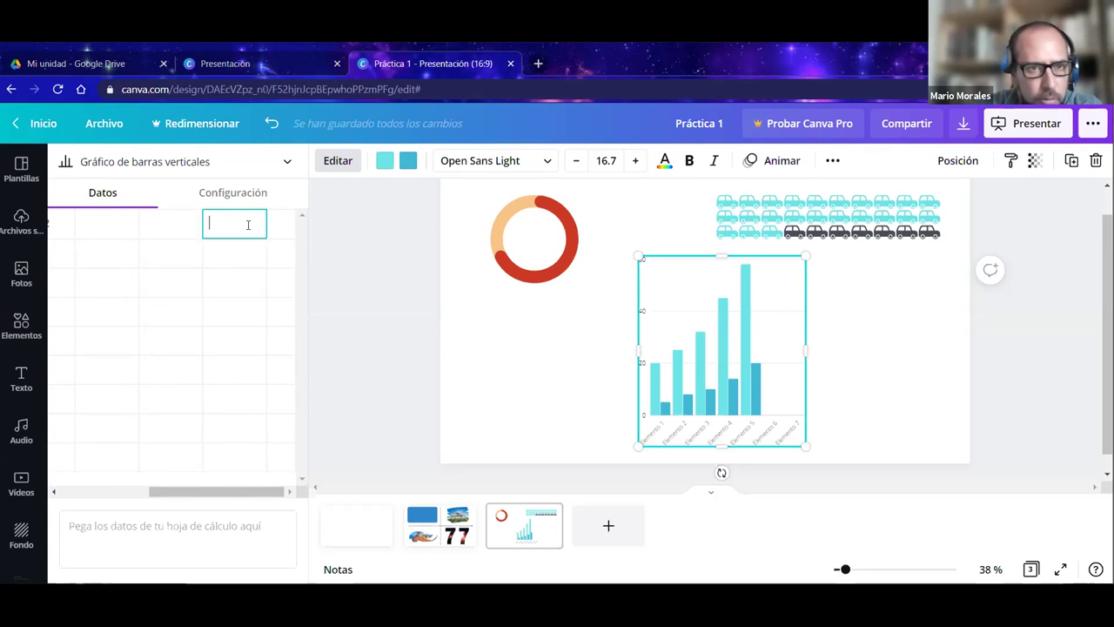
pyautogui.moveTo(249, 494); pyautogui.dragTo(125, 494)
pyautogui.click(127, 398)
pyautogui.click(68, 396)
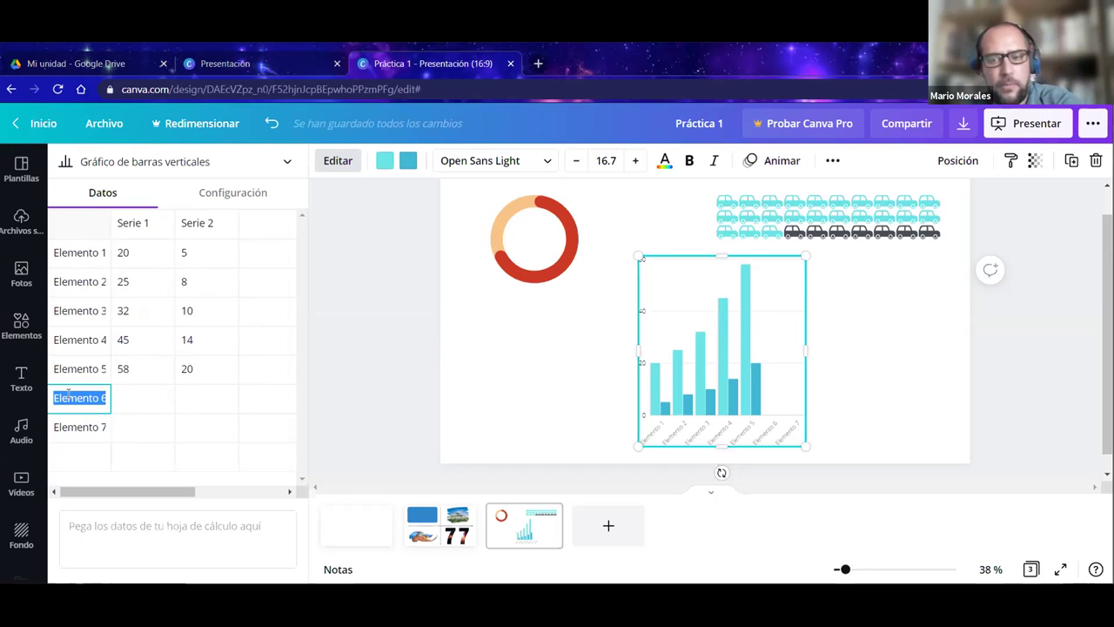
pyautogui.press('BackSpace')
pyautogui.click(73, 428)
pyautogui.press('BackSpace')
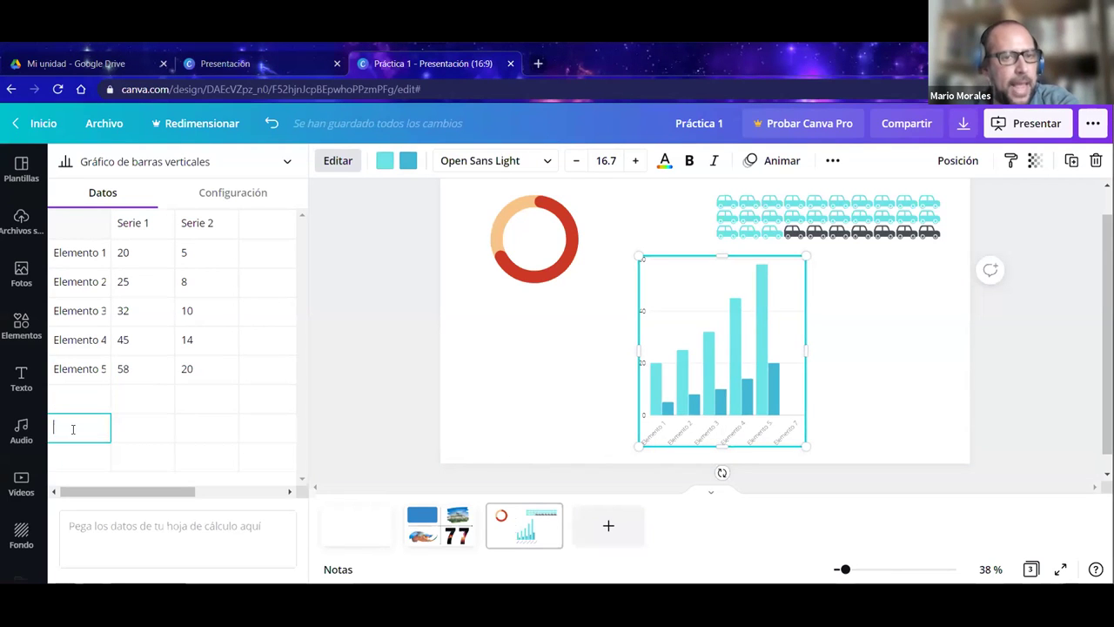
pyautogui.click(157, 367)
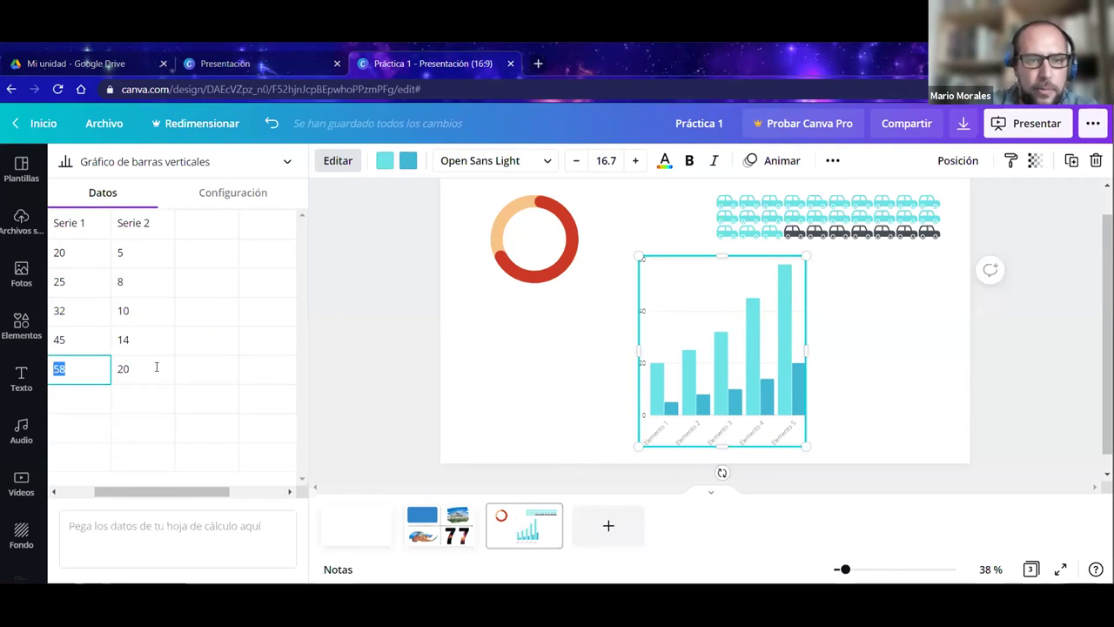
# Rename the bar chart's Serie 1 heading to "Personas con trabajo" and the Serie 2 heading to "sin trabajo".
pyautogui.click(135, 257)
pyautogui.moveTo(219, 493); pyautogui.dragTo(150, 492)
pyautogui.click(131, 228)
pyautogui.click(110, 223)
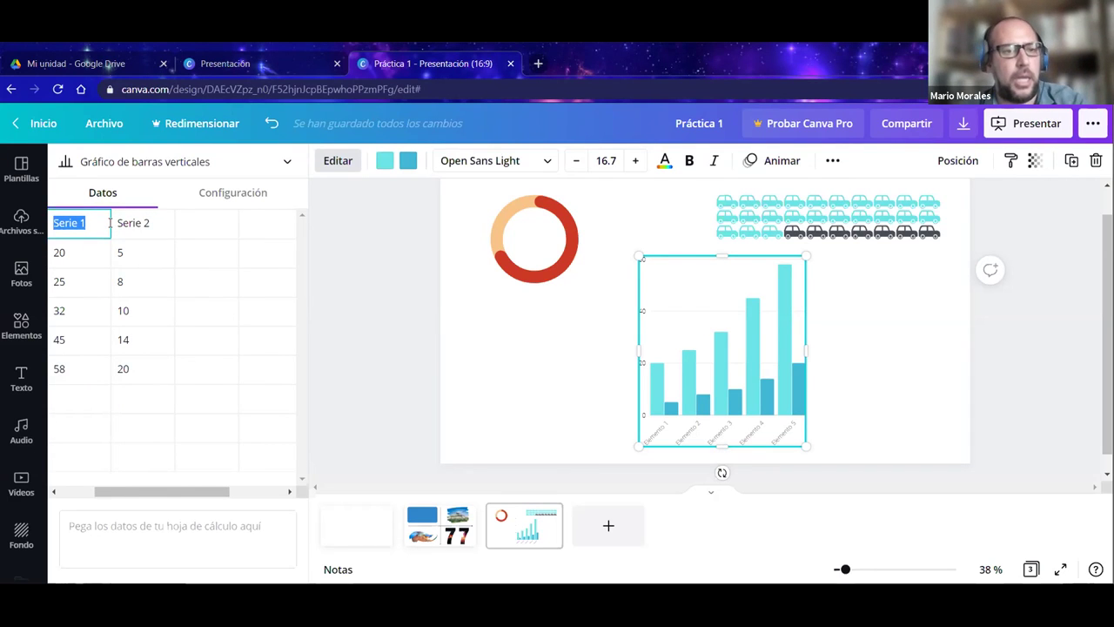
pyautogui.write('Personas')
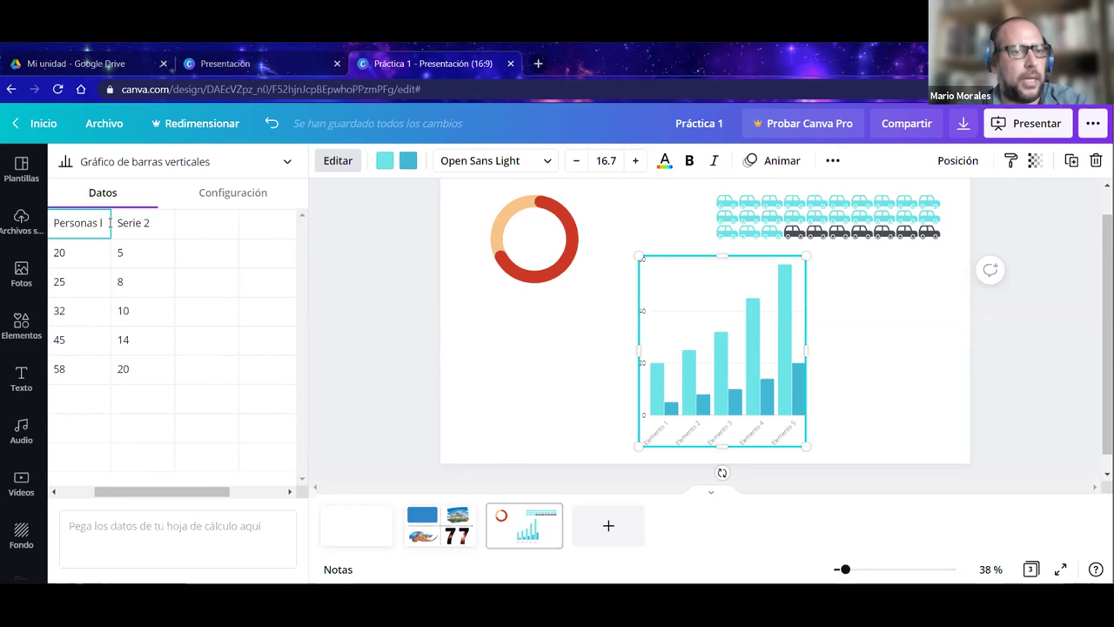
pyautogui.write(' con trabajo')
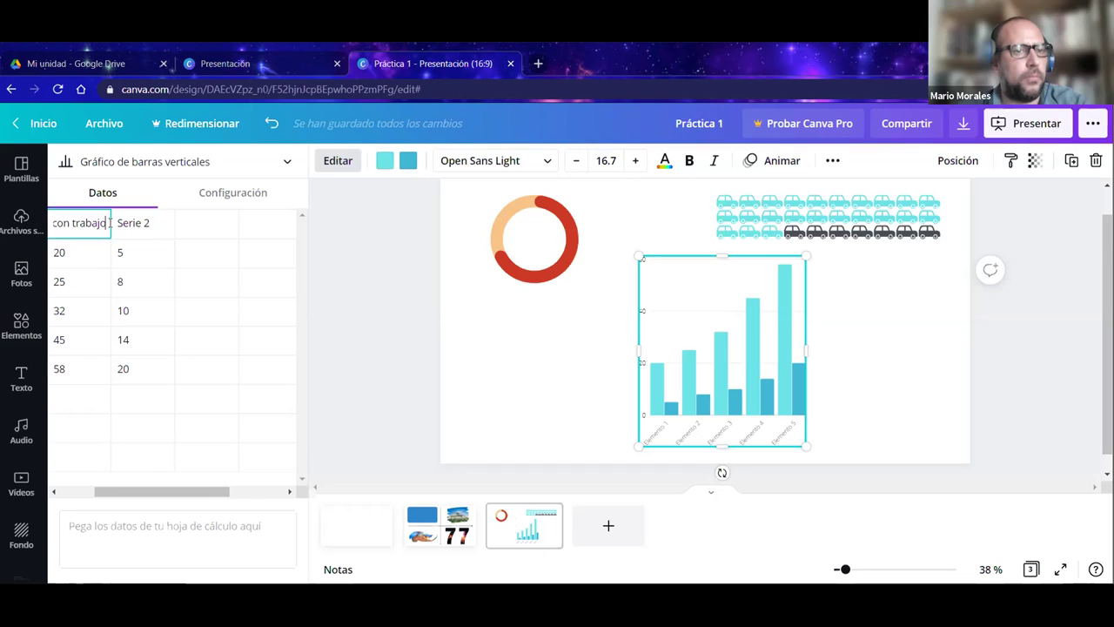
pyautogui.click(128, 222)
pyautogui.write('sin trabajo')
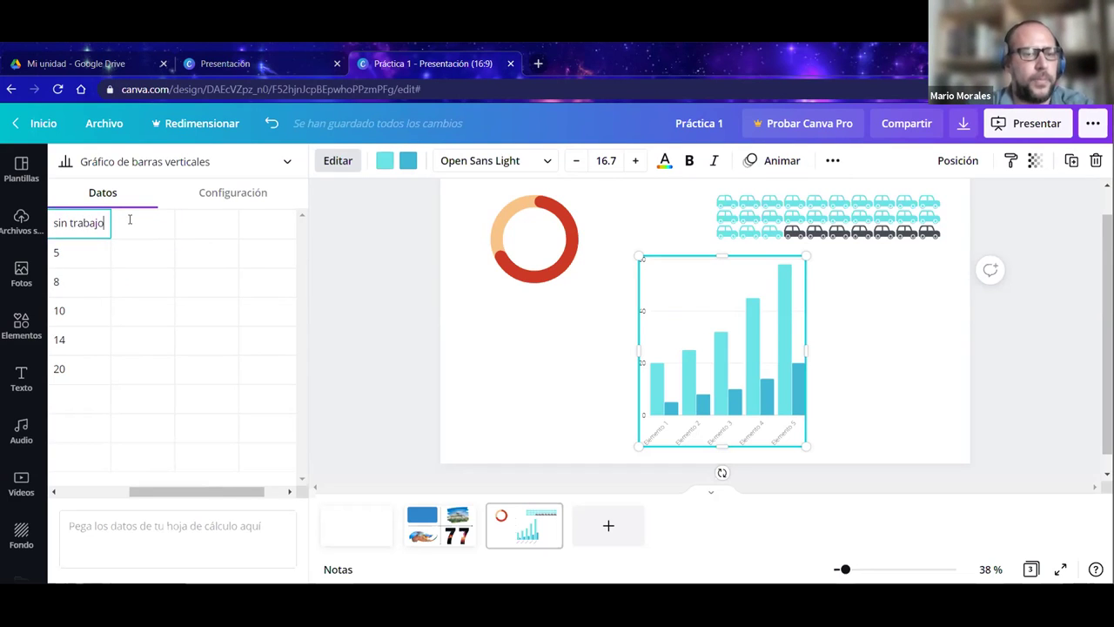
pyautogui.click(91, 393)
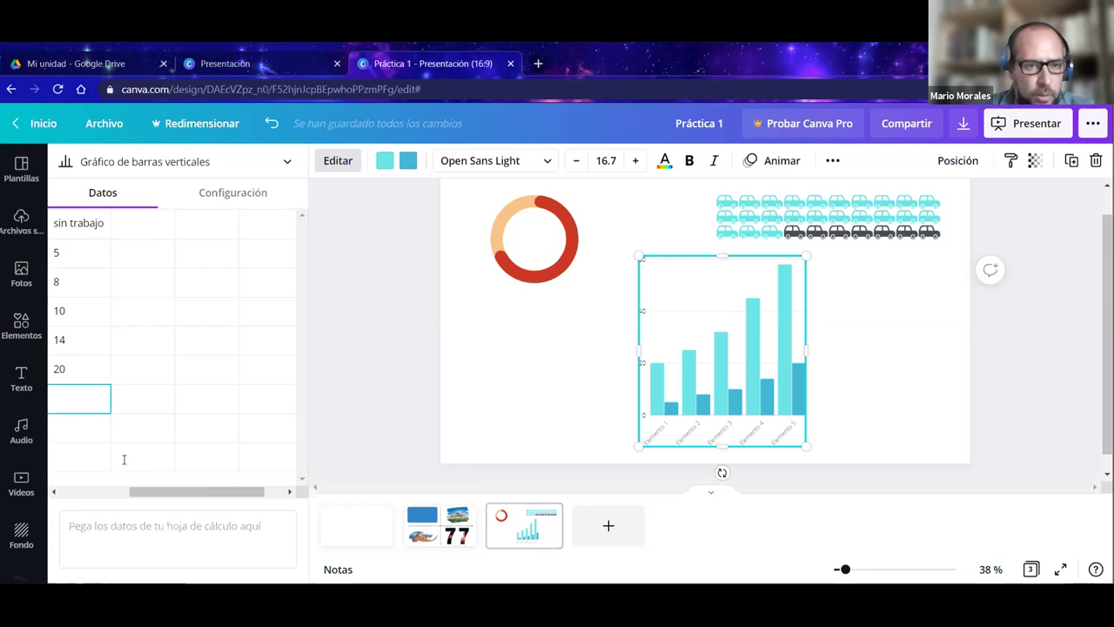
pyautogui.moveTo(135, 493); pyautogui.dragTo(65, 493)
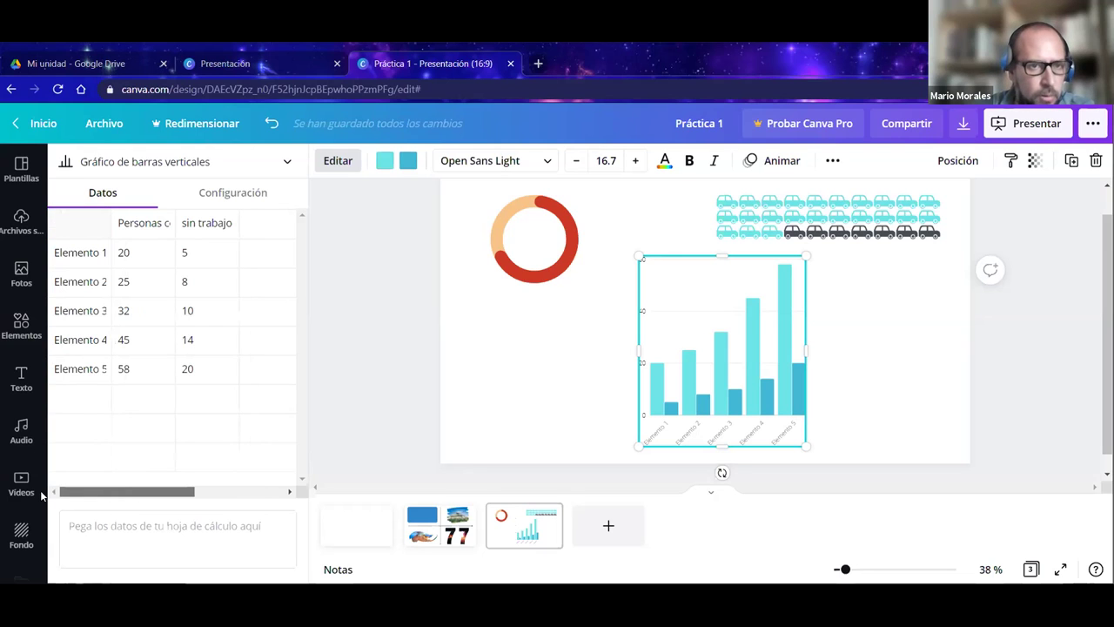
# Rename the first category of the vertical bar chart as Ciudad de México and reopen the chart's data for editing.
pyautogui.click(74, 252)
pyautogui.write('Ciudad de Méx')
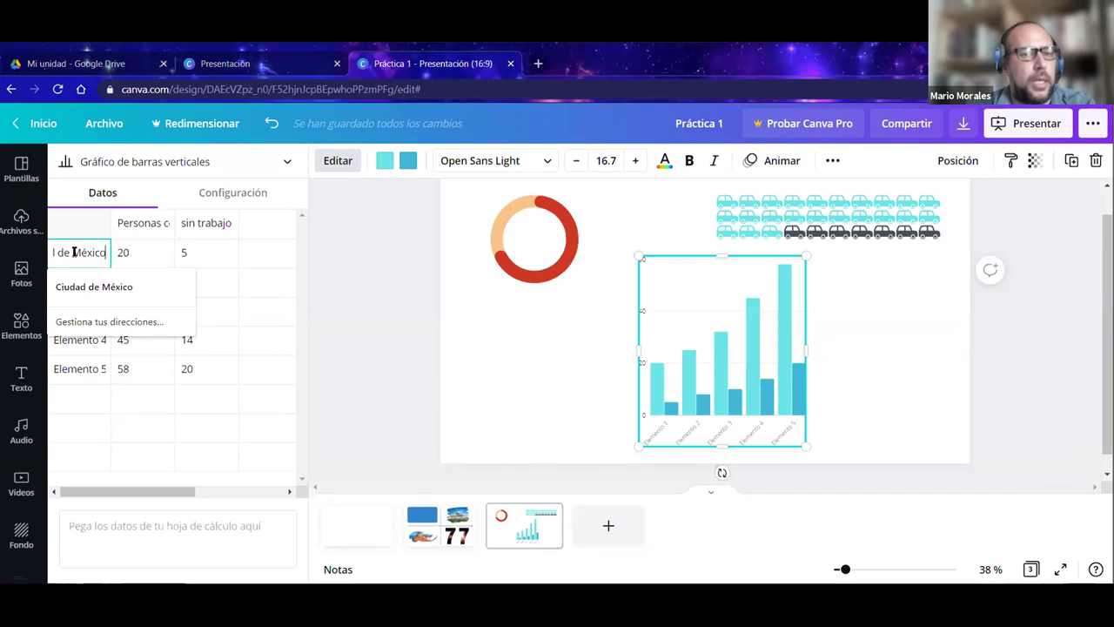
pyautogui.click(84, 290)
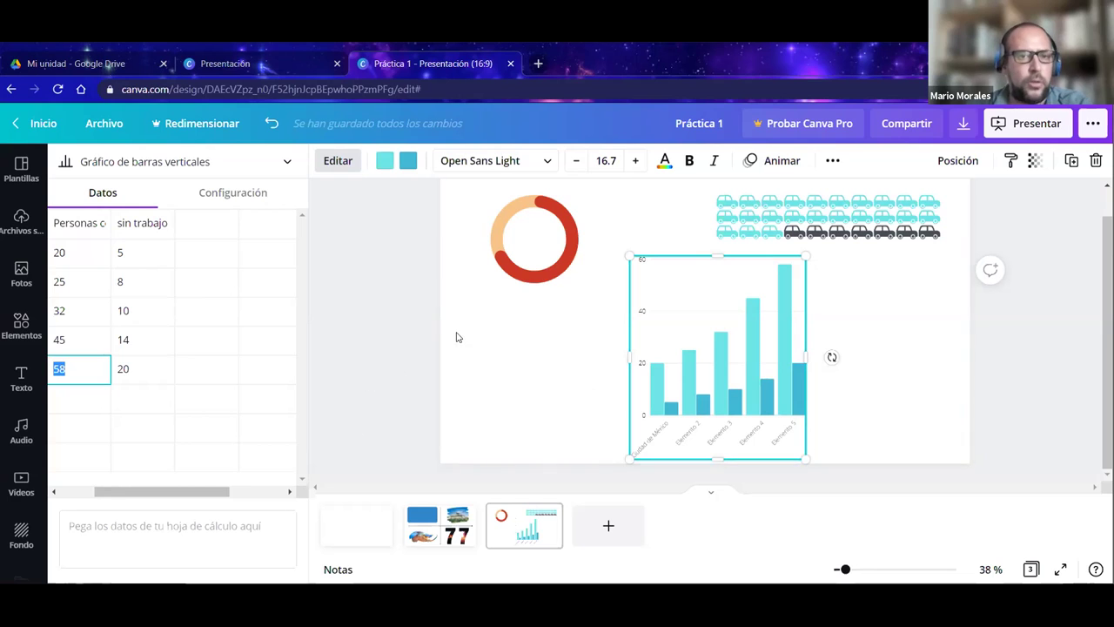
pyautogui.press('Escape')
pyautogui.press('Escape')
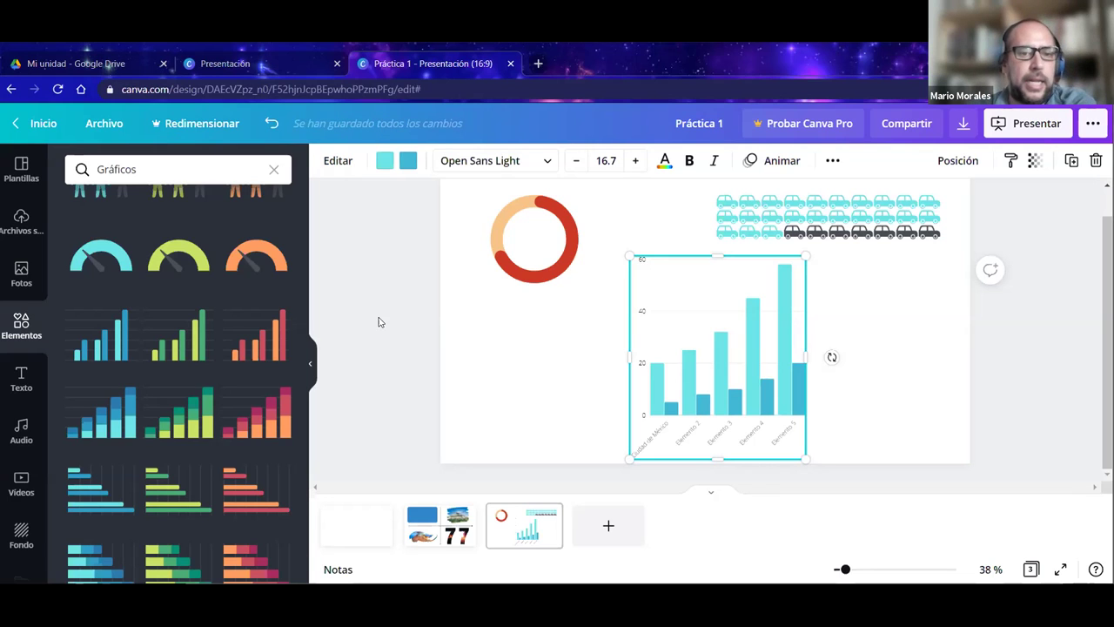
pyautogui.click(337, 161)
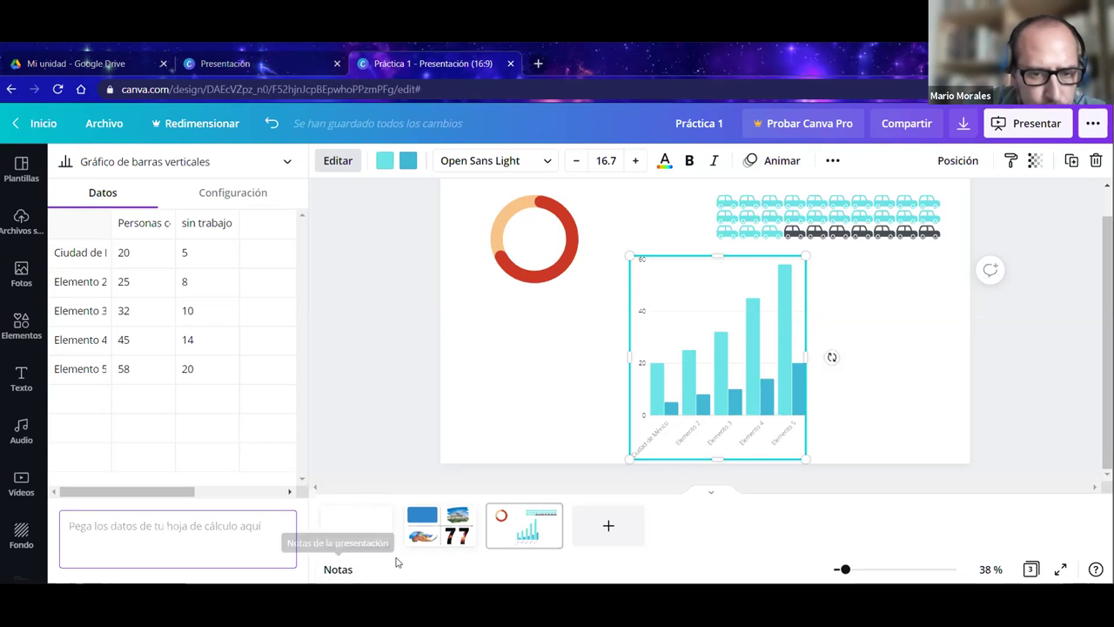
# Add the presenter note "explicar gráfica de automóviles" to page 3, check it, and deselect the bar chart.
pyautogui.click(338, 571)
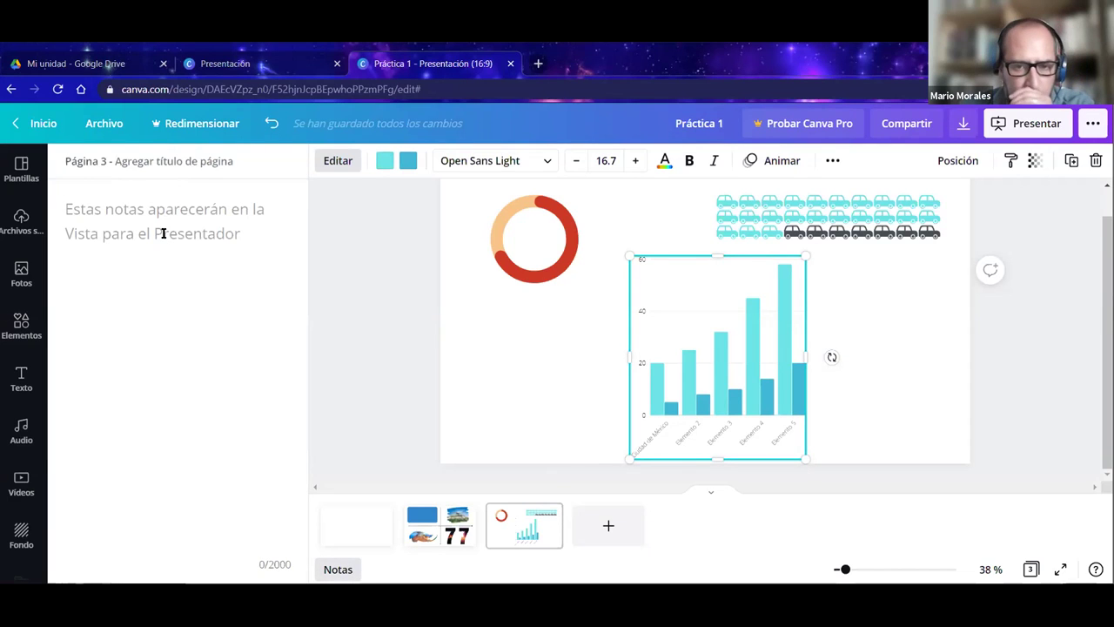
pyautogui.write('ex')
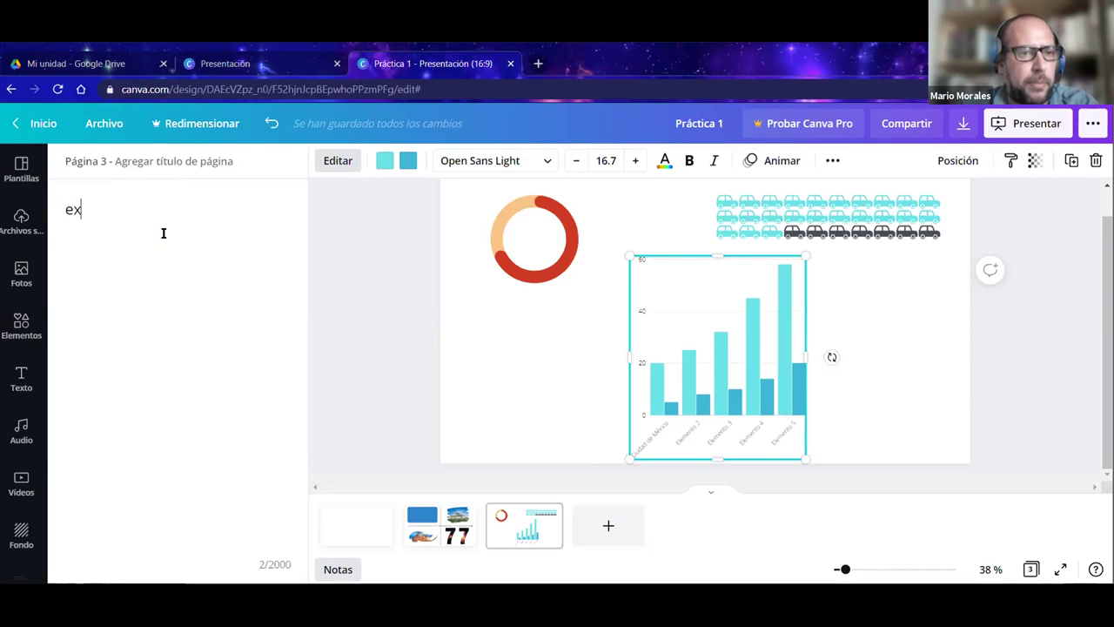
pyautogui.press('BackSpace')
pyautogui.write('xplica')
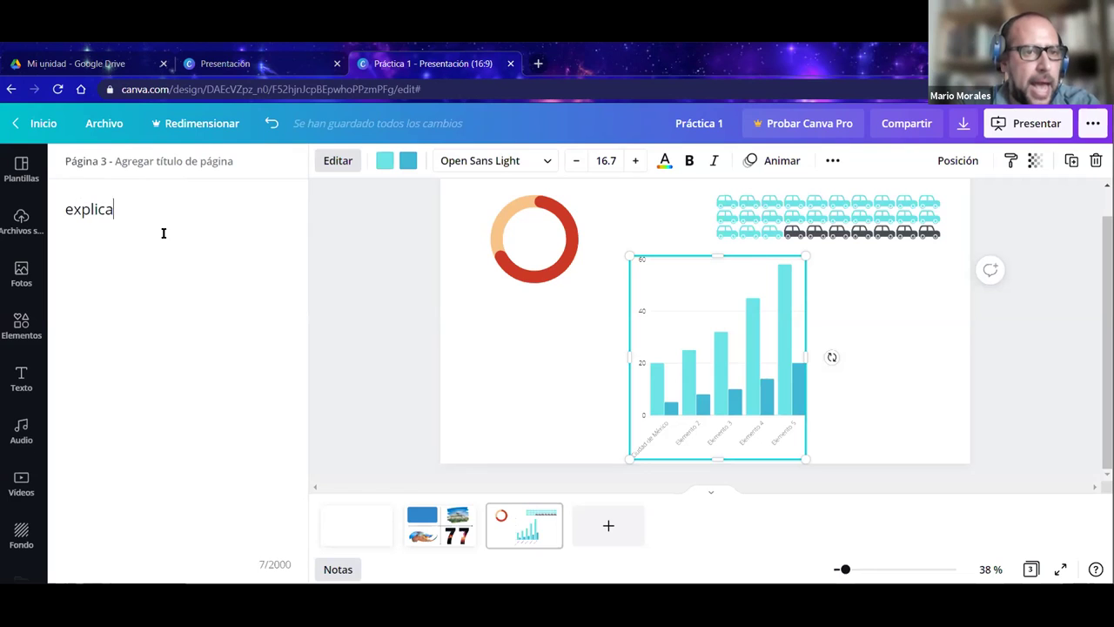
pyautogui.write('r gráfica de automo')
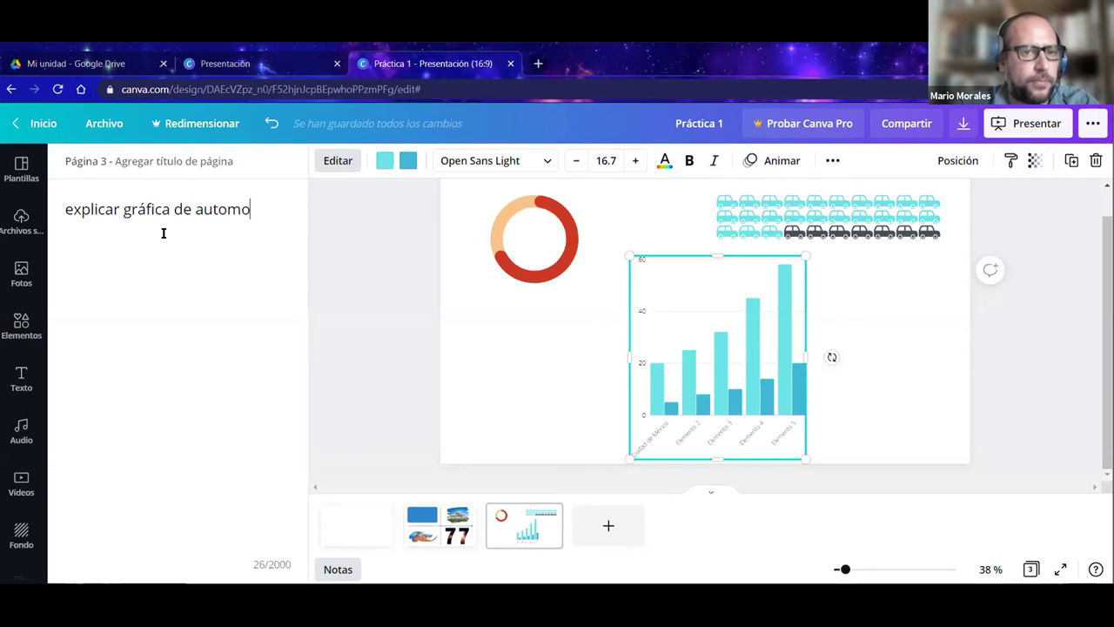
pyautogui.press('BackSpace')
pyautogui.write('óviles')
pyautogui.press('Return')
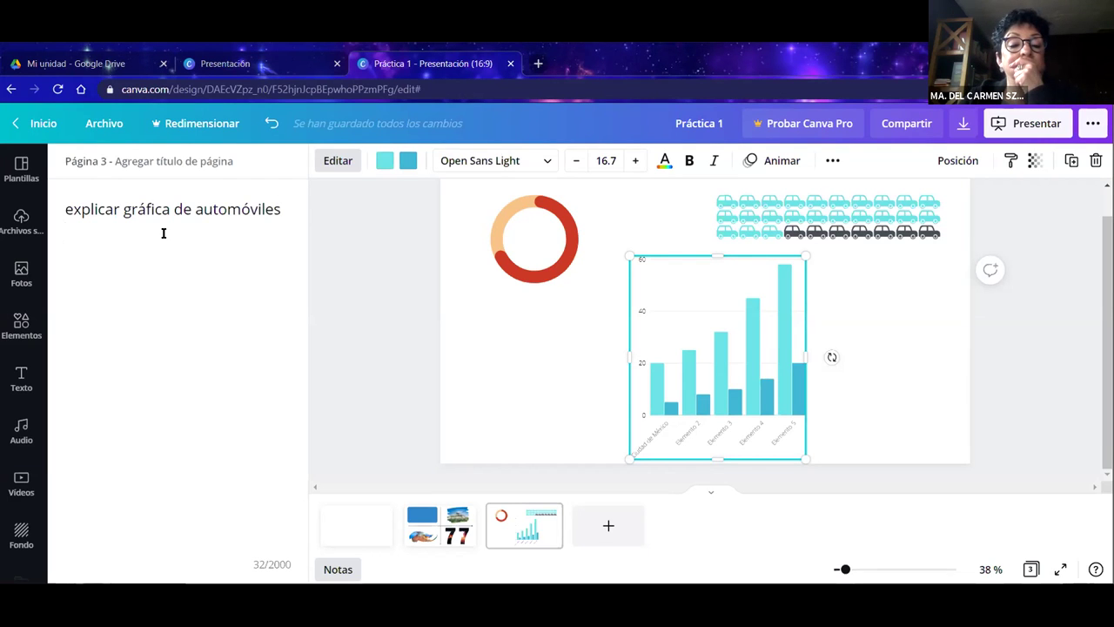
pyautogui.press('Escape')
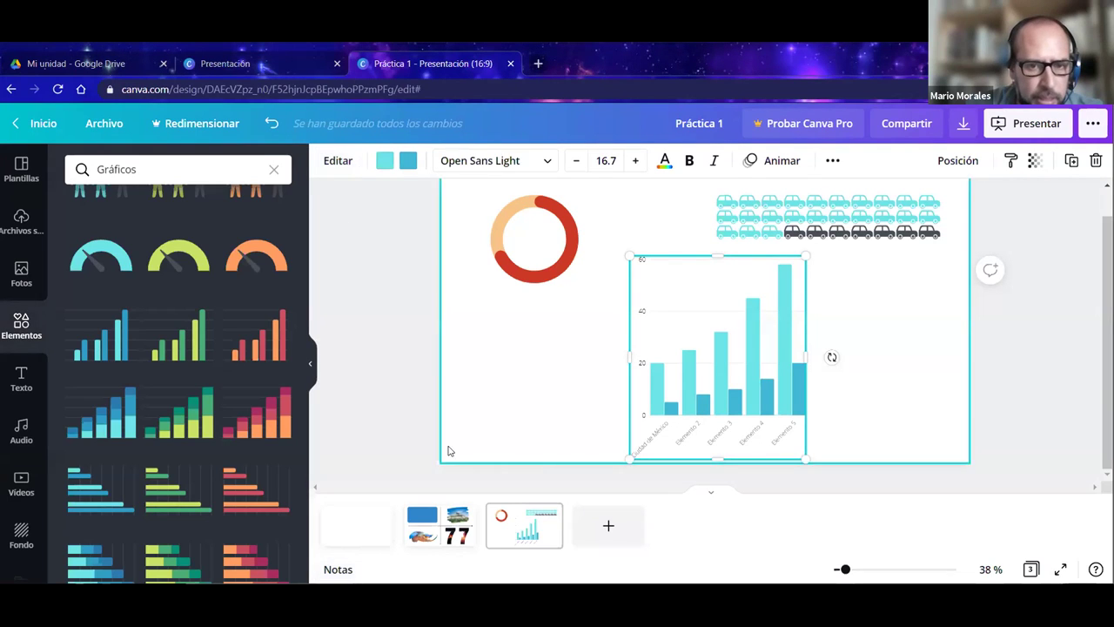
pyautogui.click(348, 571)
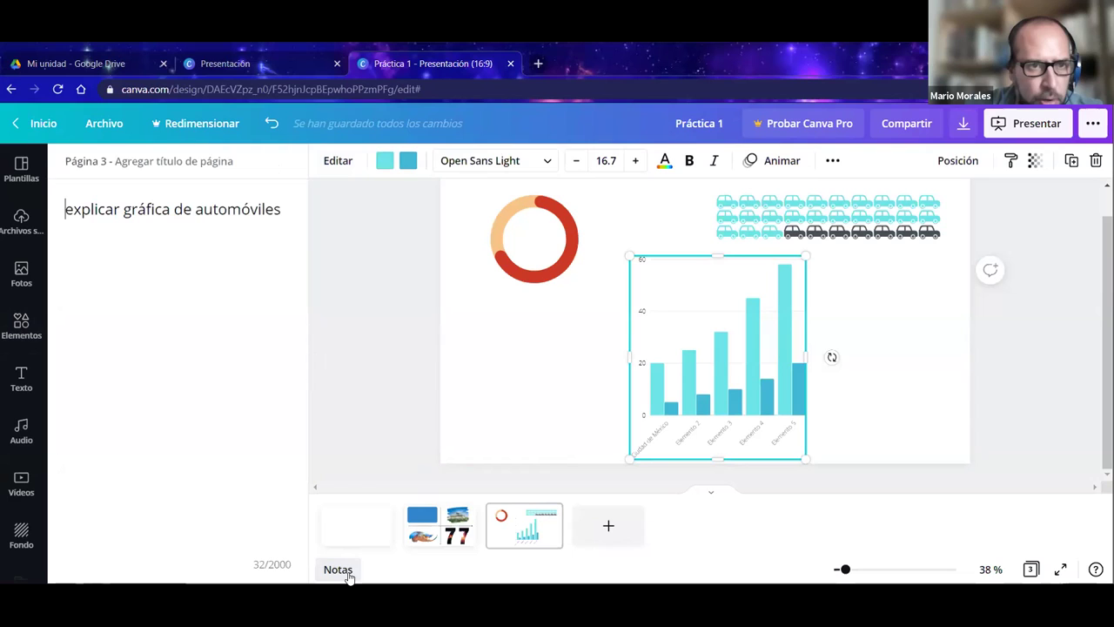
pyautogui.click(359, 406)
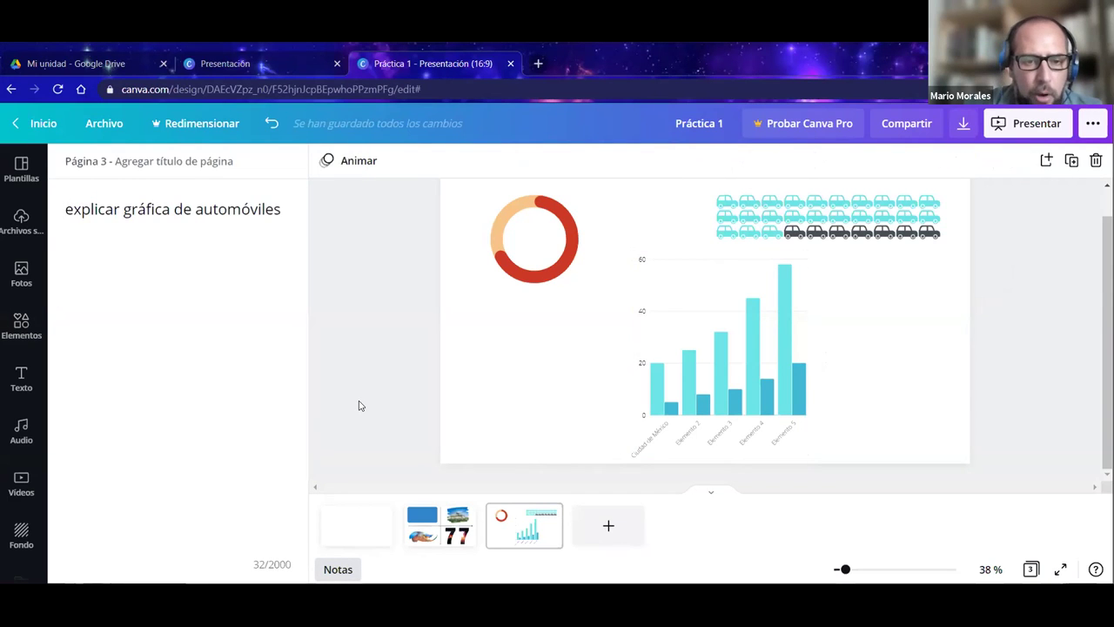
# Add a blank fourth page after the charts page and bring back the Gráficos element results.
pyautogui.moveTo(376, 526)
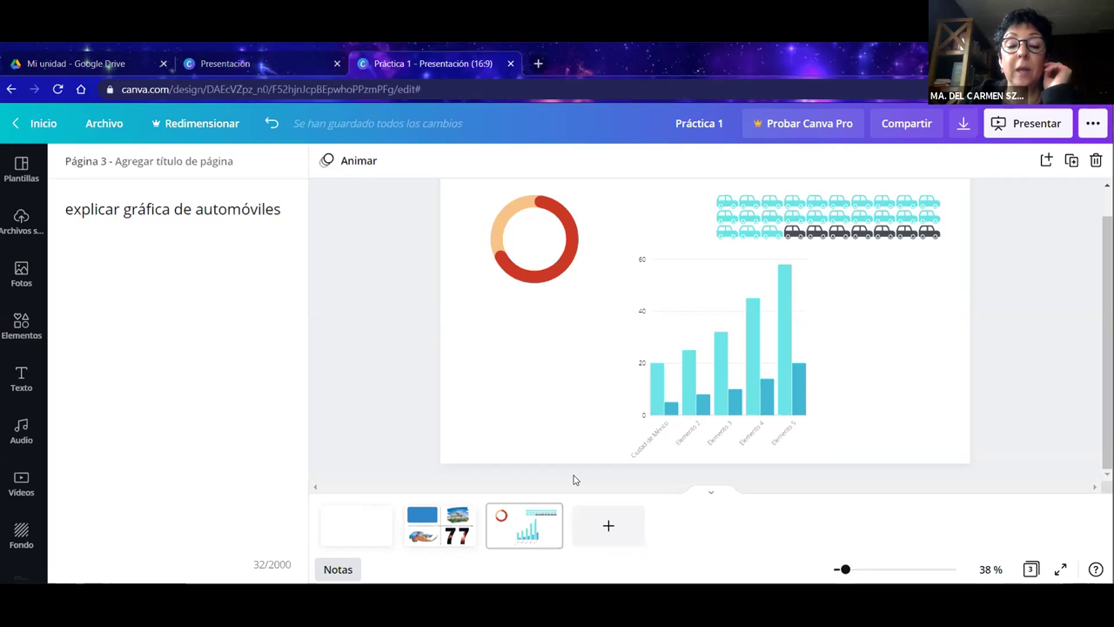
pyautogui.click(610, 527)
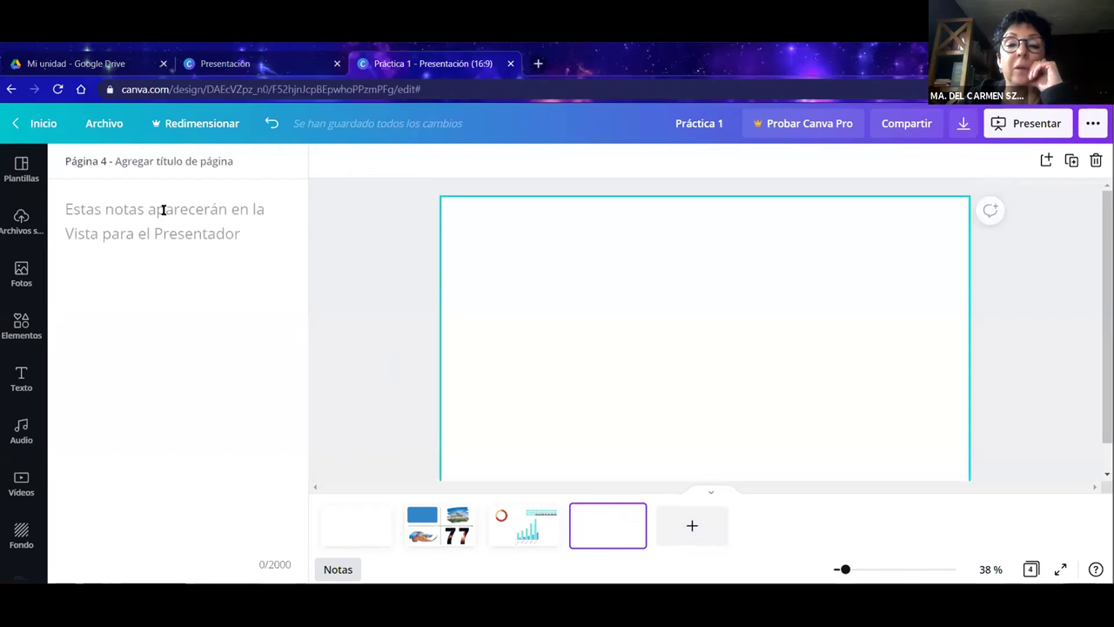
pyautogui.click(378, 393)
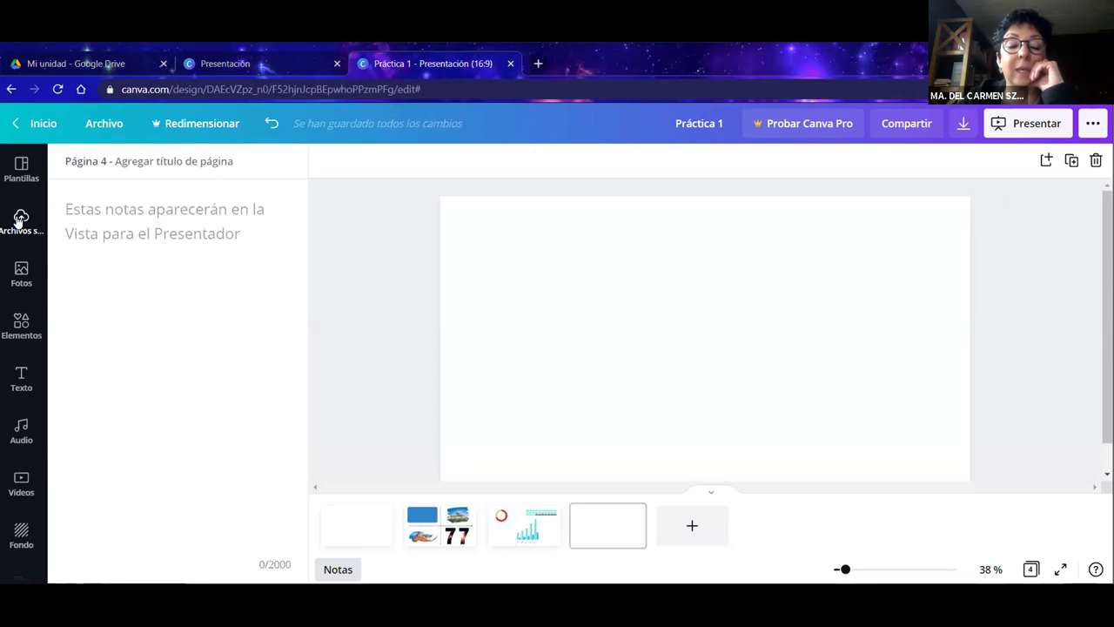
pyautogui.click(22, 274)
pyautogui.click(24, 329)
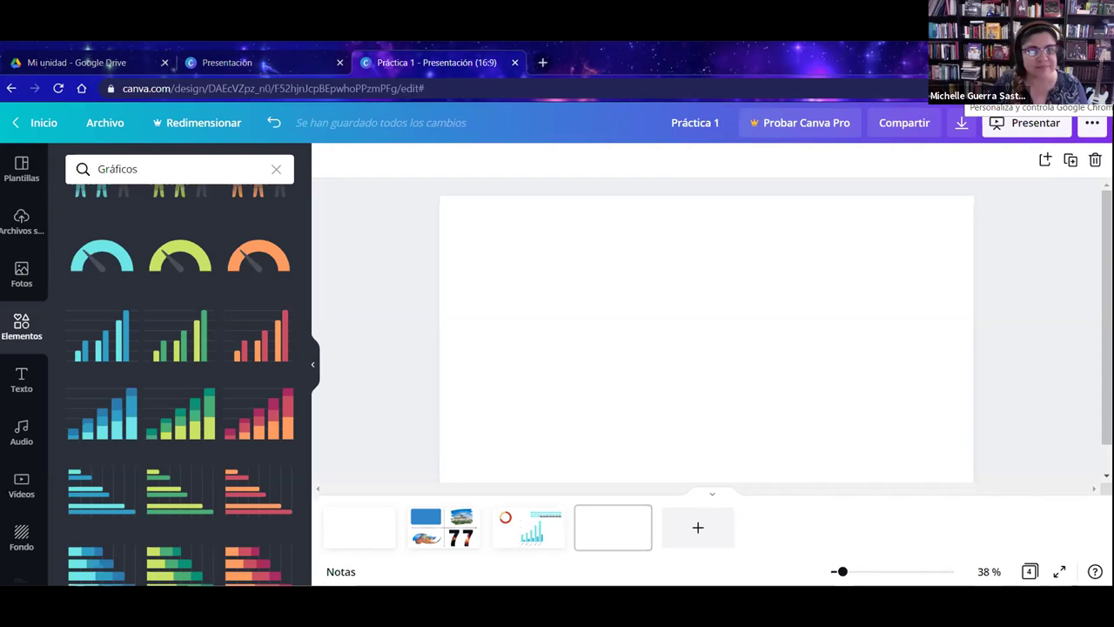
pyautogui.hotkey('alt', 'f')
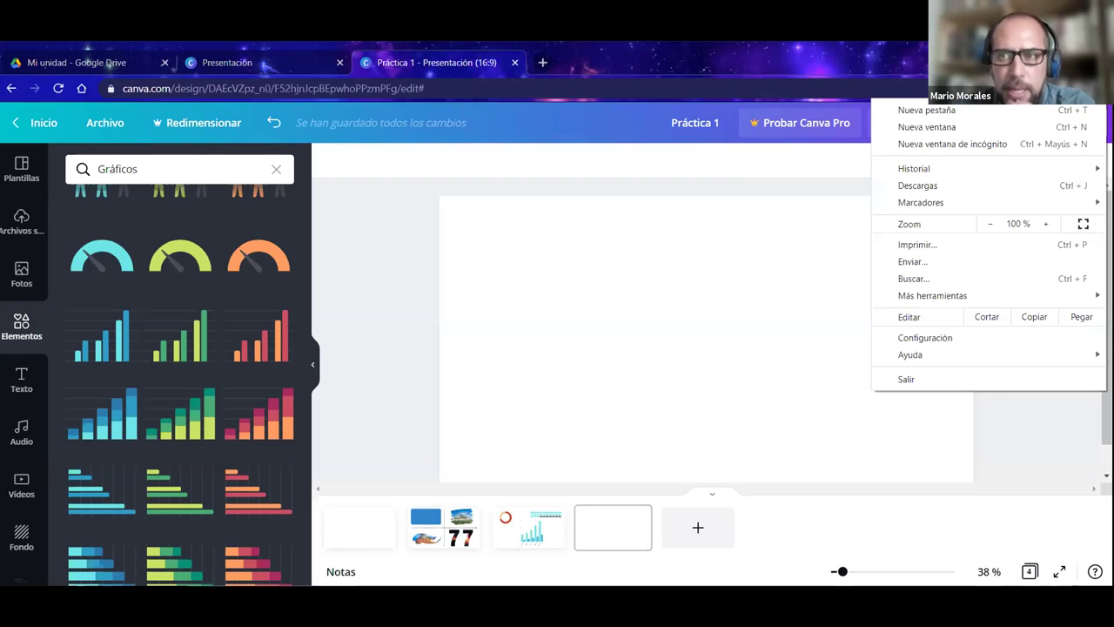
pyautogui.press('Escape')
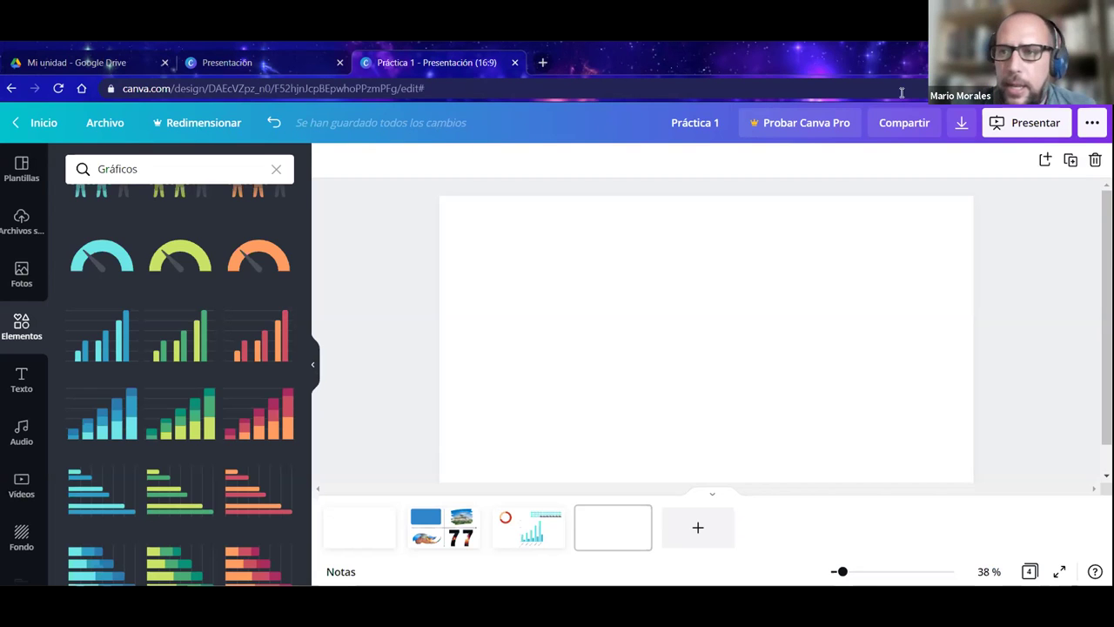
pyautogui.hotkey('alt', 'f')
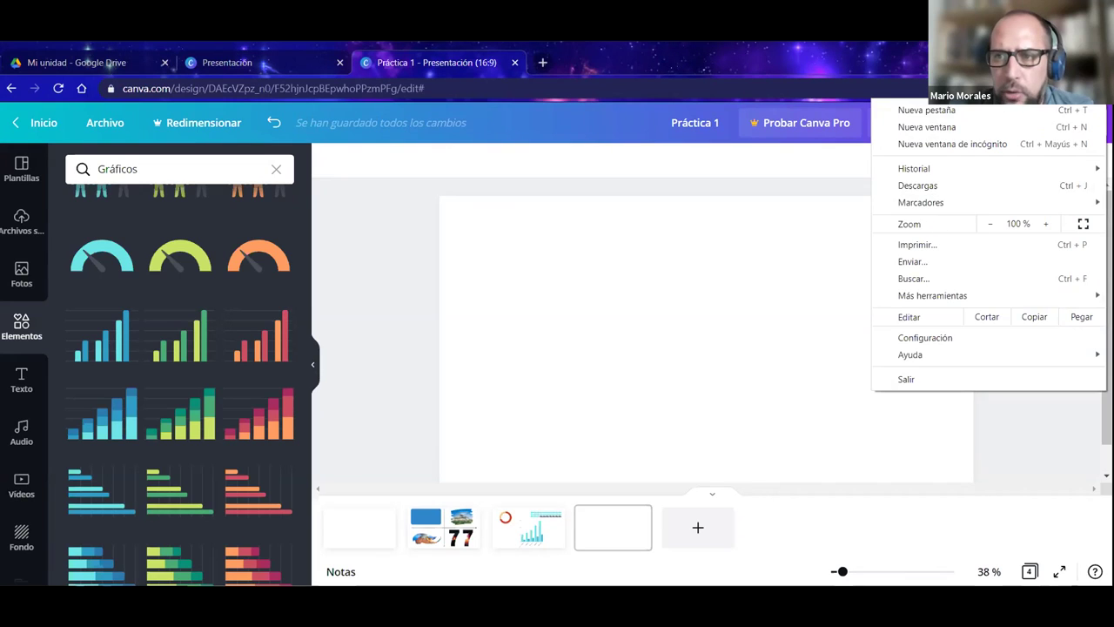
pyautogui.press('Escape')
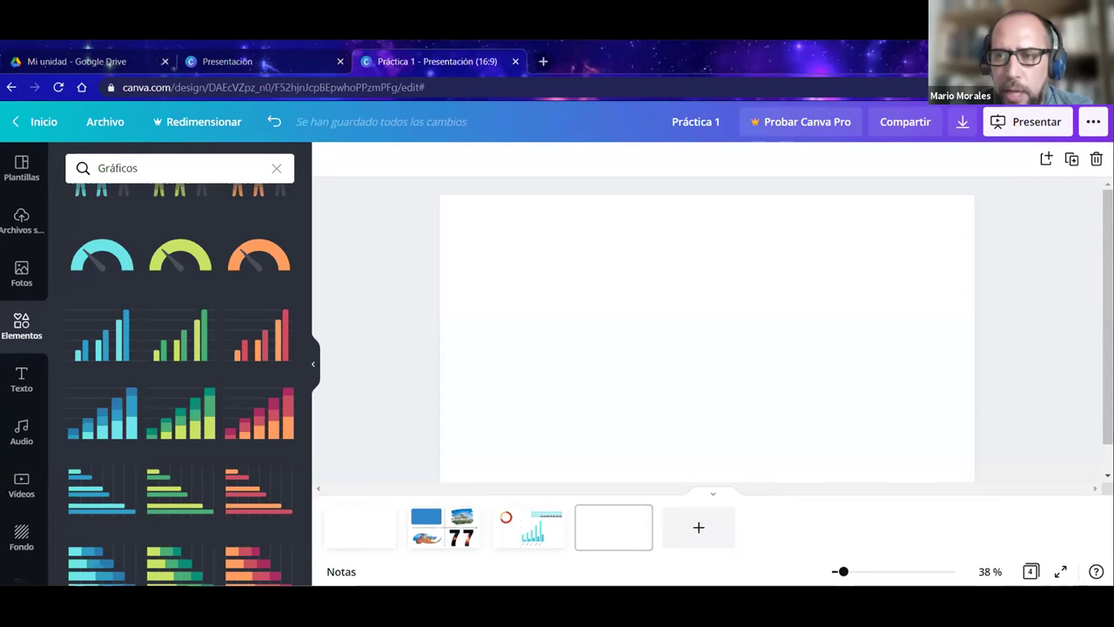
# Enlarge the browser's page zoom to 150% and restore it to 100%.
pyautogui.click(1099, 87)
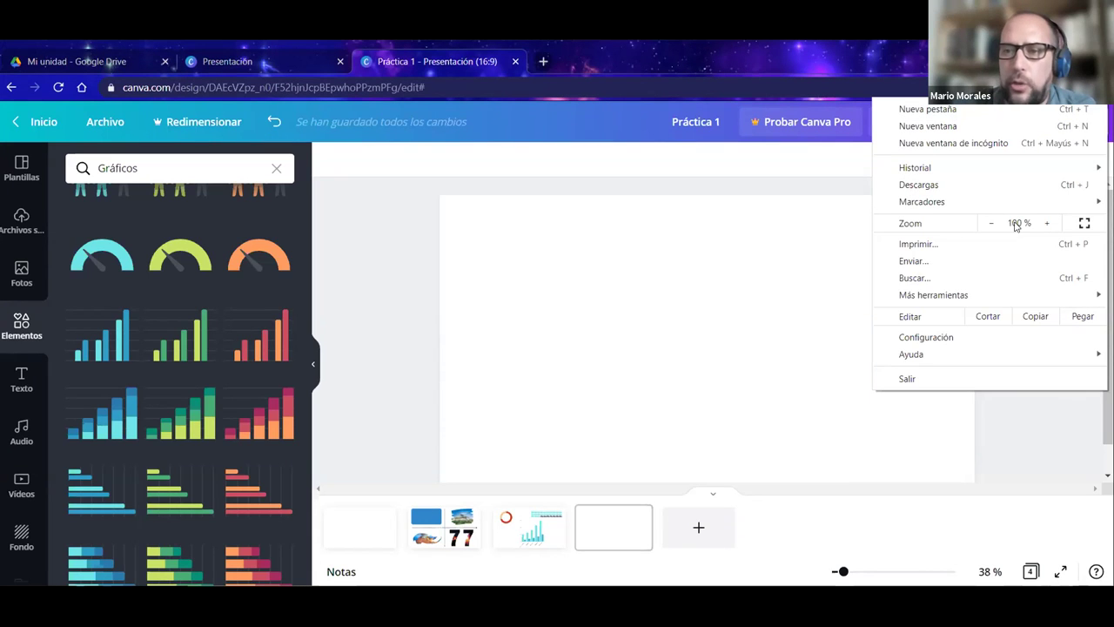
pyautogui.click(1046, 224)
pyautogui.click(1046, 224)
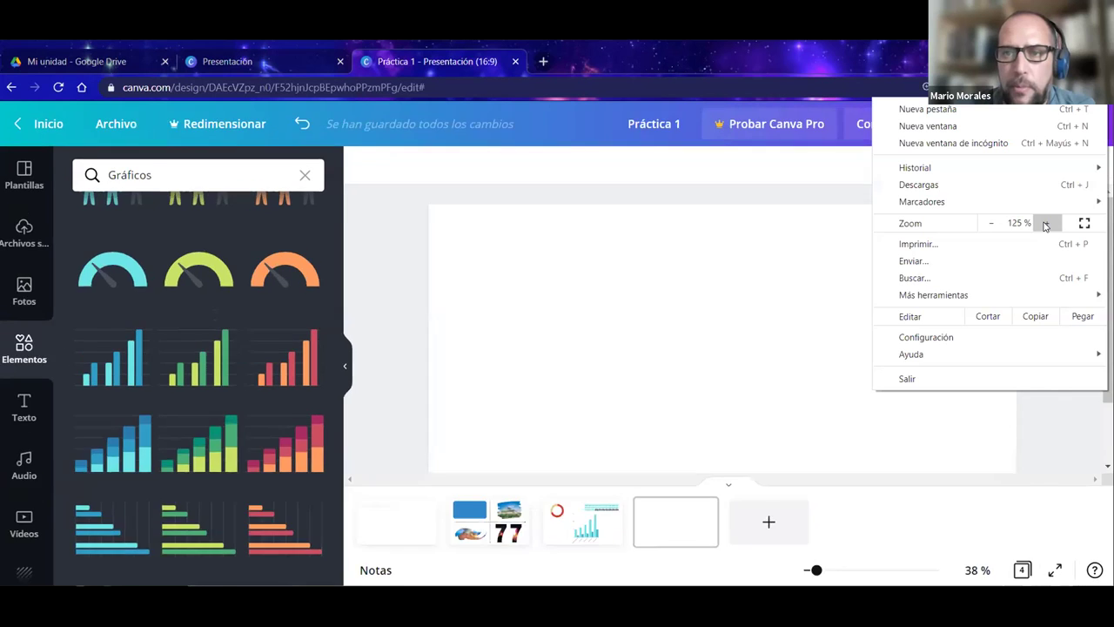
pyautogui.click(1046, 223)
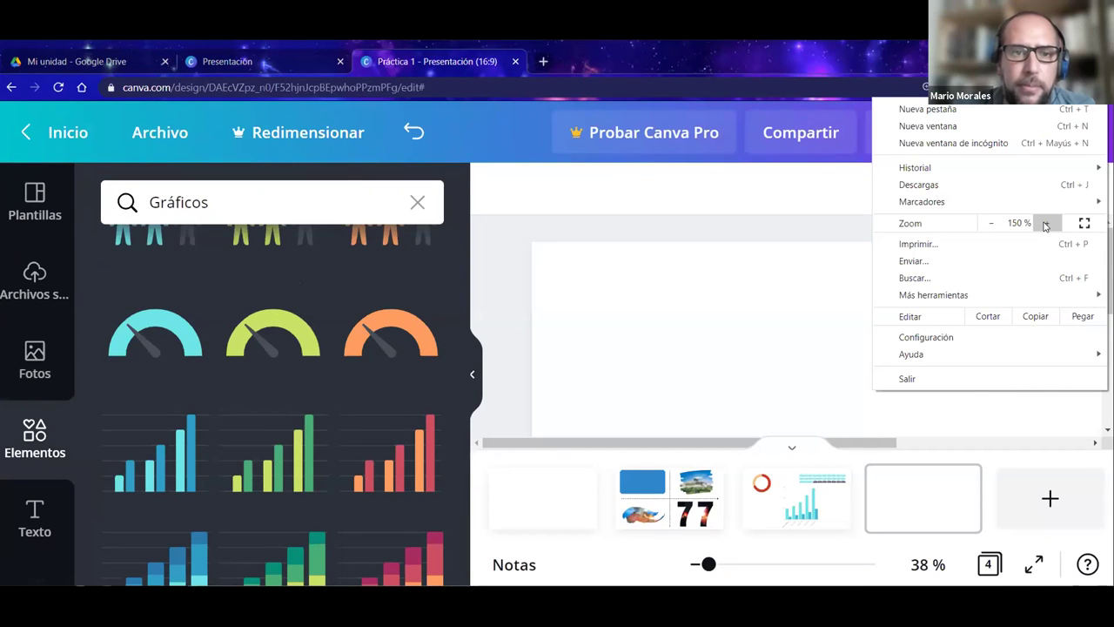
pyautogui.click(991, 224)
pyautogui.click(991, 223)
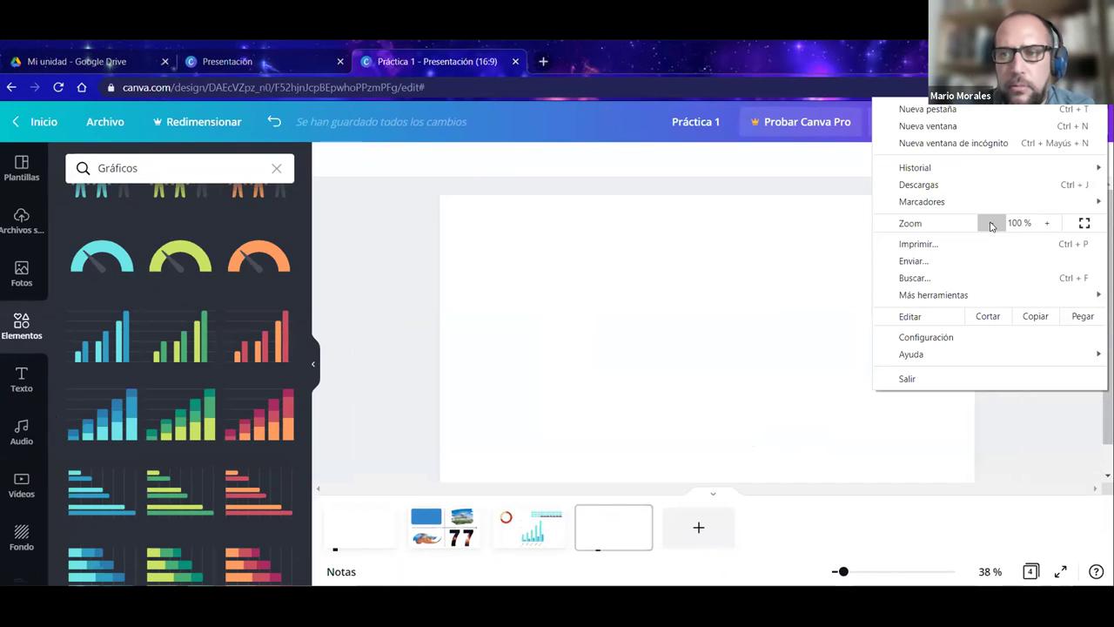
pyautogui.click(812, 188)
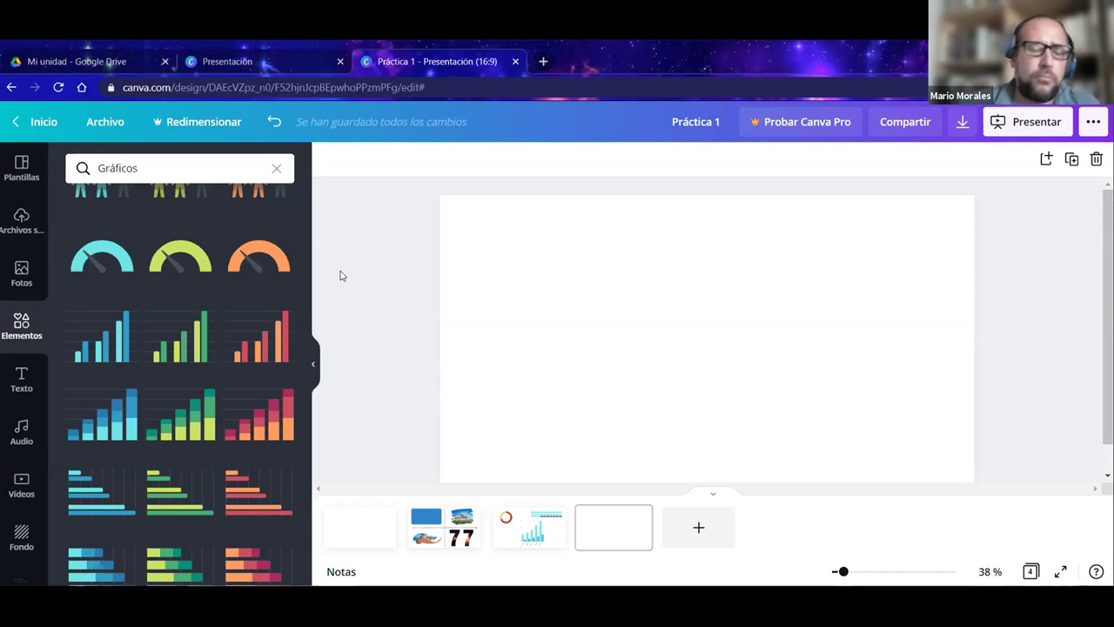
# Insert the orange and red grouped vertical bar chart on page 4 with its data table open.
pyautogui.click(261, 339)
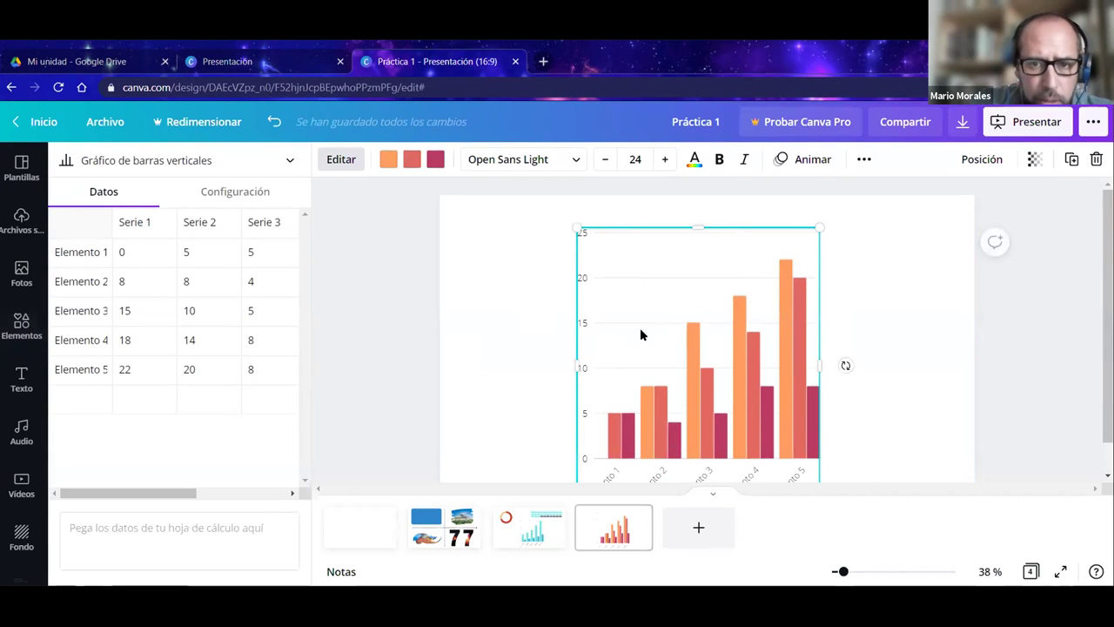
pyautogui.click(339, 163)
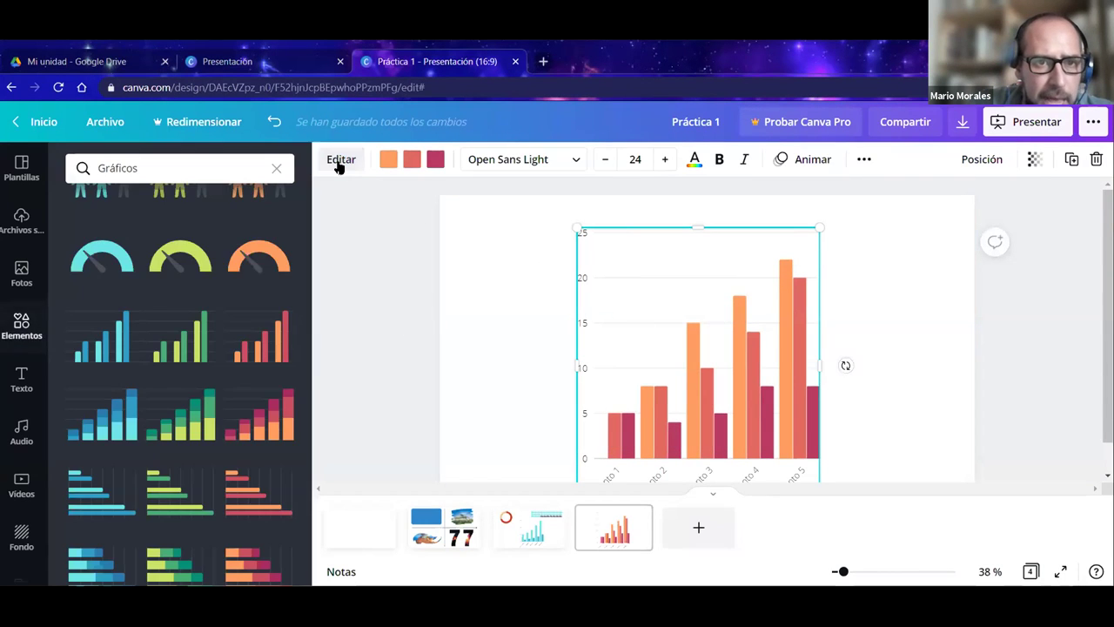
pyautogui.click(339, 164)
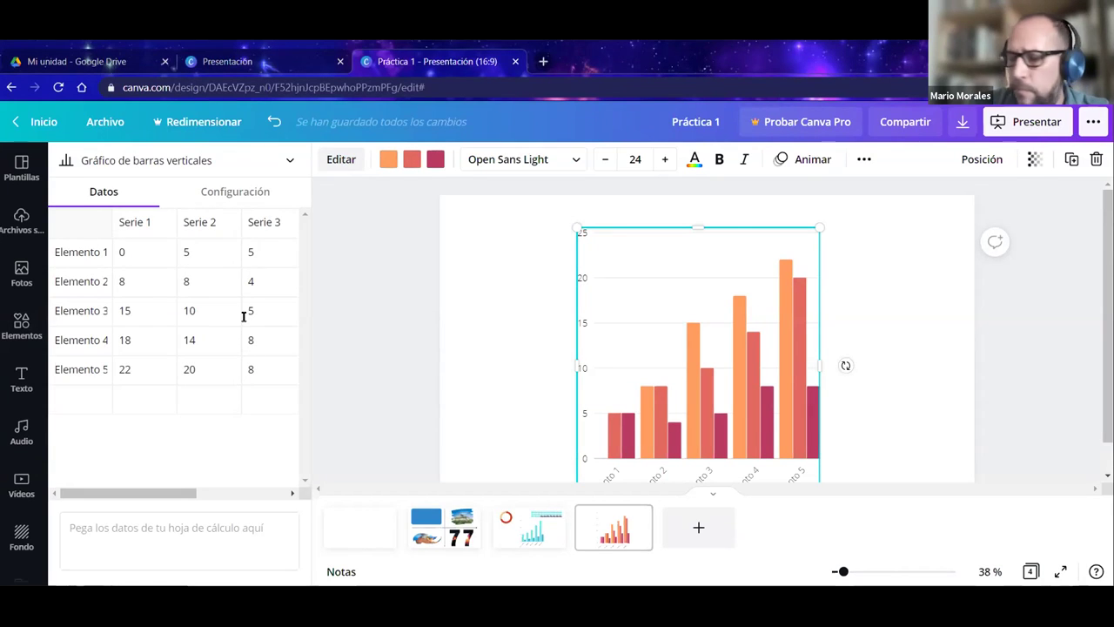
# Recolour the new chart's first series medium light blue and its second series black using the document colours.
pyautogui.click(388, 160)
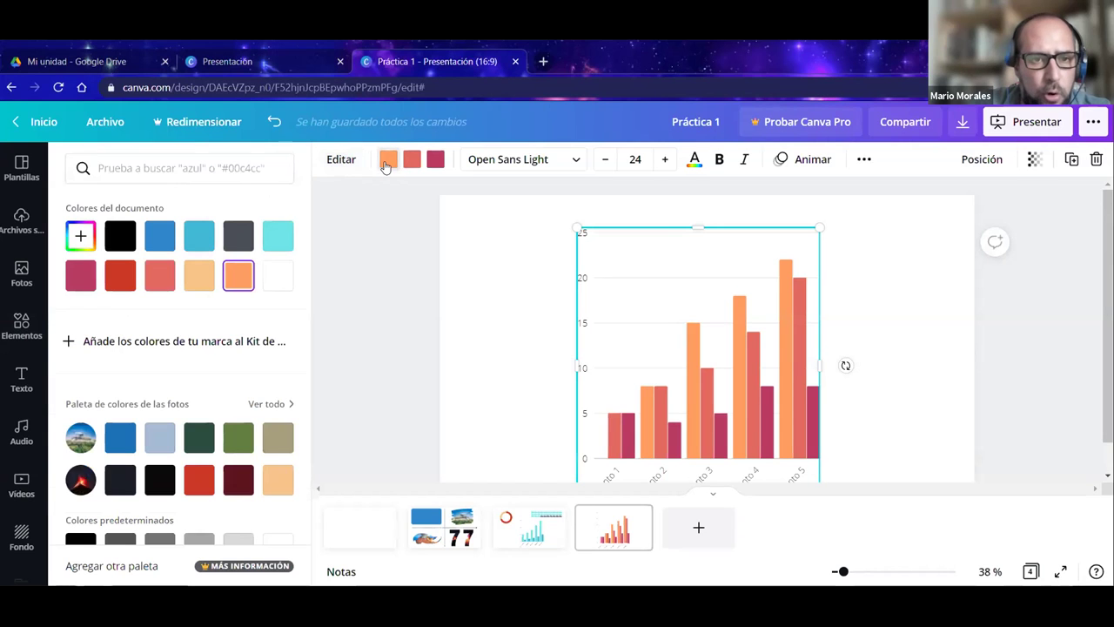
pyautogui.click(199, 235)
pyautogui.click(412, 160)
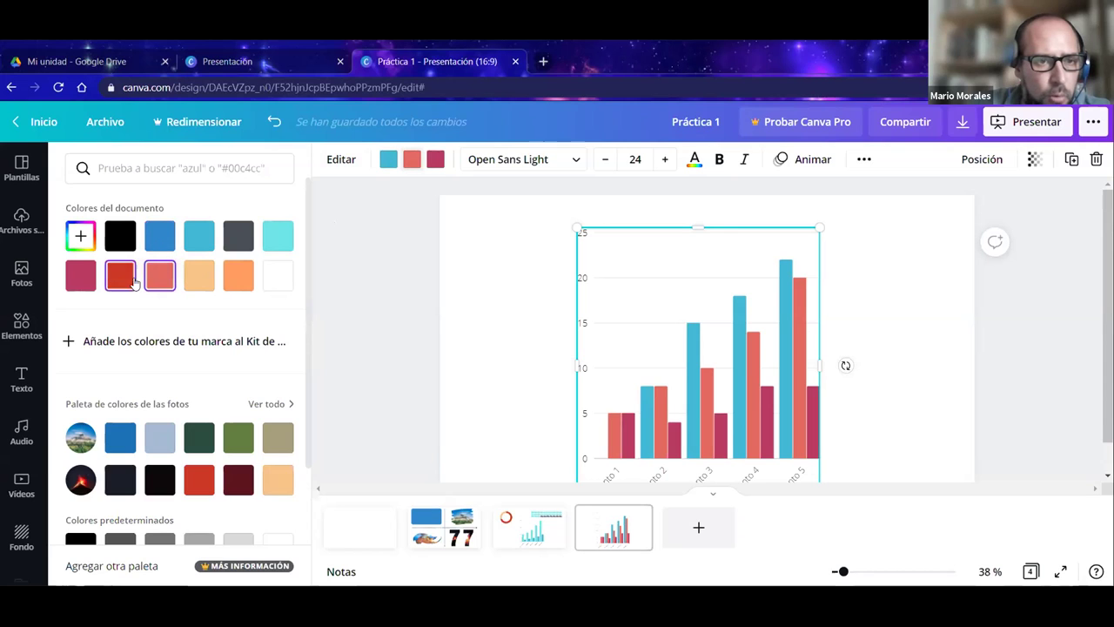
pyautogui.click(120, 235)
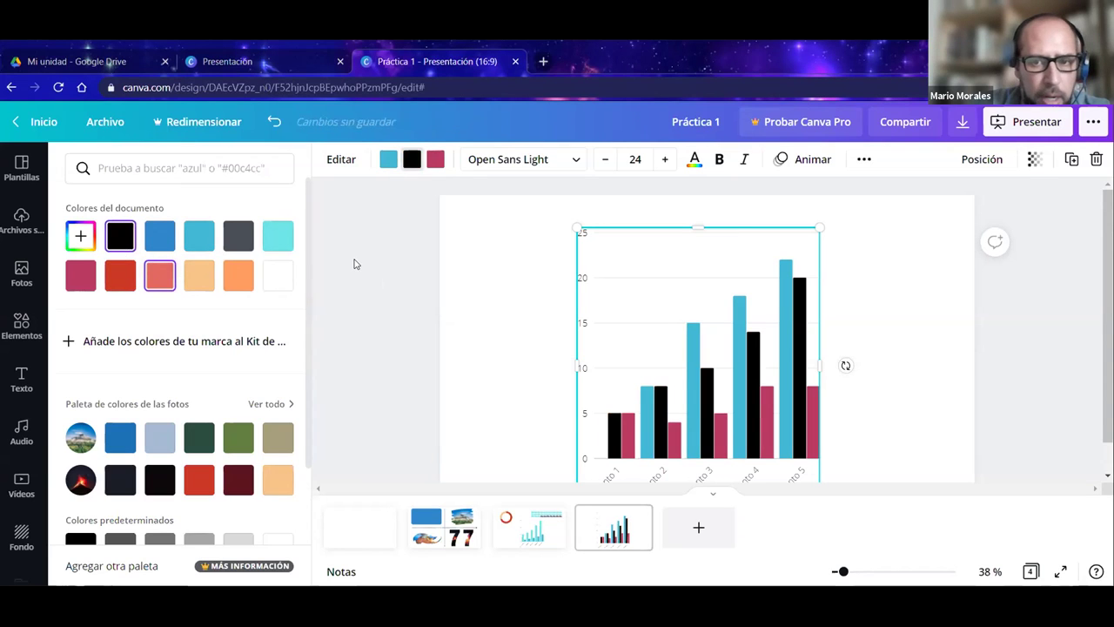
# Recolour the chart's third series with the custom purple #453BBA.
pyautogui.click(435, 160)
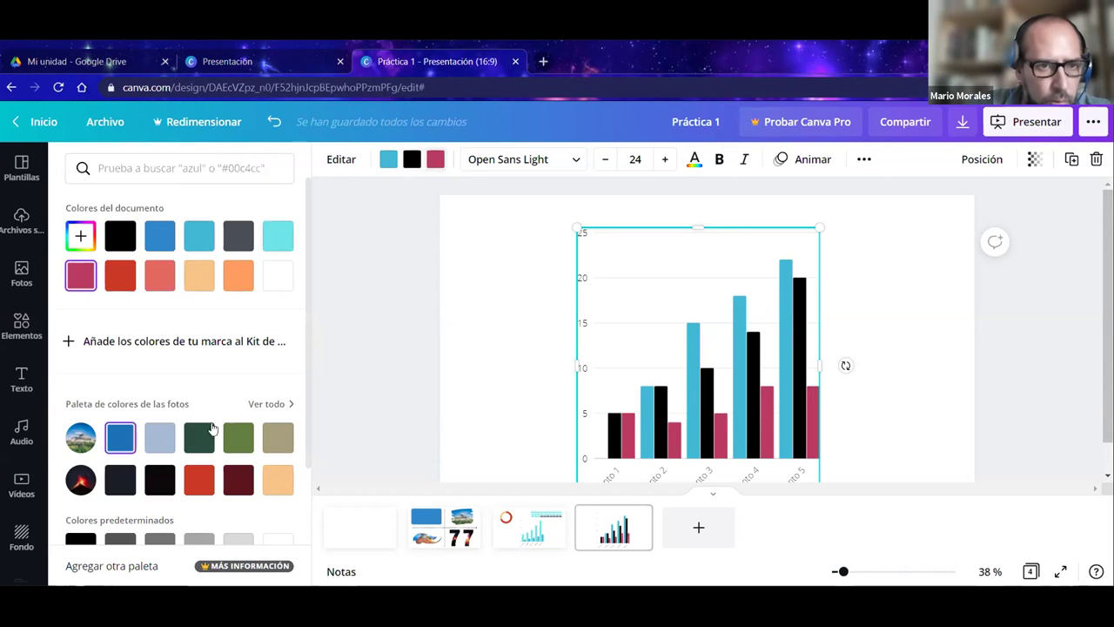
pyautogui.click(65, 346)
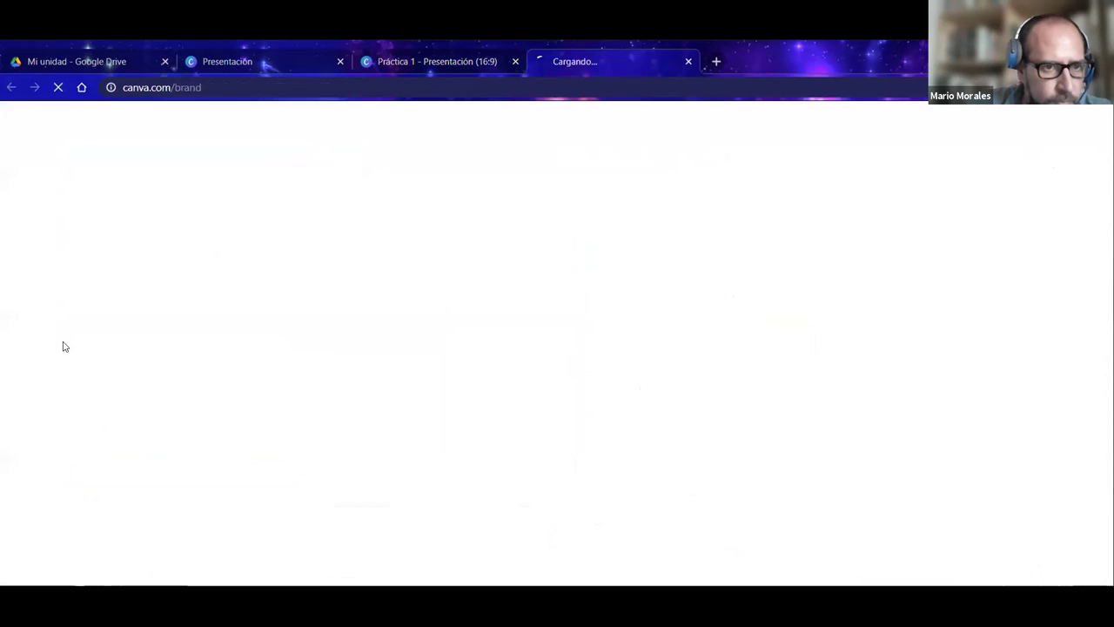
pyautogui.click(691, 61)
pyautogui.click(81, 245)
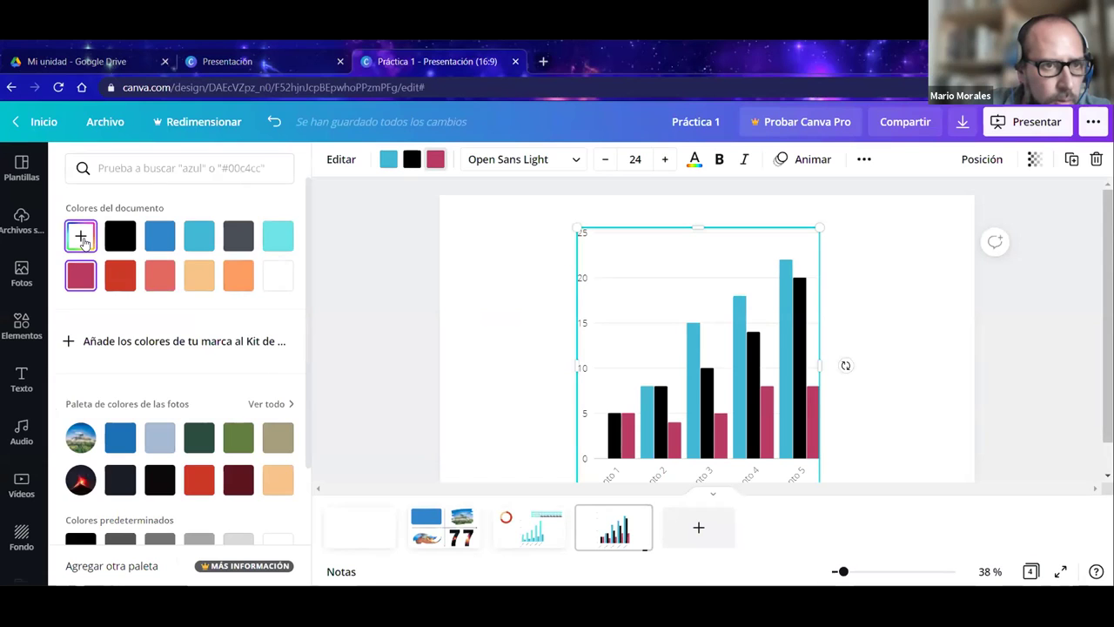
pyautogui.click(207, 364)
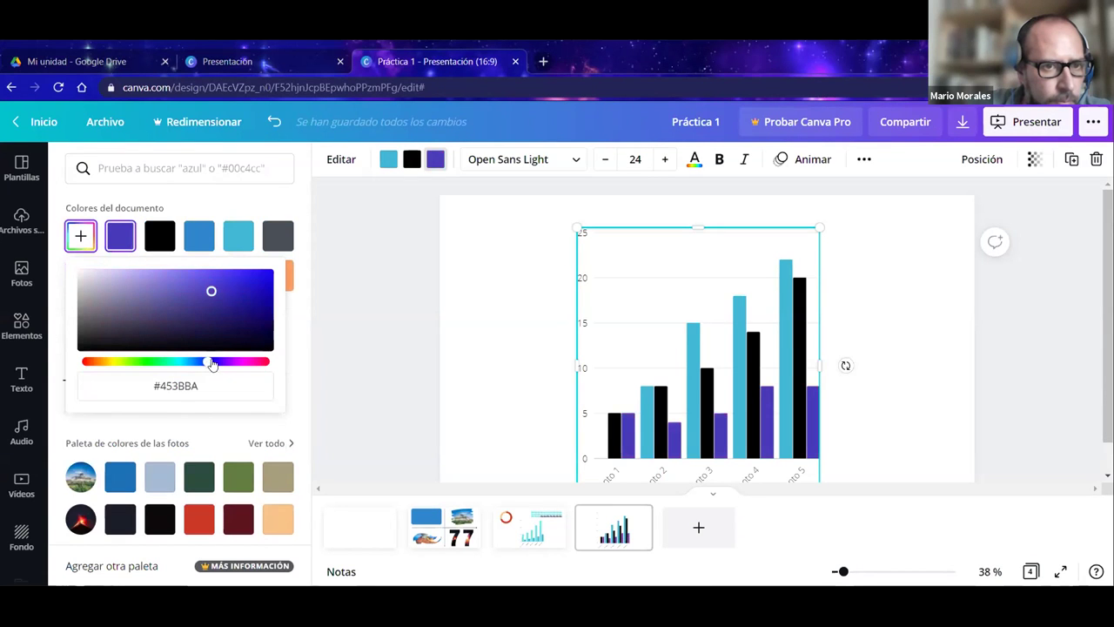
# Recolour the bar chart's third series with the custom dark purple #211E44.
pyautogui.click(186, 331)
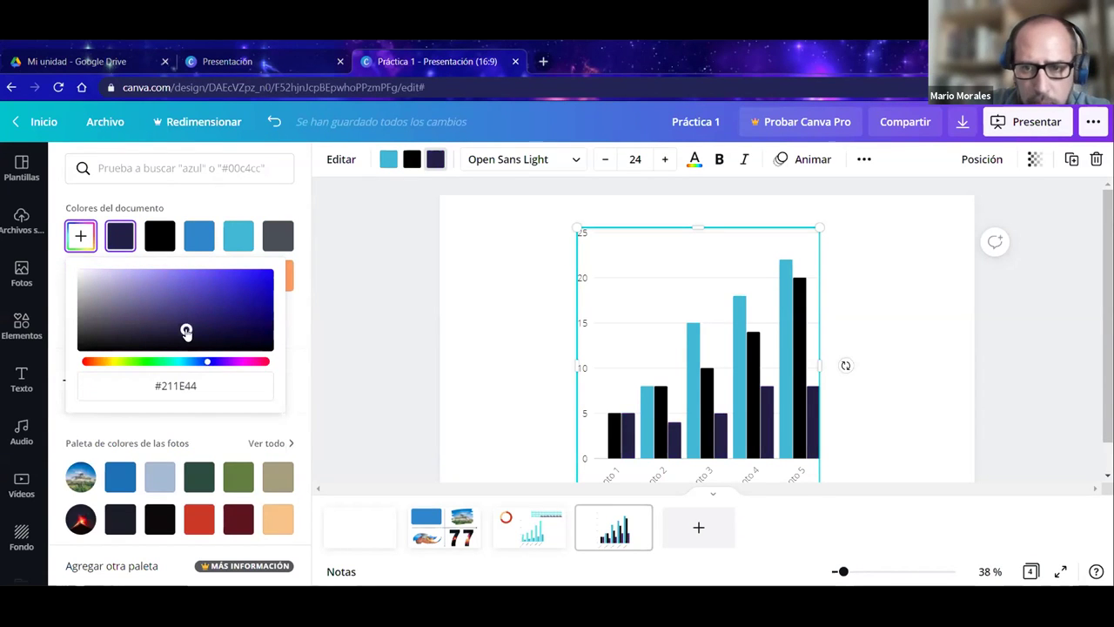
pyautogui.click(383, 267)
pyautogui.click(383, 267)
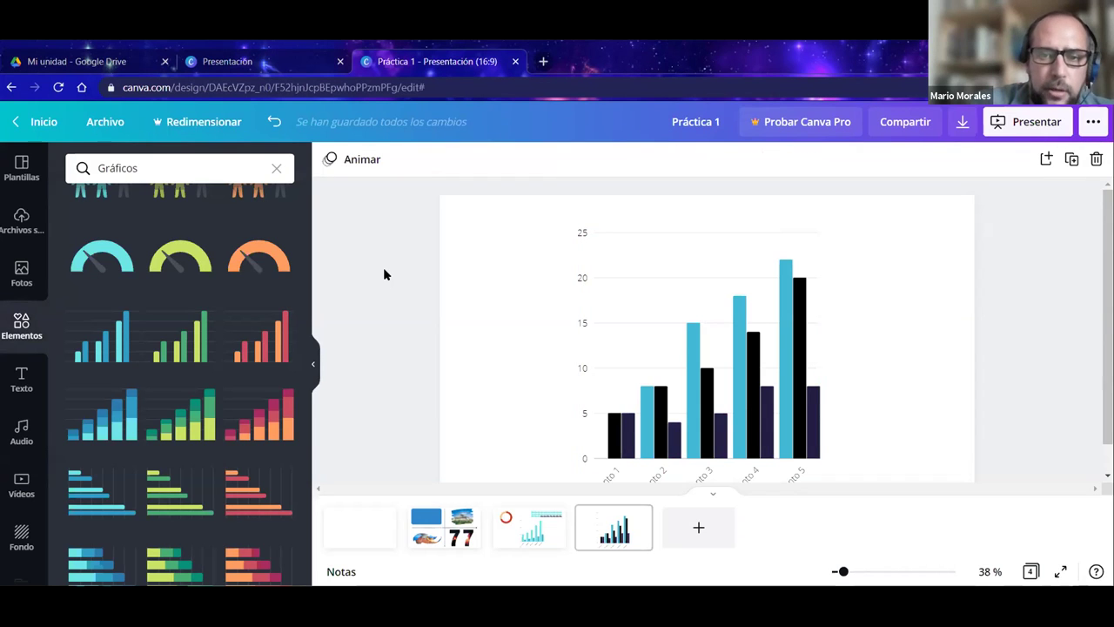
# Delete the grouped bar chart from page 4.
pyautogui.click(696, 355)
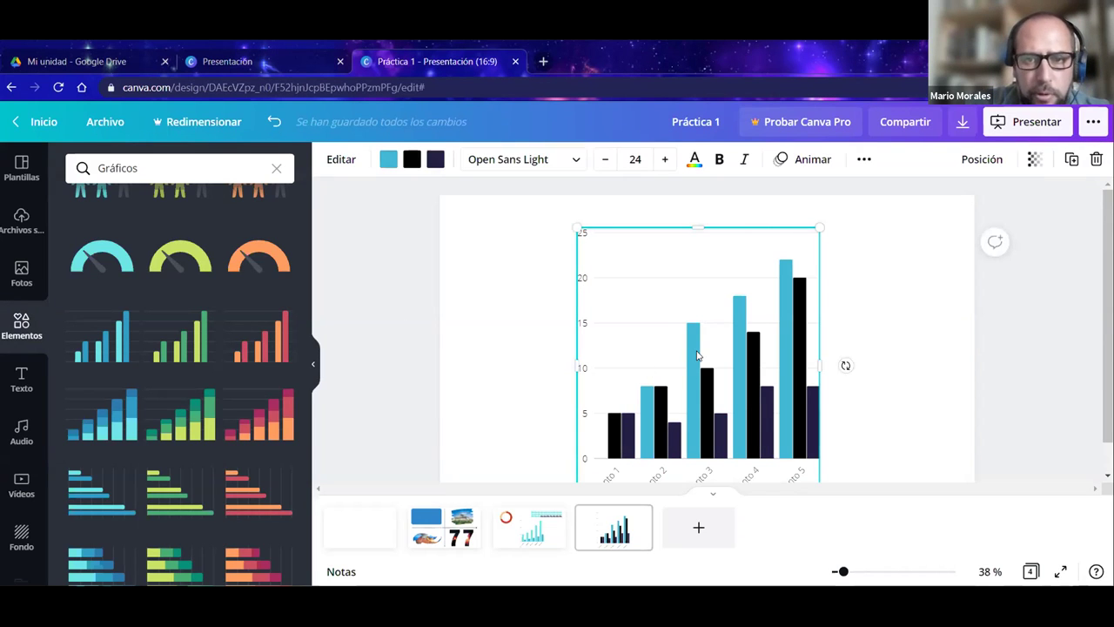
pyautogui.press('Delete')
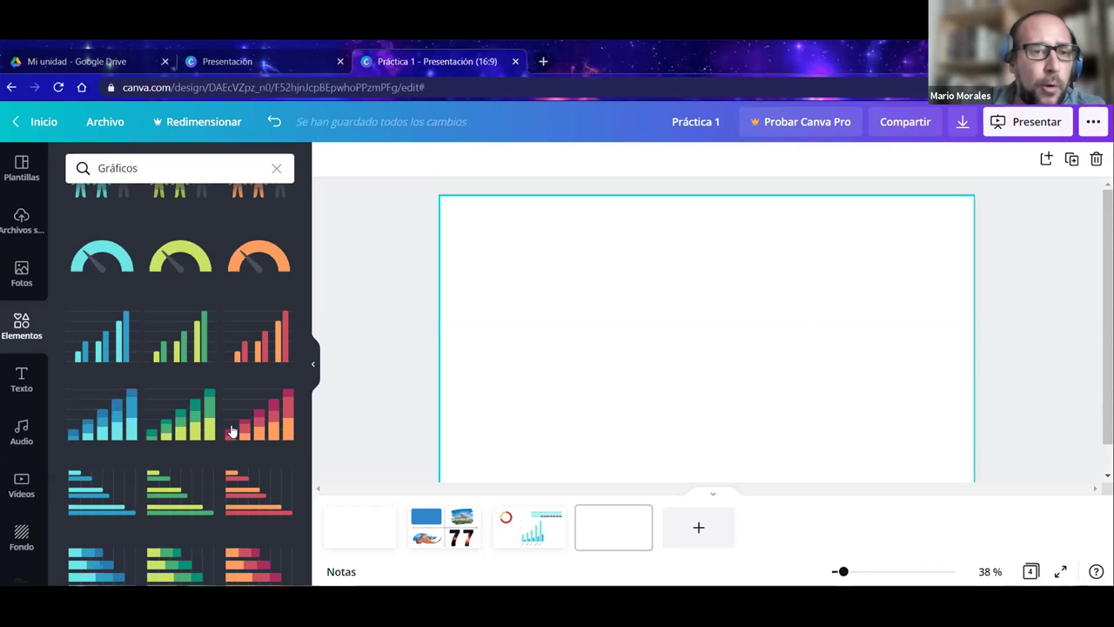
# Insert the free colour wheel graphic and the orange and purple ring chart on page 4.
pyautogui.scroll(-5, 170, 384)
pyautogui.scroll(-3, 169, 383)
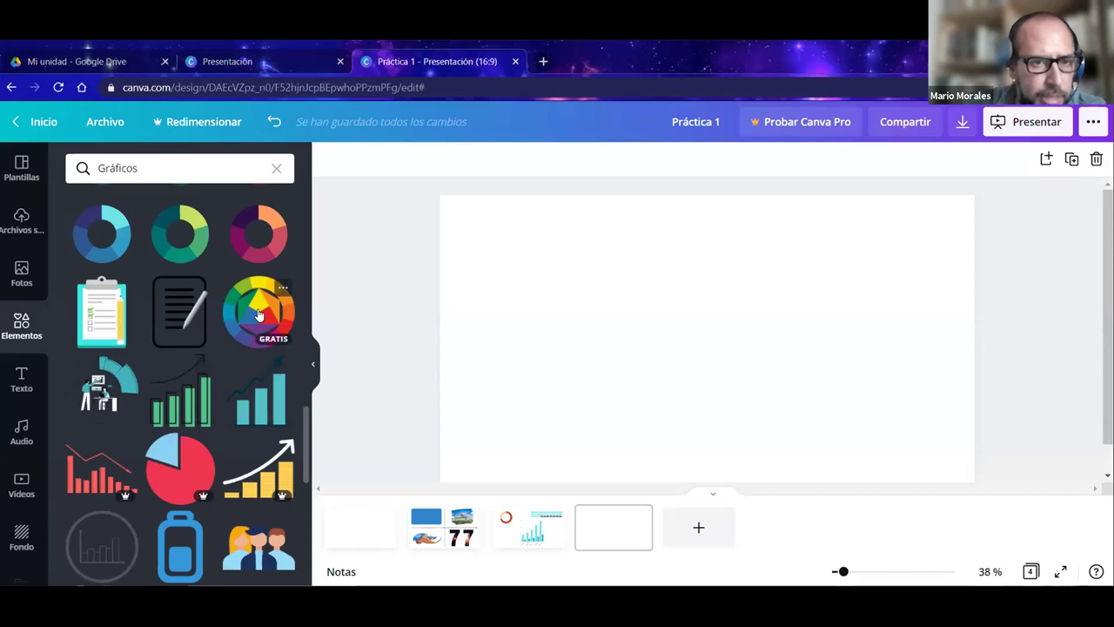
pyautogui.click(259, 317)
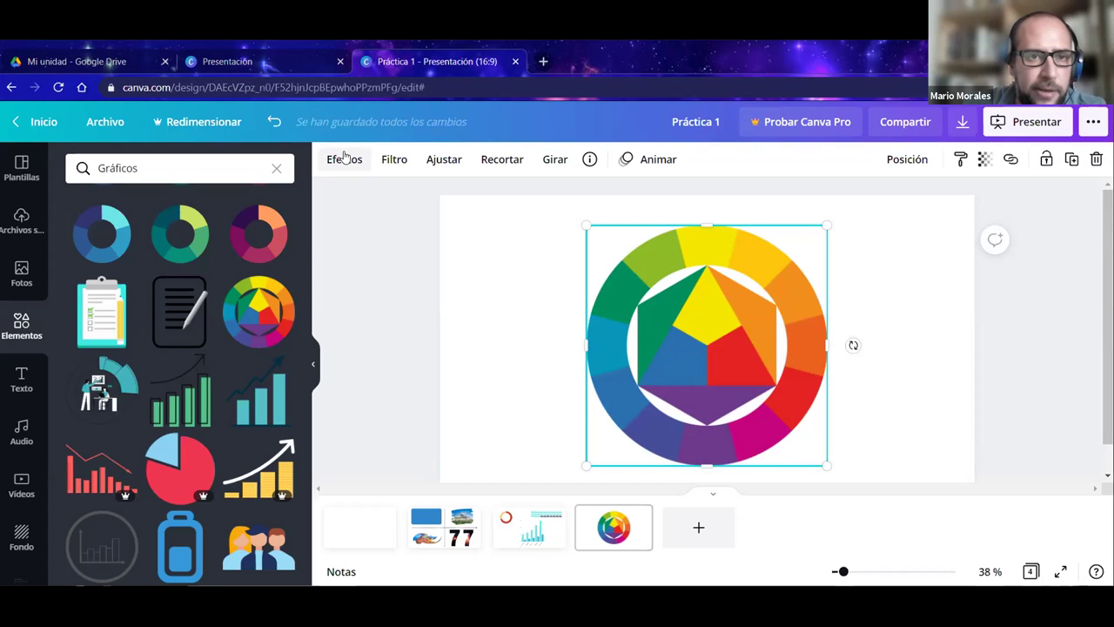
pyautogui.click(260, 235)
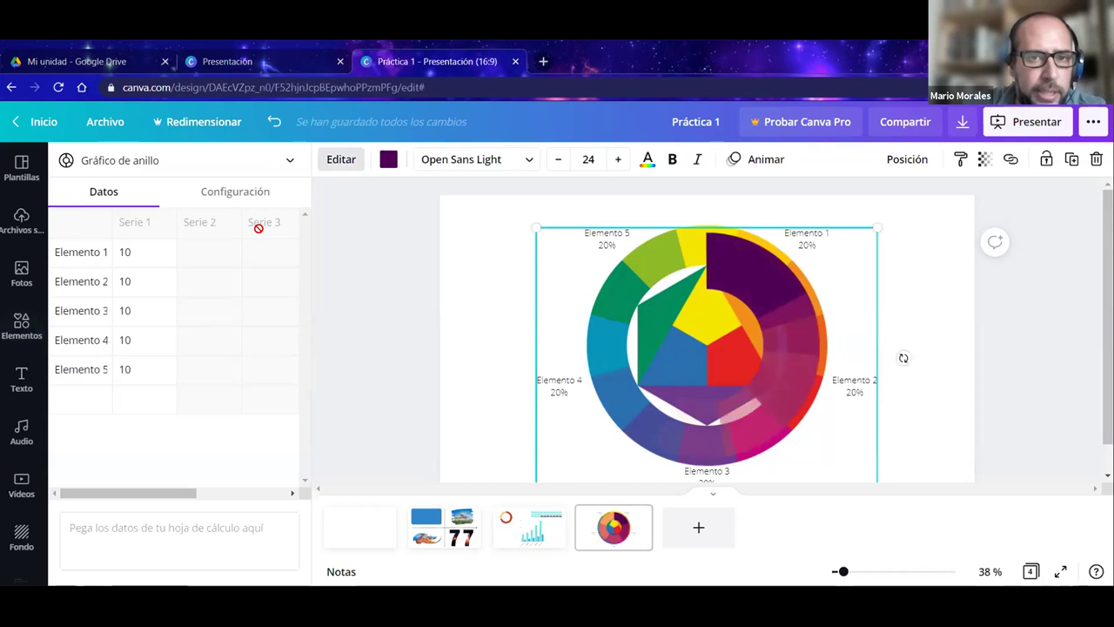
# Remove both the colour wheel graphic and the ring chart from page 4.
pyautogui.moveTo(679, 276); pyautogui.dragTo(470, 284)
pyautogui.click(770, 275)
pyautogui.press('Delete')
pyautogui.moveTo(572, 311); pyautogui.dragTo(738, 283)
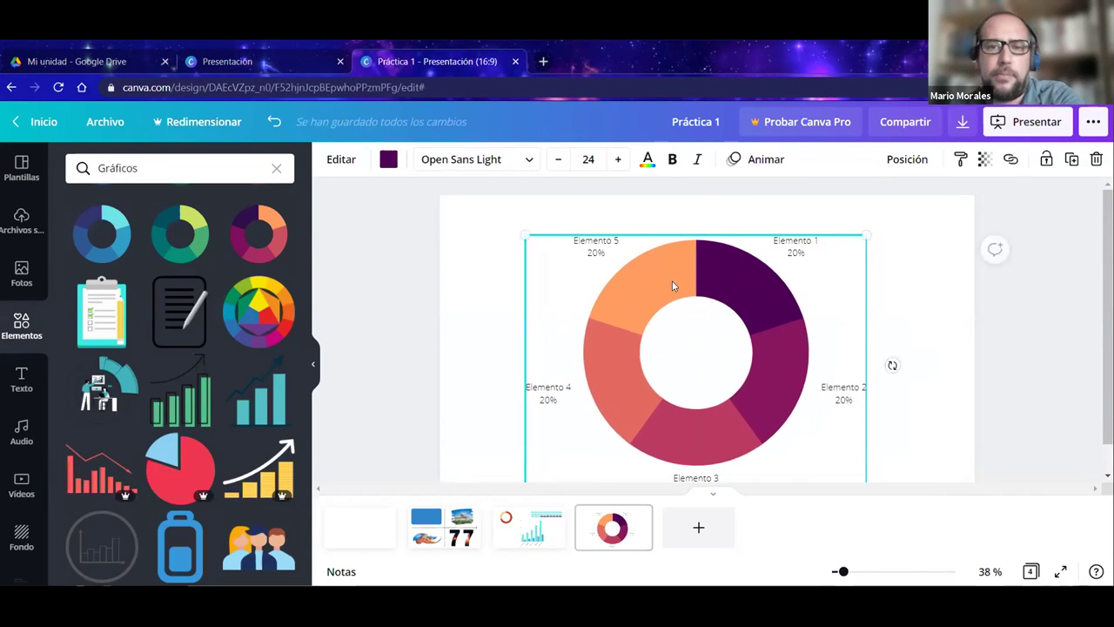
pyautogui.press('Delete')
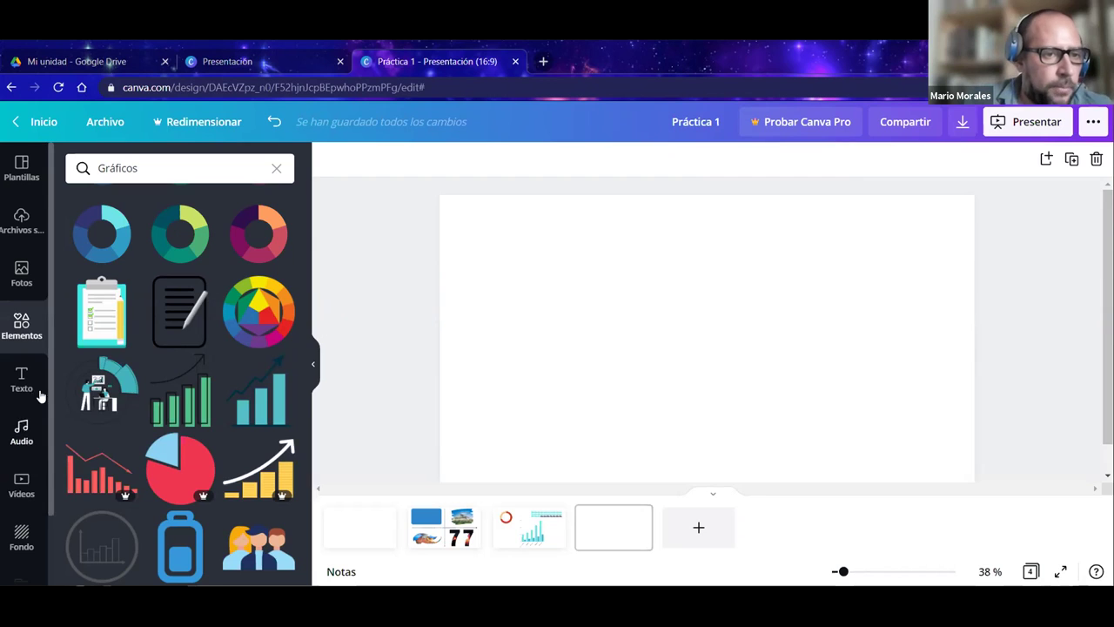
# Add a title text on page 4 reading "Proyecto de ciencias".
pyautogui.click(12, 381)
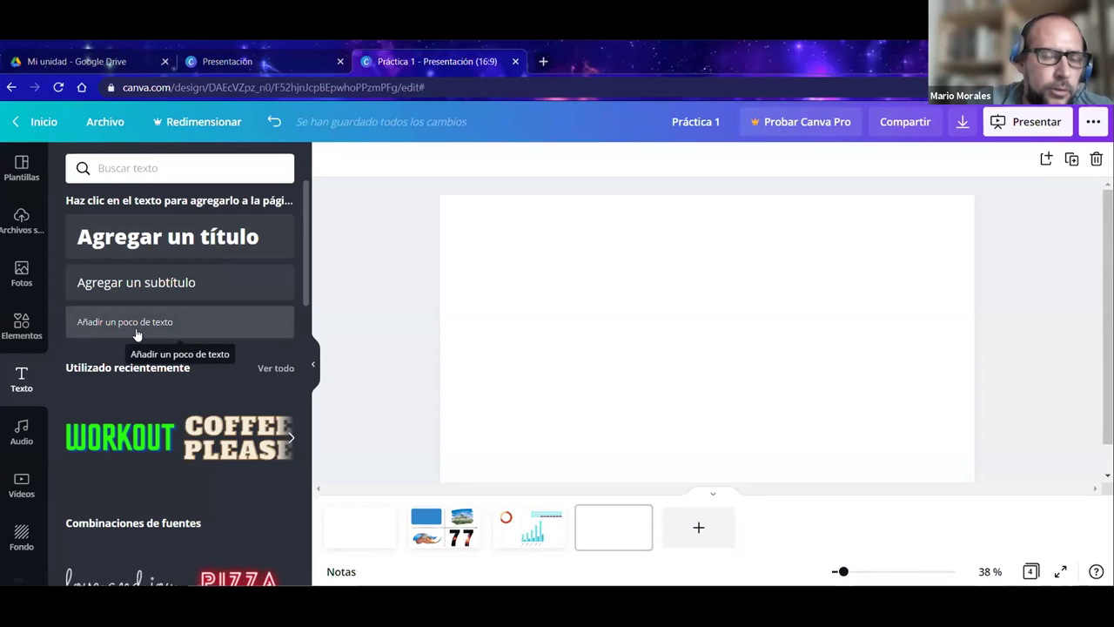
pyautogui.click(158, 246)
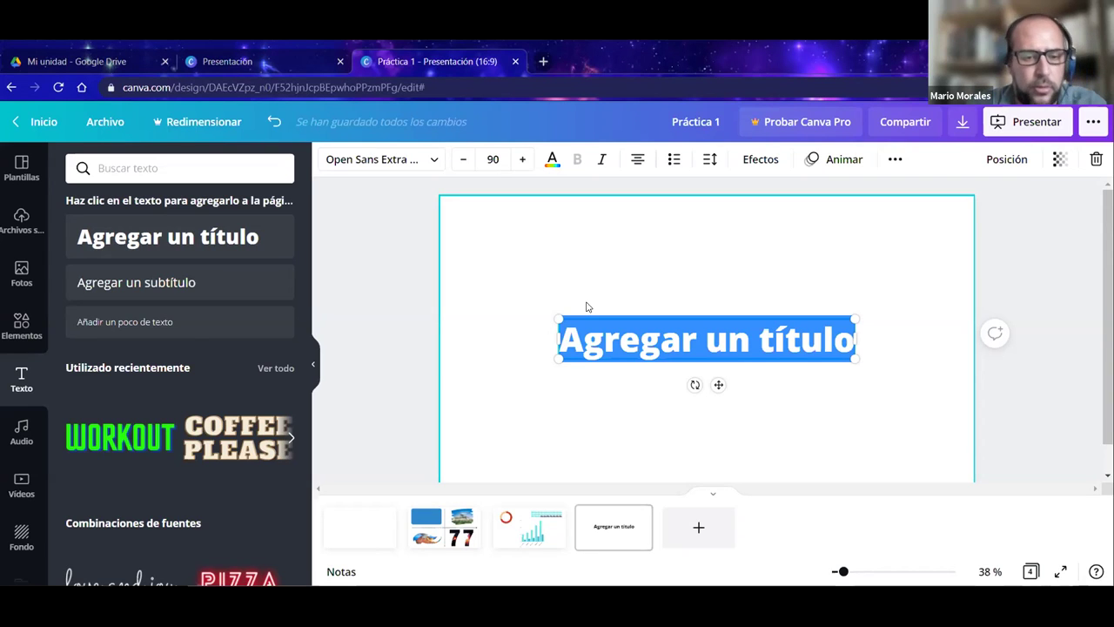
pyautogui.write('Pro')
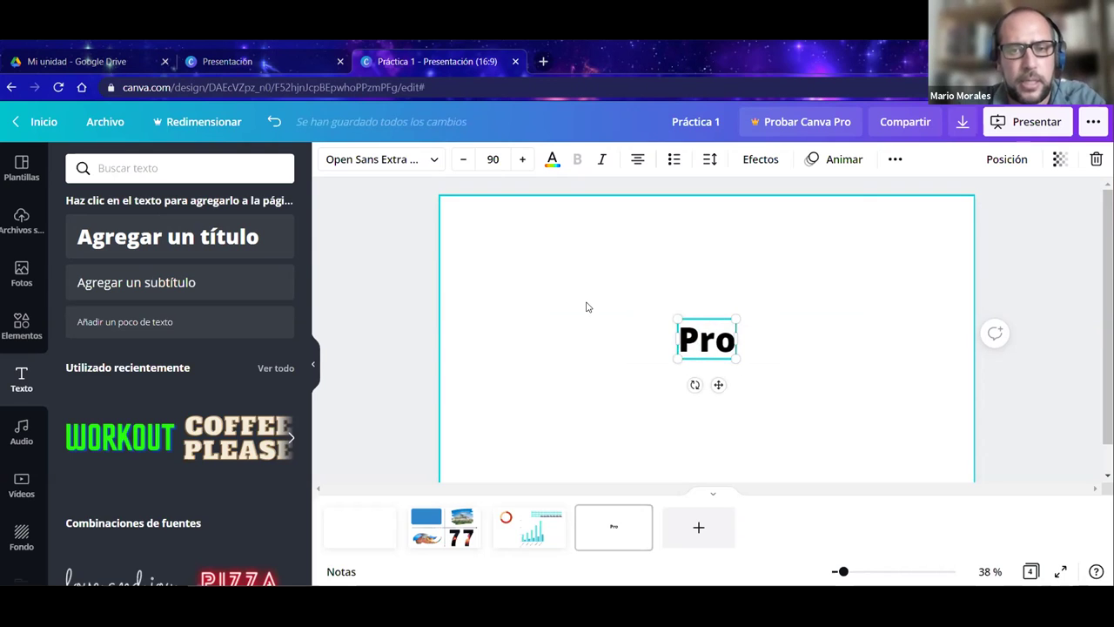
pyautogui.write('yecto de ciencias')
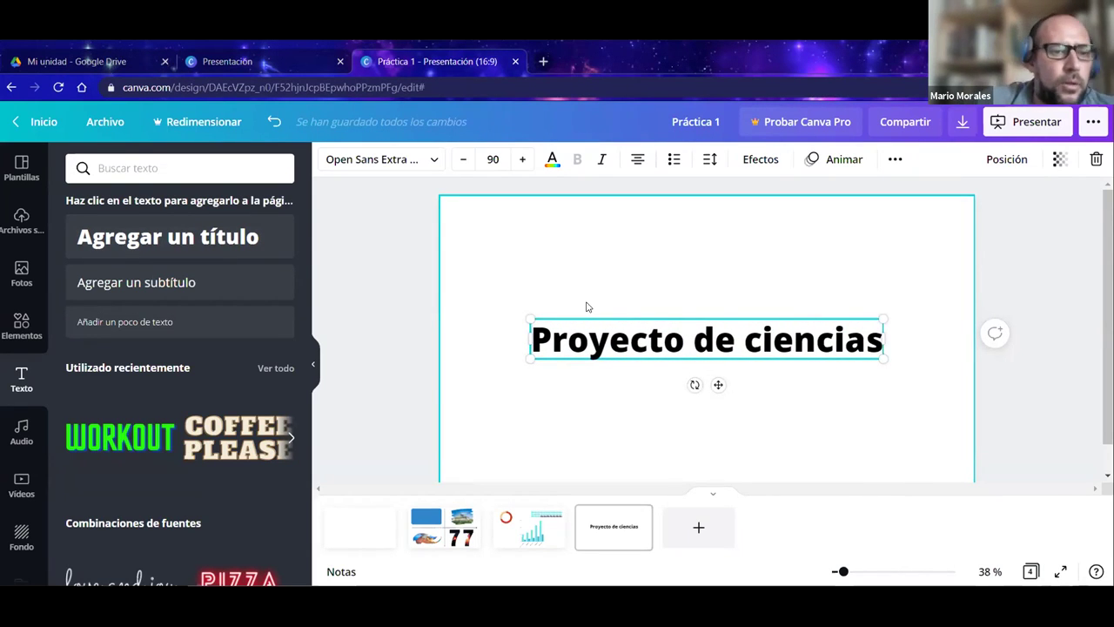
pyautogui.click(608, 244)
# Browse the popular fonts and set the title's font to Bebas Neue.
pyautogui.click(576, 341)
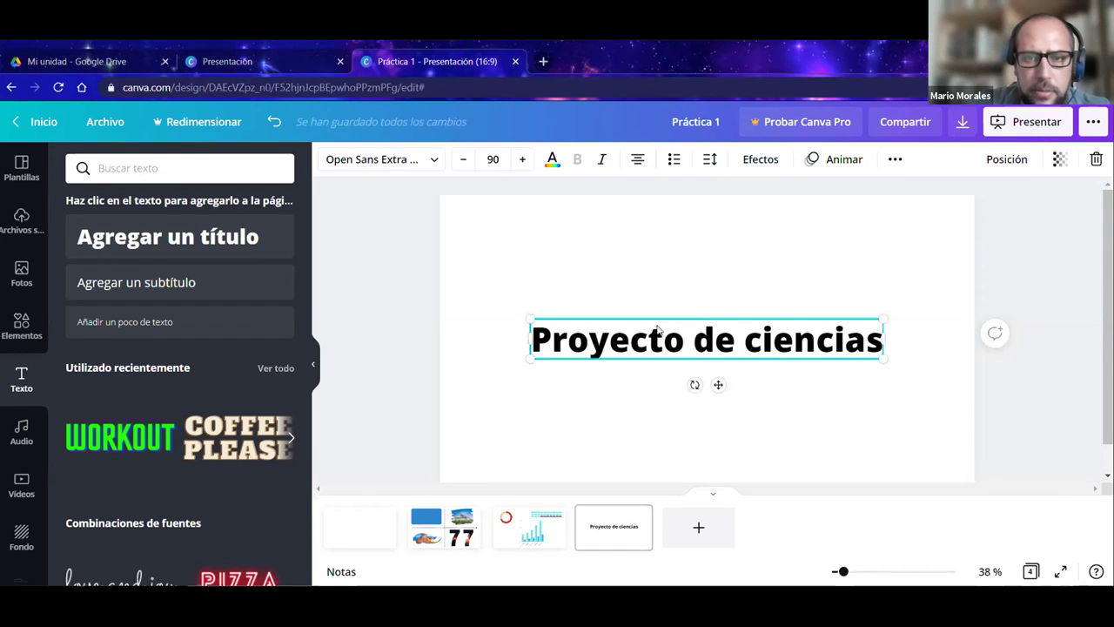
pyautogui.click(438, 161)
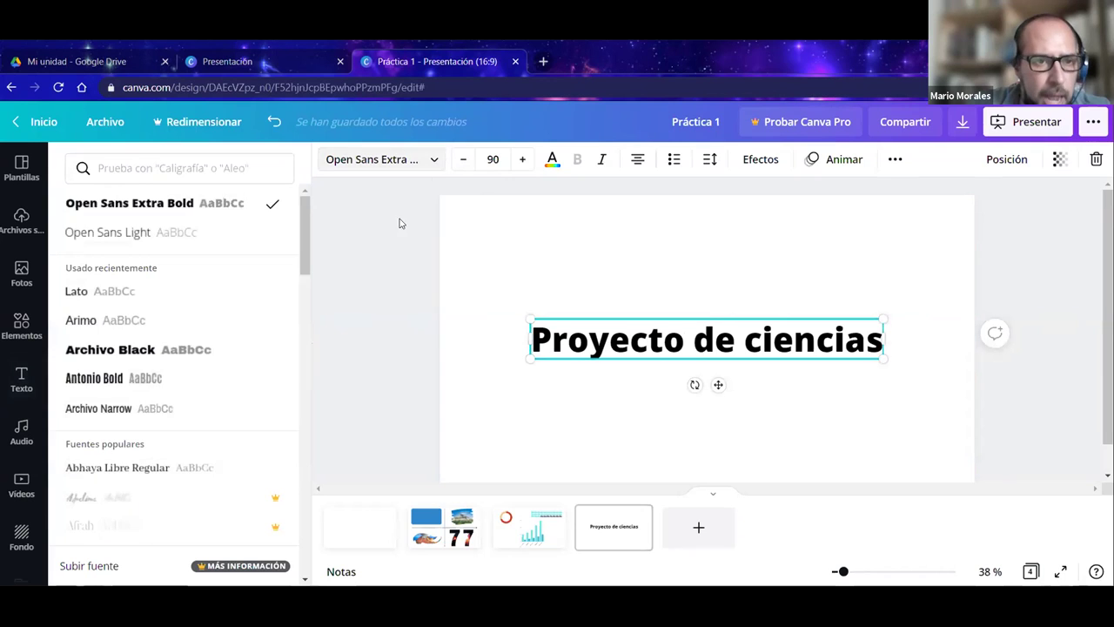
pyautogui.moveTo(309, 242); pyautogui.dragTo(297, 514)
pyautogui.scroll(-1, 297, 515)
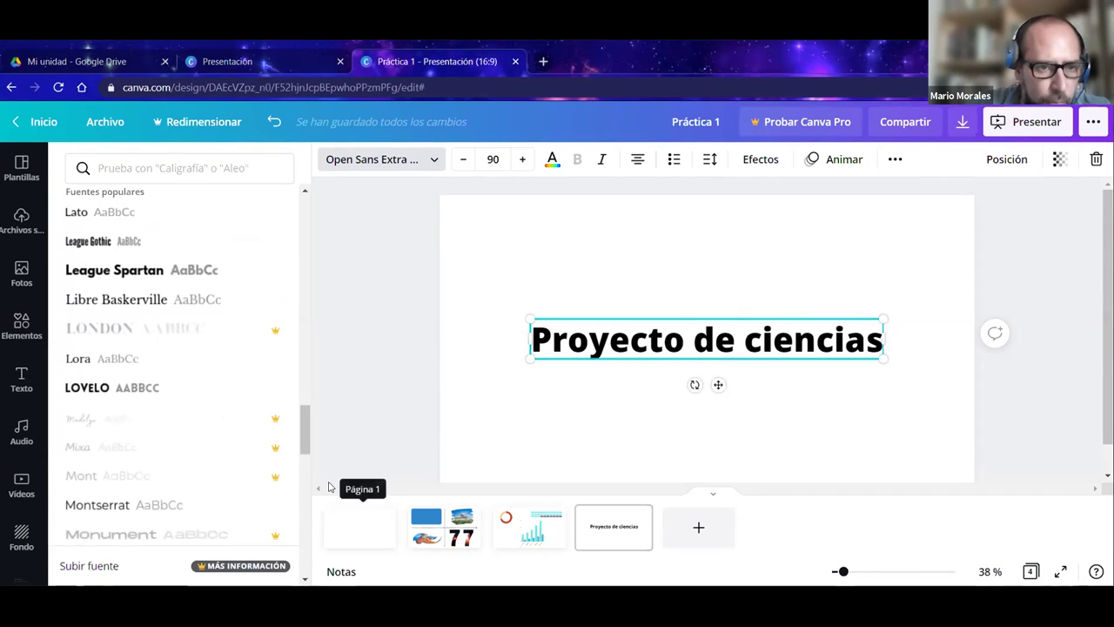
pyautogui.scroll(-5, 307, 452)
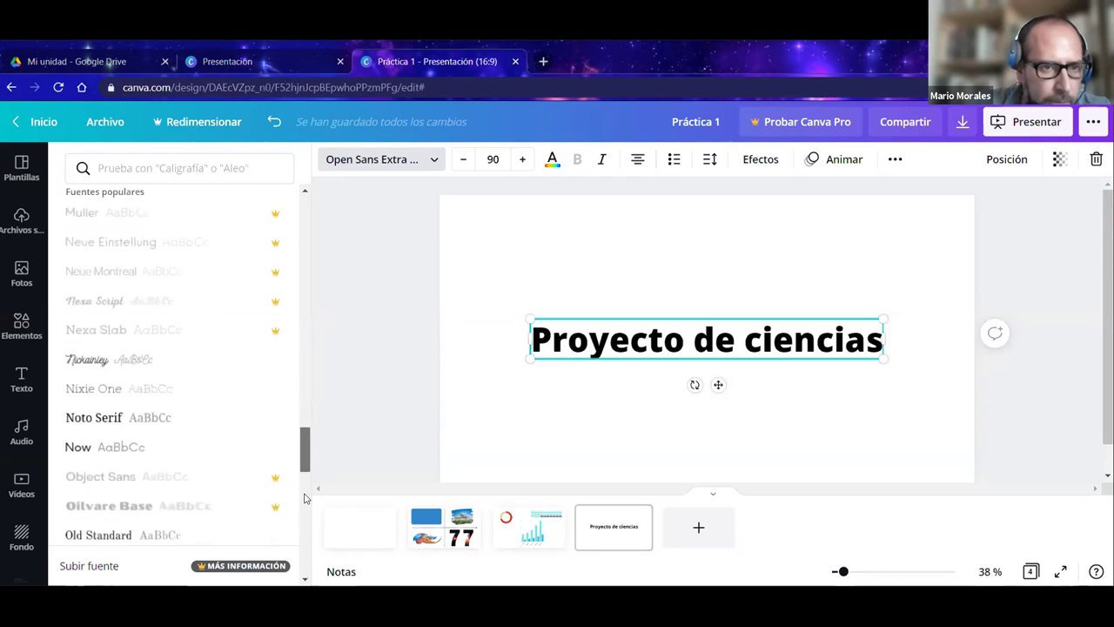
pyautogui.scroll(1, 305, 497)
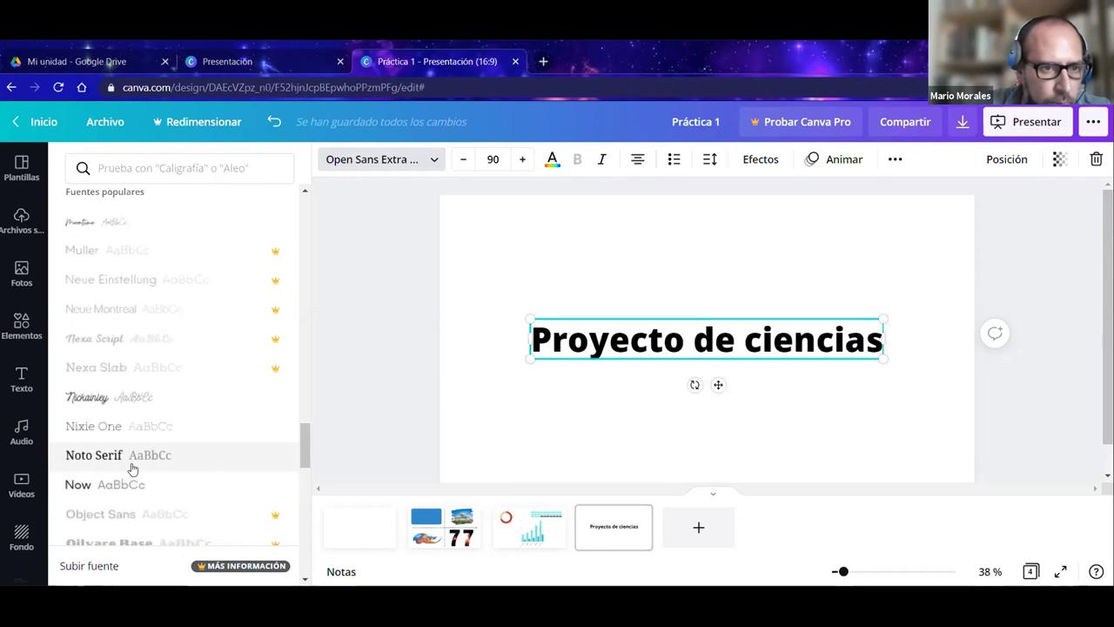
pyautogui.moveTo(305, 446); pyautogui.dragTo(304, 300)
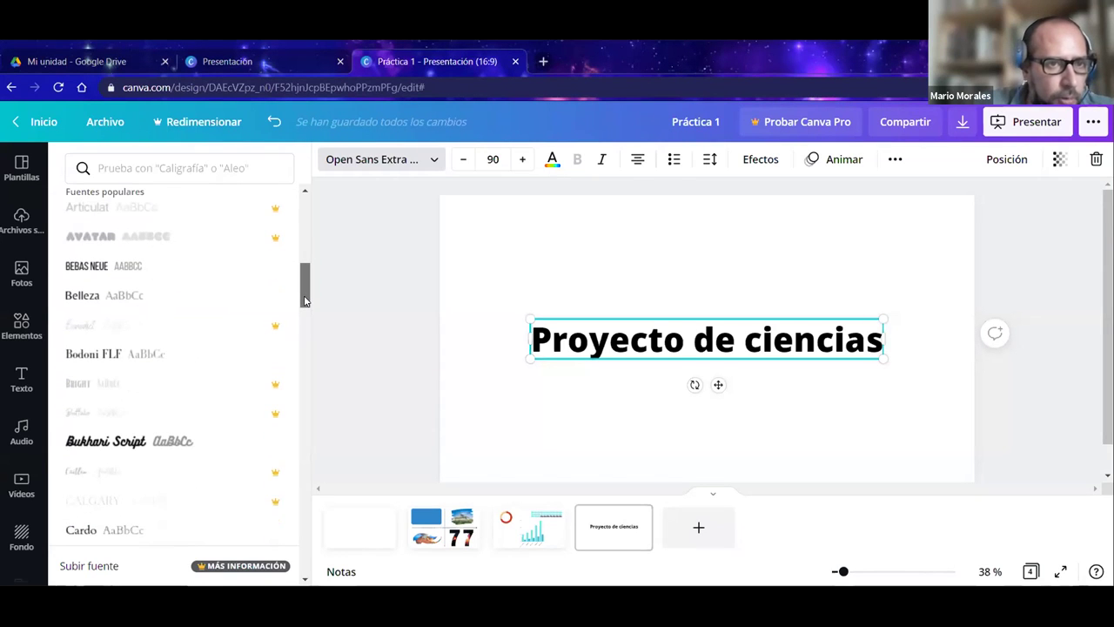
pyautogui.click(111, 267)
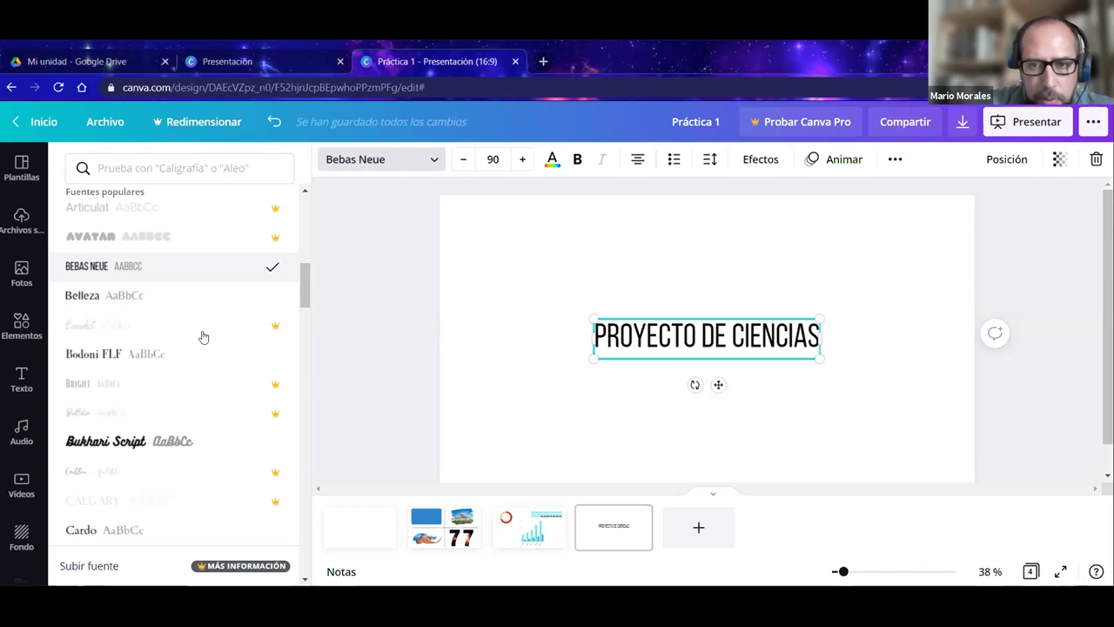
# Set the title's font to Eczar SemiBold and colour it medium blue from the document colours.
pyautogui.scroll(-1, 309, 316)
pyautogui.scroll(-4, 316, 330)
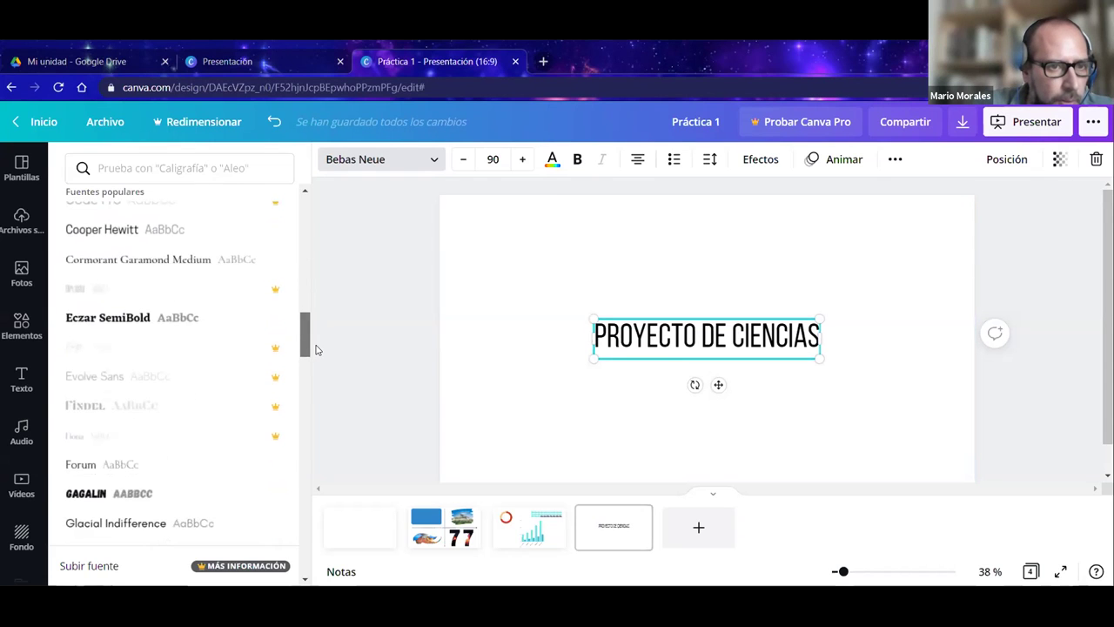
pyautogui.click(129, 320)
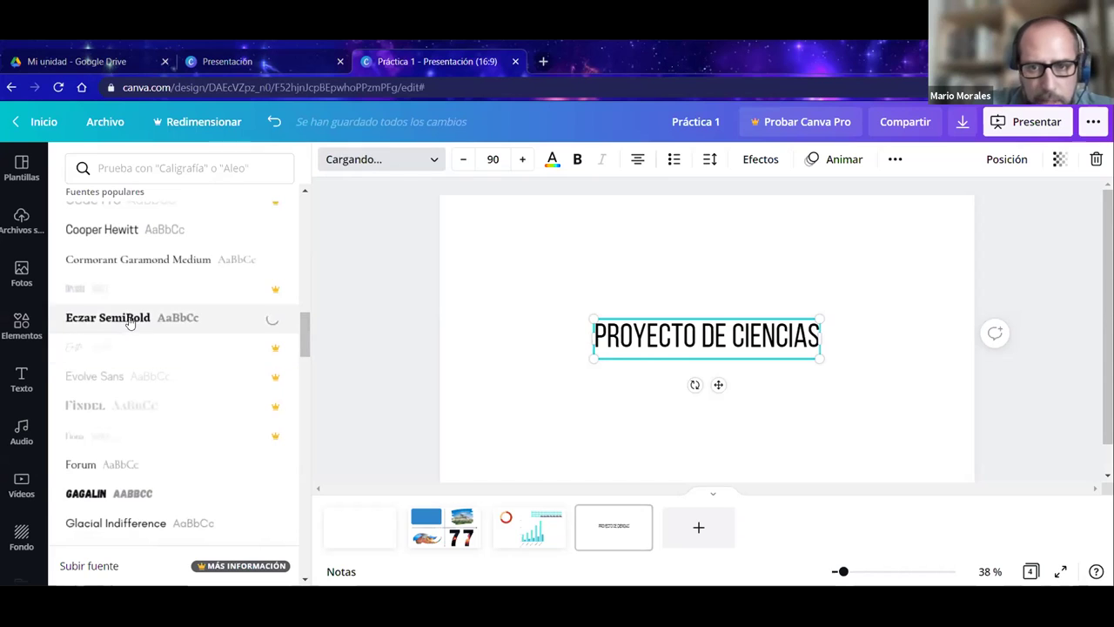
pyautogui.click(418, 330)
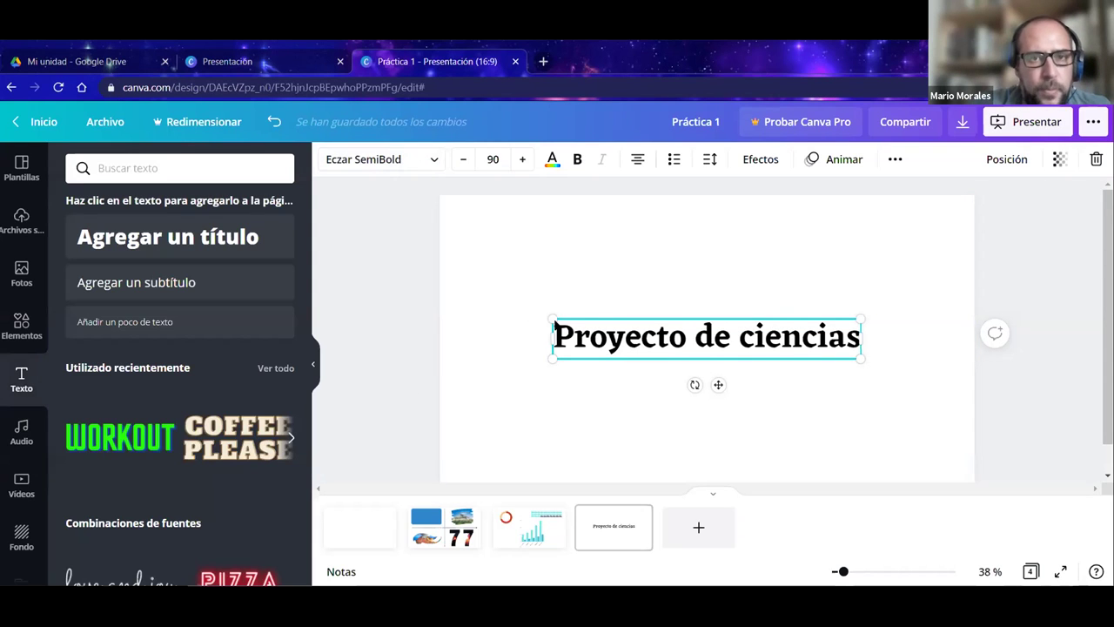
pyautogui.click(551, 161)
pyautogui.click(160, 235)
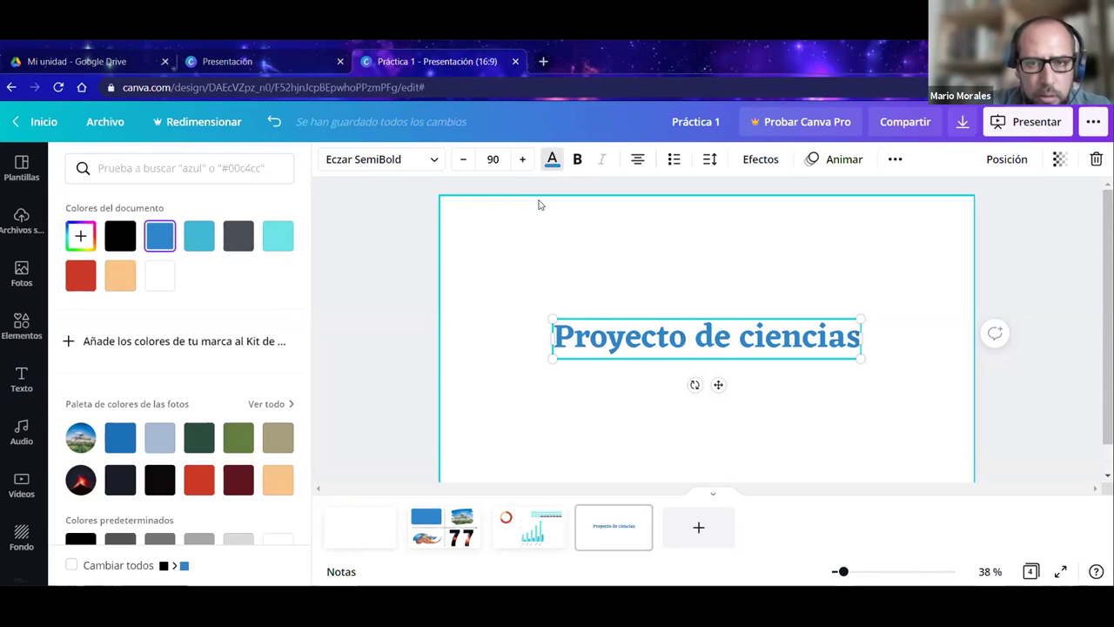
# Widen the title's text box to nearly the page width and cycle its alignment through left, right and back to centre.
pyautogui.click(638, 163)
pyautogui.click(639, 163)
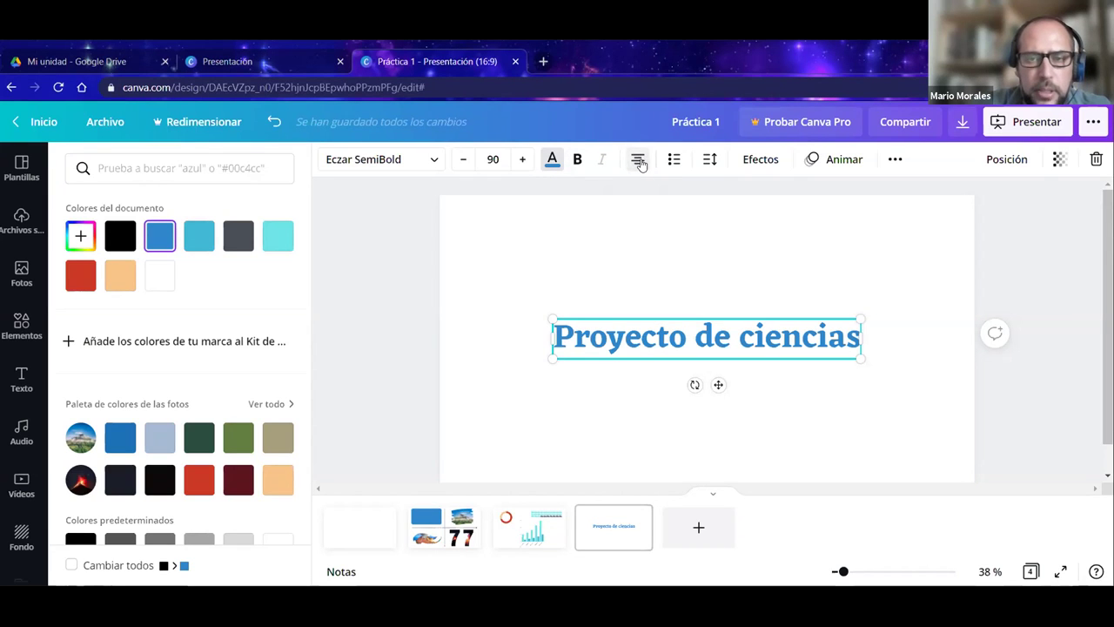
pyautogui.moveTo(488, 340); pyautogui.dragTo(473, 340)
pyautogui.moveTo(860, 338); pyautogui.dragTo(961, 345)
pyautogui.click(639, 163)
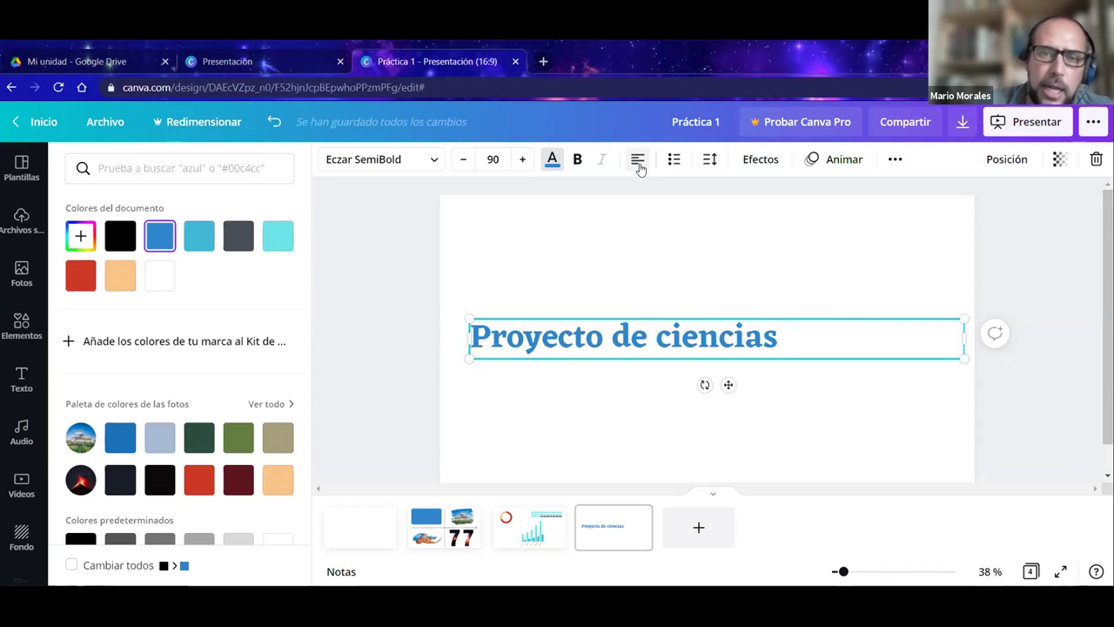
pyautogui.click(639, 164)
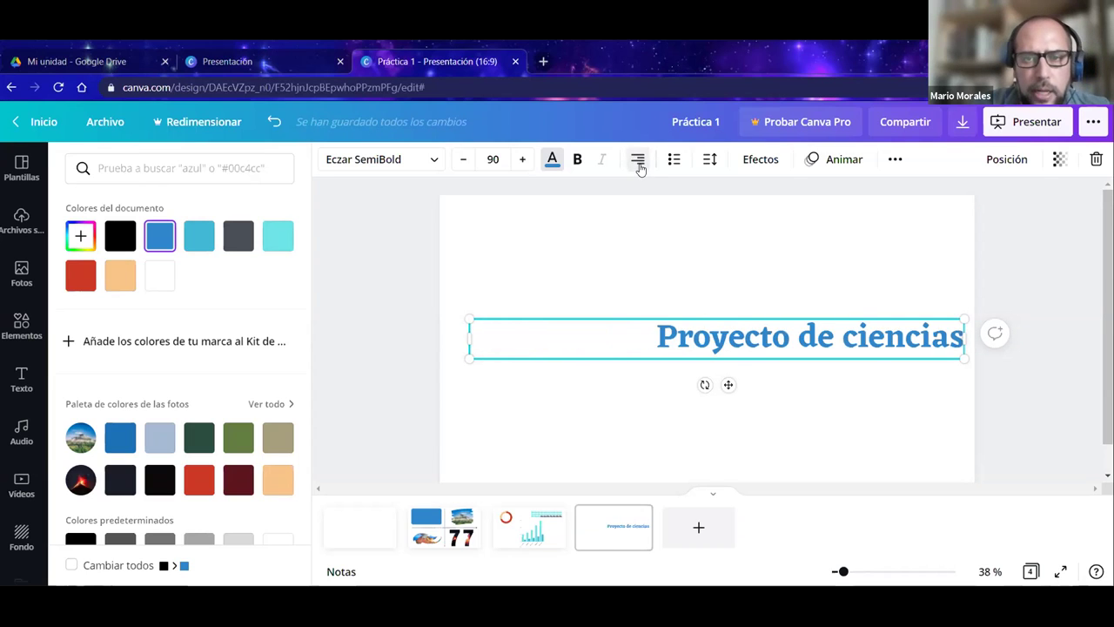
pyautogui.click(639, 163)
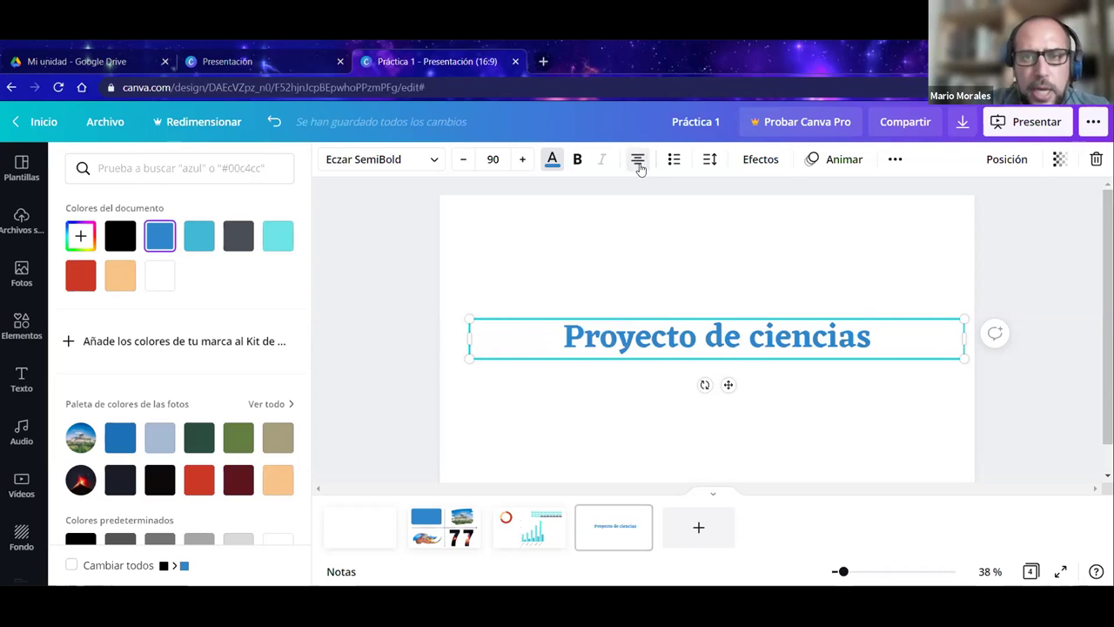
# Narrow the title's text box so the text wraps onto two lines, and set its line spacing to 0.94.
pyautogui.click(709, 161)
pyautogui.click(710, 161)
pyautogui.click(709, 161)
pyautogui.click(708, 164)
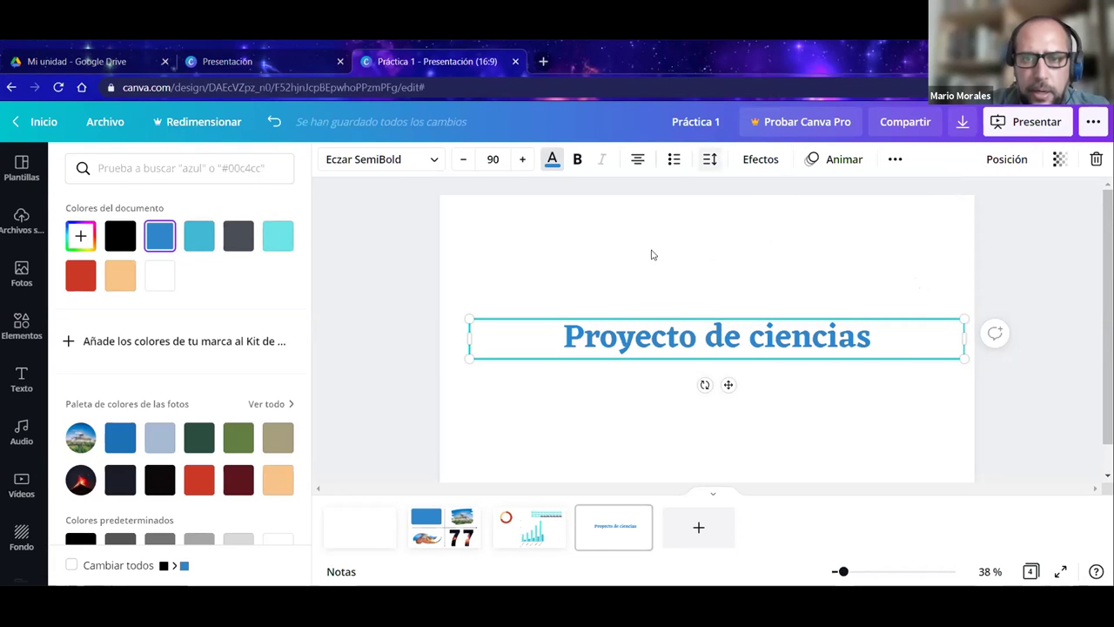
pyautogui.moveTo(800, 340); pyautogui.dragTo(792, 298)
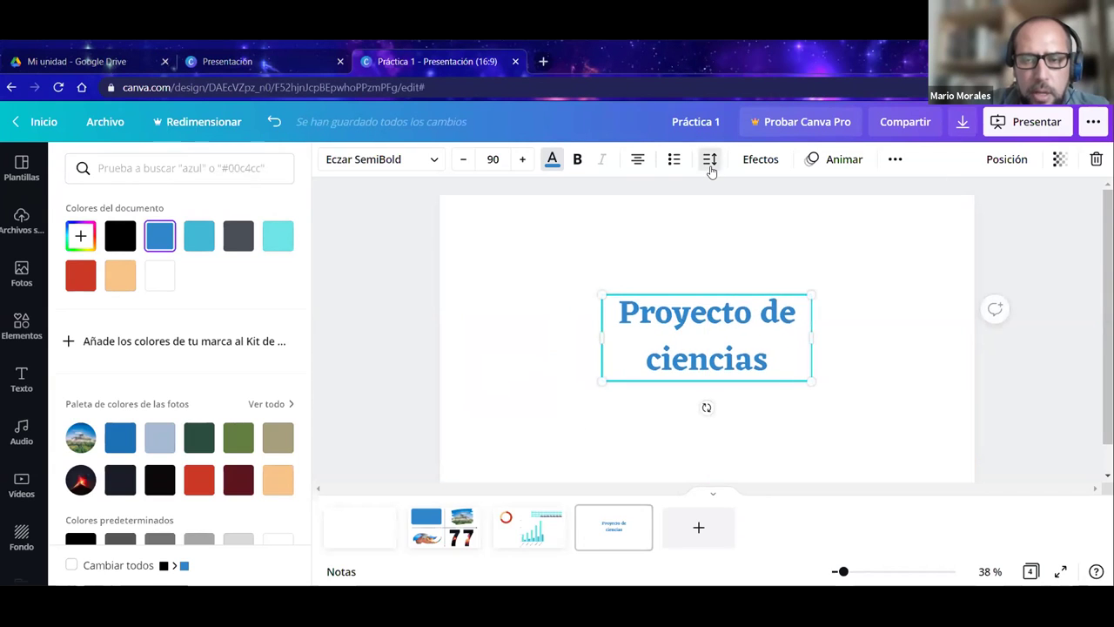
pyautogui.click(710, 166)
pyautogui.moveTo(809, 211); pyautogui.dragTo(813, 240)
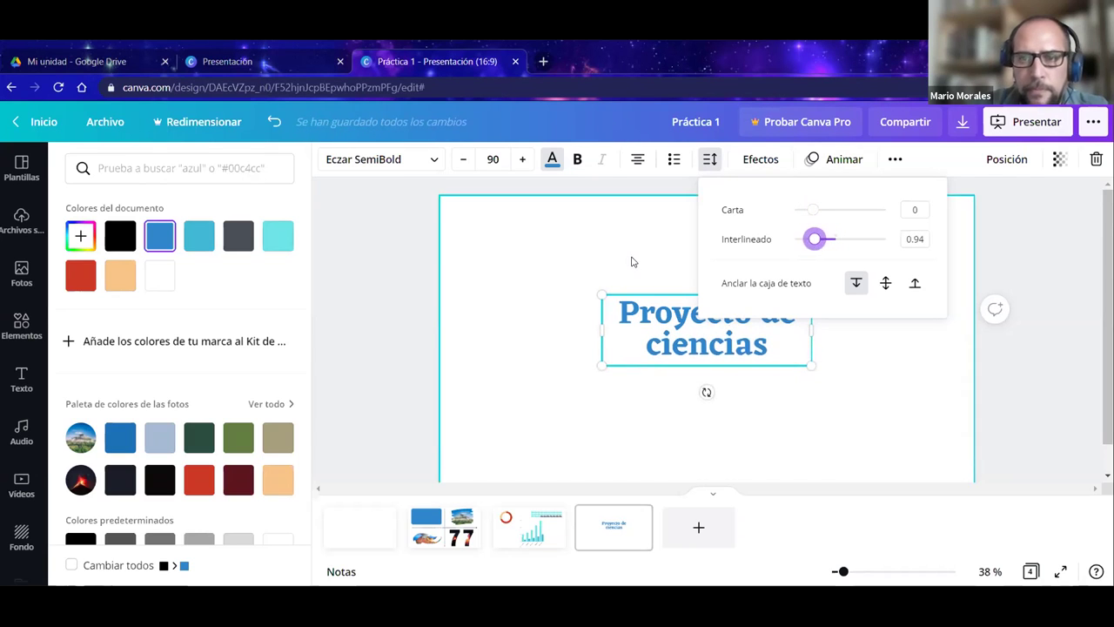
pyautogui.press('Escape')
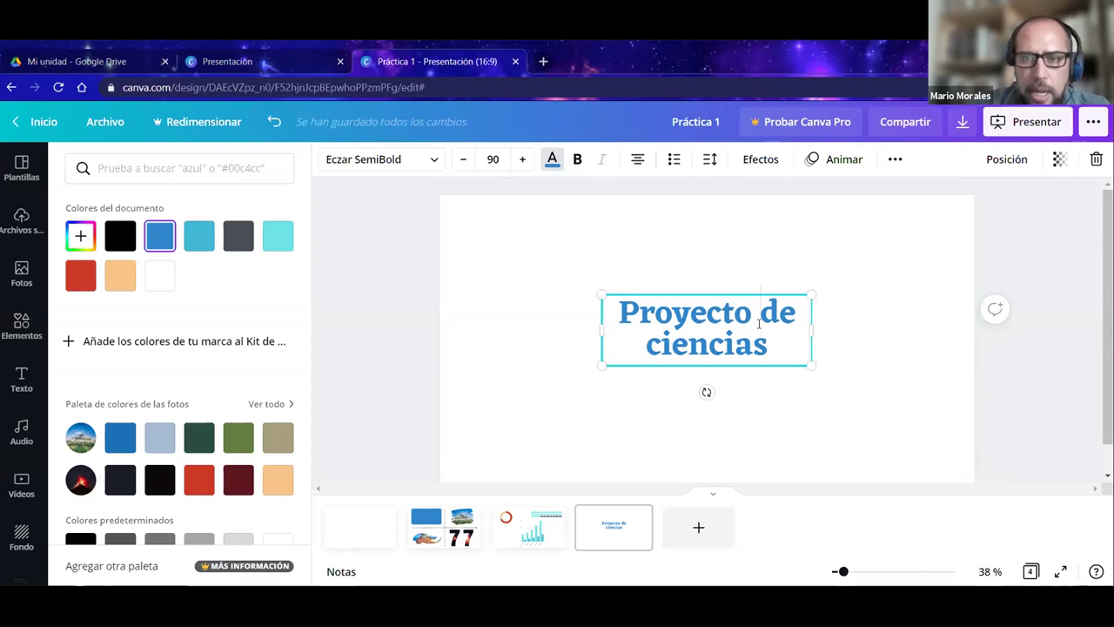
# Apply the shadow (Sombras) text effect to the title "Proyecto de ciencias".
pyautogui.click(759, 164)
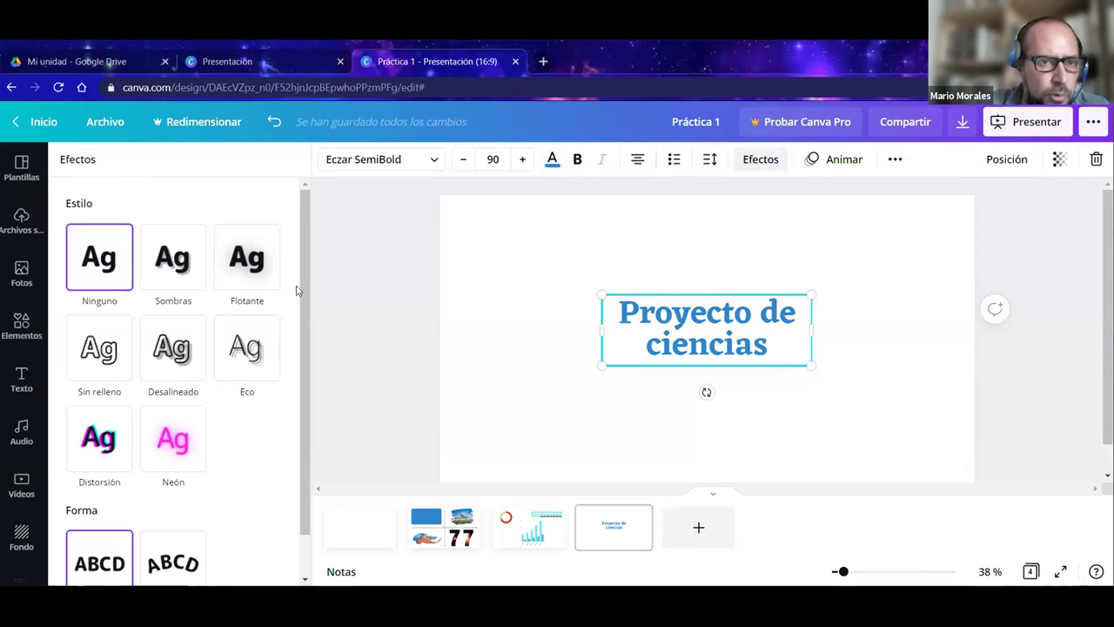
pyautogui.scroll(-2, 301, 305)
pyautogui.scroll(2, 298, 277)
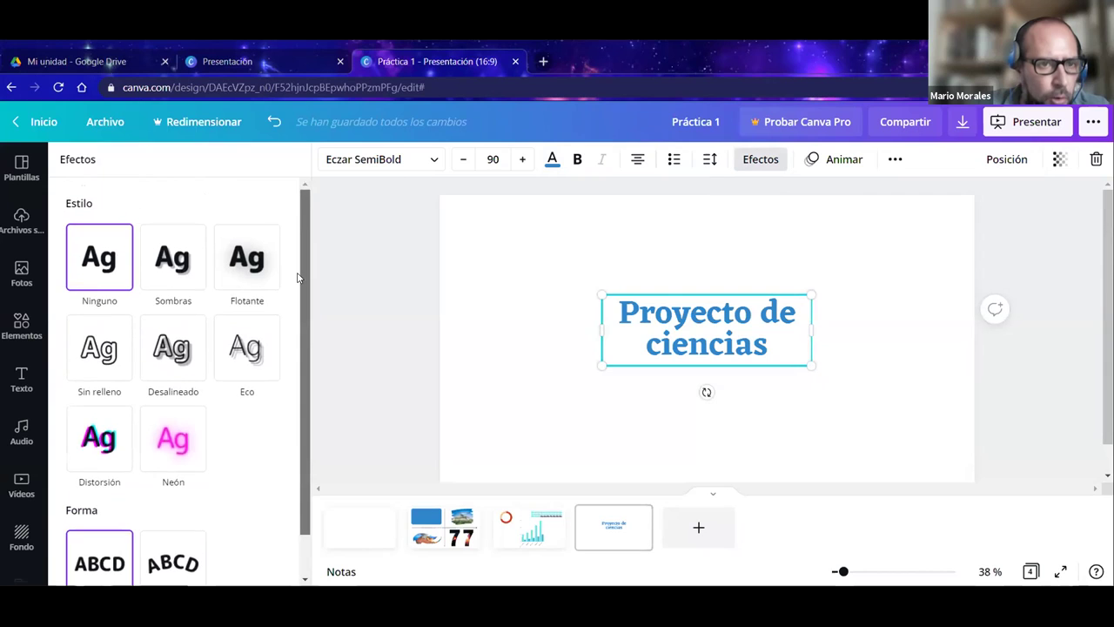
pyautogui.click(181, 273)
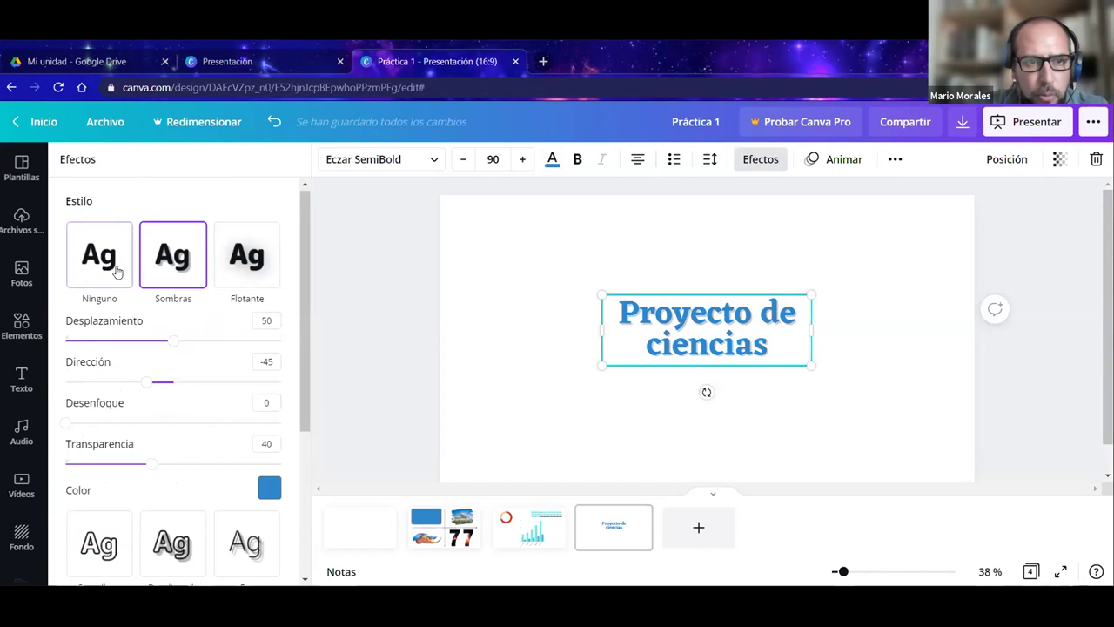
# Try the Ninguno, Sombras and Flotante text effects on the title "Proyecto de ciencias".
pyautogui.click(112, 275)
pyautogui.click(176, 273)
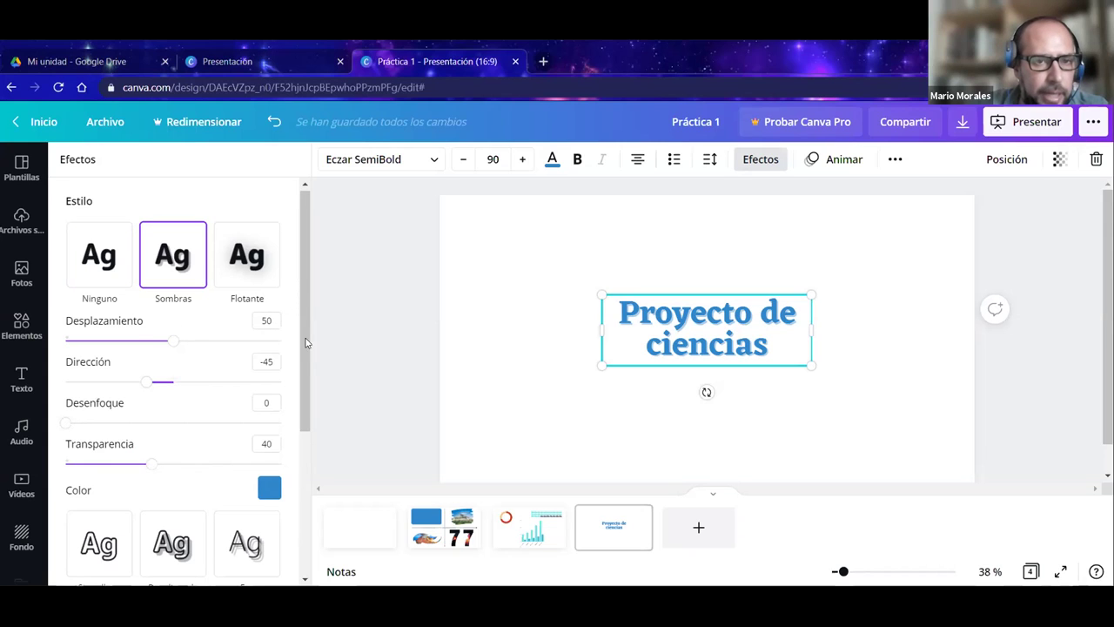
pyautogui.click(246, 262)
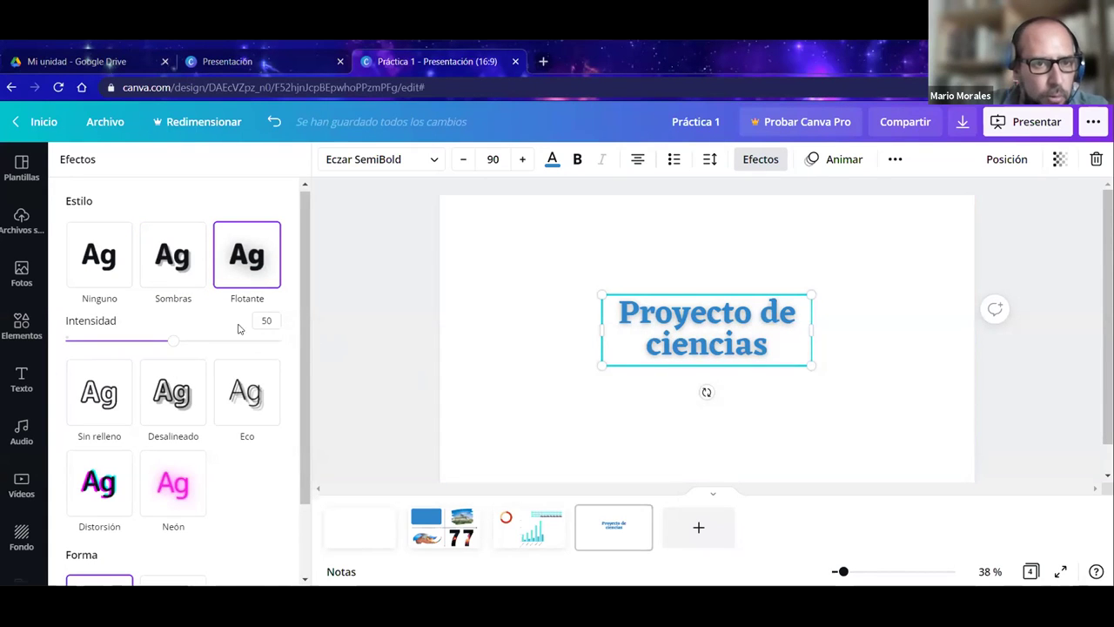
pyautogui.moveTo(172, 341)
pyautogui.mouseDown()
pyautogui.moveTo(275, 348)
pyautogui.moveTo(173, 348)
pyautogui.mouseUp()
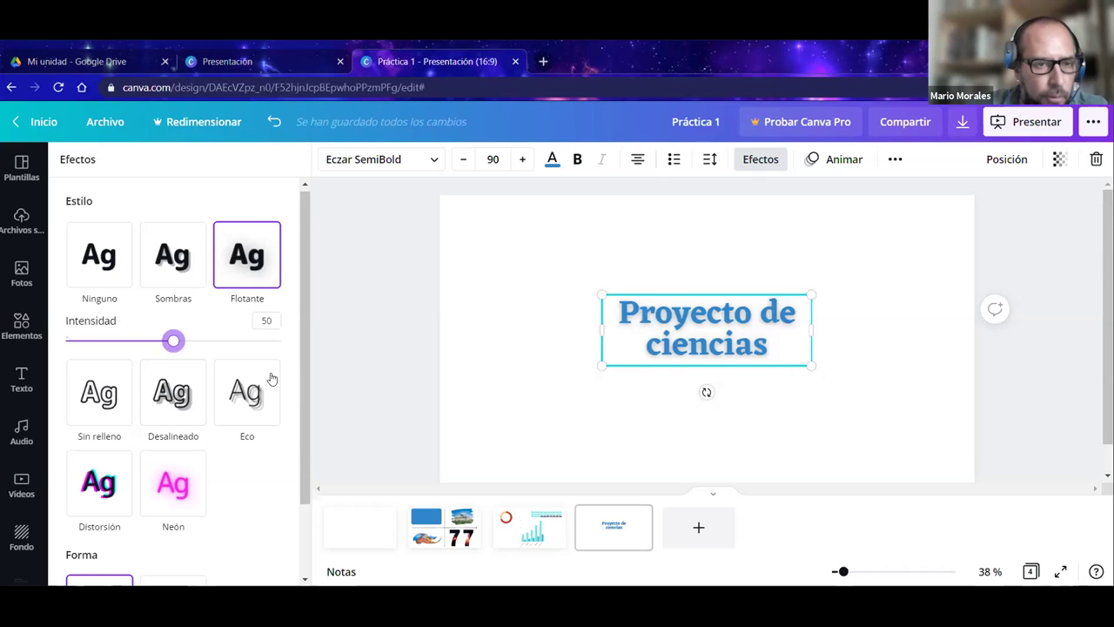
# Apply the Neón text effect to the title and set its intensity to 34.
pyautogui.moveTo(304, 366); pyautogui.dragTo(298, 409)
pyautogui.click(179, 418)
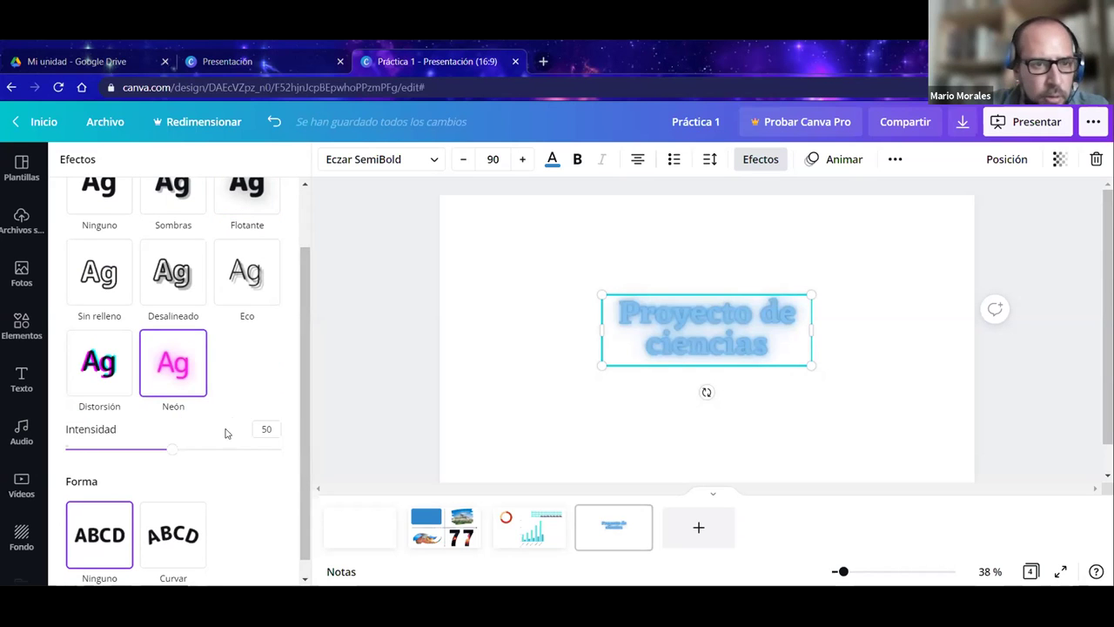
pyautogui.moveTo(170, 448); pyautogui.dragTo(137, 449)
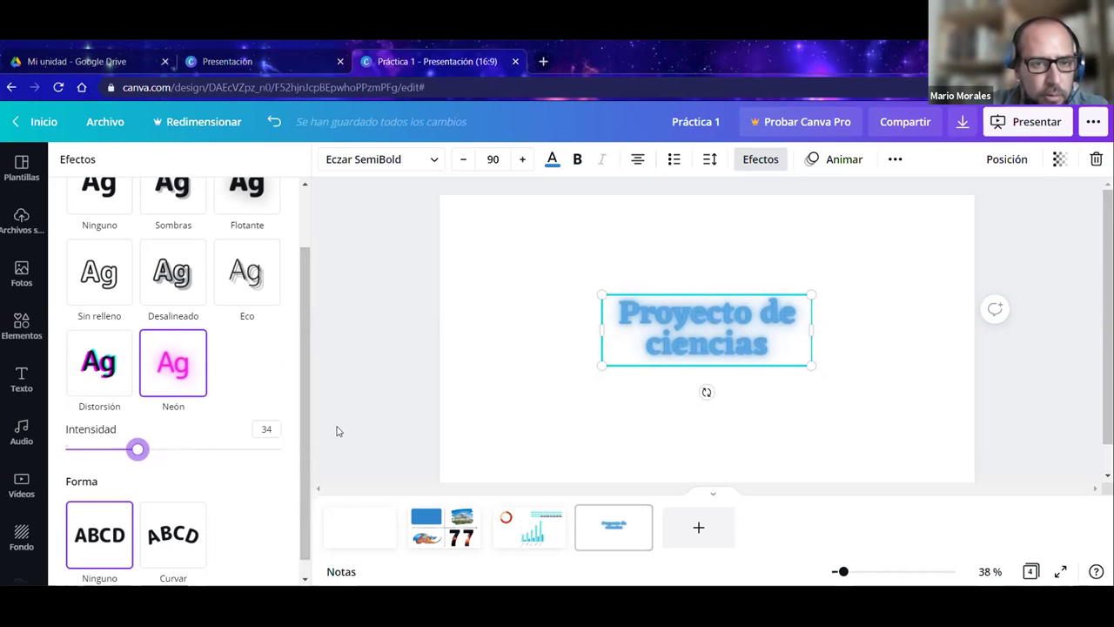
pyautogui.press('Escape')
pyautogui.click(627, 378)
pyautogui.click(652, 332)
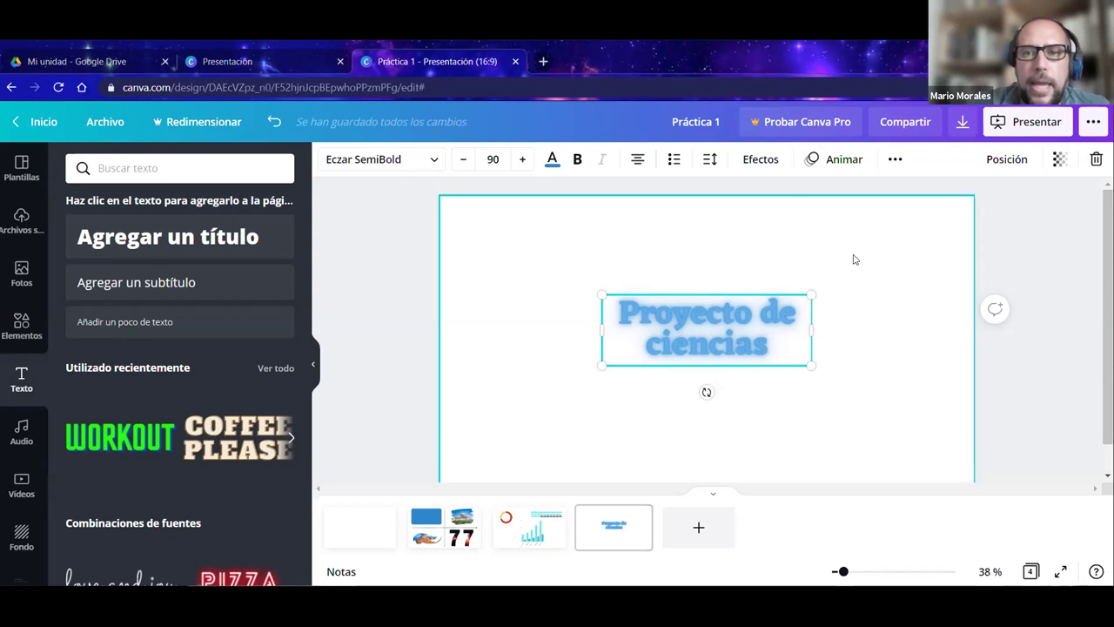
# Preview the Subir, Aparecer and Bloque text animations on the title.
pyautogui.click(776, 167)
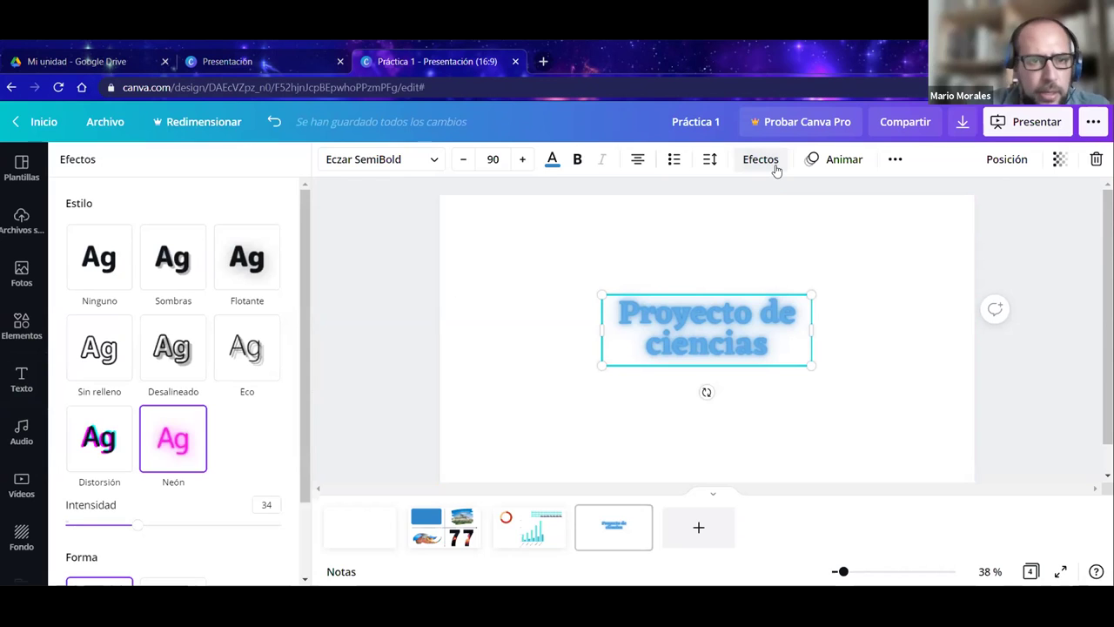
pyautogui.click(849, 164)
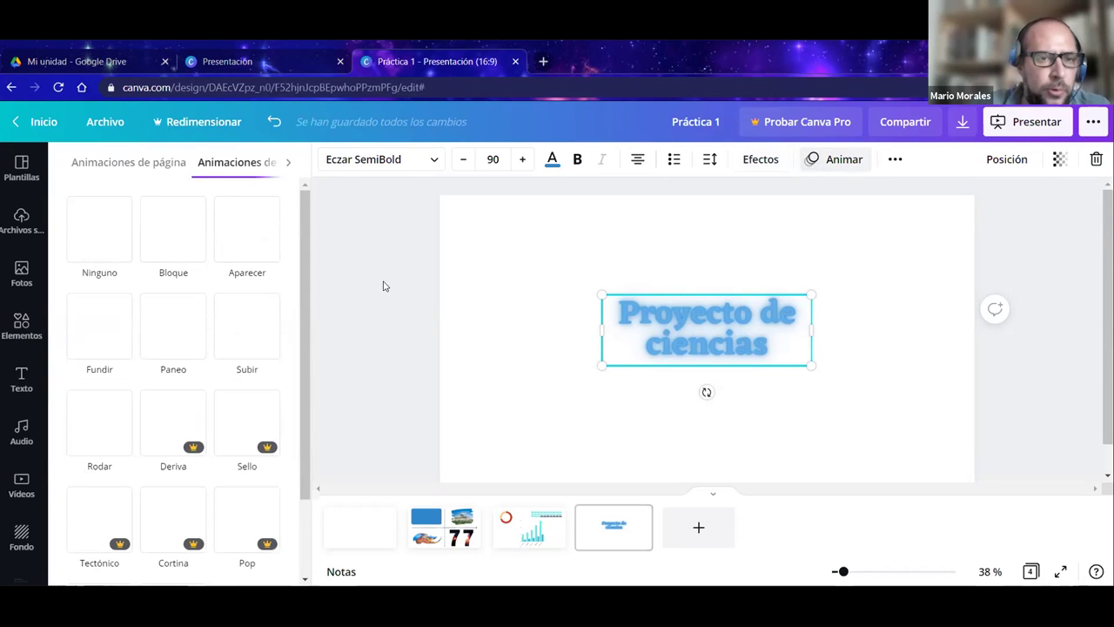
pyautogui.click(242, 338)
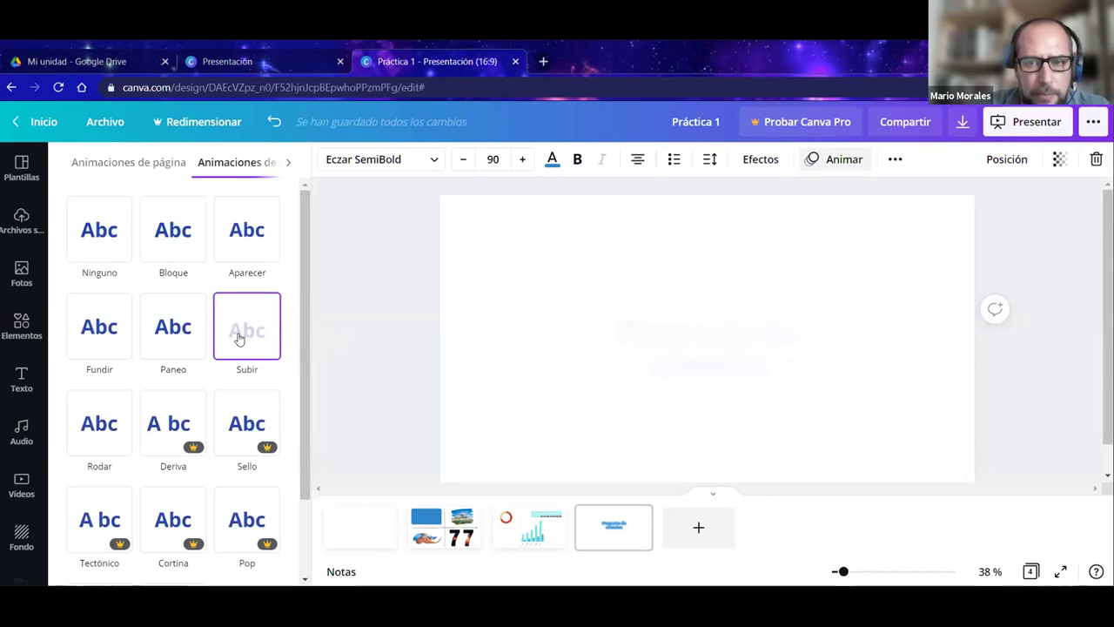
pyautogui.click(244, 242)
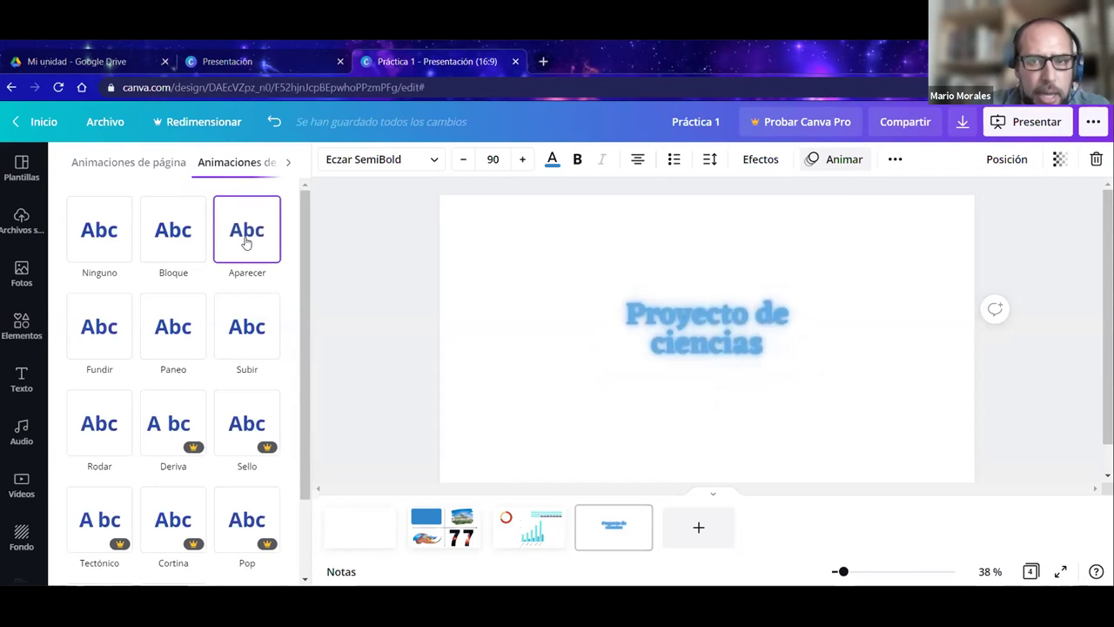
pyautogui.click(171, 241)
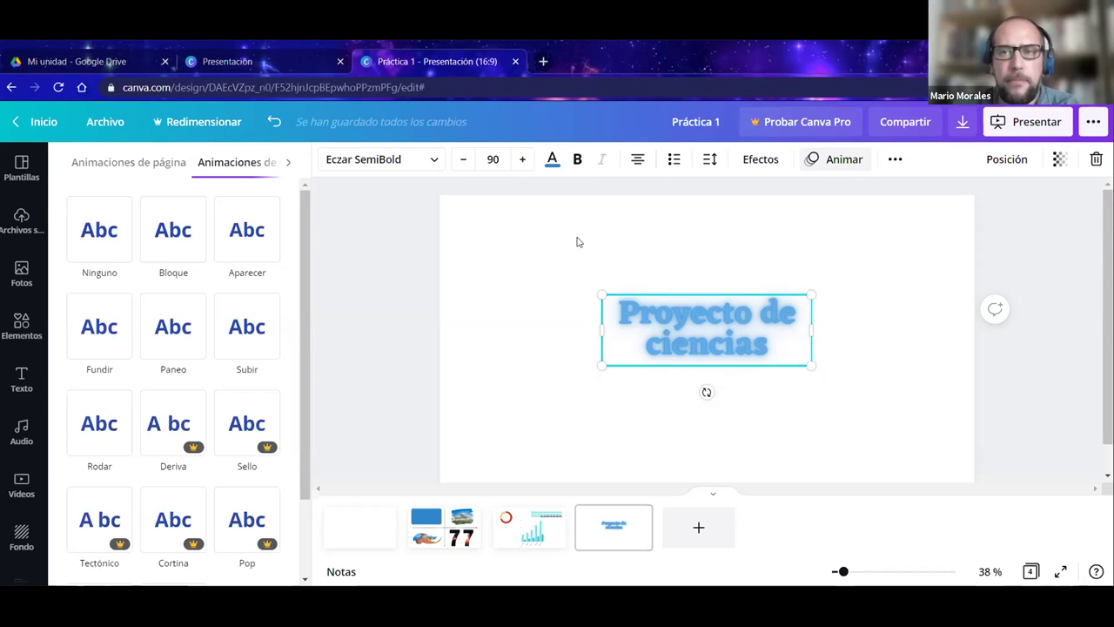
# Look through the title's extra text options and toggle its uppercase formatting on and back off.
pyautogui.click(896, 165)
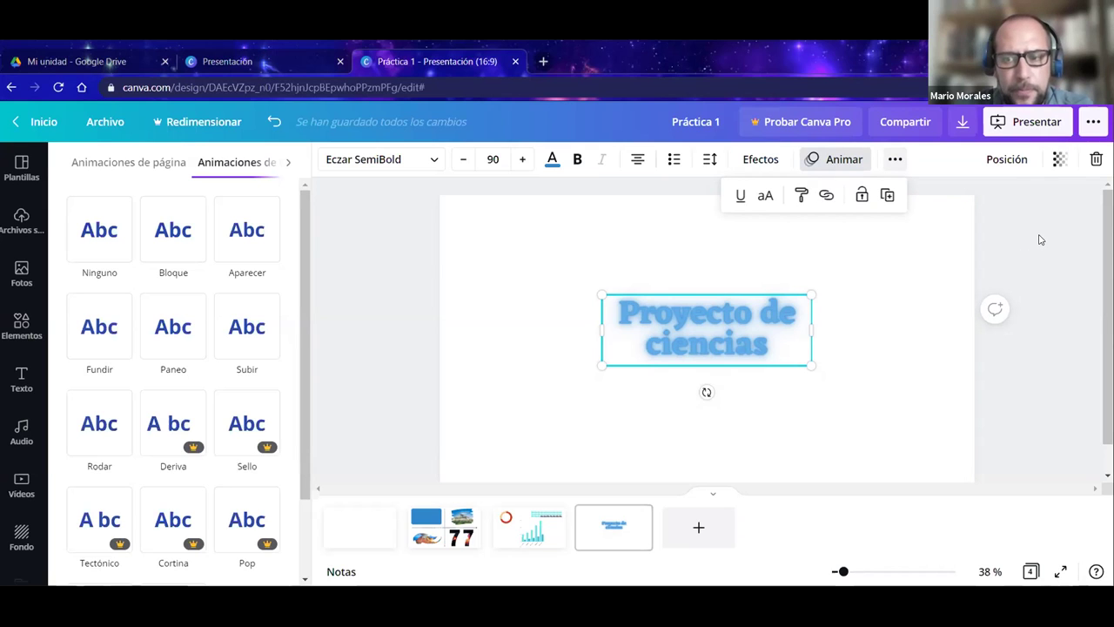
pyautogui.press('Escape')
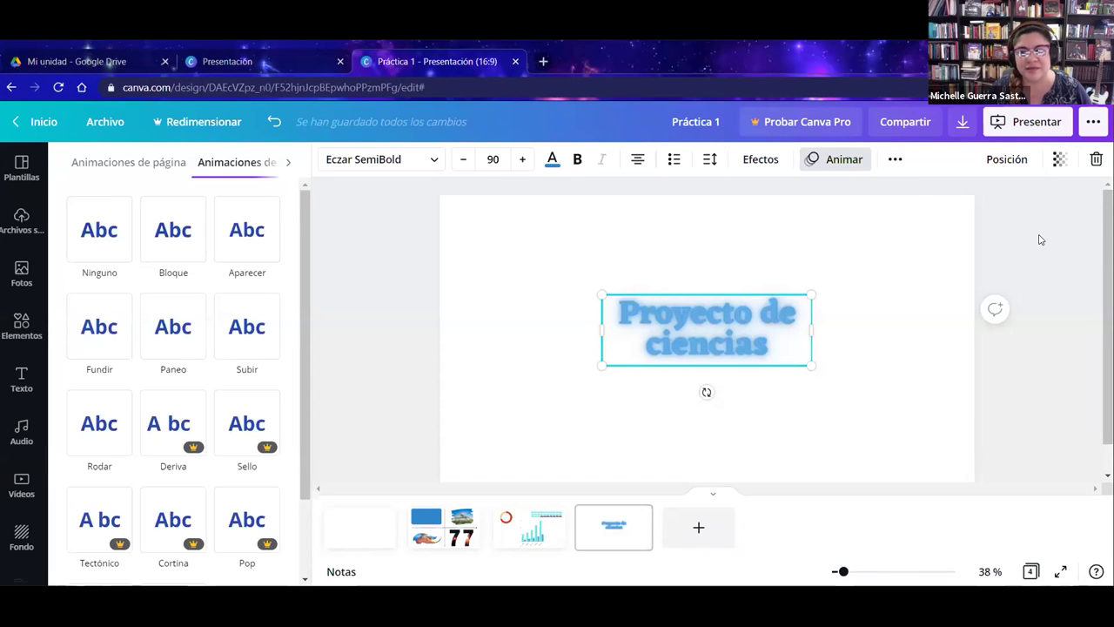
pyautogui.press('Escape')
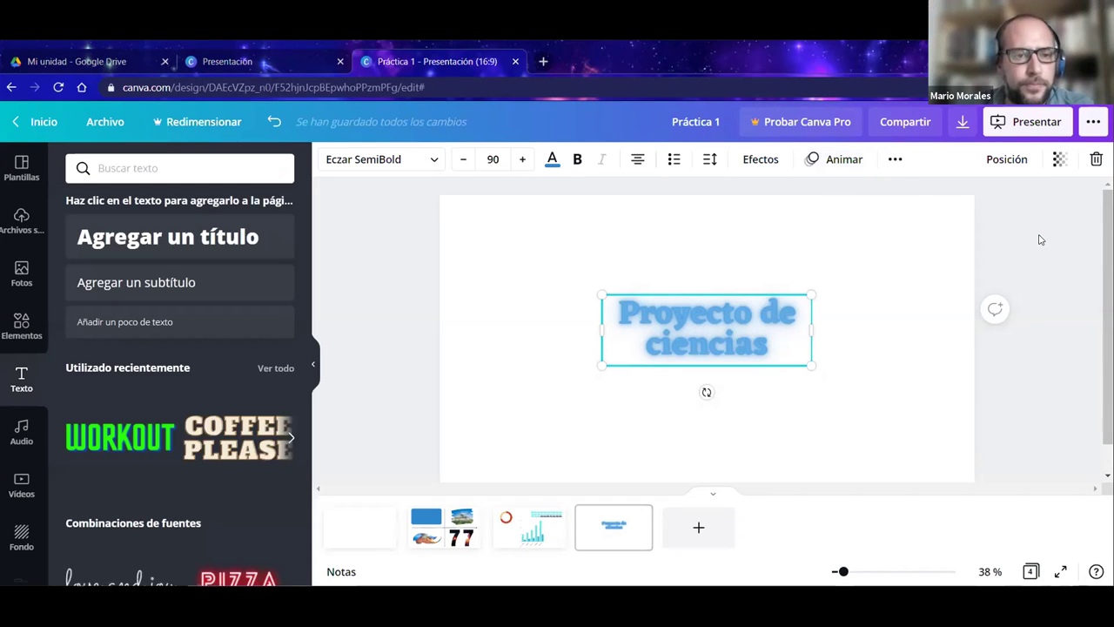
pyautogui.click(895, 159)
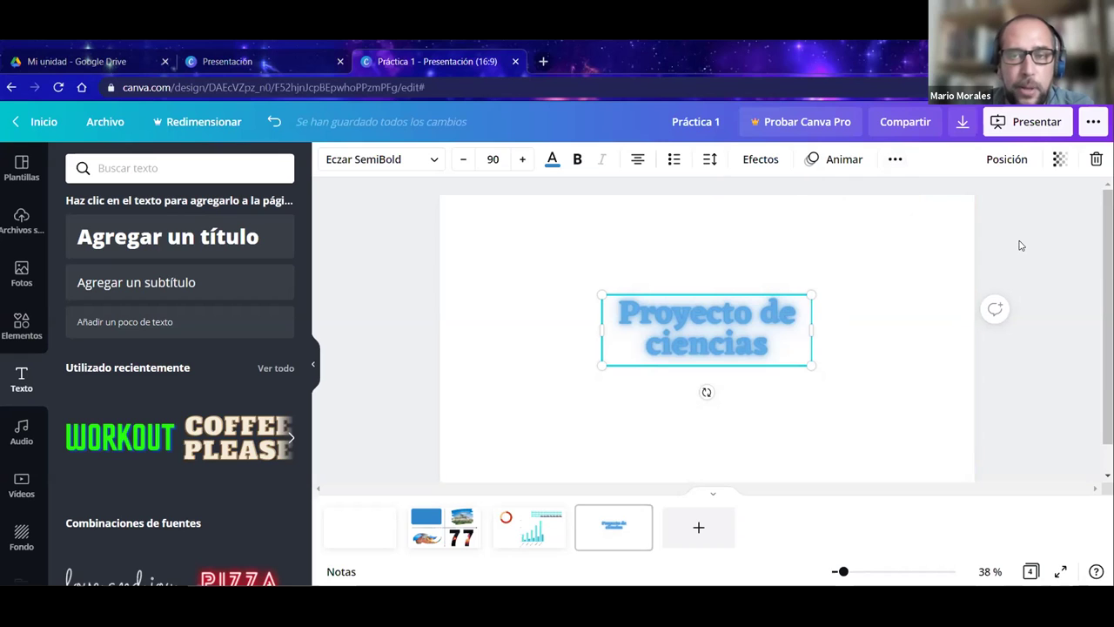
pyautogui.click(894, 163)
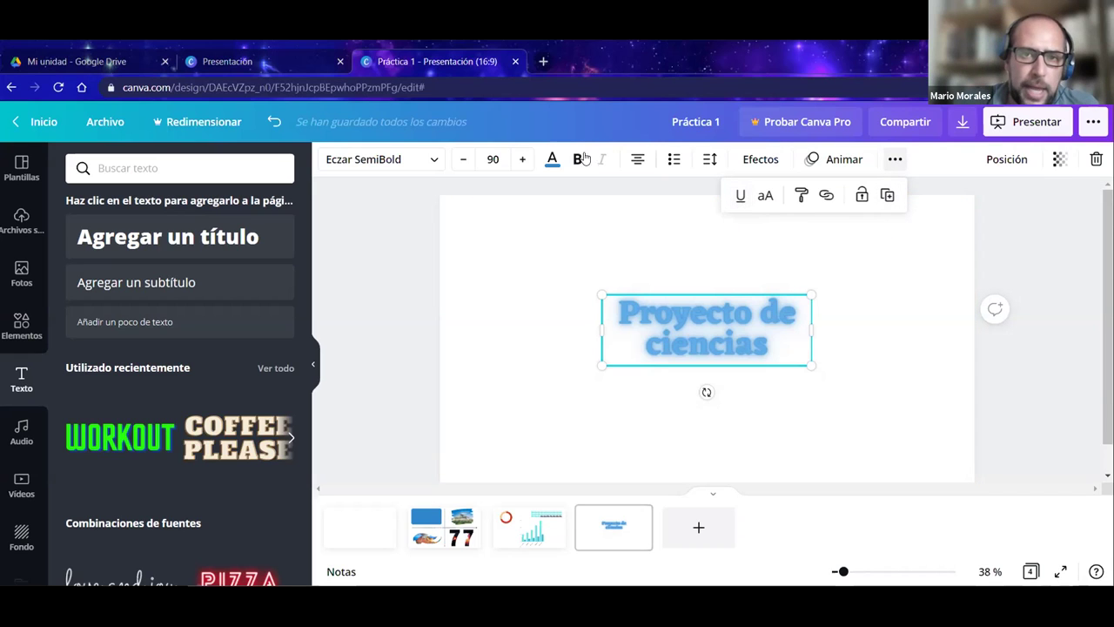
pyautogui.click(765, 201)
pyautogui.click(765, 201)
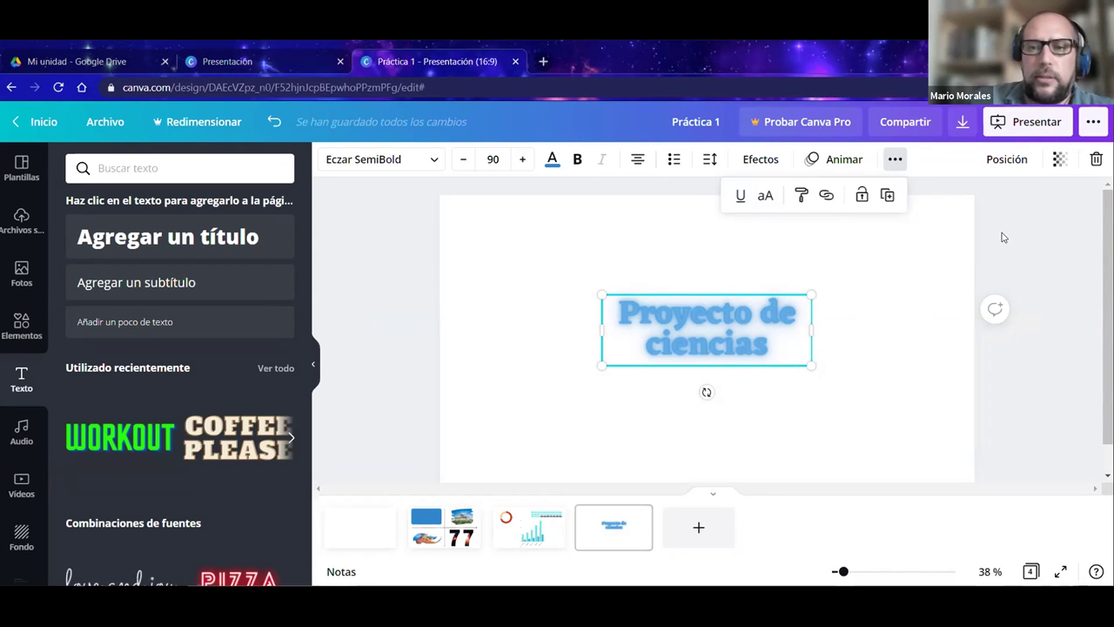
# Move the title to the upper part of the page and add a heading reading "Verano 2021" centred beneath it.
pyautogui.moveTo(693, 312); pyautogui.dragTo(676, 252)
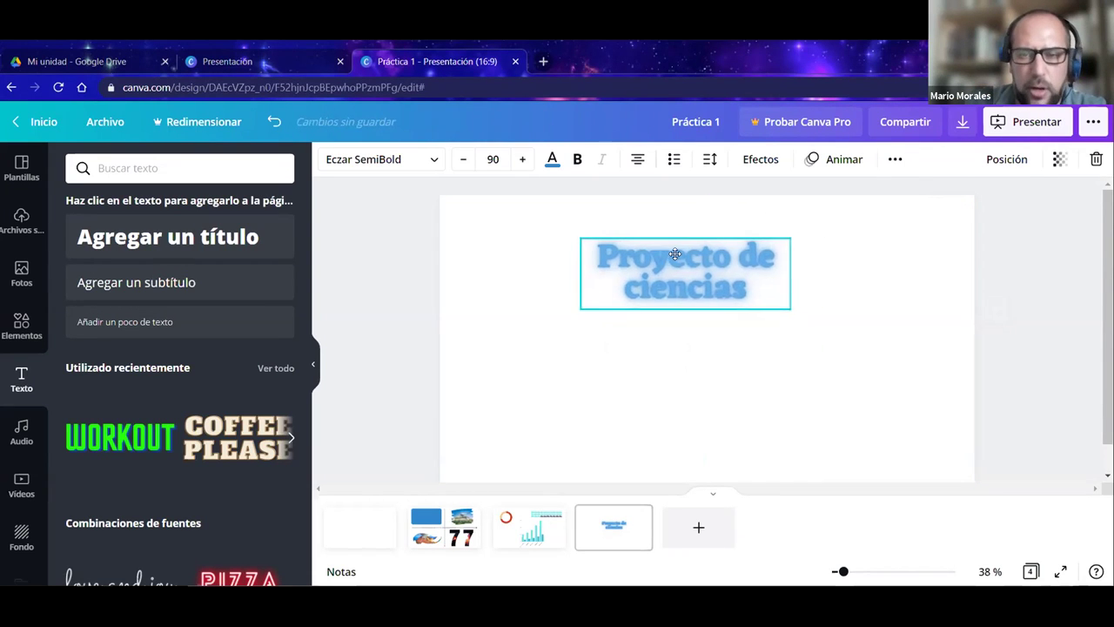
pyautogui.click(366, 287)
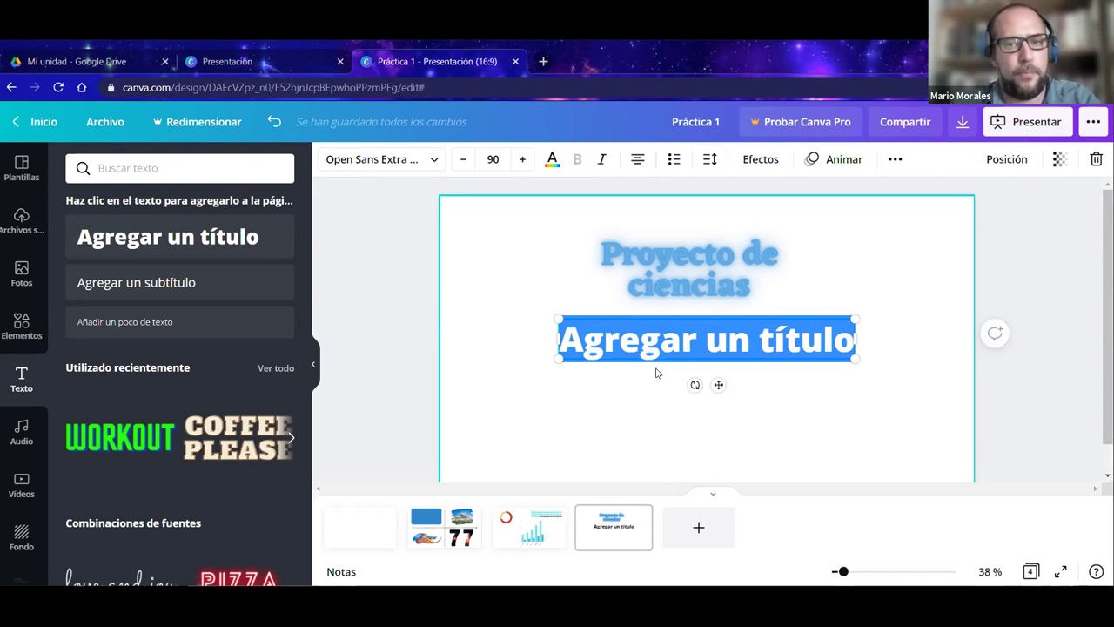
pyautogui.write('Verano 2021')
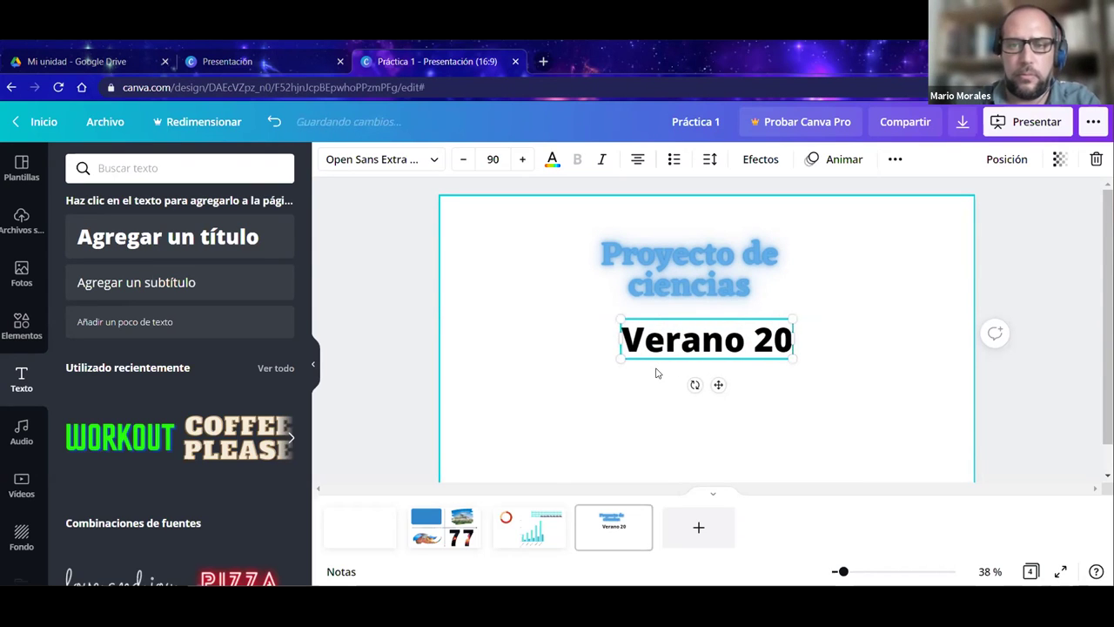
pyautogui.click(592, 426)
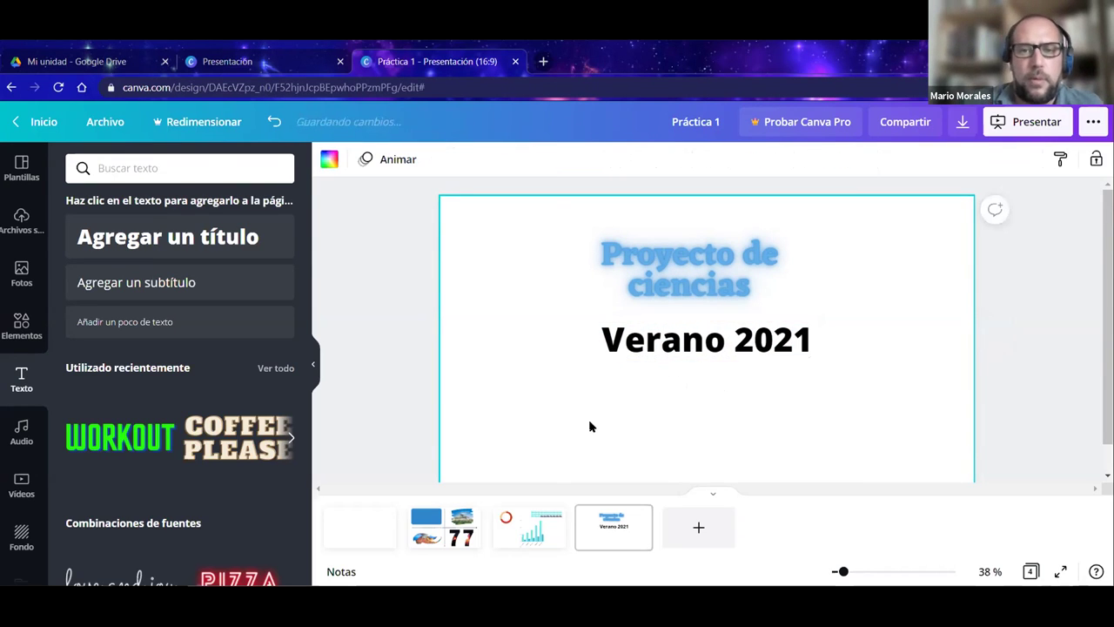
pyautogui.moveTo(670, 360); pyautogui.dragTo(649, 362)
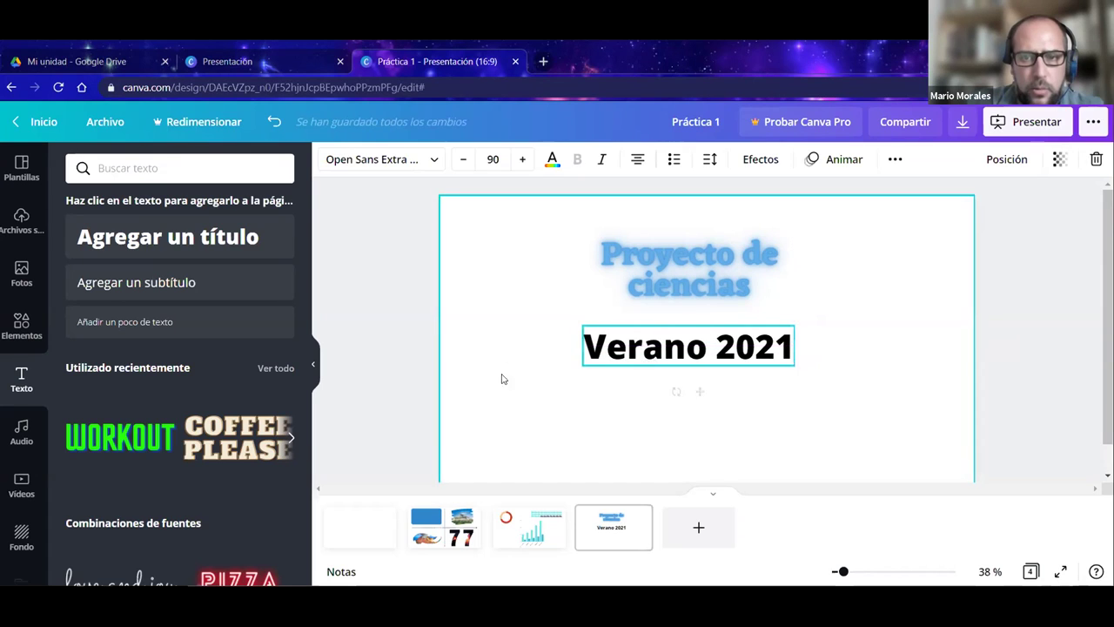
pyautogui.click(514, 351)
# Copy the title's style onto the "Verano 2021" heading, and undo the style change.
pyautogui.click(735, 263)
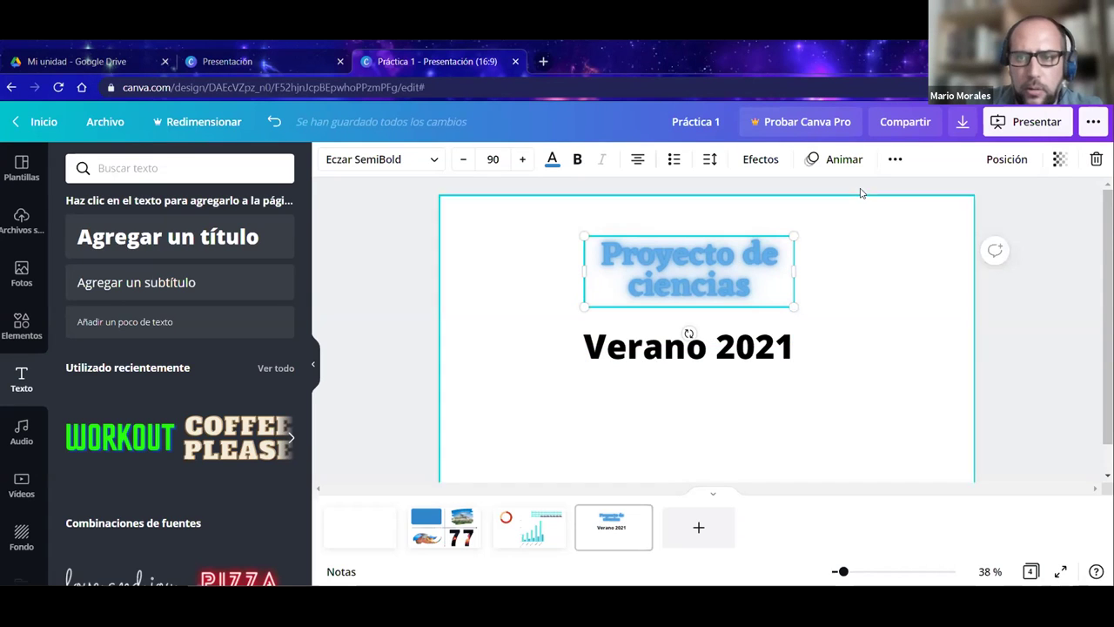
pyautogui.click(895, 160)
pyautogui.click(802, 195)
pyautogui.click(732, 341)
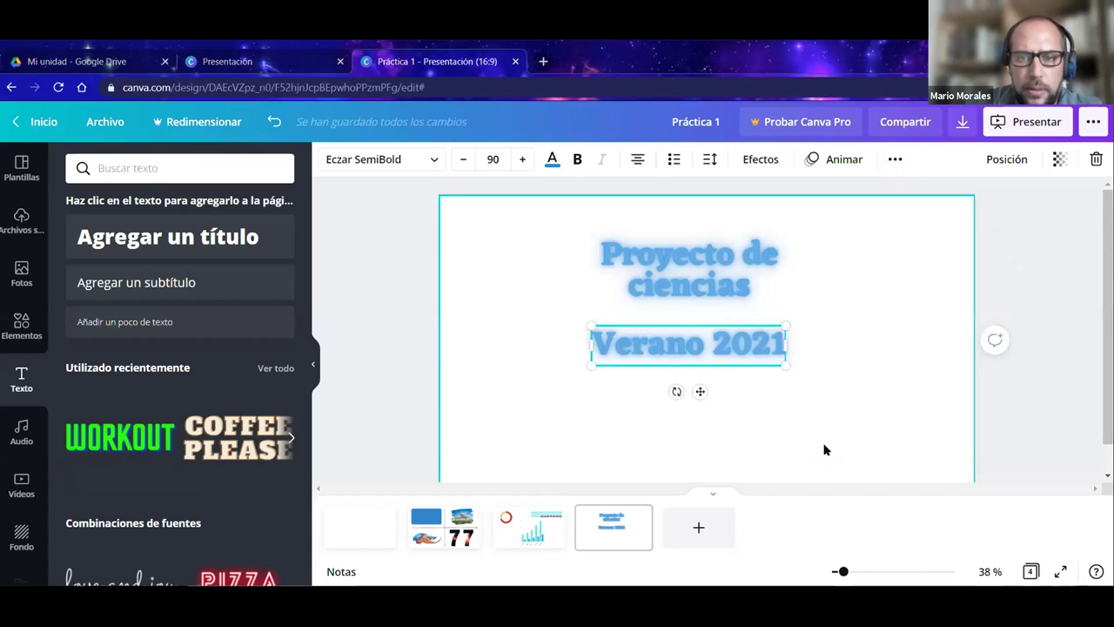
pyautogui.click(826, 450)
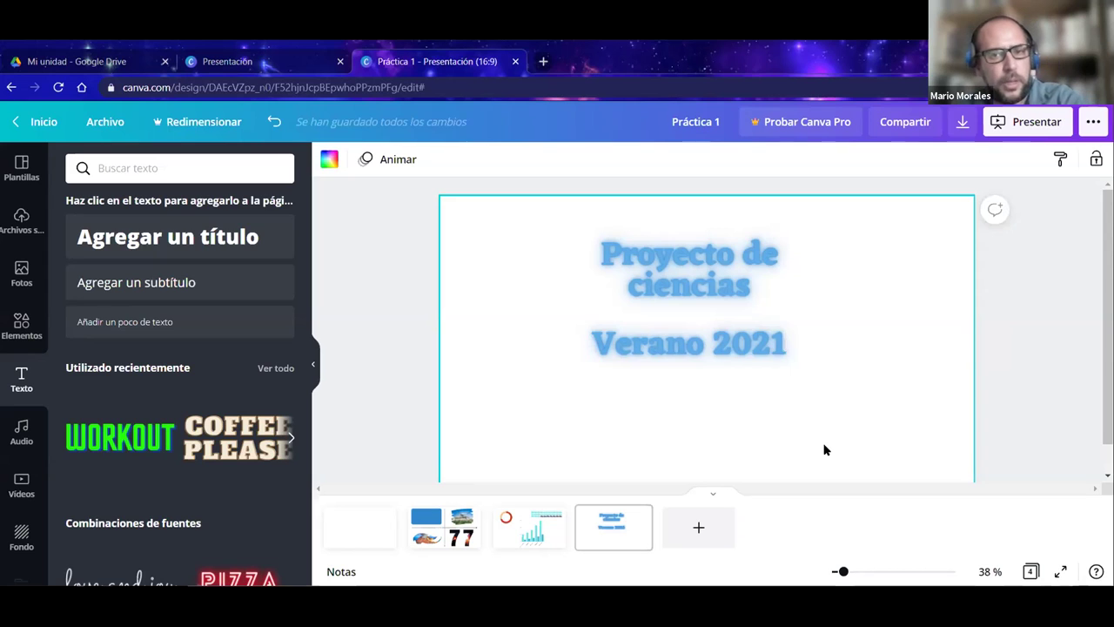
pyautogui.hotkey('ctrl', 'z')
# Copy the style of the title "Proyecto de ciencias" onto the "Verano 2021" heading.
pyautogui.click(717, 277)
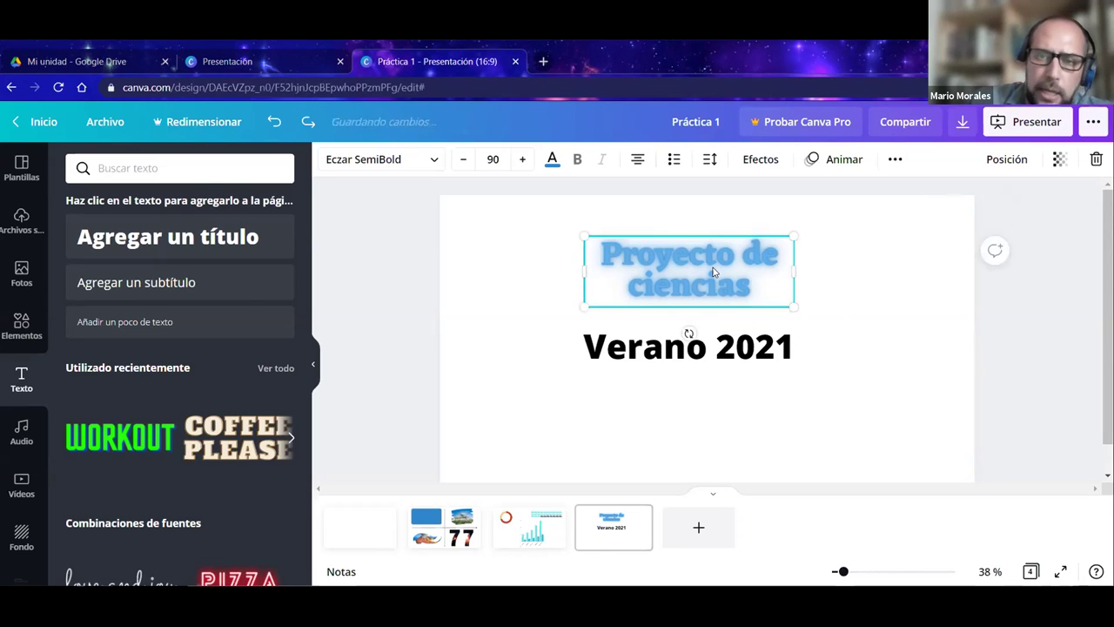
pyautogui.click(893, 161)
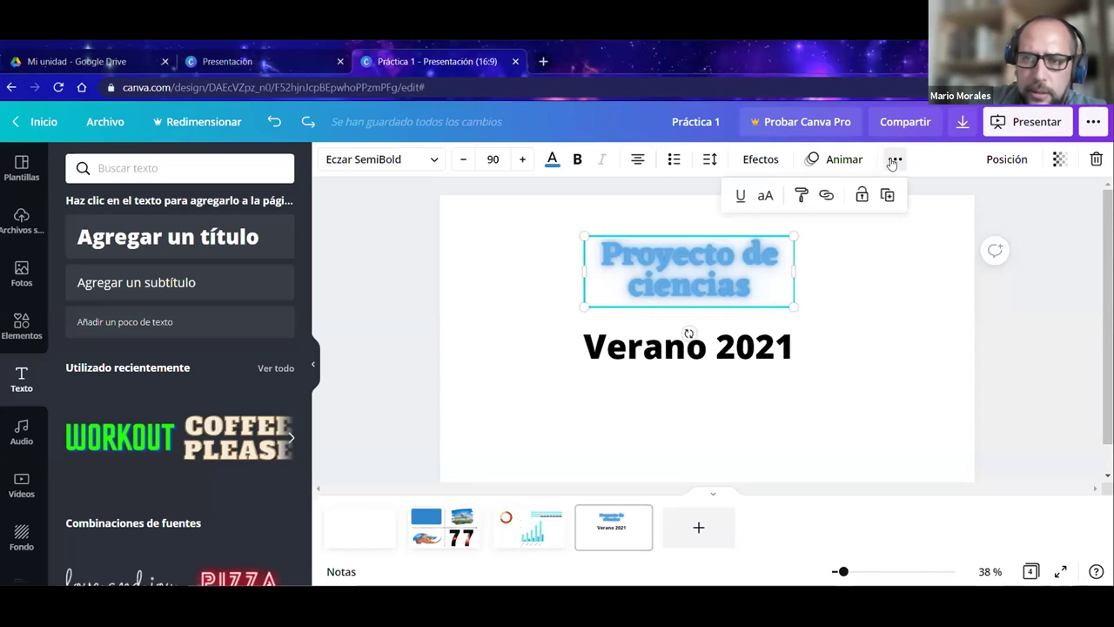
pyautogui.click(800, 195)
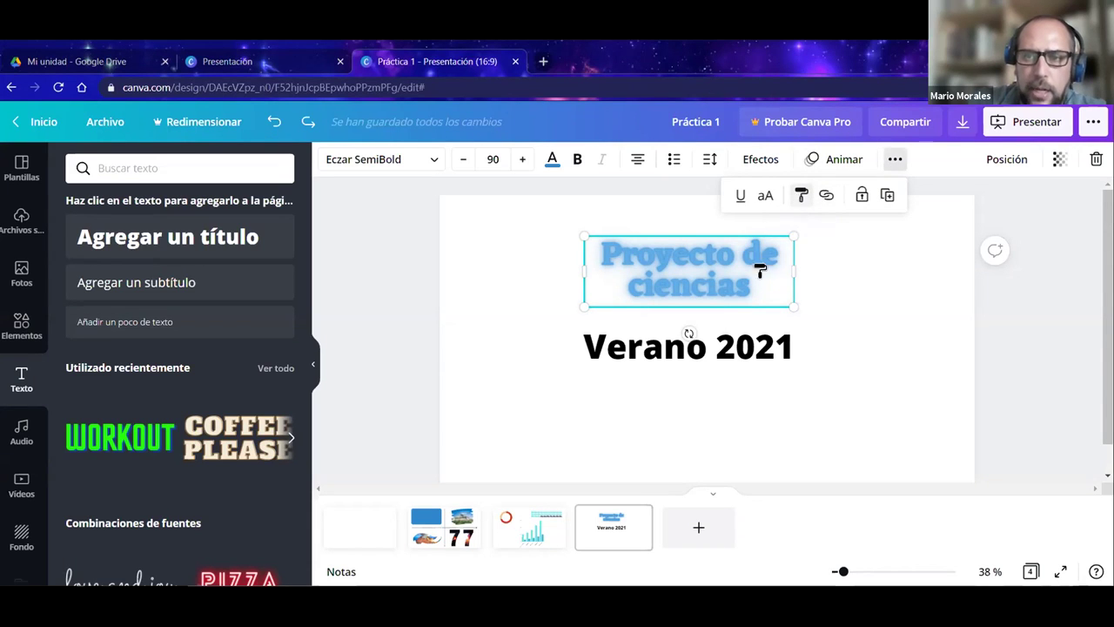
pyautogui.click(689, 347)
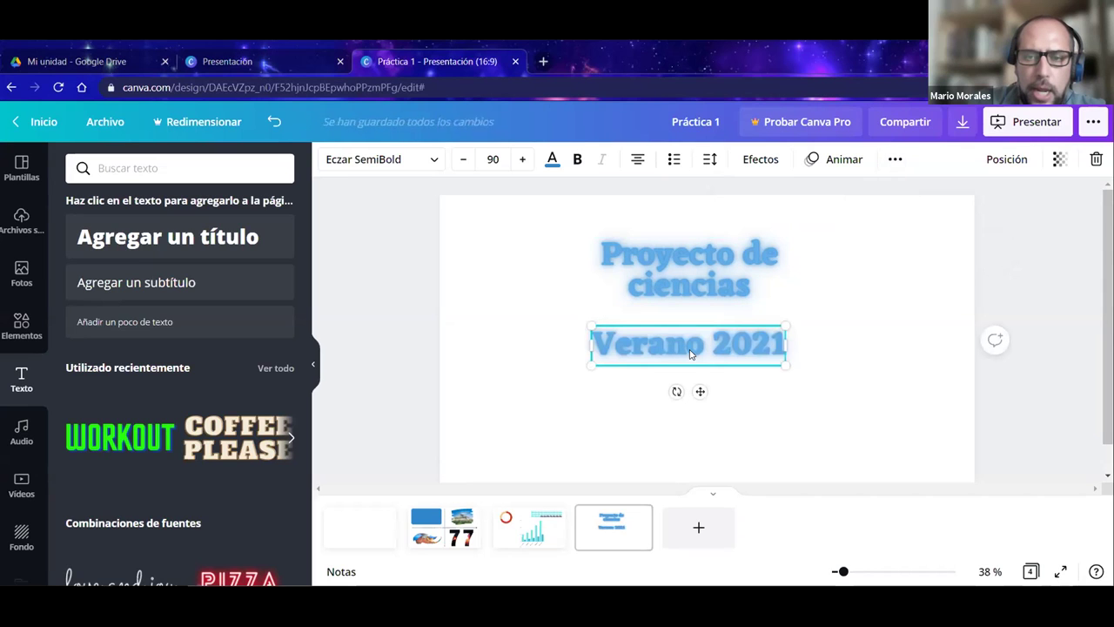
pyautogui.click(825, 334)
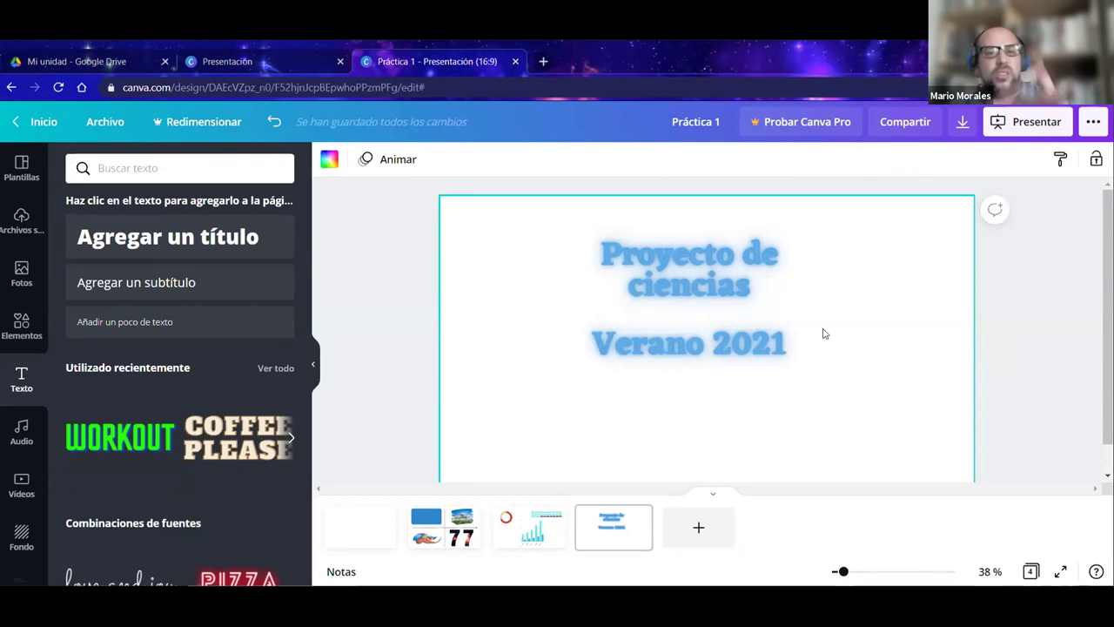
# Move "Verano 2021" lower on the page and shift the title down, aligning their left edges.
pyautogui.click(707, 307)
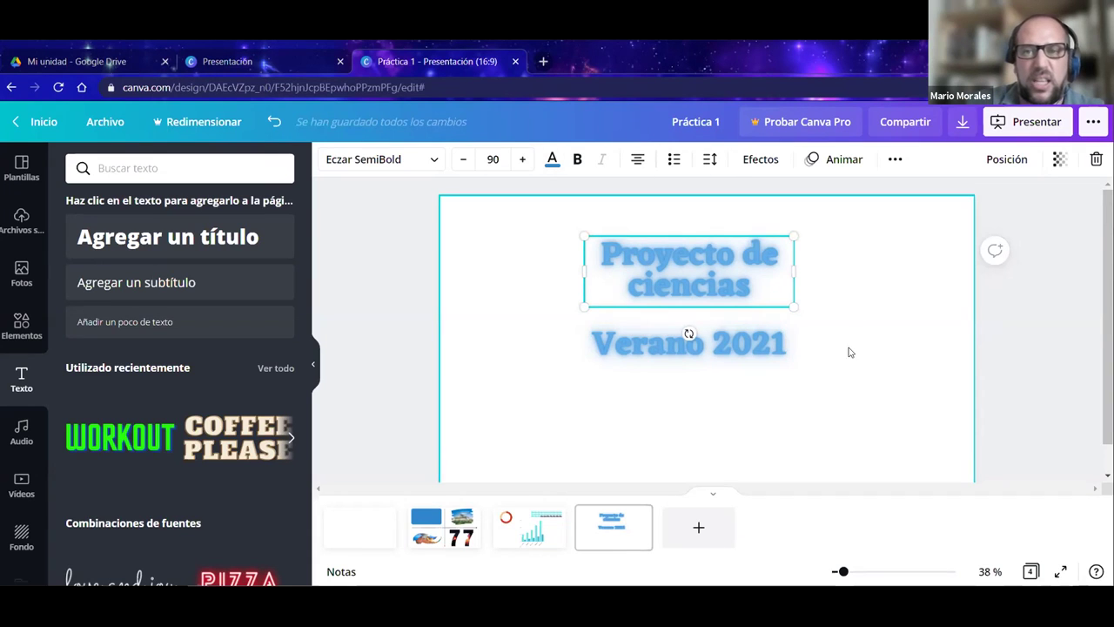
pyautogui.click(924, 343)
pyautogui.moveTo(679, 363); pyautogui.dragTo(679, 395)
pyautogui.click(688, 277)
pyautogui.moveTo(687, 277); pyautogui.dragTo(701, 303)
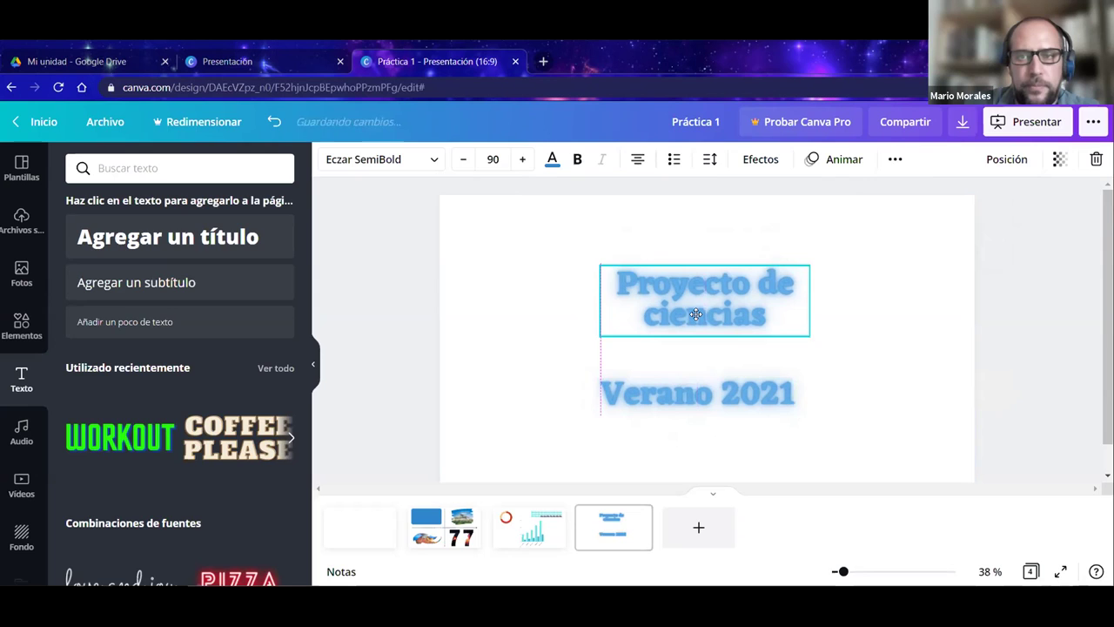
# Lock the title "Proyecto de ciencias" in place on the page.
pyautogui.click(884, 213)
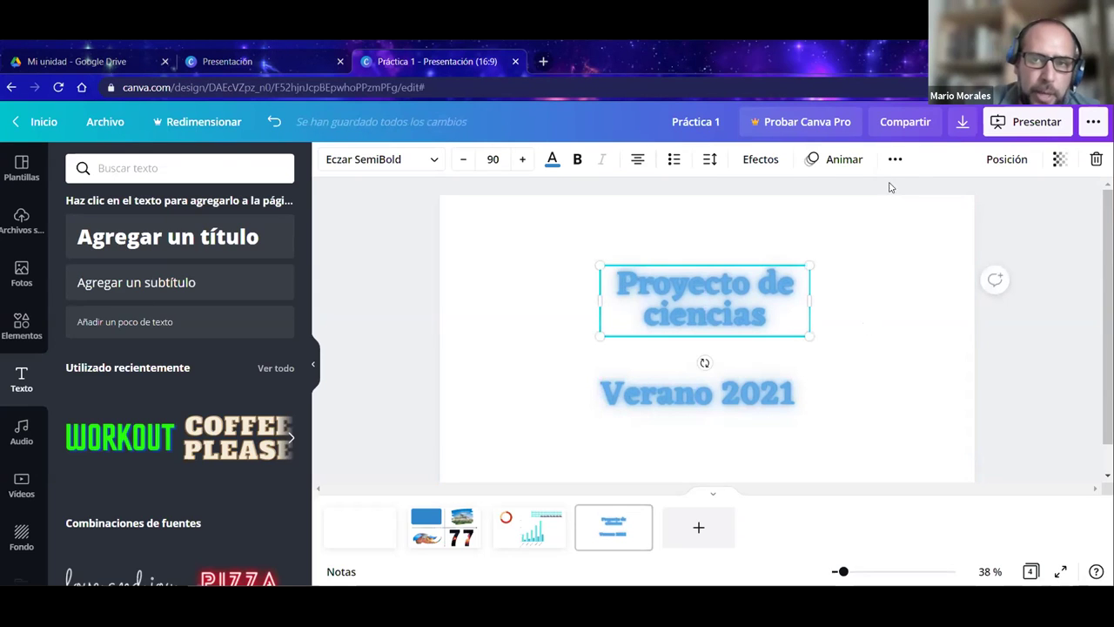
pyautogui.click(895, 160)
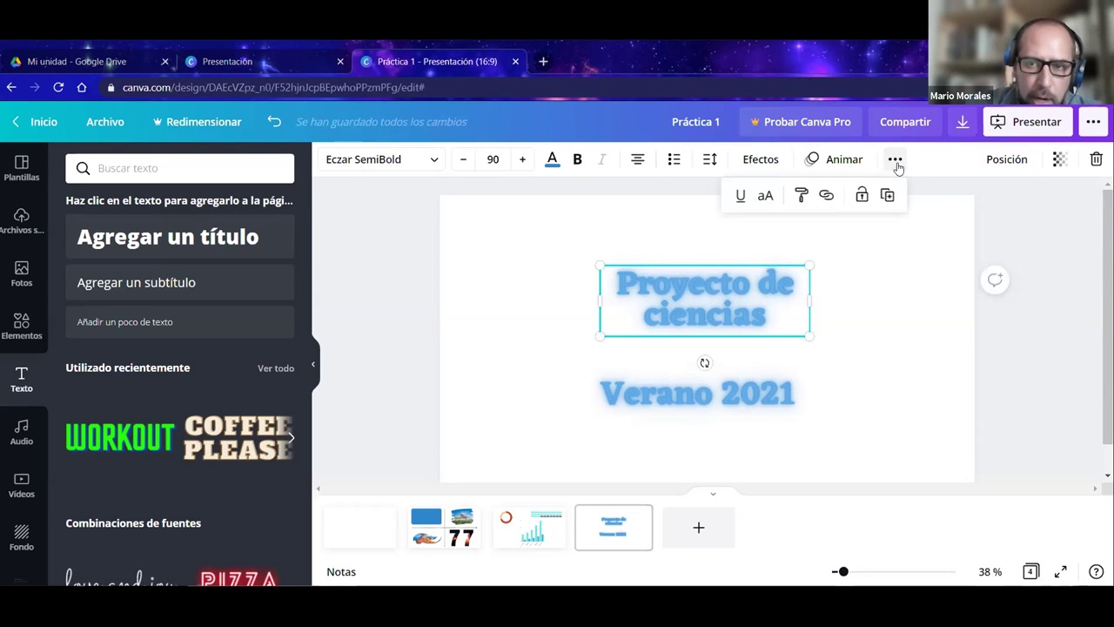
pyautogui.click(862, 196)
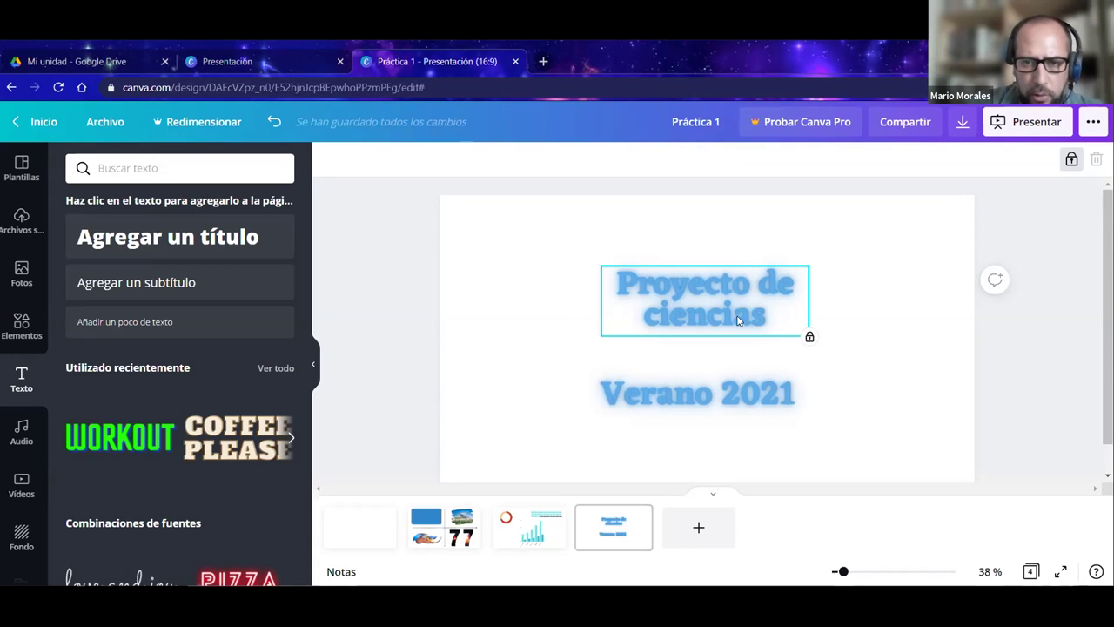
# Unlock the title "Proyecto de ciencias" so it can be edited again, and deselect it.
pyautogui.click(705, 232)
pyautogui.click(701, 297)
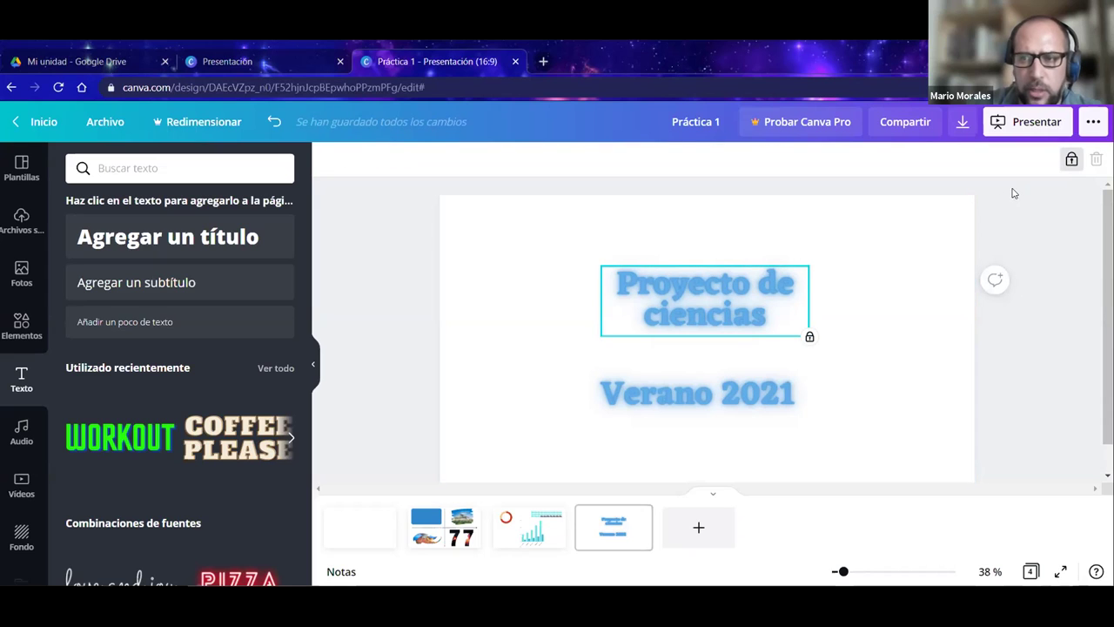
pyautogui.click(1071, 162)
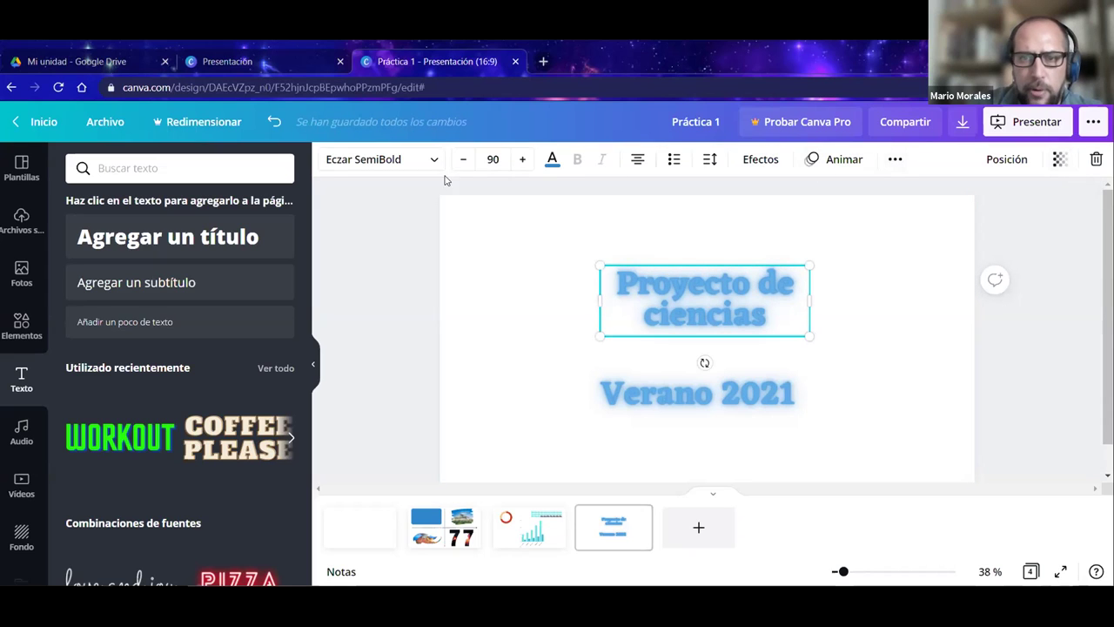
pyautogui.click(389, 278)
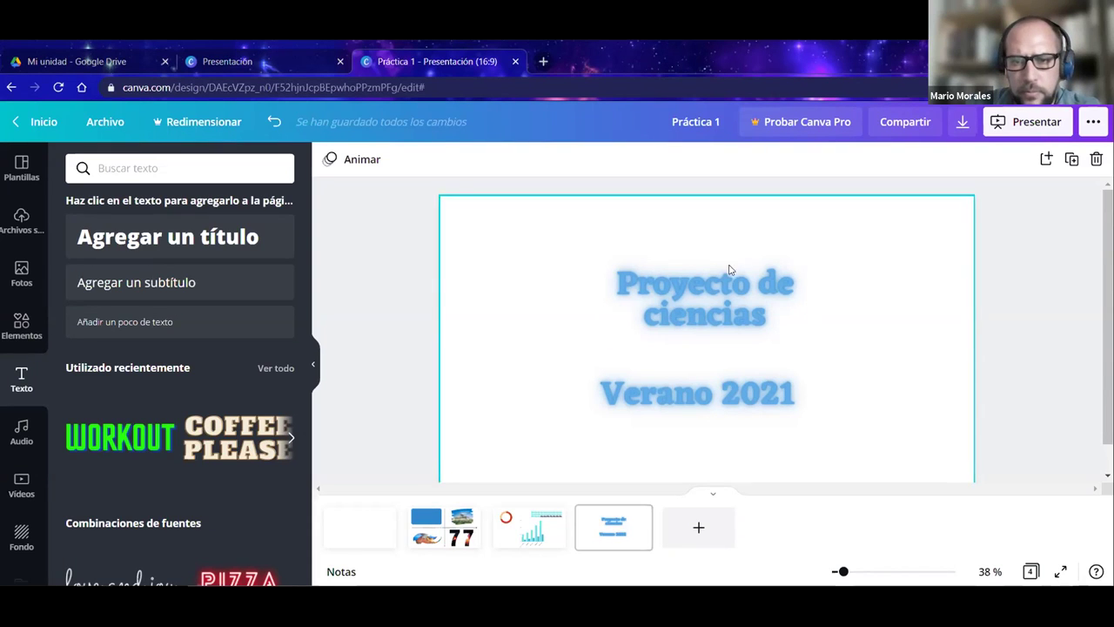
# Browse the ready-made font combinations in the text library with the title "Proyecto de ciencias" selected.
pyautogui.click(700, 286)
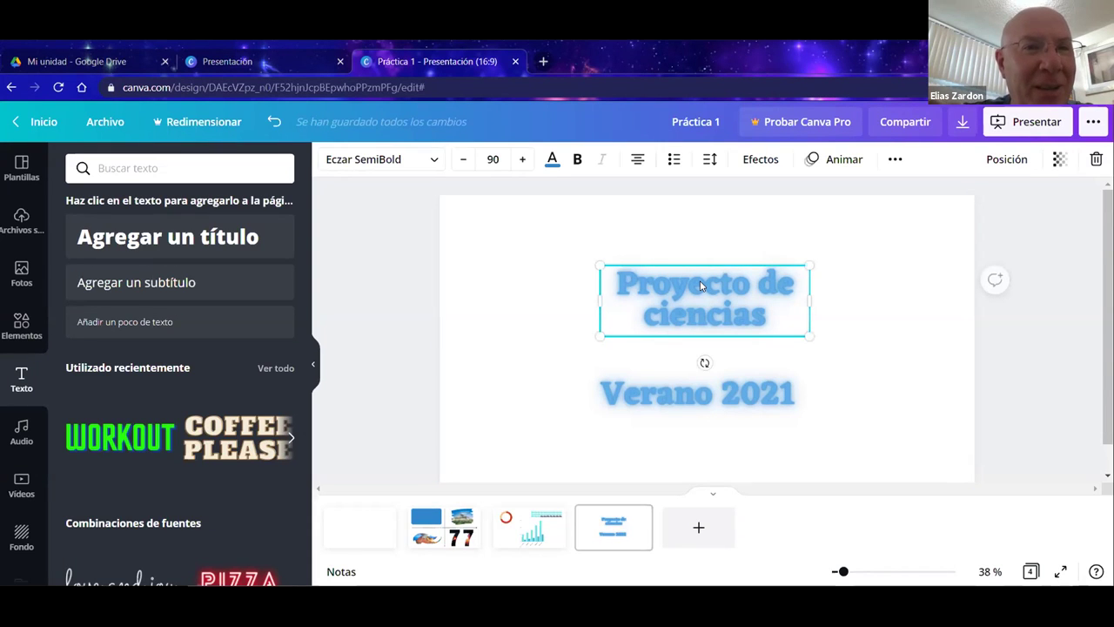
pyautogui.scroll(-10, 130, 440)
pyautogui.scroll(-5, 140, 449)
pyautogui.scroll(-1, 140, 450)
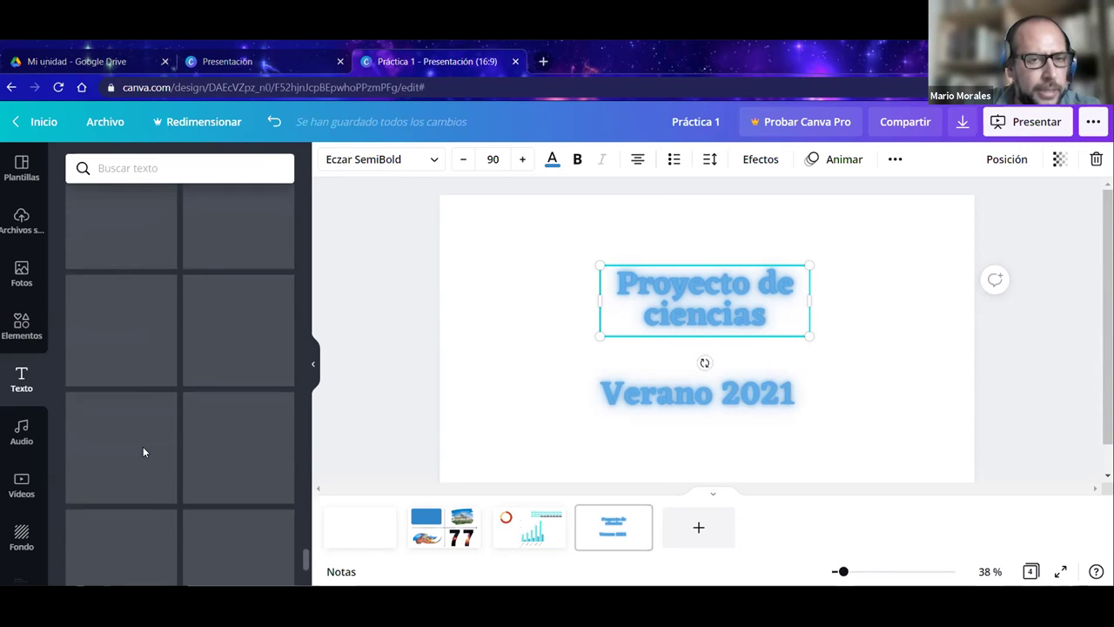
pyautogui.scroll(-5, 162, 421)
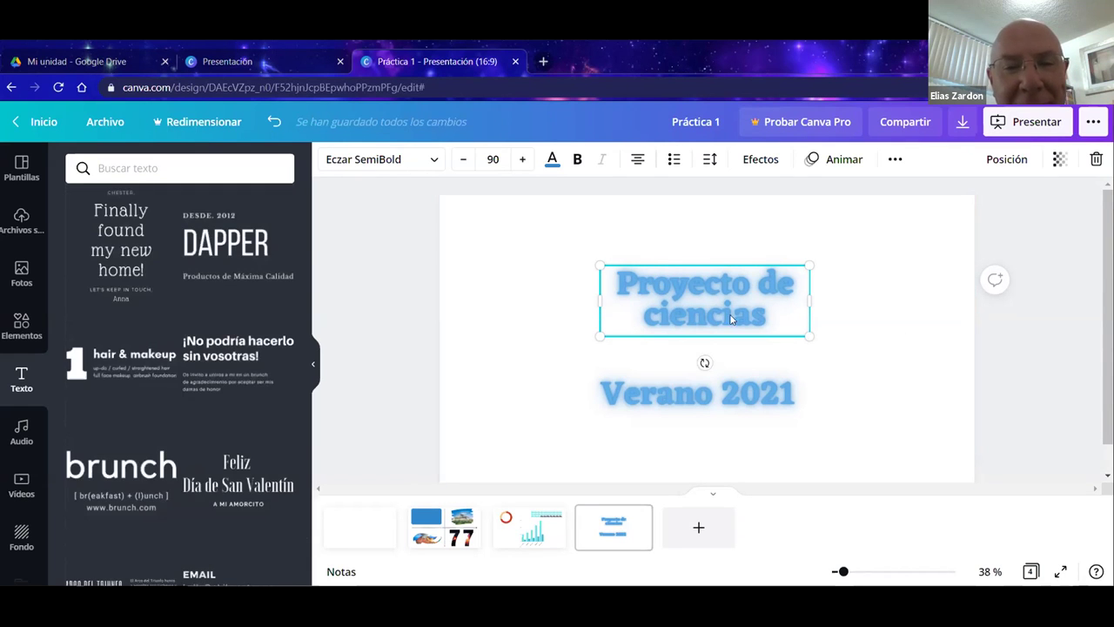
pyautogui.scroll(-10, 155, 490)
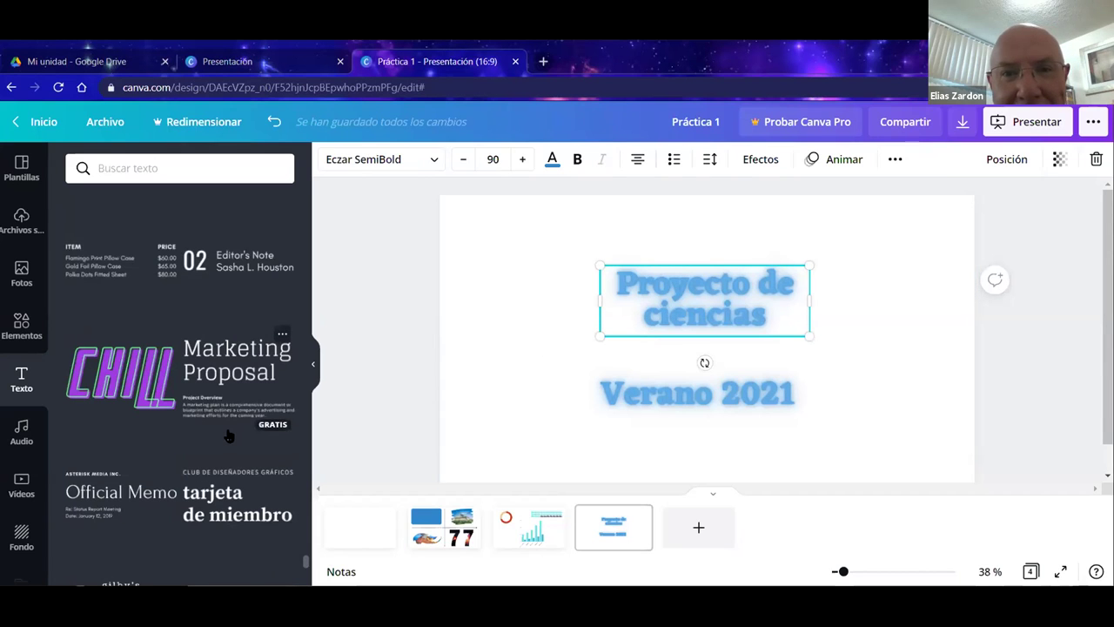
pyautogui.scroll(5, 201, 449)
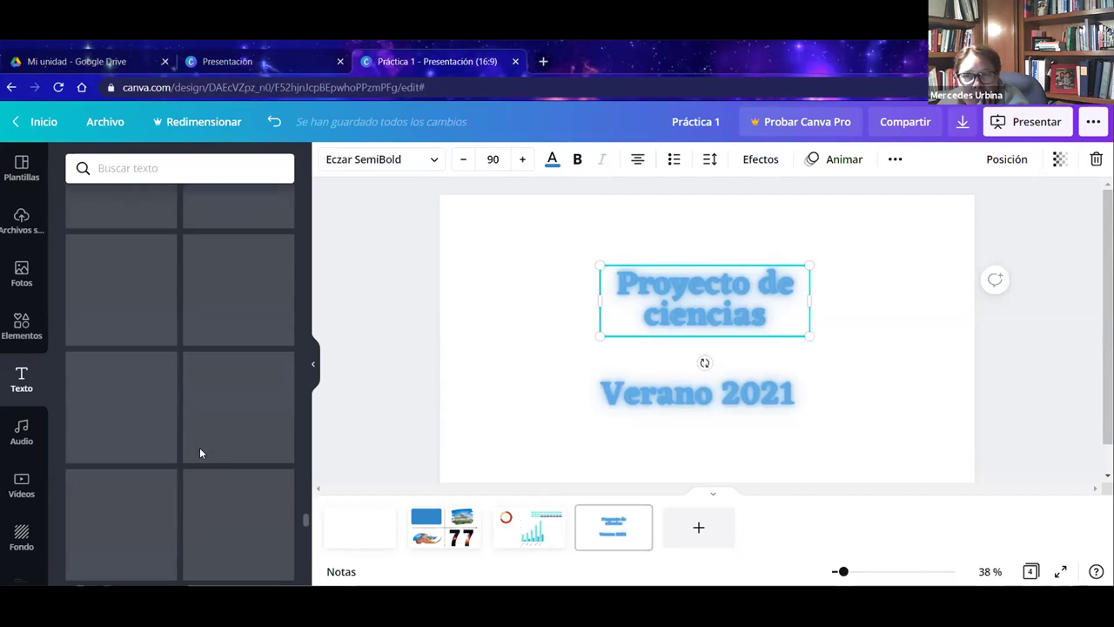
# Apply the Curvar shape effect to the title "Proyecto de ciencias", keeping its Neón style.
pyautogui.click(760, 159)
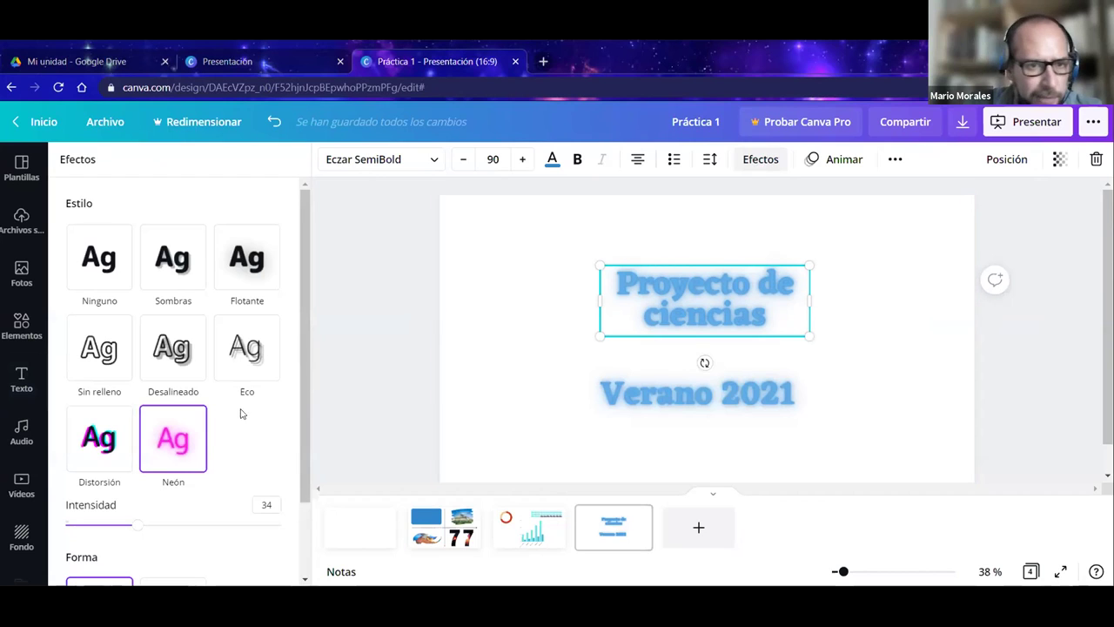
pyautogui.moveTo(309, 398); pyautogui.dragTo(308, 472)
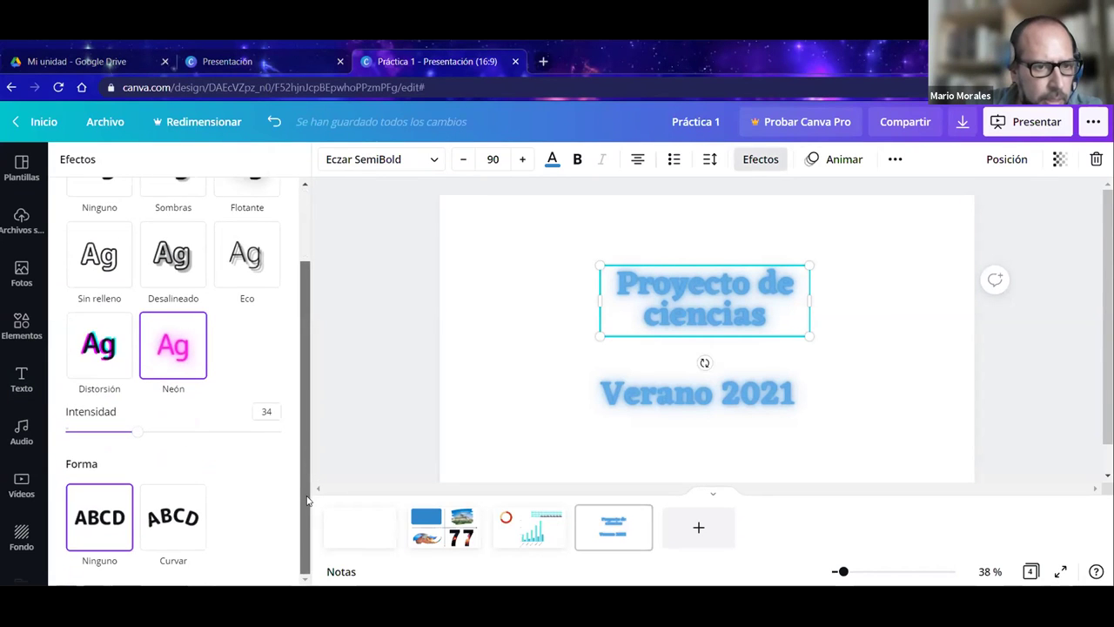
pyautogui.click(177, 531)
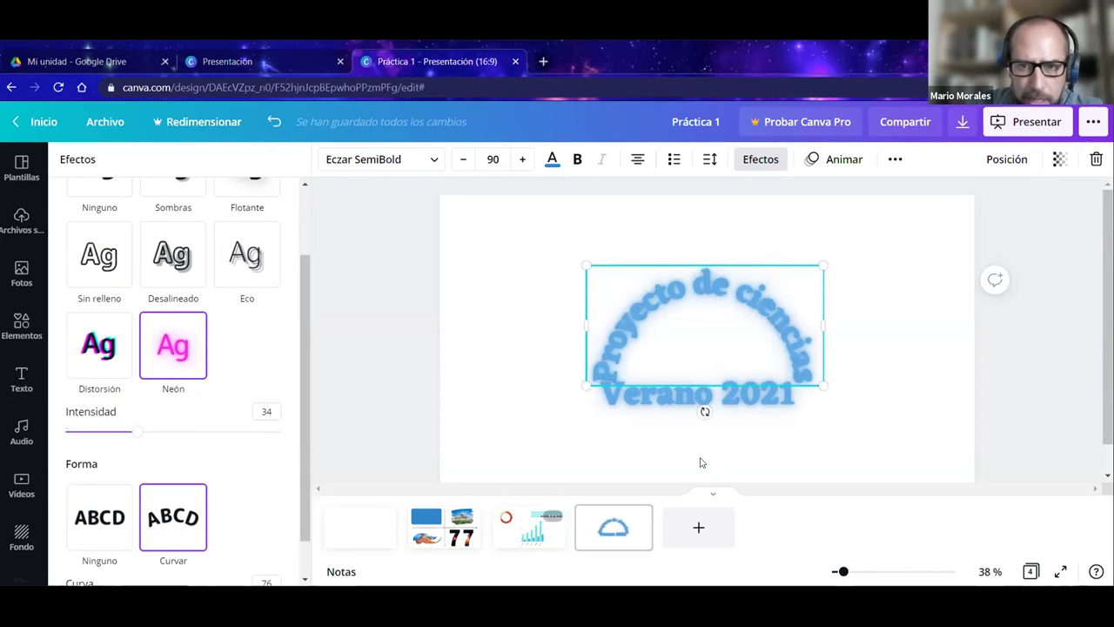
# Shrink the curved title to clear the heading below it, and delete the "Verano 2021" heading.
pyautogui.moveTo(580, 381); pyautogui.dragTo(666, 341)
pyautogui.click(629, 398)
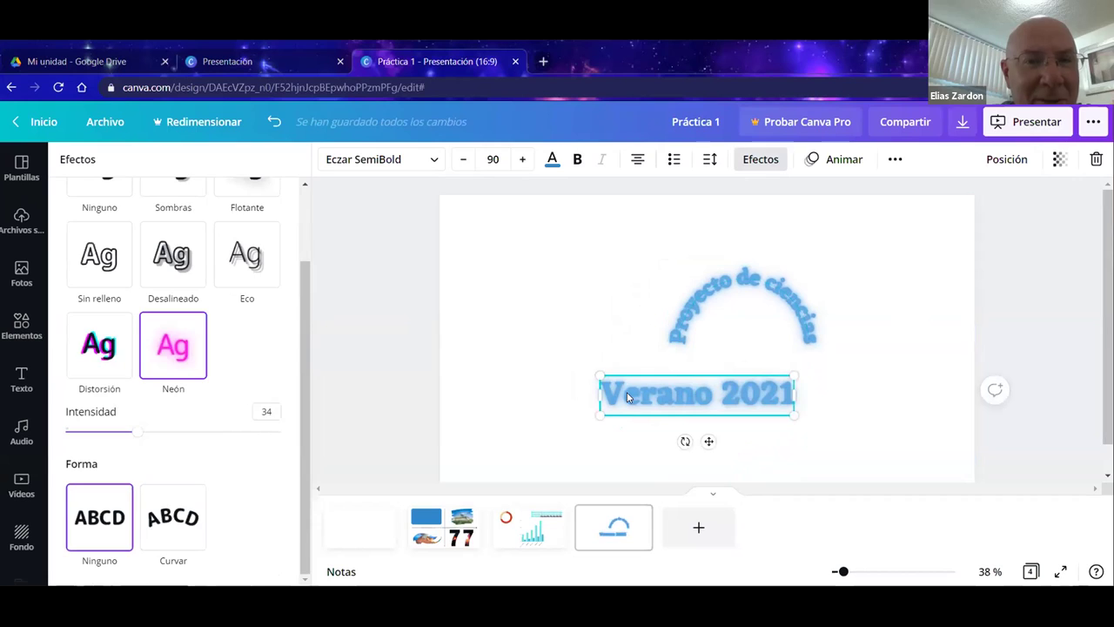
pyautogui.press('Delete')
# Move the curved title higher on the page and enlarge it to a font size of about 98.5.
pyautogui.click(687, 335)
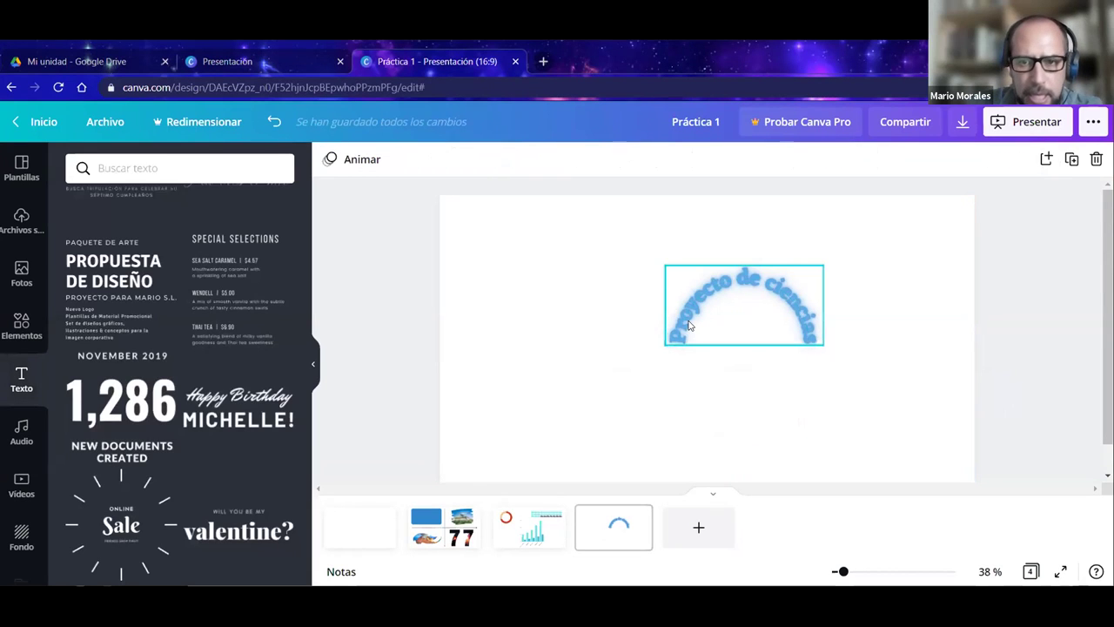
pyautogui.moveTo(654, 351); pyautogui.dragTo(578, 393)
pyautogui.moveTo(623, 278); pyautogui.dragTo(616, 263)
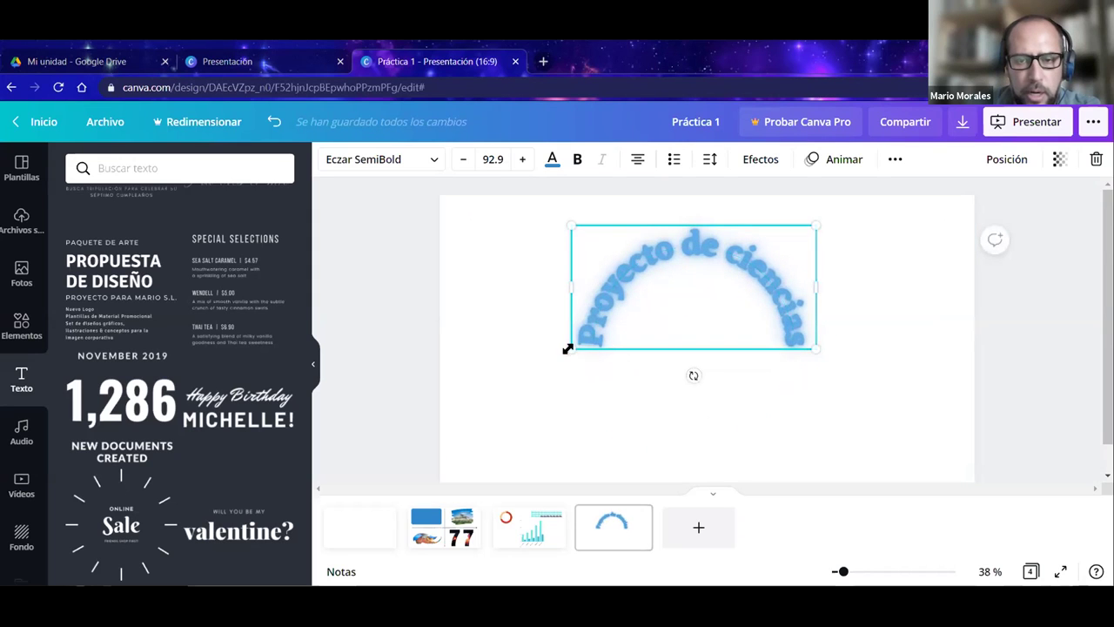
pyautogui.moveTo(551, 372); pyautogui.dragTo(539, 370)
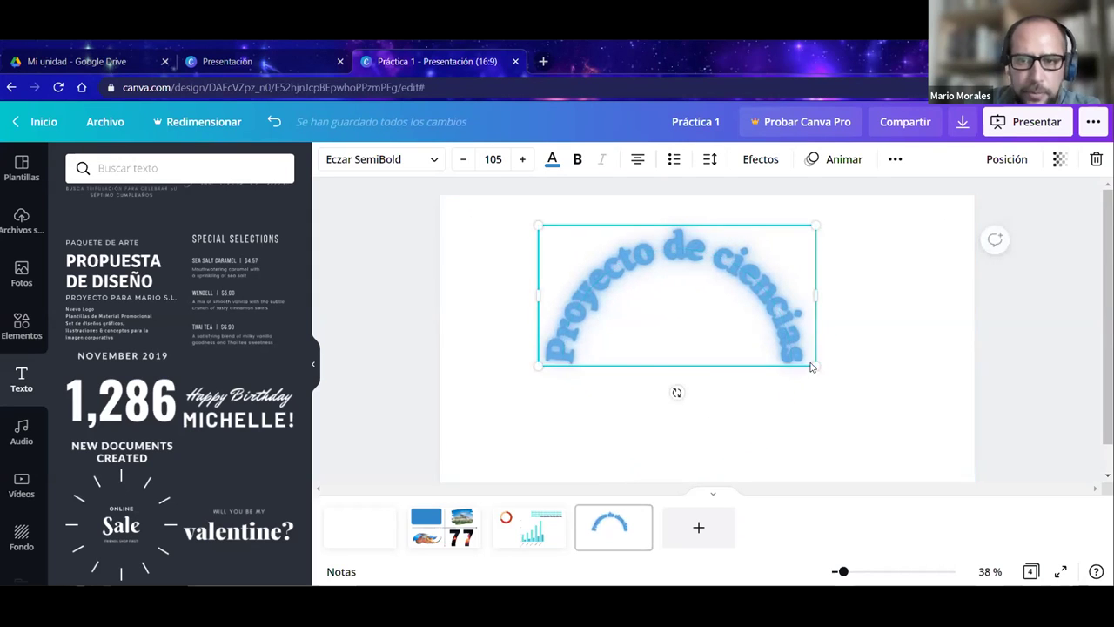
pyautogui.moveTo(833, 368); pyautogui.dragTo(664, 358)
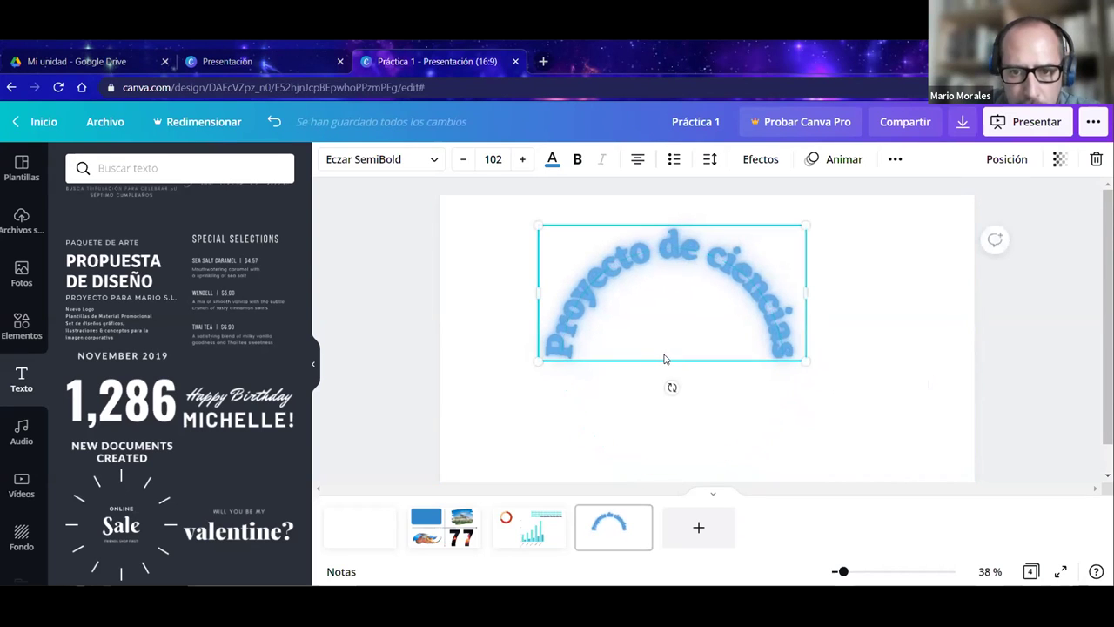
pyautogui.doubleClick(579, 324)
pyautogui.click(472, 370)
pyautogui.click(553, 340)
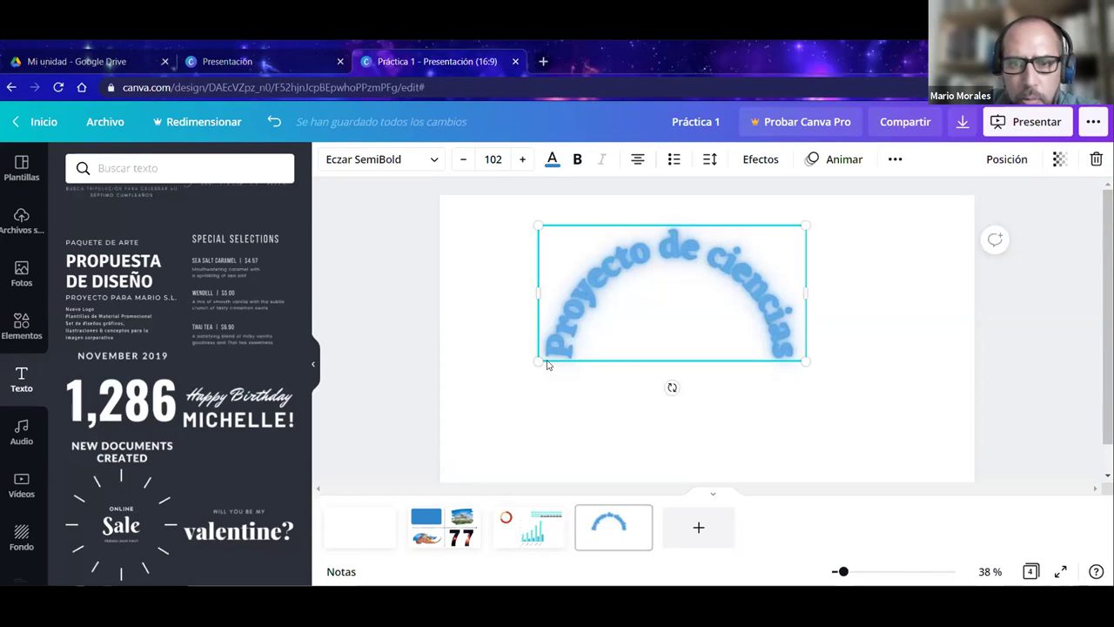
pyautogui.moveTo(537, 361)
pyautogui.mouseDown()
pyautogui.moveTo(542, 323)
pyautogui.moveTo(522, 348)
pyautogui.moveTo(547, 341)
pyautogui.mouseUp()
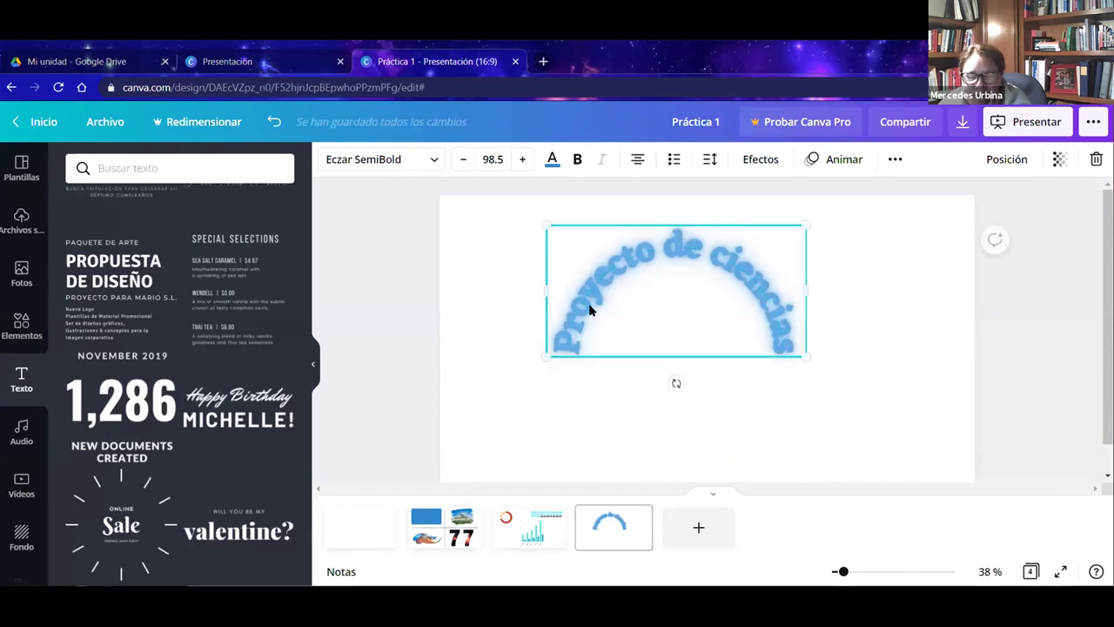
# Reduce the title's curve to 18 and shift the flattened title slightly down and towards the page's centre.
pyautogui.click(772, 170)
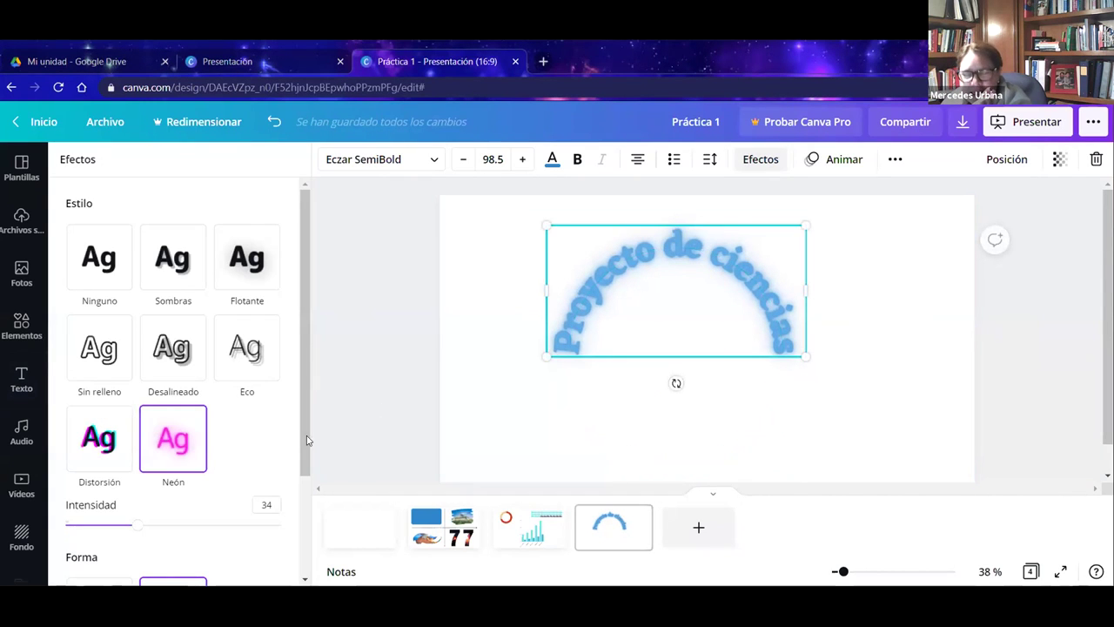
pyautogui.scroll(-3, 306, 548)
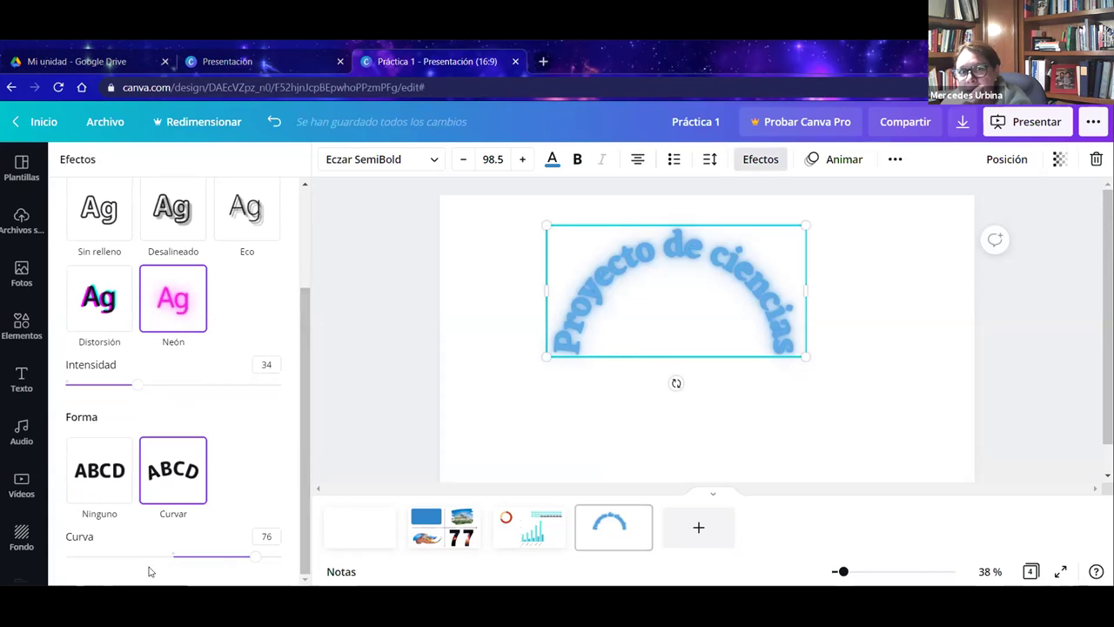
pyautogui.moveTo(257, 558); pyautogui.dragTo(191, 555)
pyautogui.press('Escape')
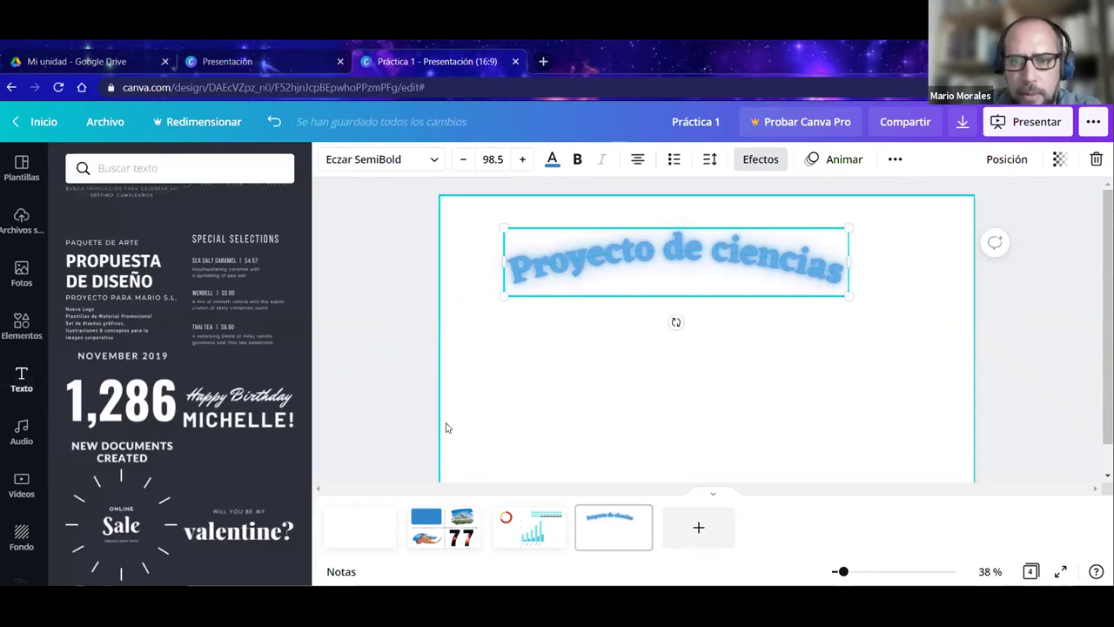
pyautogui.click(421, 312)
pyautogui.moveTo(591, 260); pyautogui.dragTo(616, 269)
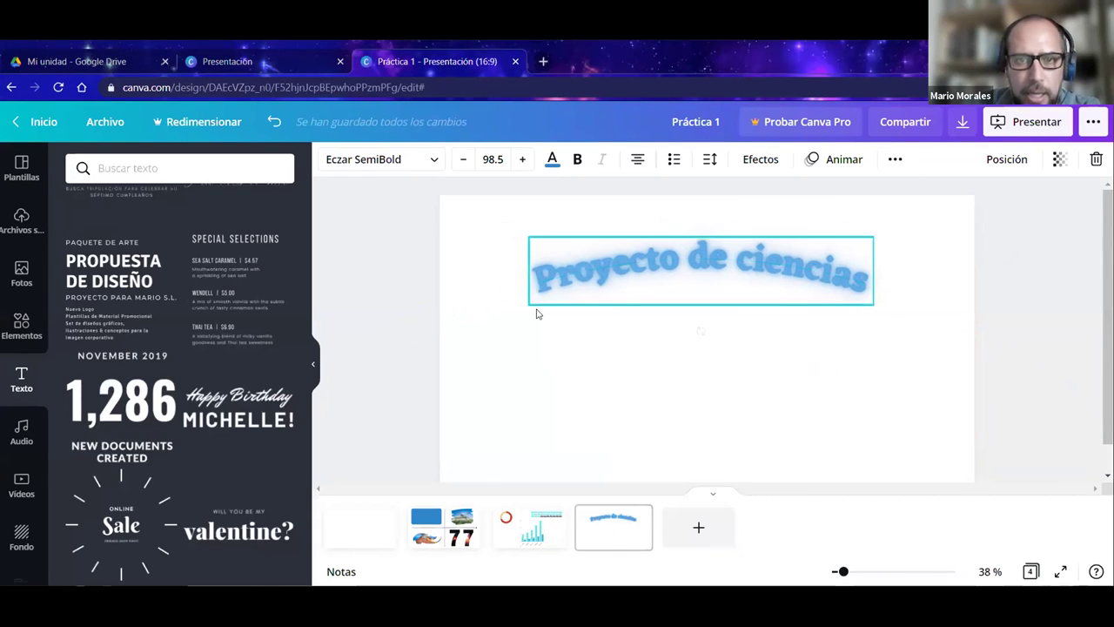
pyautogui.click(401, 308)
# Lower the curve amount of the title "Proyecto de ciencias" a little further for an even gentler arc.
pyautogui.click(626, 270)
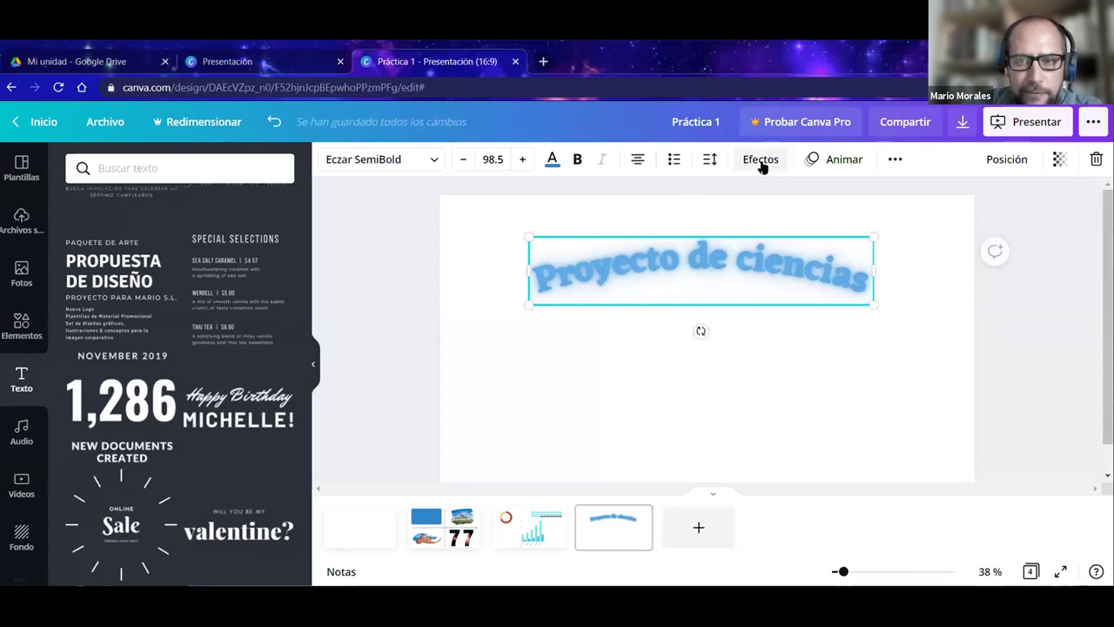
pyautogui.click(692, 258)
pyautogui.press('Escape')
pyautogui.click(745, 263)
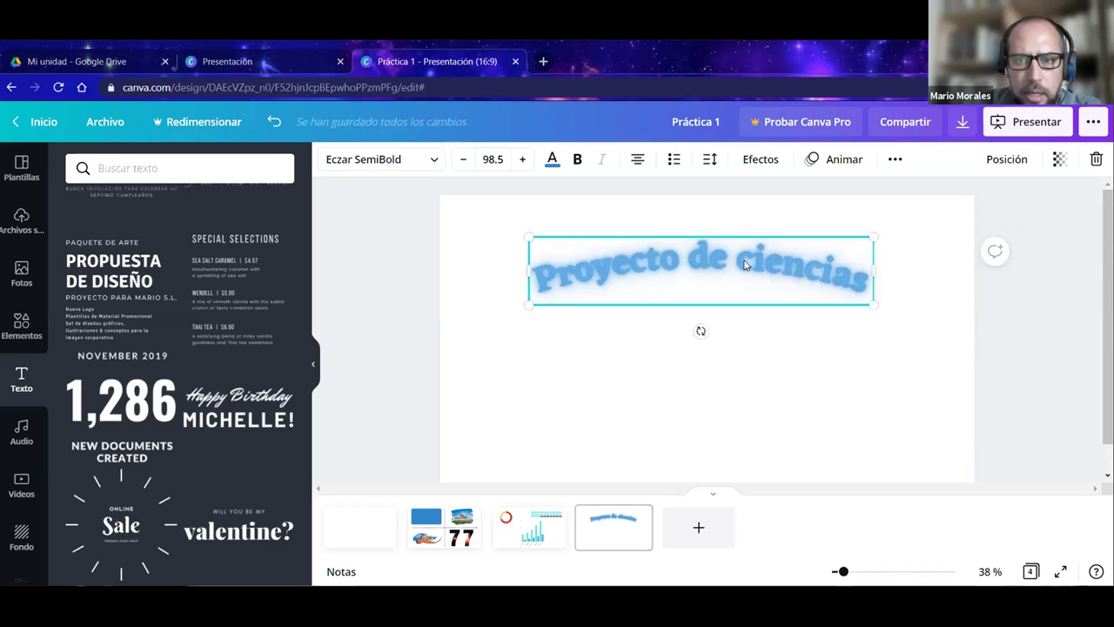
pyautogui.click(759, 161)
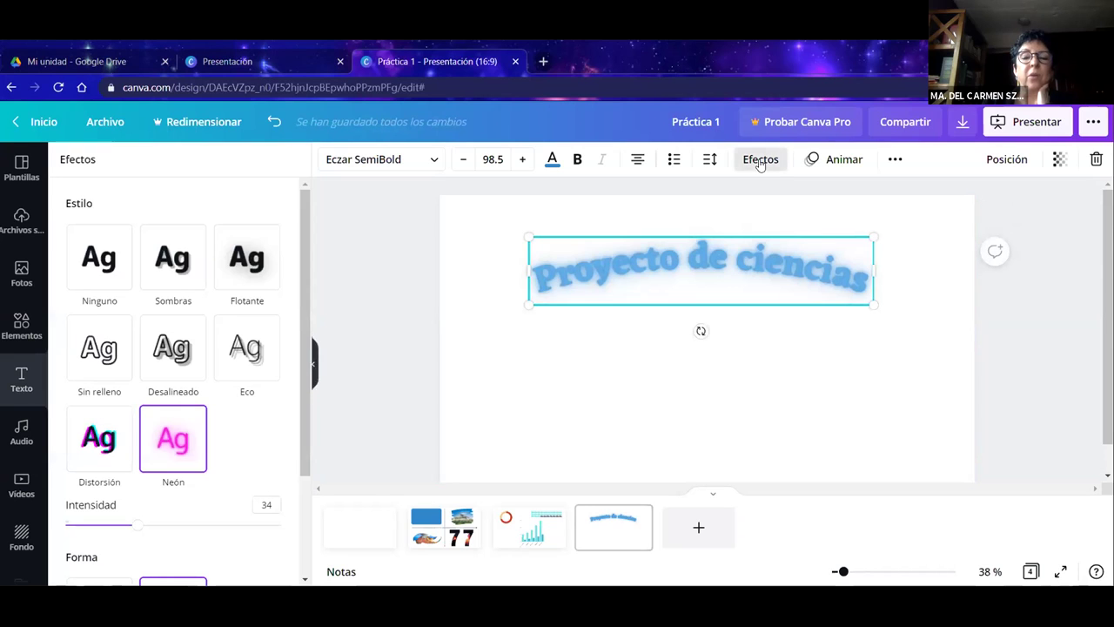
pyautogui.moveTo(306, 244); pyautogui.dragTo(345, 419)
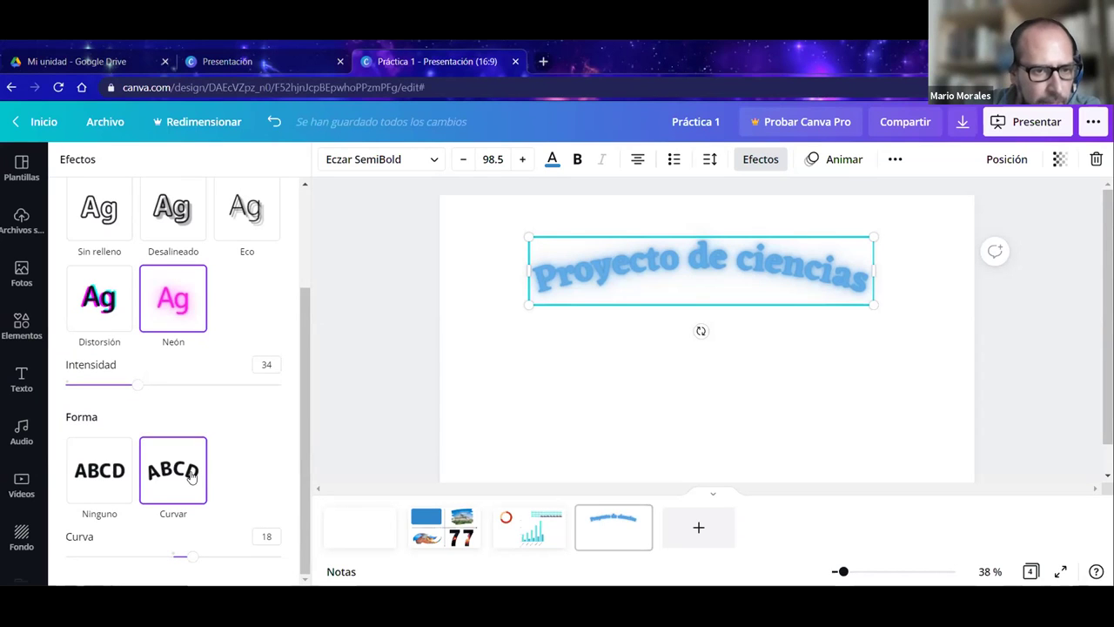
pyautogui.moveTo(191, 560)
pyautogui.mouseDown()
pyautogui.moveTo(60, 561)
pyautogui.moveTo(183, 558)
pyautogui.mouseUp()
pyautogui.click(598, 365)
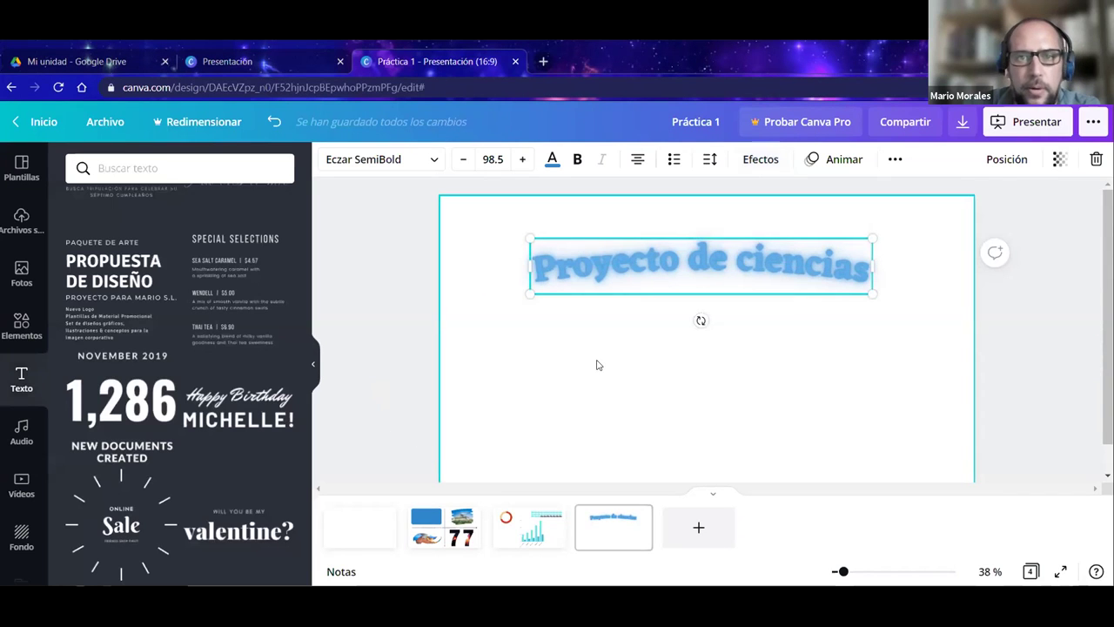
# Set the font size of the curved title "Proyecto de ciencias" to 120.
pyautogui.click(710, 269)
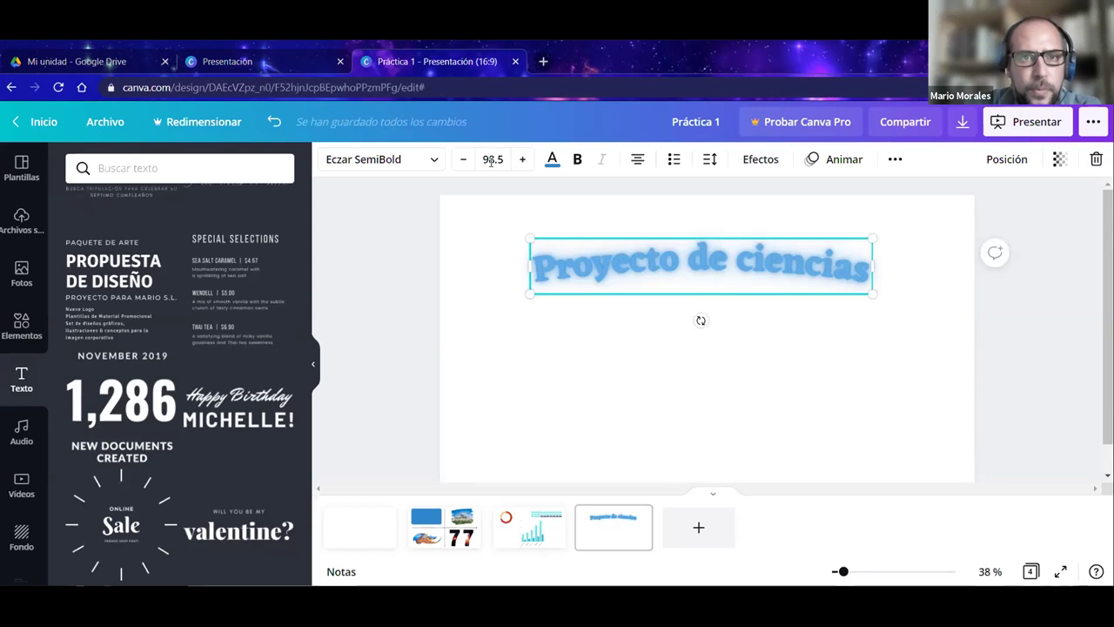
pyautogui.click(492, 160)
pyautogui.write('120')
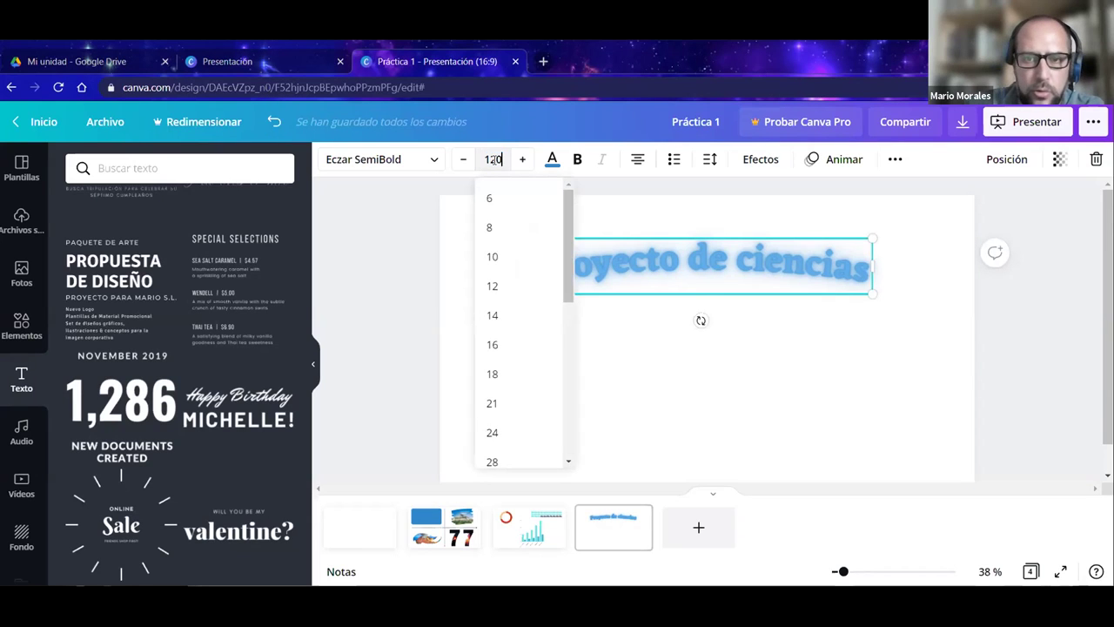
pyautogui.press('Return')
pyautogui.click(376, 302)
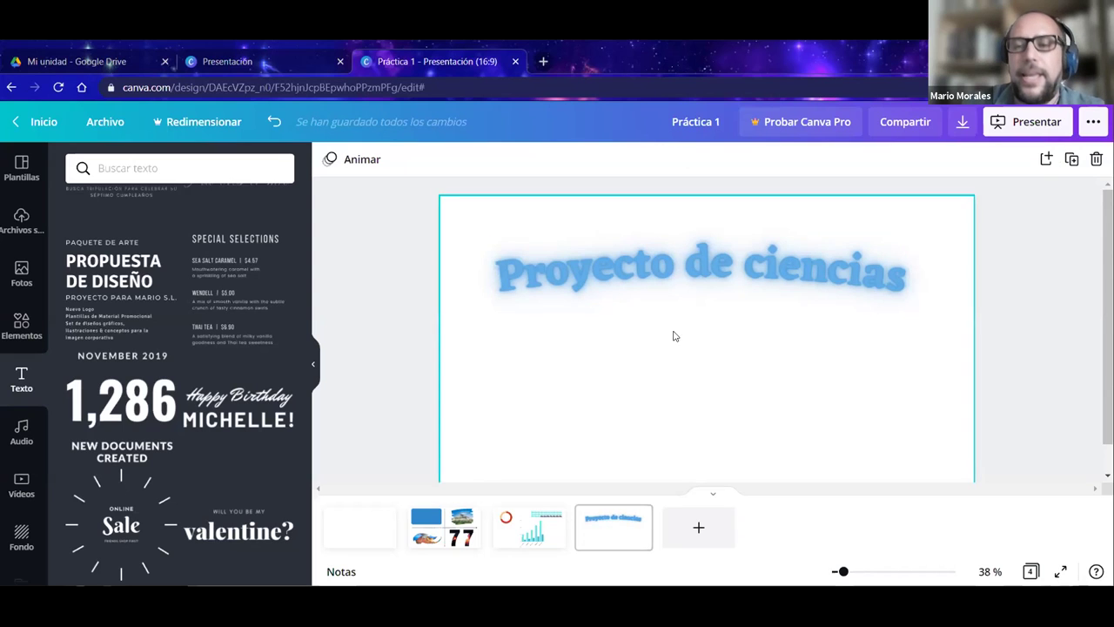
# Centre the enlarged curved title horizontally near the top of the page and deselect it.
pyautogui.click(664, 276)
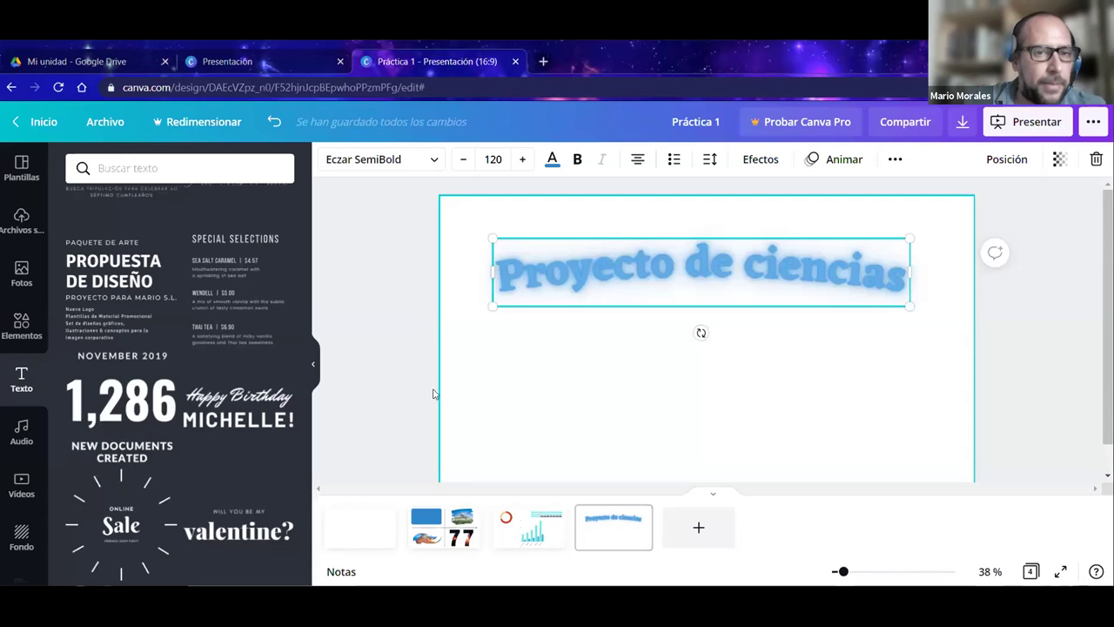
pyautogui.click(668, 272)
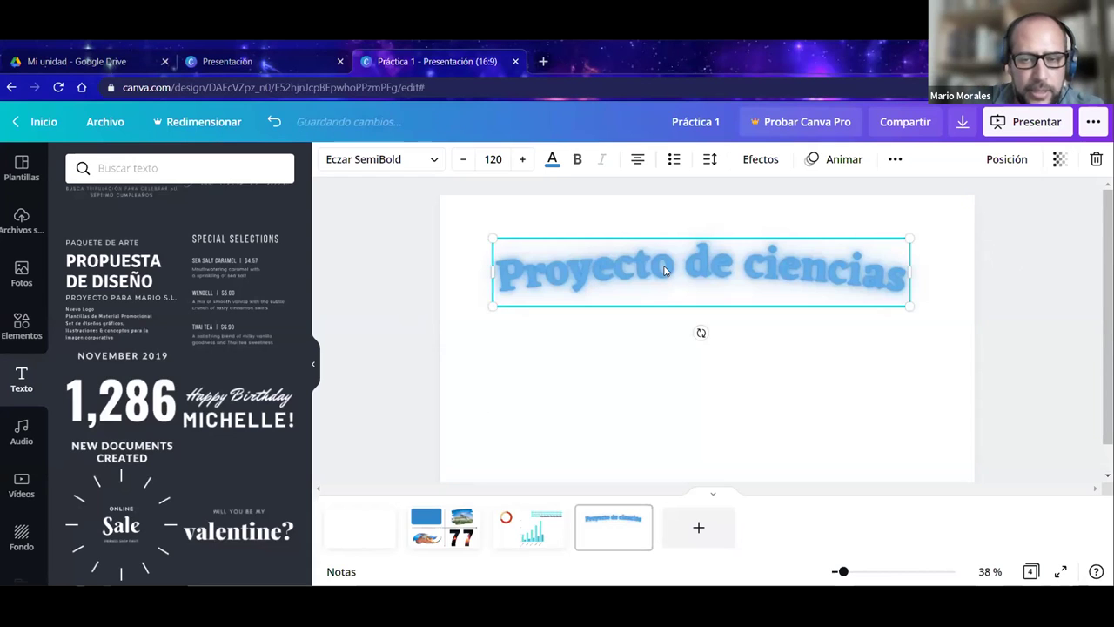
pyautogui.moveTo(672, 265); pyautogui.dragTo(664, 262)
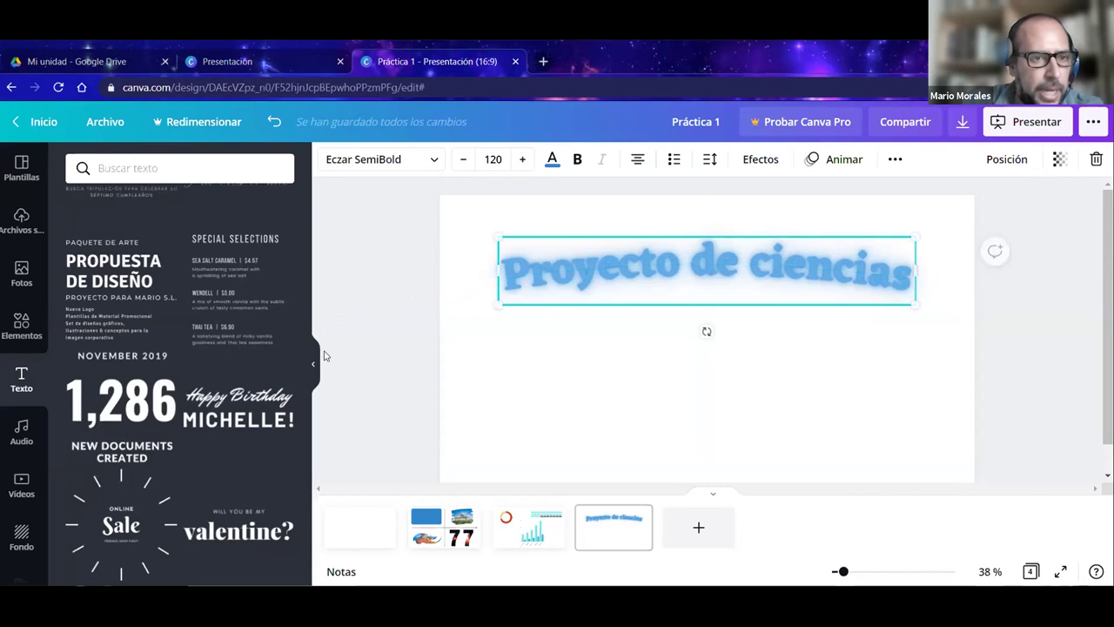
pyautogui.click(361, 324)
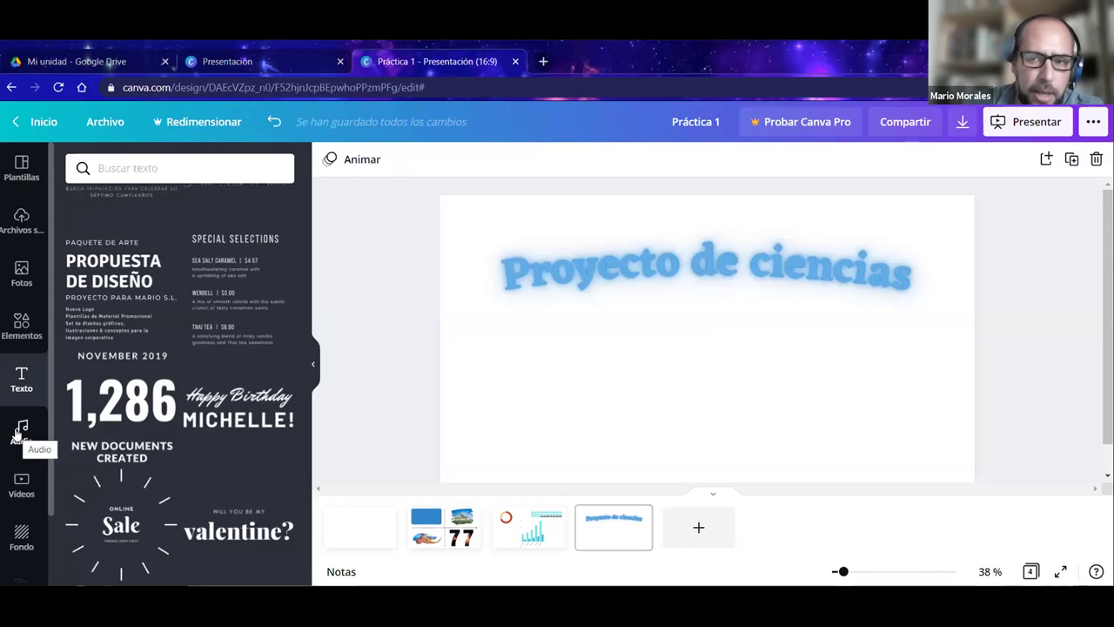
# Browse the audio library by category and list all the tracks in the Piano collection.
pyautogui.scroll(-2, 21, 448)
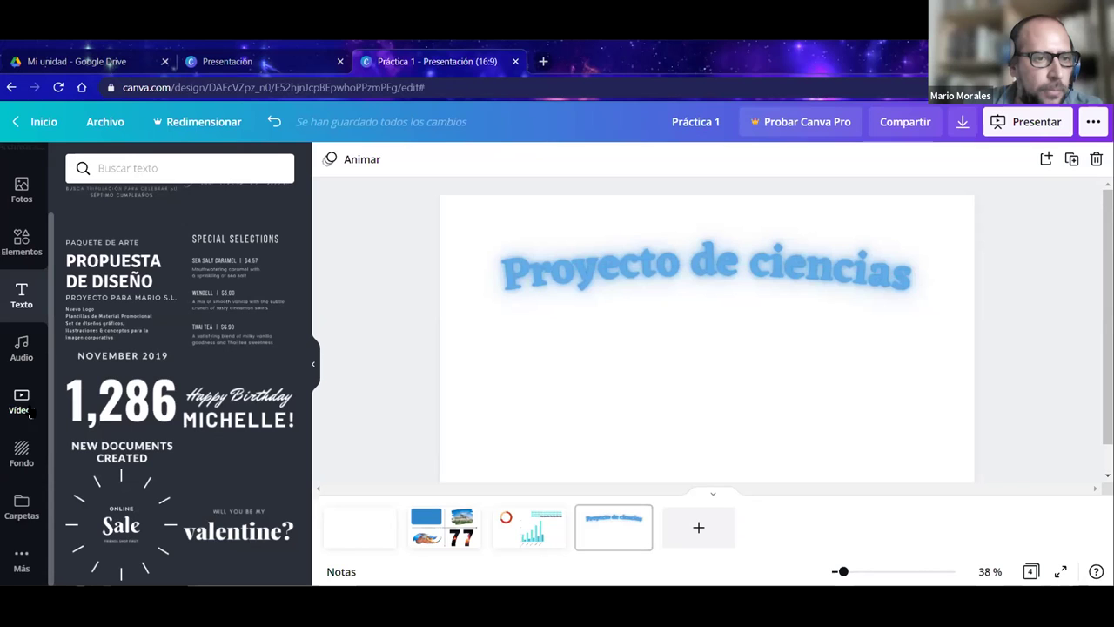
pyautogui.click(22, 557)
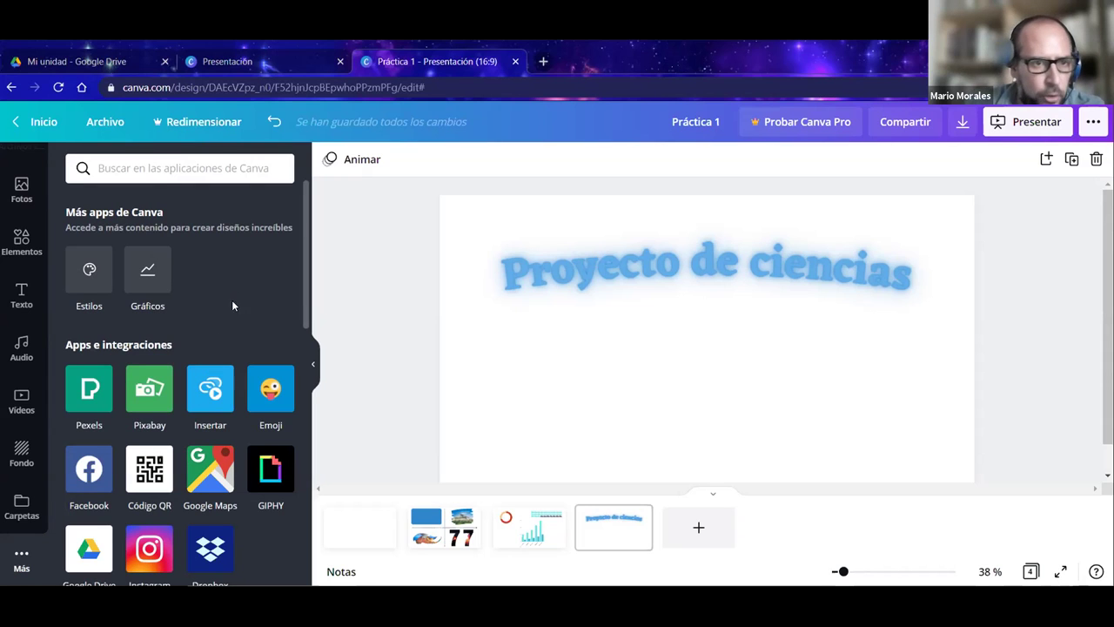
pyautogui.click(22, 346)
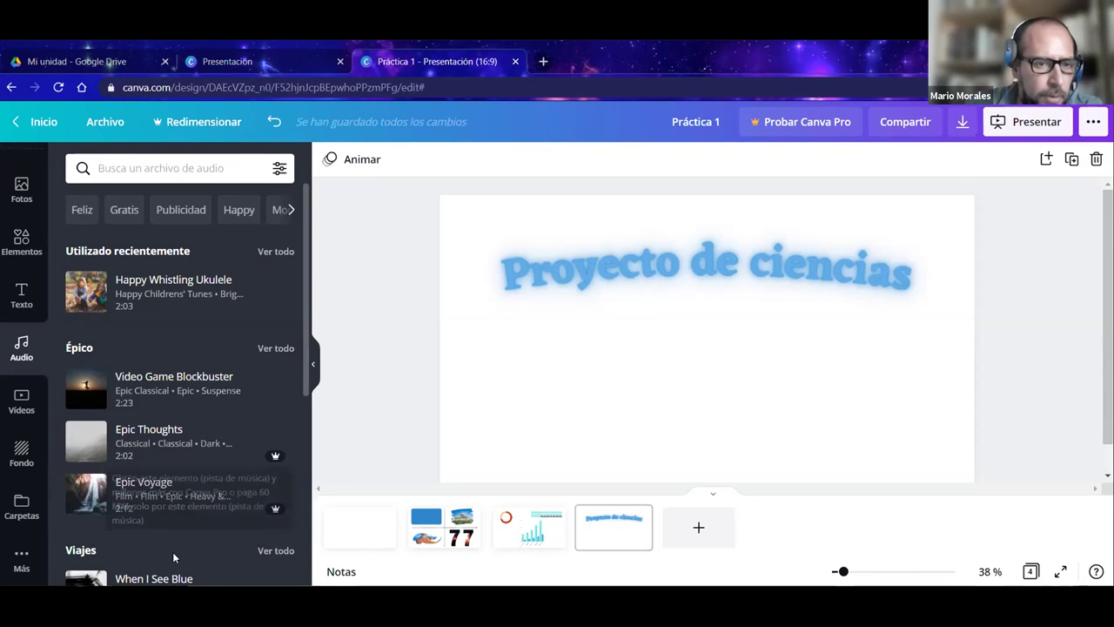
pyautogui.scroll(-5, 172, 552)
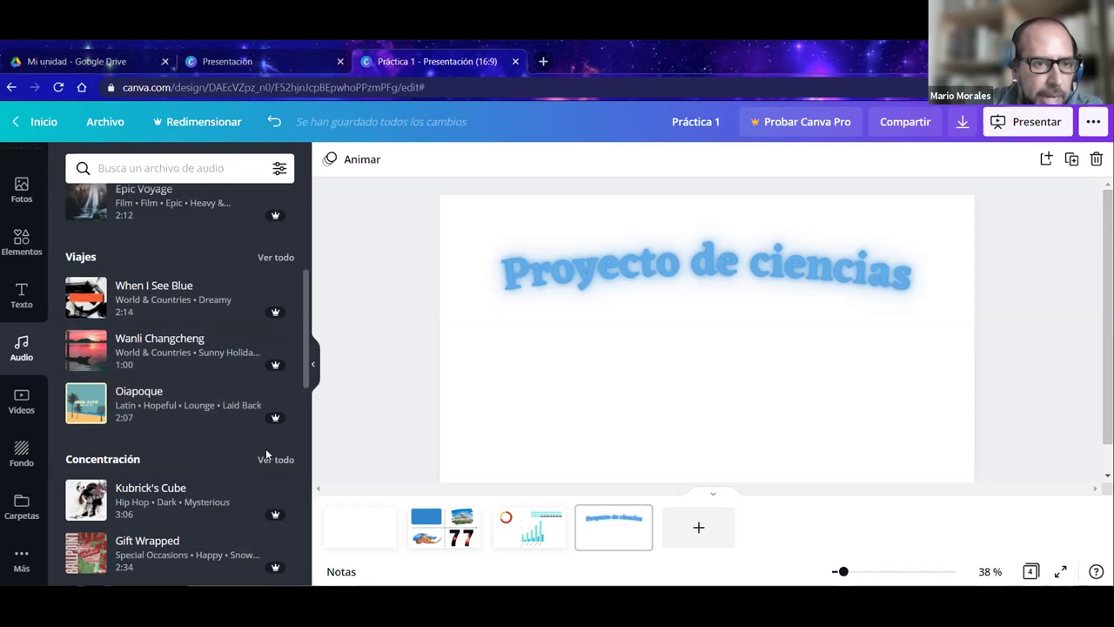
pyautogui.scroll(-5, 200, 468)
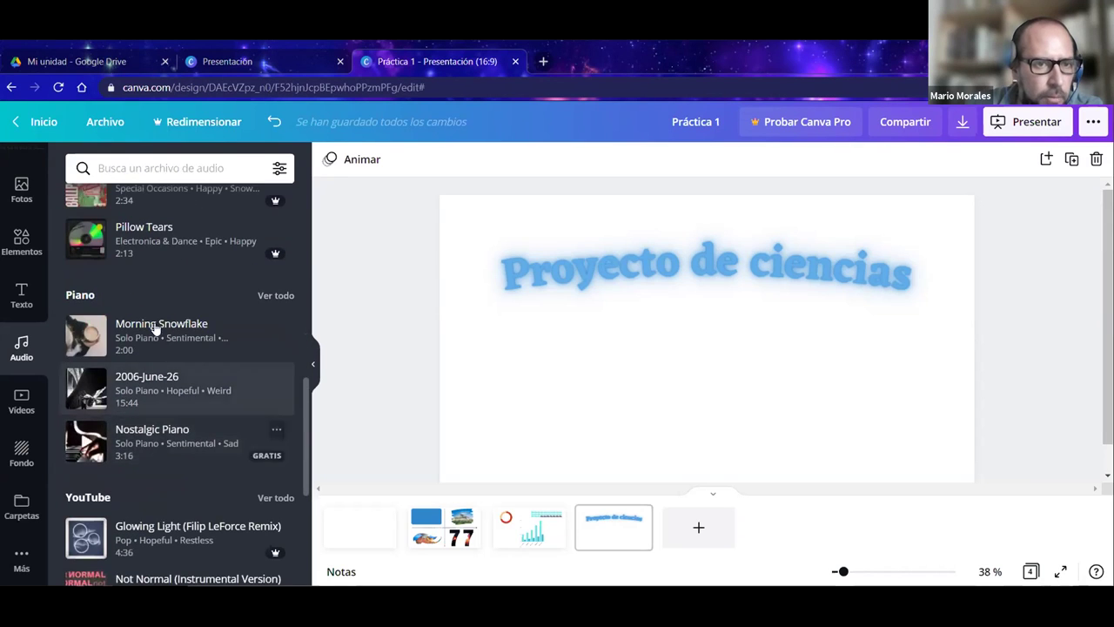
pyautogui.click(273, 296)
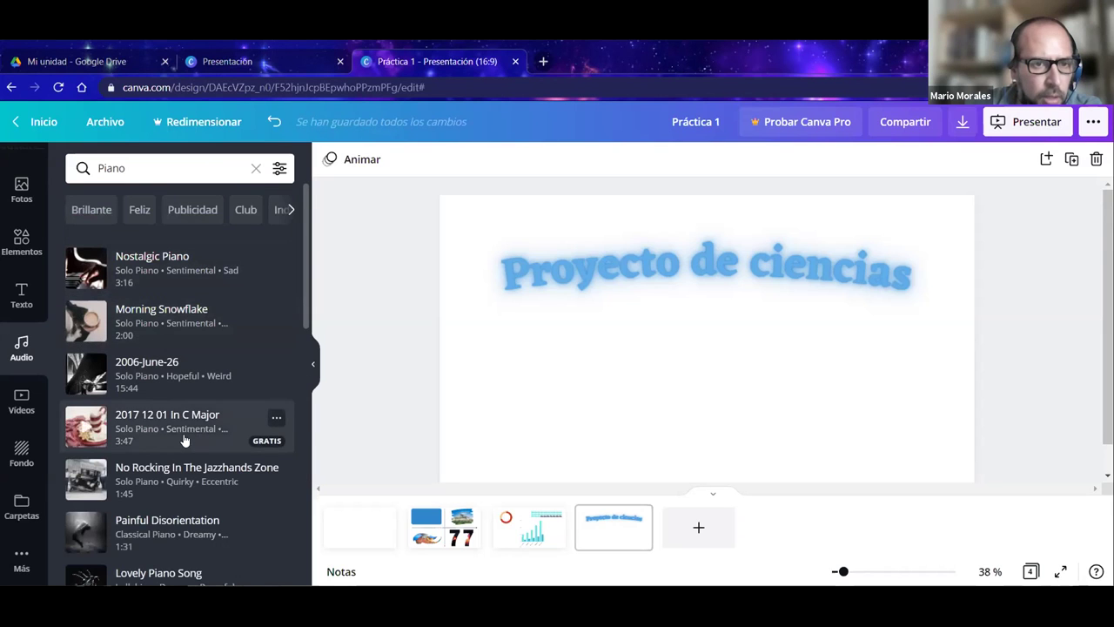
# Add the free piano track "2017 12 01 In C Major" to the presentation and play it.
pyautogui.click(150, 439)
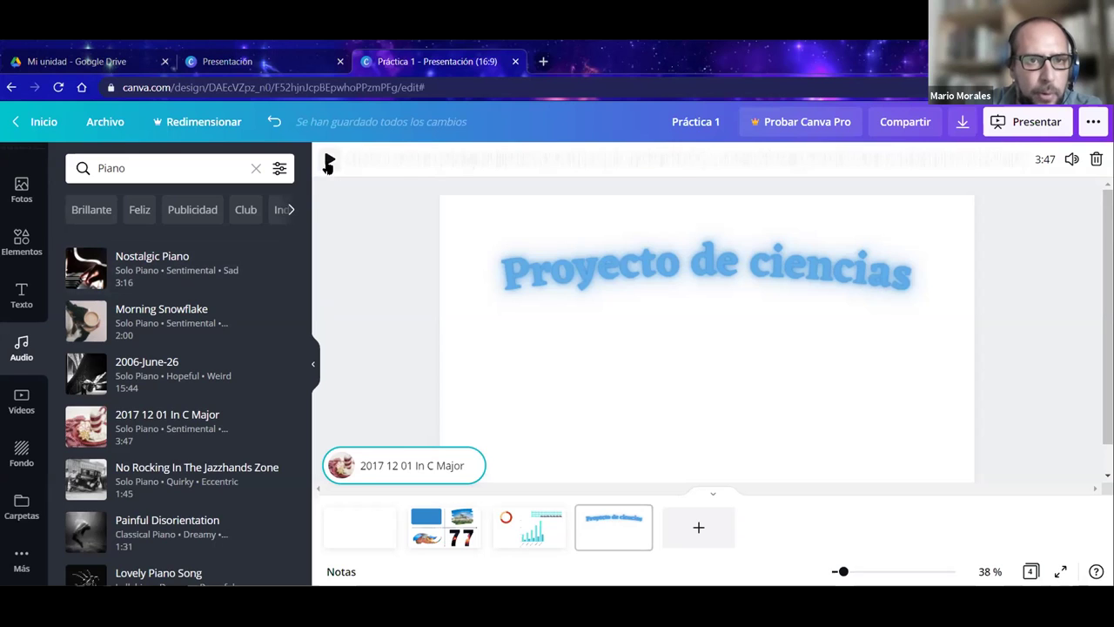
pyautogui.click(329, 162)
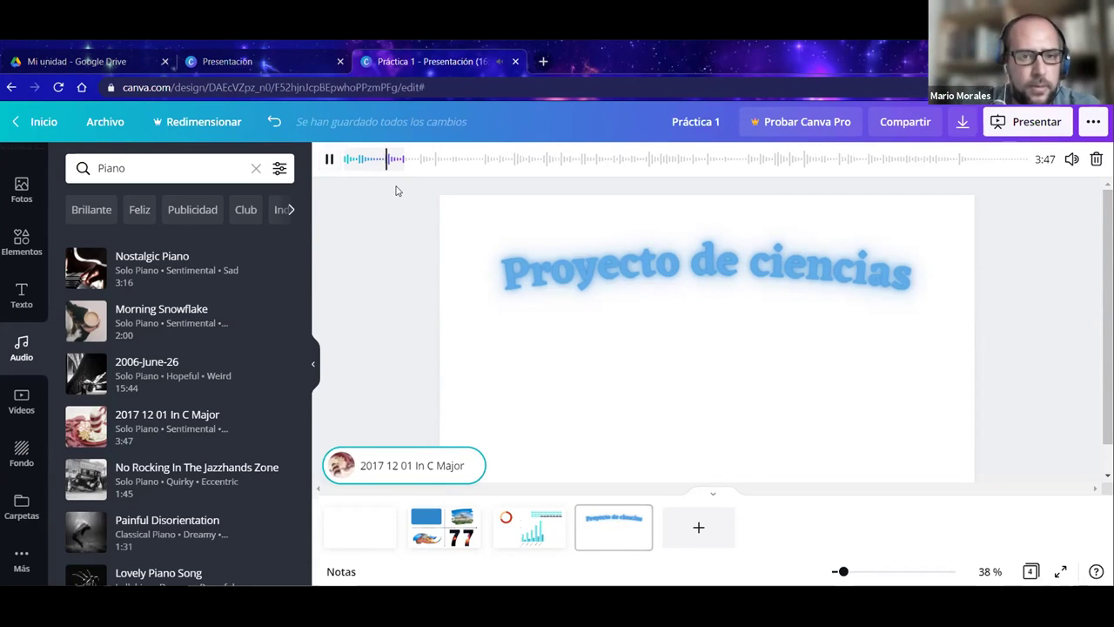
pyautogui.click(367, 322)
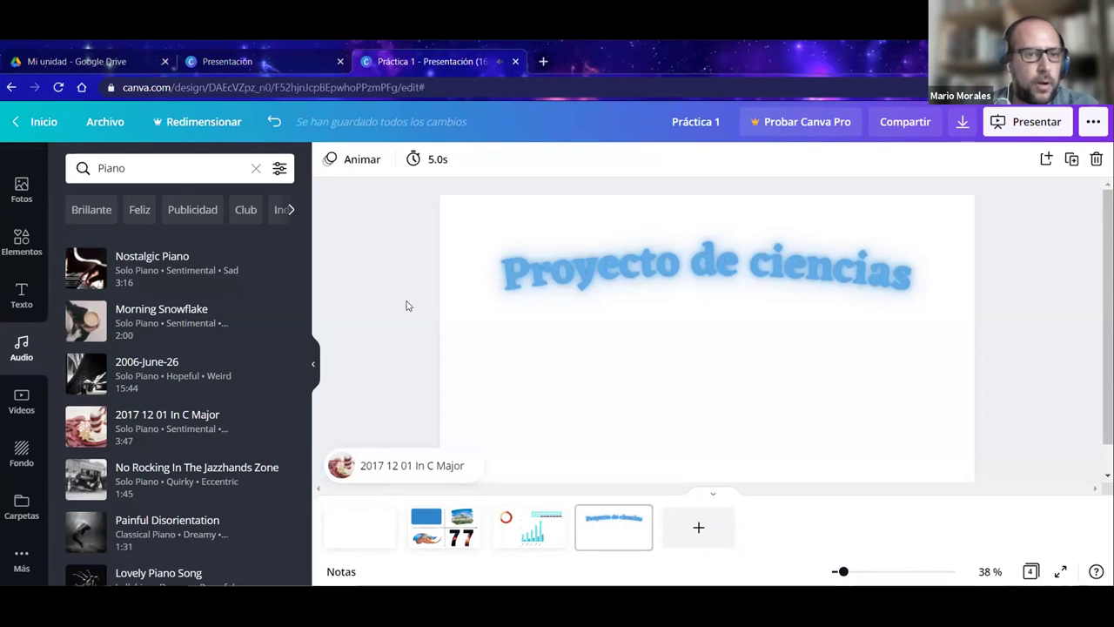
# Replace the soundtrack with "No Rocking In The Jazzhands Zone", playing it while shifting the used segment to a slightly later part.
pyautogui.click(150, 477)
pyautogui.click(327, 159)
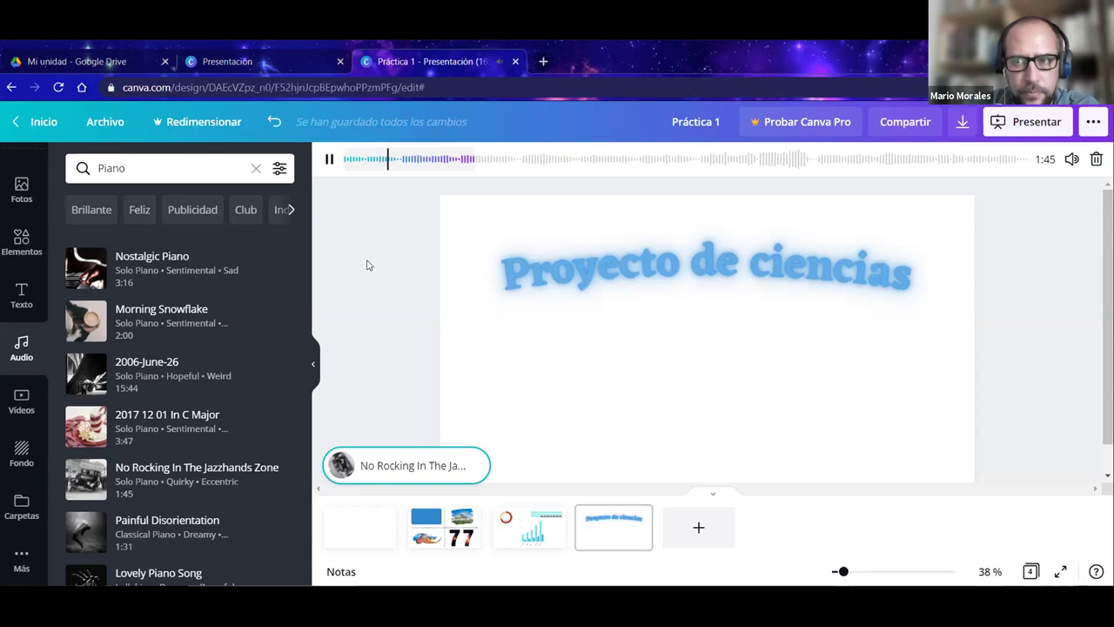
pyautogui.click(1010, 159)
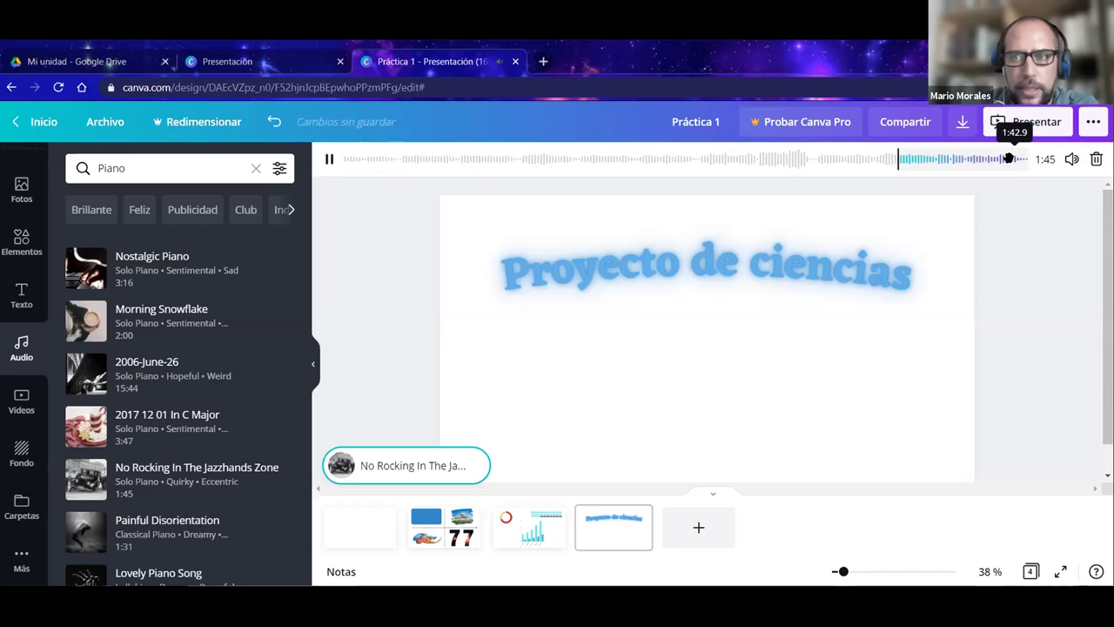
pyautogui.moveTo(1010, 158); pyautogui.dragTo(392, 177)
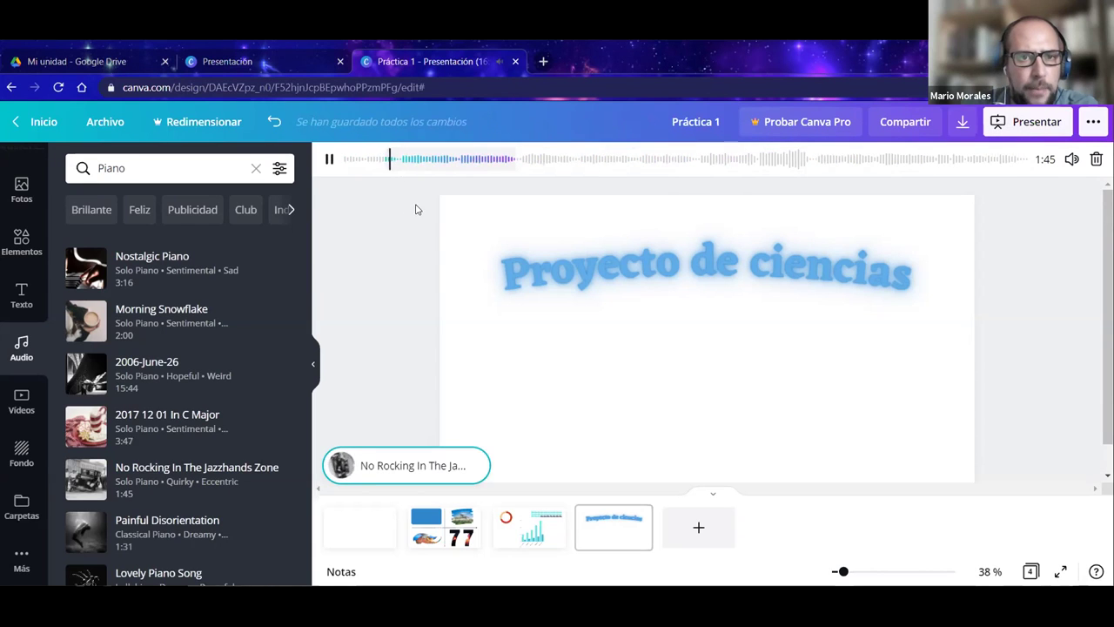
pyautogui.moveTo(408, 159); pyautogui.dragTo(494, 164)
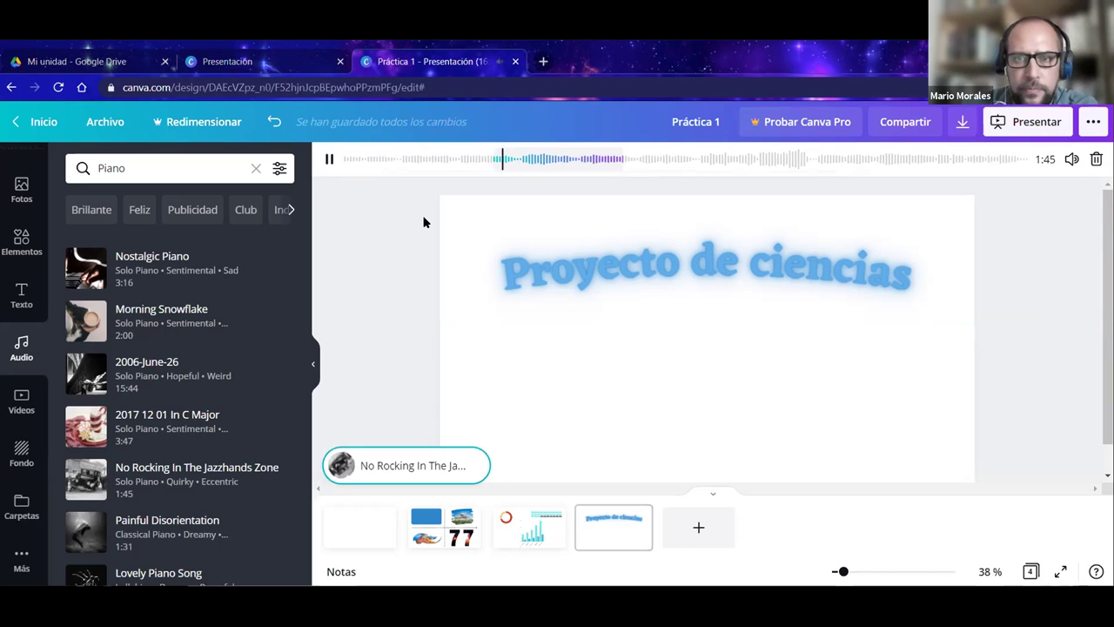
pyautogui.click(424, 222)
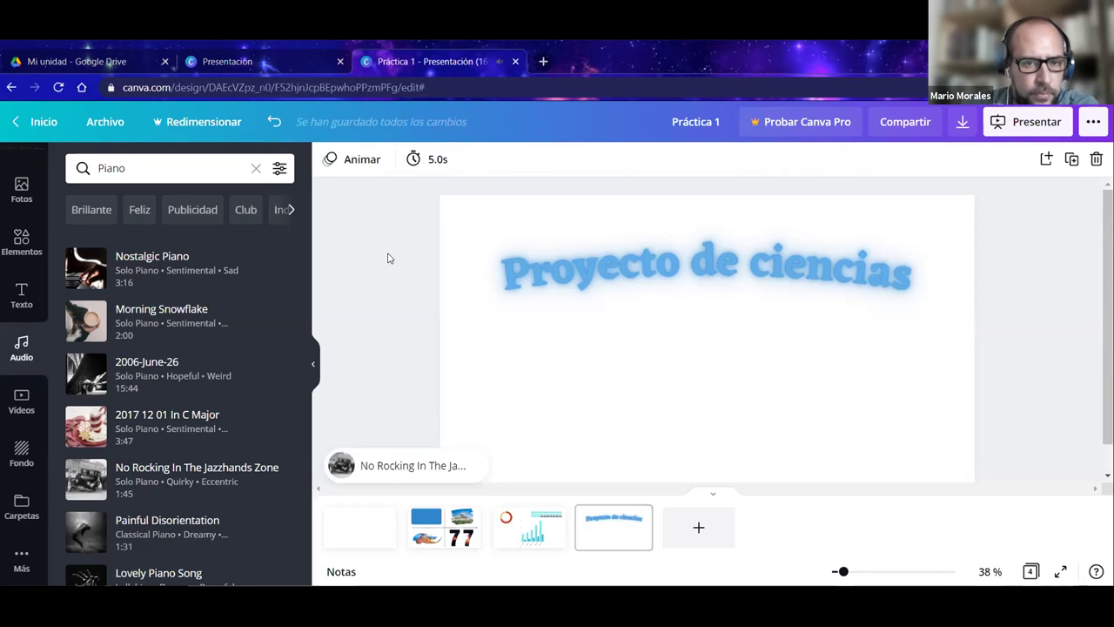
# Set the duration of the "Proyecto de ciencias" page to 11.5 seconds.
pyautogui.click(433, 160)
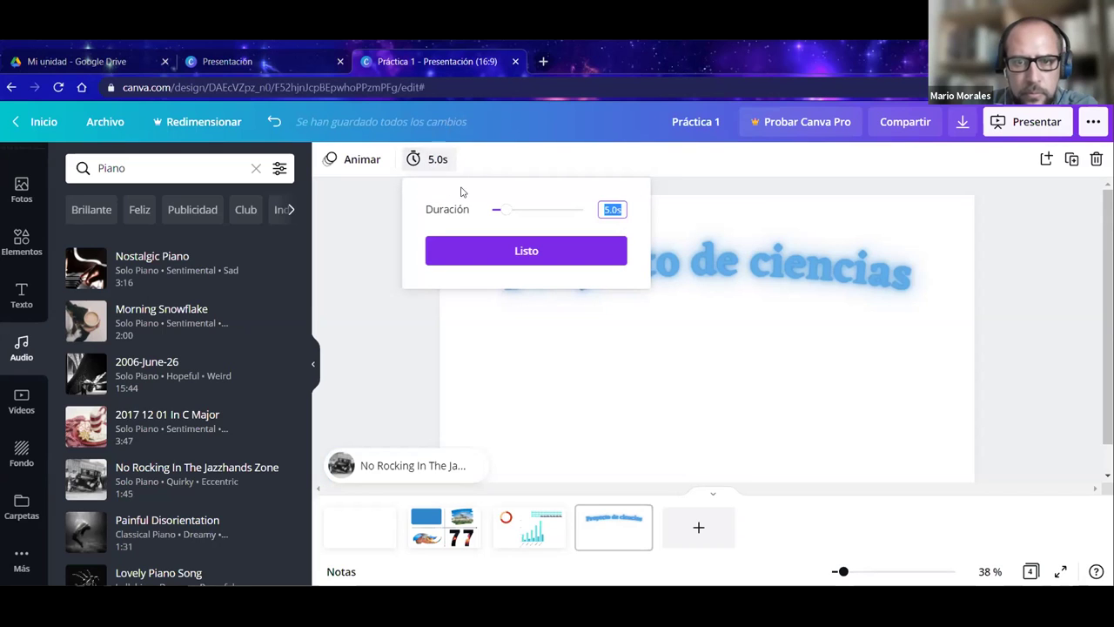
pyautogui.moveTo(508, 214); pyautogui.dragTo(525, 209)
pyautogui.click(525, 251)
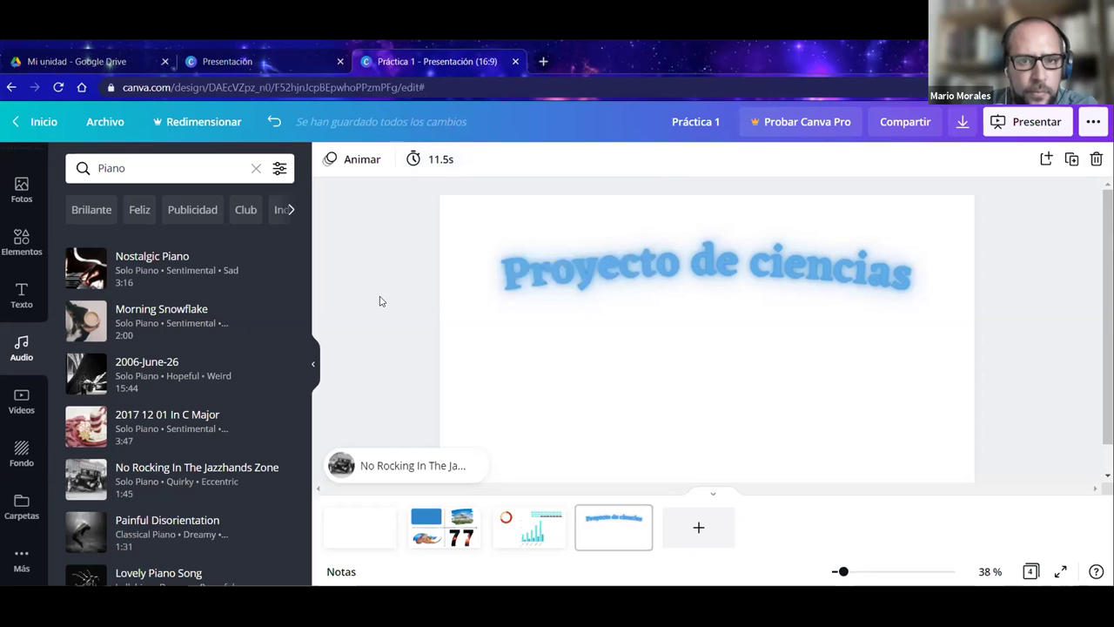
# Preview the title page with its audio as a full-screen presentation of type Estándar, and return to editing.
pyautogui.click(1018, 125)
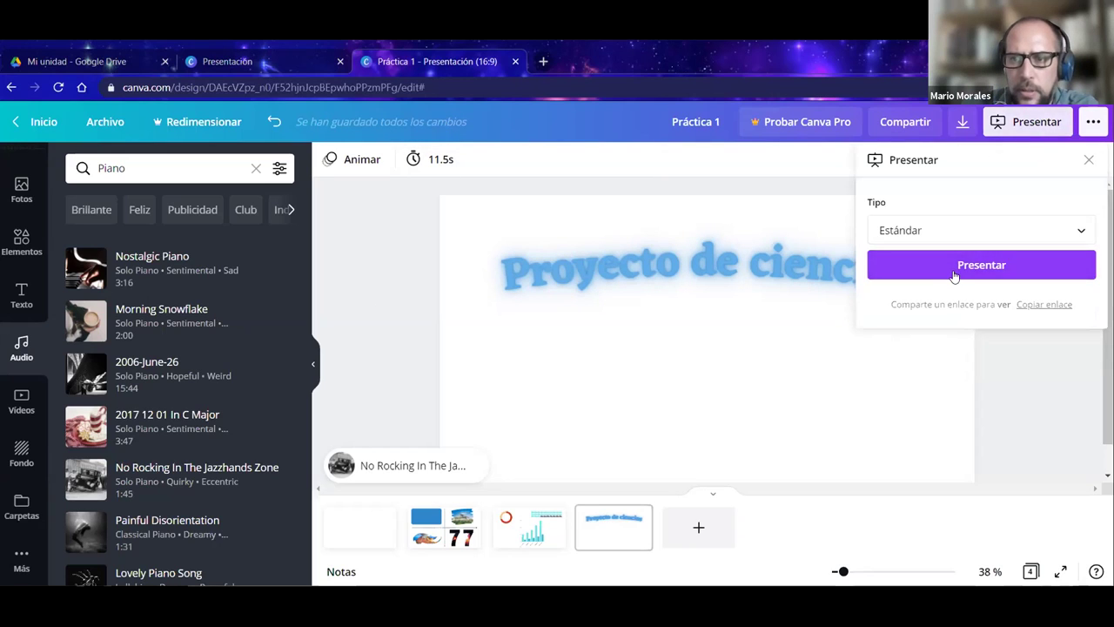
pyautogui.click(955, 275)
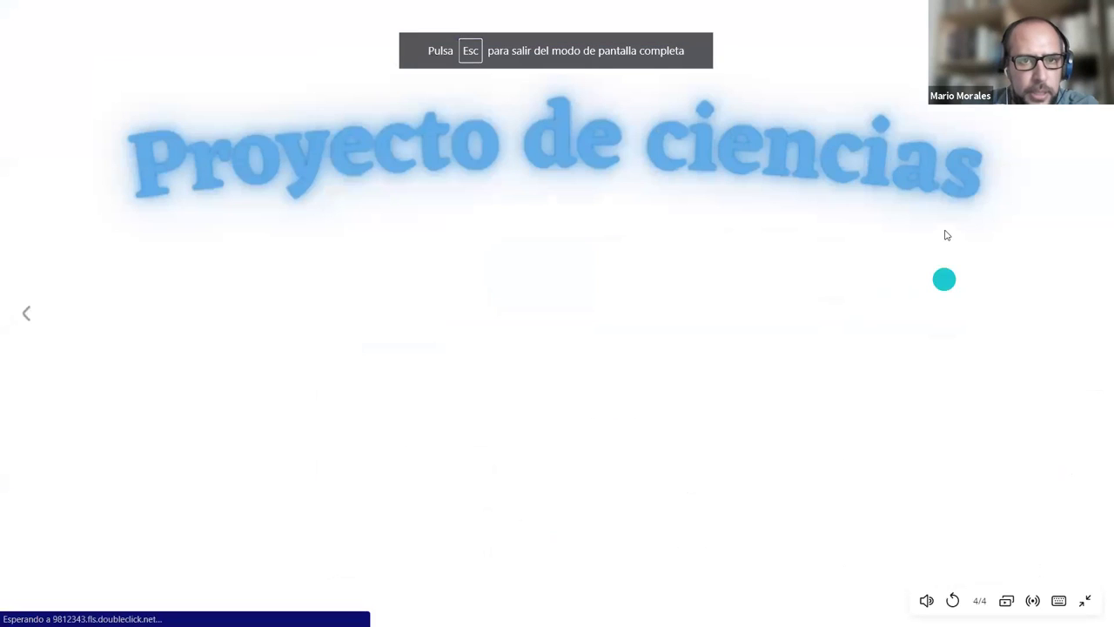
pyautogui.click(951, 315)
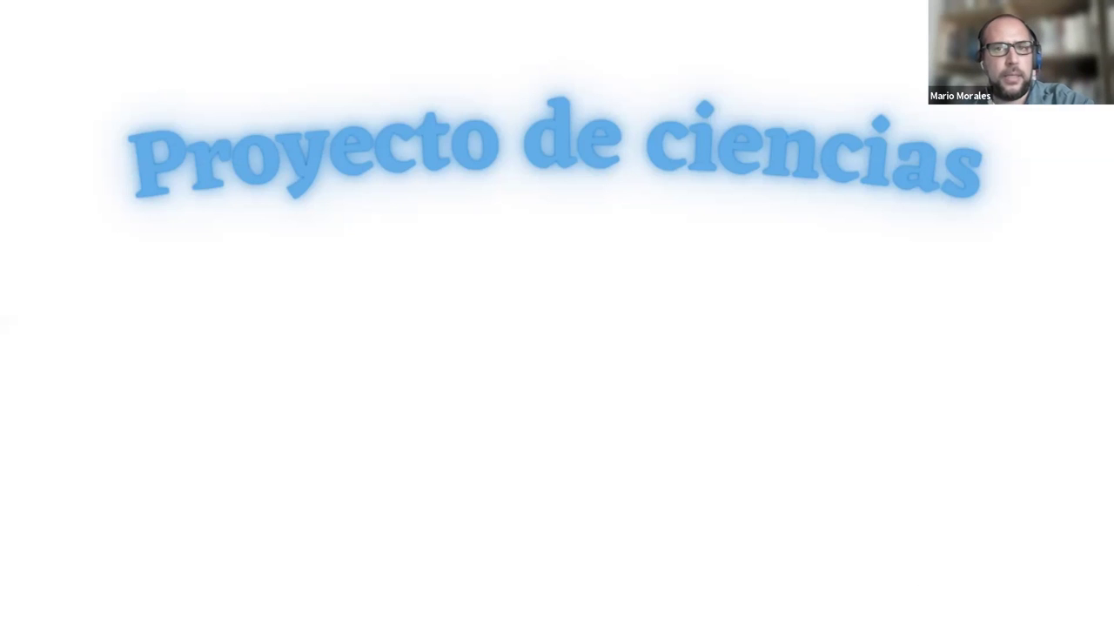
pyautogui.press('Escape')
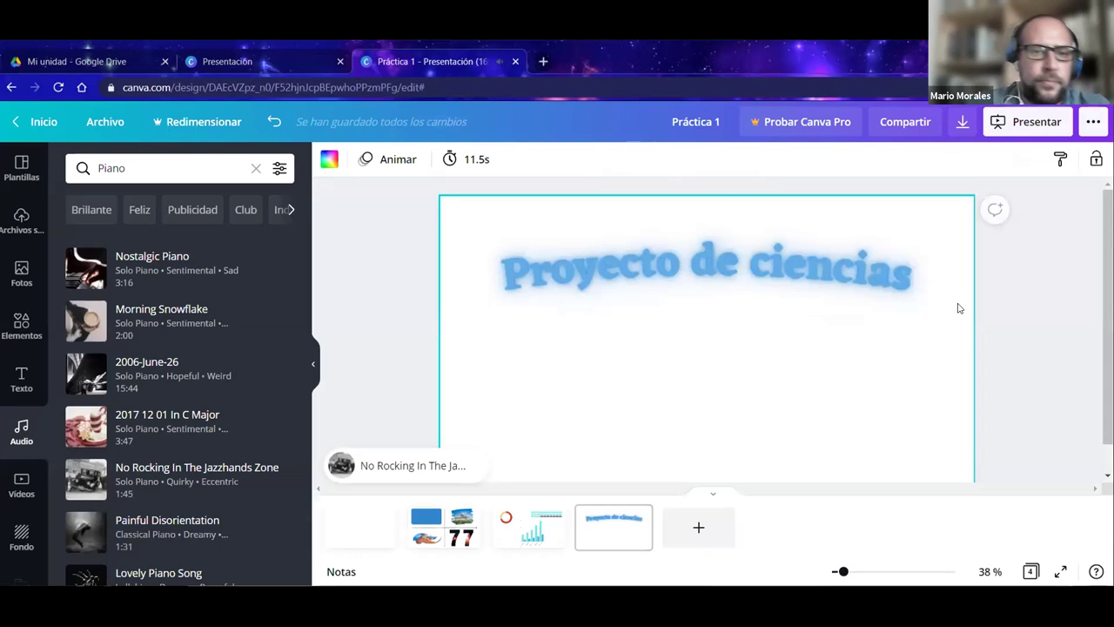
pyautogui.click(401, 282)
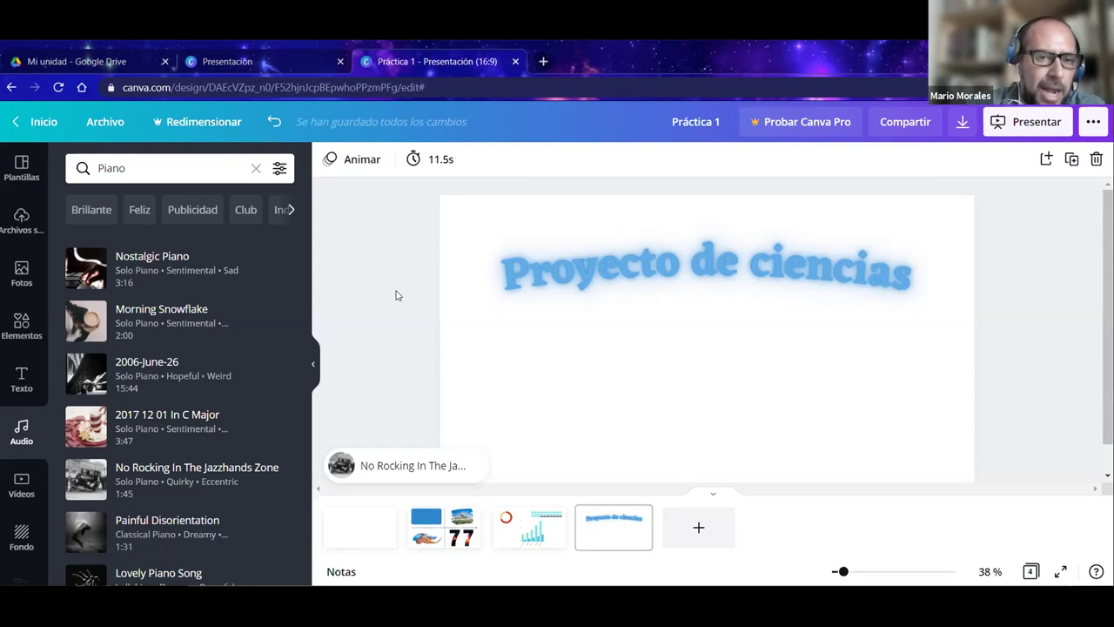
# Look through the remaining Piano tracks, clear the audio search and review the recently used tracks.
pyautogui.scroll(-5, 162, 425)
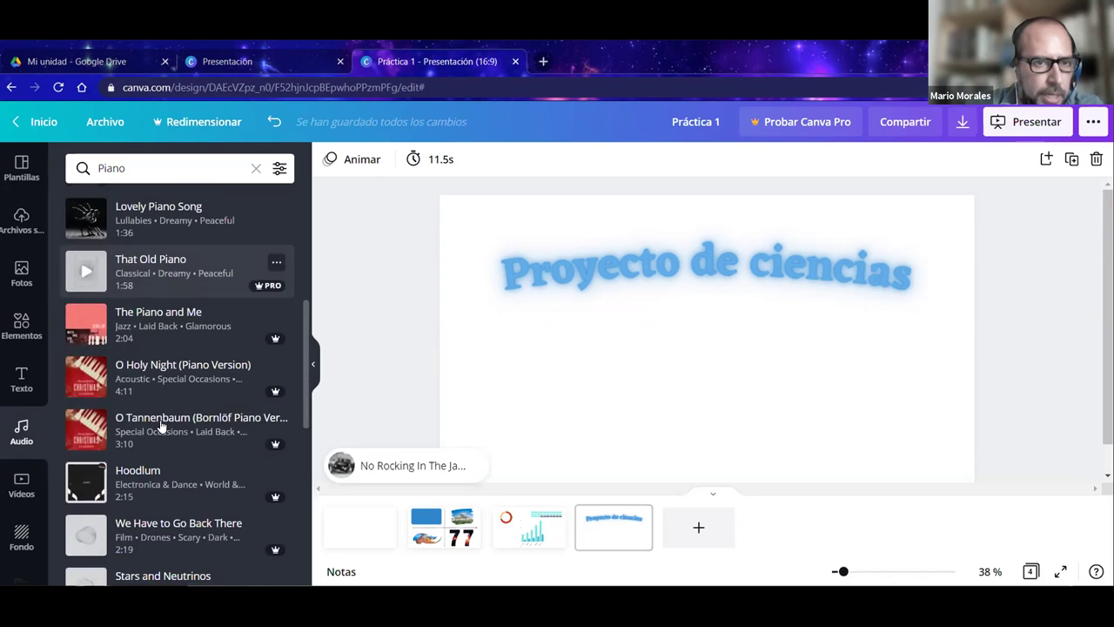
pyautogui.scroll(-6, 161, 425)
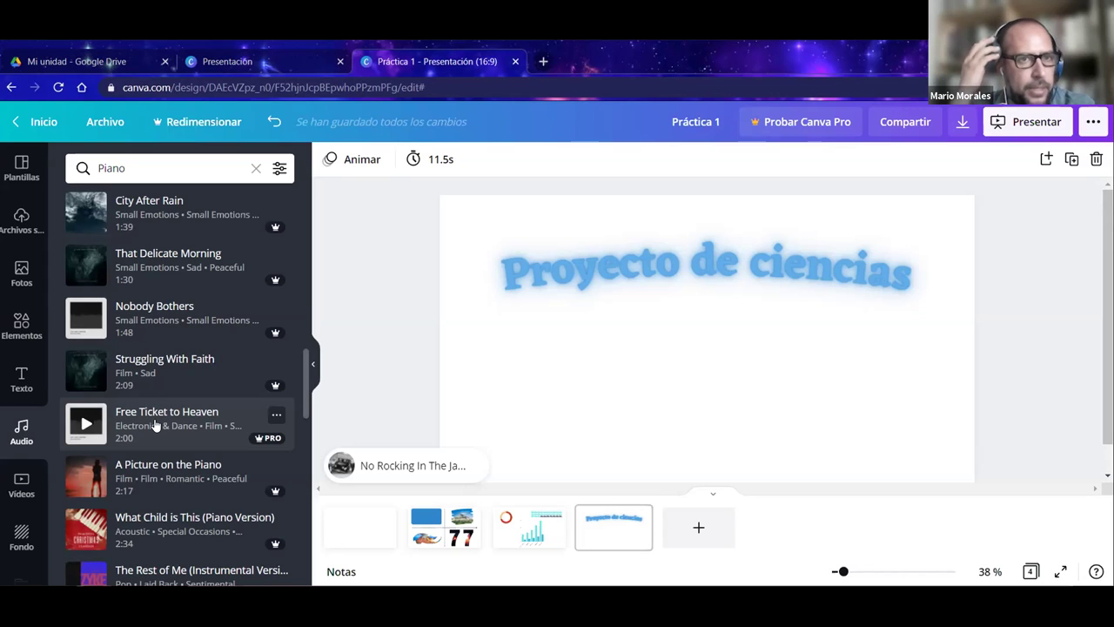
pyautogui.click(256, 168)
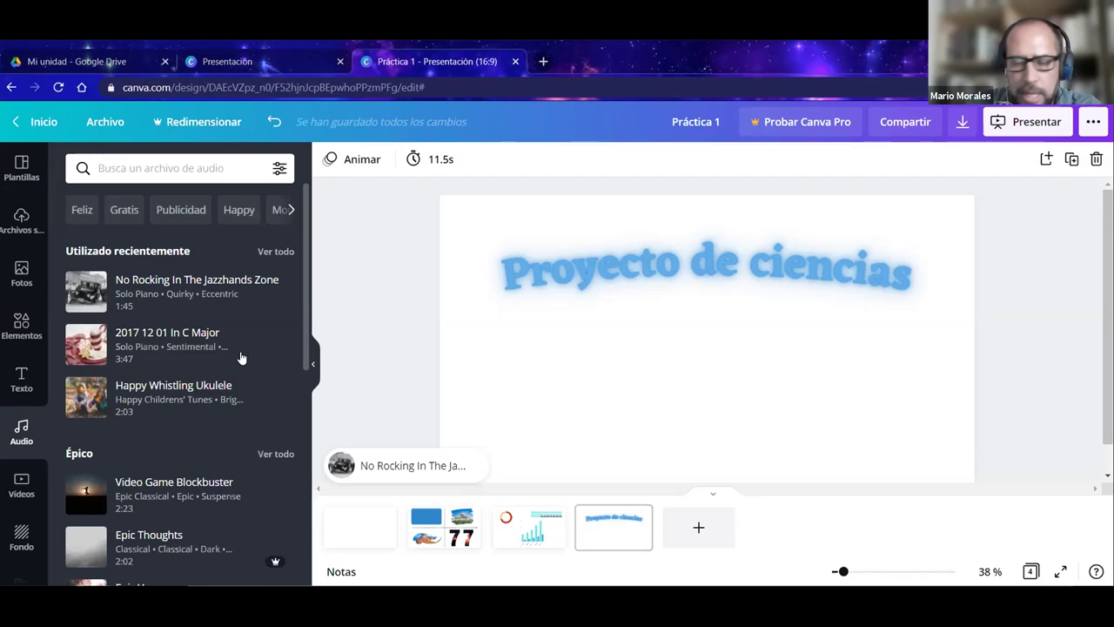
pyautogui.scroll(-3, 157, 474)
pyautogui.scroll(5, 167, 460)
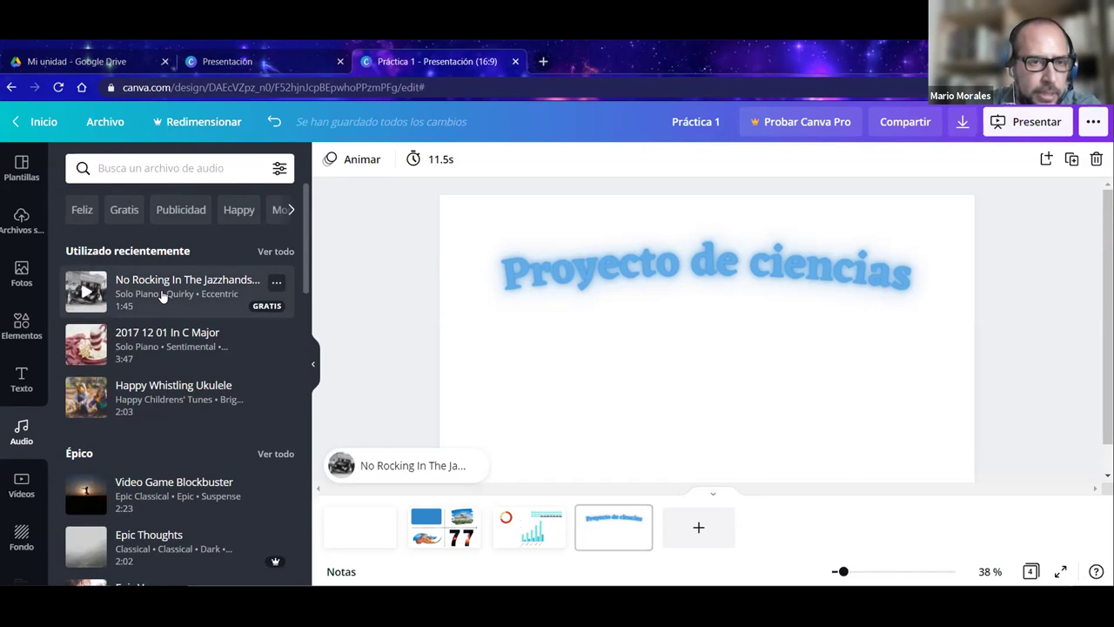
# Replace the soundtrack with "Happy Whistling Ukulele", play it, move its used segment back to the song's start and pause it.
pyautogui.click(159, 393)
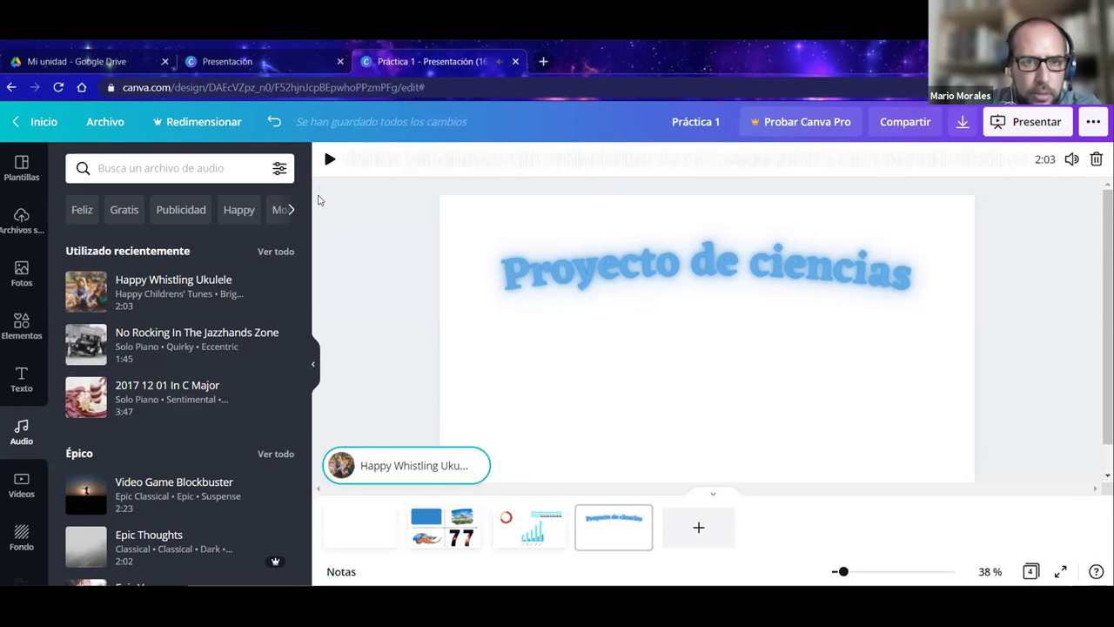
pyautogui.click(329, 160)
pyautogui.moveTo(415, 166); pyautogui.dragTo(1060, 177)
pyautogui.moveTo(893, 163); pyautogui.dragTo(259, 182)
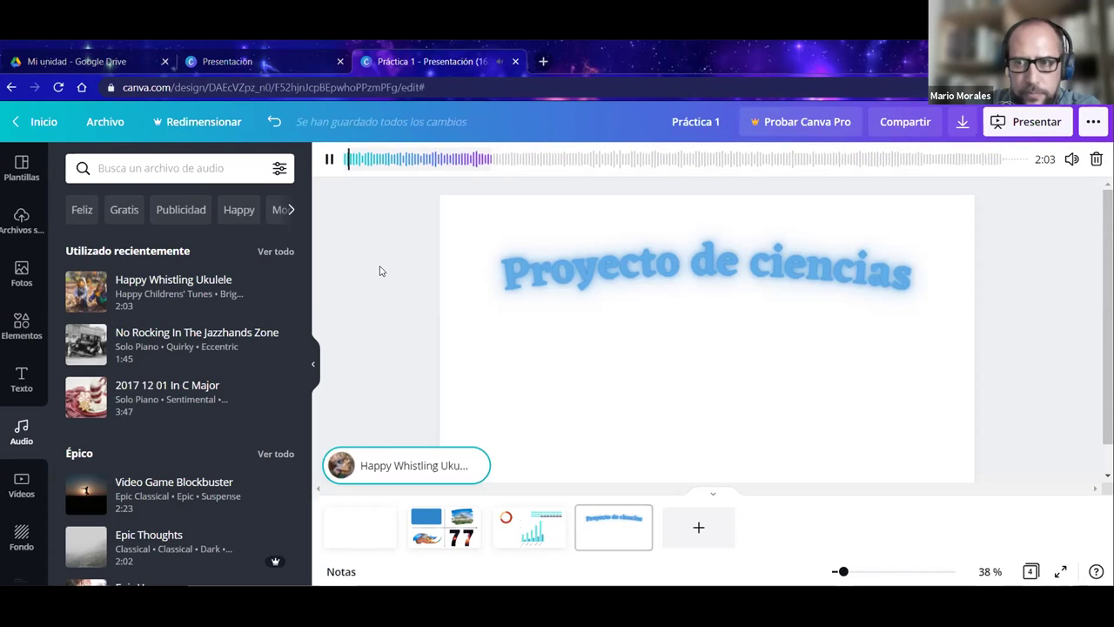
pyautogui.click(329, 162)
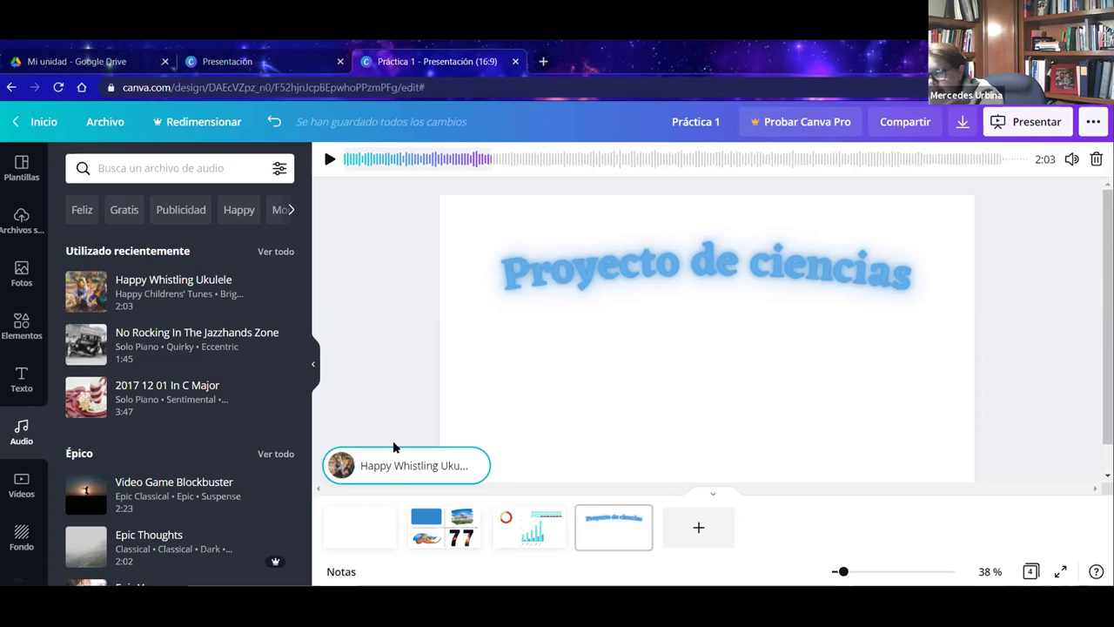
# Check on the blank first page and the second page that the "Happy Whistling Ukulele" soundtrack applies to them.
pyautogui.click(357, 530)
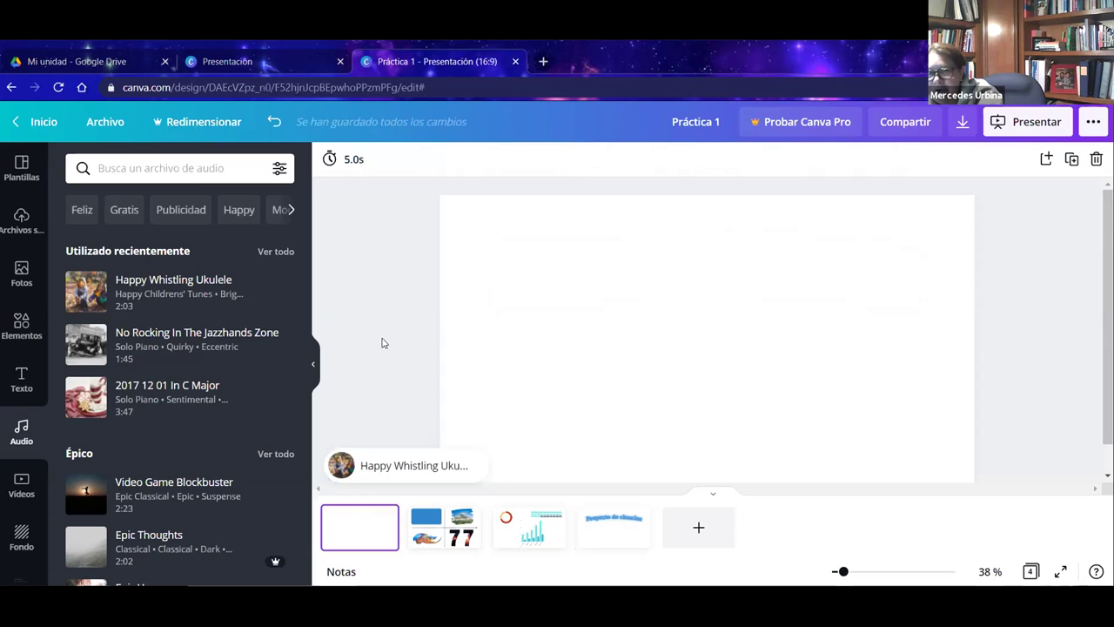
pyautogui.click(387, 471)
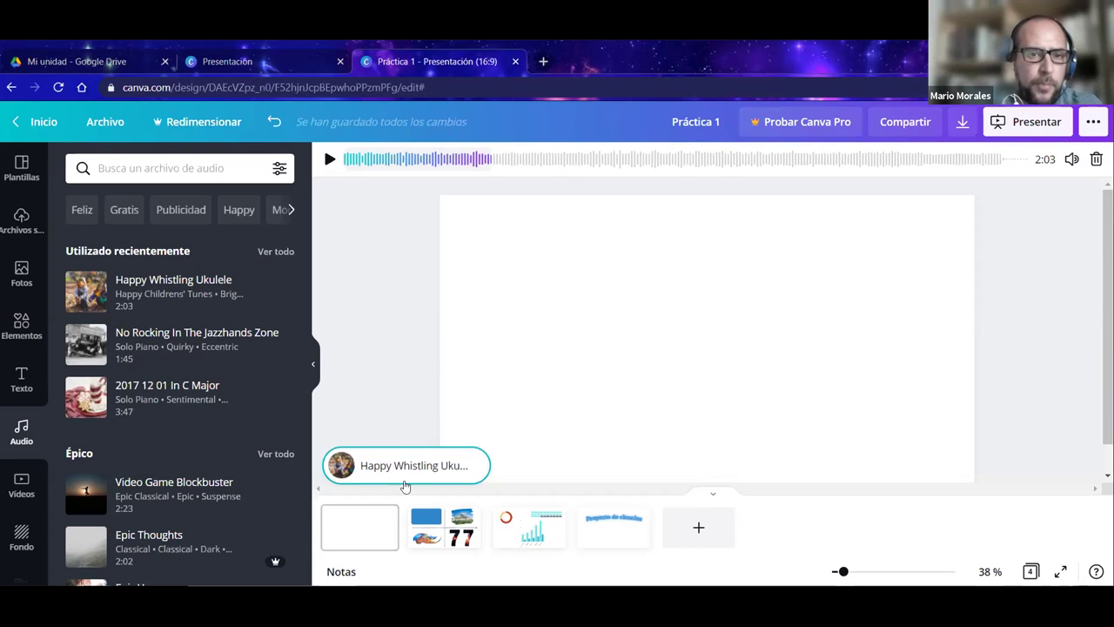
pyautogui.click(379, 390)
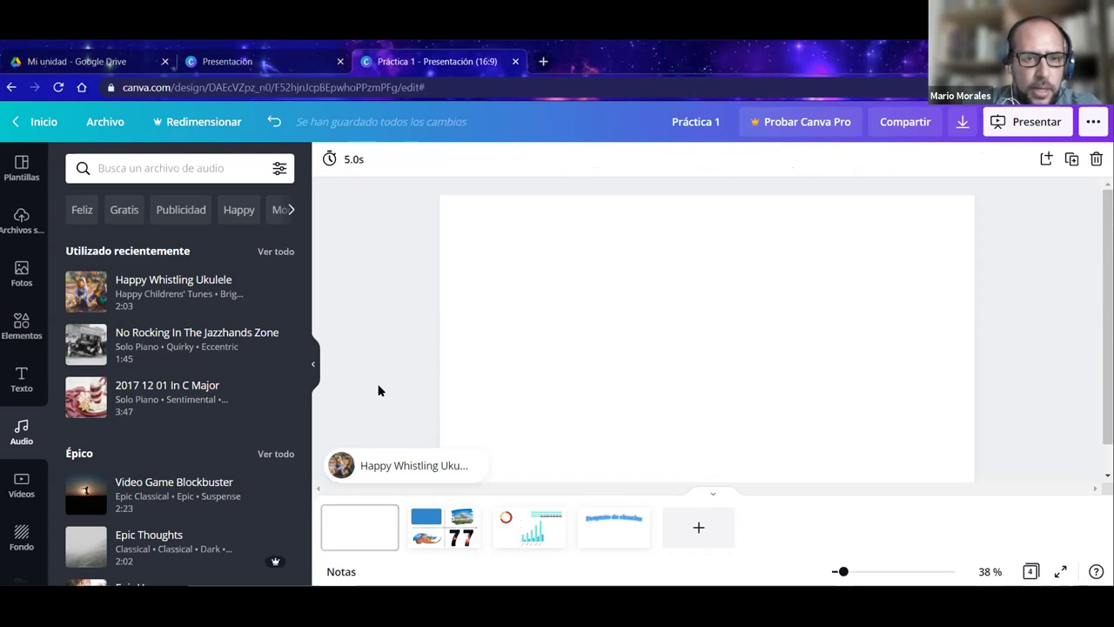
pyautogui.click(374, 532)
pyautogui.click(374, 466)
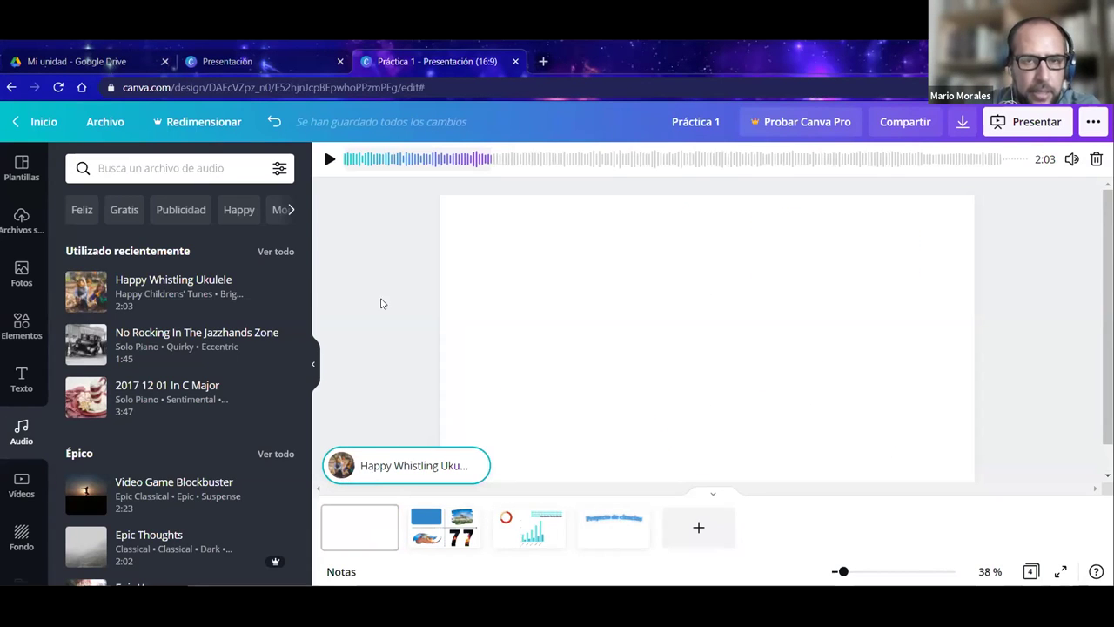
pyautogui.click(396, 400)
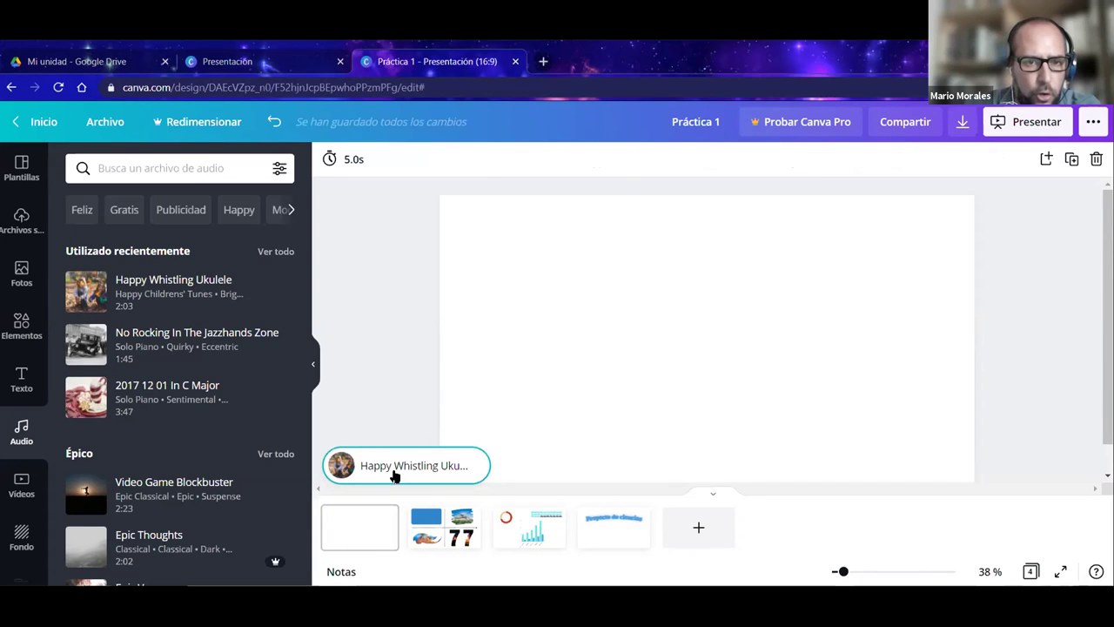
pyautogui.click(393, 474)
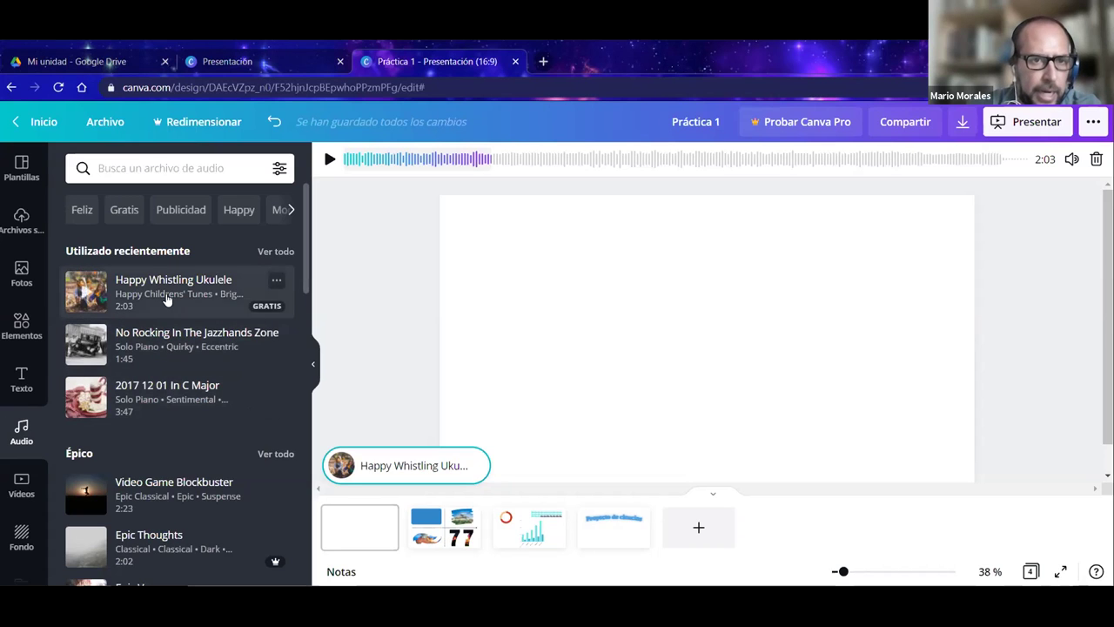
pyautogui.click(437, 520)
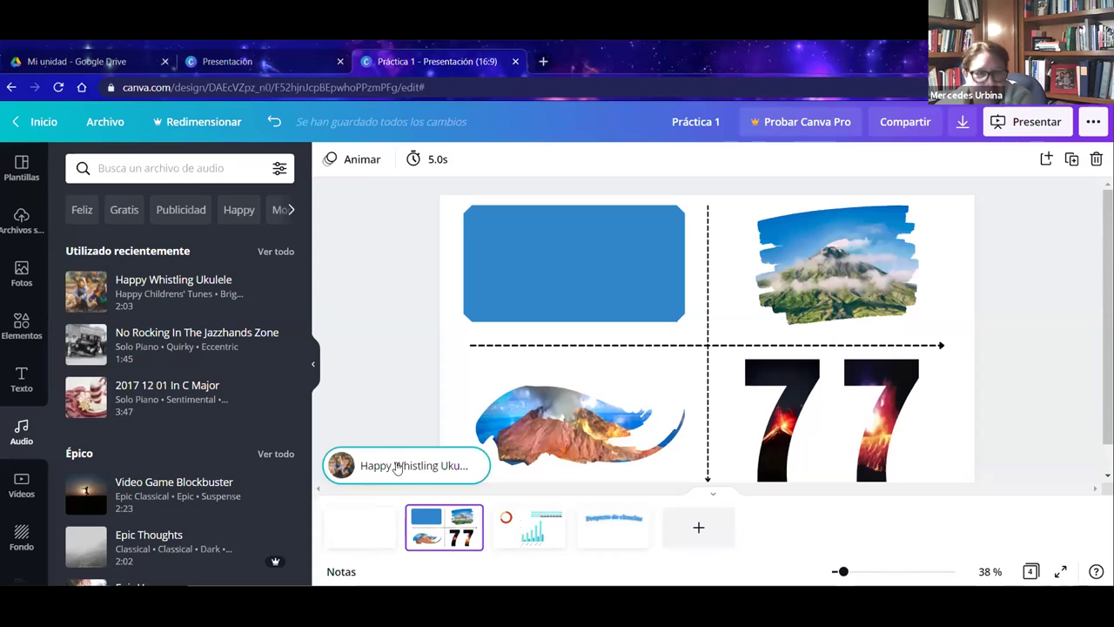
# On the second page, move the used segment of the "Happy Whistling Ukulele" soundtrack to a later part of the song.
pyautogui.click(397, 467)
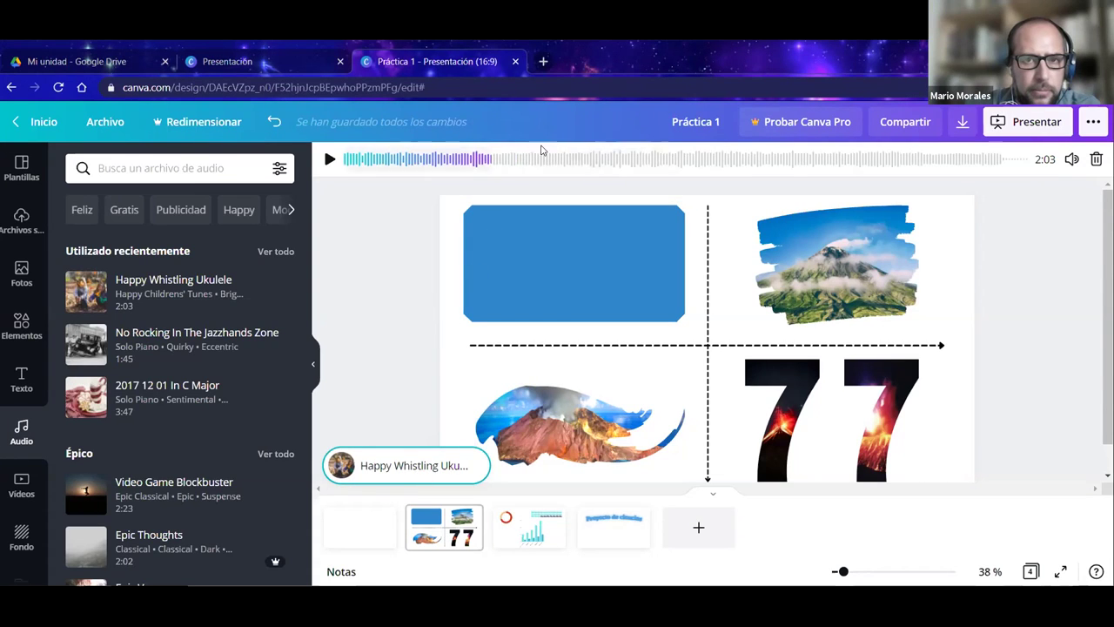
pyautogui.click(514, 159)
pyautogui.moveTo(510, 159); pyautogui.dragTo(502, 158)
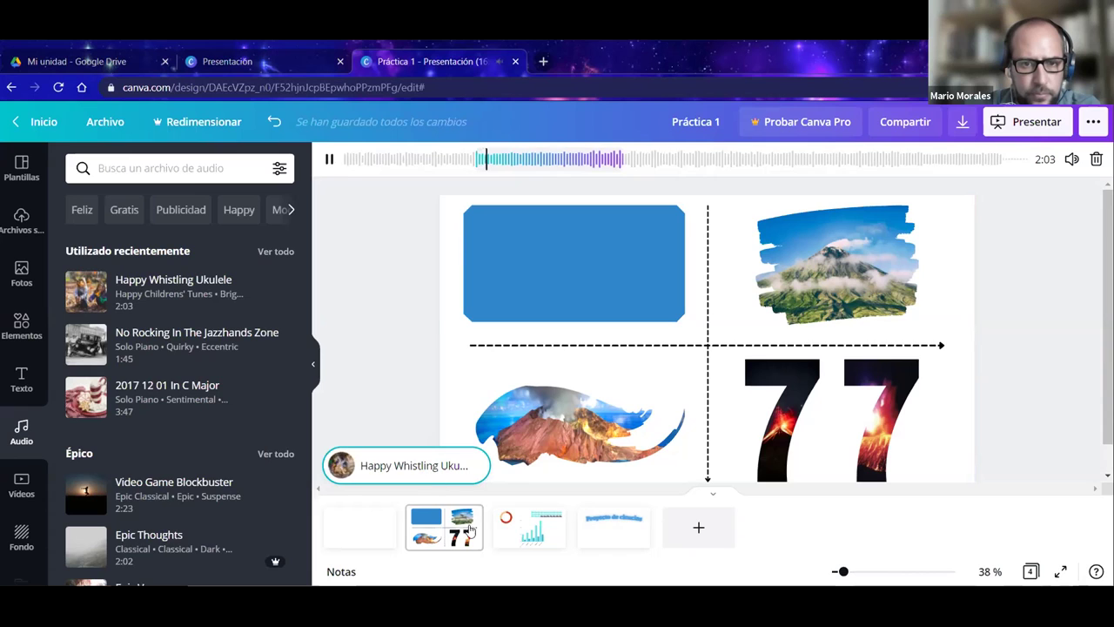
# From the chart page, move the soundtrack's used segment further along to the middle of the song.
pyautogui.click(523, 526)
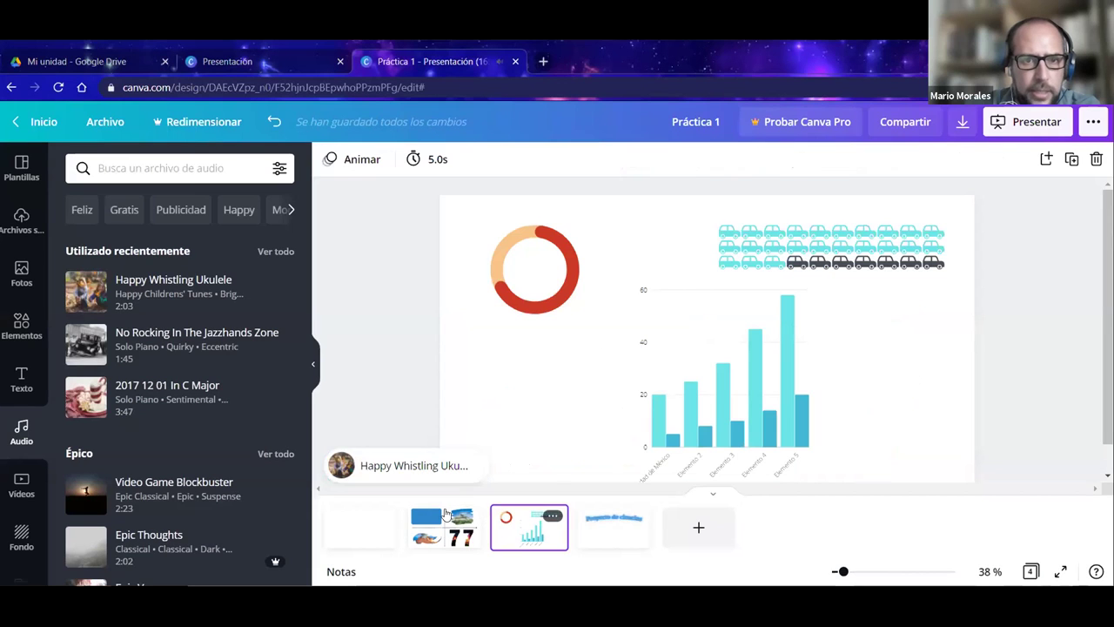
pyautogui.click(398, 465)
pyautogui.moveTo(553, 159); pyautogui.dragTo(697, 163)
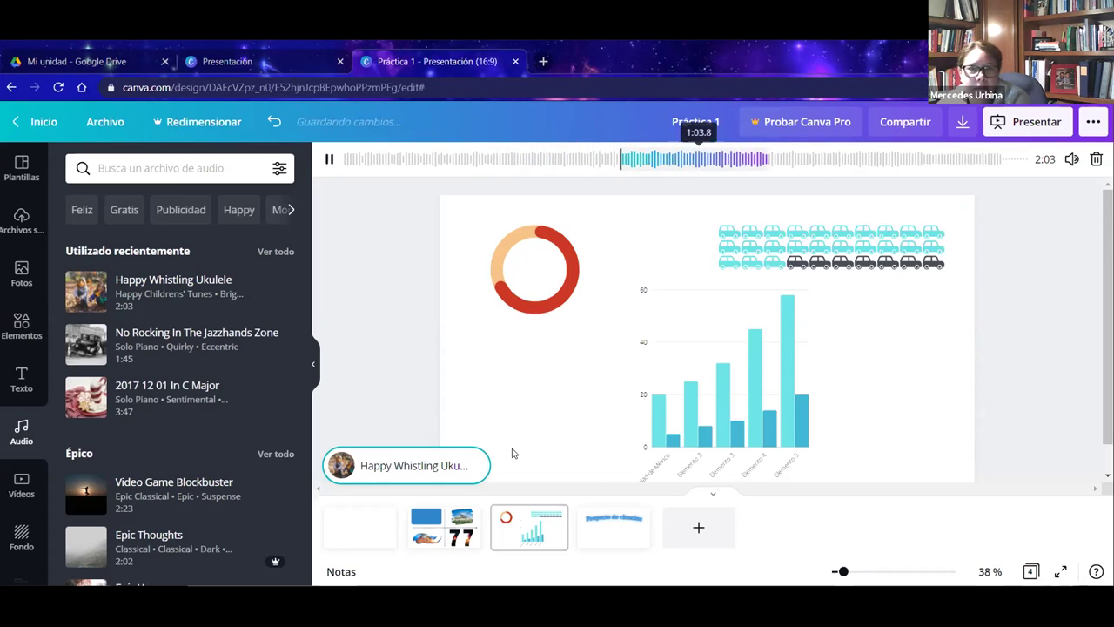
# From the "Proyecto de ciencias" page, move the soundtrack's used segment close to the end of the song.
pyautogui.click(598, 538)
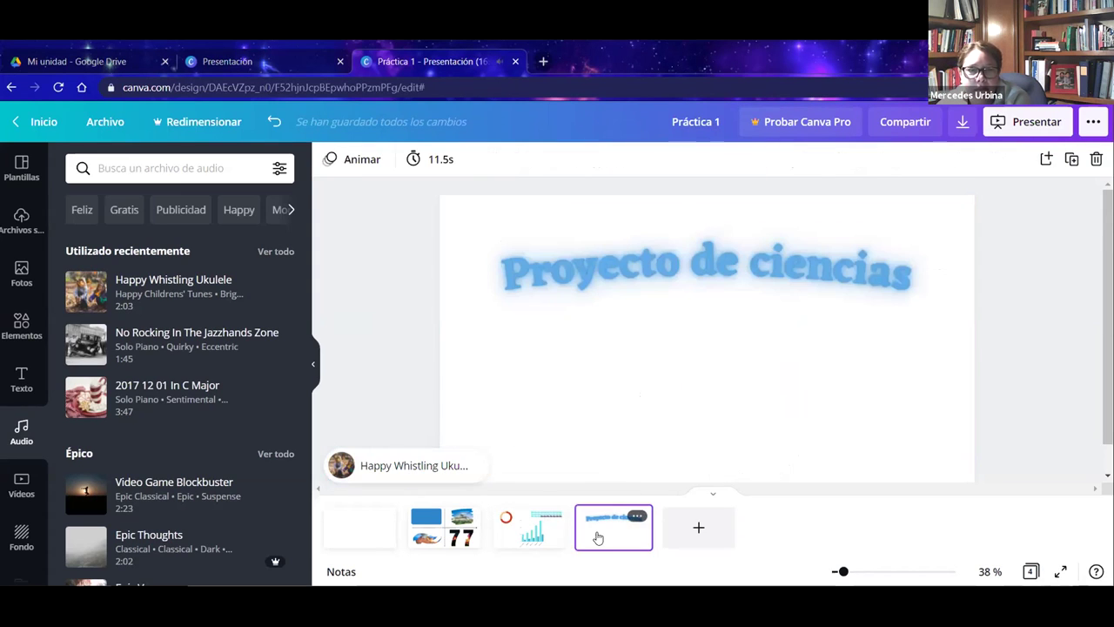
pyautogui.click(396, 470)
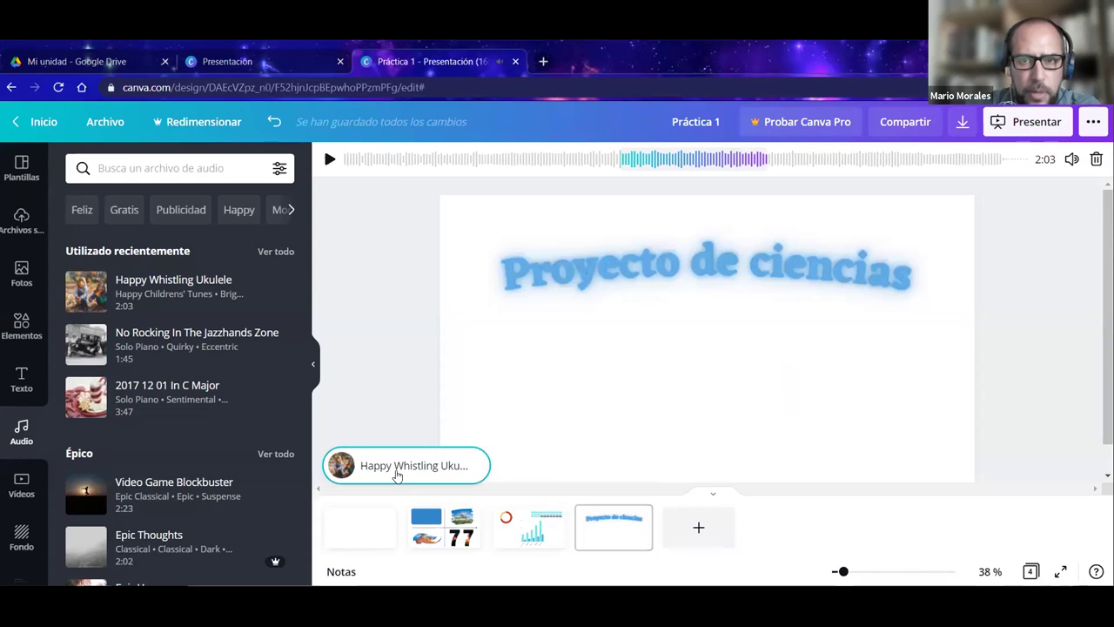
pyautogui.moveTo(683, 160)
pyautogui.mouseDown()
pyautogui.moveTo(809, 159)
pyautogui.moveTo(833, 232)
pyautogui.moveTo(801, 160)
pyautogui.moveTo(851, 164)
pyautogui.mouseUp()
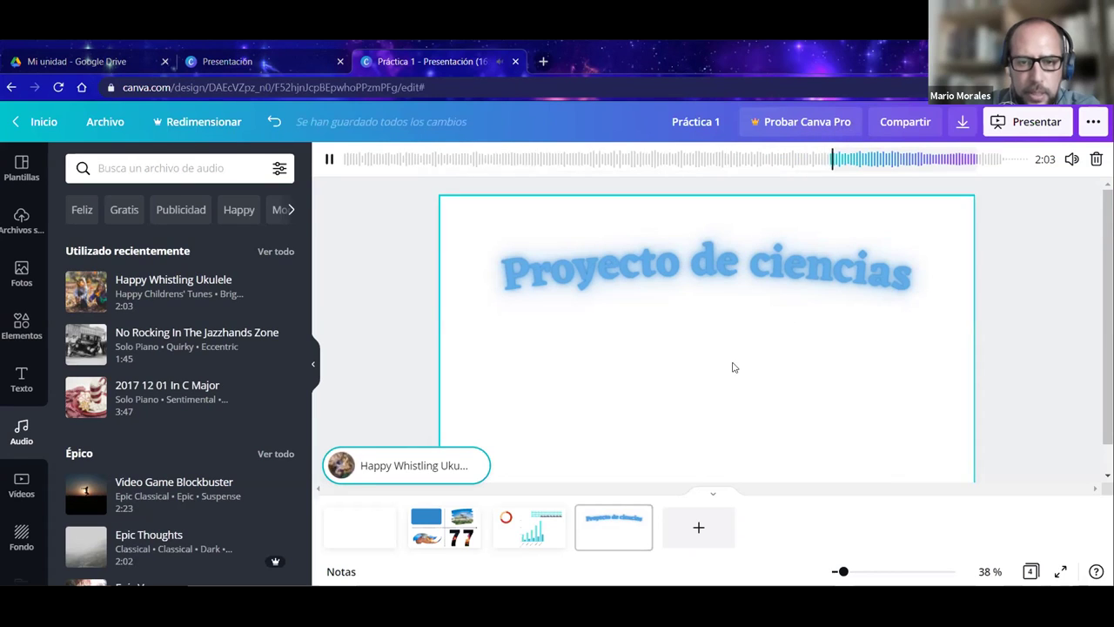
pyautogui.click(401, 409)
# Preview all pages with the soundtrack from the first page as a full-screen Estándar presentation, and return to editing.
pyautogui.click(373, 527)
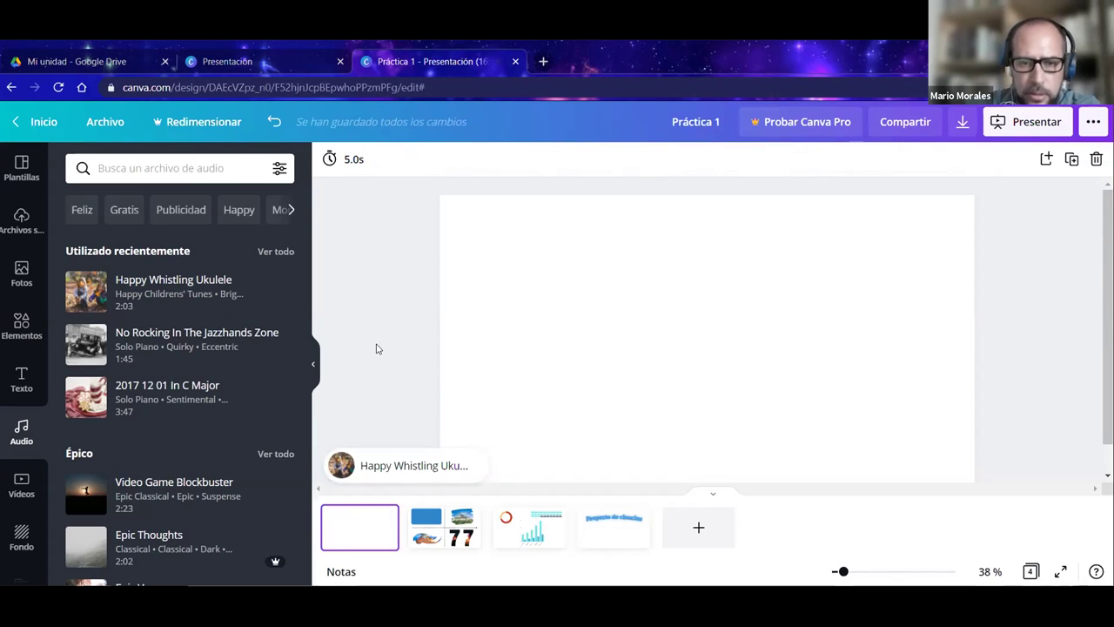
pyautogui.click(1036, 122)
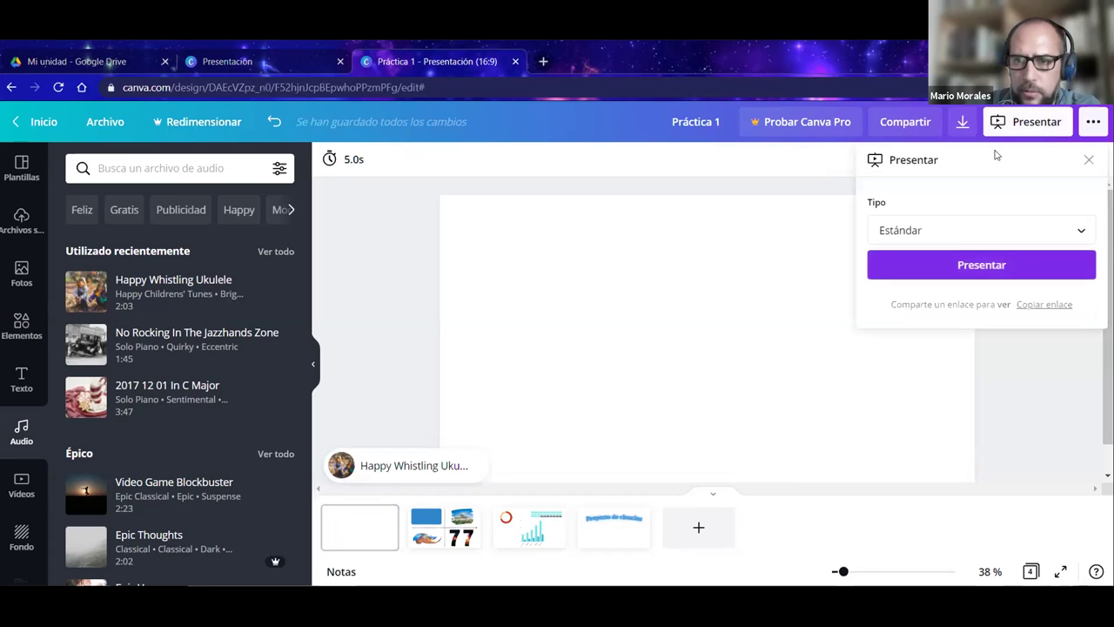
pyautogui.click(948, 268)
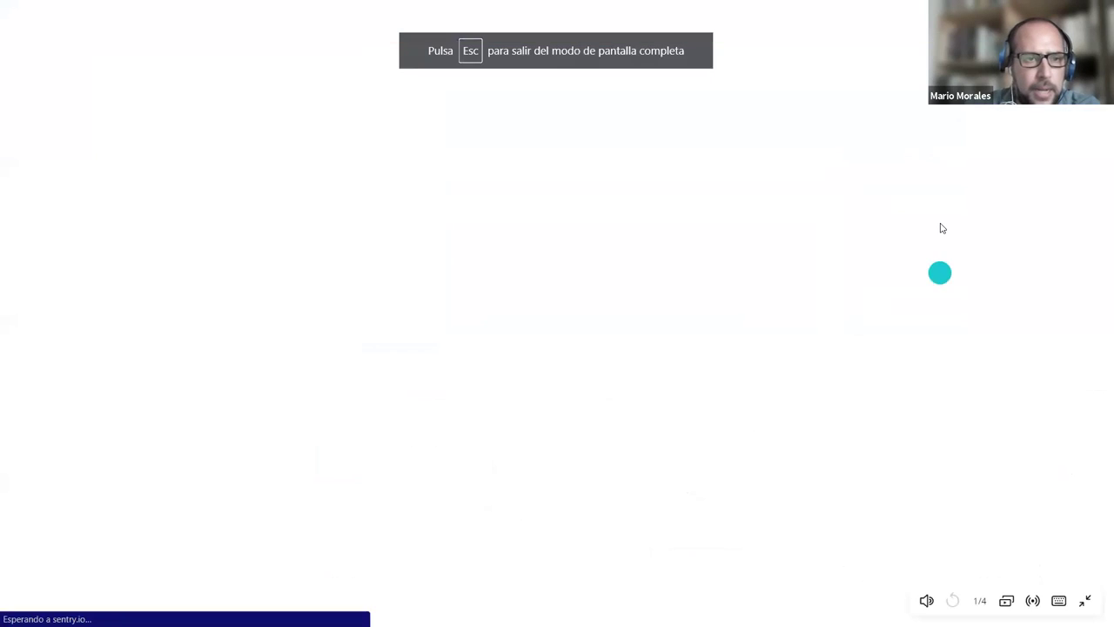
pyautogui.click(885, 362)
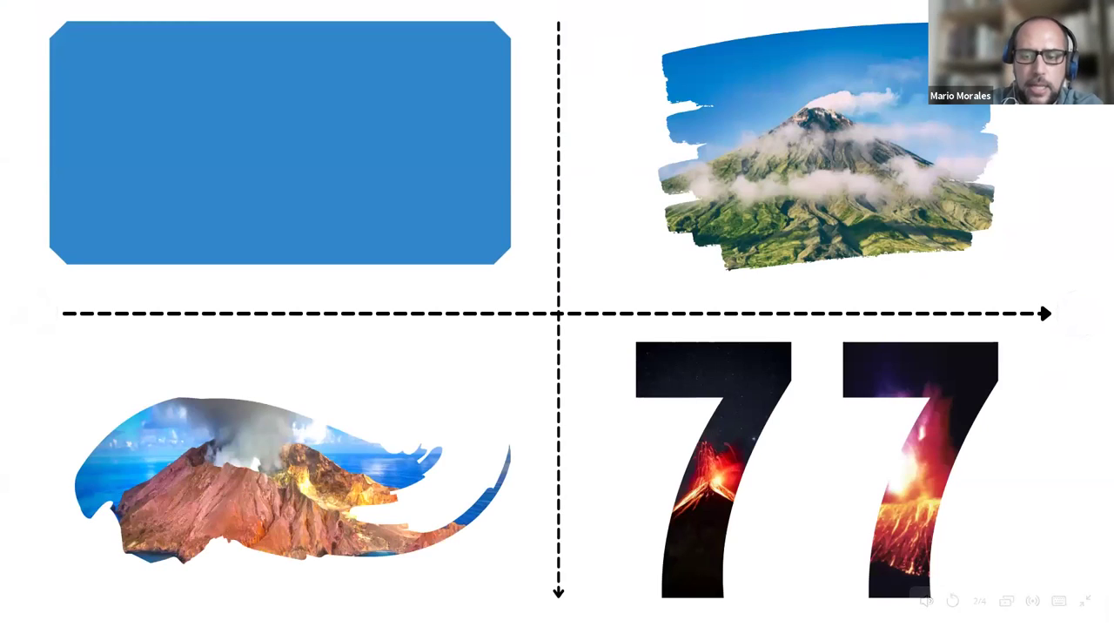
pyautogui.press('Right')
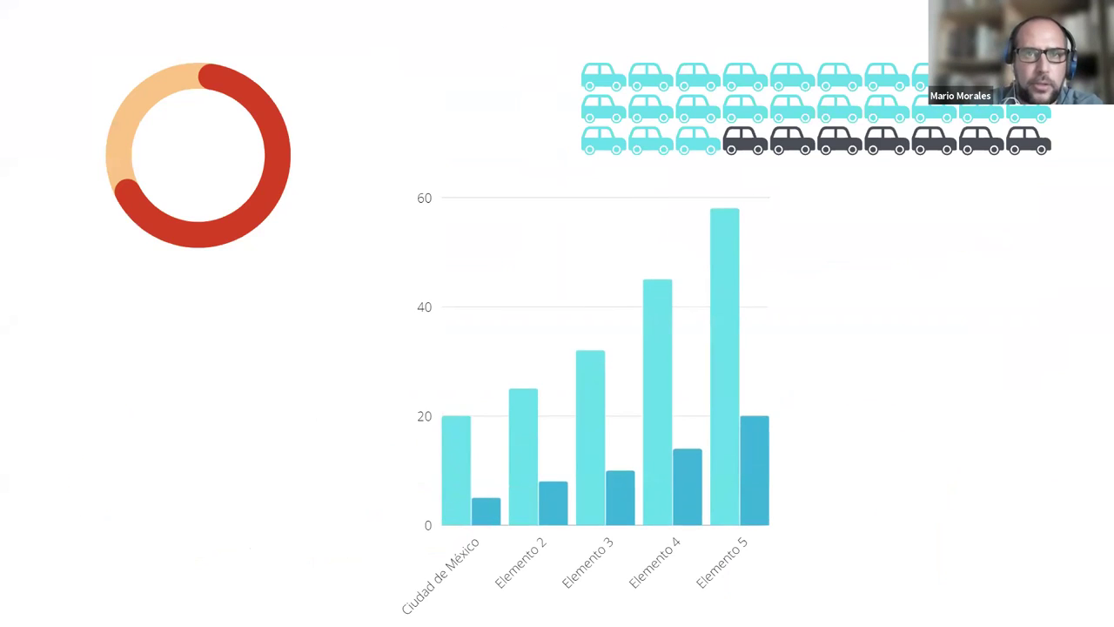
pyautogui.press('Right')
pyautogui.press('Right')
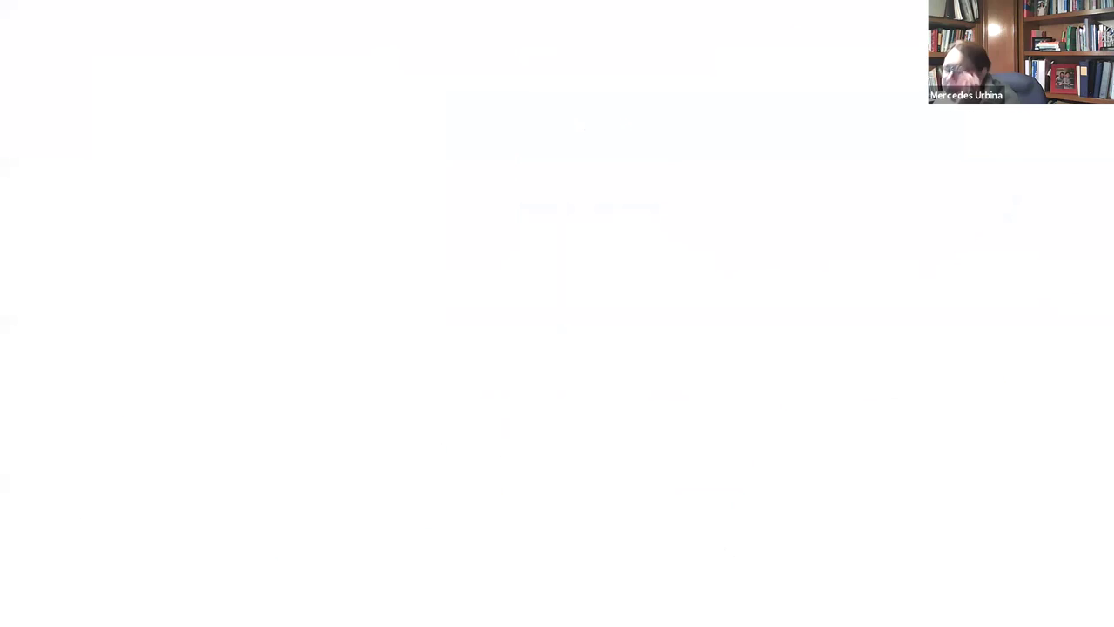
pyautogui.press('Left')
pyautogui.press('Left')
pyautogui.press('Right')
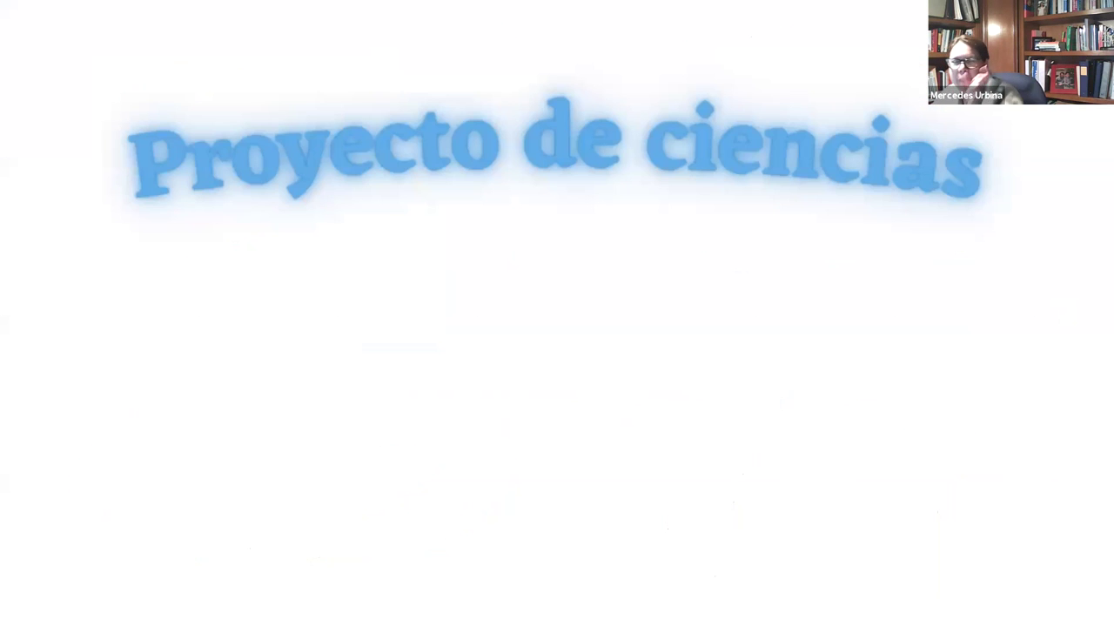
pyautogui.press('Escape')
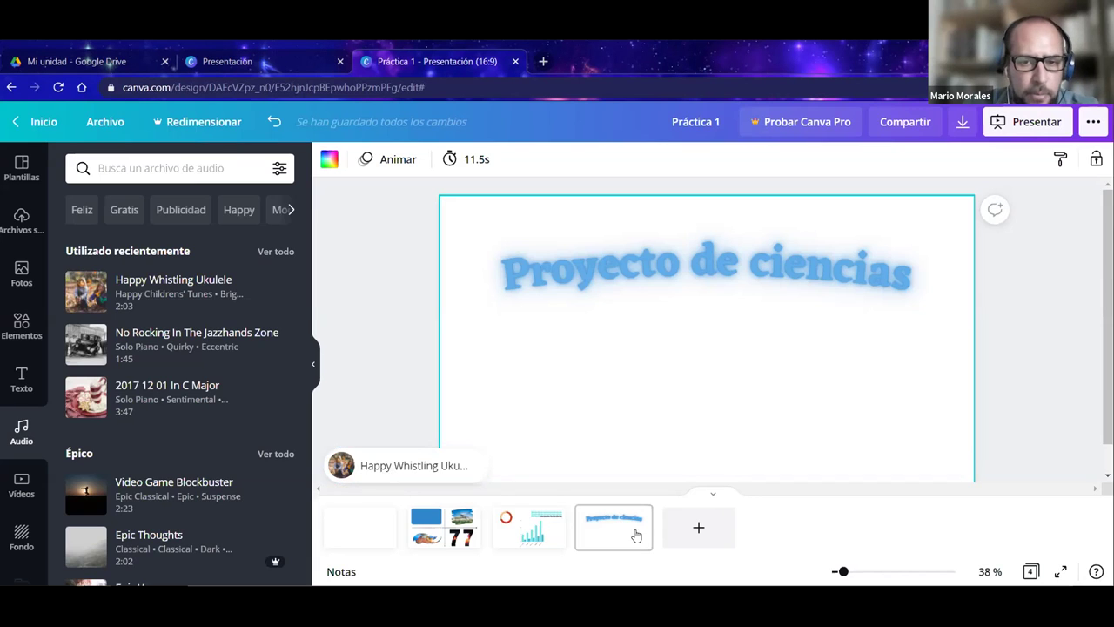
# Add a blank fifth page and move the soundtrack's used segment back to the song's start.
pyautogui.click(688, 532)
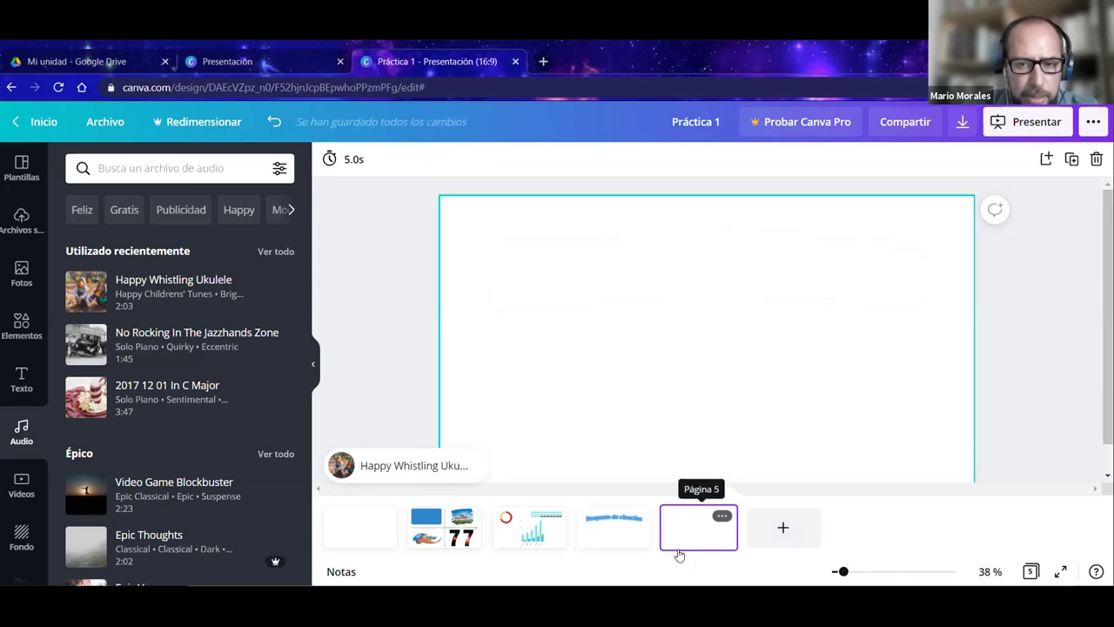
pyautogui.click(383, 468)
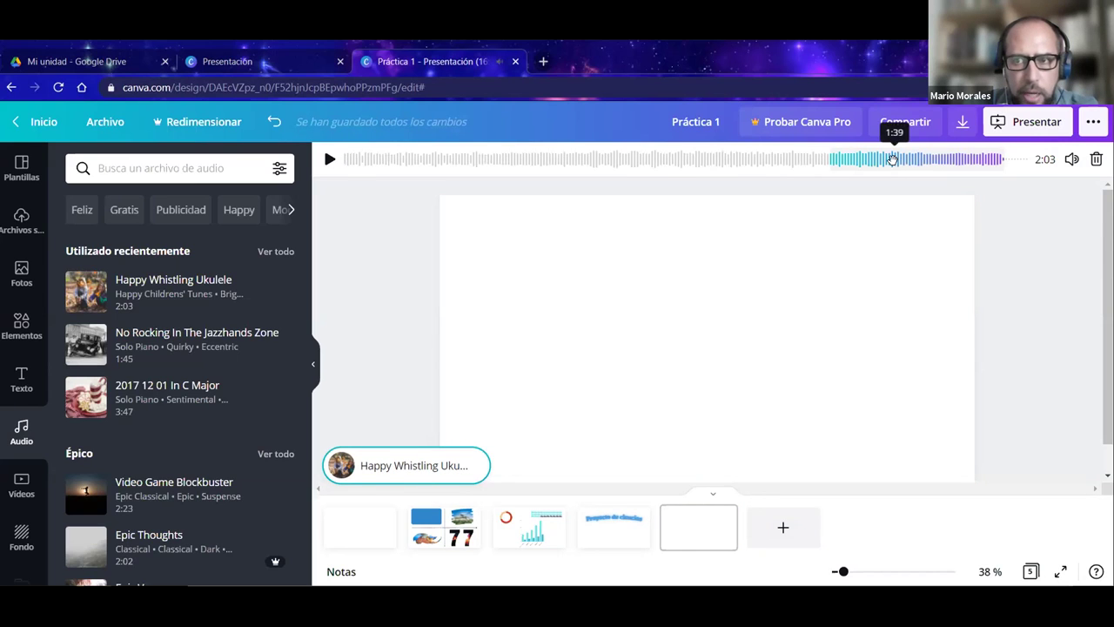
pyautogui.moveTo(893, 161); pyautogui.dragTo(517, 187)
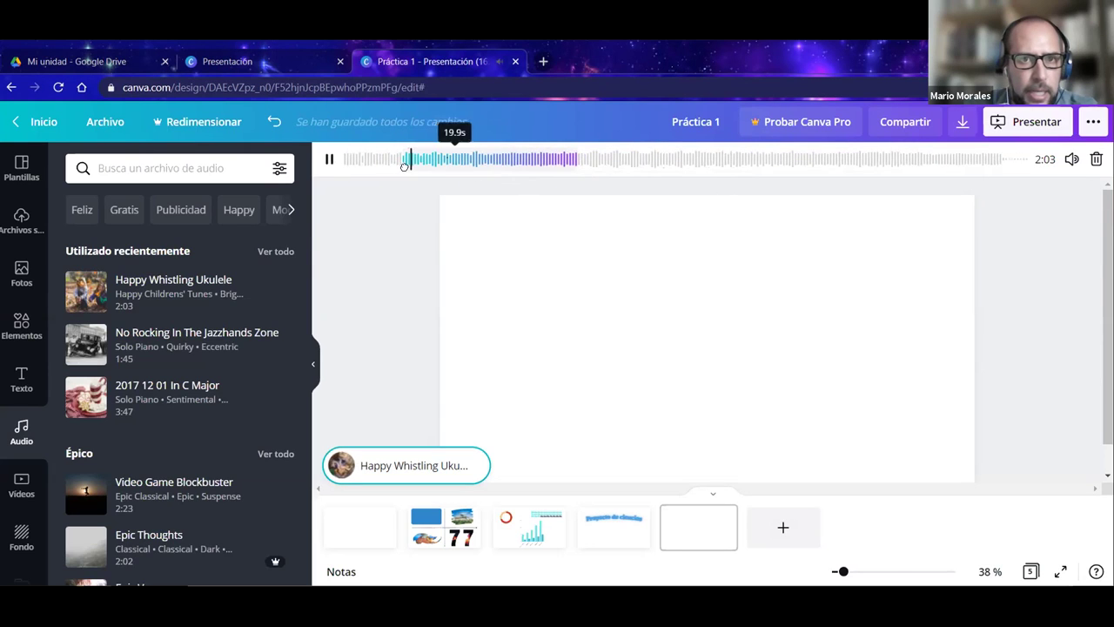
pyautogui.moveTo(450, 163); pyautogui.dragTo(372, 178)
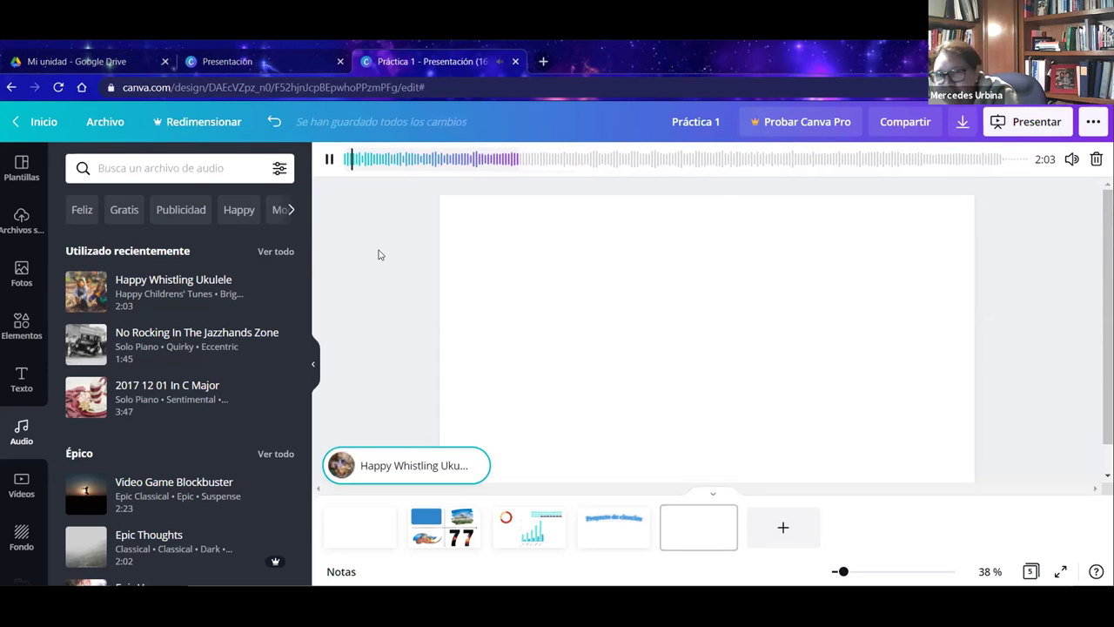
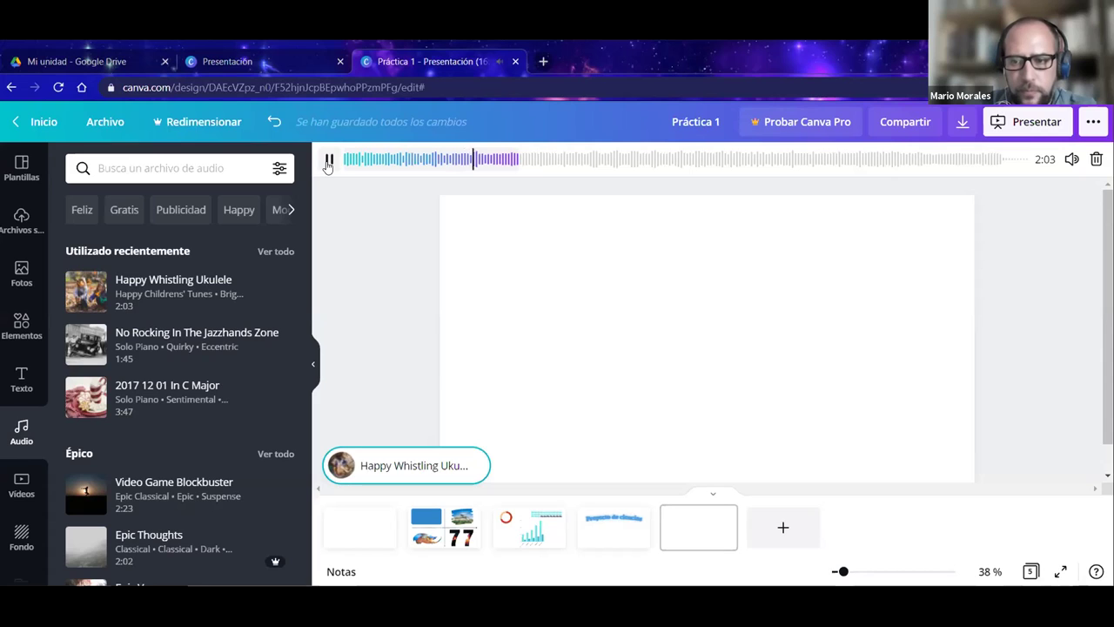
# Lower the volume of the "Happy Whistling Ukulele" soundtrack.
pyautogui.click(1072, 159)
pyautogui.moveTo(1025, 205); pyautogui.dragTo(953, 198)
pyautogui.click(1023, 299)
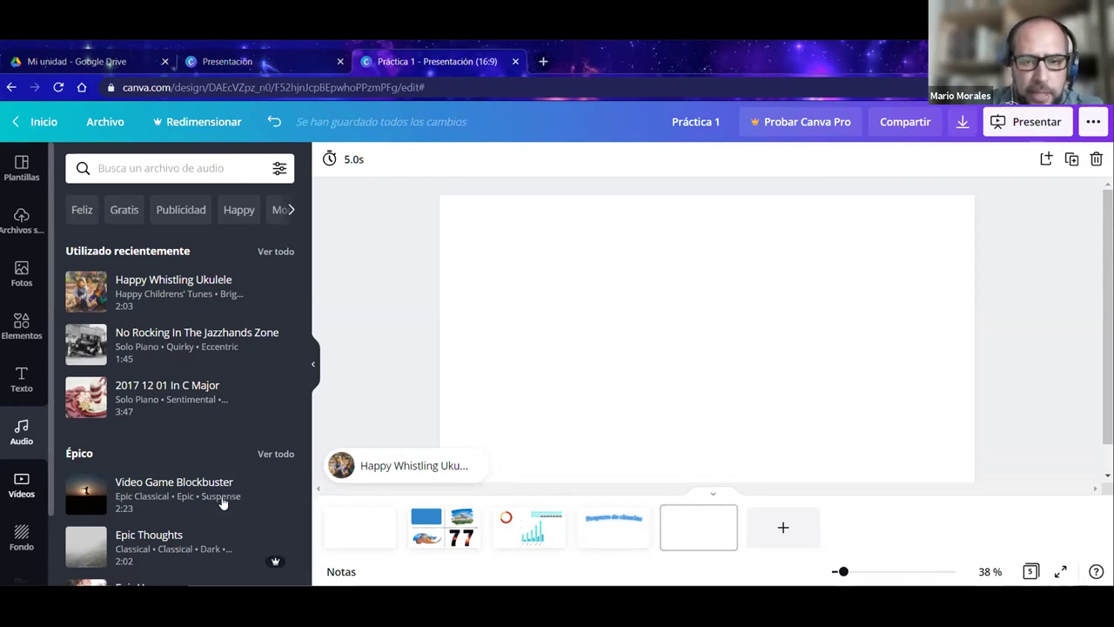
# Move the curved "Proyecto de ciencias" title from the fourth page to the blank first page.
pyautogui.click(337, 531)
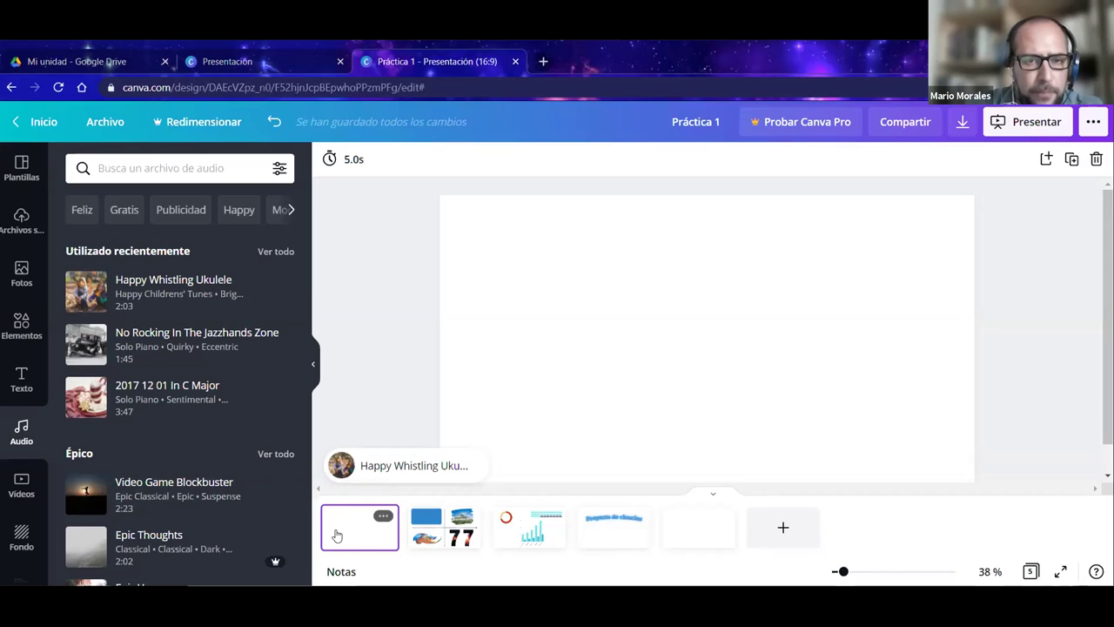
pyautogui.click(601, 527)
pyautogui.click(649, 278)
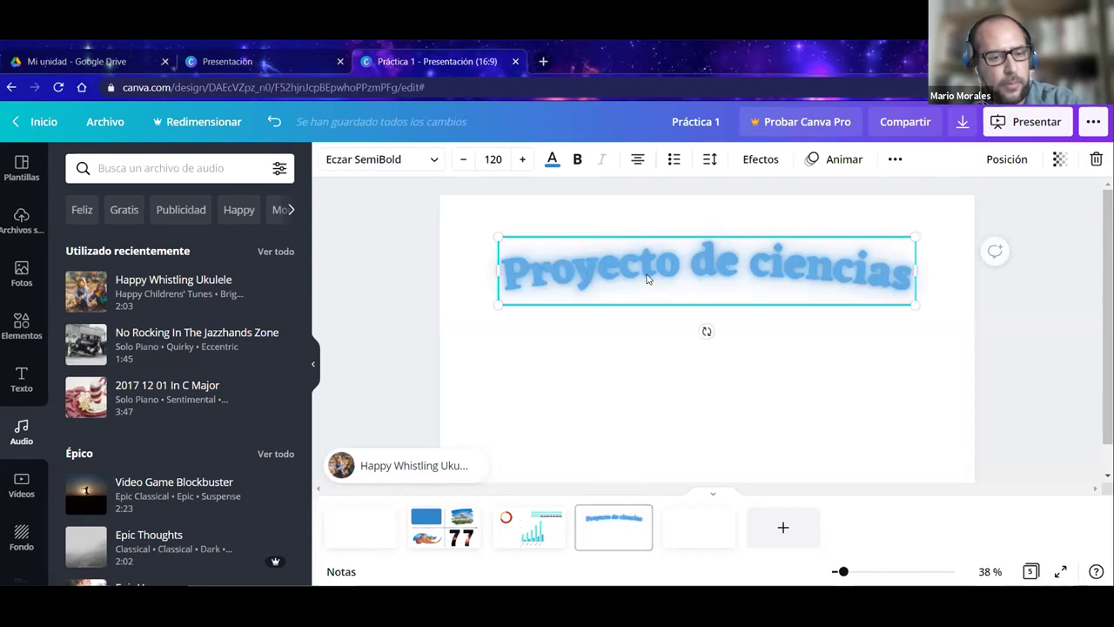
pyautogui.press('Delete')
pyautogui.click(375, 527)
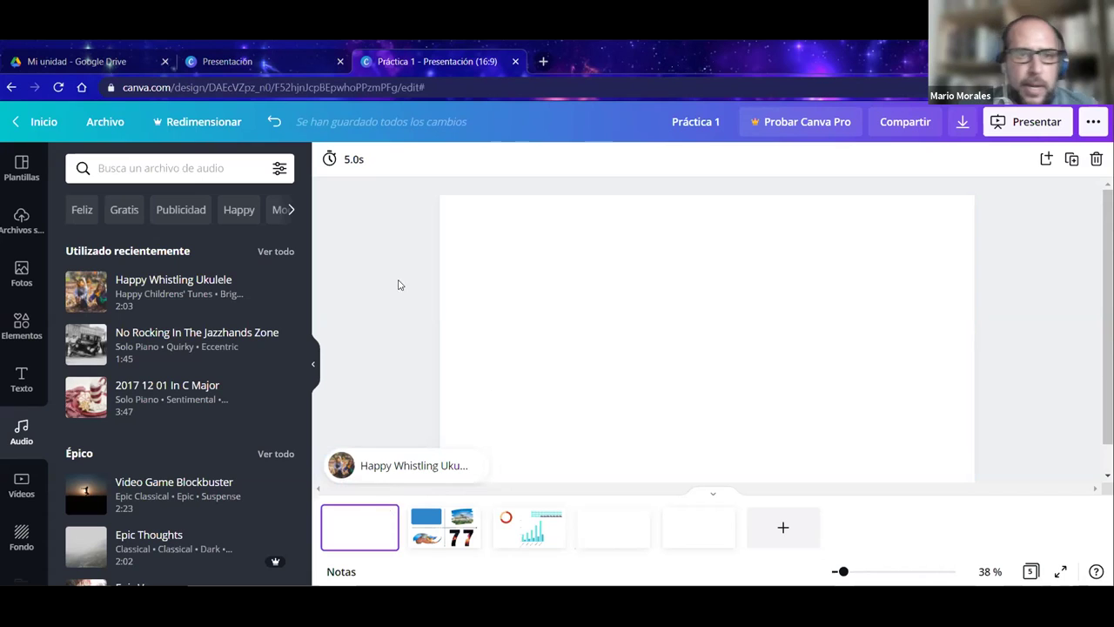
pyautogui.hotkey('ctrl', 'v')
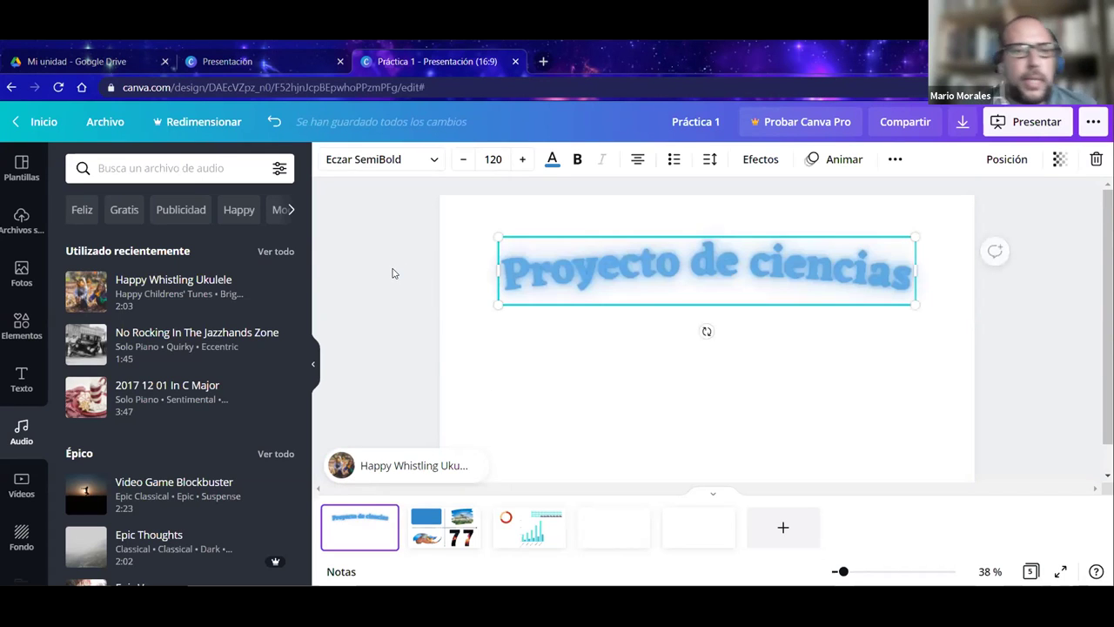
# Open the video library and try to narrow the curved title's text box on the first page.
pyautogui.click(25, 493)
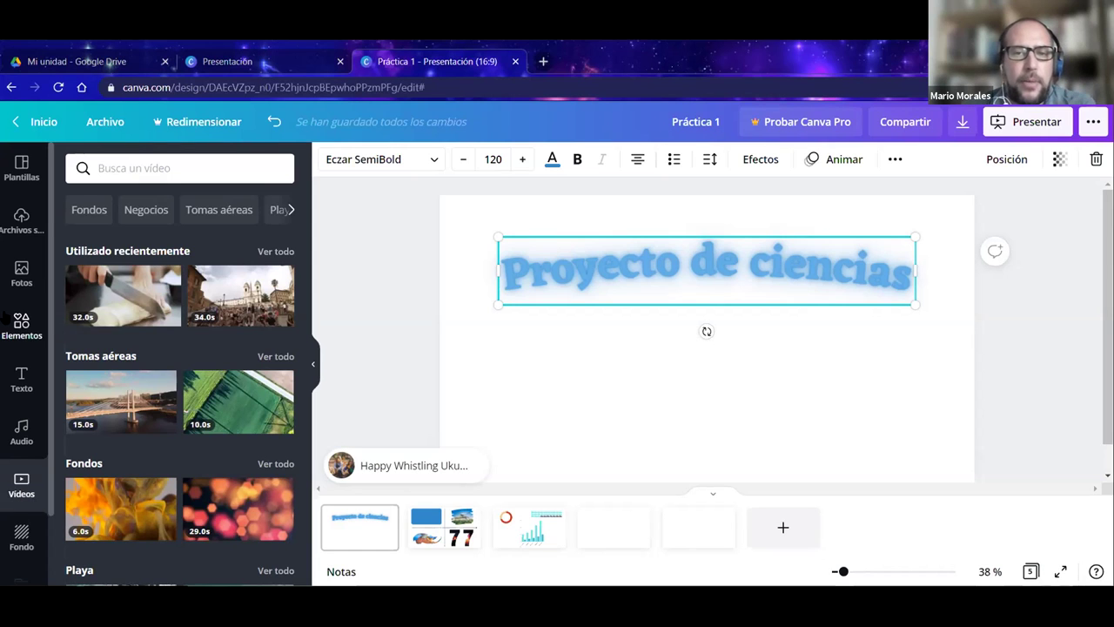
pyautogui.moveTo(915, 270); pyautogui.dragTo(753, 257)
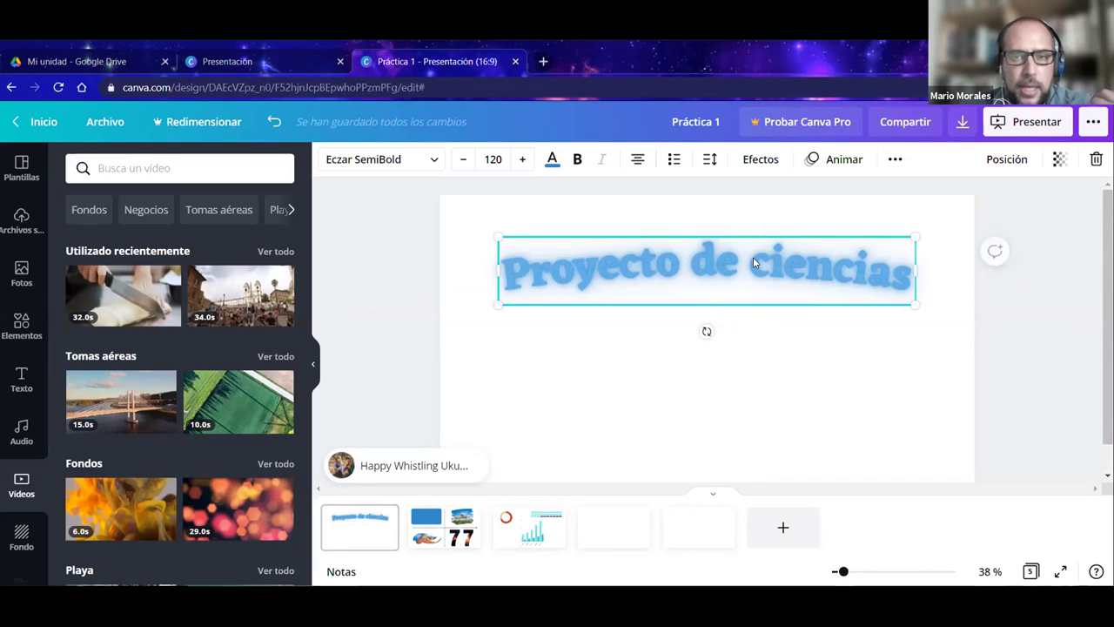
pyautogui.moveTo(914, 270); pyautogui.dragTo(575, 273)
pyautogui.click(426, 266)
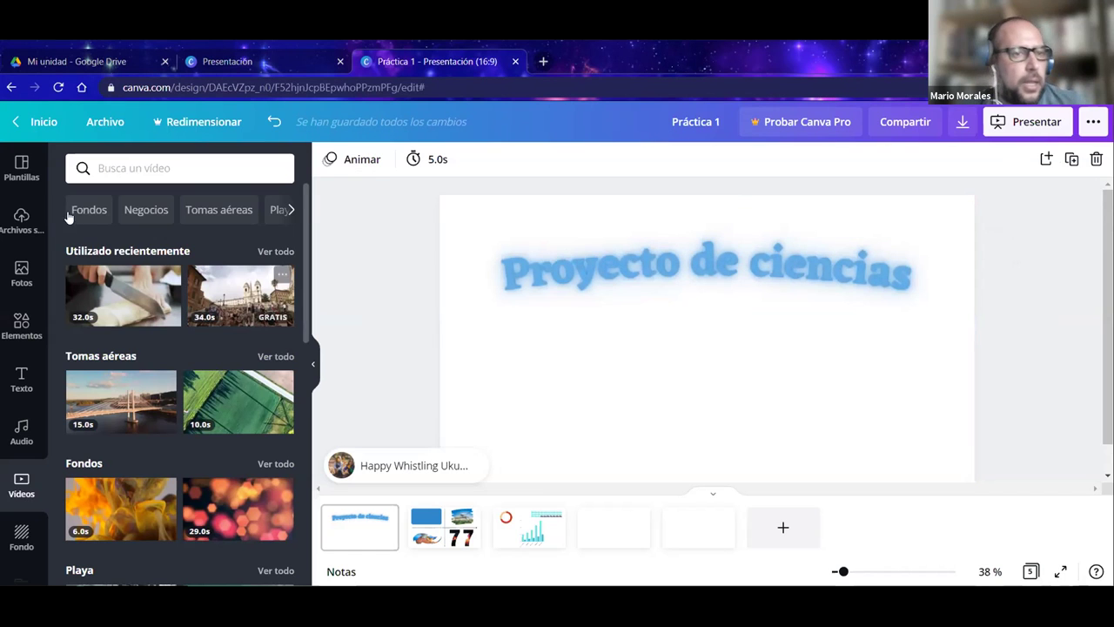
# Open the text options and delete the curved title from the first page.
pyautogui.click(22, 383)
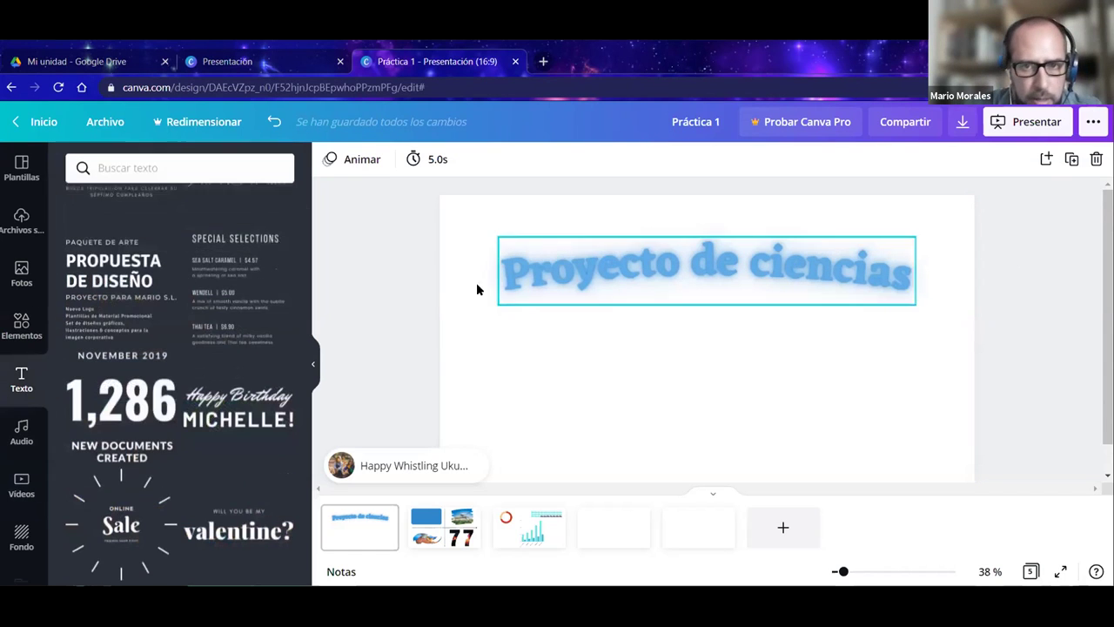
pyautogui.click(542, 263)
pyautogui.press('Delete')
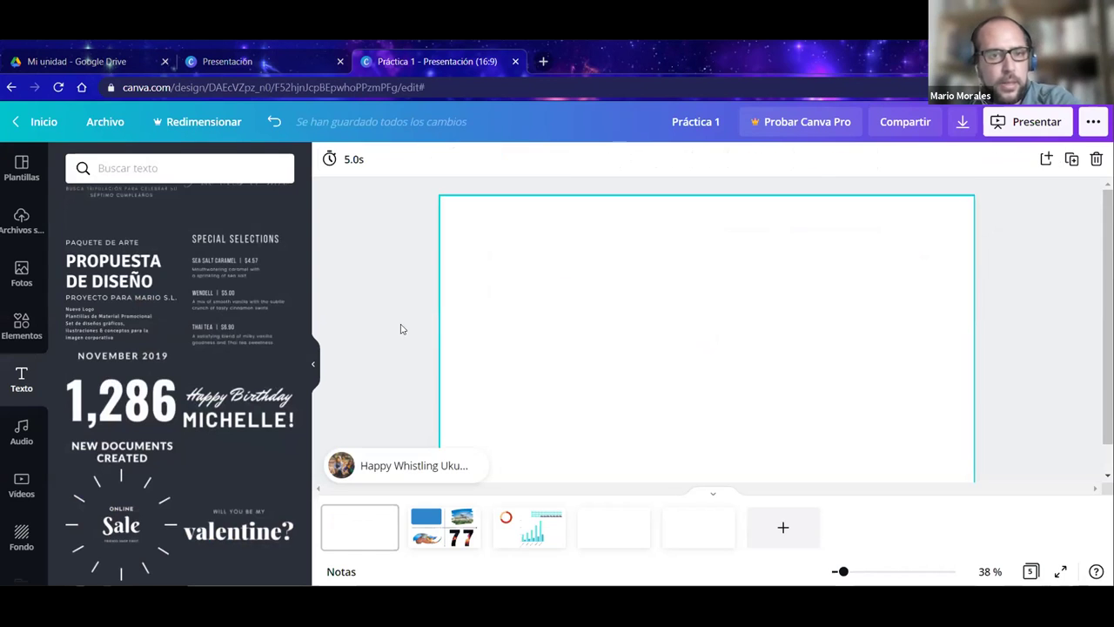
# Add a title reading "Proyecto de Ciencias" to the first page and narrow its box so the text wraps onto two lines.
pyautogui.scroll(10, 140, 294)
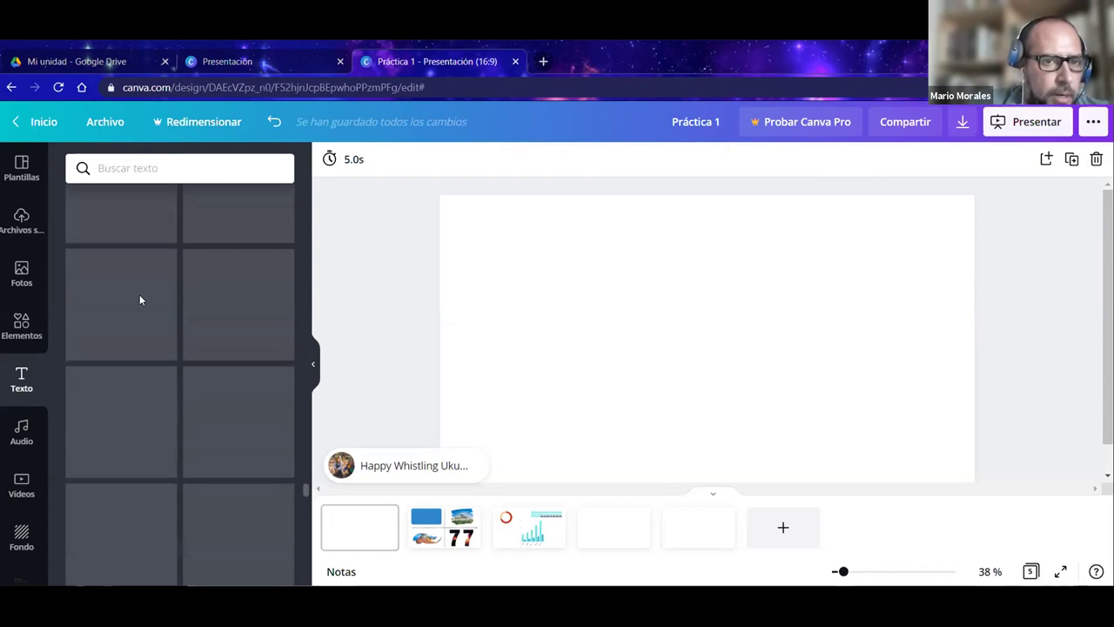
pyautogui.scroll(10, 306, 427)
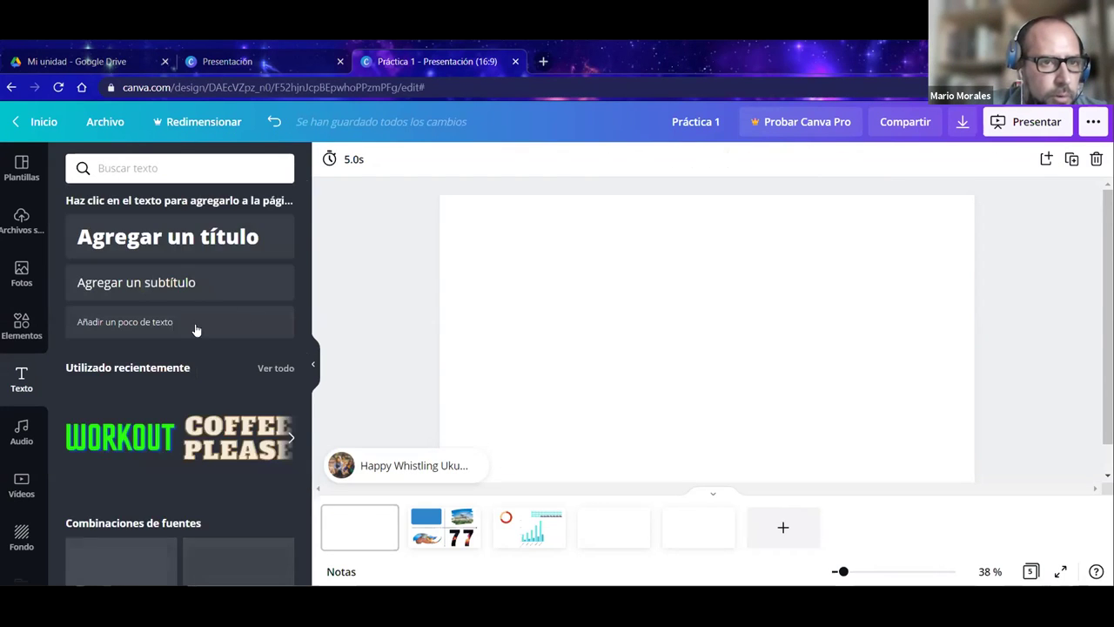
pyautogui.click(170, 237)
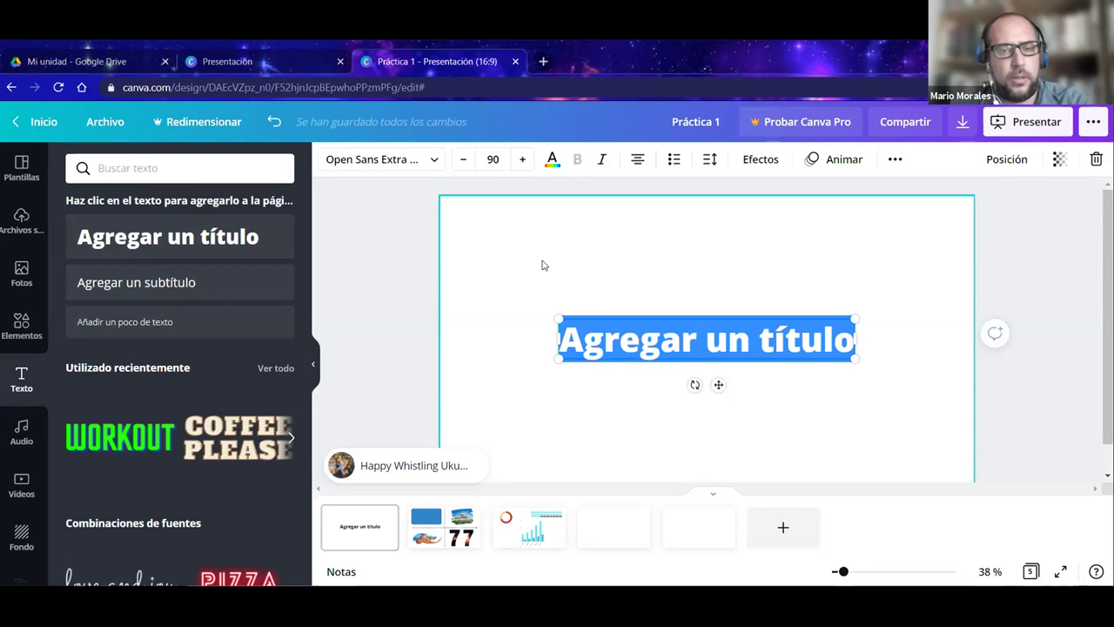
pyautogui.write('Proyecto de Cienc')
pyautogui.press('BackSpace')
pyautogui.write('Ciencias')
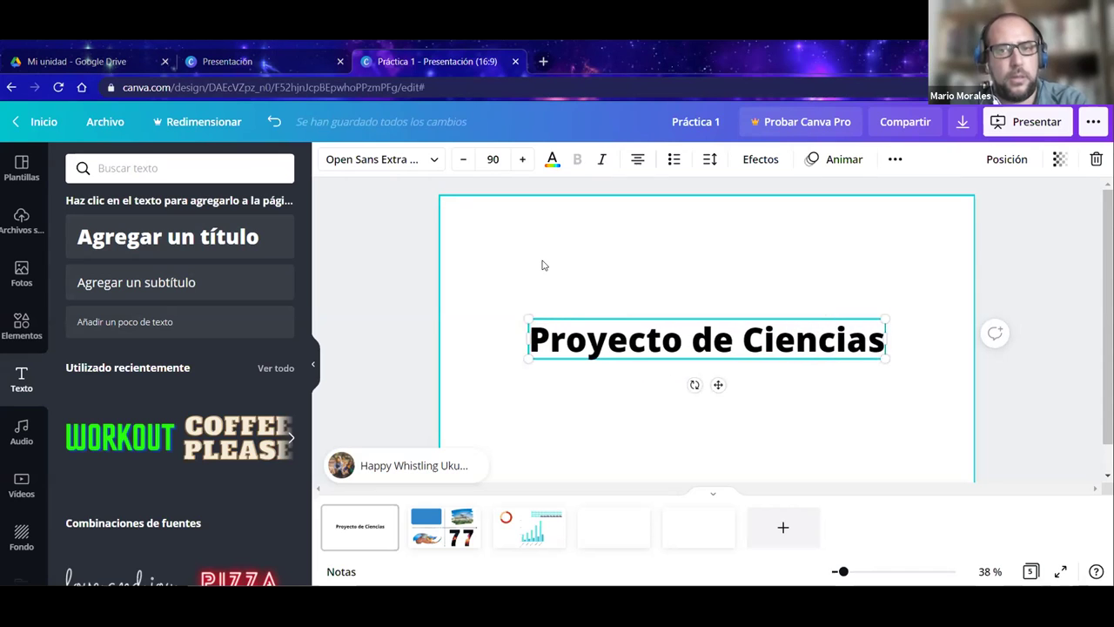
pyautogui.moveTo(886, 339); pyautogui.dragTo(731, 359)
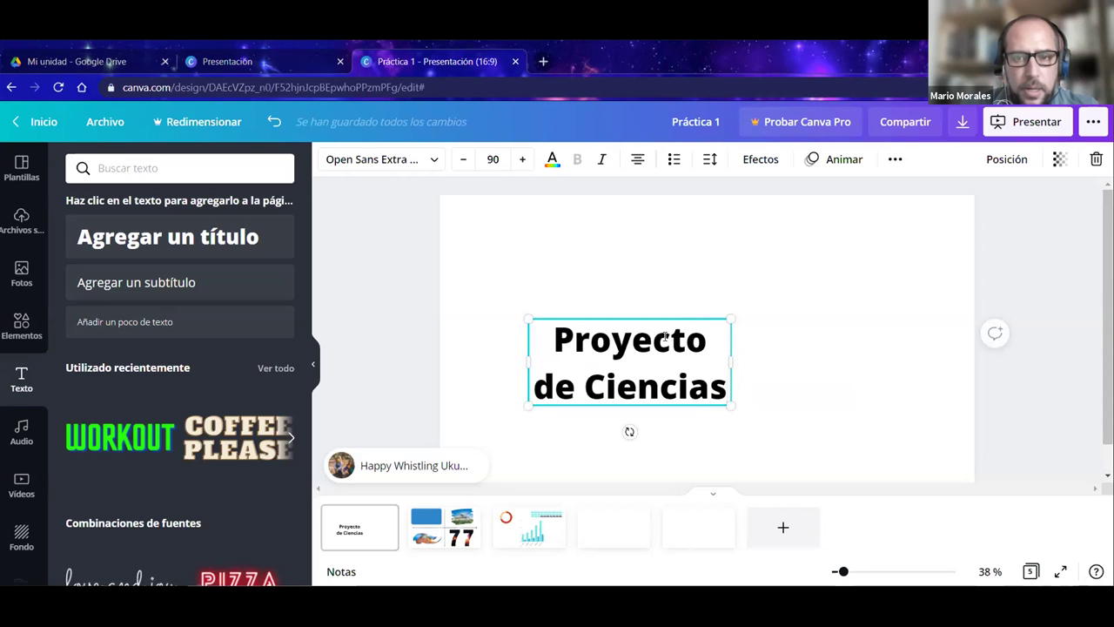
# Move the "Proyecto de Ciencias" title to the upper right corner of the page and clear the "Gráficos" search in the elements library.
pyautogui.moveTo(667, 316); pyautogui.dragTo(891, 222)
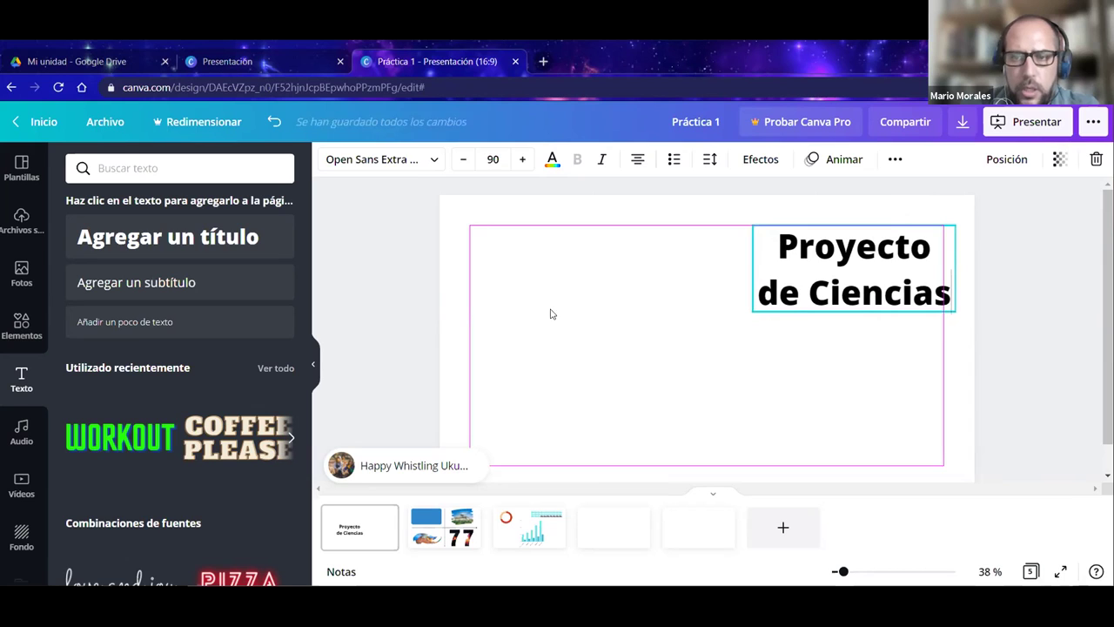
pyautogui.click(423, 299)
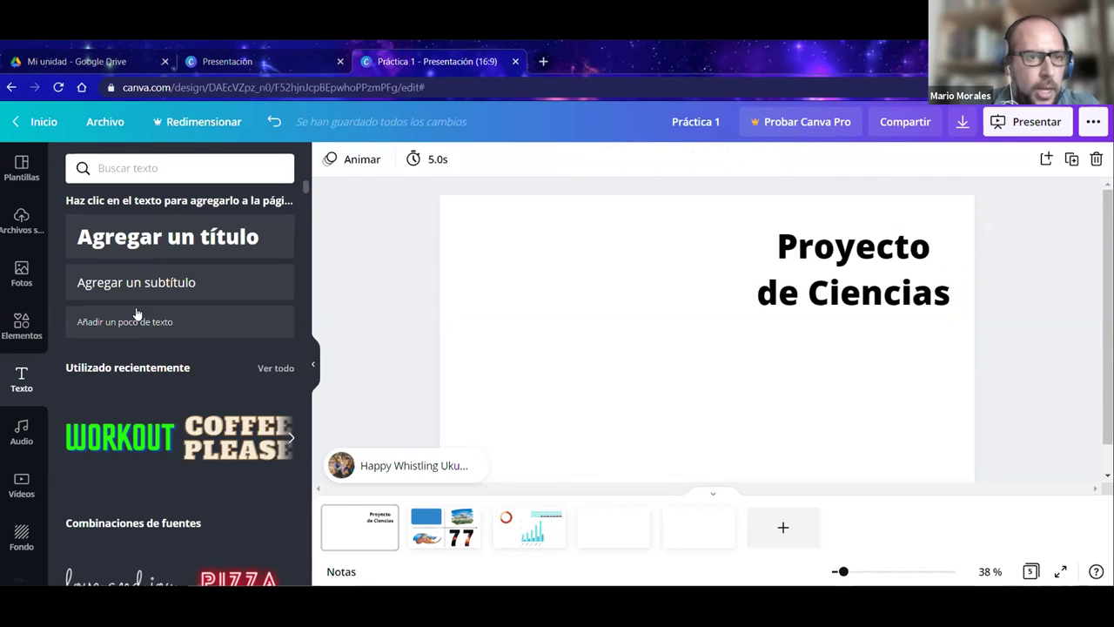
pyautogui.click(22, 324)
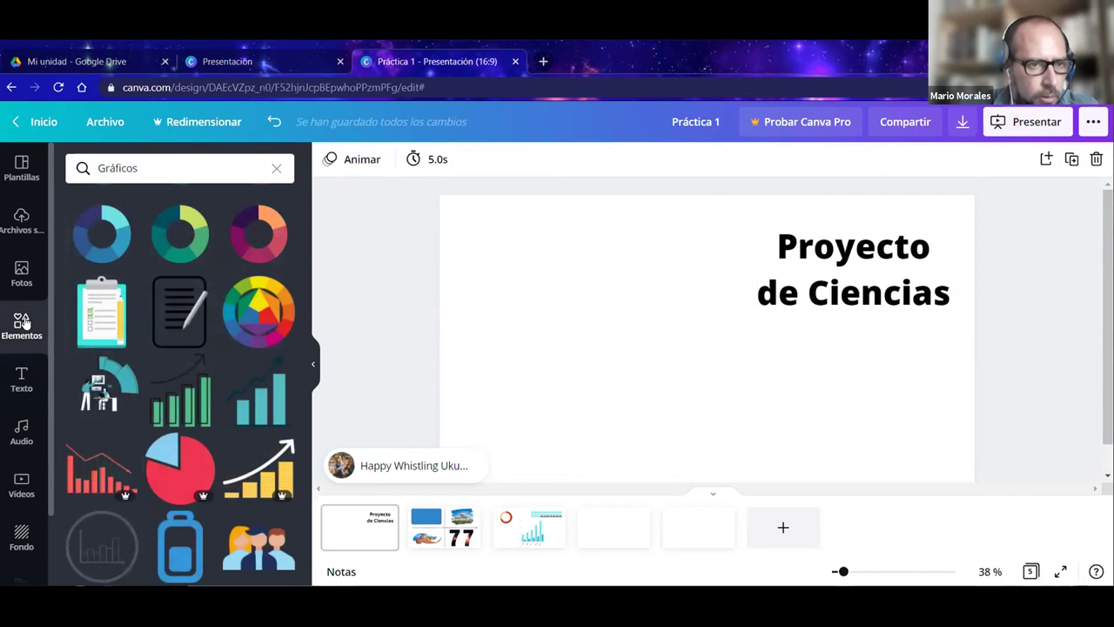
pyautogui.click(275, 171)
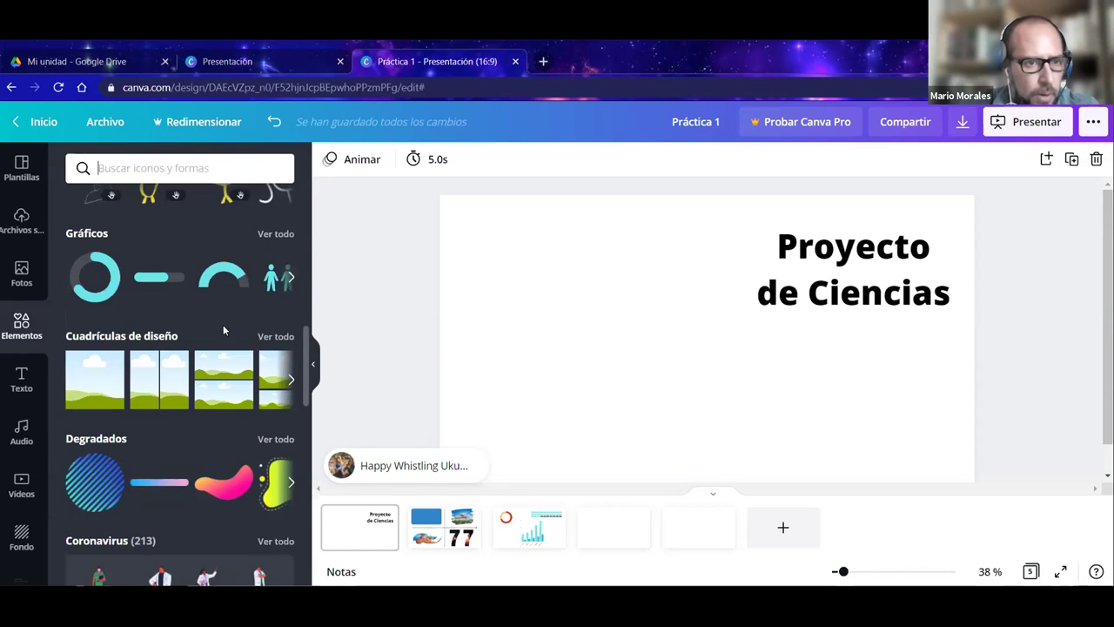
pyautogui.scroll(2, 223, 326)
pyautogui.scroll(4, 223, 329)
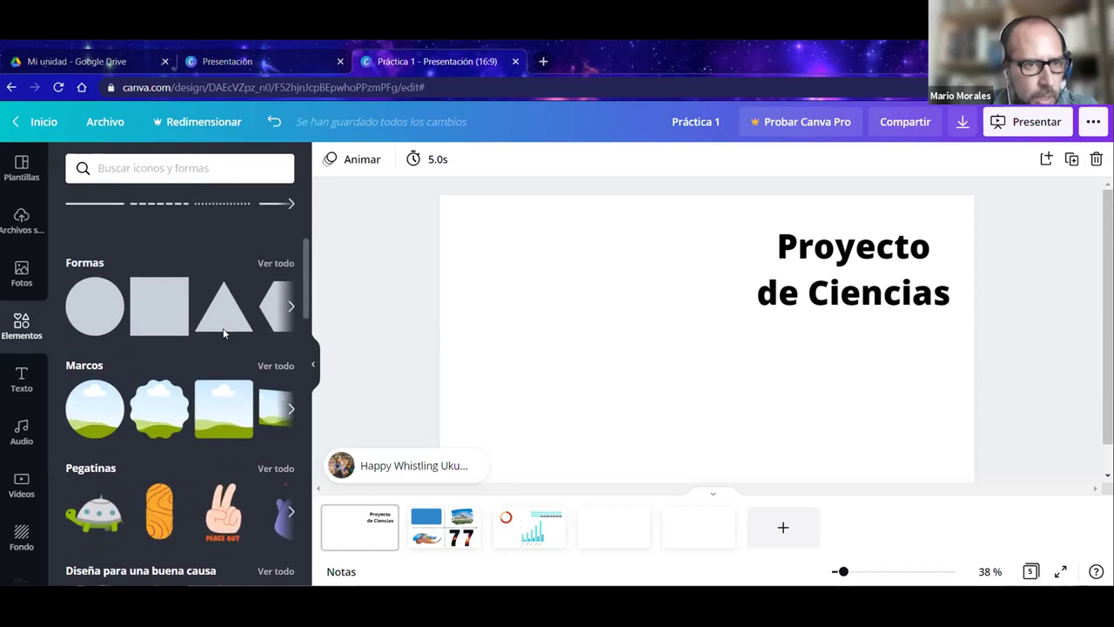
pyautogui.click(155, 310)
pyautogui.moveTo(684, 328); pyautogui.dragTo(581, 320)
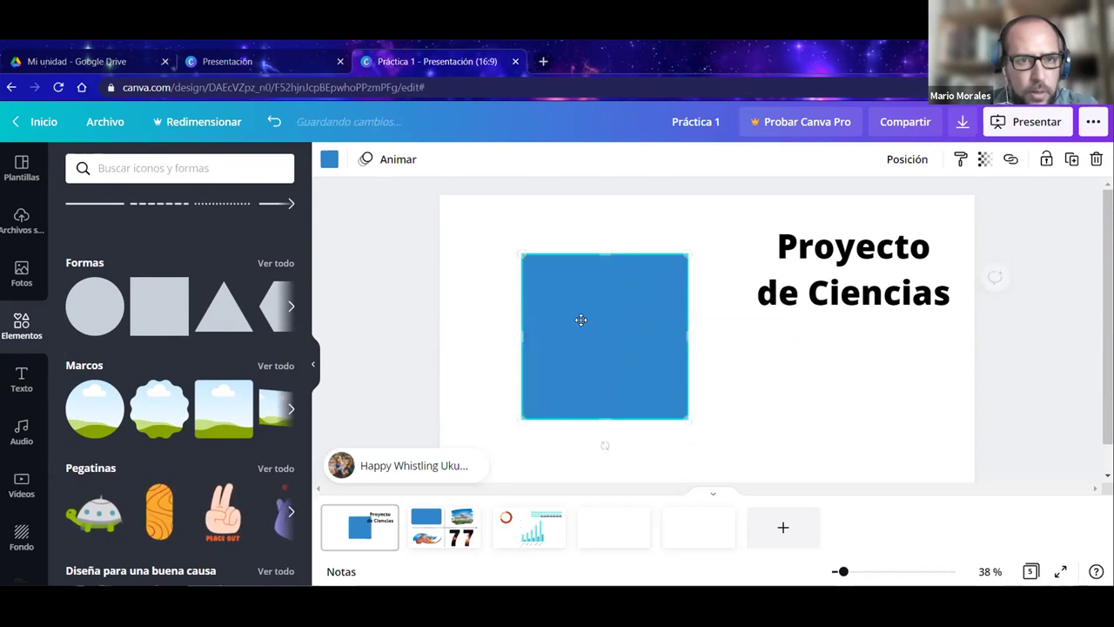
pyautogui.press('Delete')
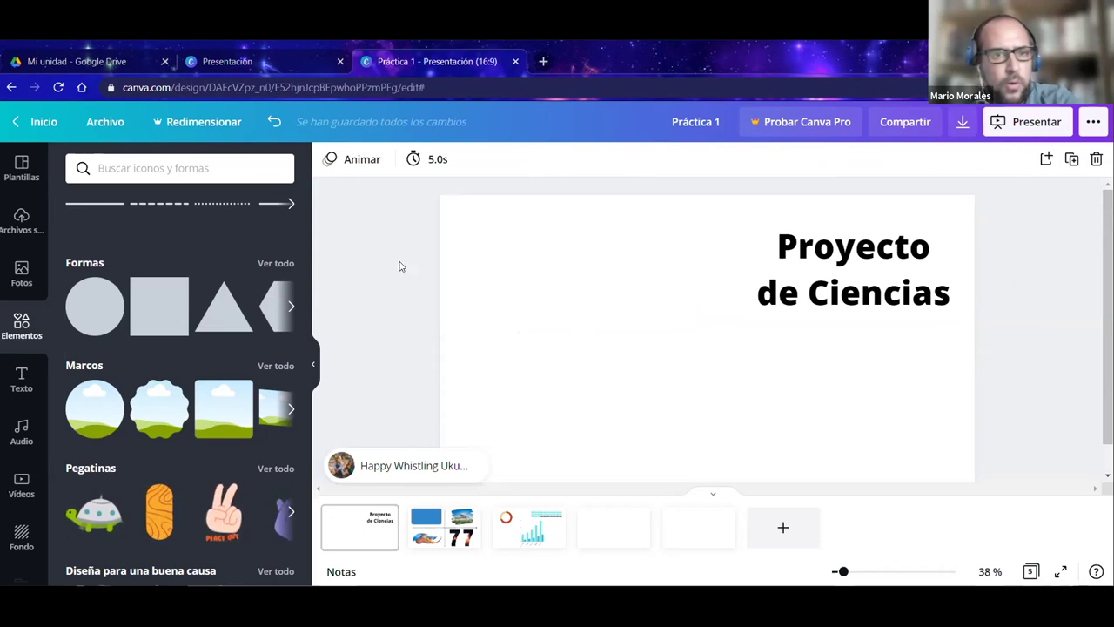
# Browse the full set of shapes and add the rounded square with a shadowed edge to the first page.
pyautogui.click(291, 308)
pyautogui.click(291, 309)
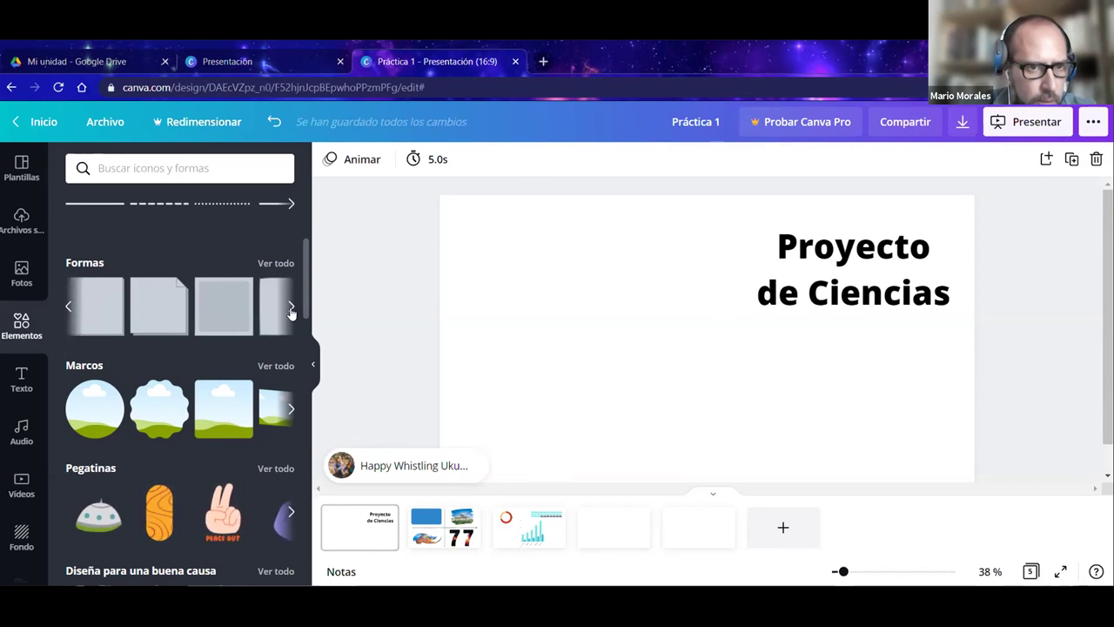
pyautogui.click(282, 263)
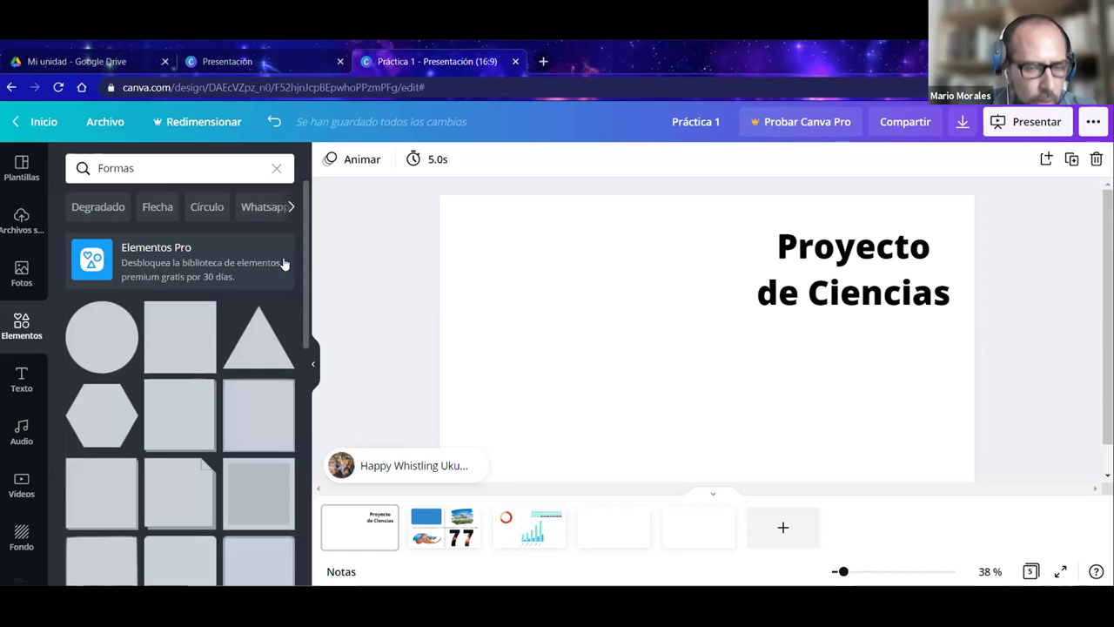
pyautogui.scroll(-5, 224, 385)
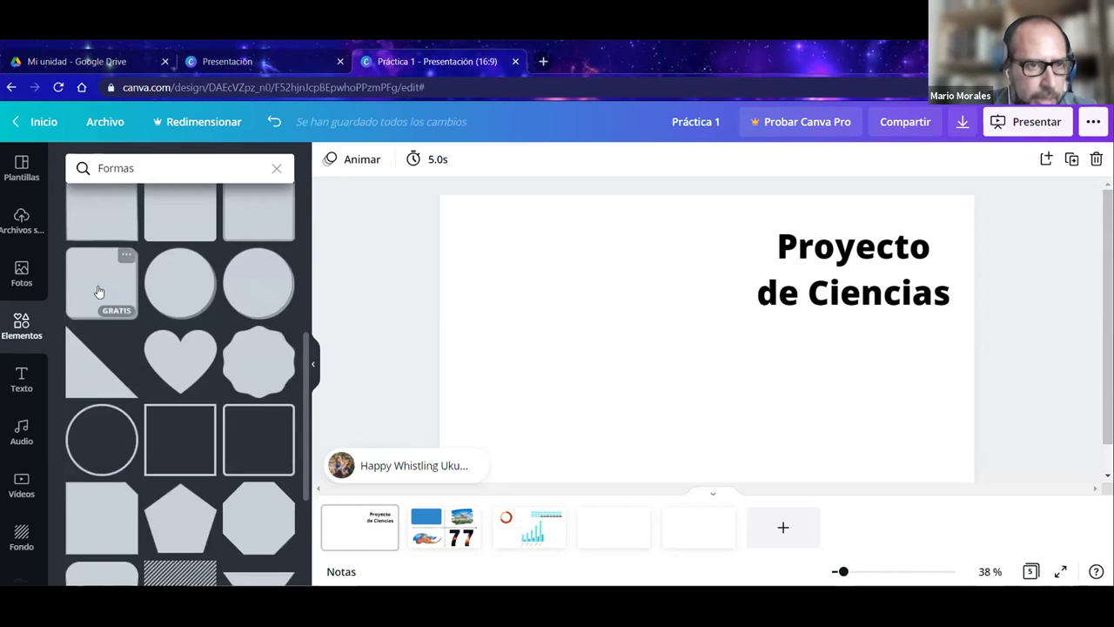
pyautogui.click(100, 288)
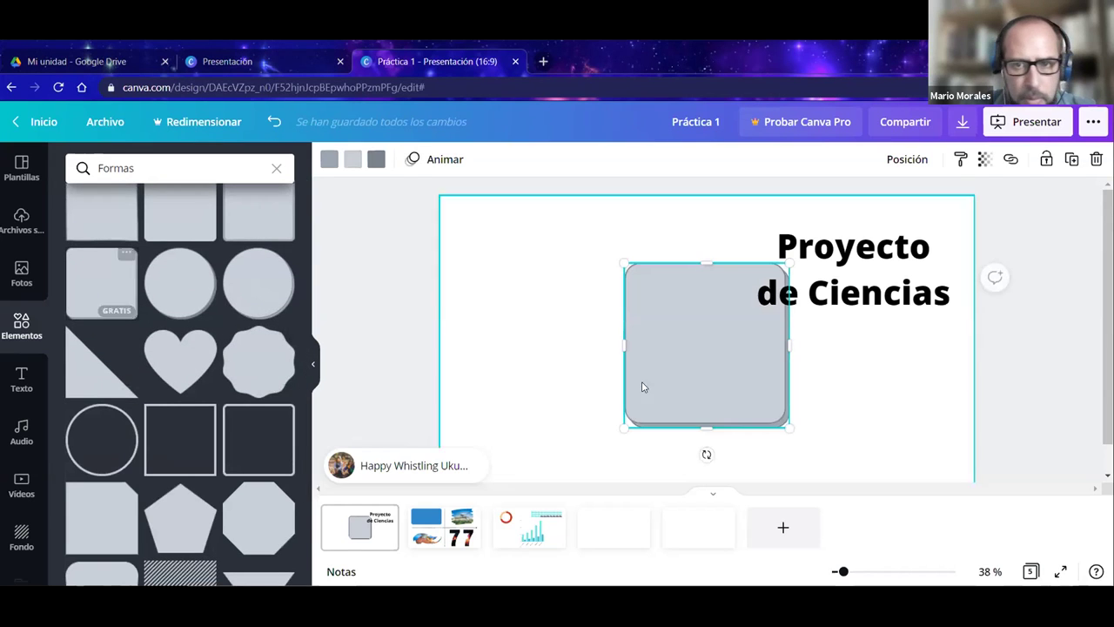
# Widen the rounded shape to about 1187 by 594 and place it behind the title, running off the page's right edge.
pyautogui.moveTo(706, 296); pyautogui.dragTo(736, 299)
pyautogui.moveTo(834, 270); pyautogui.dragTo(1000, 259)
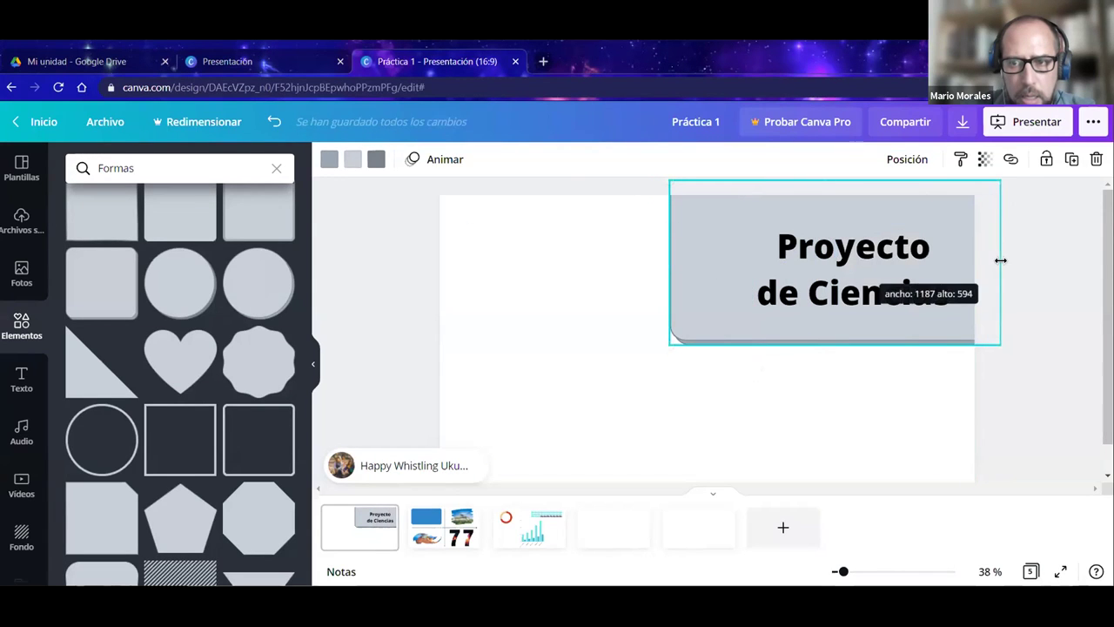
pyautogui.moveTo(698, 294); pyautogui.dragTo(728, 296)
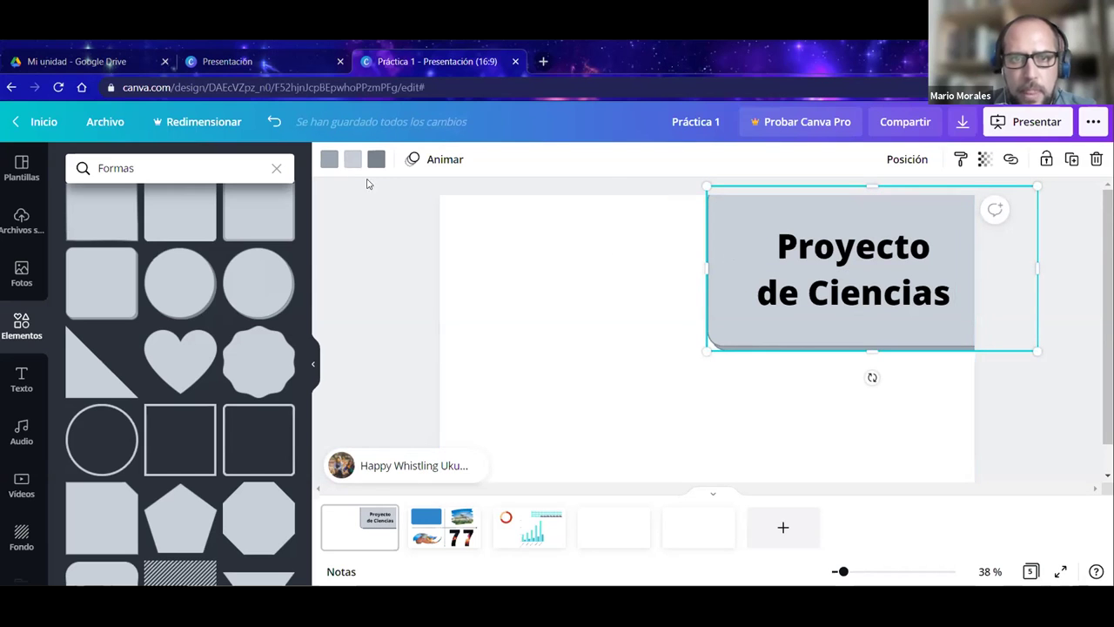
# Change the first and second colours of the rounded shape to black.
pyautogui.click(329, 161)
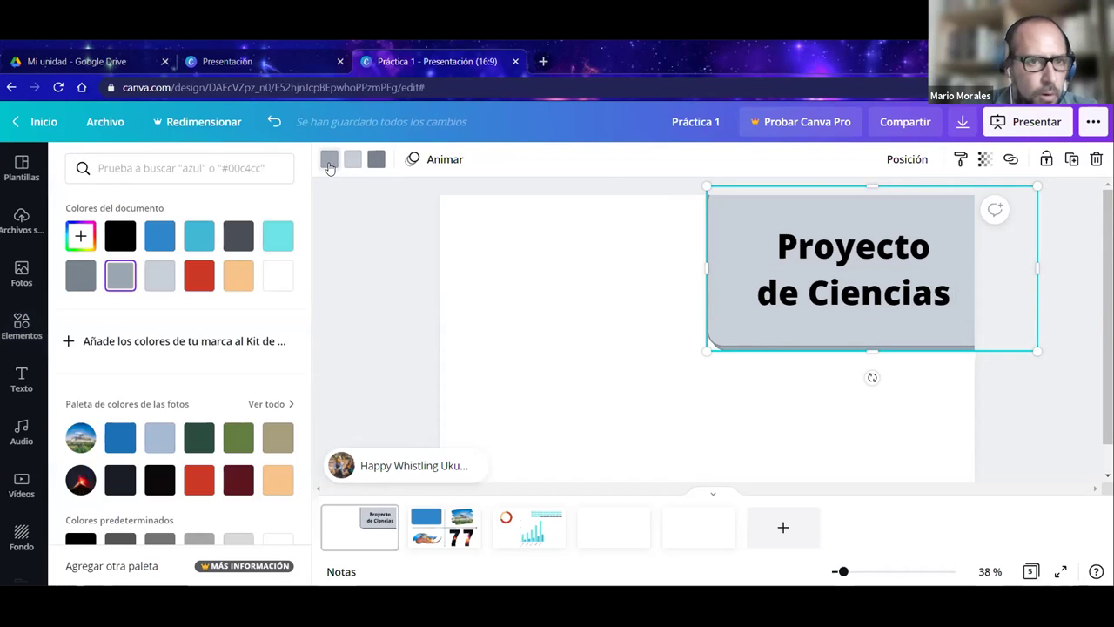
pyautogui.click(120, 235)
pyautogui.click(351, 158)
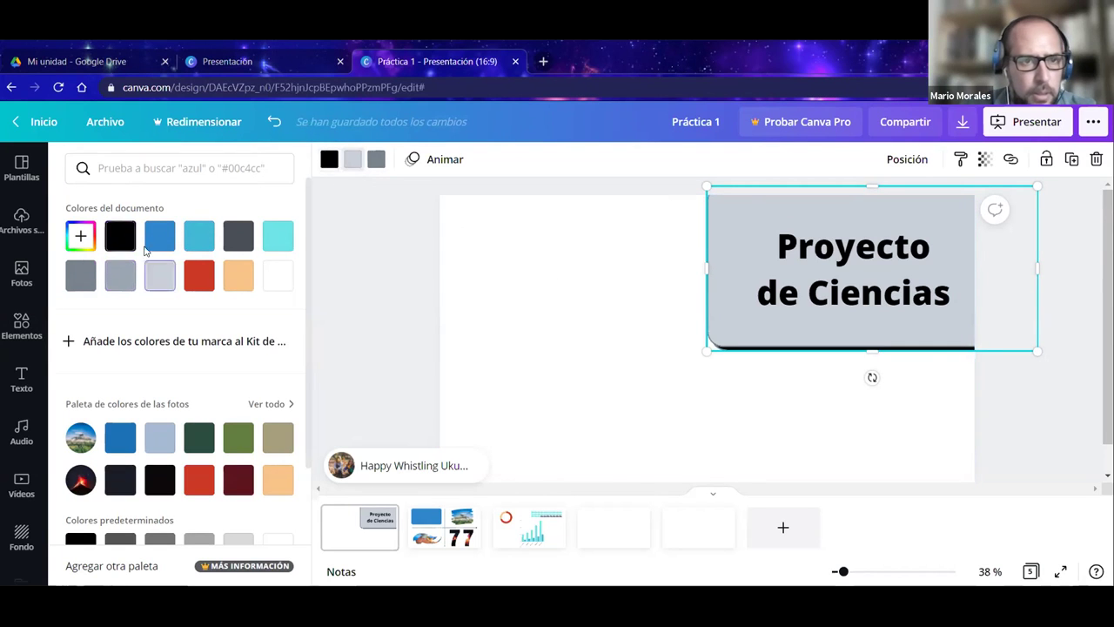
pyautogui.click(125, 247)
# Colour the title text light blue and shift it slightly left within the black shape.
pyautogui.click(882, 281)
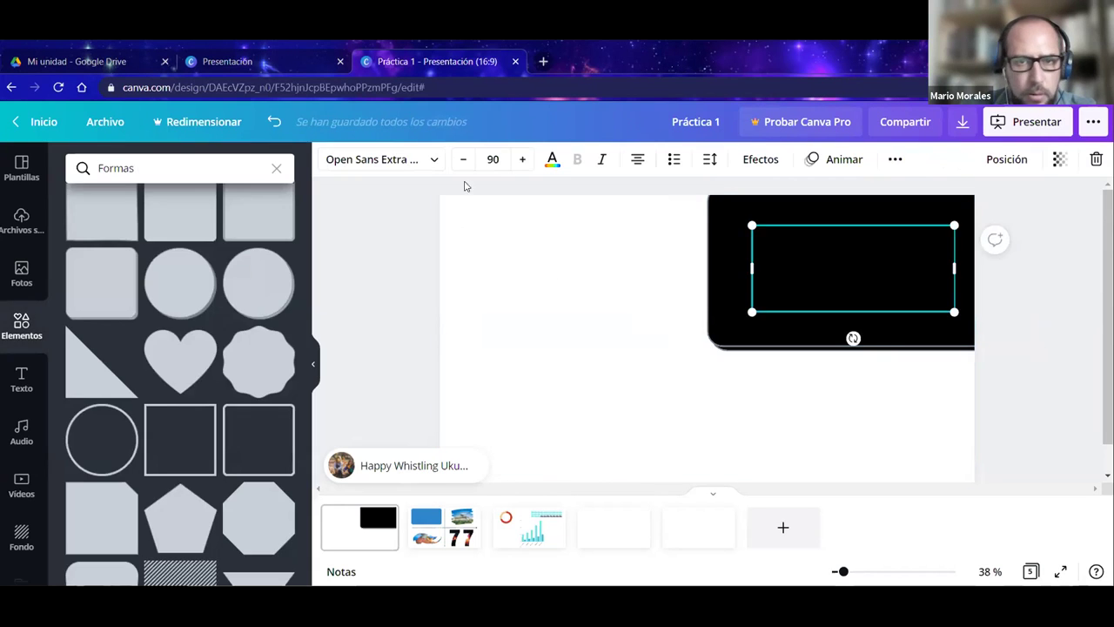
pyautogui.click(551, 159)
pyautogui.click(193, 244)
pyautogui.press('Escape')
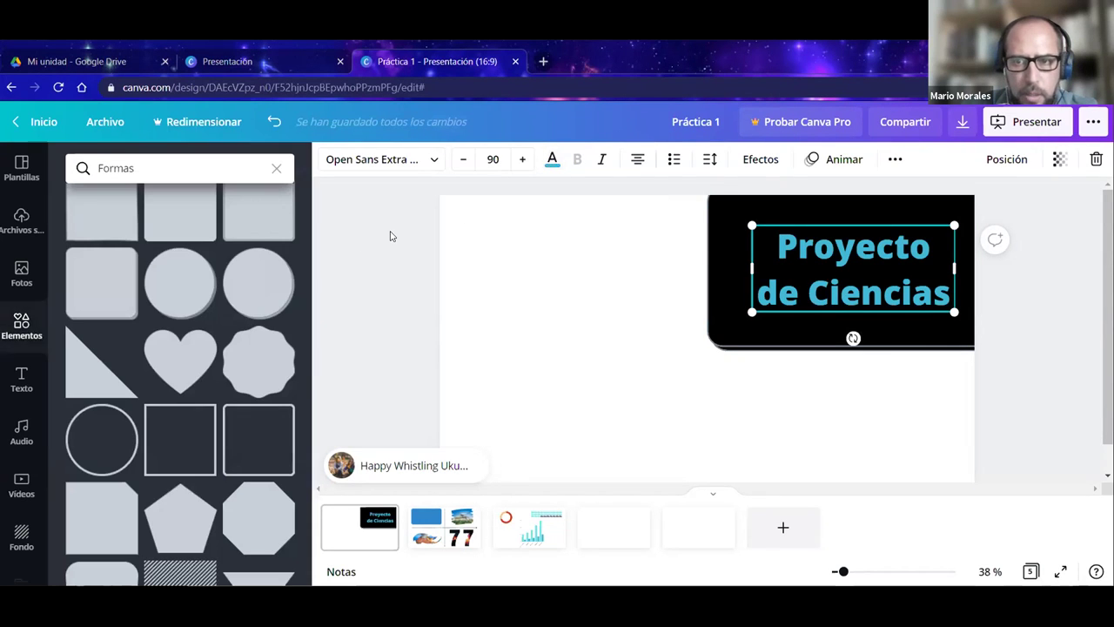
pyautogui.click(405, 273)
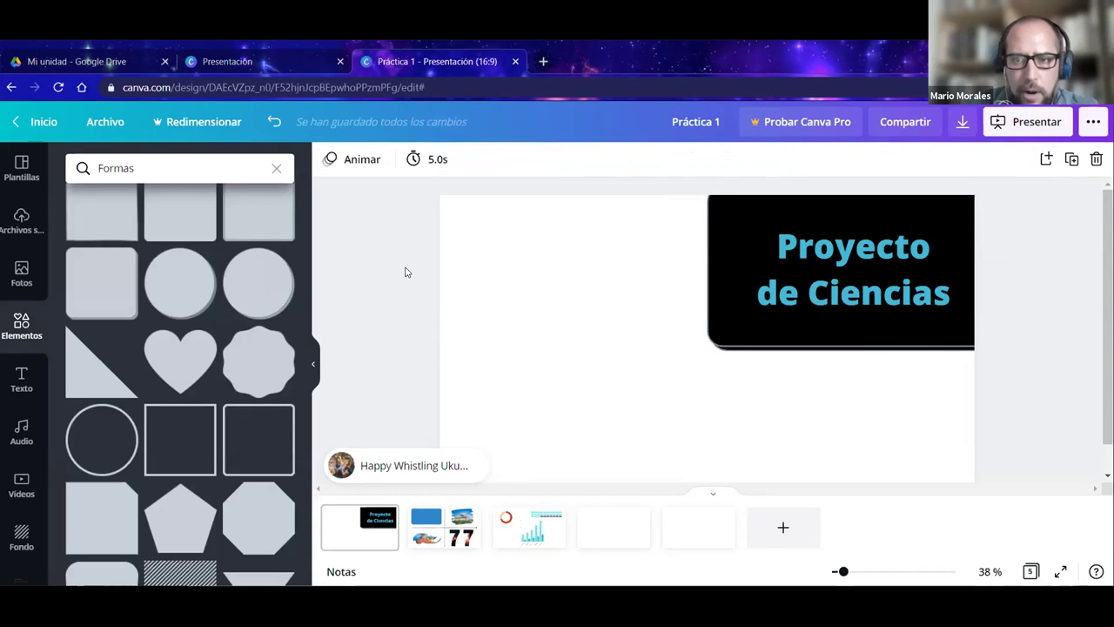
pyautogui.click(828, 263)
pyautogui.moveTo(828, 264); pyautogui.dragTo(818, 263)
pyautogui.click(344, 270)
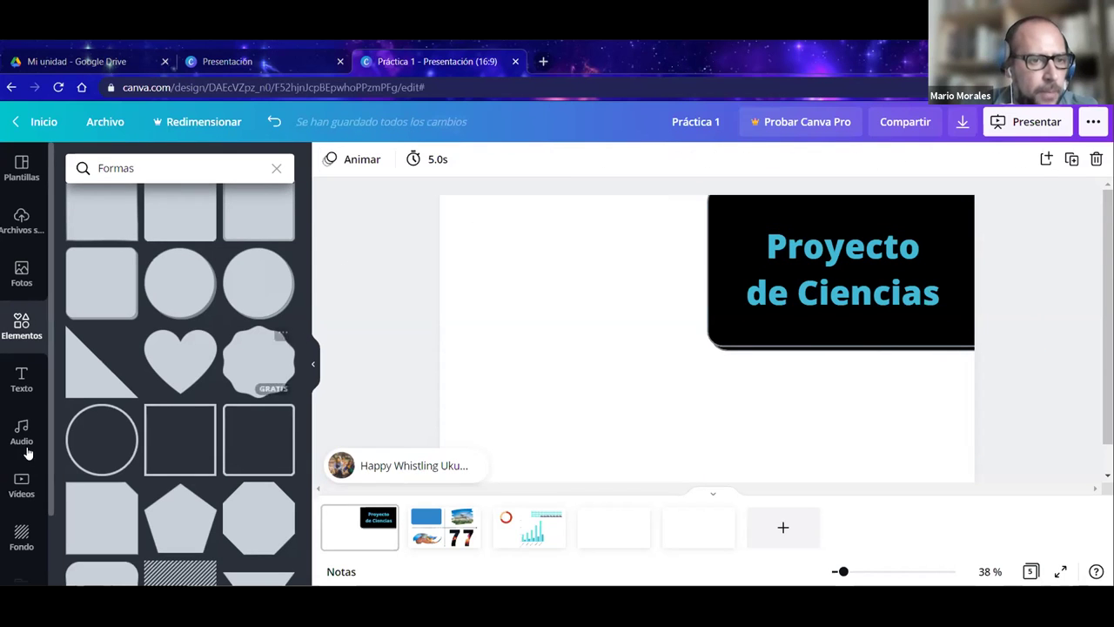
# Search the video library for "ciencia" and look through the clips for a free one.
pyautogui.click(22, 480)
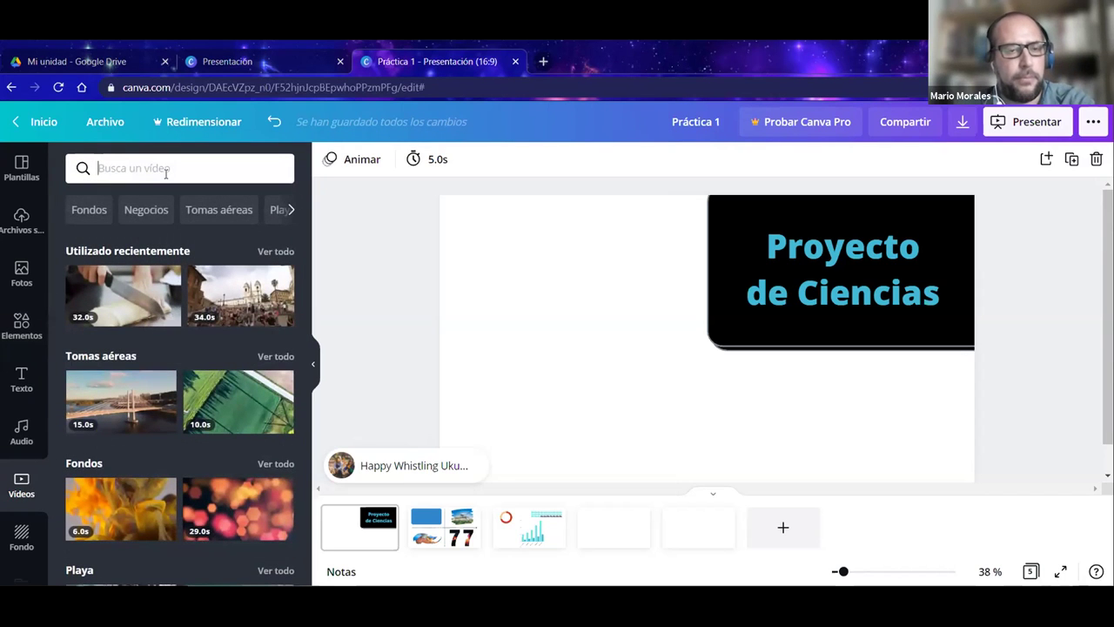
pyautogui.write('ciencia')
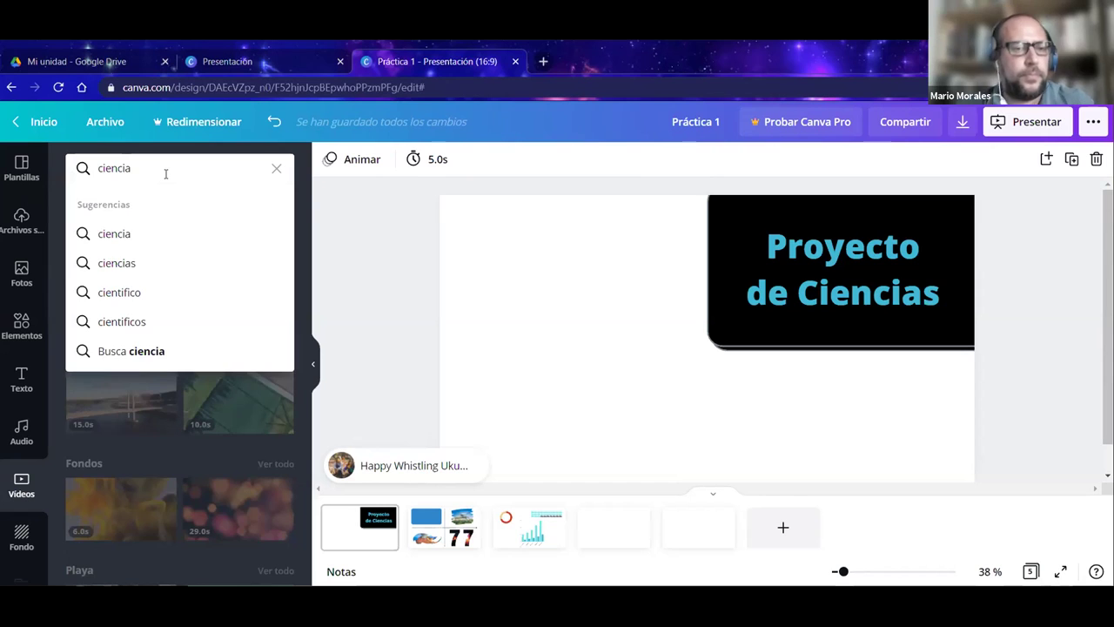
pyautogui.press('Return')
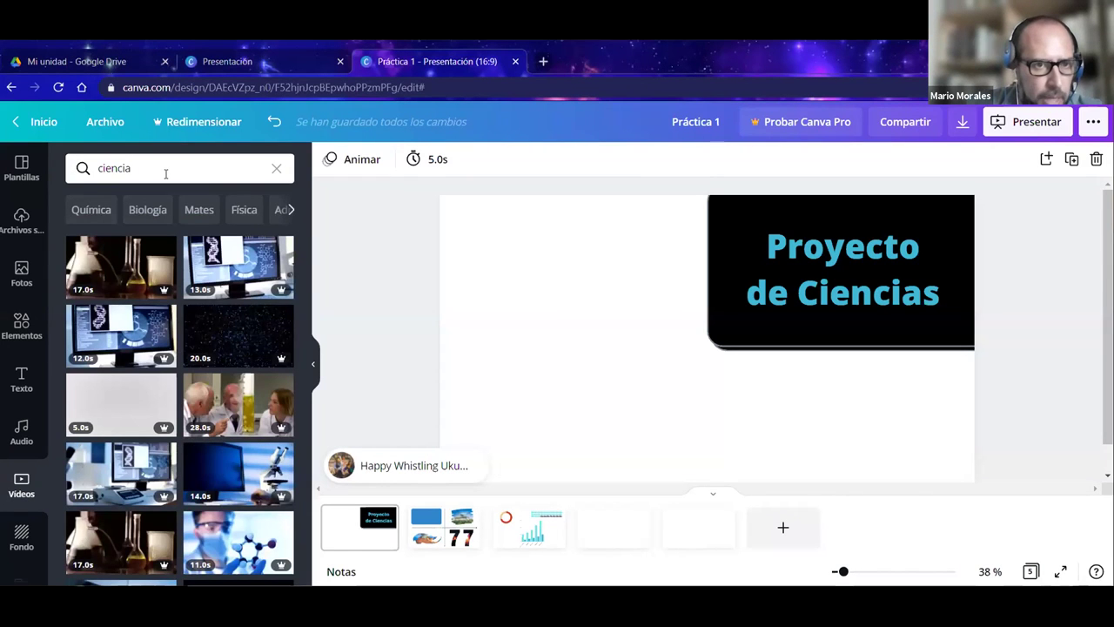
pyautogui.scroll(-2, 158, 380)
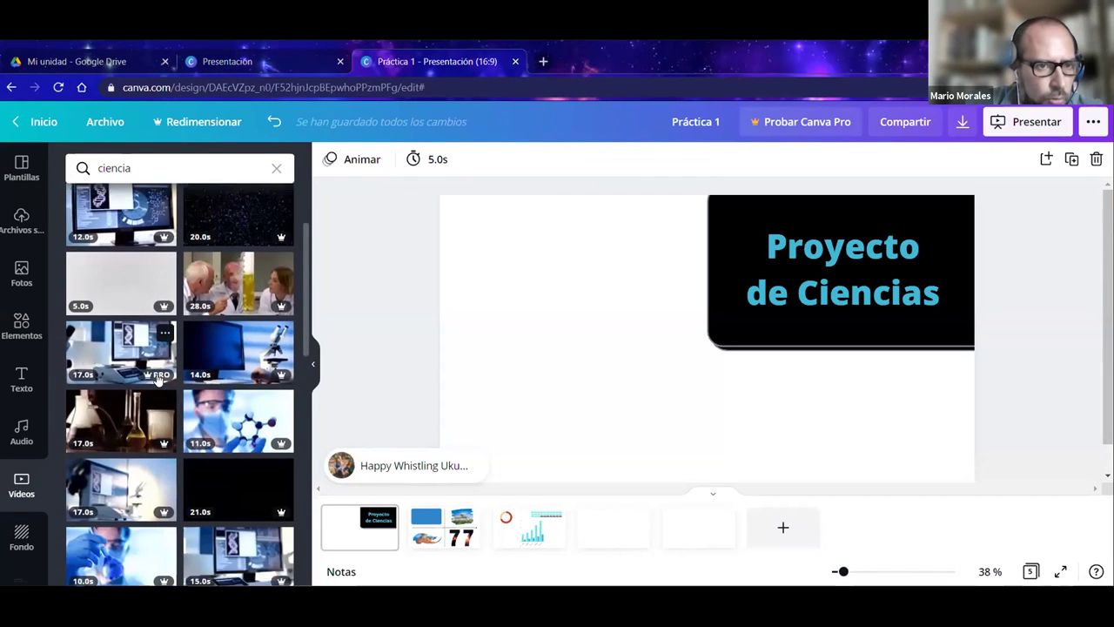
pyautogui.scroll(-1, 158, 379)
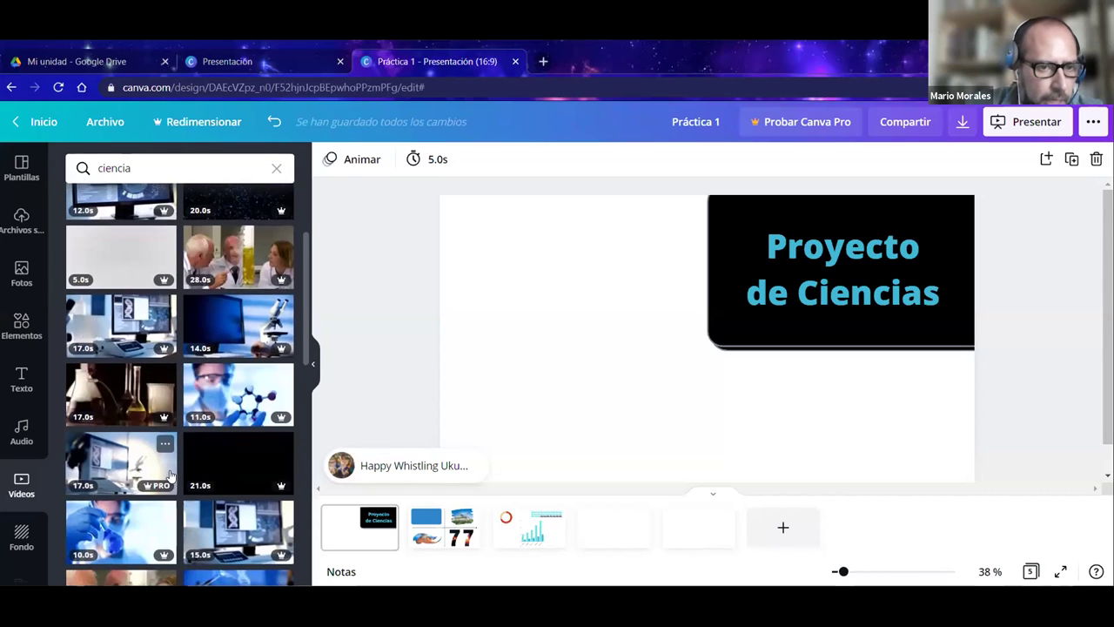
pyautogui.scroll(-3, 161, 455)
pyautogui.scroll(-2, 161, 454)
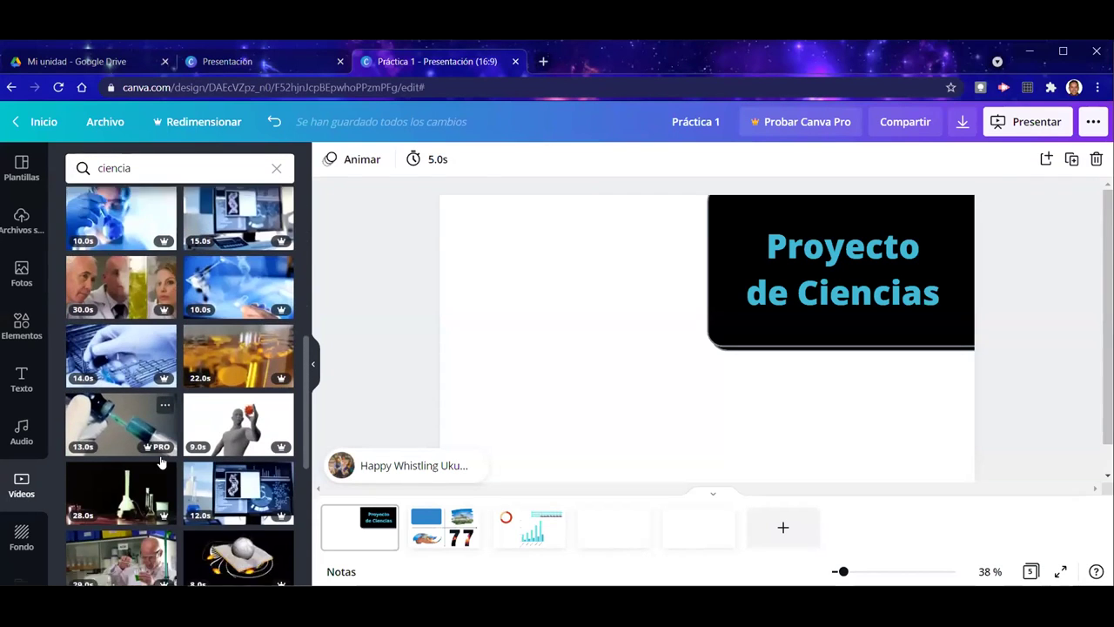
pyautogui.scroll(10, 160, 457)
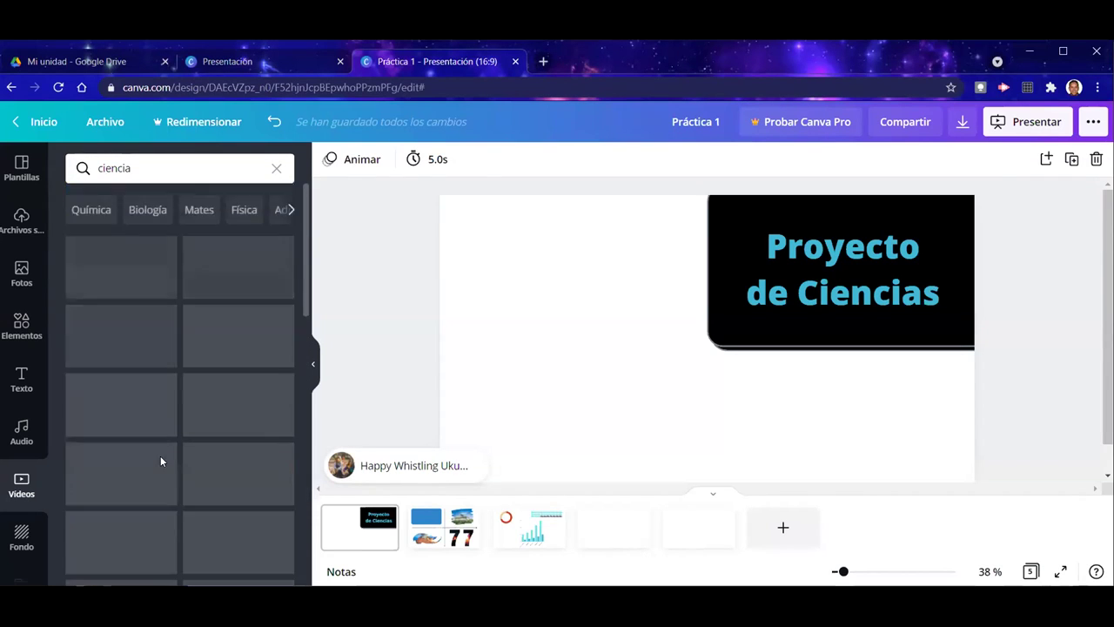
# Search the video library for "science" and for "student".
pyautogui.click(153, 173)
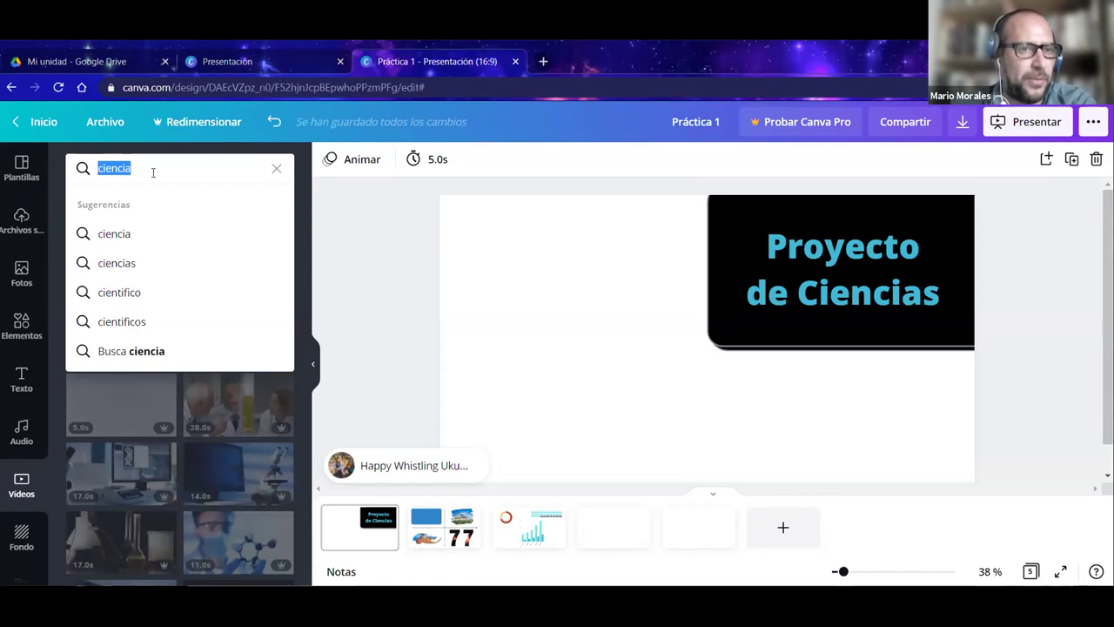
pyautogui.write('science')
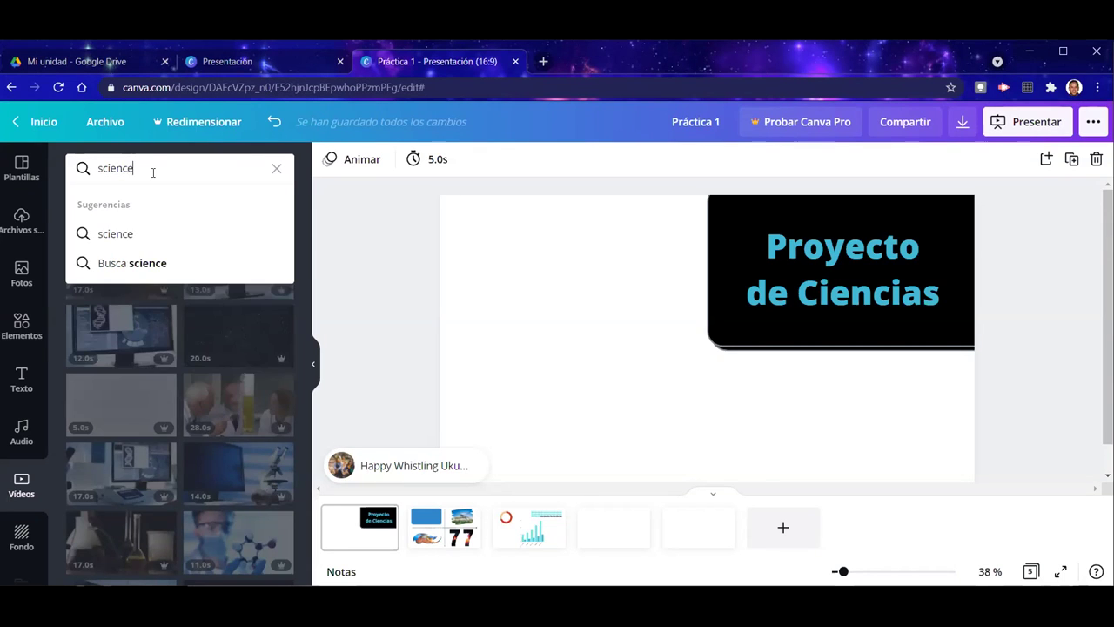
pyautogui.press('Return')
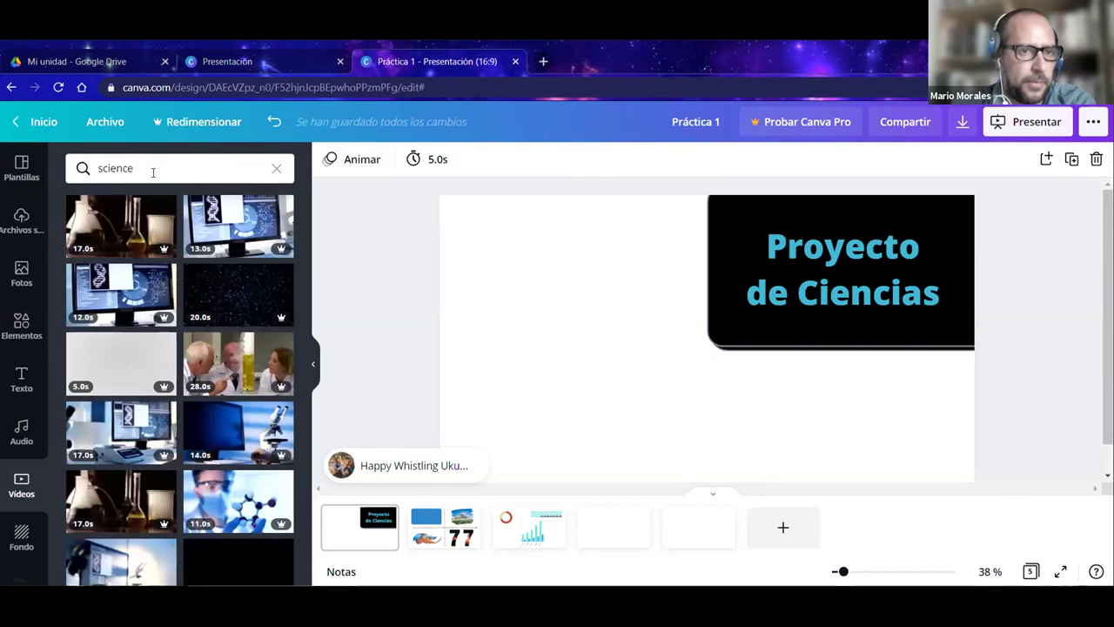
pyautogui.click(153, 173)
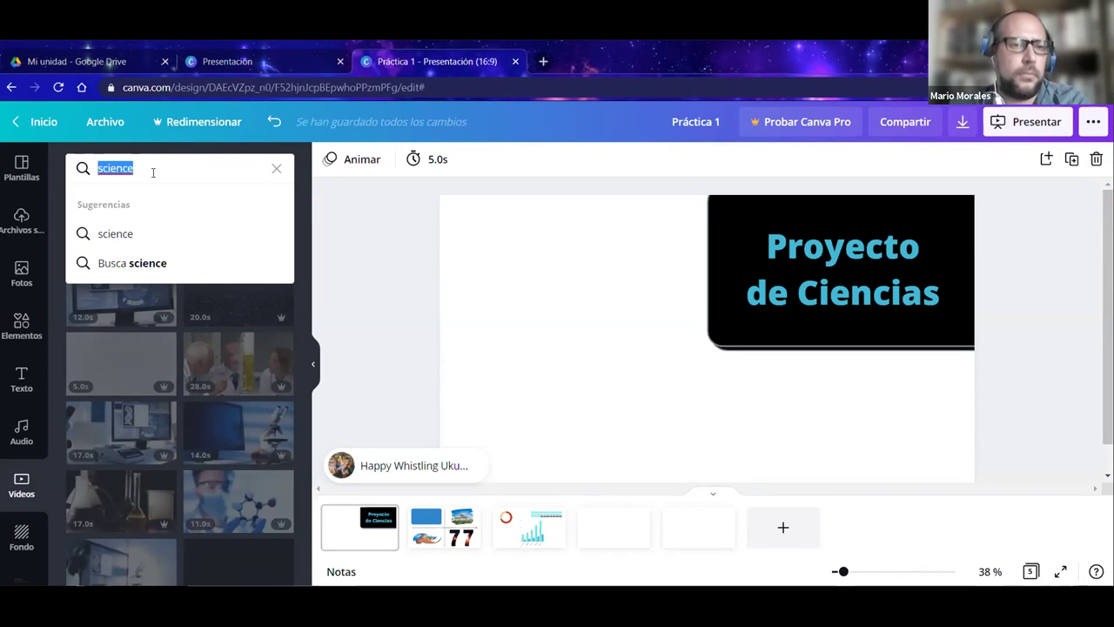
pyautogui.write('stu')
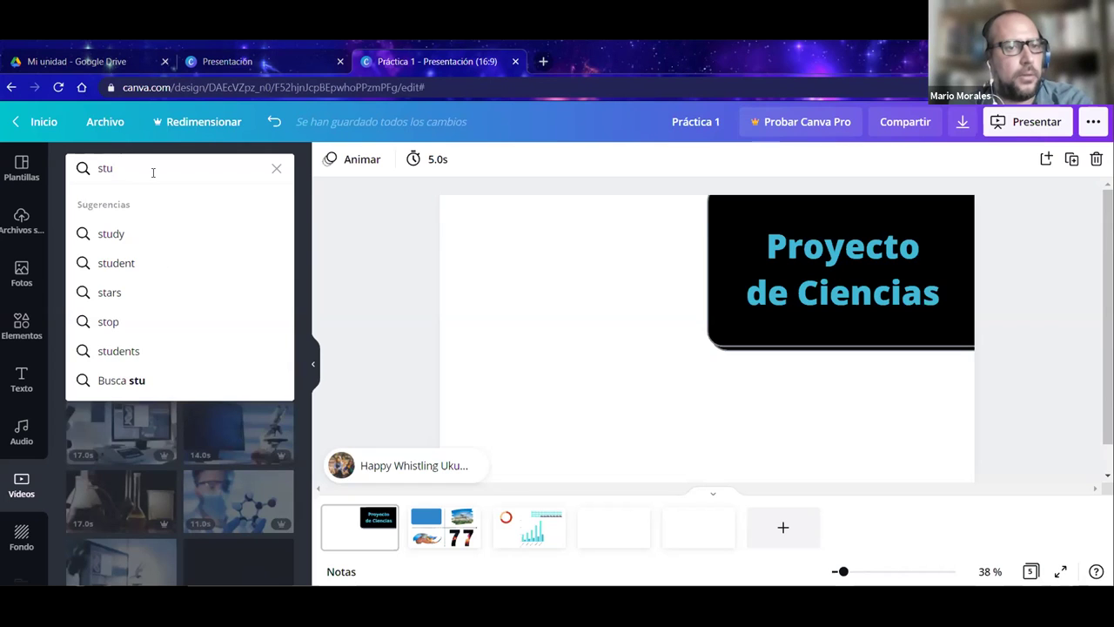
pyautogui.write('dent')
pyautogui.press('Return')
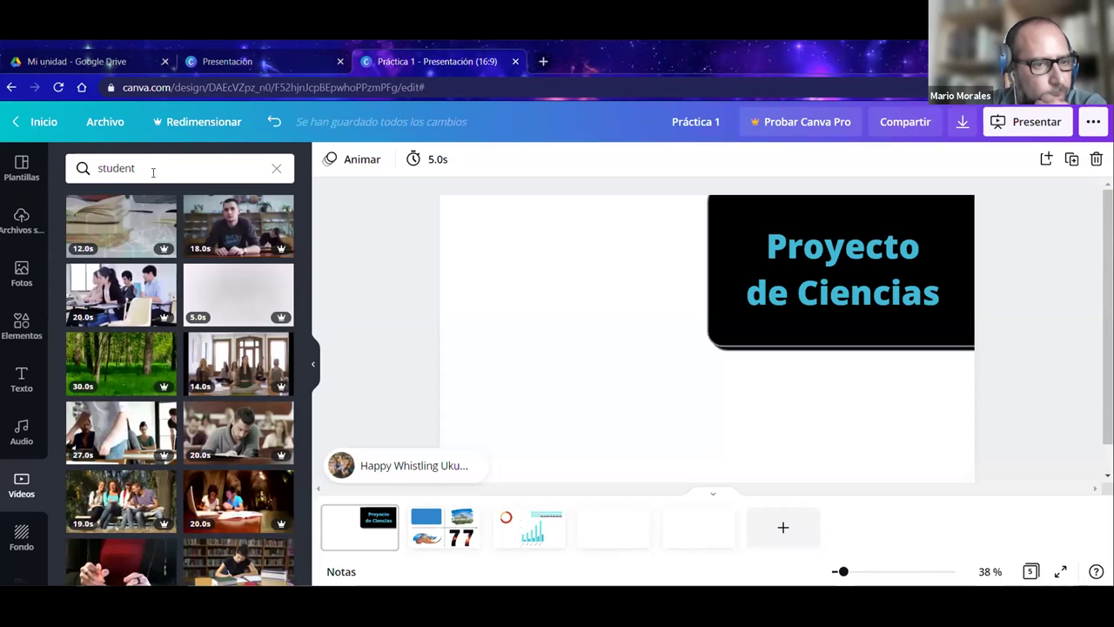
# Search the video library for "libro" and look through the clips for a free one.
pyautogui.click(212, 168)
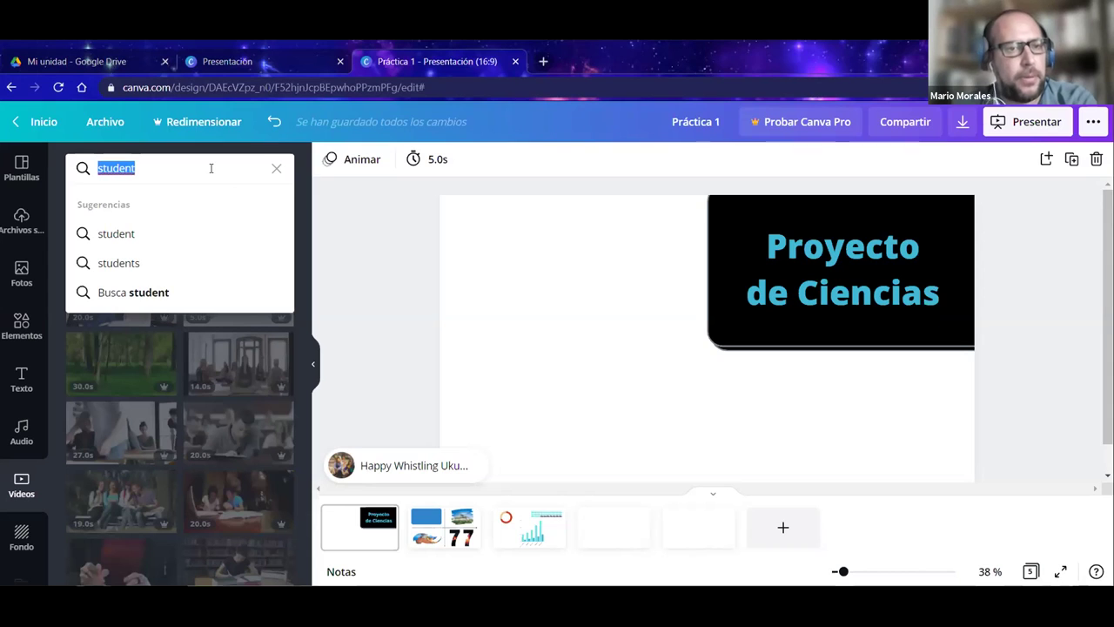
pyautogui.write('libro')
pyautogui.press('Return')
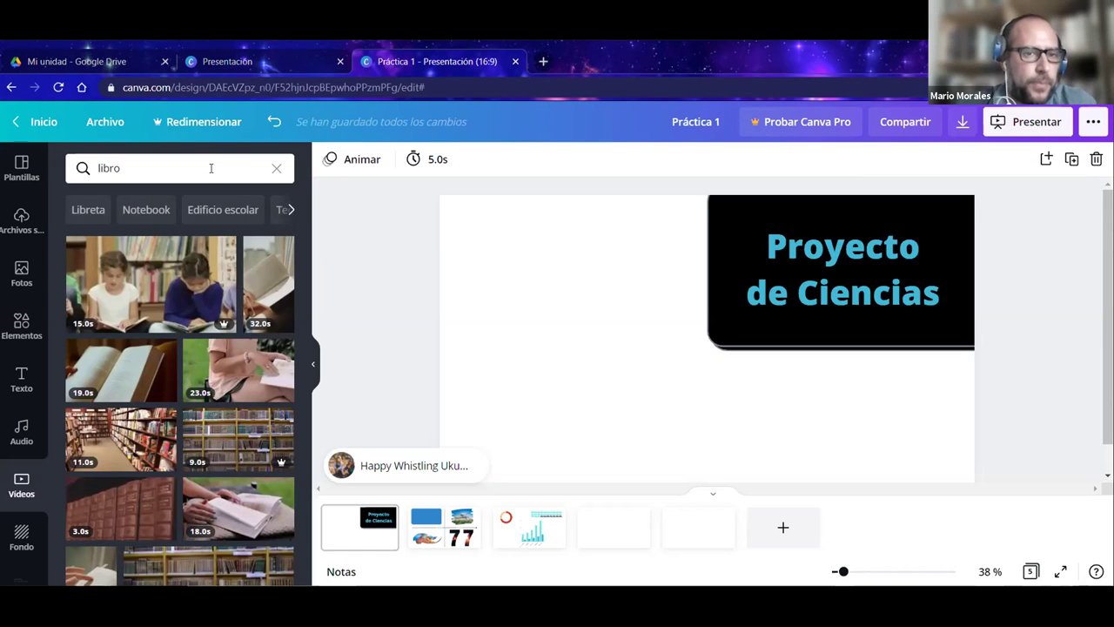
pyautogui.scroll(-1, 157, 375)
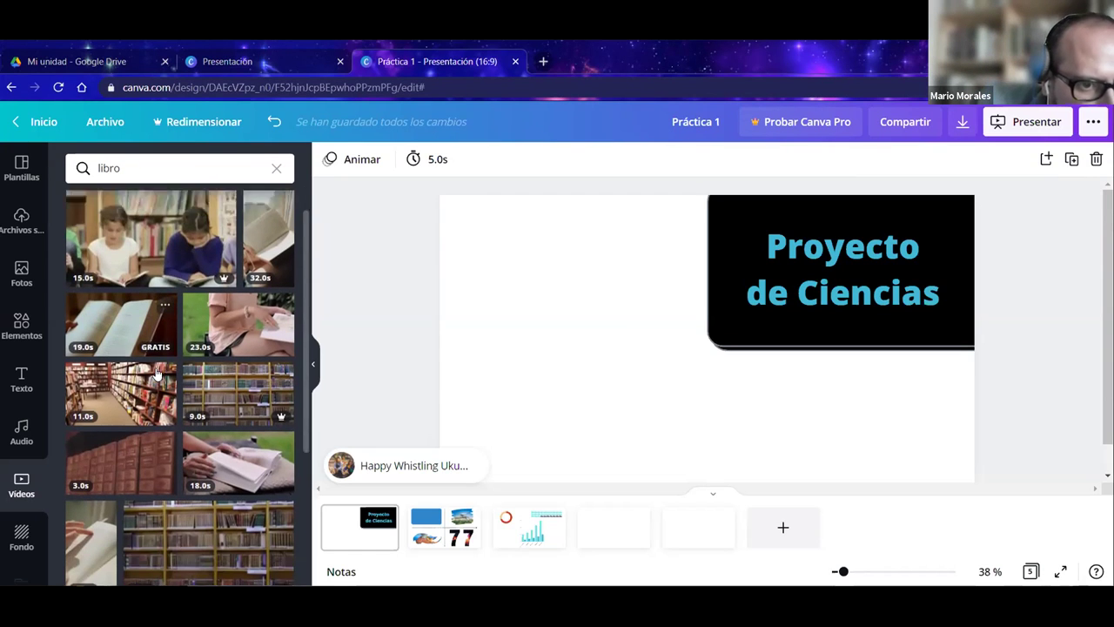
pyautogui.scroll(-2, 157, 374)
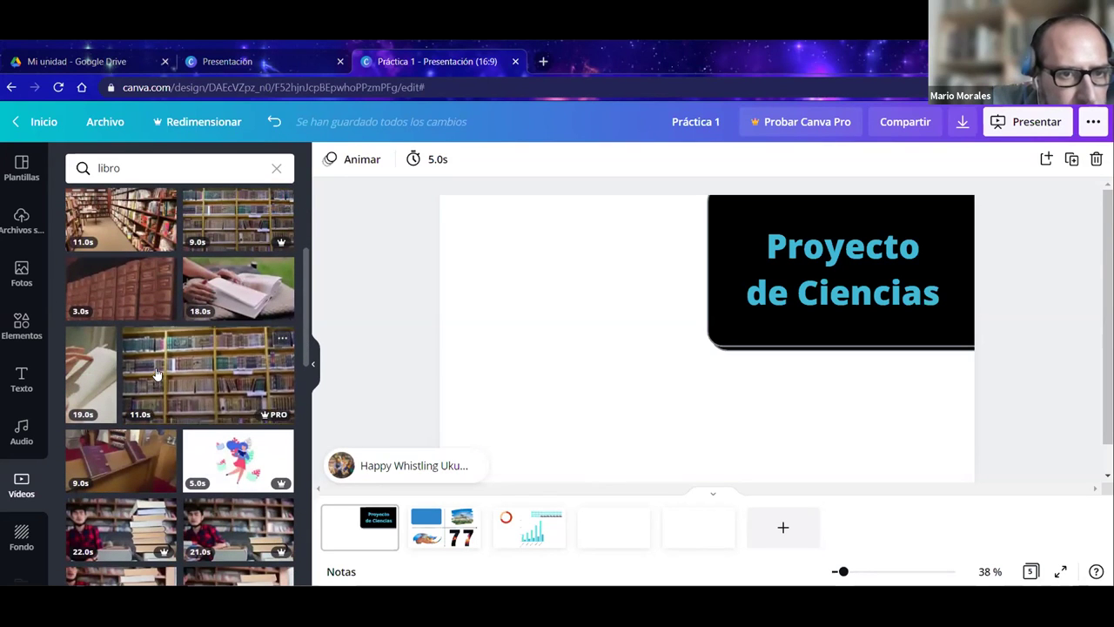
# Insert the clip of hands leafing through an open book and enlarge it to cover the whole title page.
pyautogui.click(244, 294)
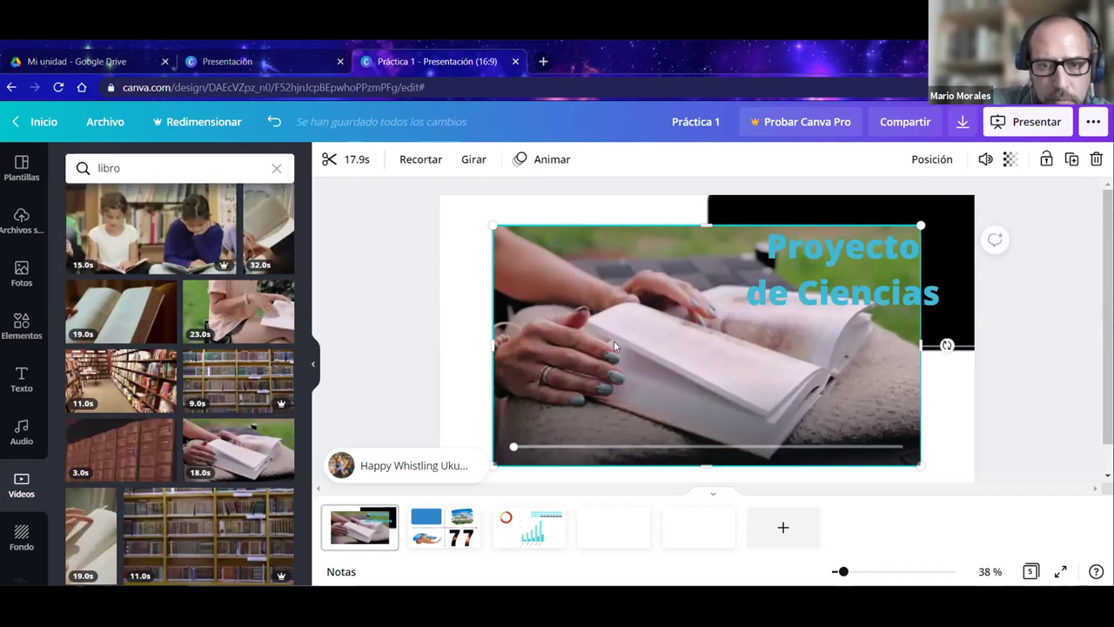
pyautogui.moveTo(547, 284); pyautogui.dragTo(500, 262)
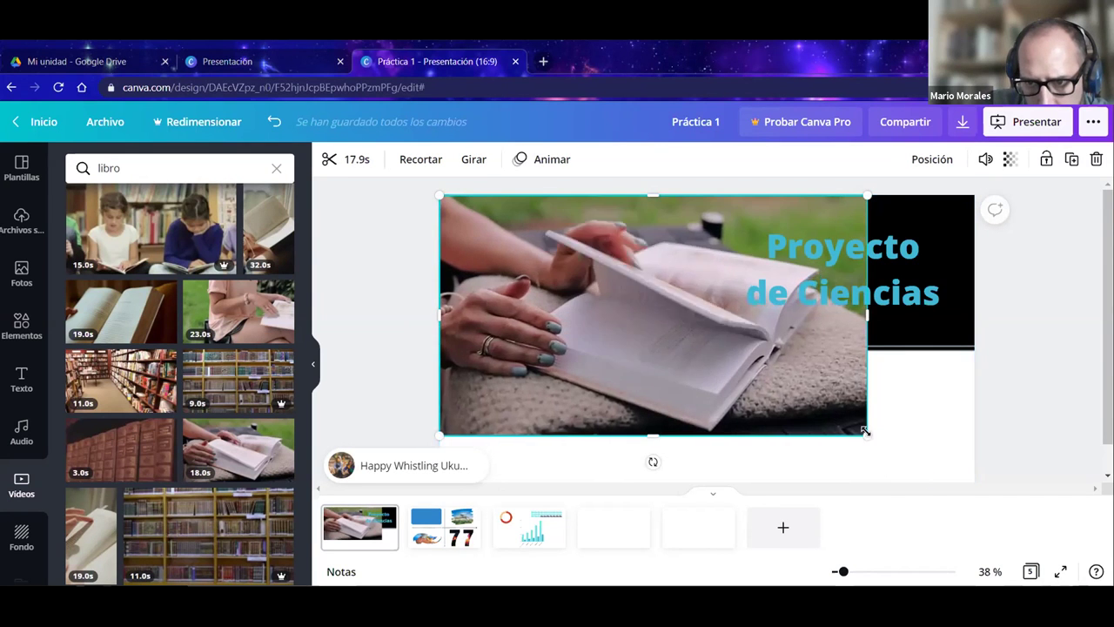
pyautogui.moveTo(912, 470); pyautogui.dragTo(950, 484)
pyautogui.moveTo(954, 337); pyautogui.dragTo(998, 336)
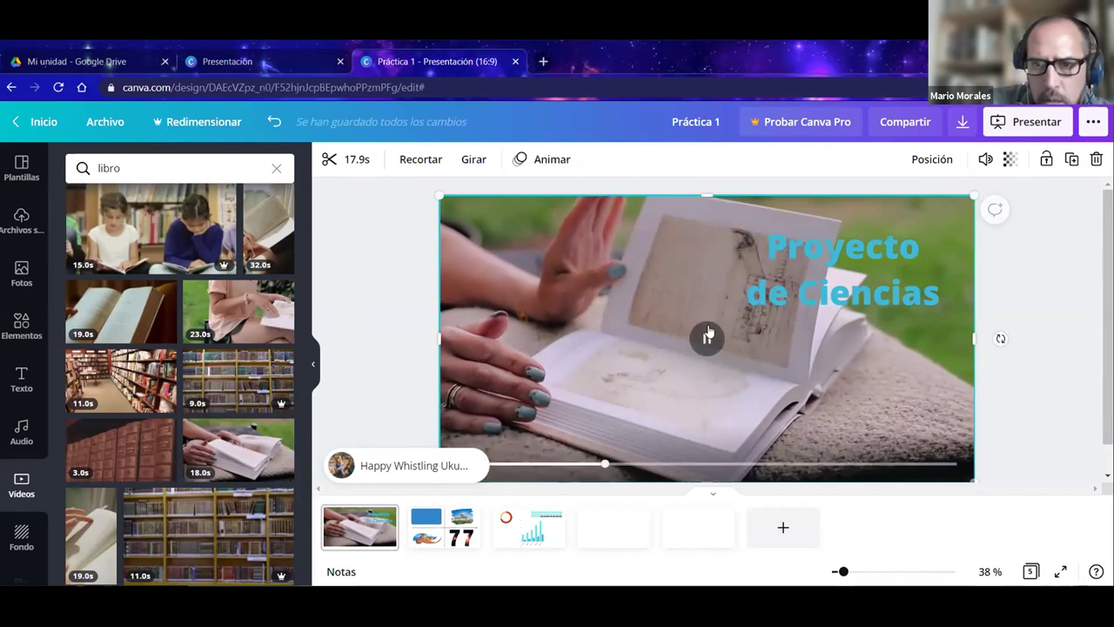
# Send the book video behind the black title shape and present the slides in full screen.
pyautogui.click(933, 159)
pyautogui.click(863, 203)
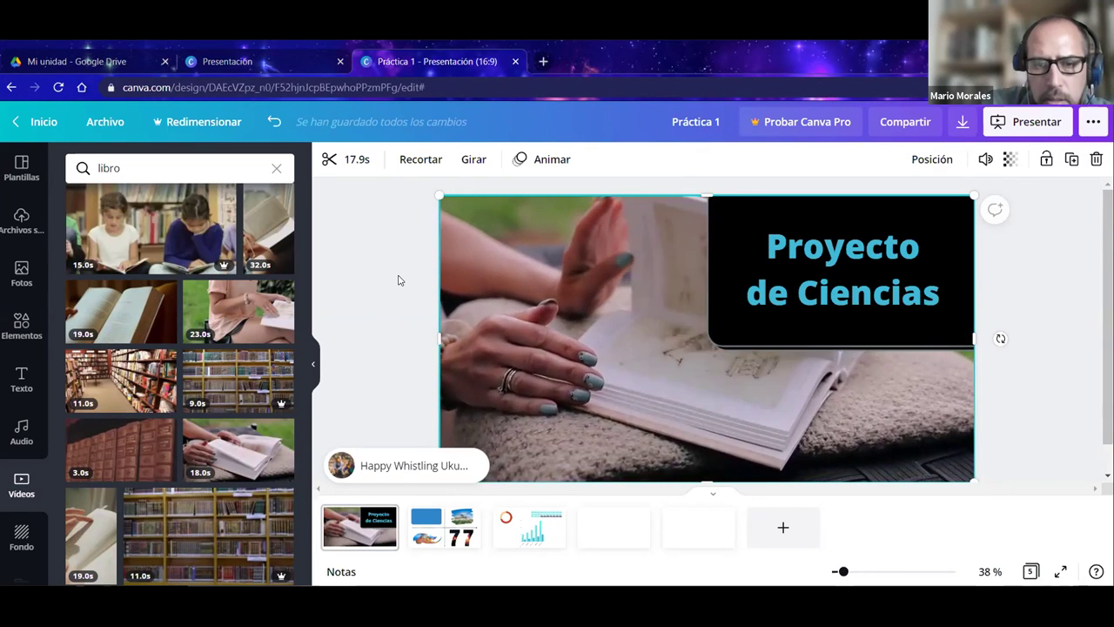
pyautogui.click(1036, 122)
pyautogui.click(972, 265)
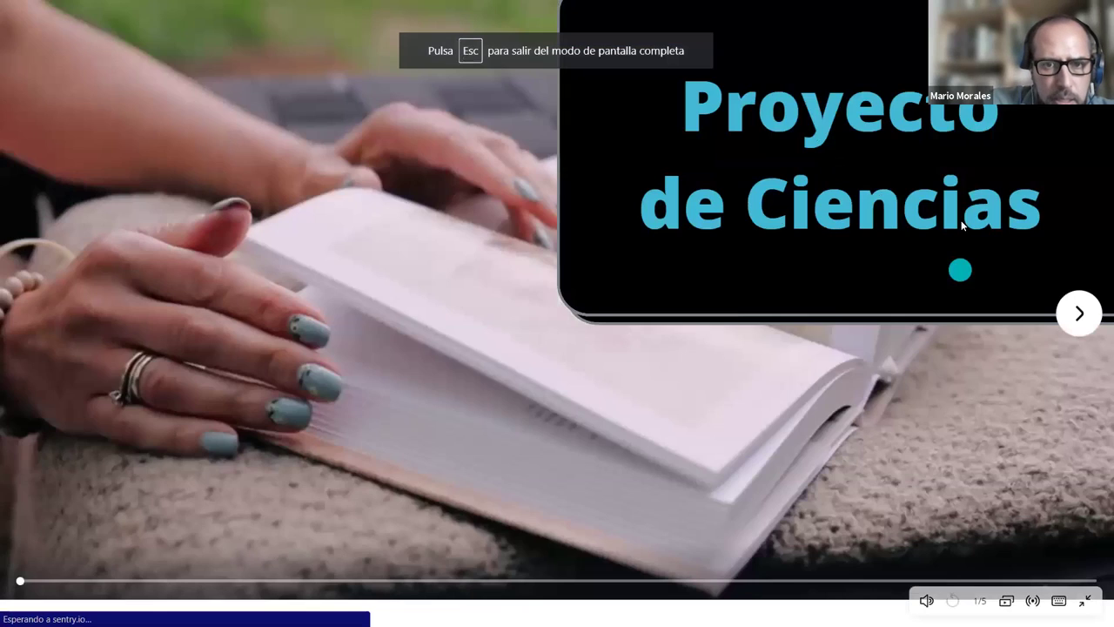
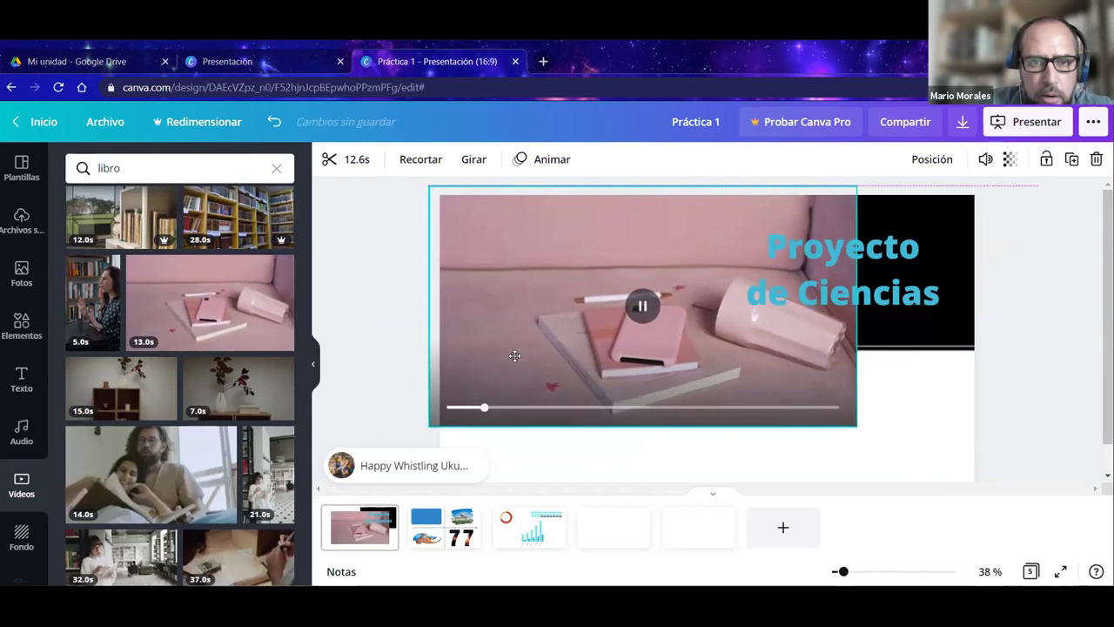
# Enlarge the clip of the pink phone on notebooks to cover the whole title page.
pyautogui.moveTo(913, 475); pyautogui.dragTo(951, 480)
pyautogui.moveTo(978, 334); pyautogui.dragTo(975, 337)
pyautogui.click(1048, 308)
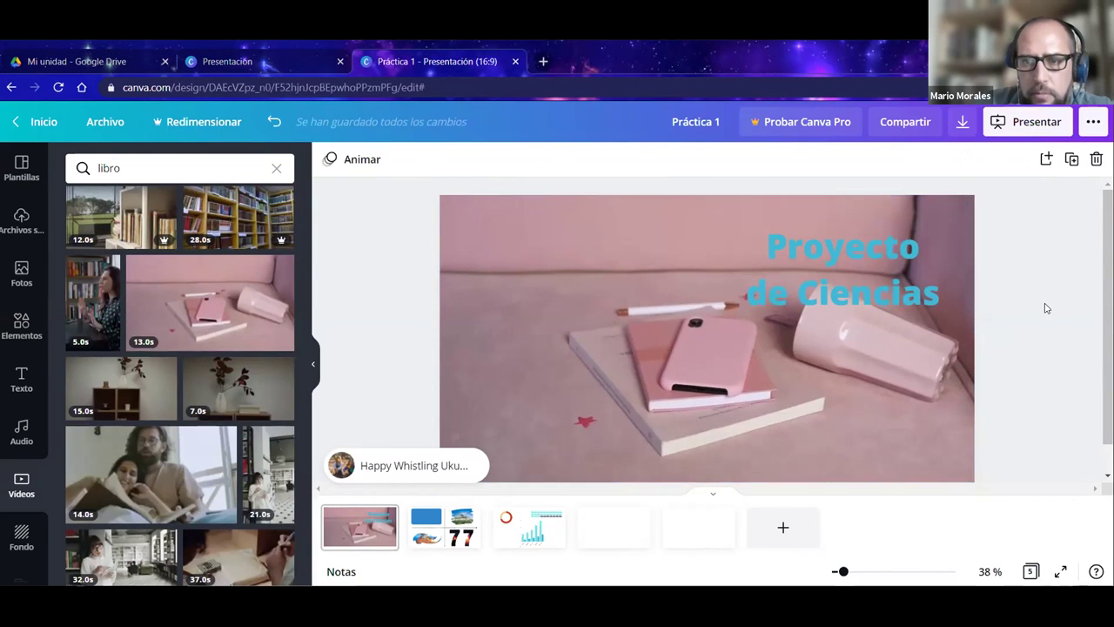
# Send the pink notebook video behind the black title shape.
pyautogui.click(906, 304)
pyautogui.click(820, 358)
pyautogui.click(707, 338)
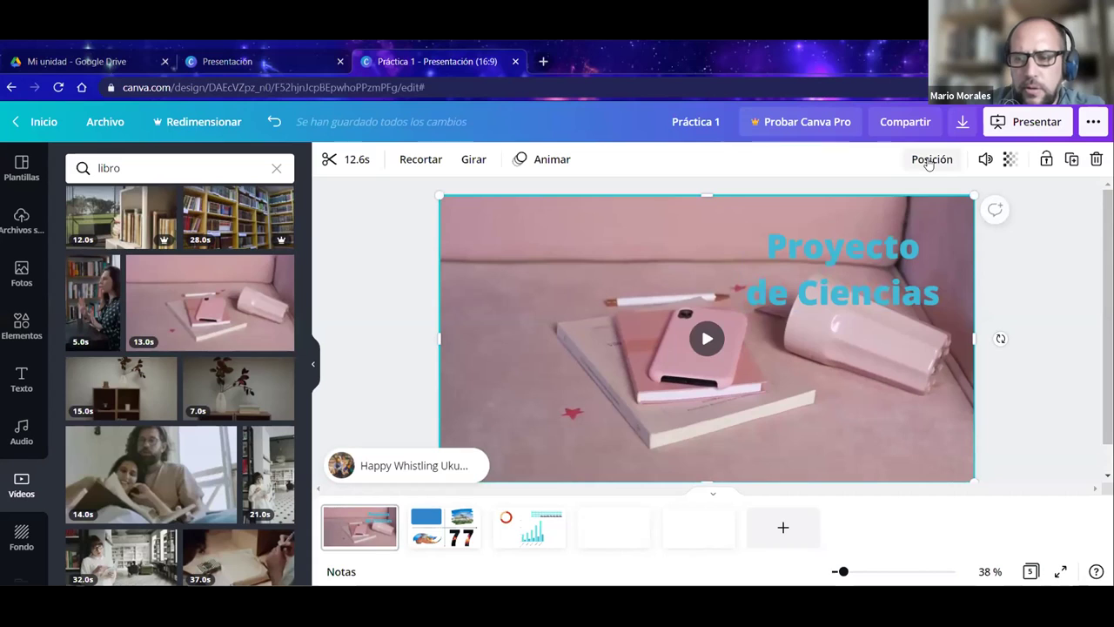
pyautogui.click(931, 162)
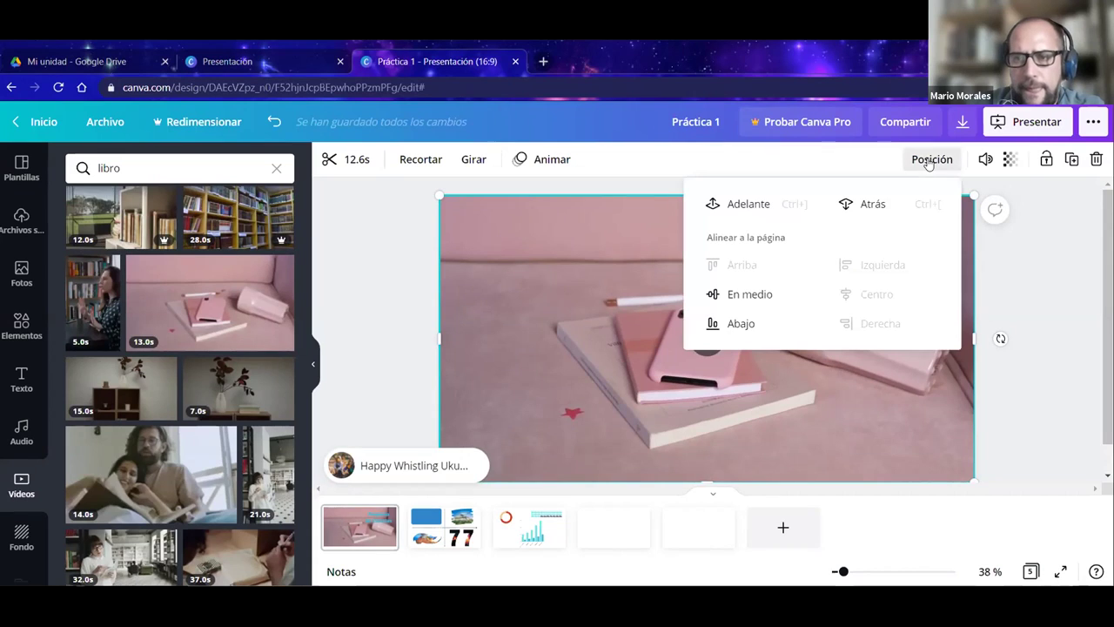
pyautogui.click(865, 204)
pyautogui.click(1002, 399)
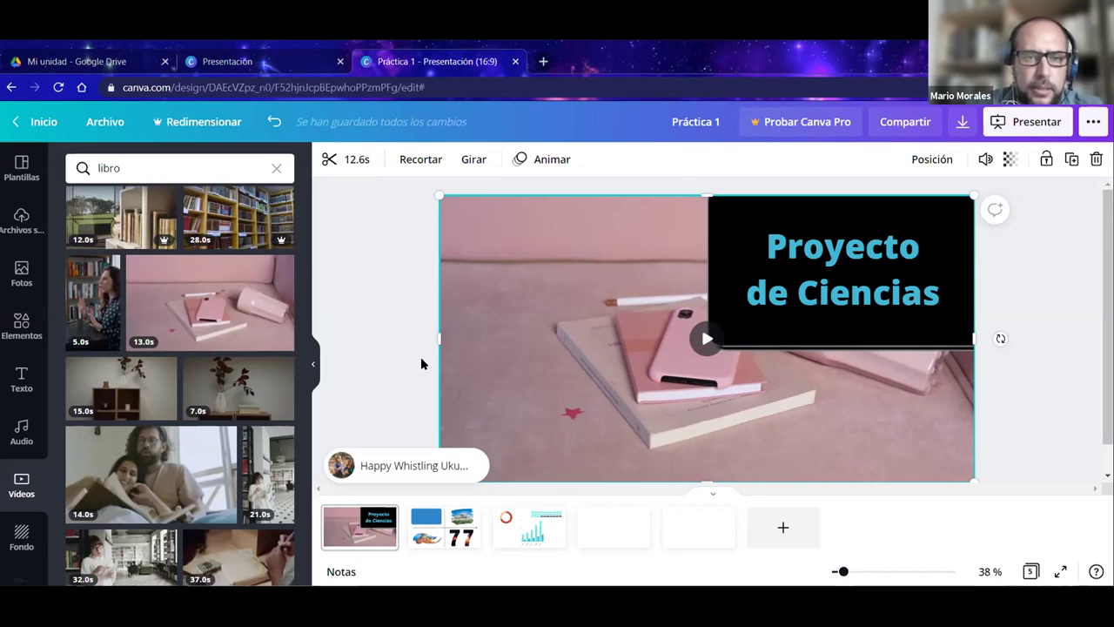
pyautogui.click(421, 364)
# Shrink the black shape from its lower-left corner and recentre the title text within it.
pyautogui.click(743, 323)
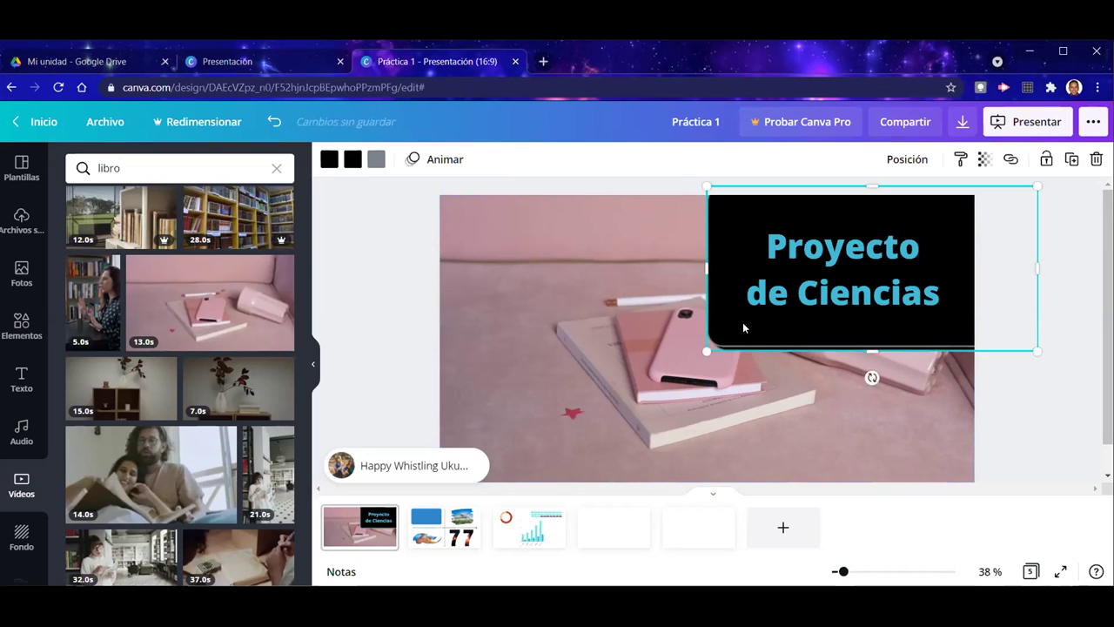
pyautogui.moveTo(707, 347); pyautogui.dragTo(733, 332)
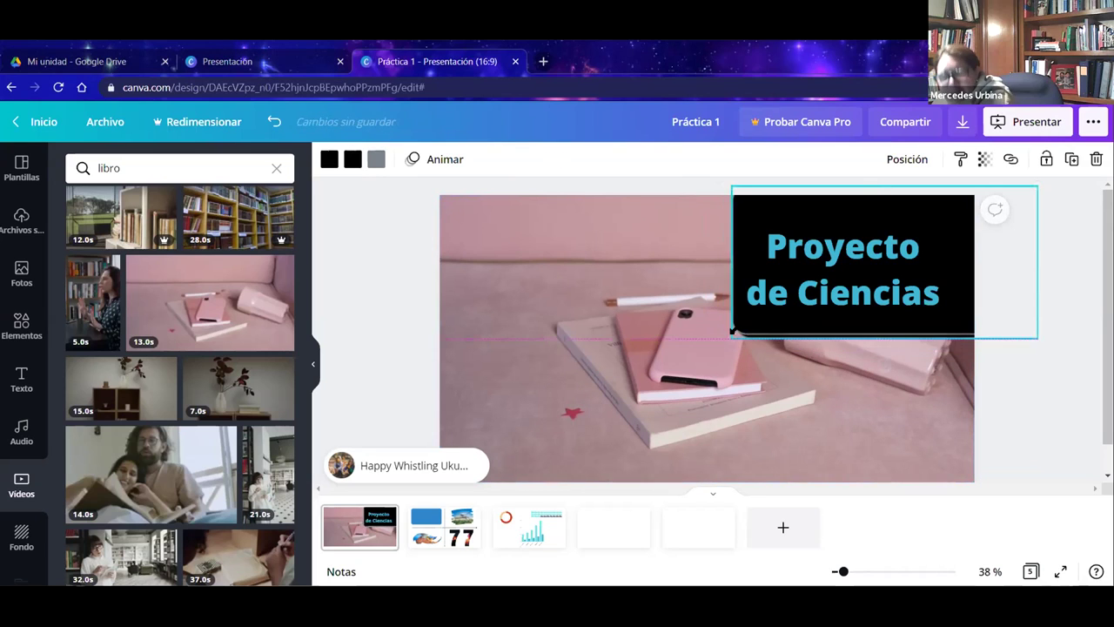
pyautogui.click(826, 252)
pyautogui.moveTo(825, 252); pyautogui.dragTo(818, 252)
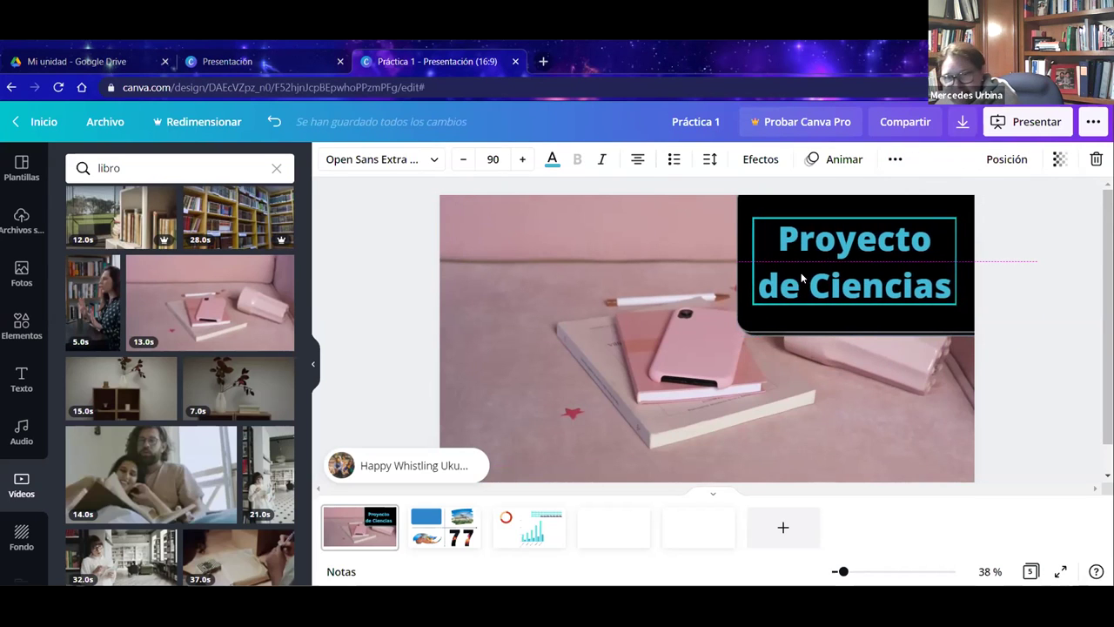
pyautogui.click(747, 325)
pyautogui.click(390, 338)
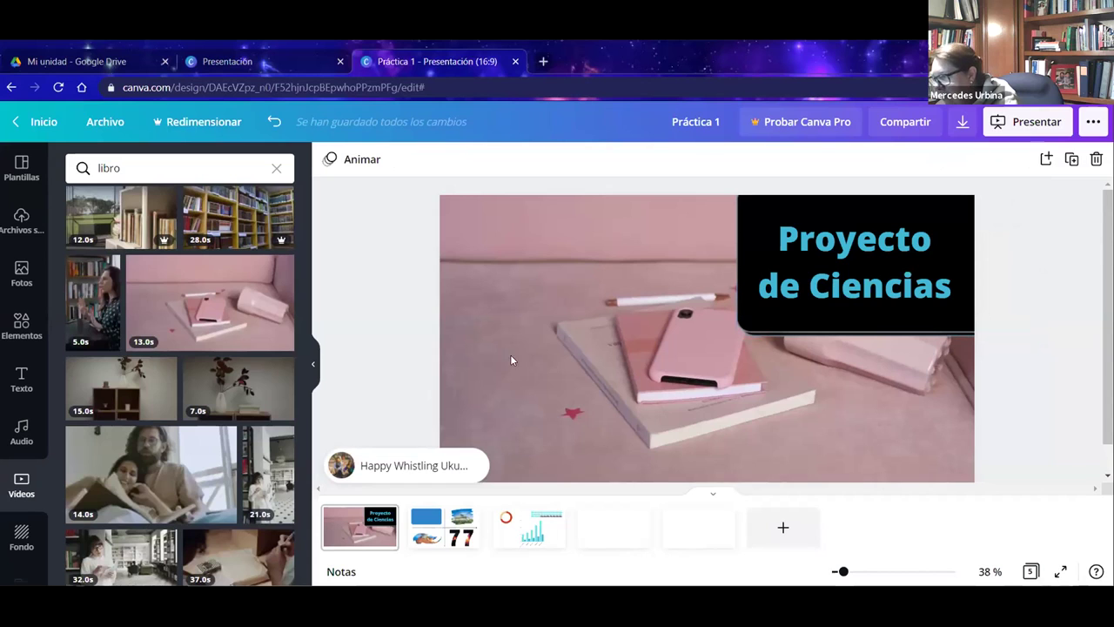
pyautogui.click(557, 353)
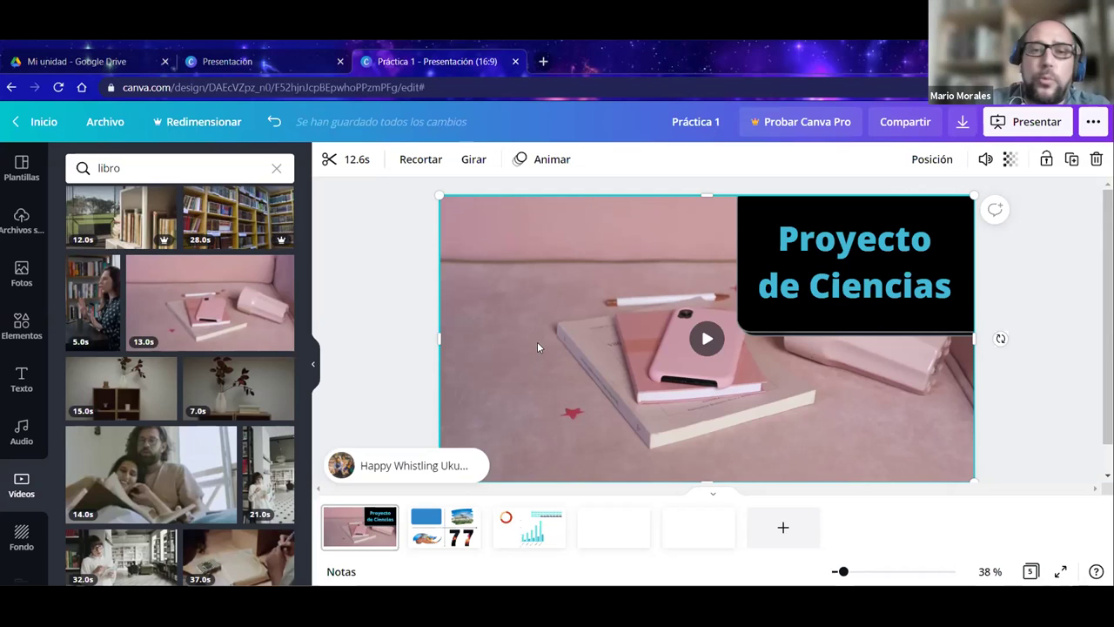
pyautogui.click(394, 356)
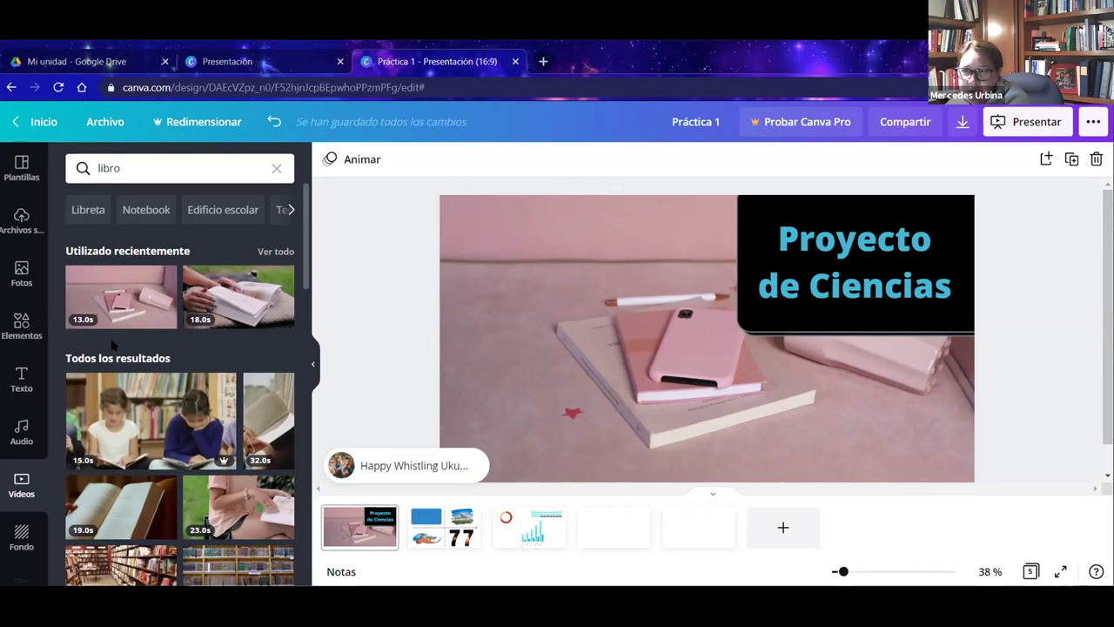
# Check the volume setting of the title page's background video.
pyautogui.click(460, 348)
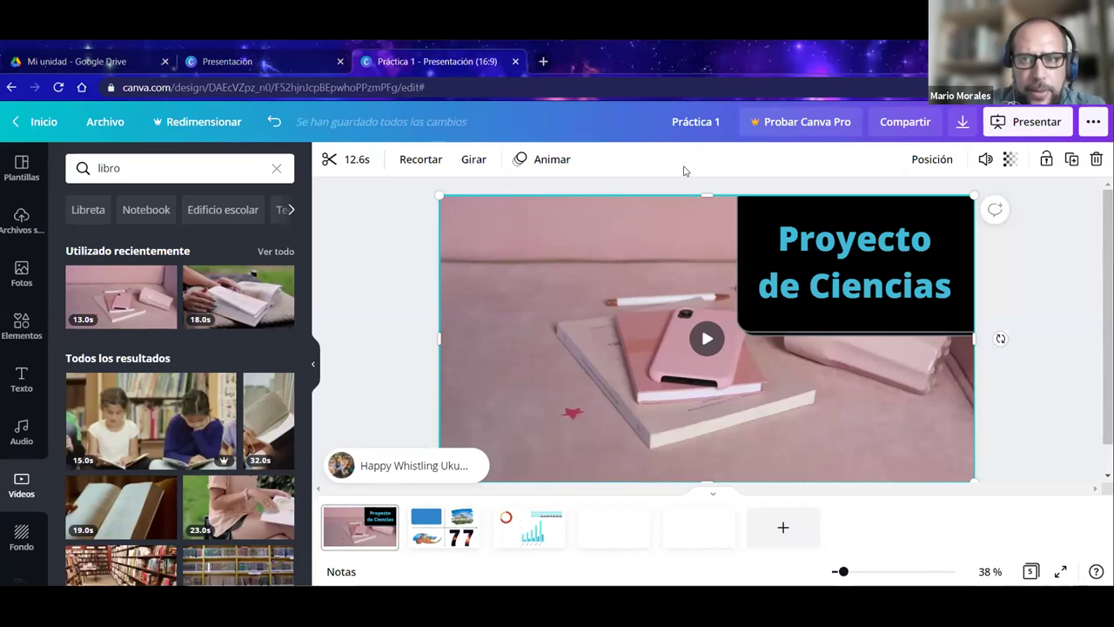
pyautogui.click(985, 161)
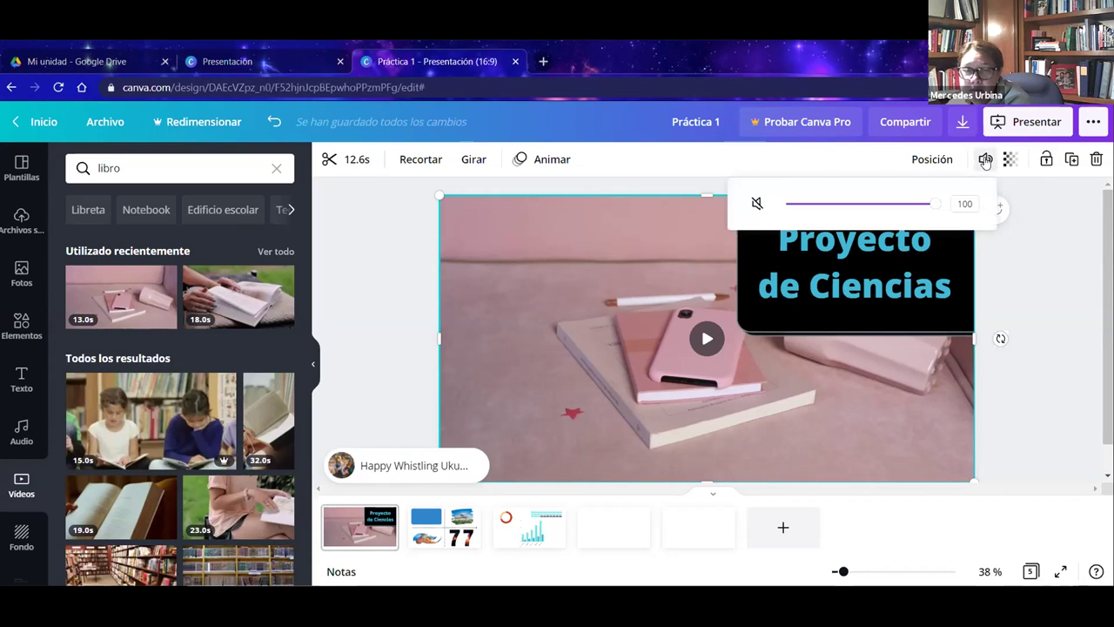
pyautogui.moveTo(932, 212)
pyautogui.mouseDown()
pyautogui.moveTo(788, 207)
pyautogui.moveTo(940, 207)
pyautogui.mouseUp()
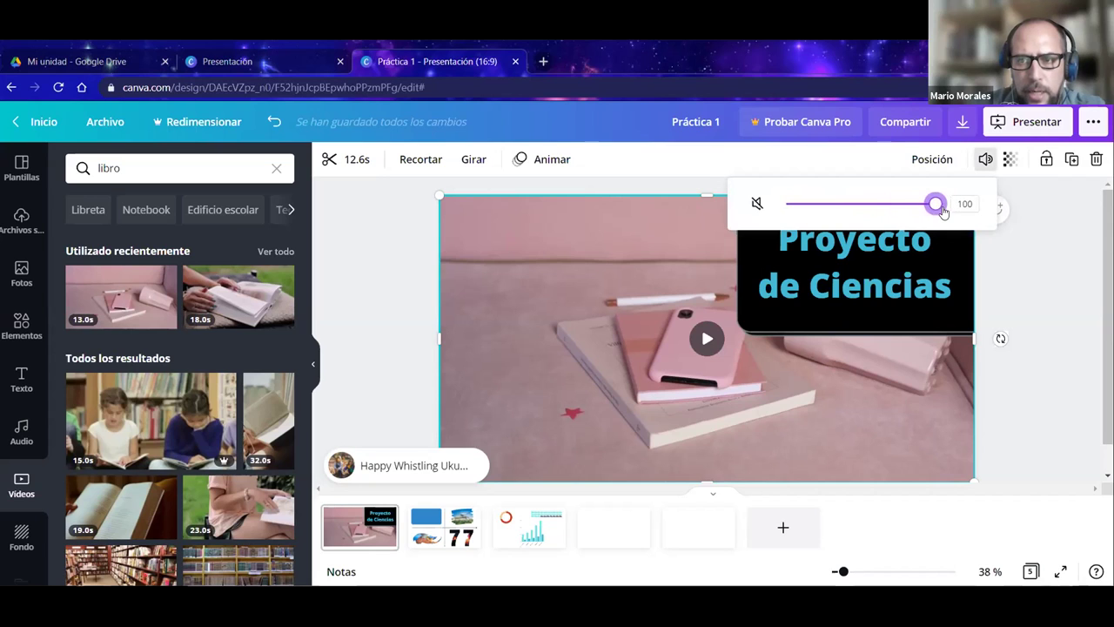
pyautogui.click(1051, 219)
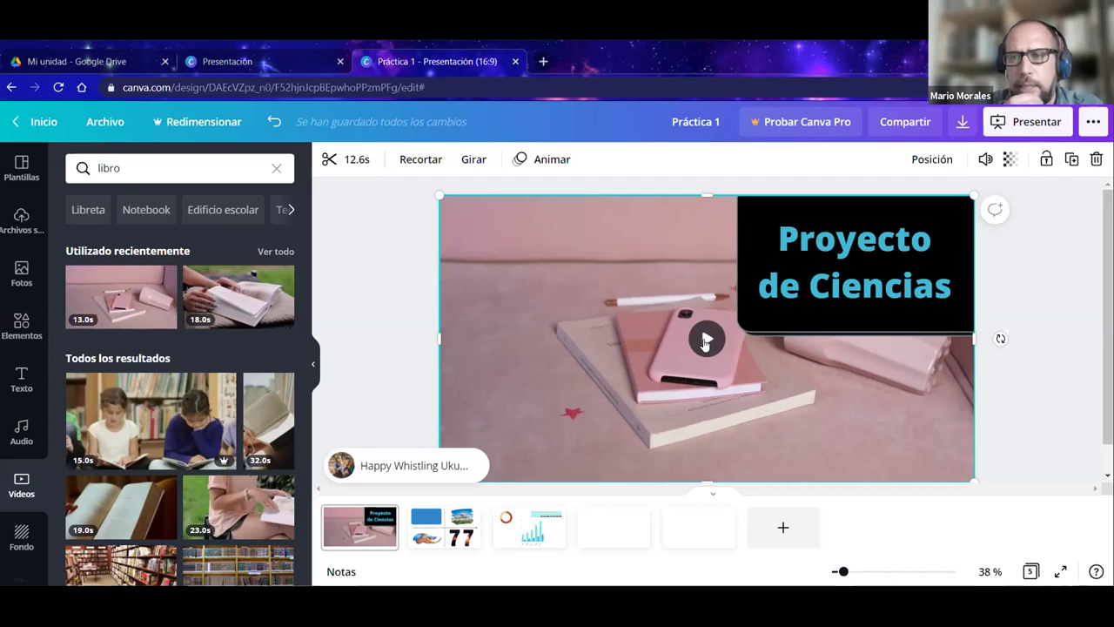
# Play the background video on the page and return the video library to its main listing.
pyautogui.click(705, 341)
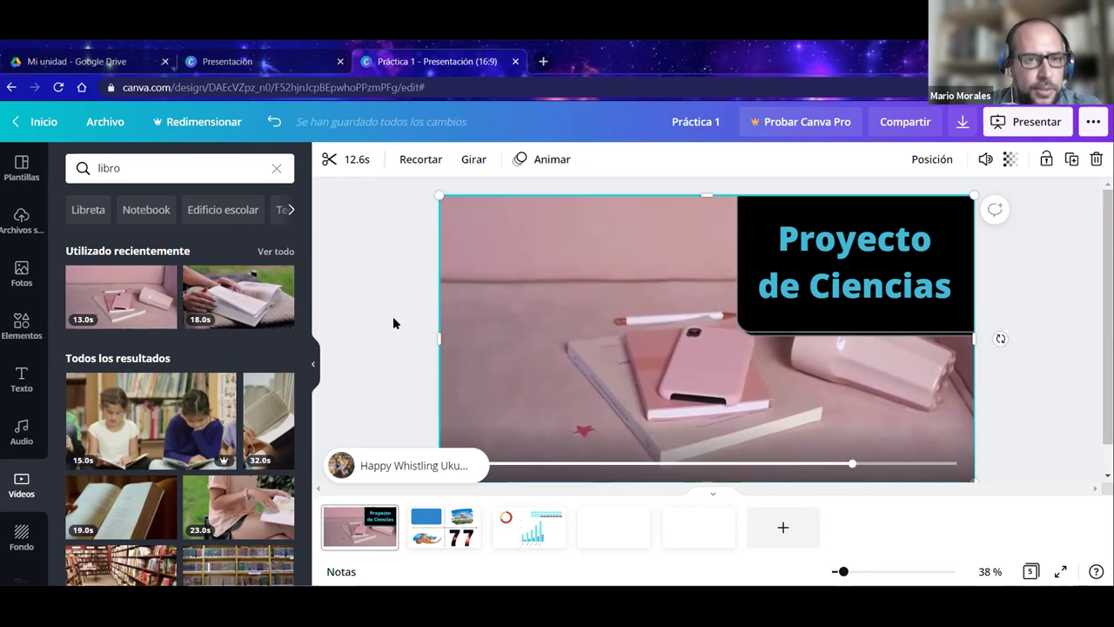
pyautogui.click(22, 484)
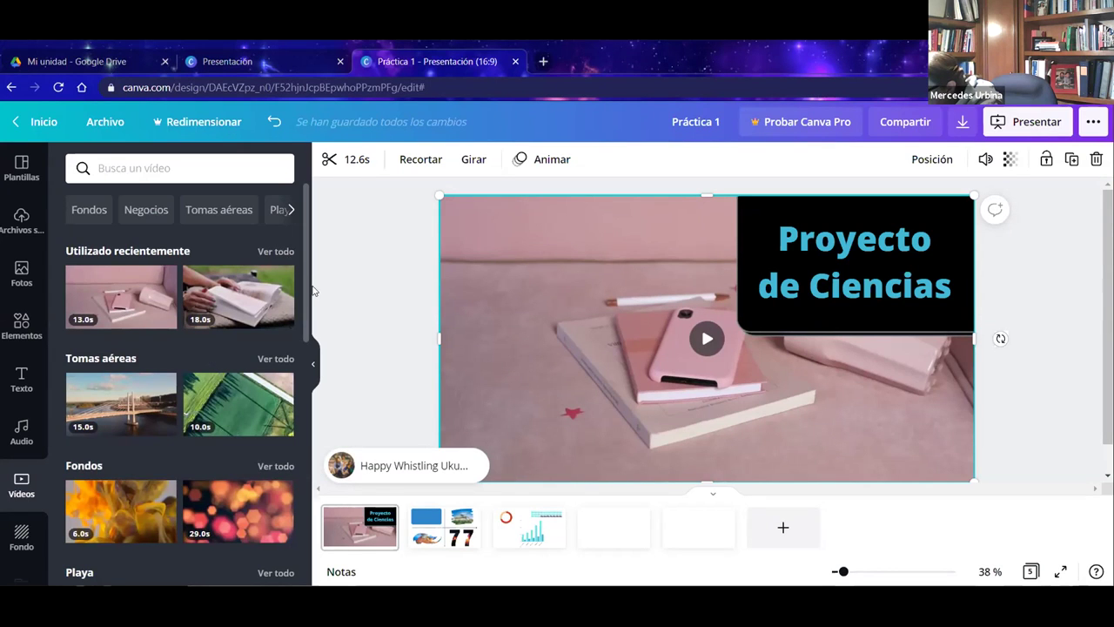
pyautogui.moveTo(305, 261)
pyautogui.mouseDown()
pyautogui.moveTo(304, 383)
pyautogui.moveTo(301, 272)
pyautogui.mouseUp()
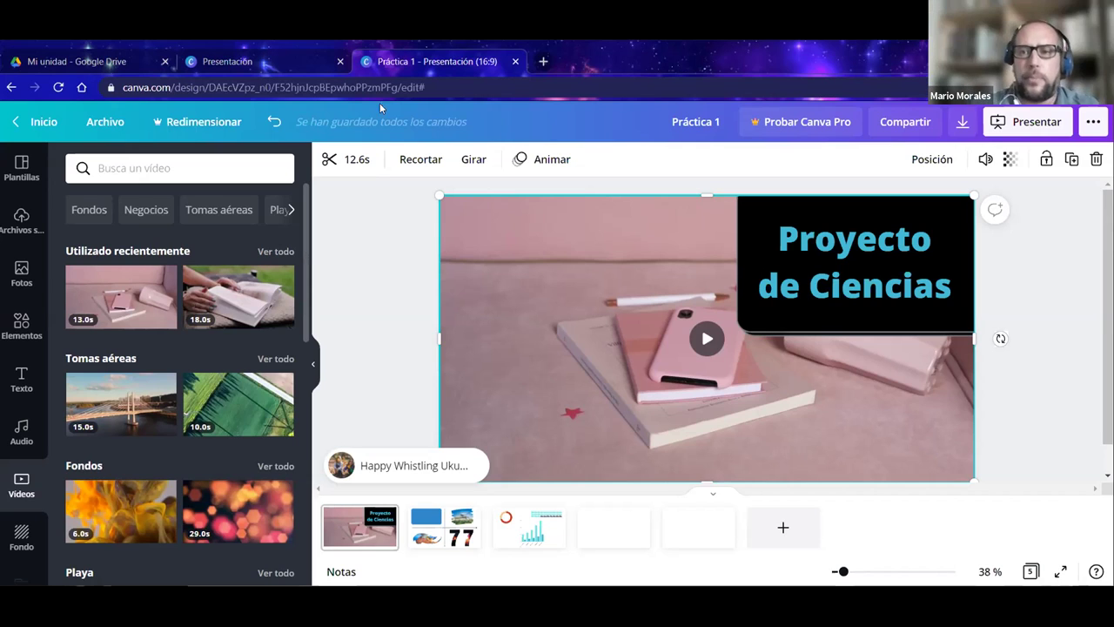
# Compare the volume settings of the background video and the presentation's soundtrack.
pyautogui.click(986, 161)
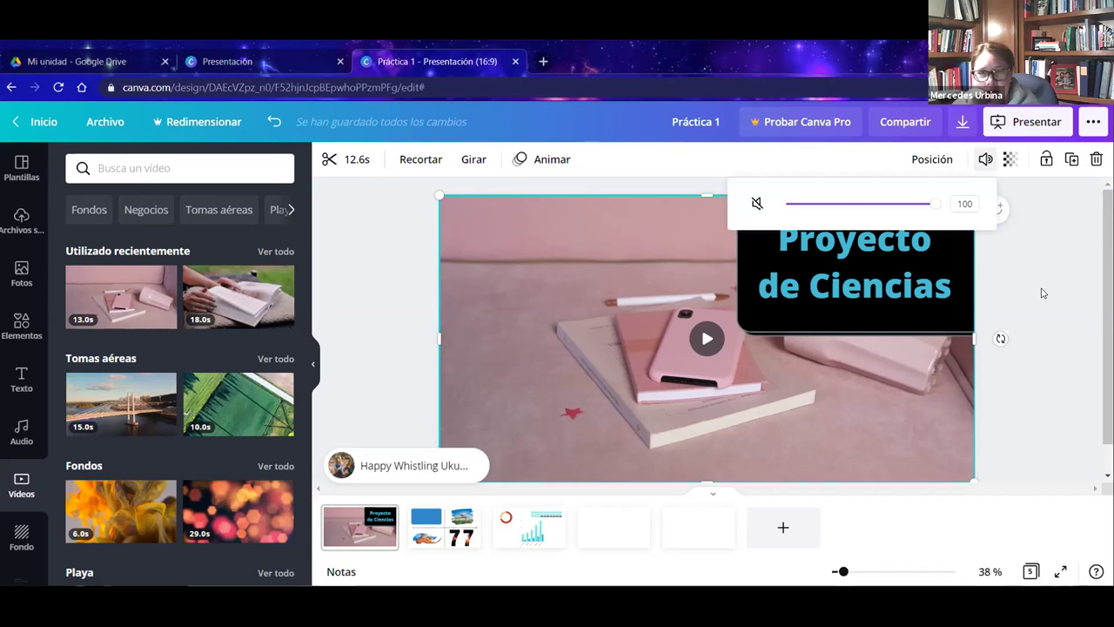
pyautogui.click(1043, 294)
pyautogui.click(430, 465)
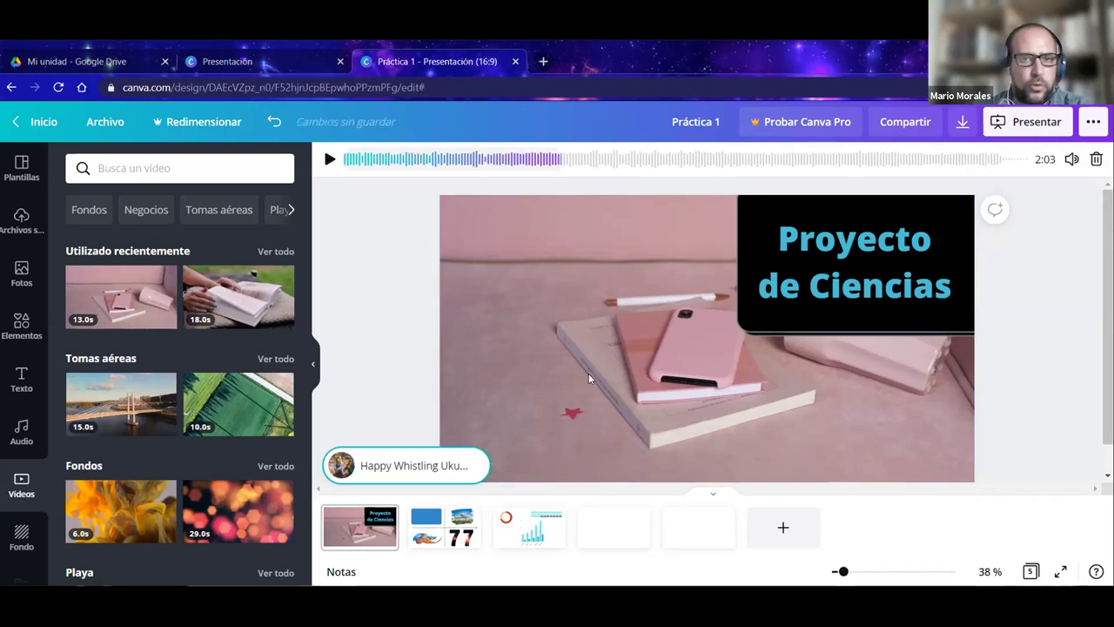
pyautogui.click(1071, 160)
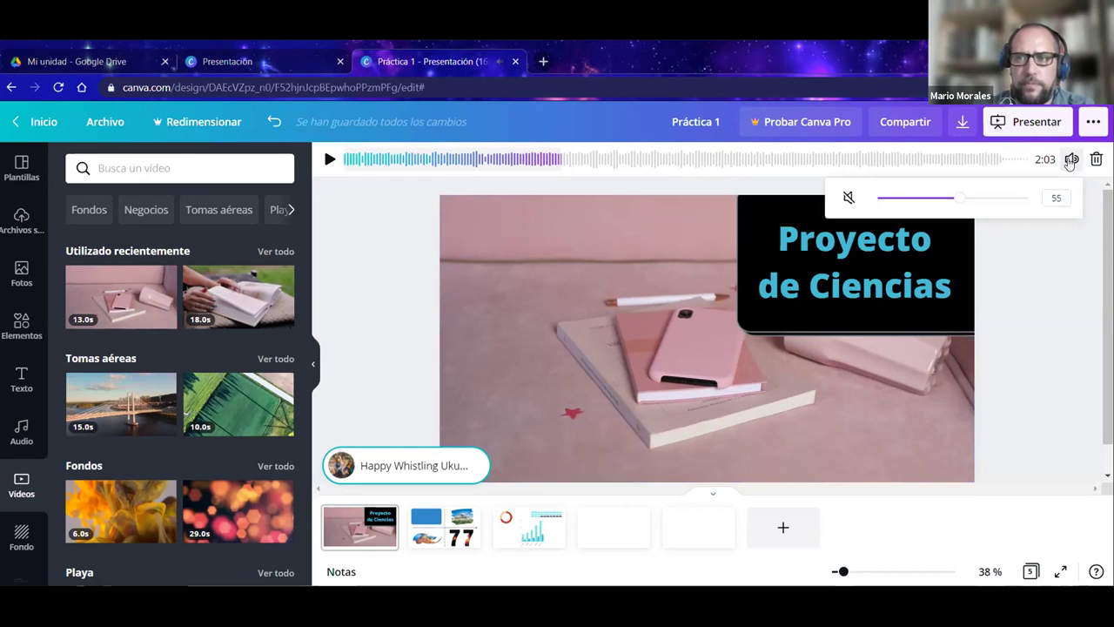
pyautogui.click(1053, 318)
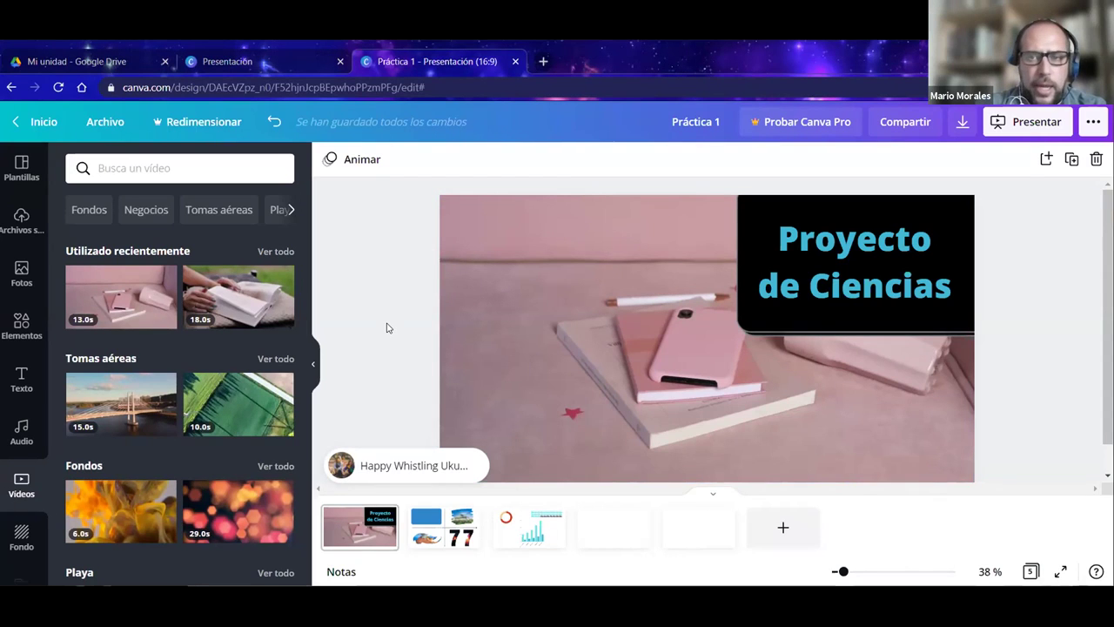
pyautogui.click(608, 328)
pyautogui.click(349, 323)
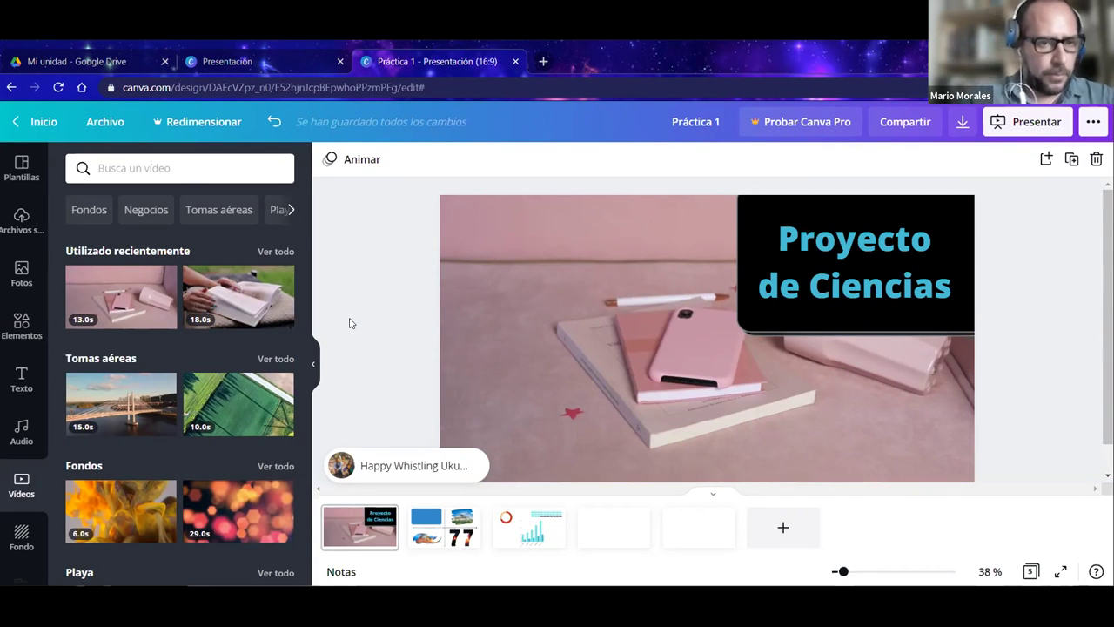
# Open the backgrounds library and move the blank fourth page to second place in the presentation.
pyautogui.moveTo(173, 386)
pyautogui.scroll(-2, 36, 423)
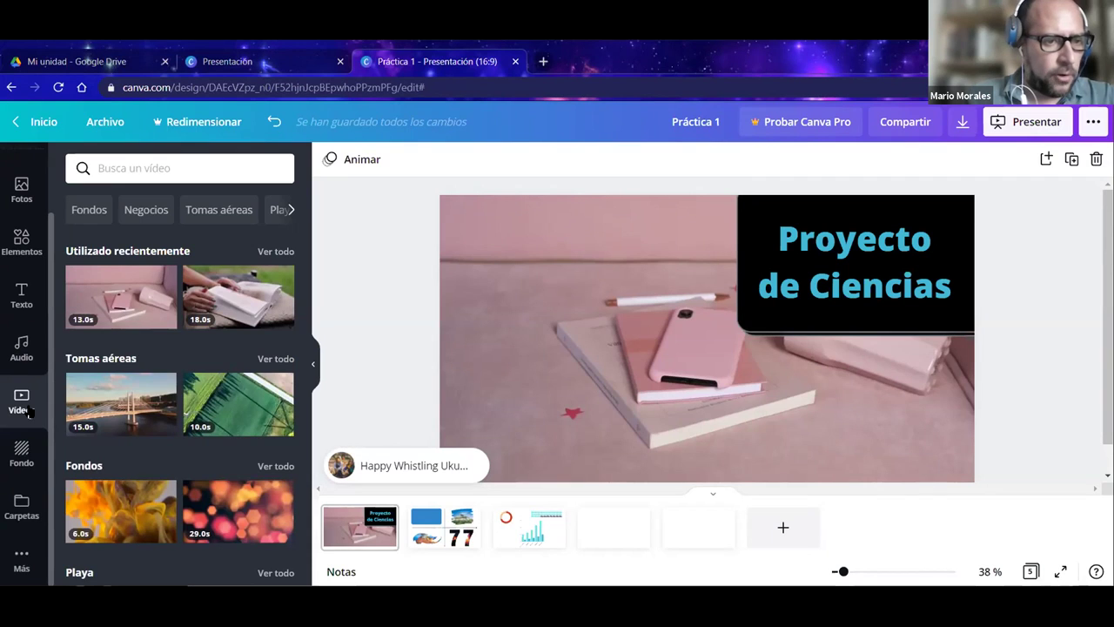
pyautogui.click(22, 453)
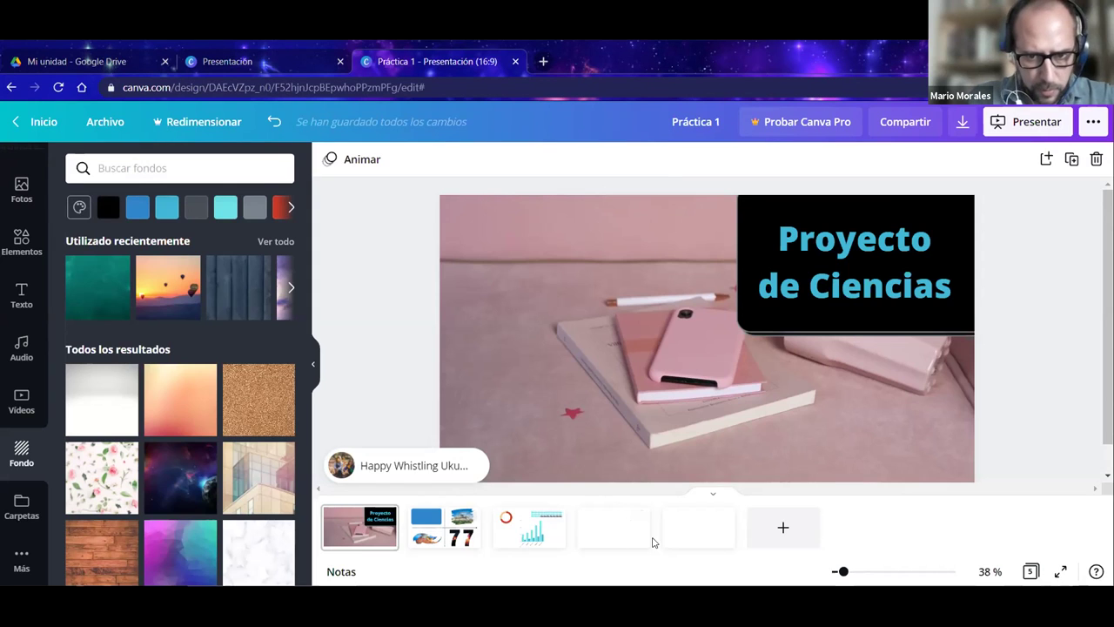
pyautogui.moveTo(625, 538); pyautogui.dragTo(439, 547)
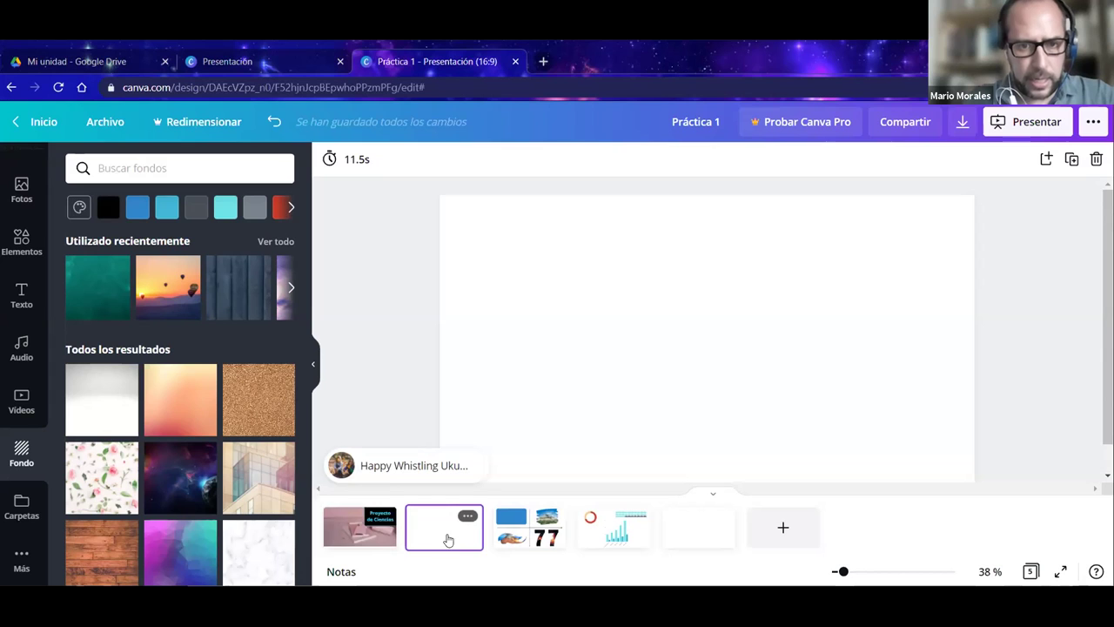
# Apply the free background of trees covered in coloured lights to the blank second page.
pyautogui.moveTo(435, 537)
pyautogui.mouseDown()
pyautogui.moveTo(340, 535)
pyautogui.moveTo(423, 533)
pyautogui.moveTo(440, 543)
pyautogui.mouseUp()
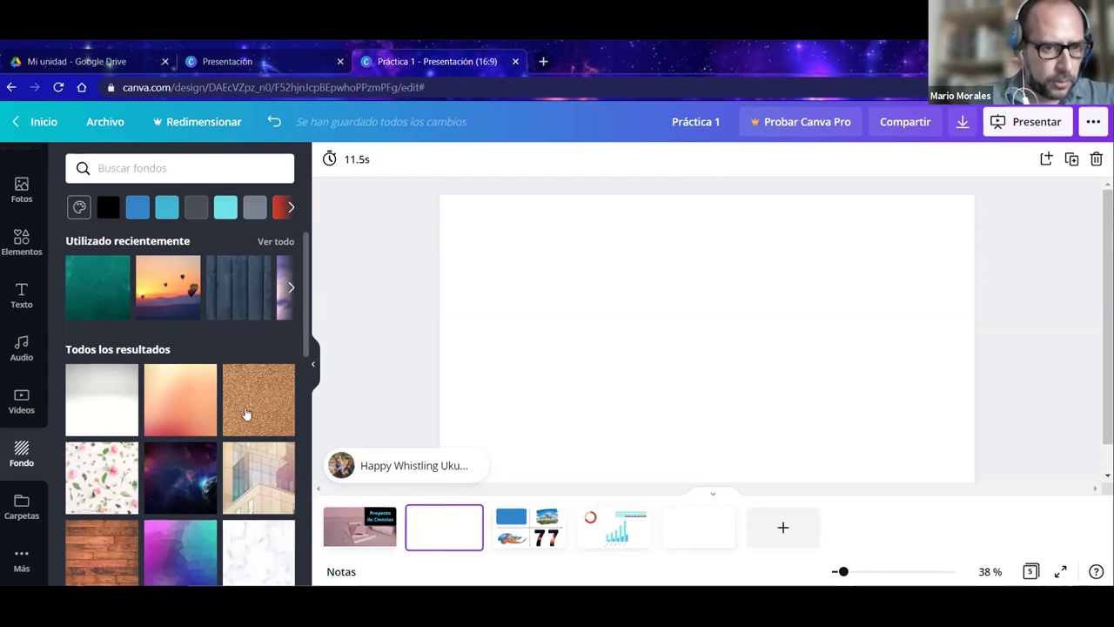
pyautogui.scroll(-5, 253, 409)
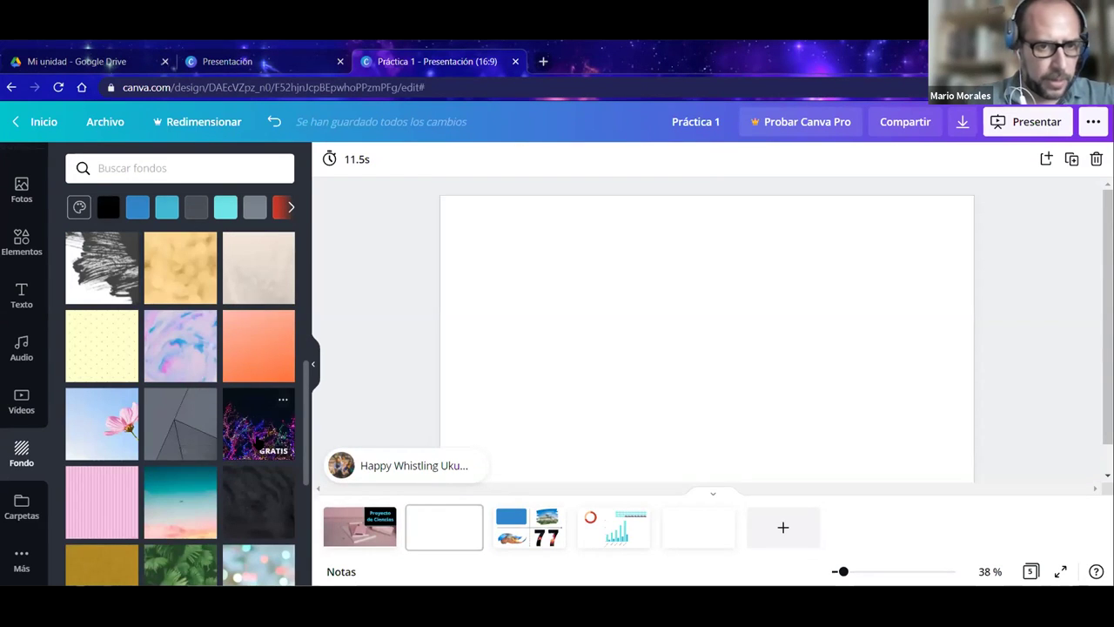
pyautogui.click(258, 427)
pyautogui.click(363, 302)
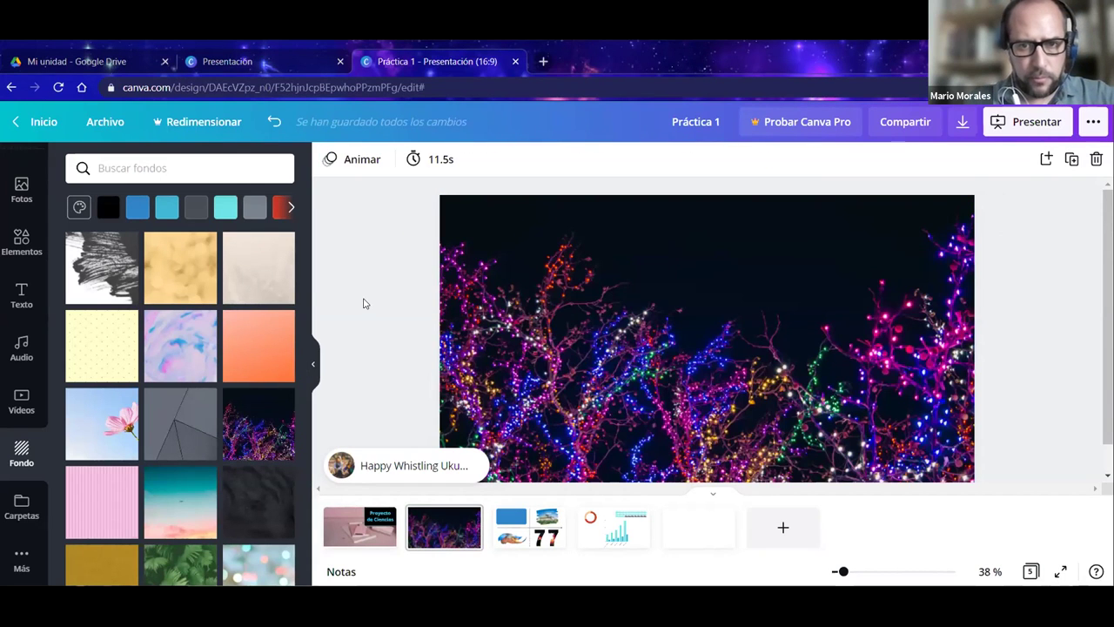
# Set the blur of the second page's tree-lights background to 5.
pyautogui.click(512, 333)
pyautogui.click(429, 161)
pyautogui.click(479, 161)
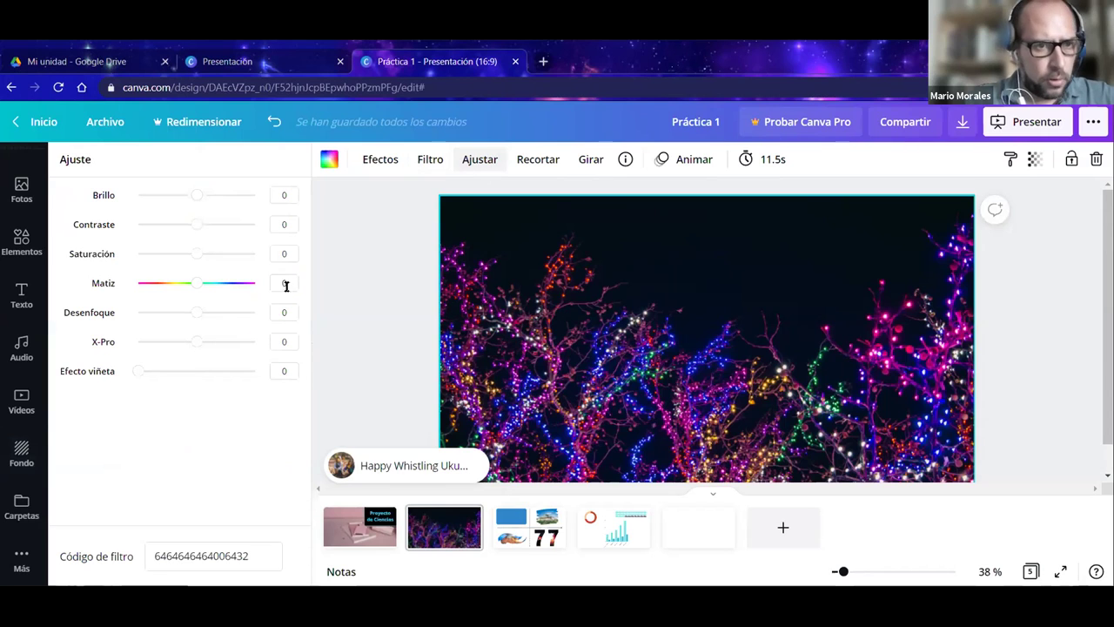
pyautogui.click(199, 317)
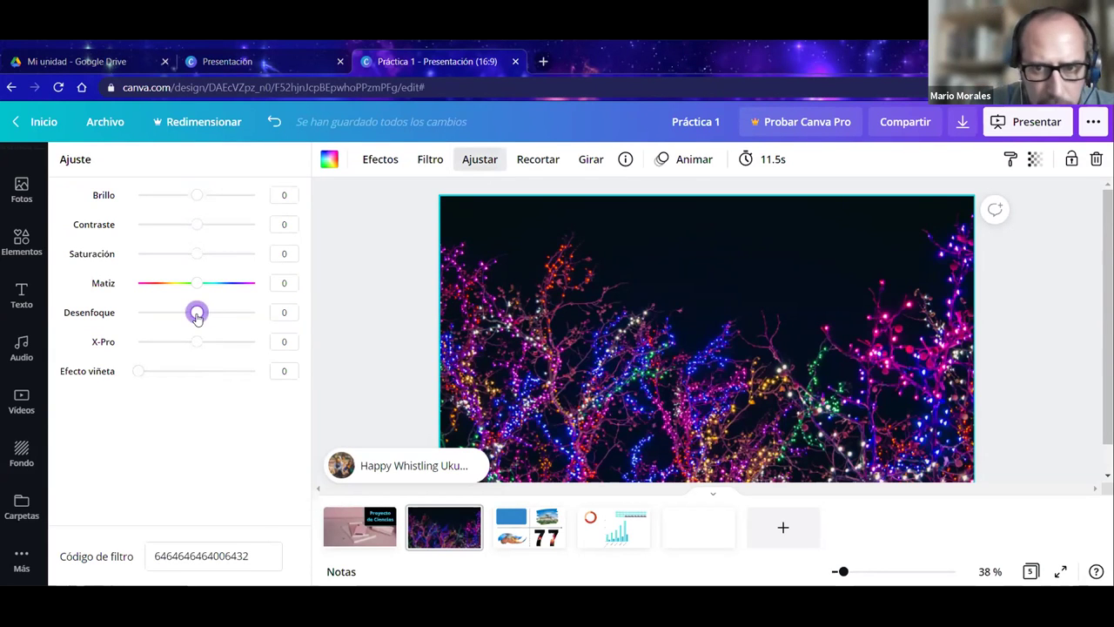
pyautogui.moveTo(198, 317); pyautogui.dragTo(199, 317)
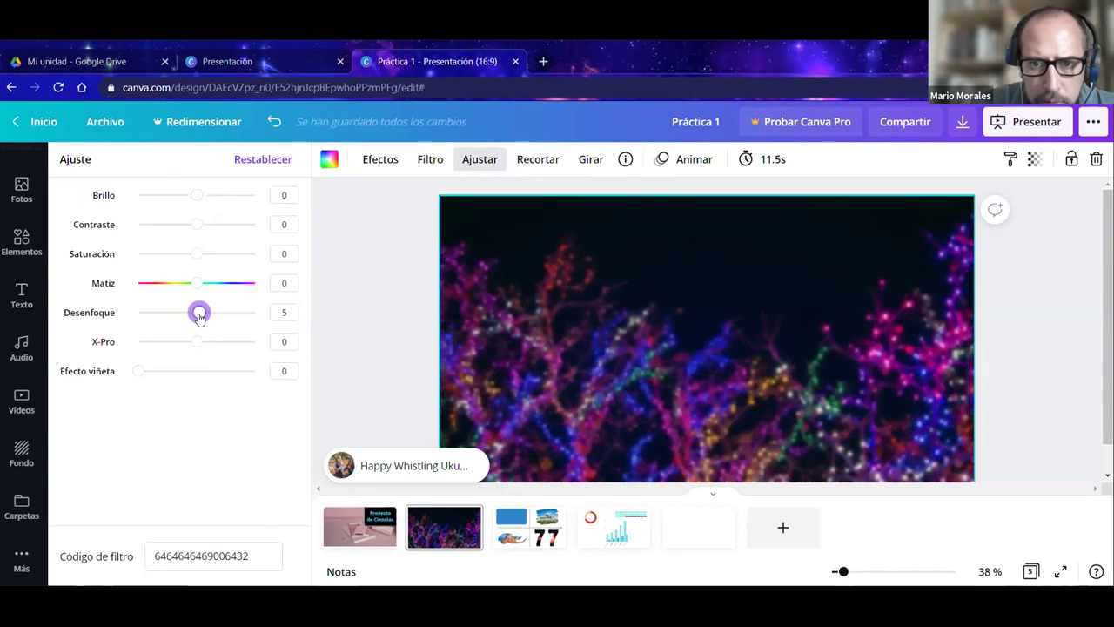
pyautogui.click(375, 299)
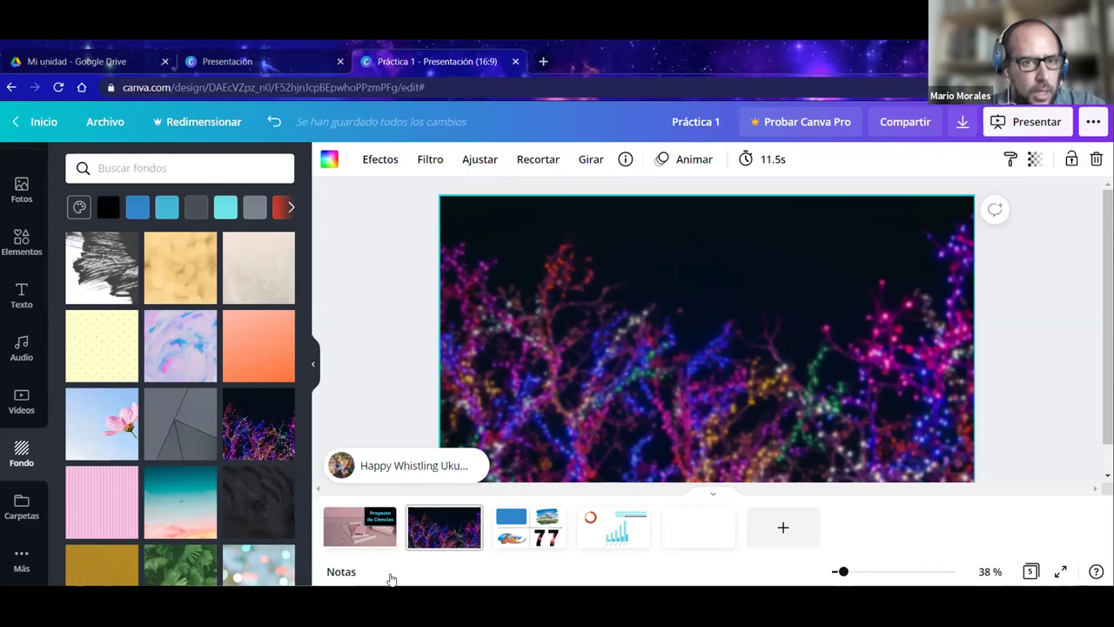
# Copy the "Proyecto de Ciencias" title from the first page onto the second page and move it nearer the page's upper centre.
pyautogui.click(366, 531)
pyautogui.click(805, 245)
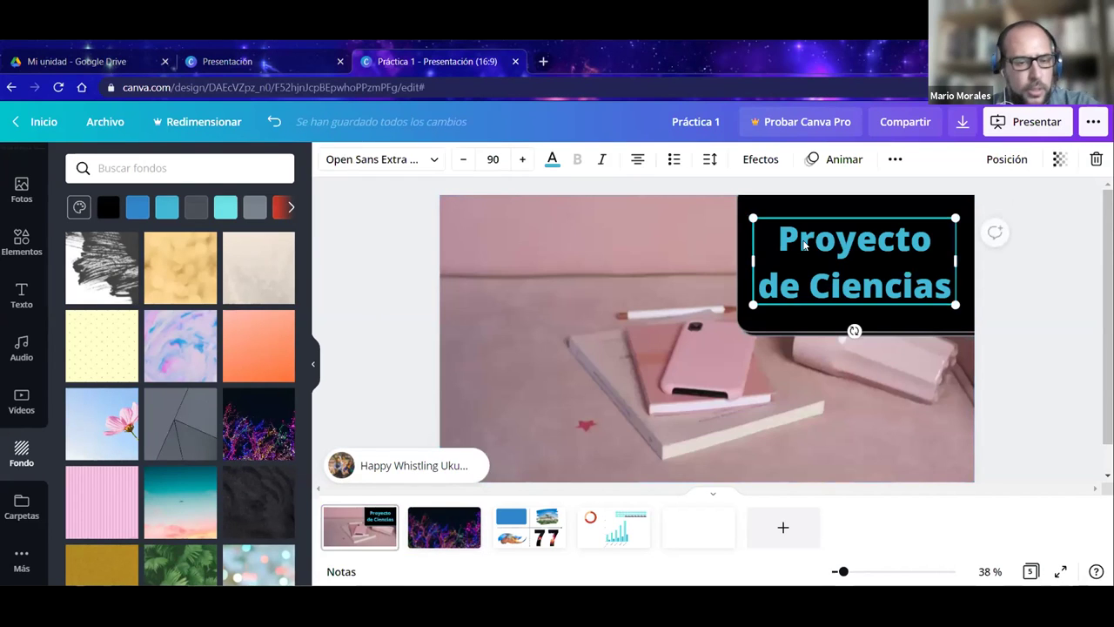
pyautogui.rightClick(459, 527)
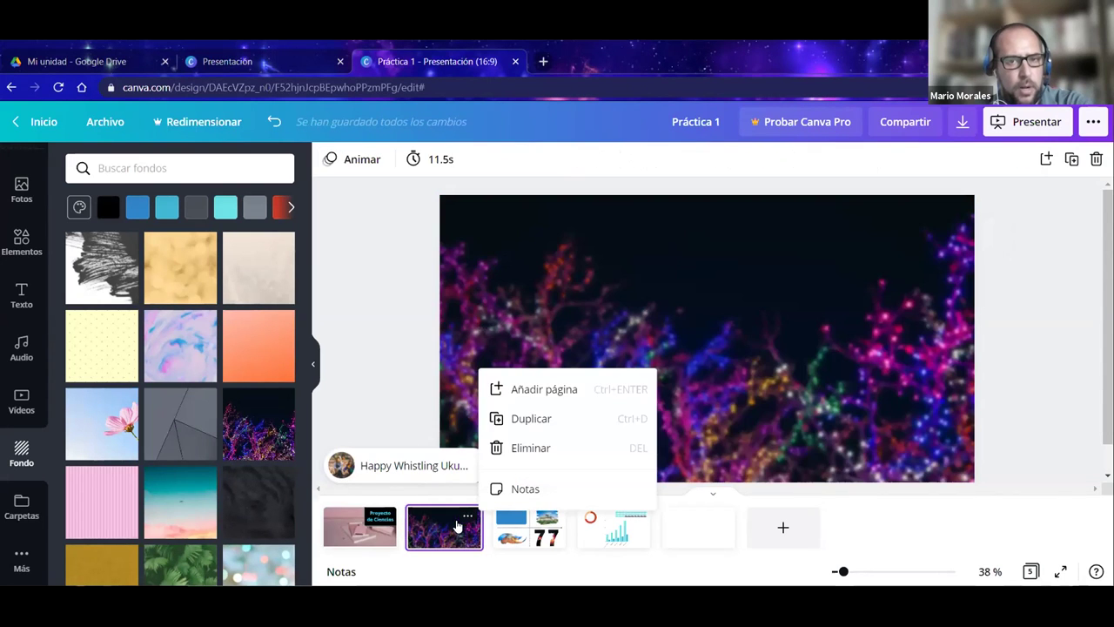
pyautogui.click(381, 319)
pyautogui.hotkey('ctrl', 'v')
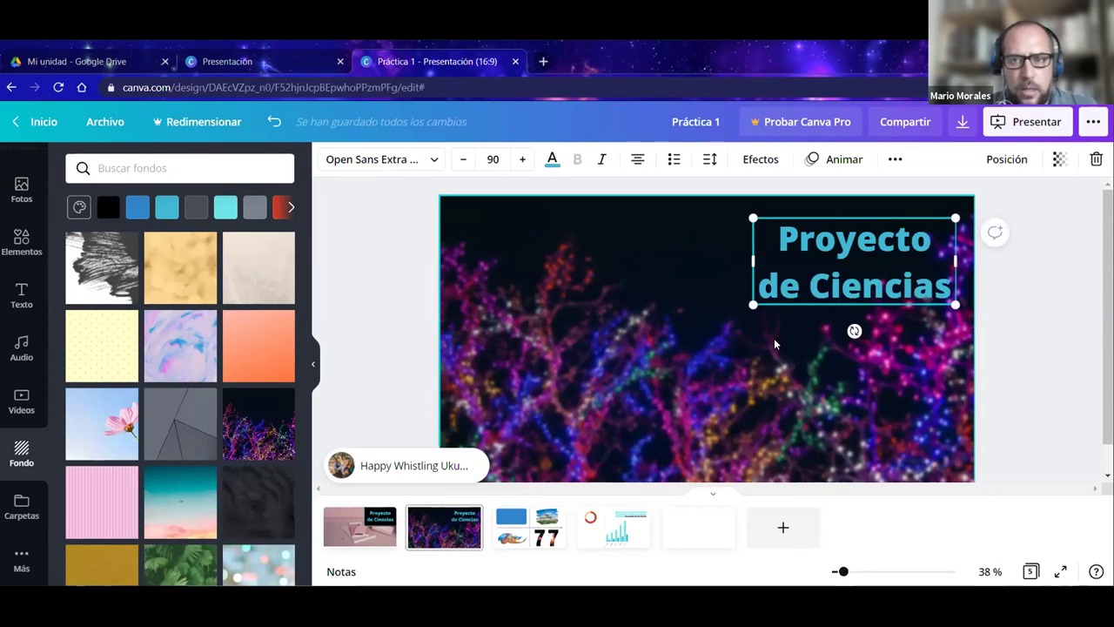
pyautogui.moveTo(818, 243); pyautogui.dragTo(714, 233)
pyautogui.click(414, 274)
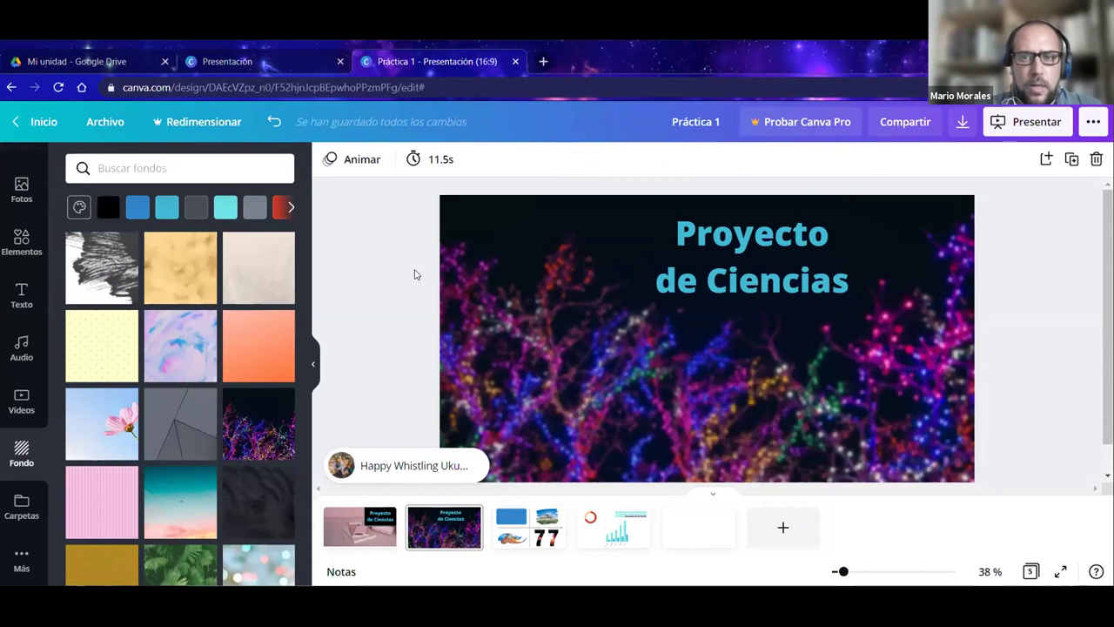
# Try tinting the tree-lights background with a hue of 33 and set the hue to -82.
pyautogui.scroll(-10, 130, 443)
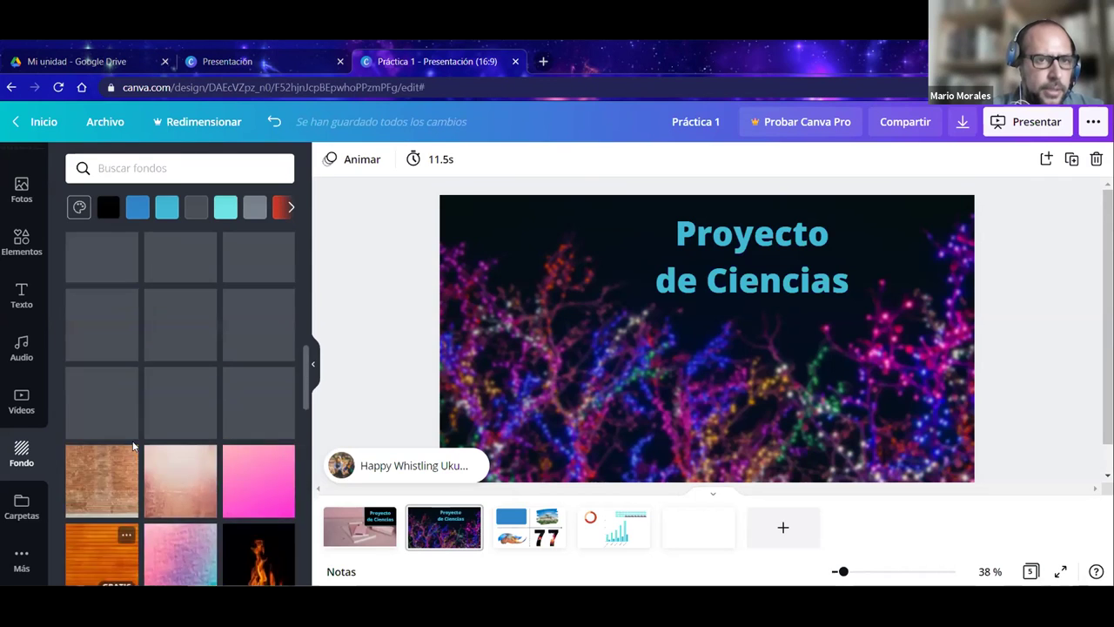
pyautogui.scroll(10, 132, 446)
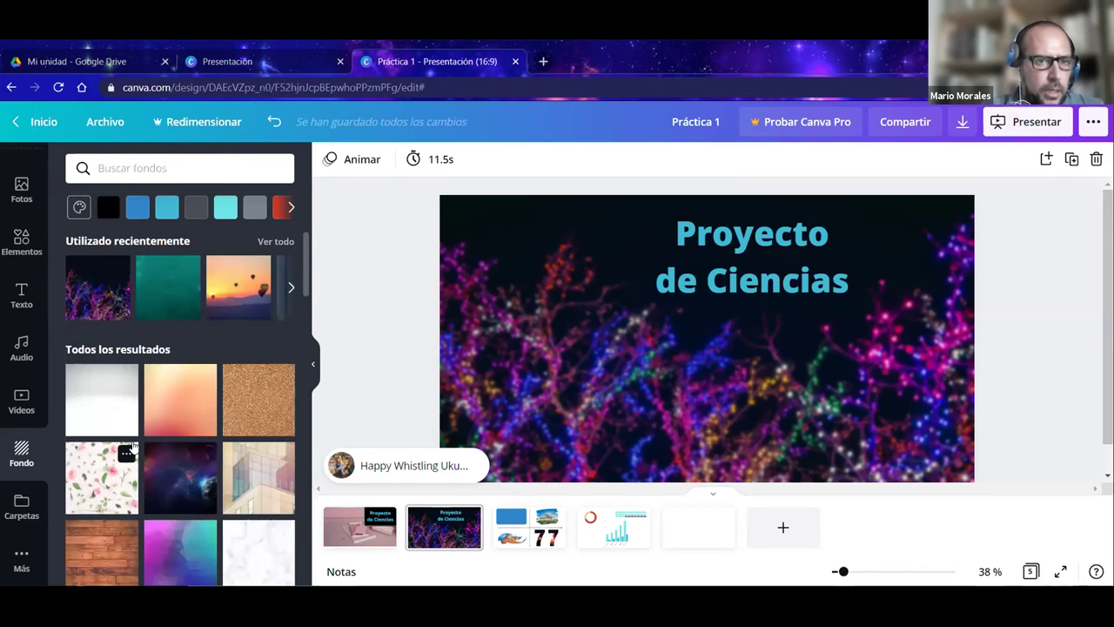
pyautogui.click(521, 242)
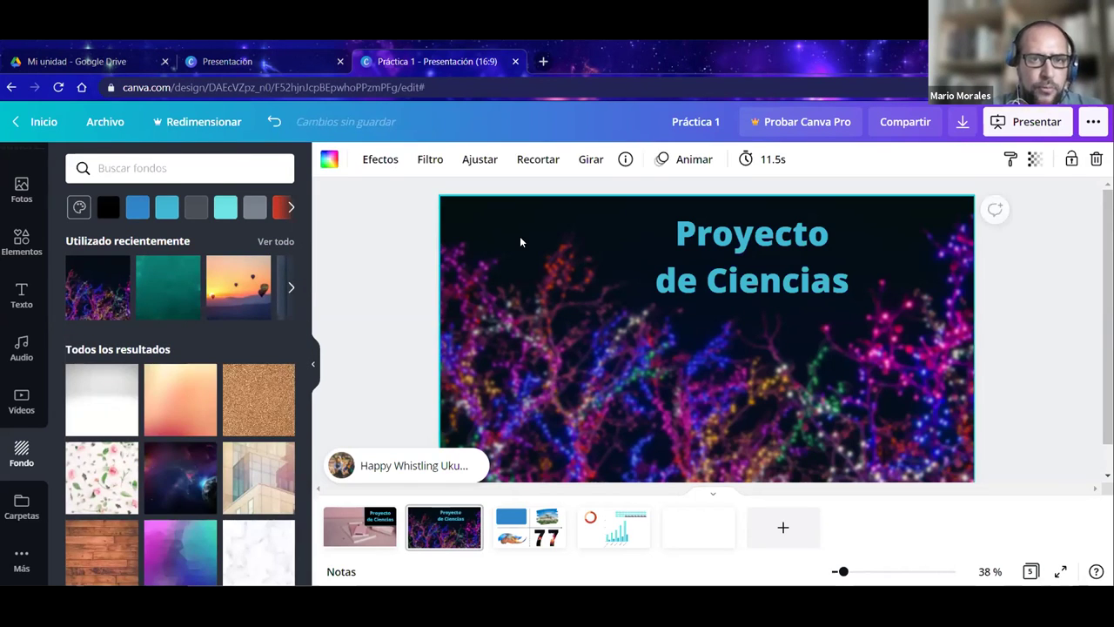
pyautogui.click(473, 166)
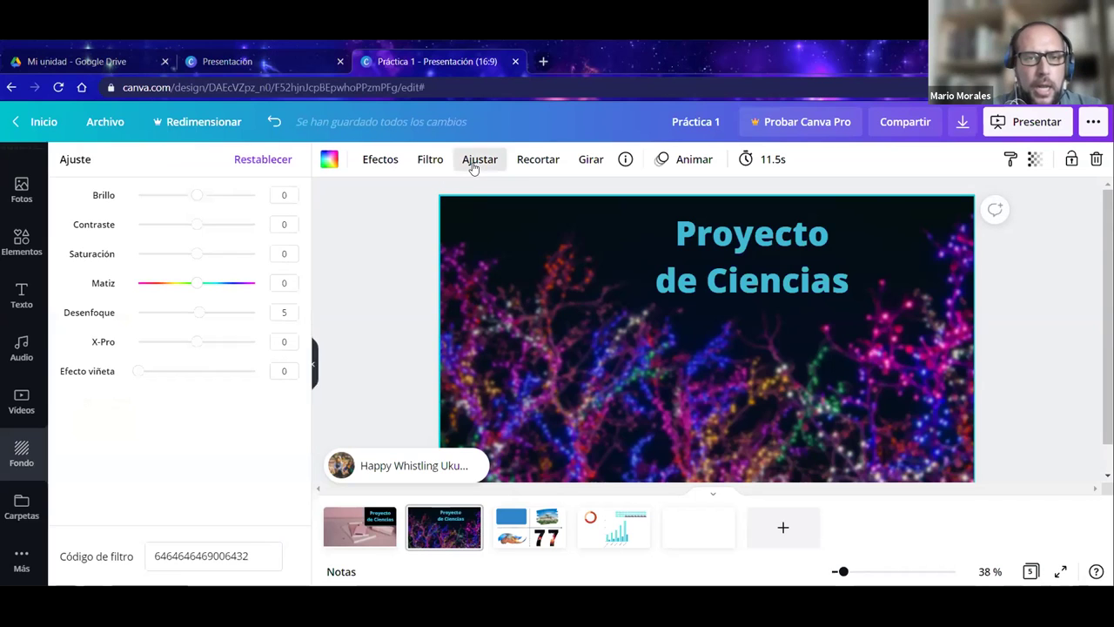
pyautogui.moveTo(196, 286); pyautogui.dragTo(217, 289)
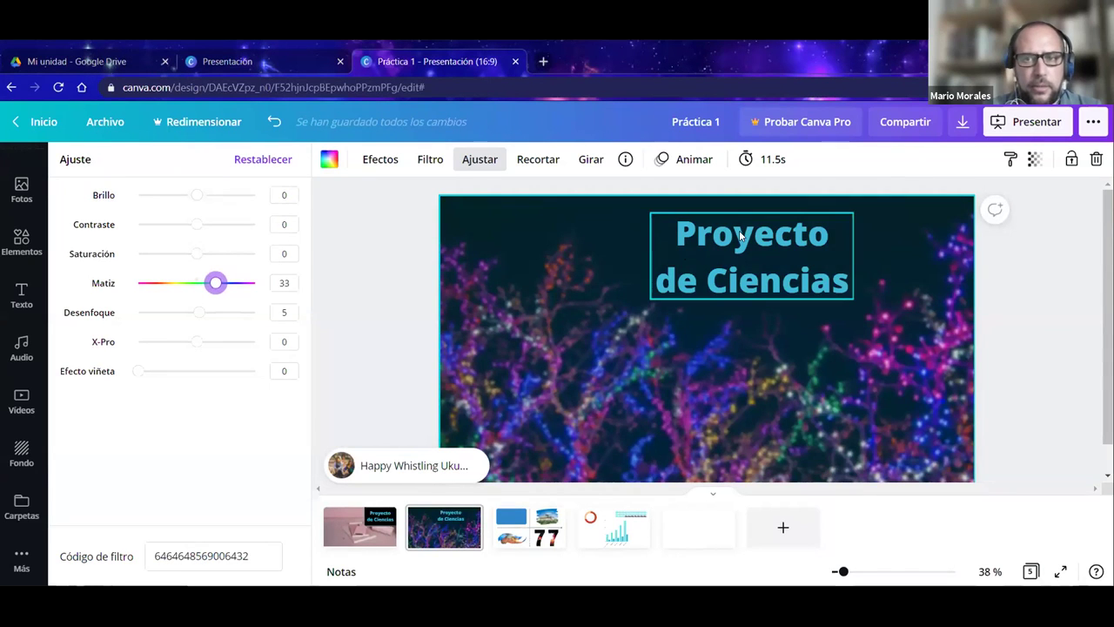
pyautogui.moveTo(216, 283); pyautogui.dragTo(149, 283)
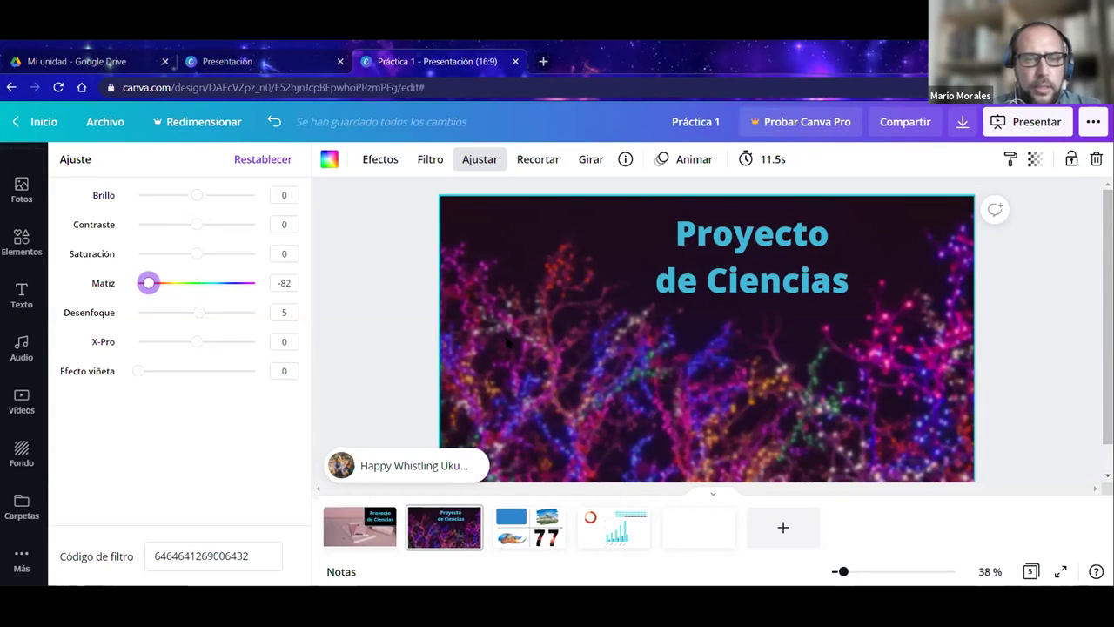
pyautogui.click(342, 315)
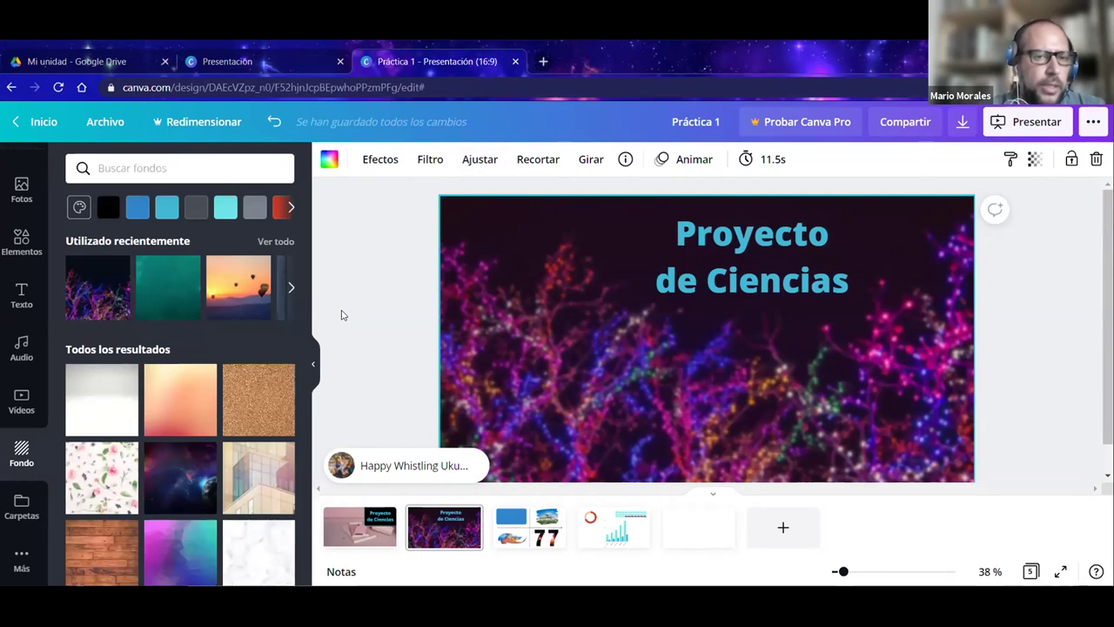
# Delete the second page's tree-lights background and replace it with the dark brown wooden planks background.
pyautogui.scroll(-3, 180, 393)
pyautogui.scroll(-10, 181, 394)
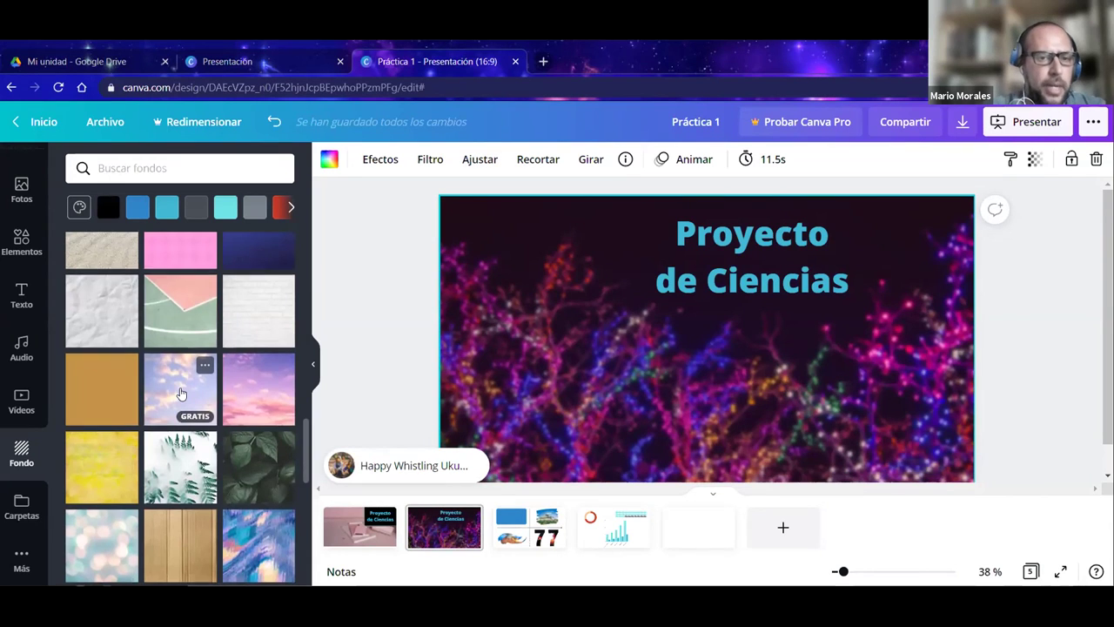
pyautogui.scroll(-5, 181, 394)
pyautogui.scroll(-10, 181, 393)
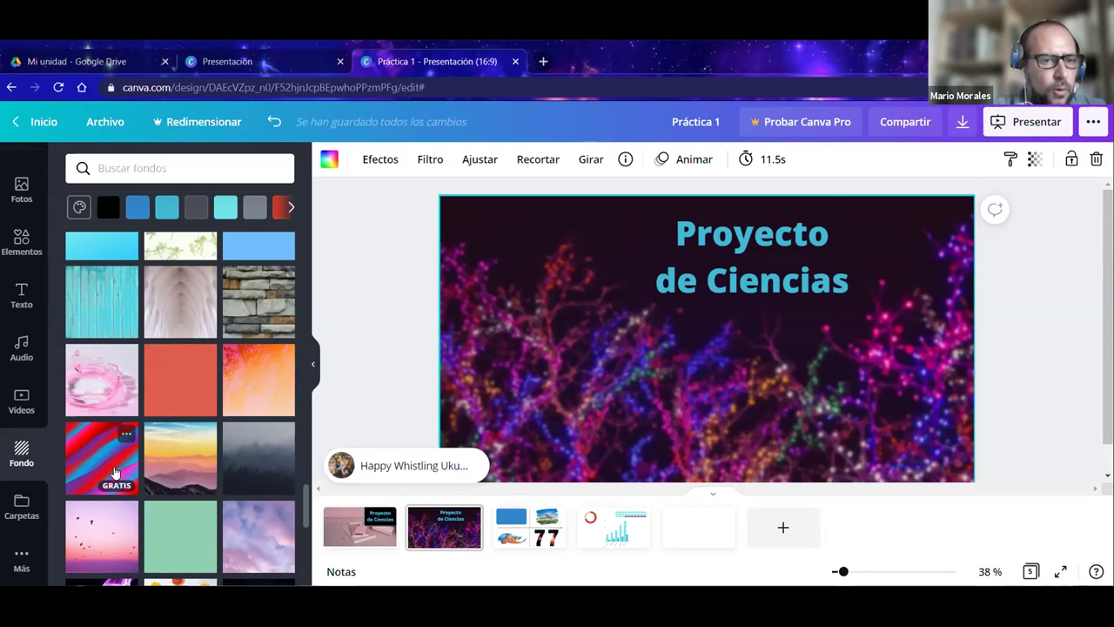
pyautogui.scroll(-8, 191, 482)
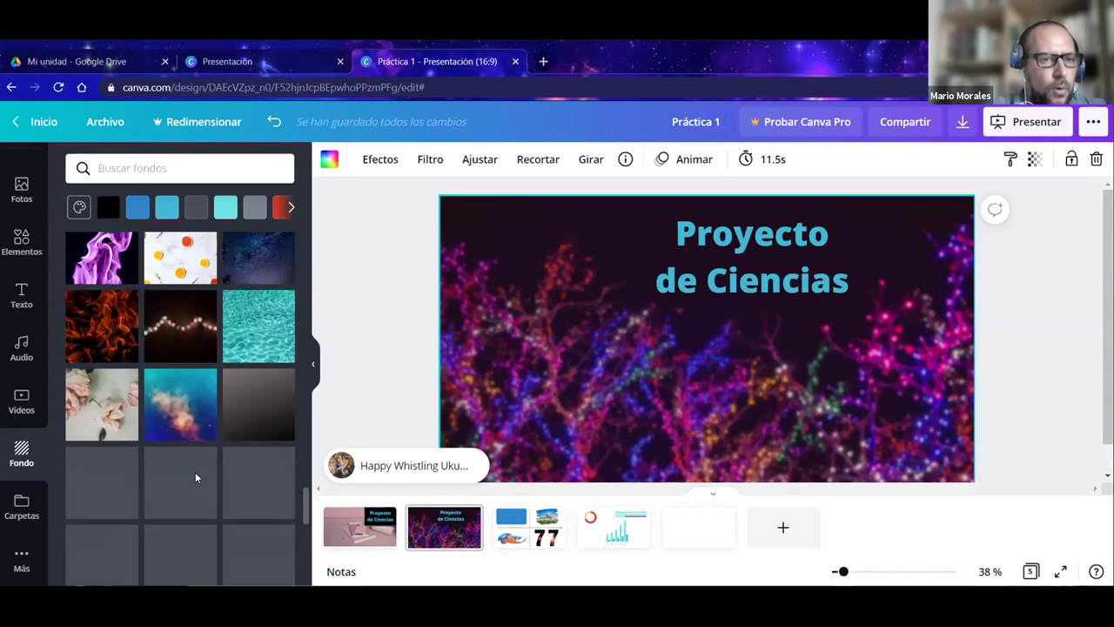
pyautogui.scroll(-10, 144, 424)
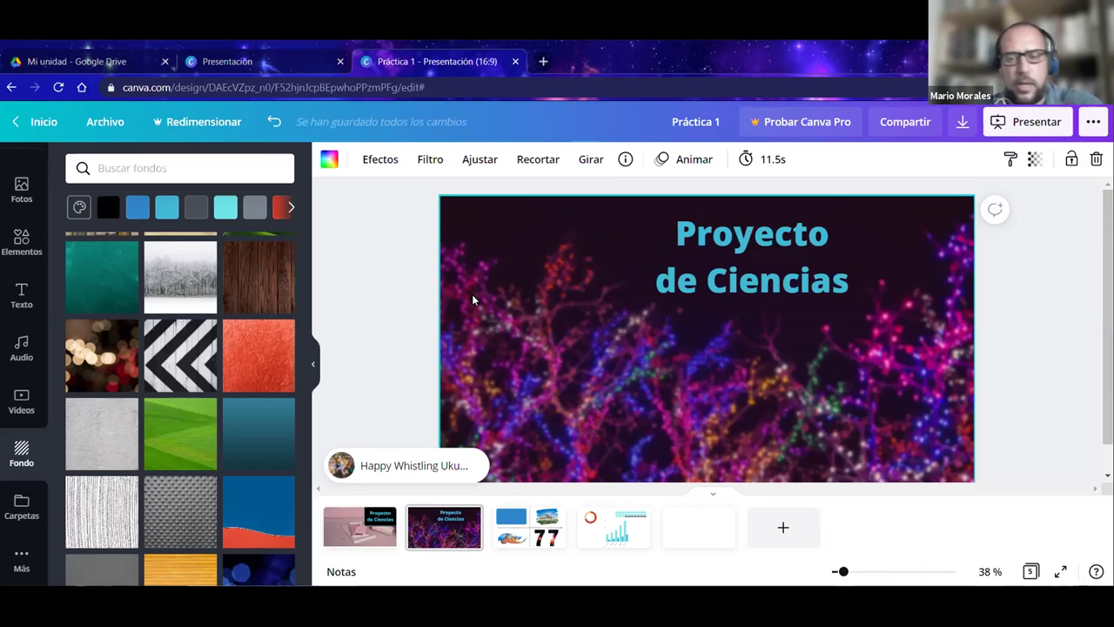
pyautogui.press('Delete')
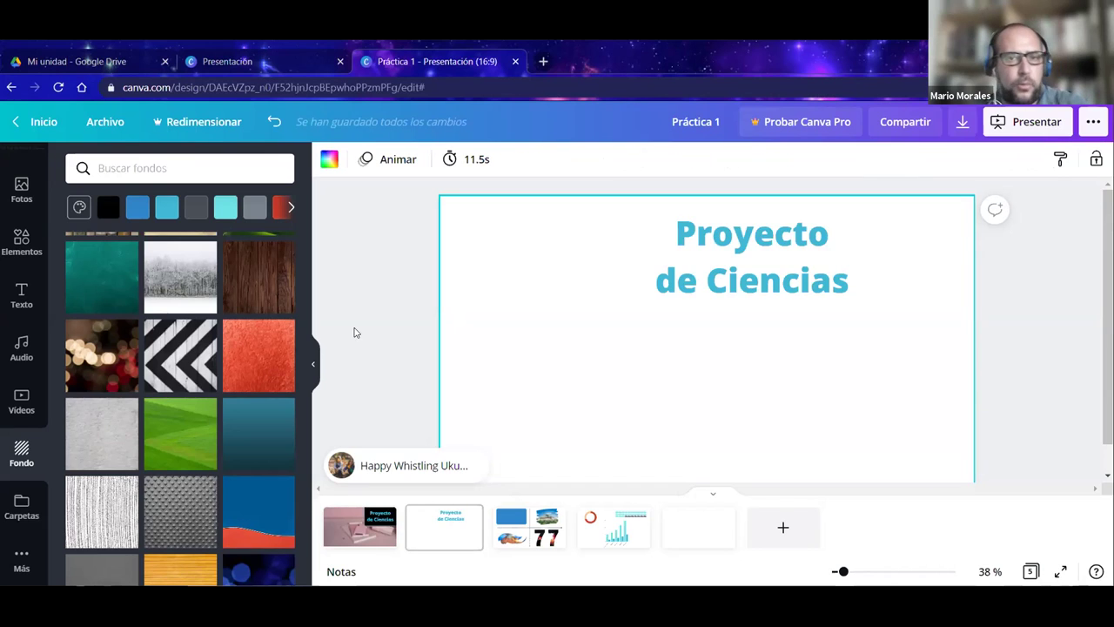
pyautogui.click(262, 277)
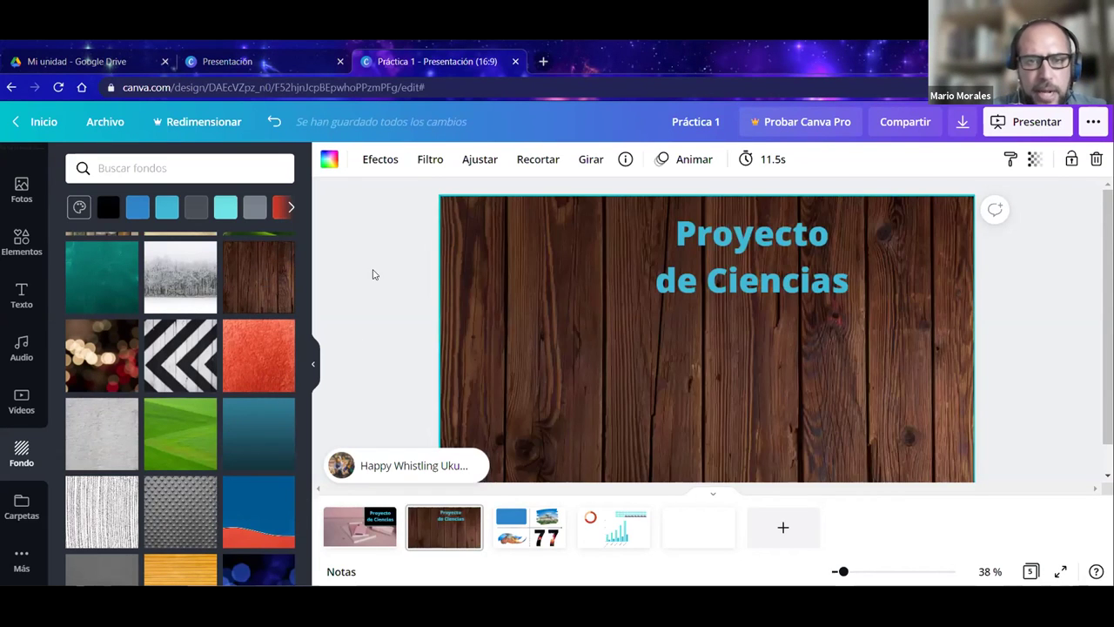
pyautogui.click(373, 274)
# Set the hue of the wooden planks background to 30.
pyautogui.click(526, 256)
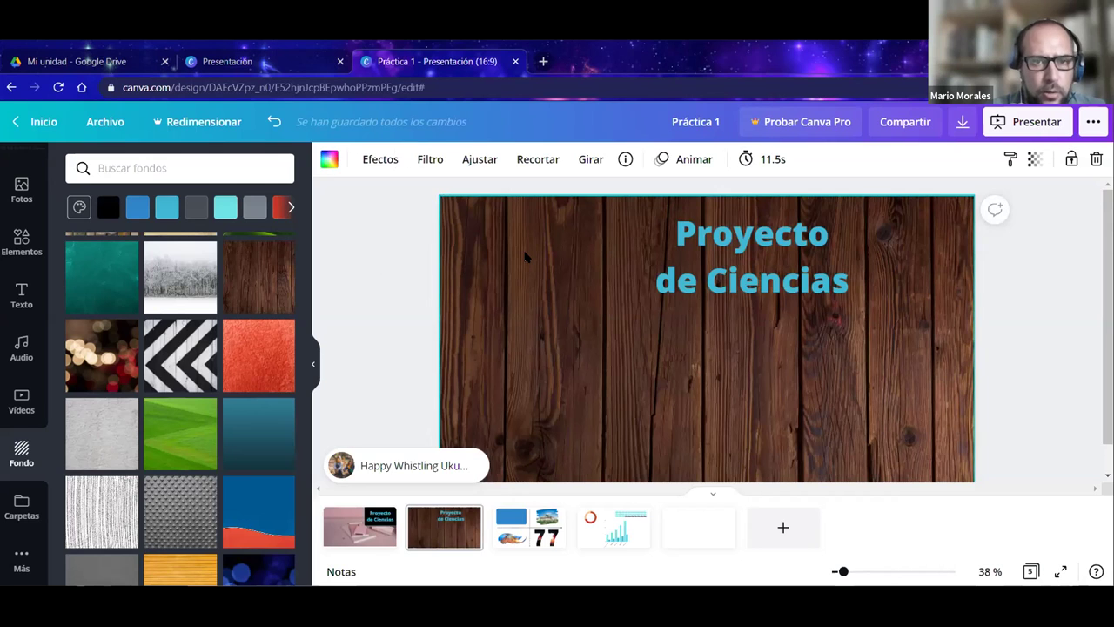
pyautogui.click(478, 161)
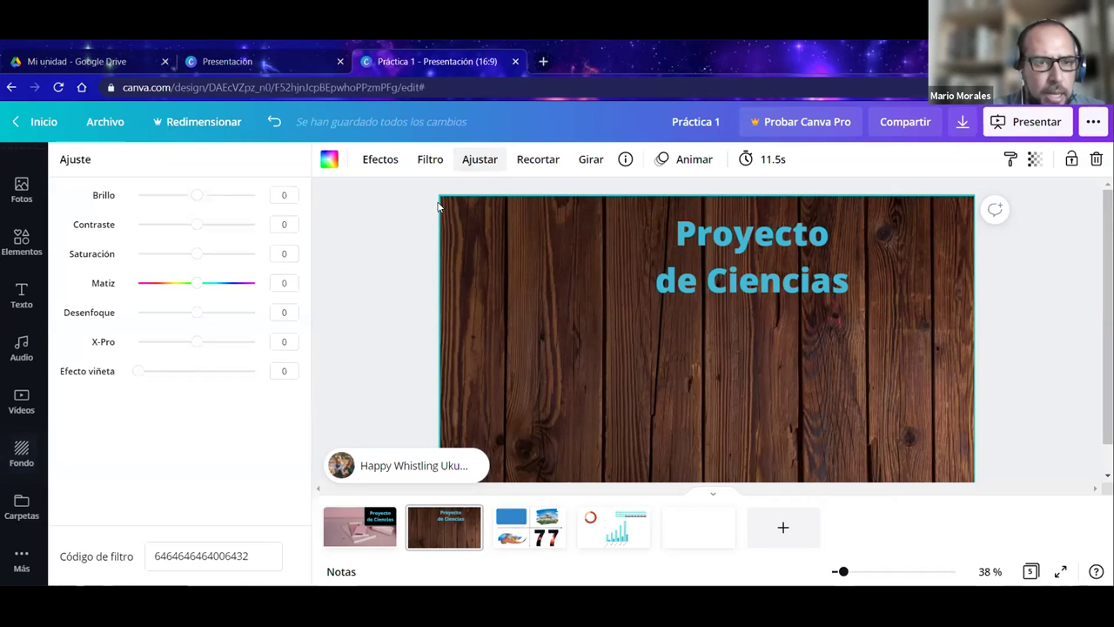
pyautogui.moveTo(199, 288)
pyautogui.mouseDown()
pyautogui.moveTo(229, 288)
pyautogui.moveTo(213, 290)
pyautogui.mouseUp()
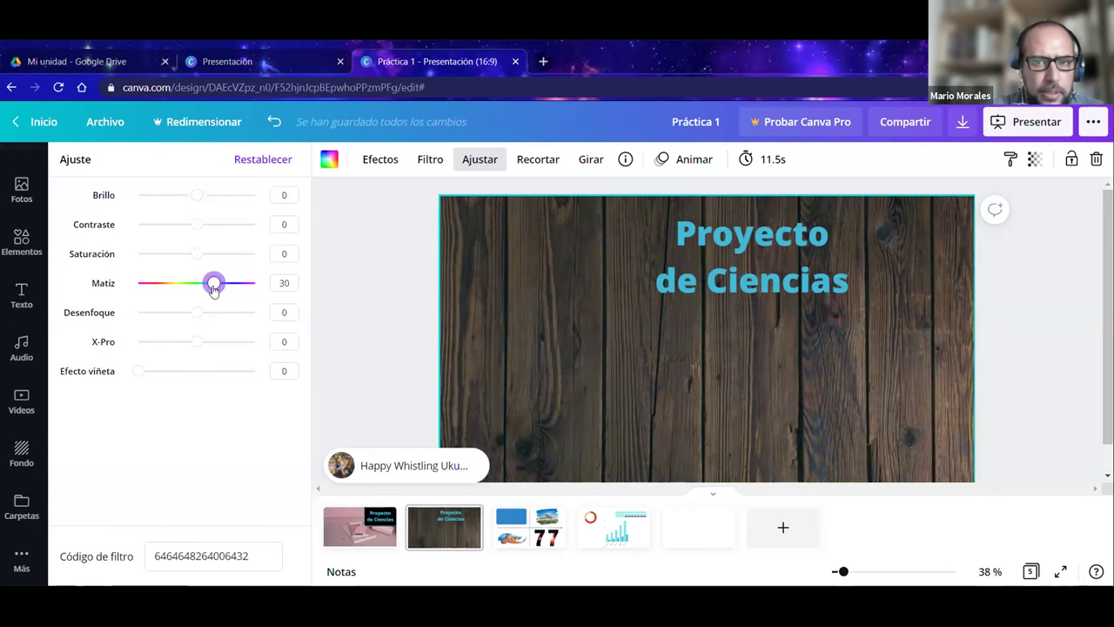
pyautogui.click(352, 293)
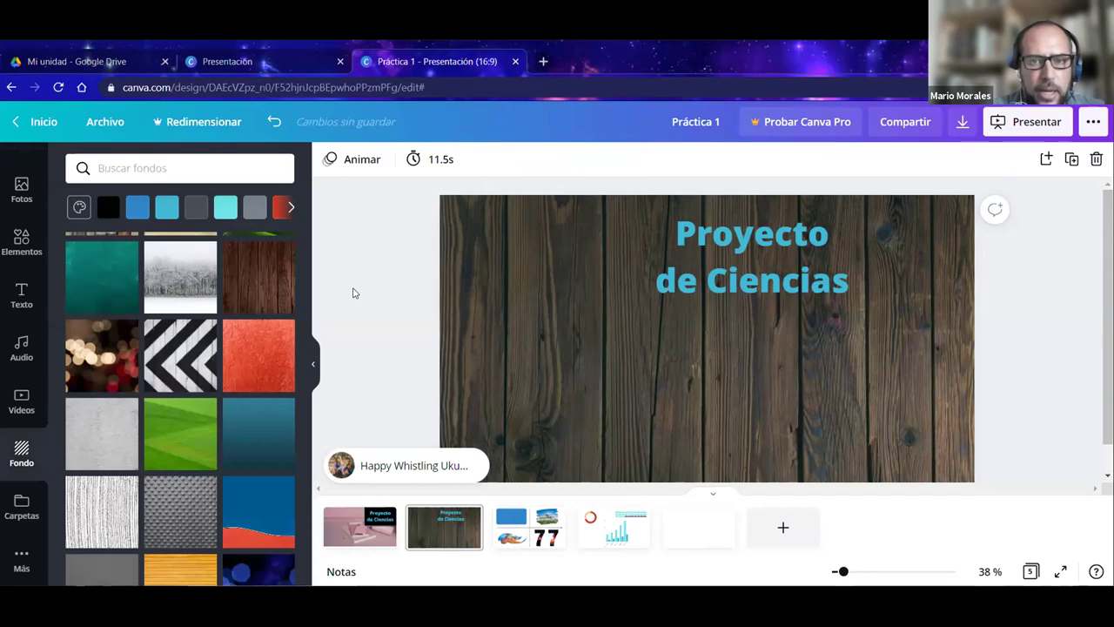
# Check the wooden background's filters, try a hue of 36 and reset the hue to 0.
pyautogui.click(540, 307)
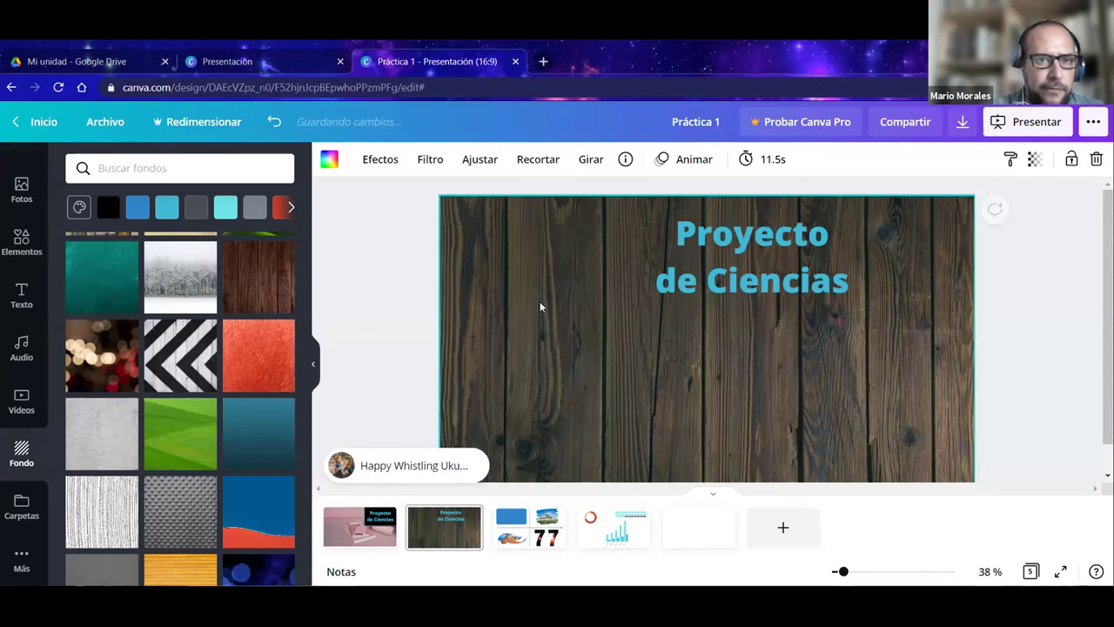
pyautogui.click(429, 160)
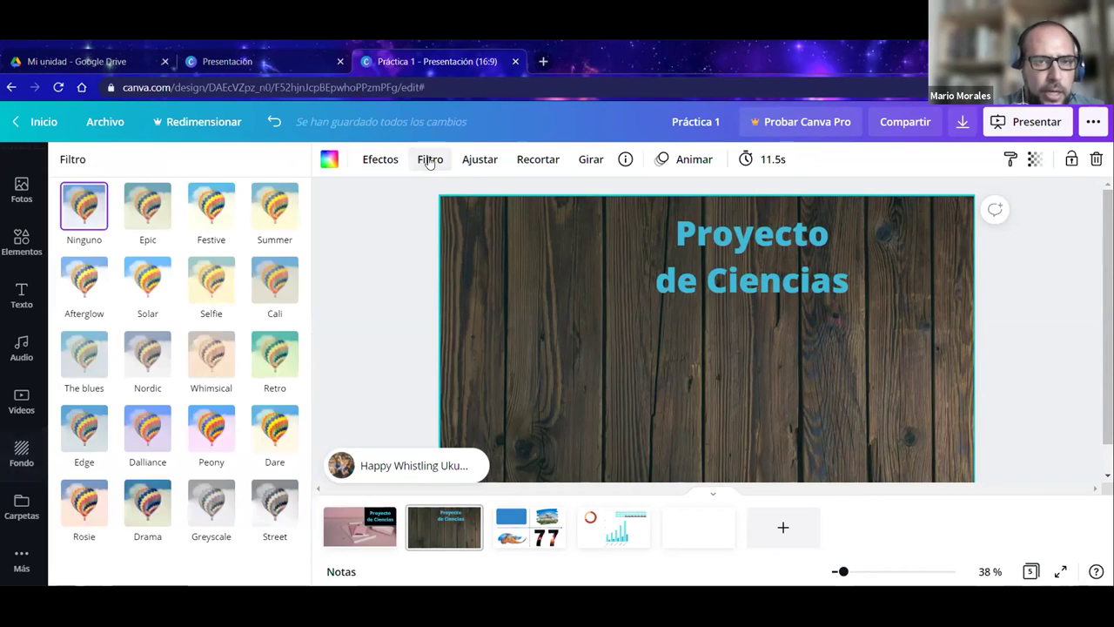
pyautogui.click(478, 160)
pyautogui.moveTo(219, 290)
pyautogui.mouseDown()
pyautogui.moveTo(139, 290)
pyautogui.moveTo(216, 289)
pyautogui.mouseUp()
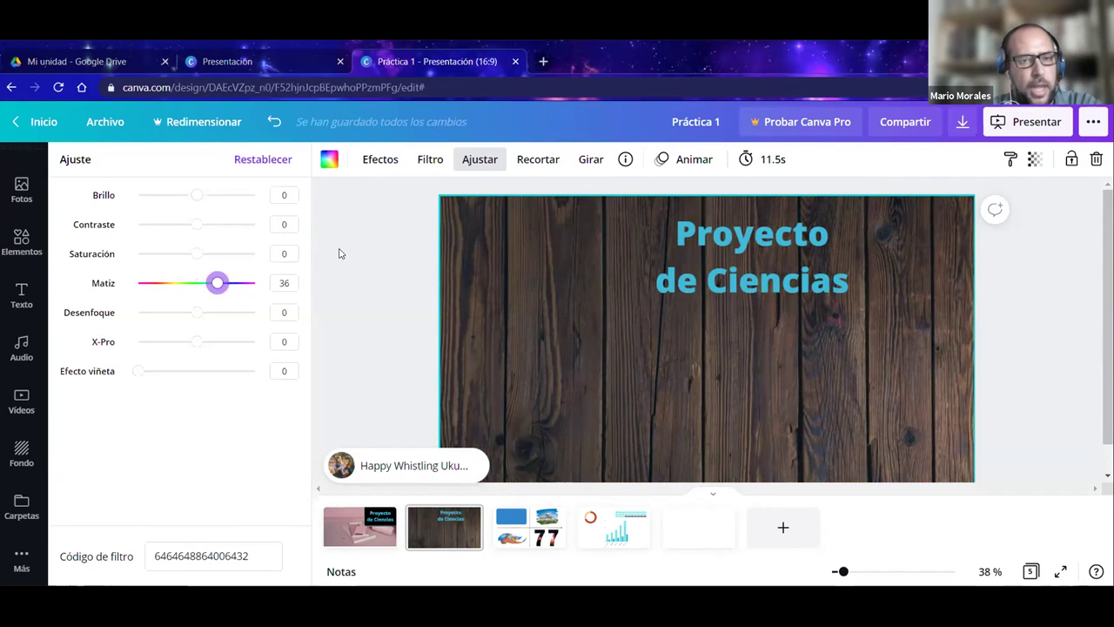
pyautogui.moveTo(218, 286); pyautogui.dragTo(197, 293)
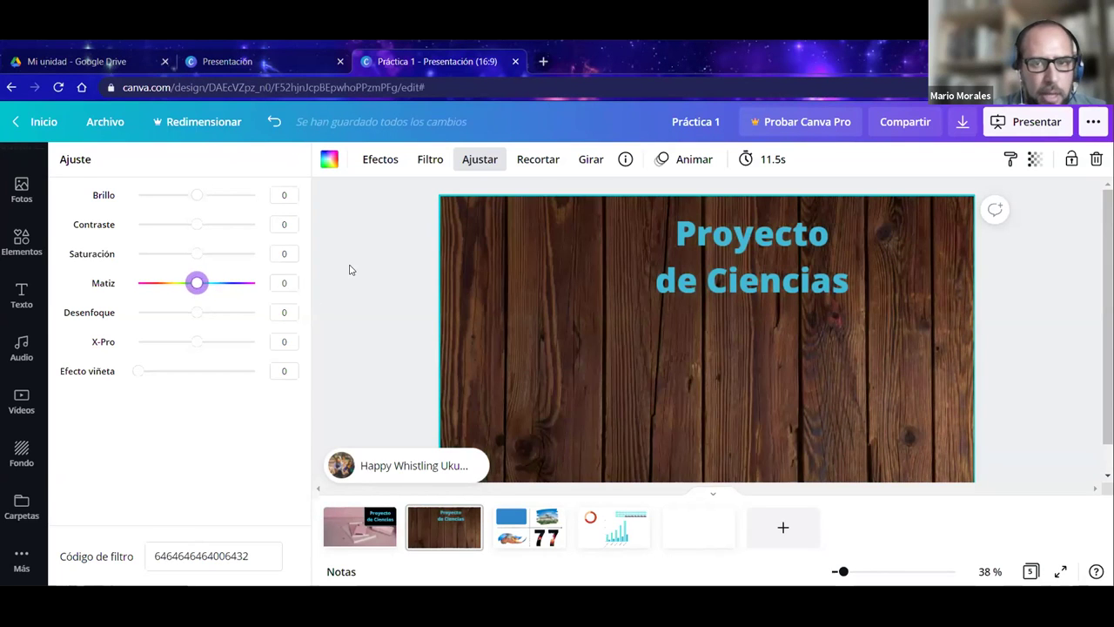
pyautogui.click(349, 269)
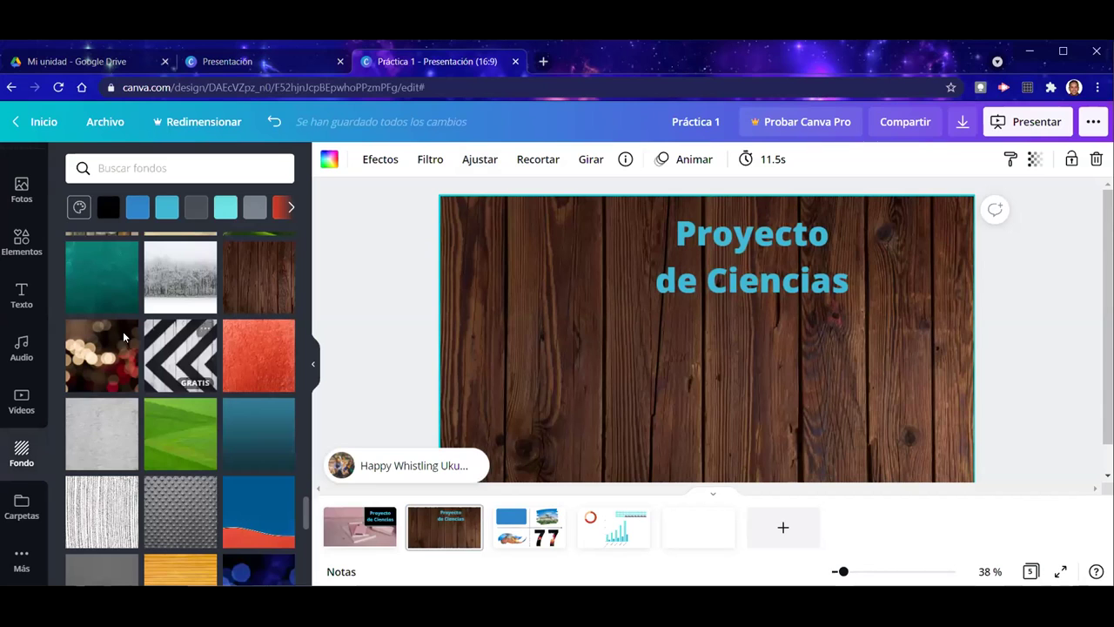
# Copy the "Proyecto de Ciencias" title from the first page.
pyautogui.click(343, 294)
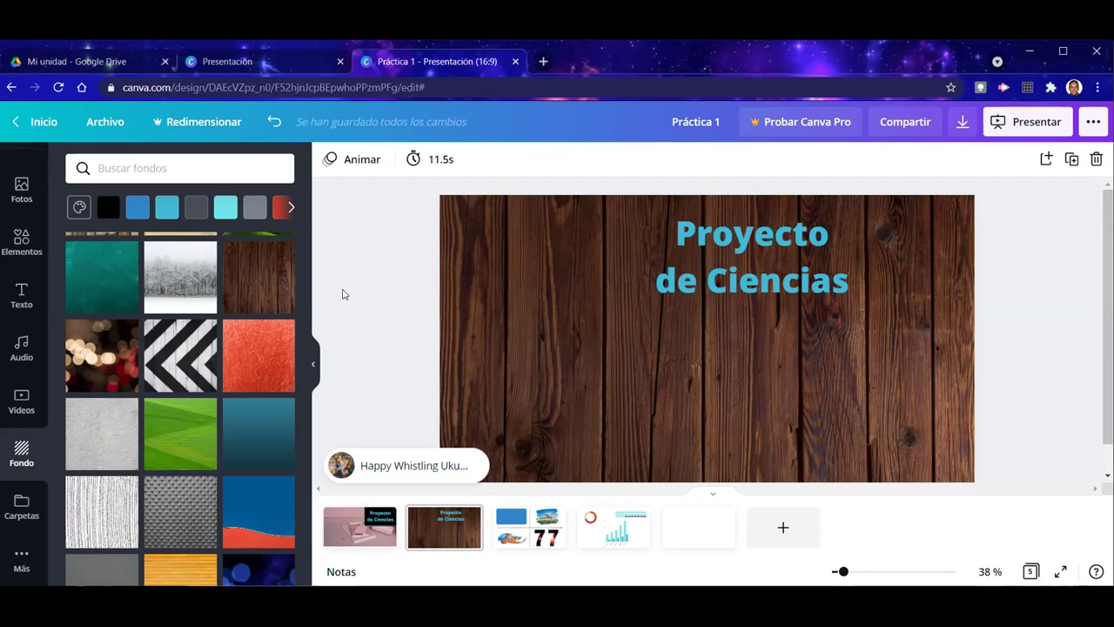
pyautogui.click(370, 540)
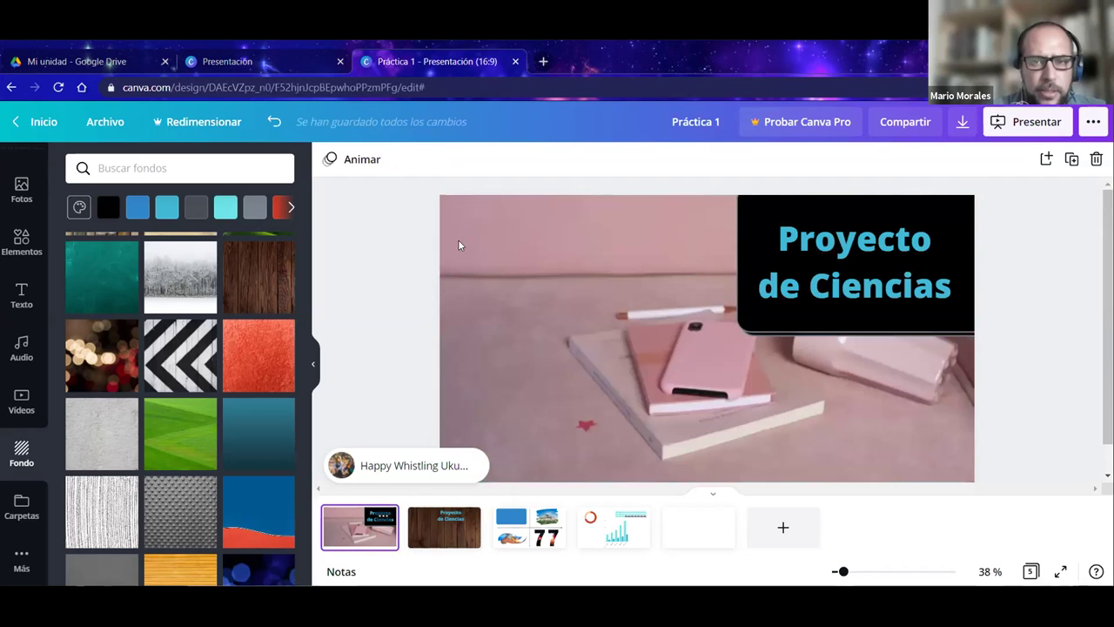
pyautogui.click(823, 246)
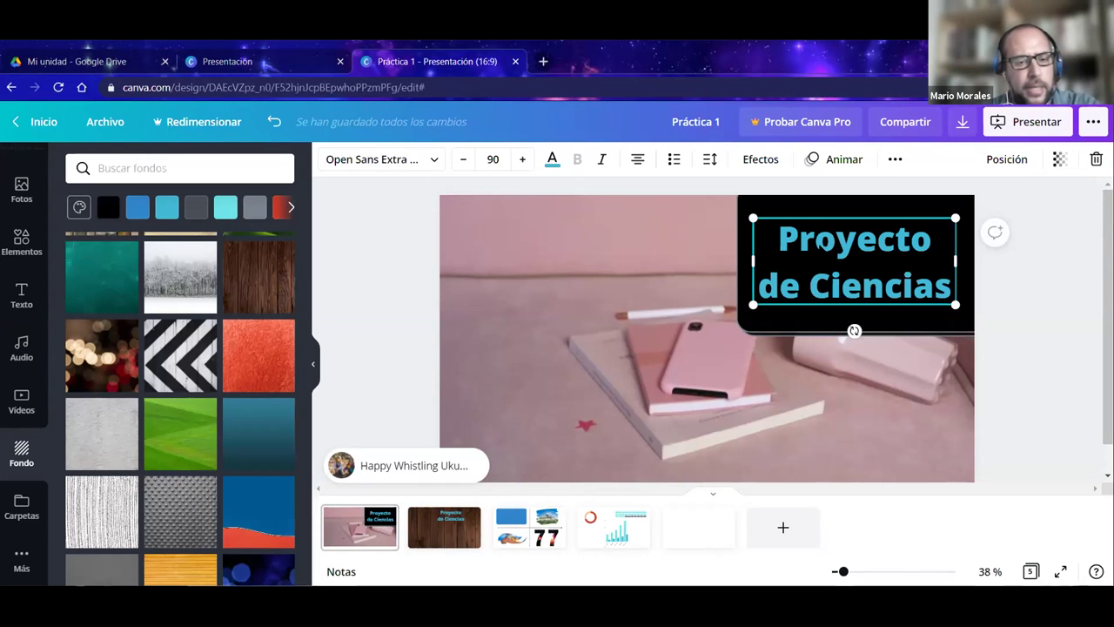
pyautogui.rightClick(823, 247)
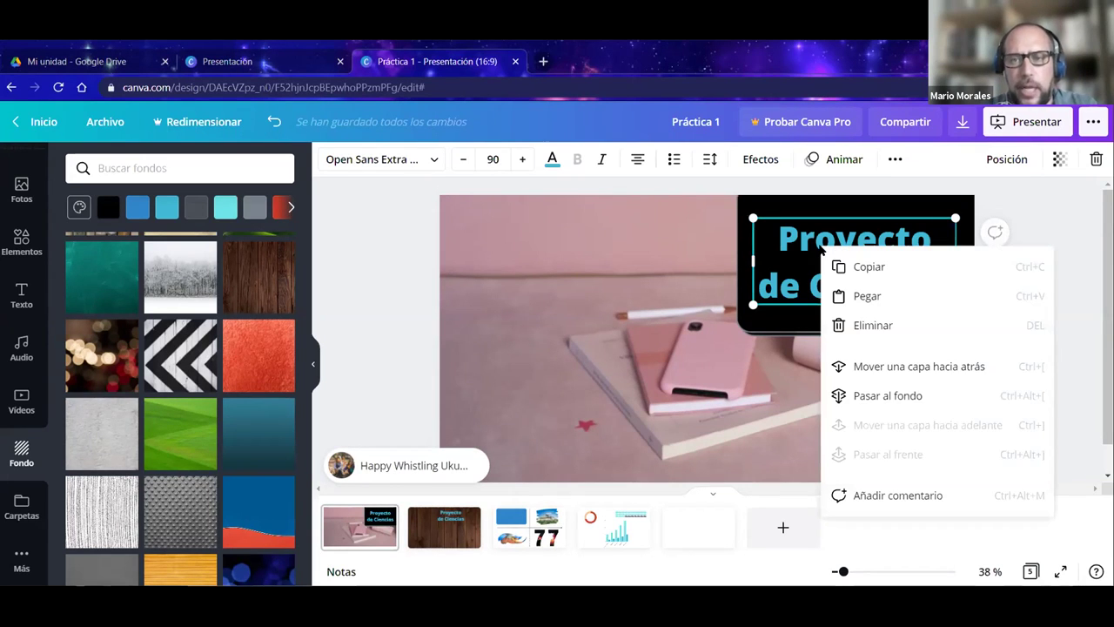
pyautogui.click(860, 267)
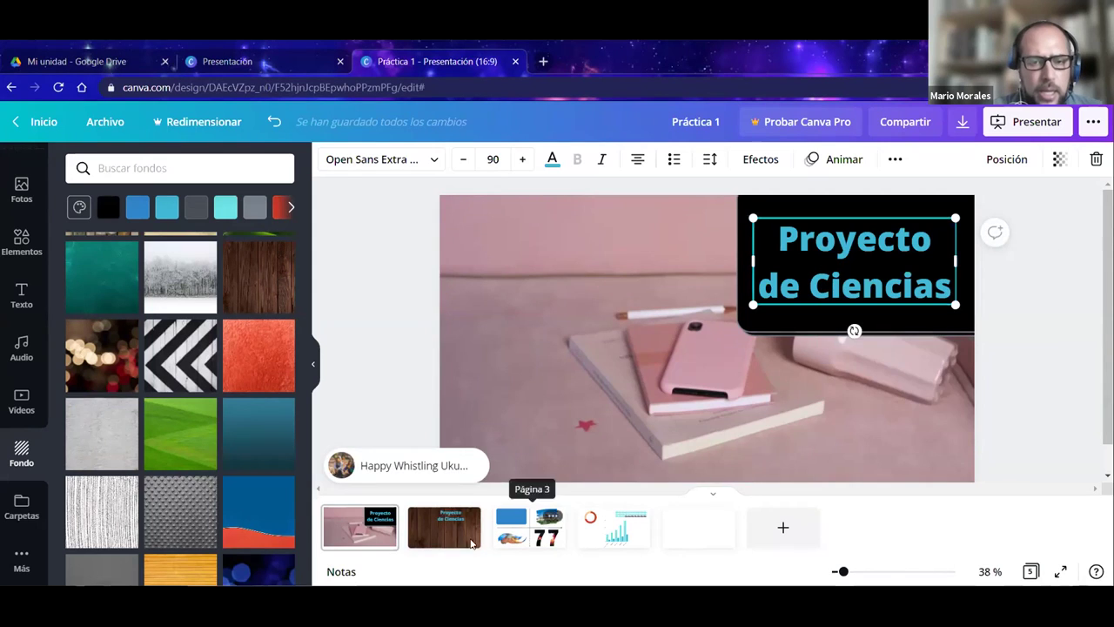
# Replace the second page's title with the copied one and shift it slightly toward the middle of the page.
pyautogui.click(444, 526)
pyautogui.click(770, 281)
pyautogui.press('Delete')
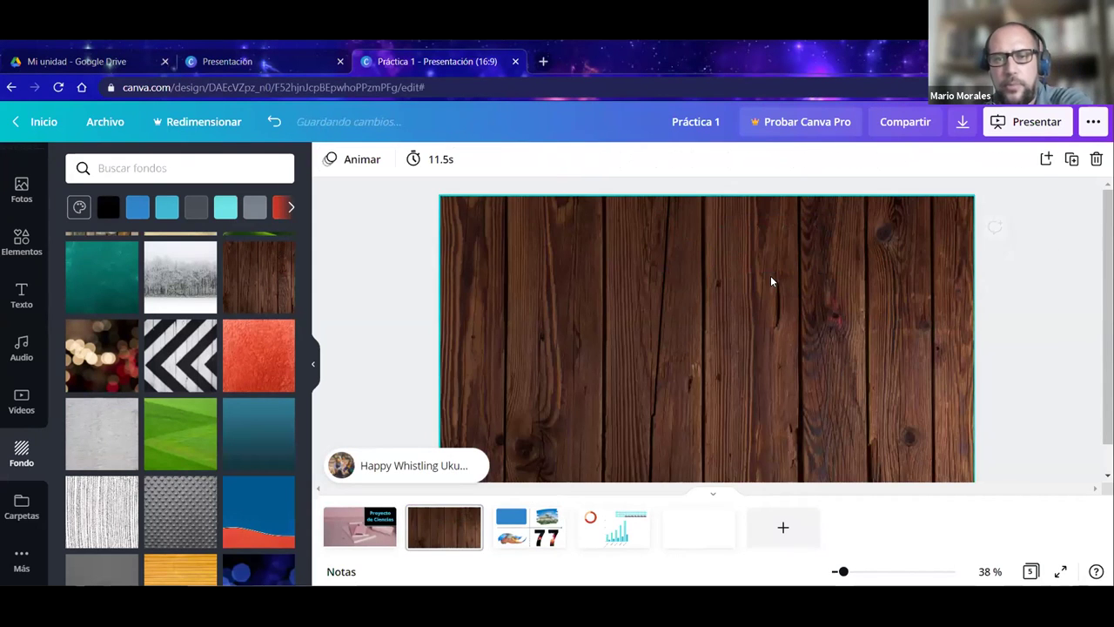
pyautogui.rightClick(510, 251)
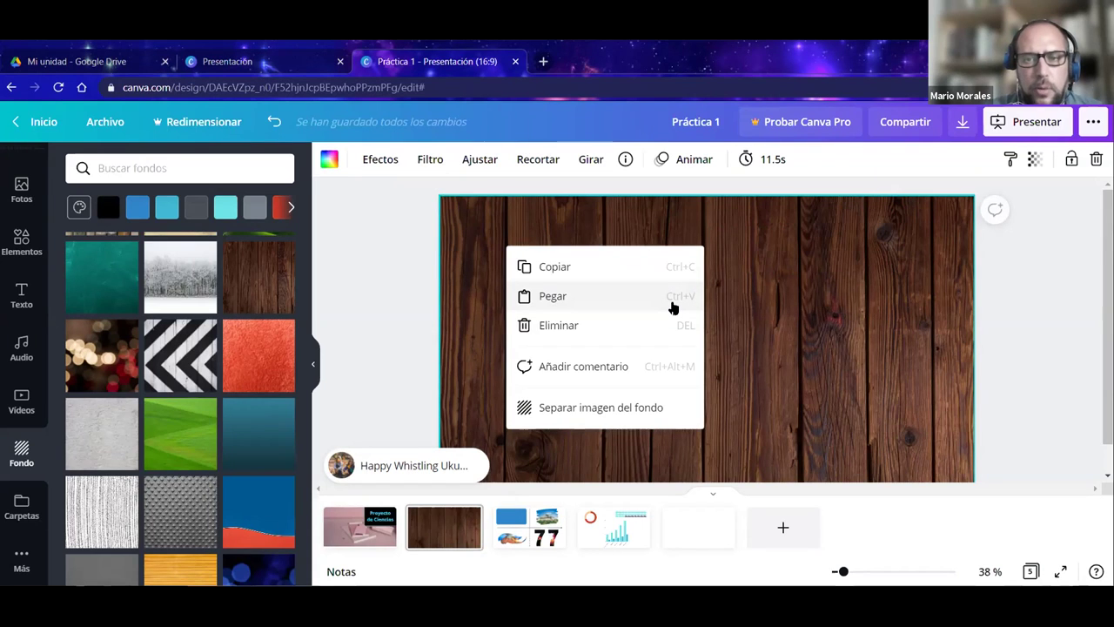
pyautogui.click(560, 299)
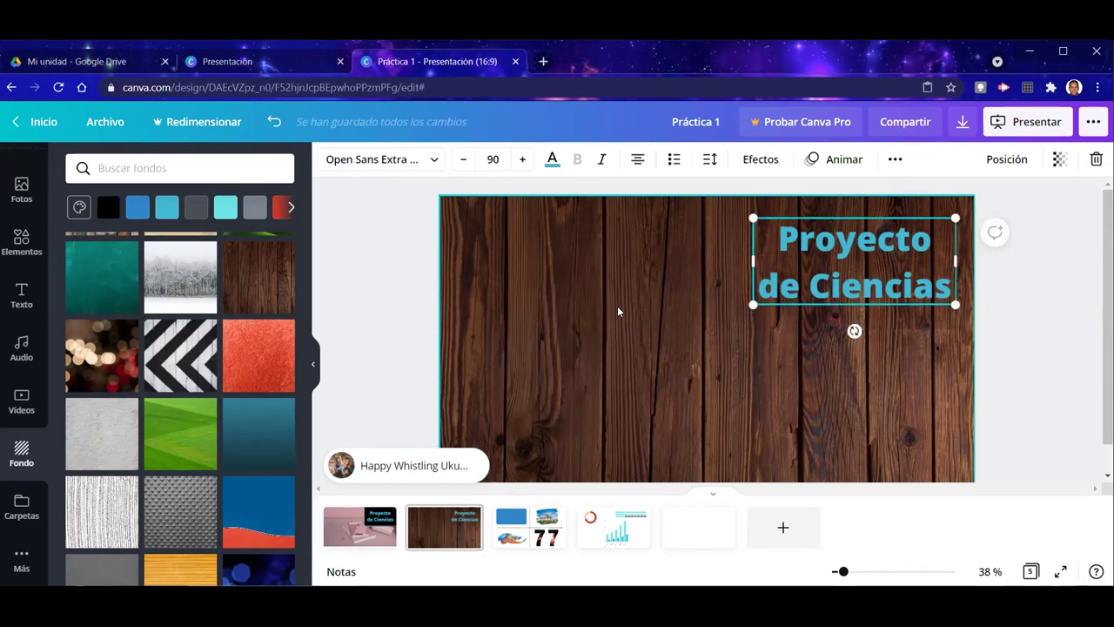
pyautogui.moveTo(819, 248); pyautogui.dragTo(785, 244)
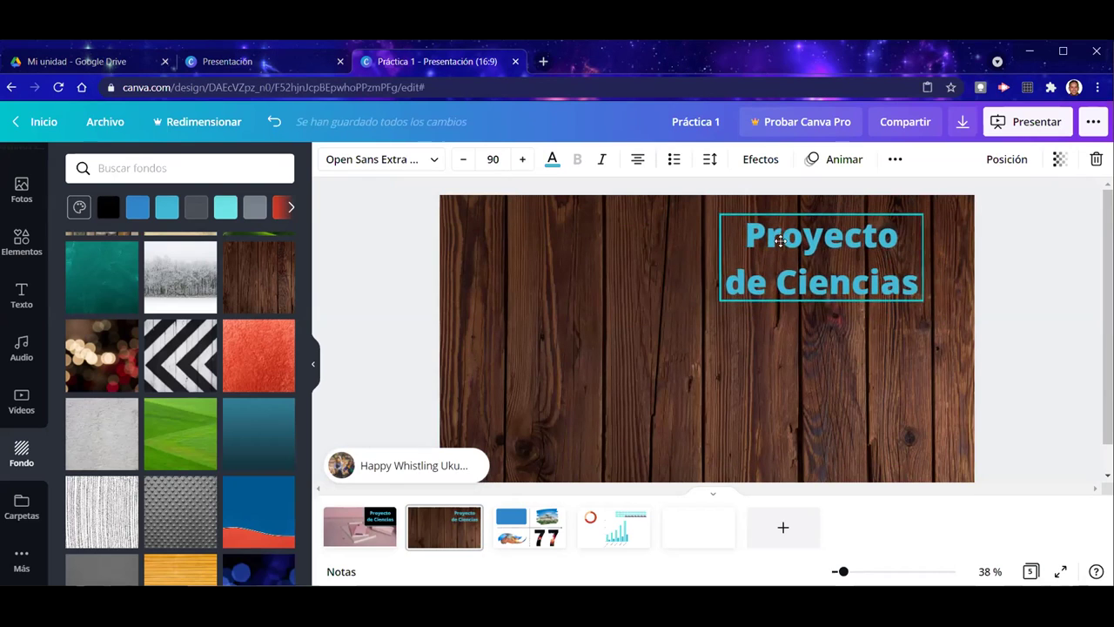
pyautogui.click(389, 273)
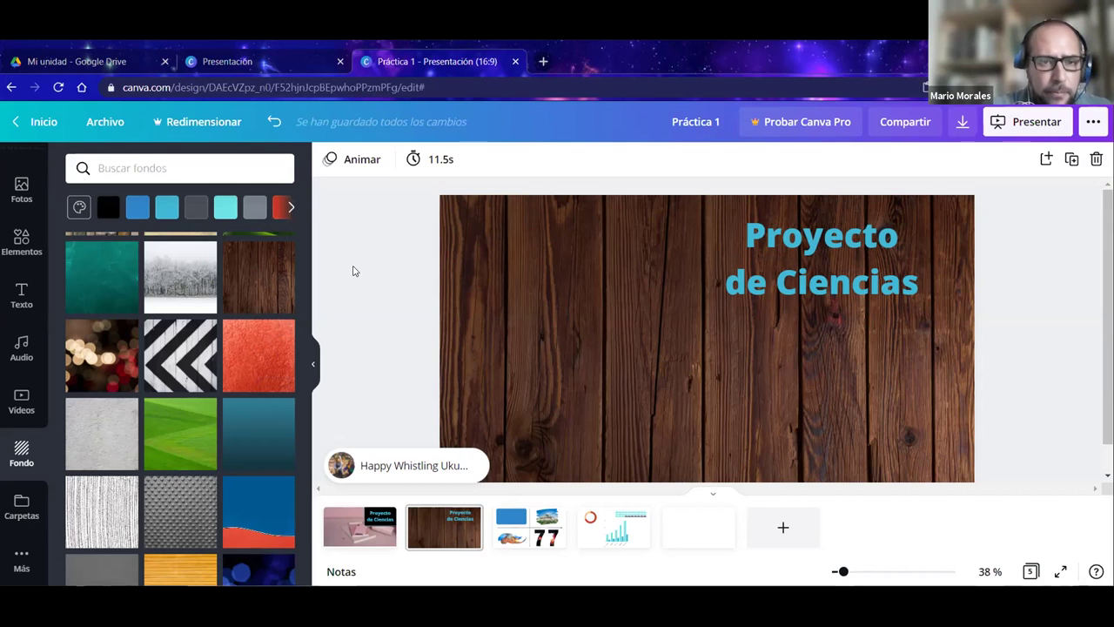
# Delete the third page with the blue shape and volcano pictures, and reload the design.
pyautogui.click(514, 537)
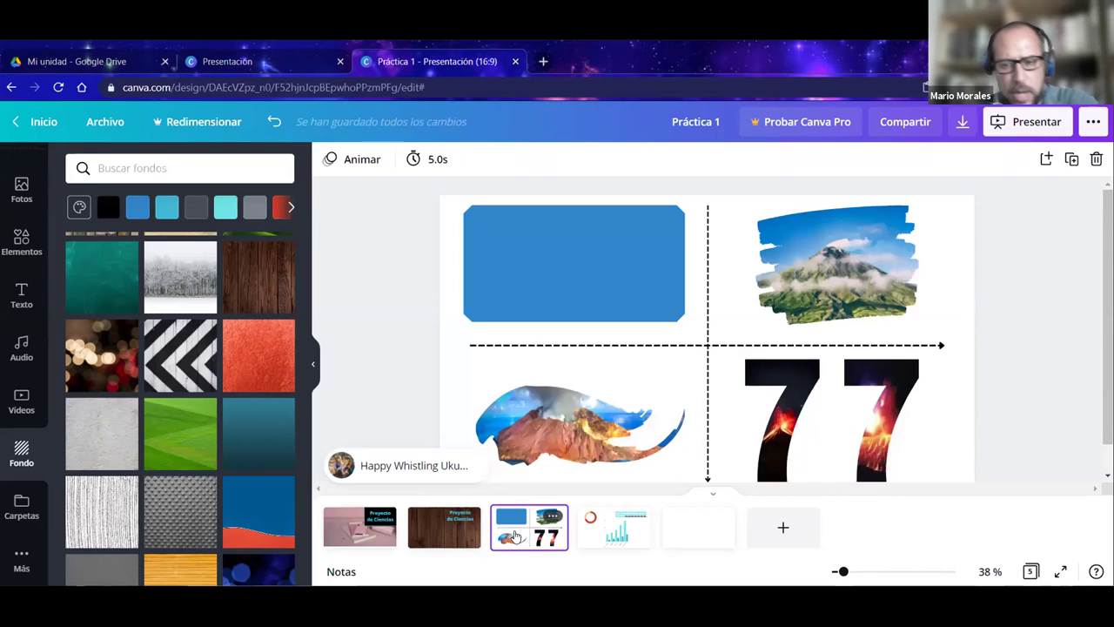
pyautogui.press('Delete')
pyautogui.press('Delete')
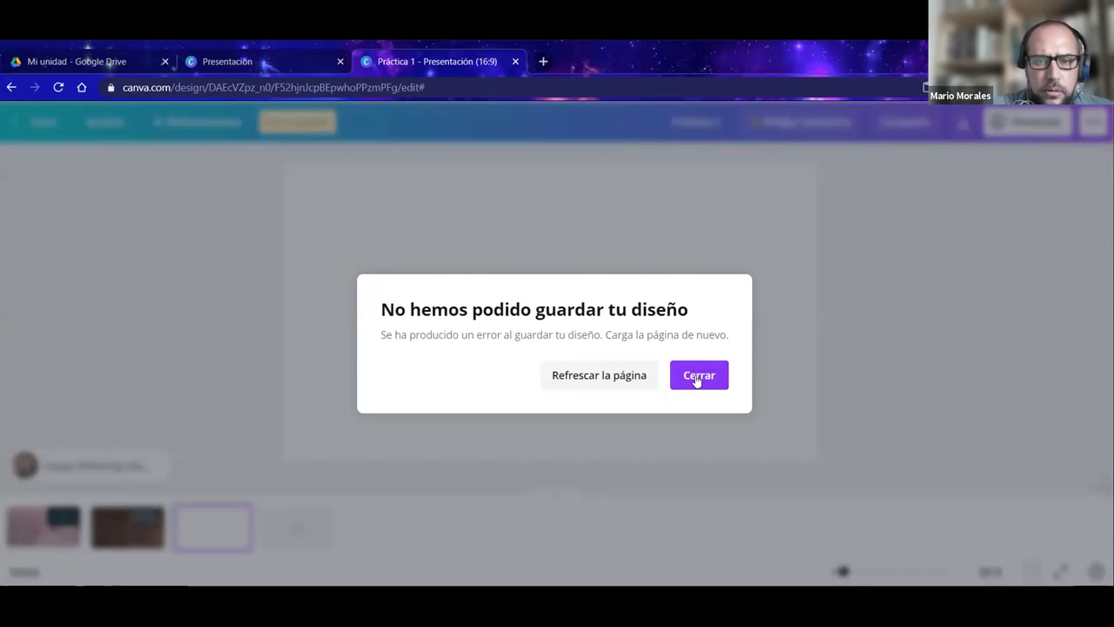
pyautogui.click(639, 380)
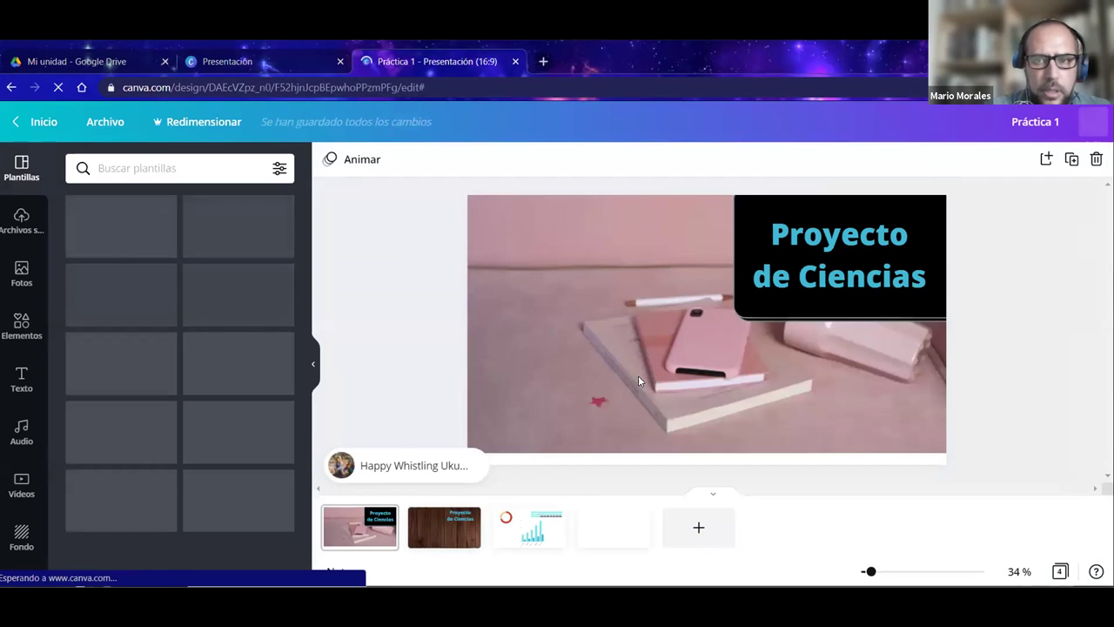
# Delete the page containing the ring, car pictogram and bar charts.
pyautogui.click(533, 532)
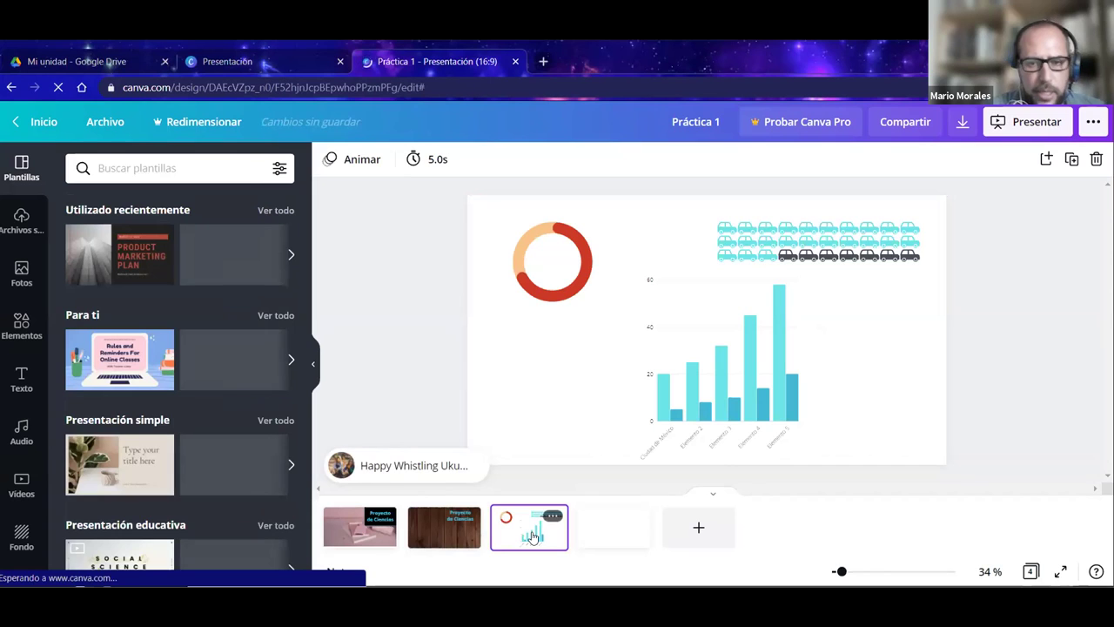
pyautogui.press('Delete')
pyautogui.click(380, 326)
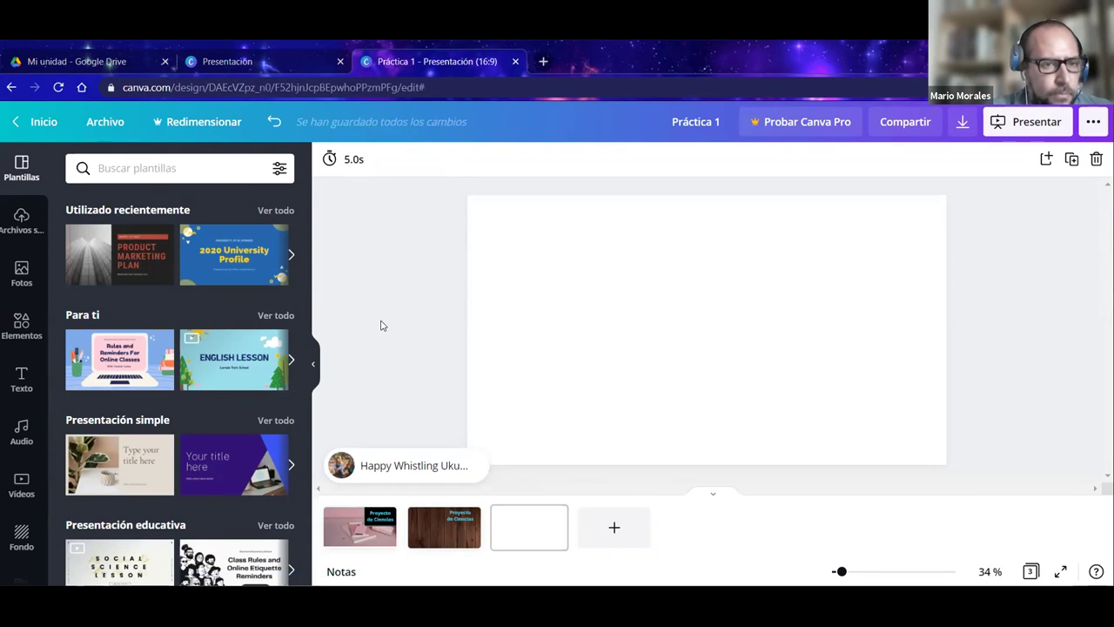
# Look through the additional Canva apps and integrations, such as Pexels, Pixabay and Google Drive.
pyautogui.scroll(-3, 174, 392)
pyautogui.scroll(-1, 26, 470)
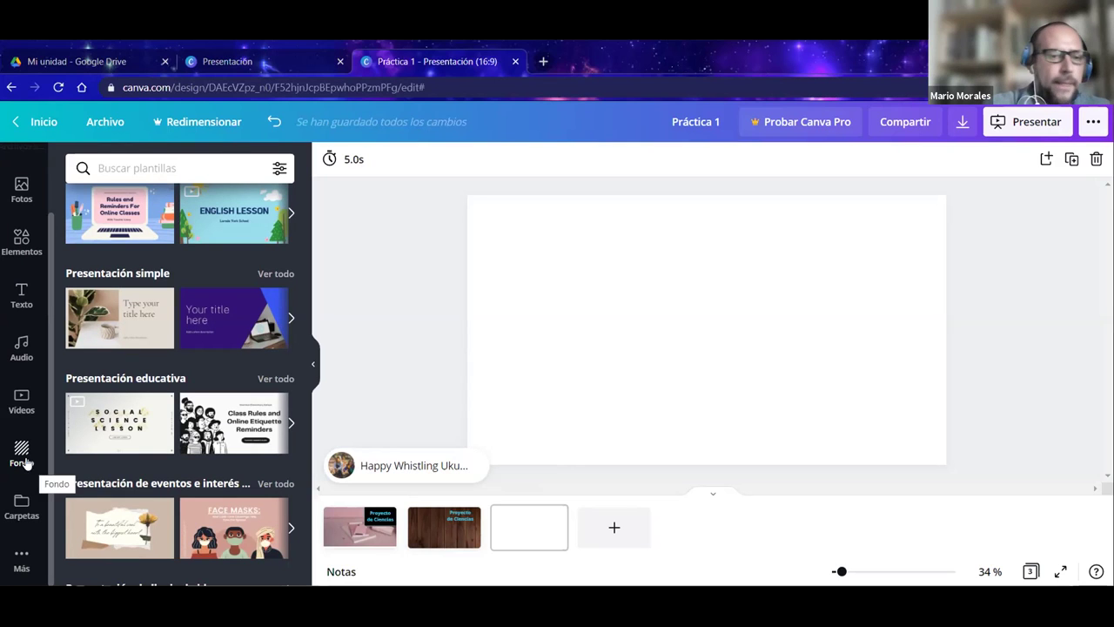
pyautogui.click(21, 560)
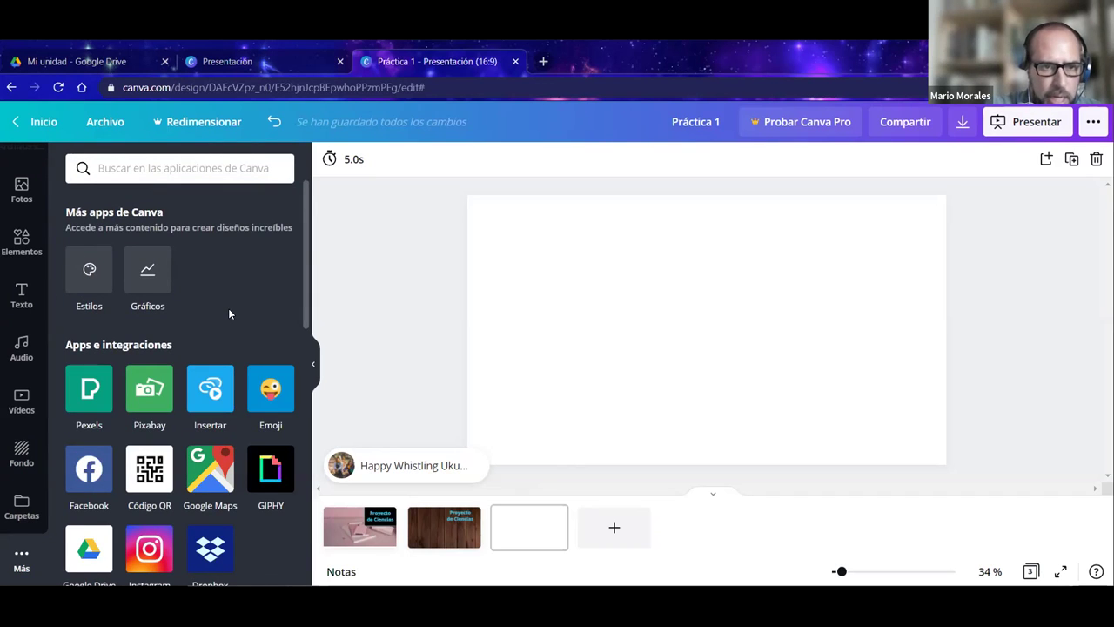
pyautogui.scroll(-3, 169, 449)
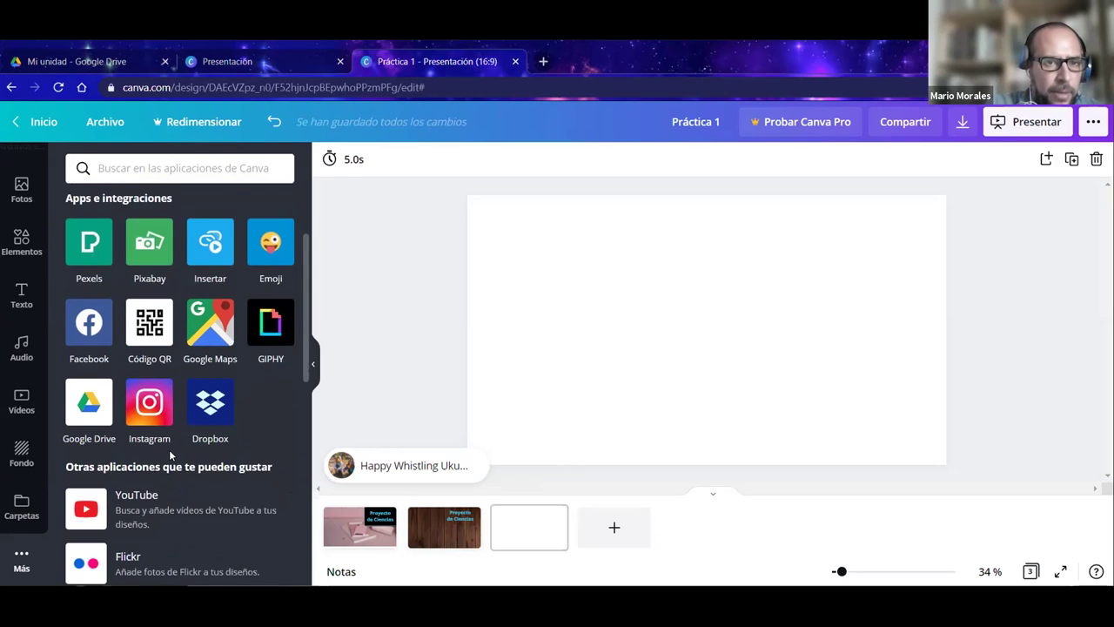
pyautogui.scroll(1, 169, 449)
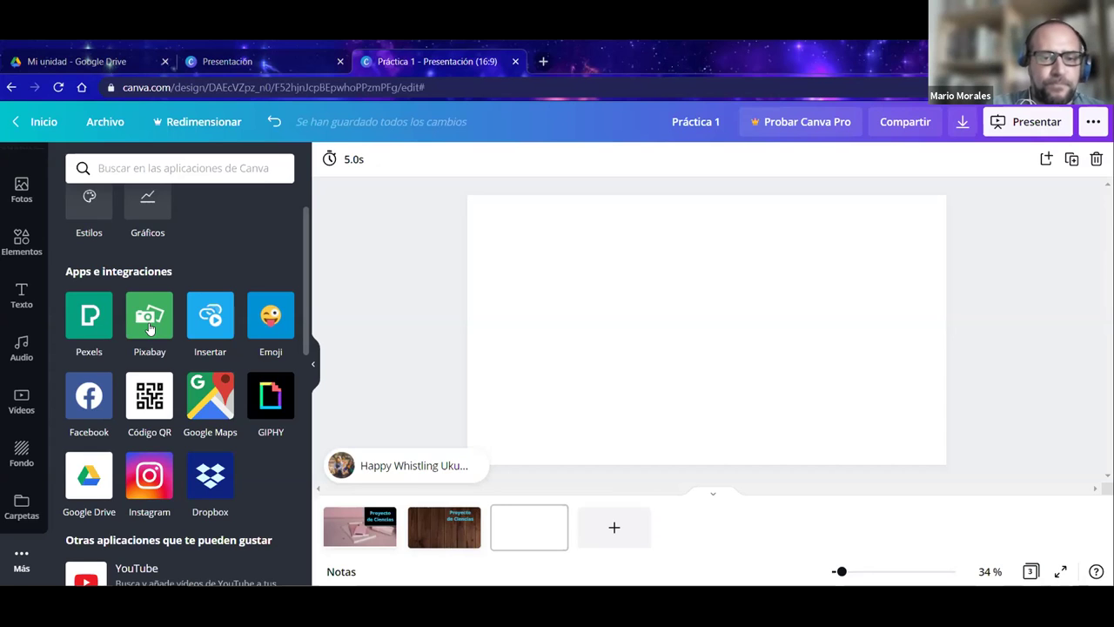
# Open the Pixabay website in a new browser tab.
pyautogui.click(544, 61)
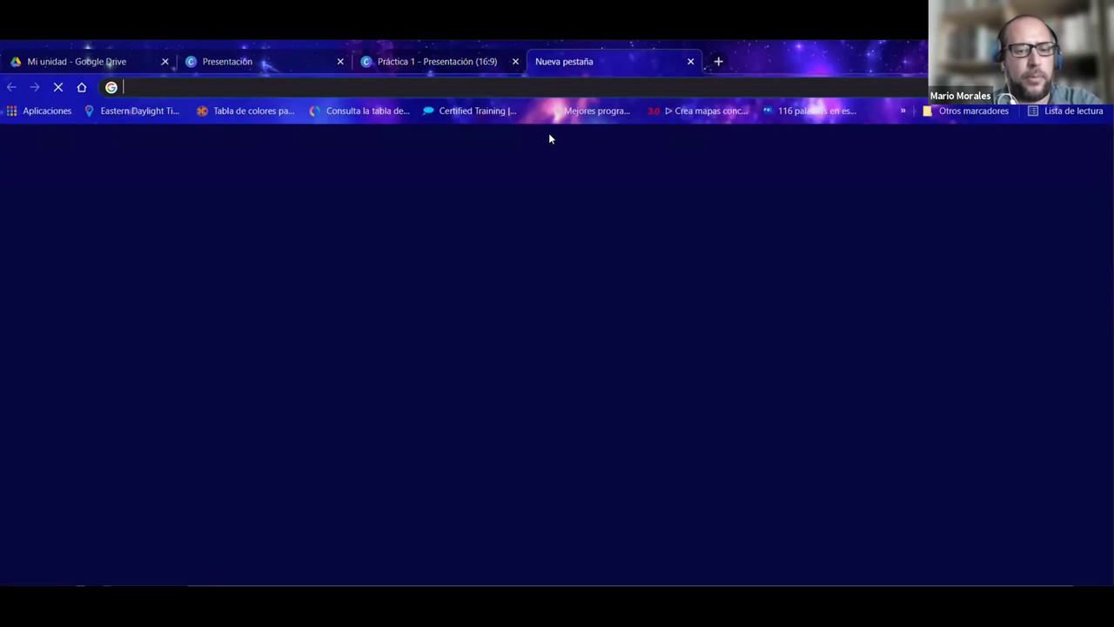
pyautogui.write('pixaba')
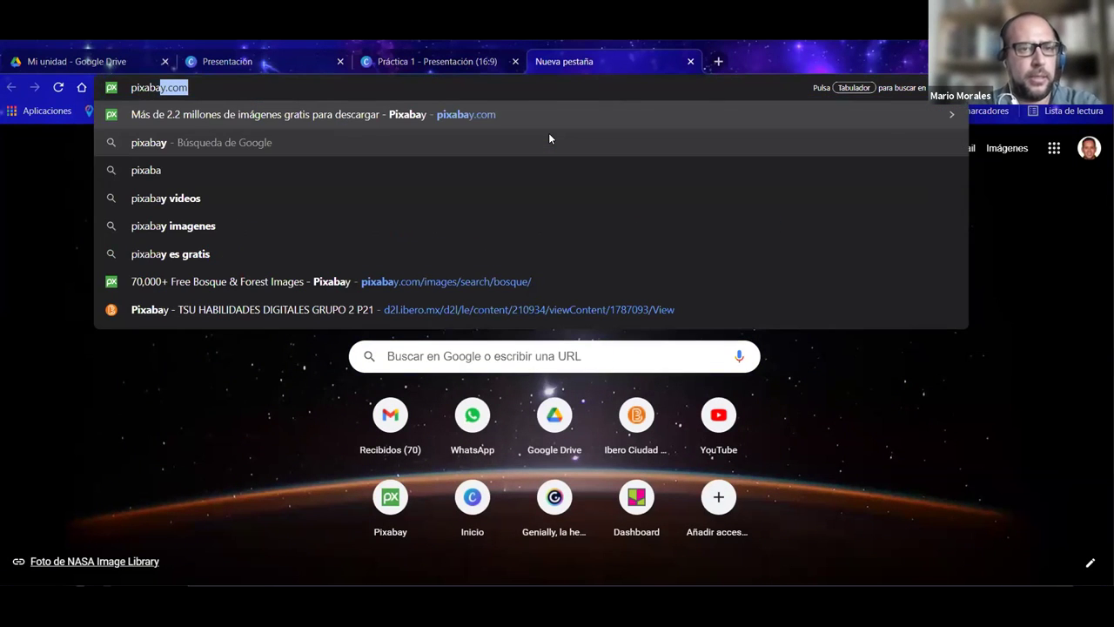
pyautogui.press('Return')
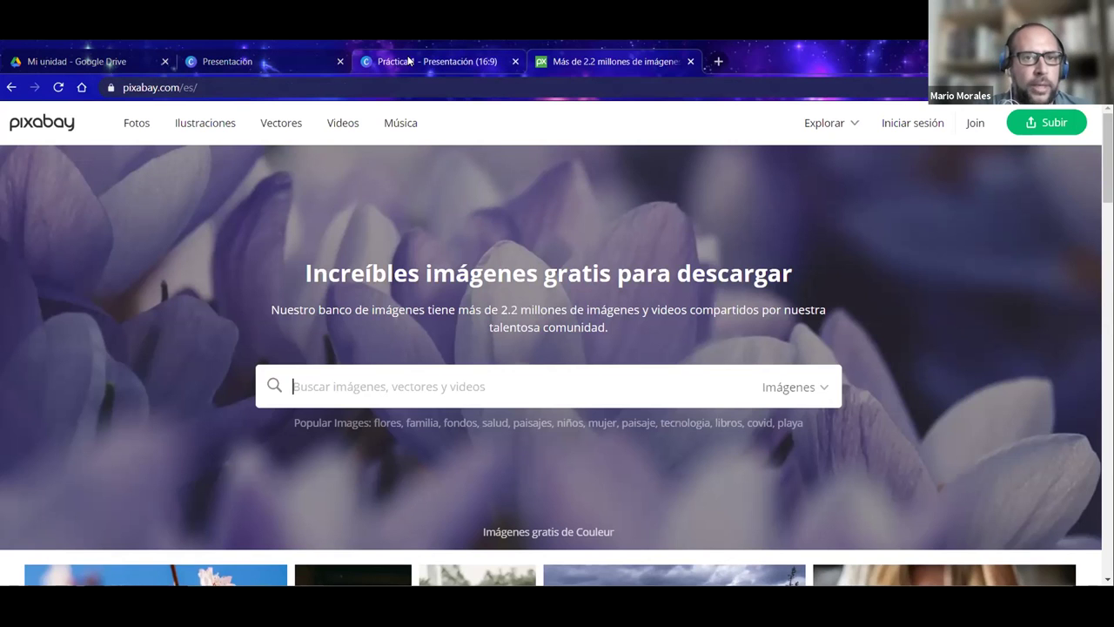
pyautogui.click(375, 62)
pyautogui.click(238, 63)
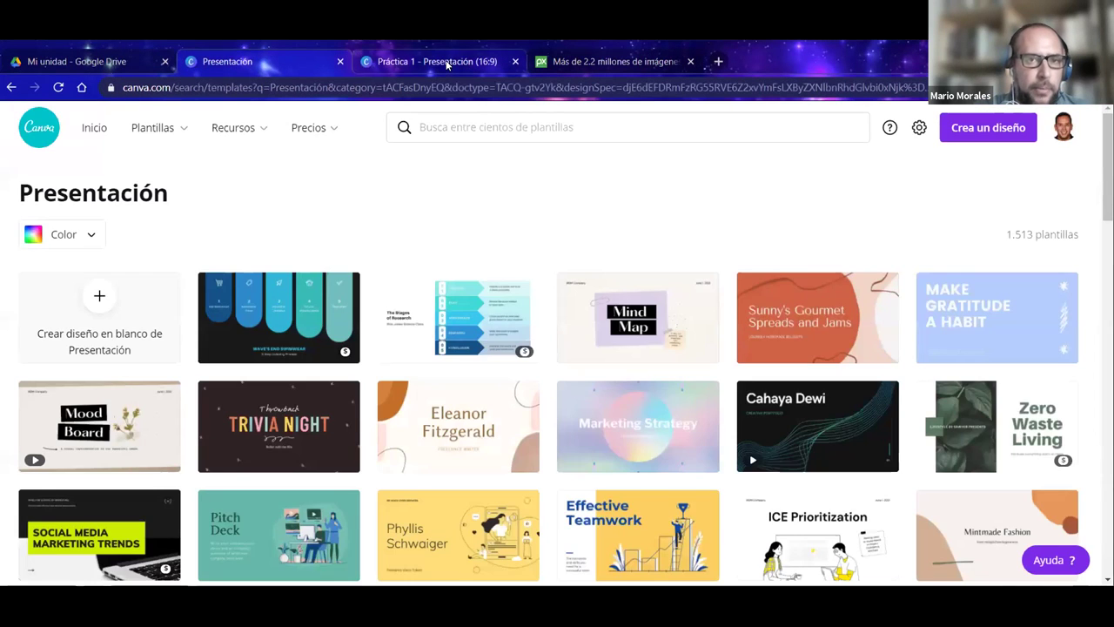
pyautogui.click(442, 62)
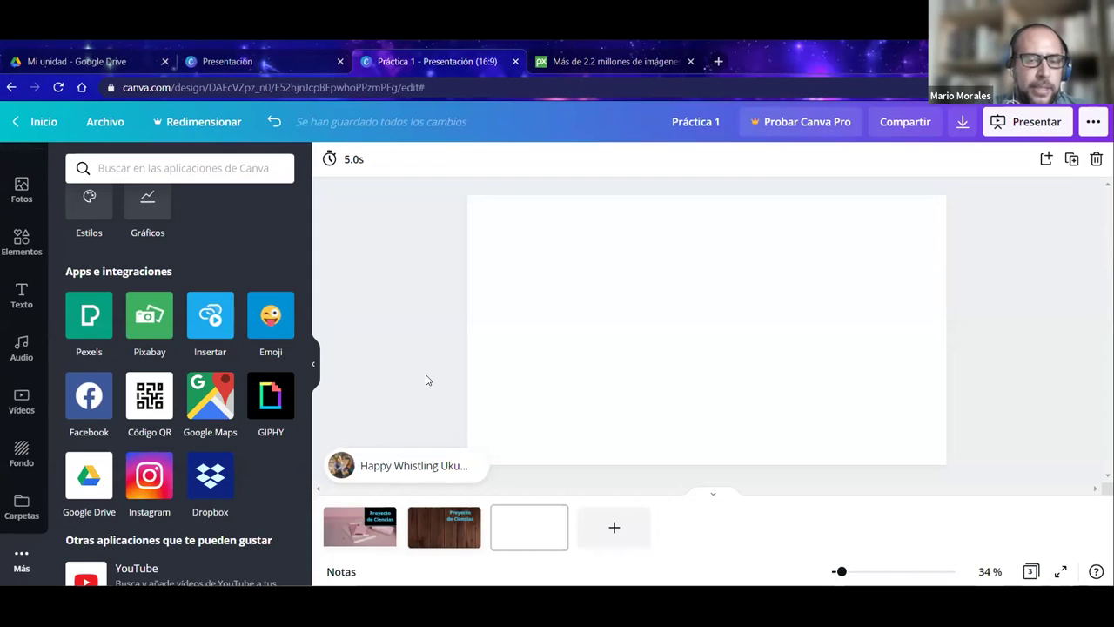
pyautogui.click(579, 62)
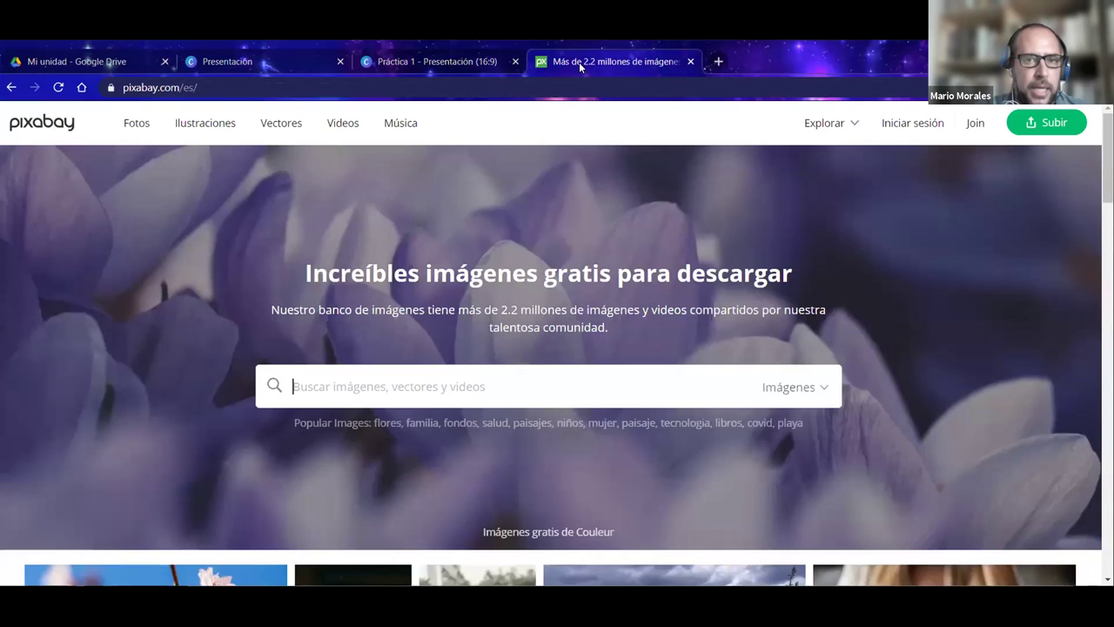
# Search Pixabay's images for "ciencia".
pyautogui.click(422, 388)
pyautogui.write('ciencia')
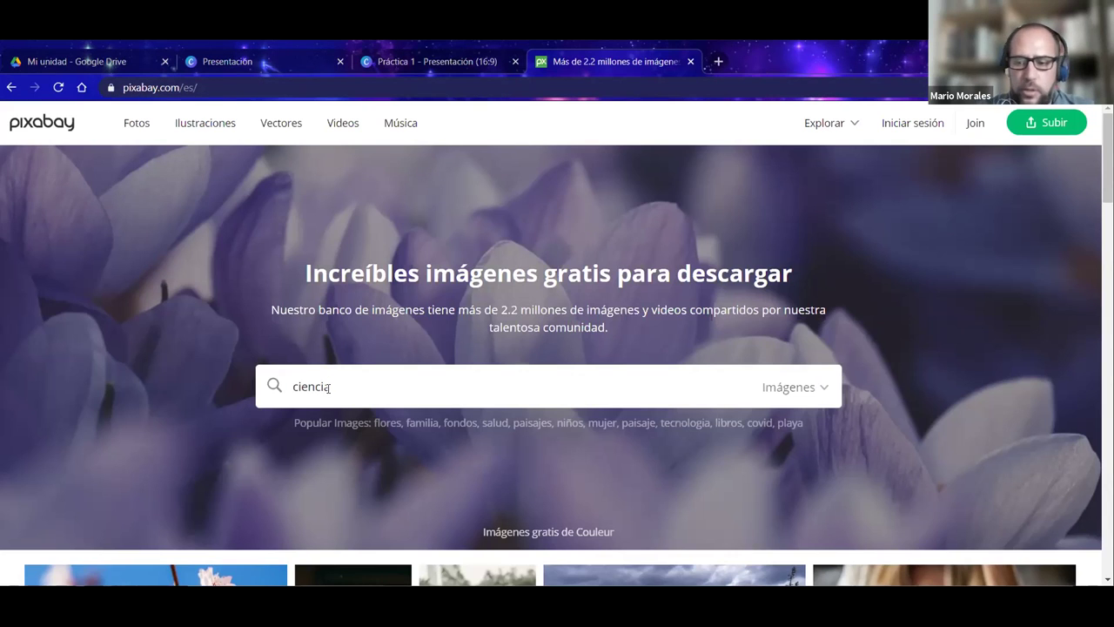
pyautogui.press('Return')
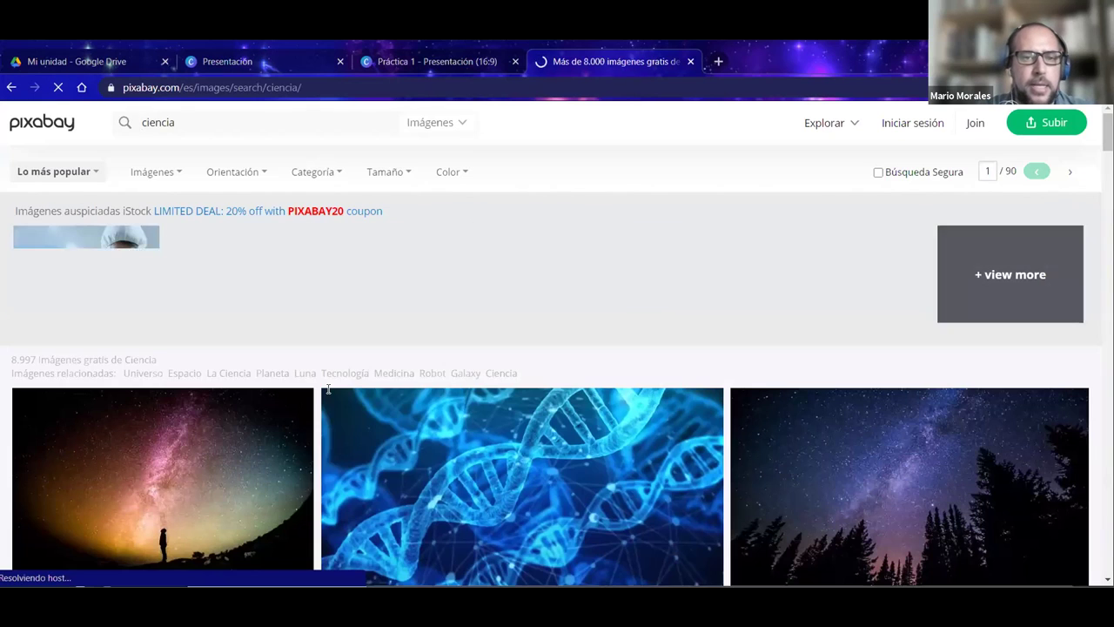
# Browse the free science images in the search results and return to the search filters.
pyautogui.scroll(-2, 545, 364)
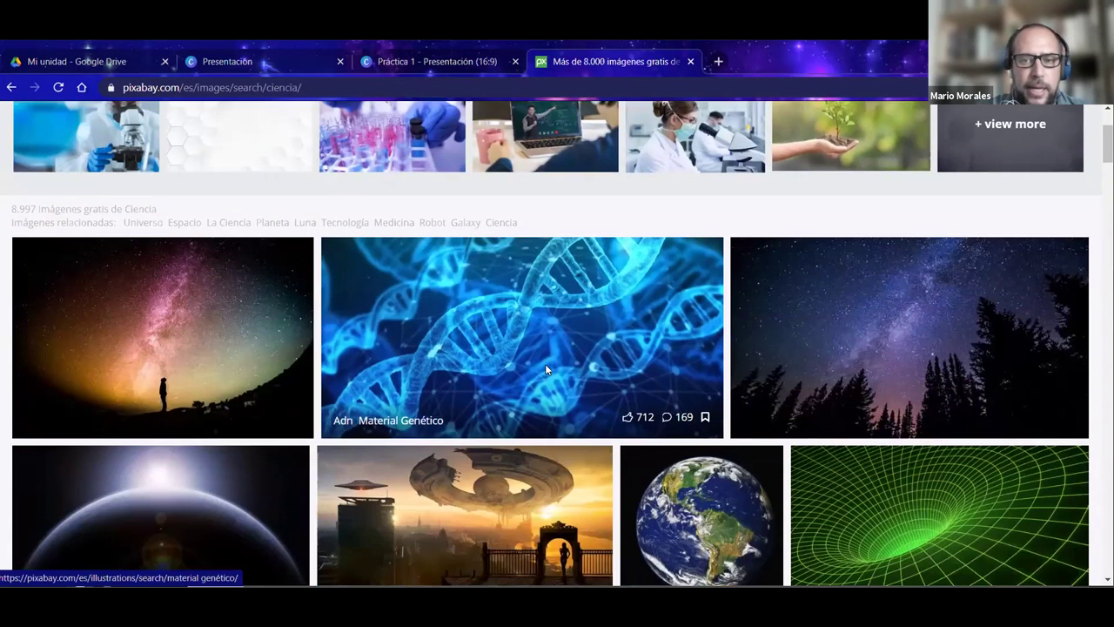
pyautogui.scroll(-1, 544, 364)
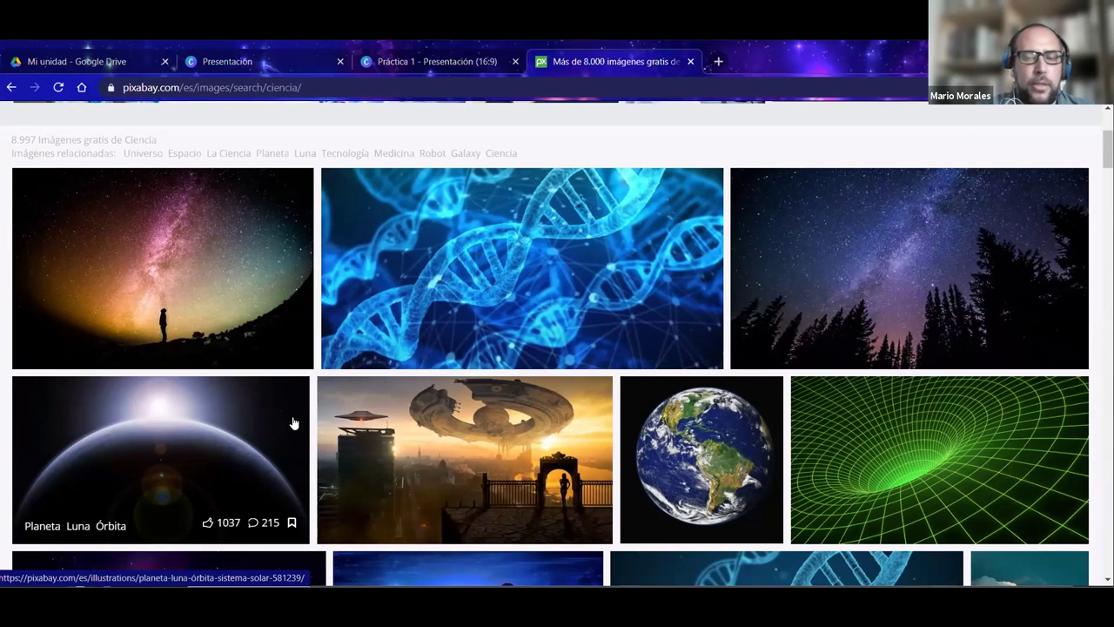
pyautogui.scroll(-4, 280, 427)
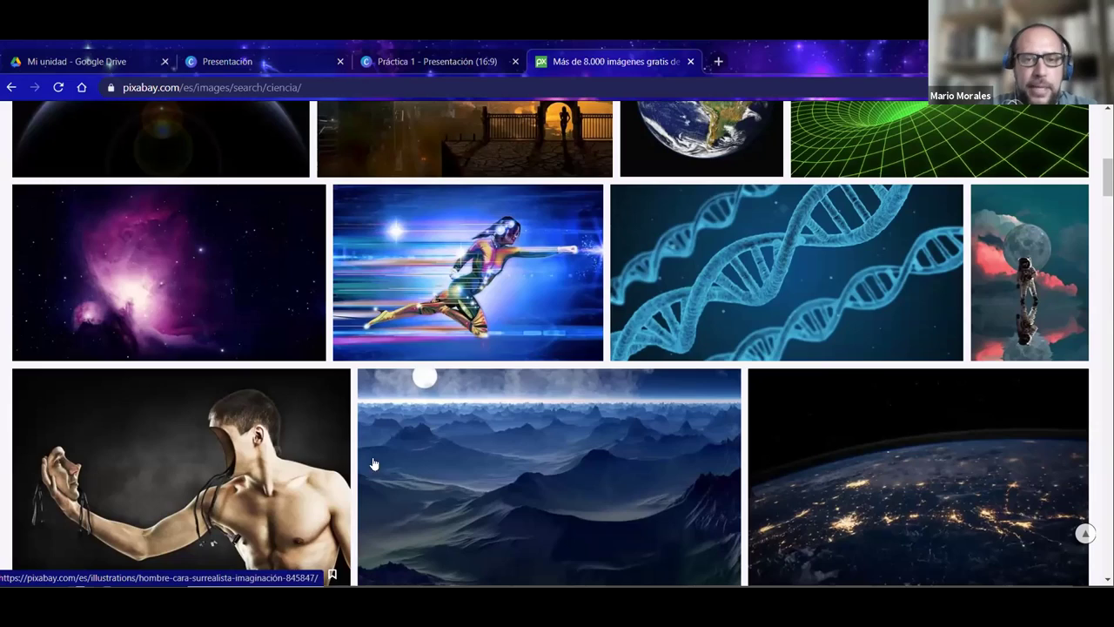
pyautogui.scroll(-1, 567, 398)
pyautogui.scroll(-3, 566, 398)
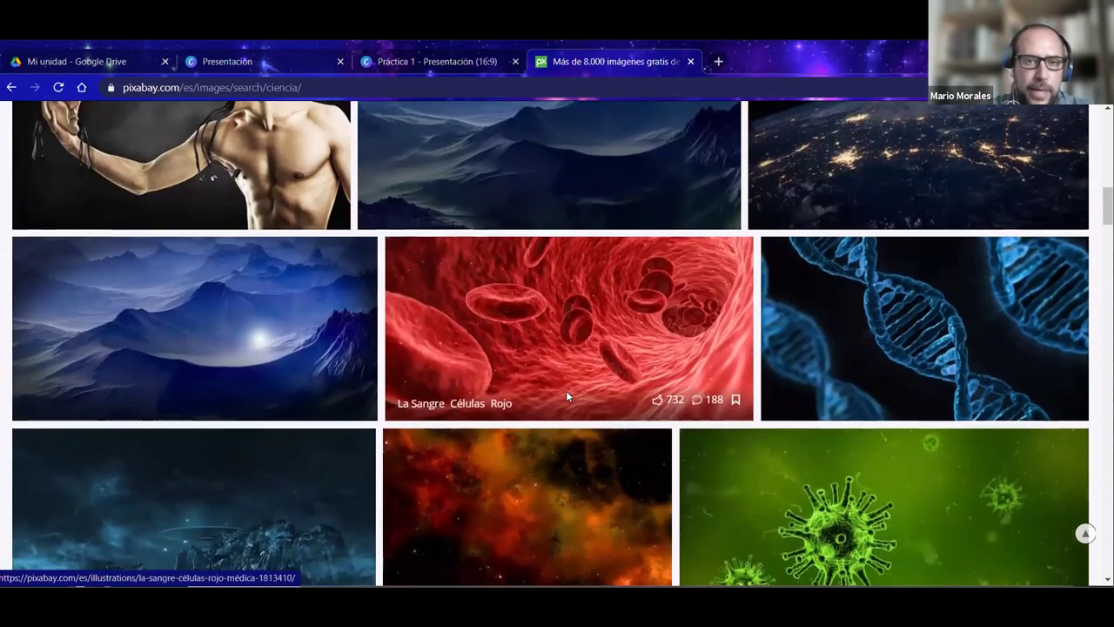
pyautogui.scroll(4, 567, 398)
pyautogui.scroll(10, 566, 397)
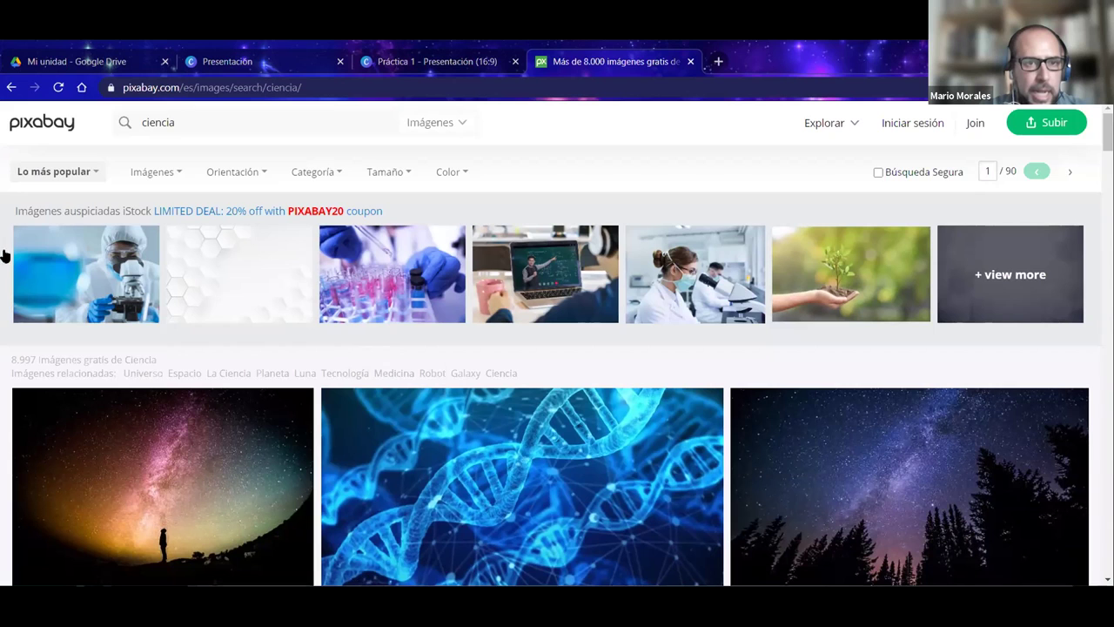
pyautogui.scroll(-2, 363, 346)
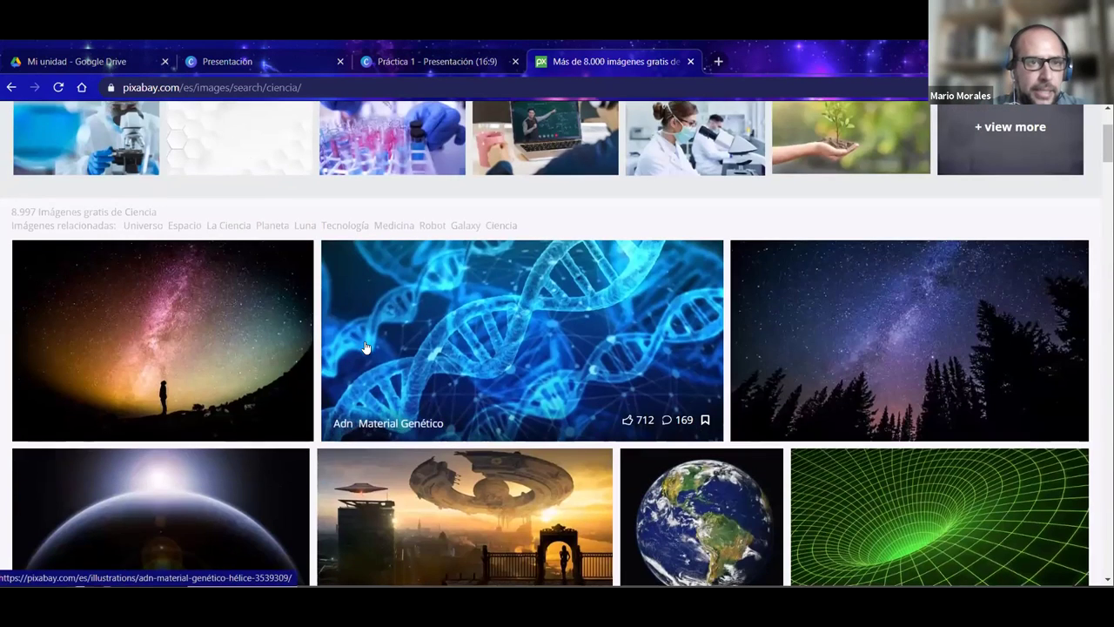
pyautogui.scroll(-1, 22, 143)
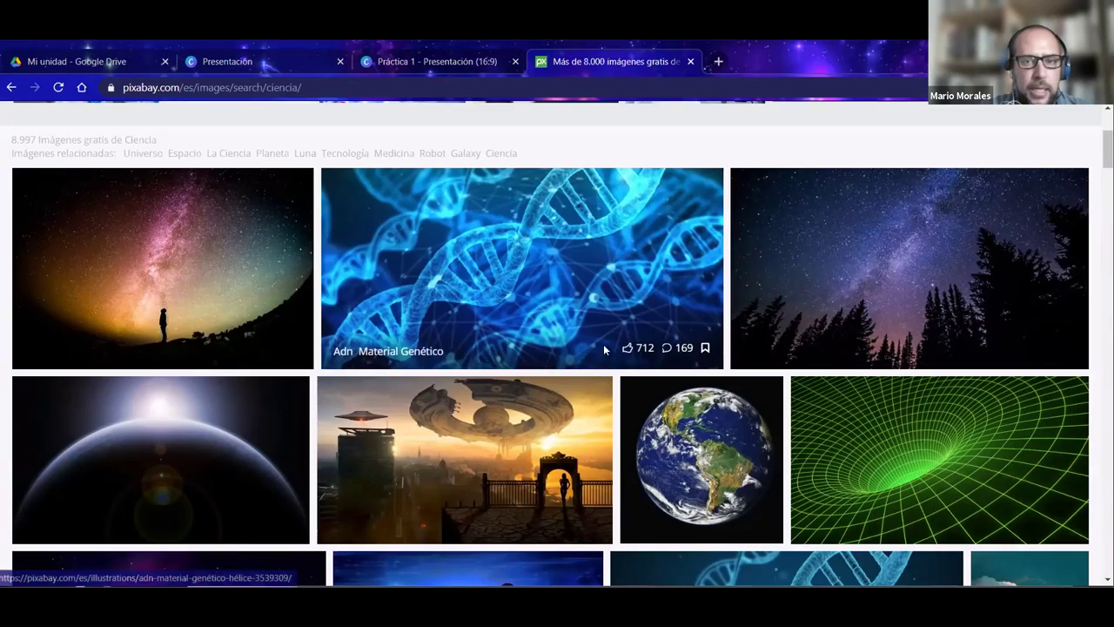
pyautogui.scroll(-3, 592, 339)
pyautogui.scroll(-5, 589, 362)
pyautogui.scroll(-15, 588, 363)
pyautogui.scroll(10, 588, 362)
pyautogui.scroll(3, 588, 361)
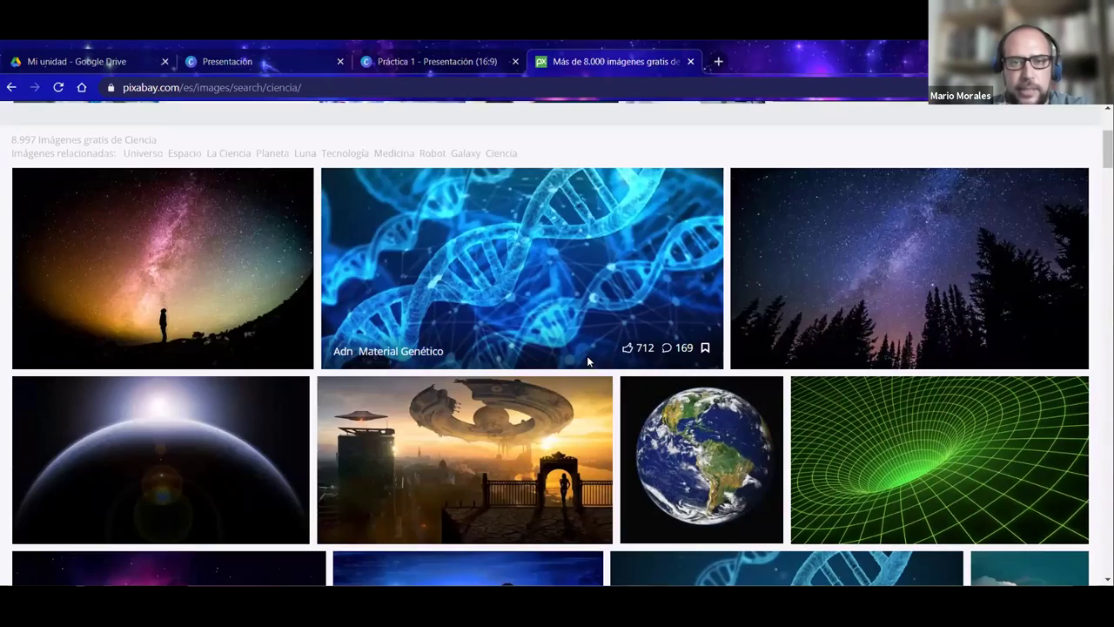
pyautogui.scroll(3, 534, 218)
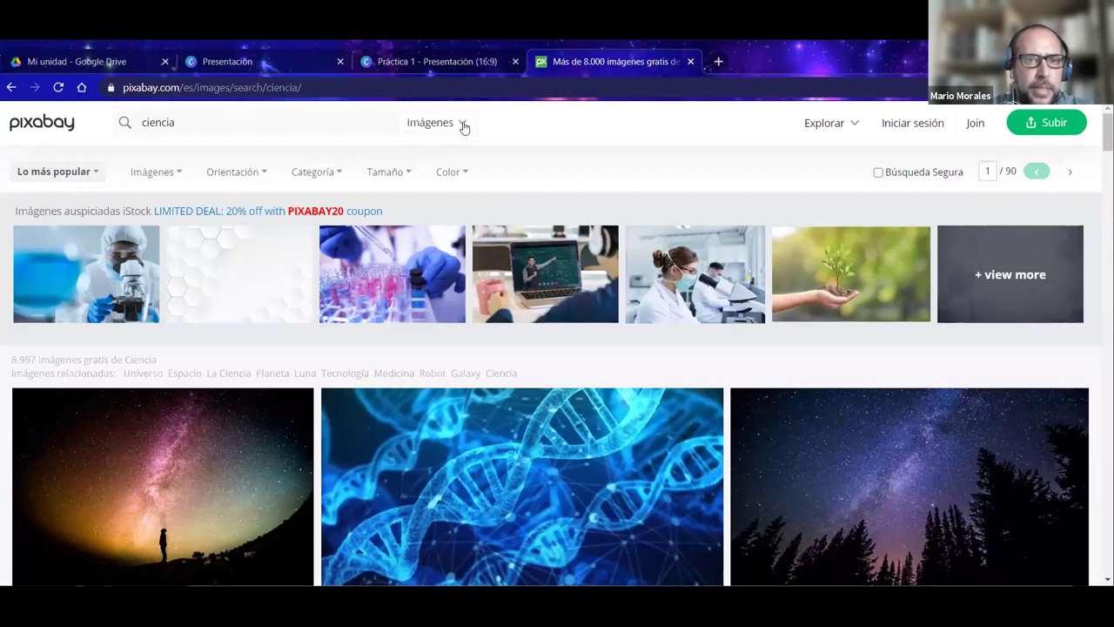